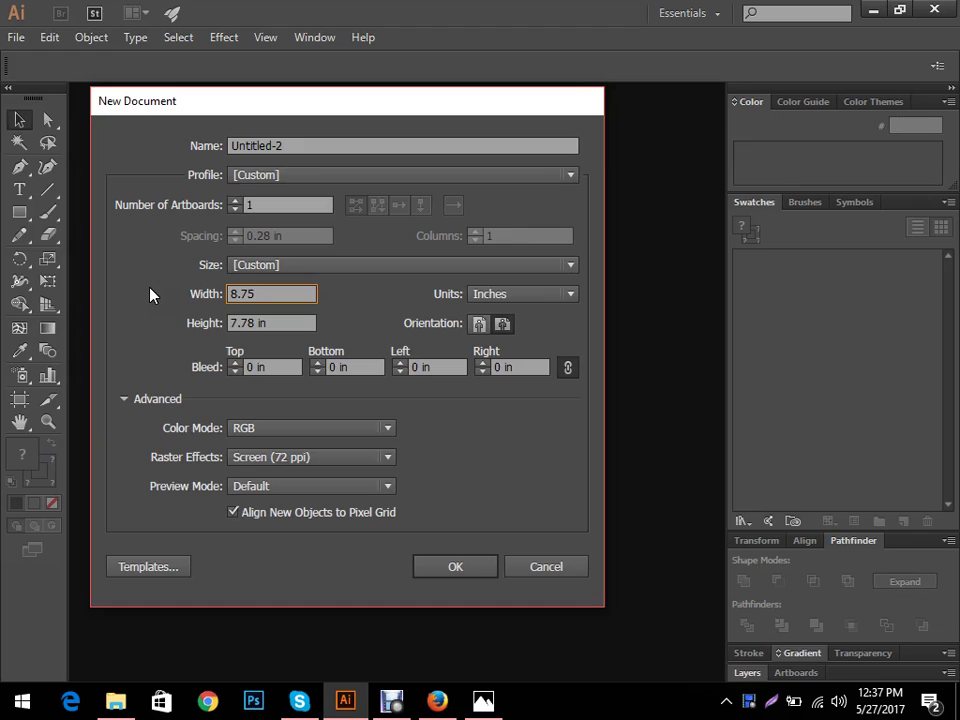
- Set the new document's height to 11.25 in and the bleed to 0.5 in on all four sides
key(Tab)
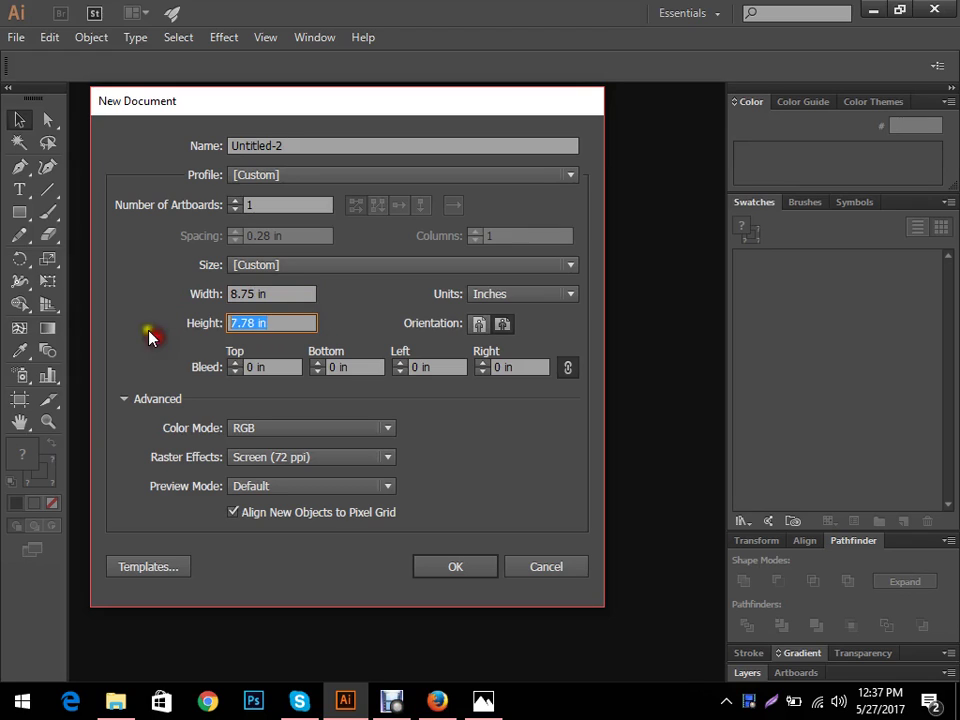
text(11.25)
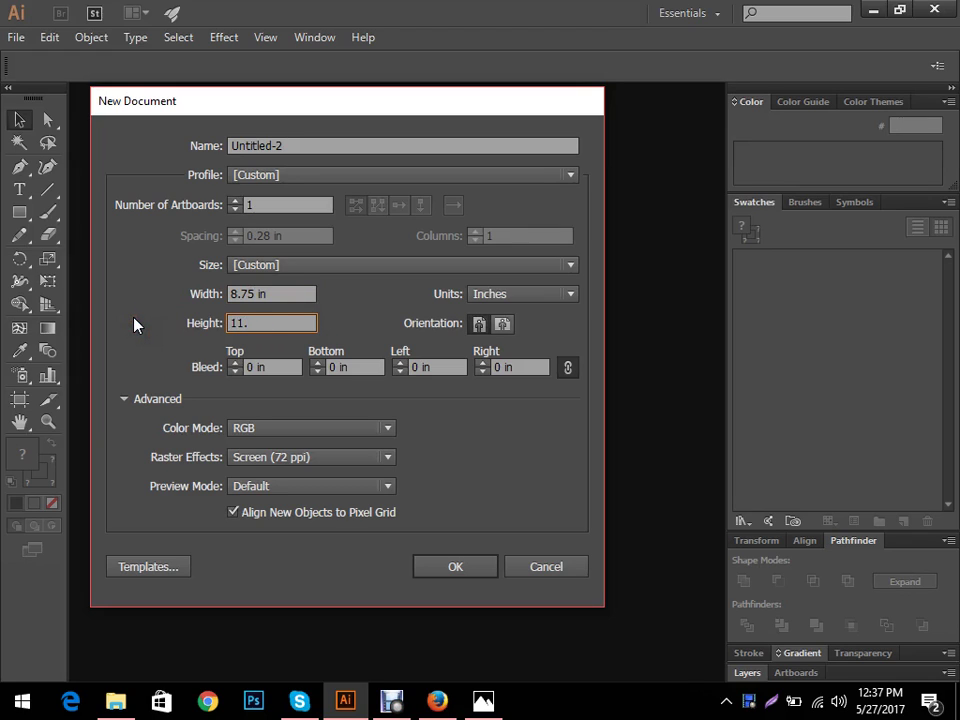
click(236, 360)
click(236, 363)
click(236, 363)
click(236, 363)
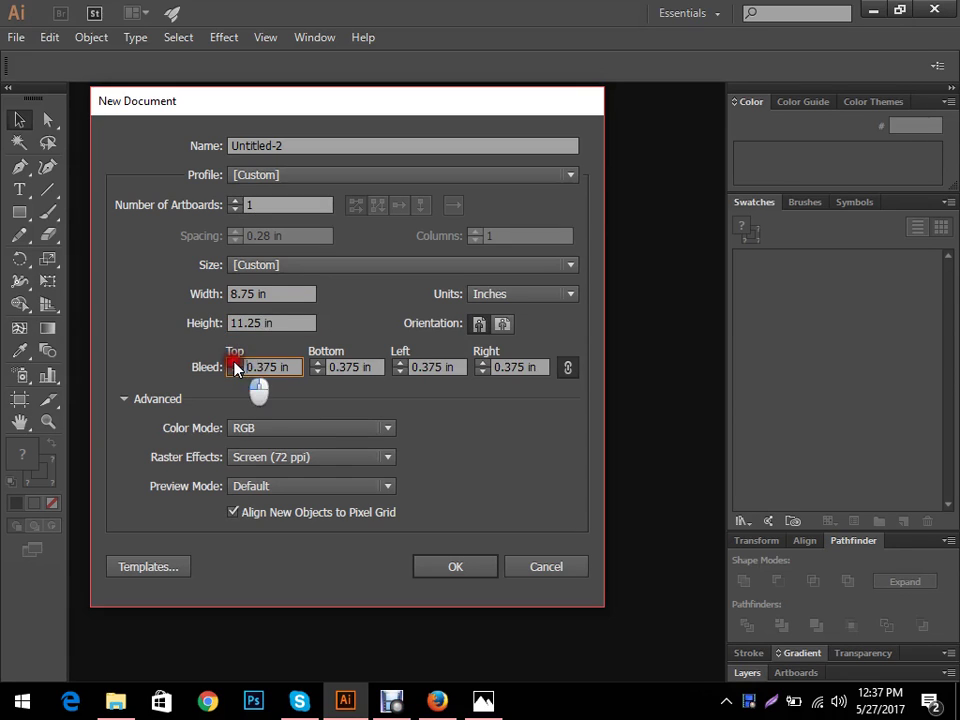
click(236, 363)
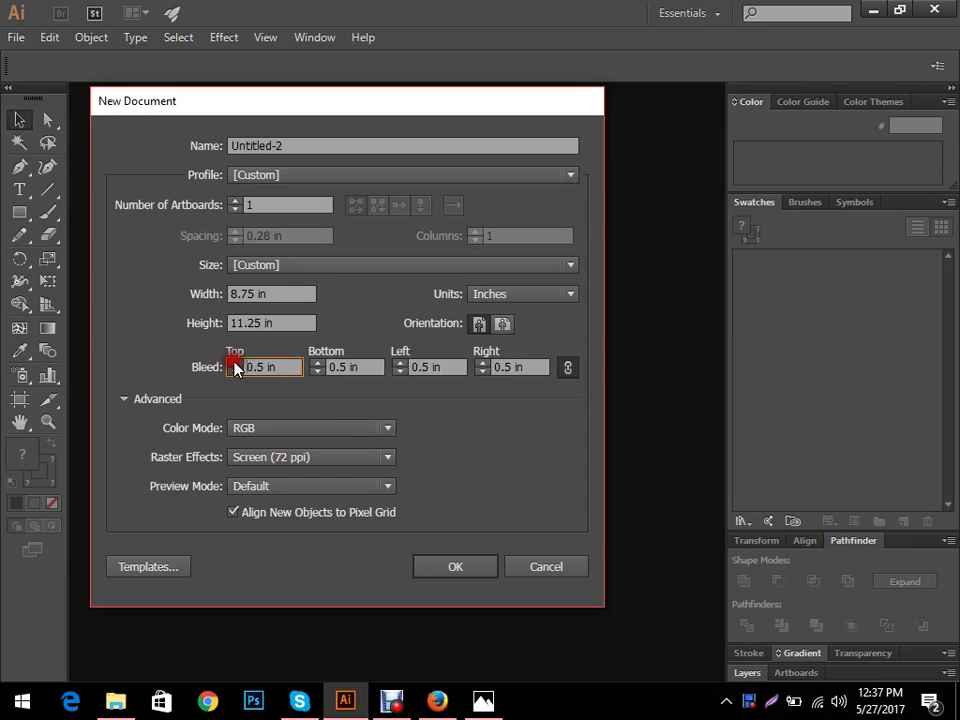
- Create the document with CMYK color mode and High (300 ppi) raster effects
click(332, 427)
click(311, 450)
click(311, 457)
click(309, 479)
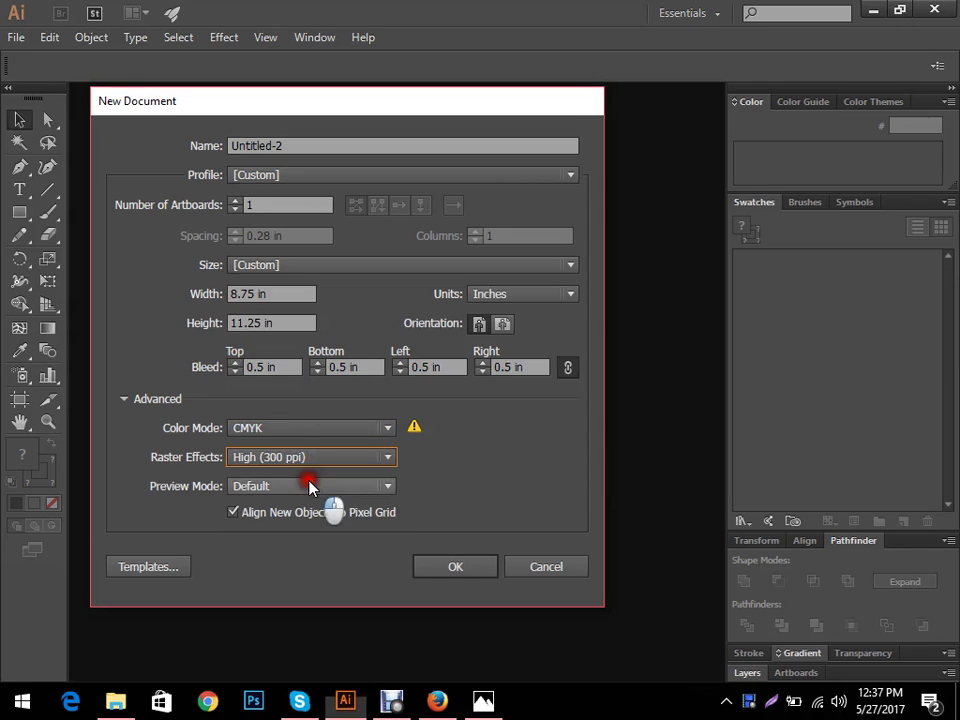
click(487, 442)
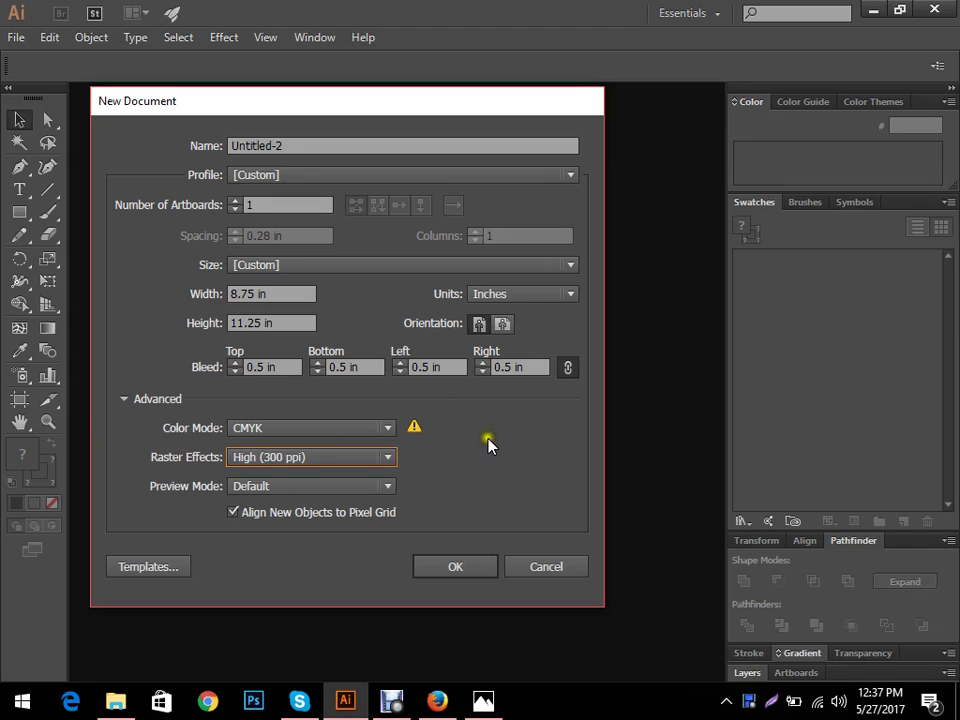
click(463, 569)
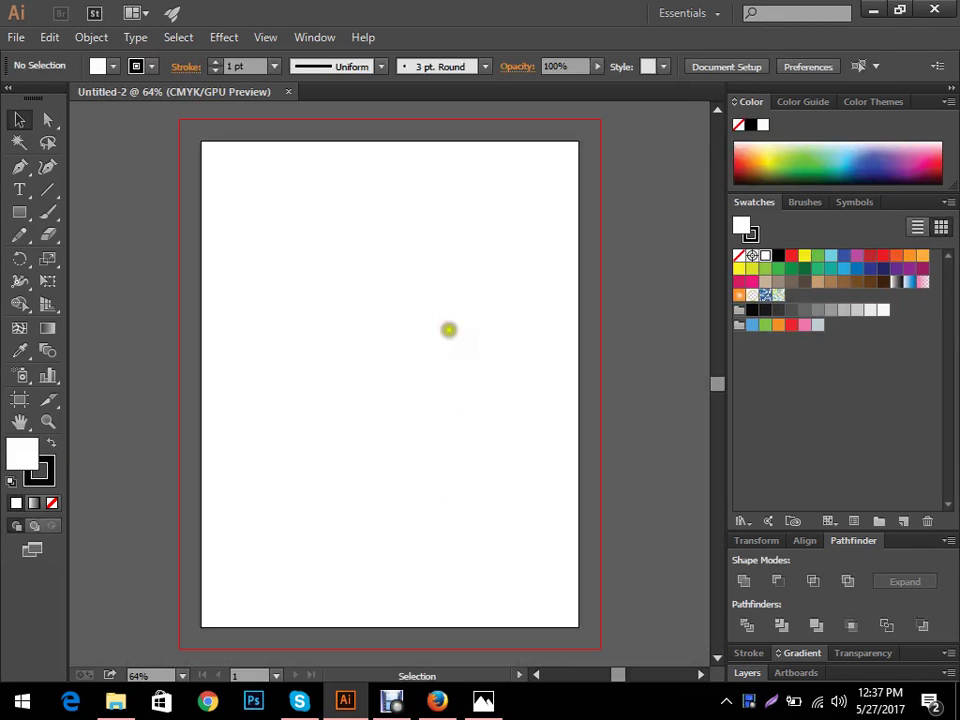
- Add a rectangle measuring 8.75 in wide by 11.25 in high
drag(486, 360, 317, 388)
drag(440, 346, 377, 375)
key(m)
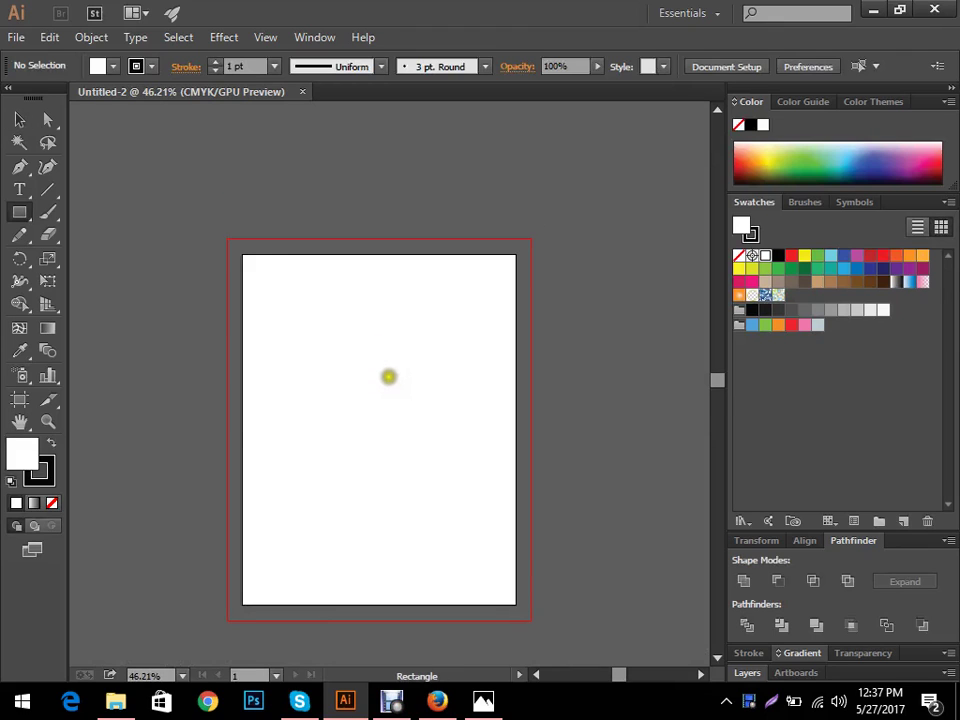
click(388, 376)
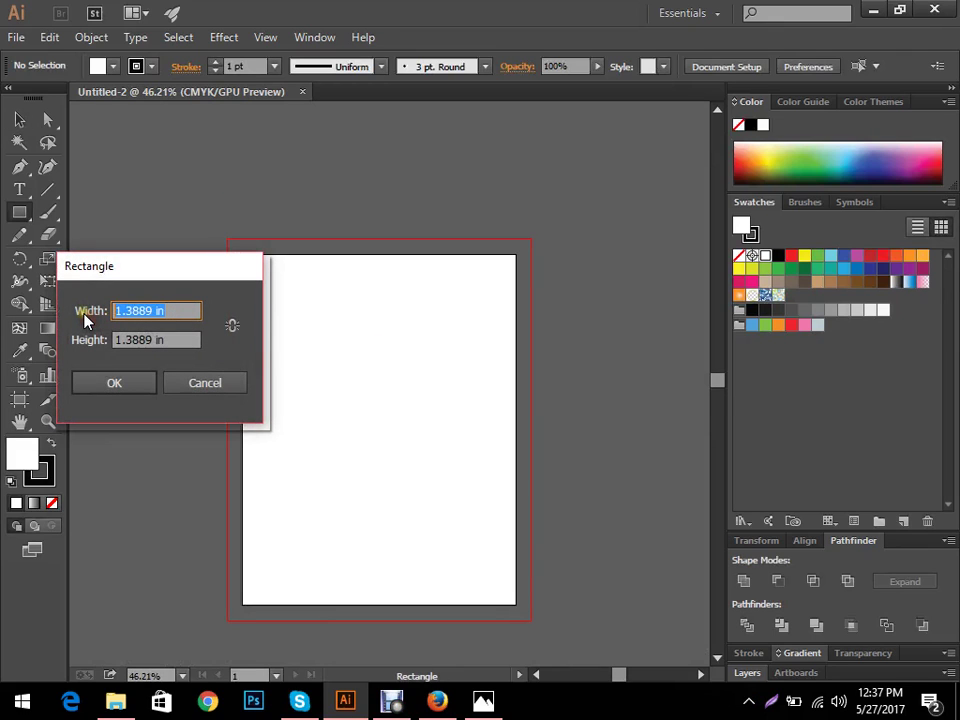
text(8.75)
key(Tab)
text(11)
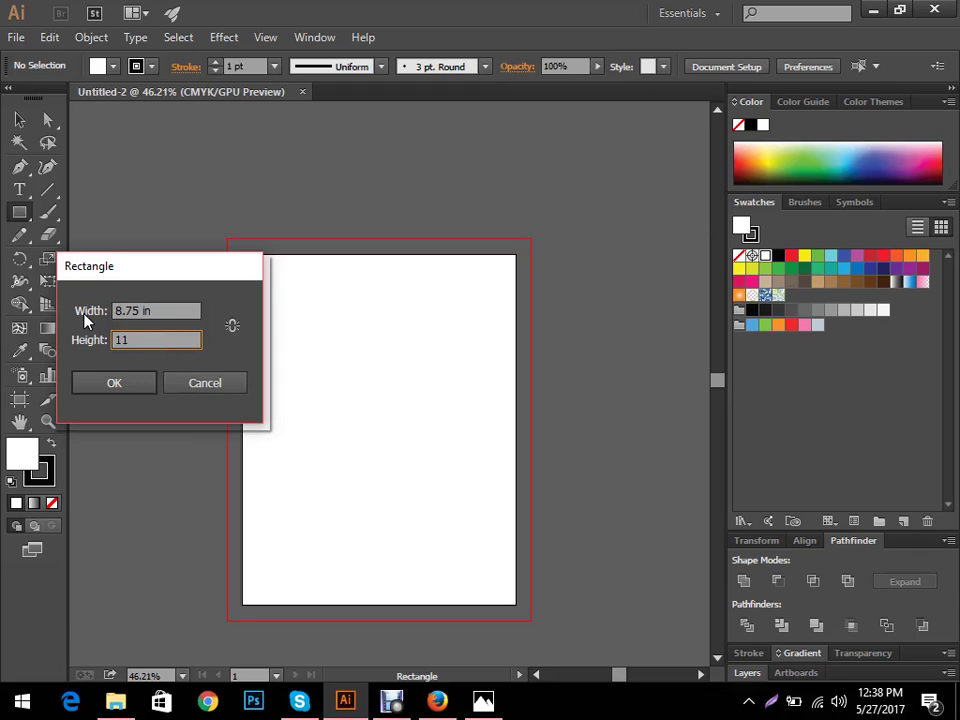
text(.25)
click(98, 383)
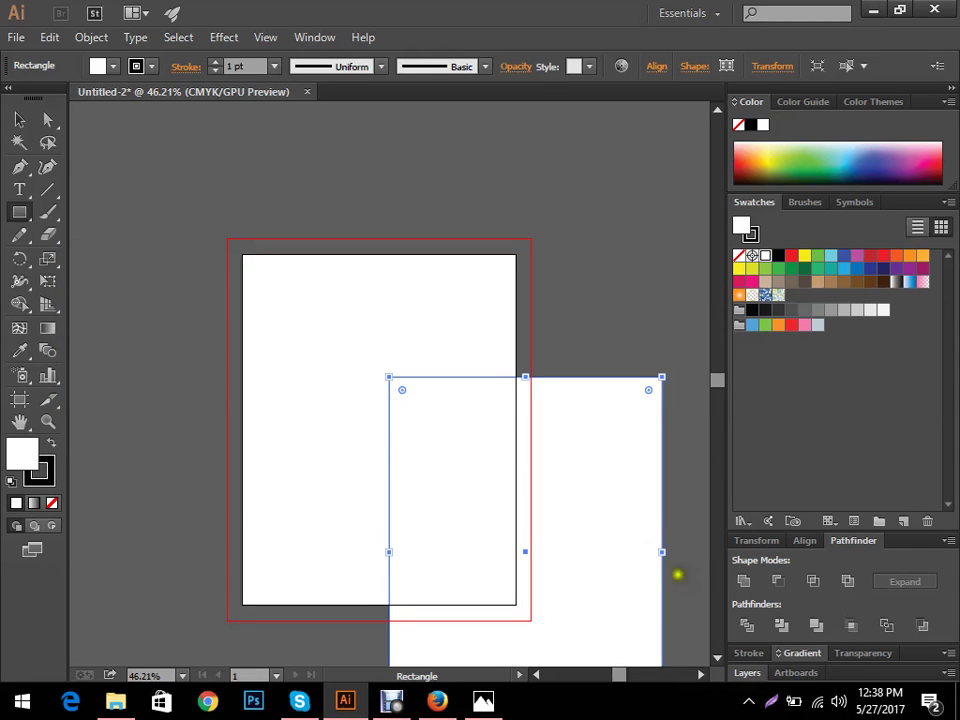
- Remove the rectangle's stroke and center it horizontally and vertically on the artboard
click(52, 503)
click(51, 441)
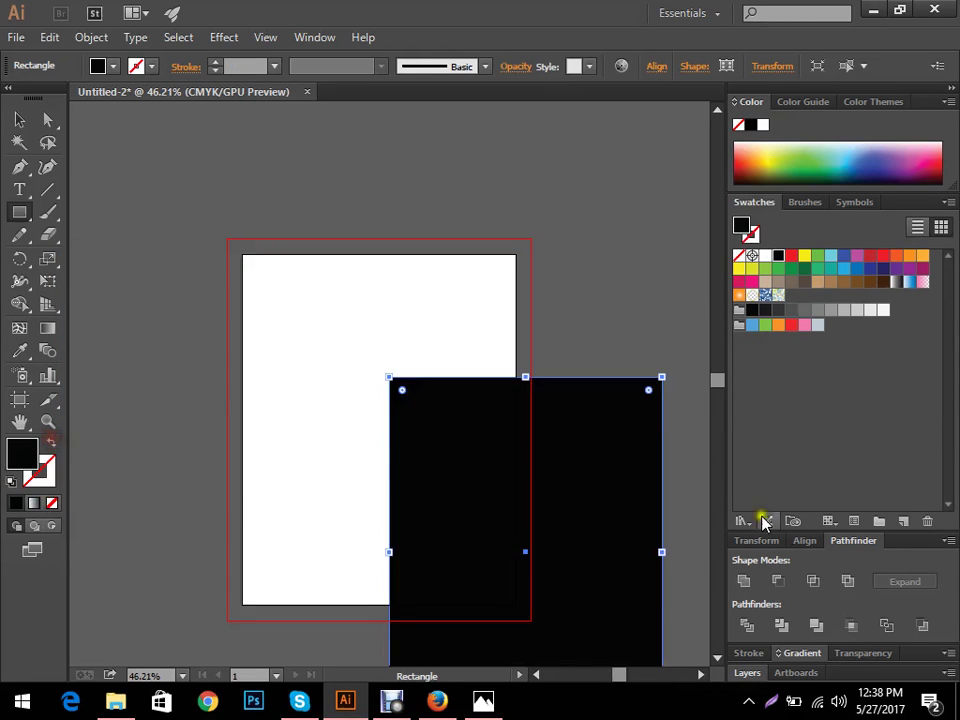
click(803, 540)
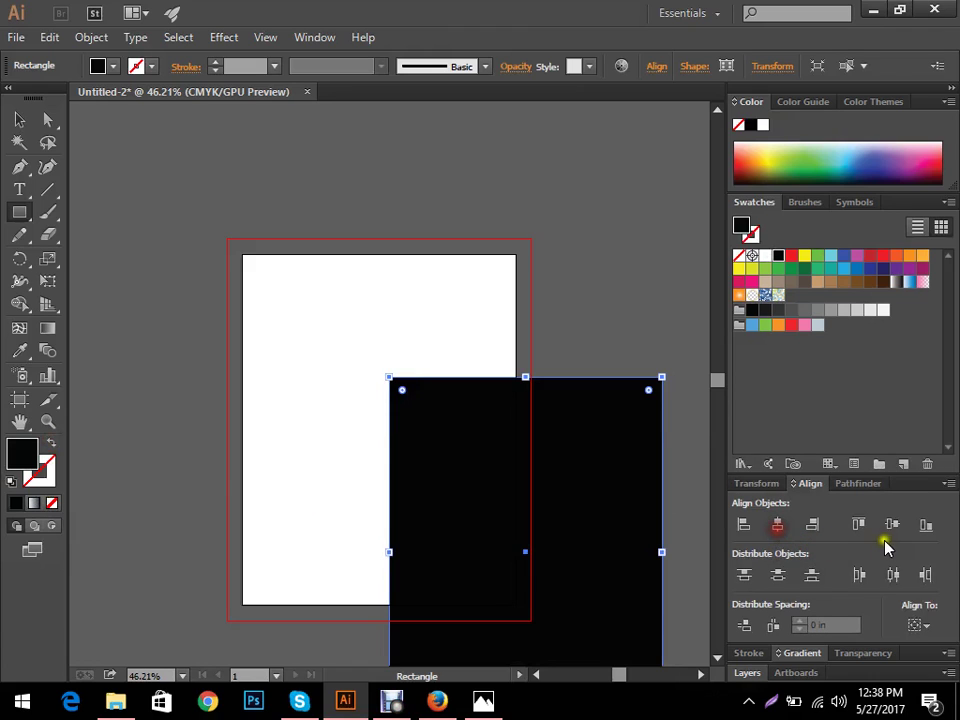
click(780, 526)
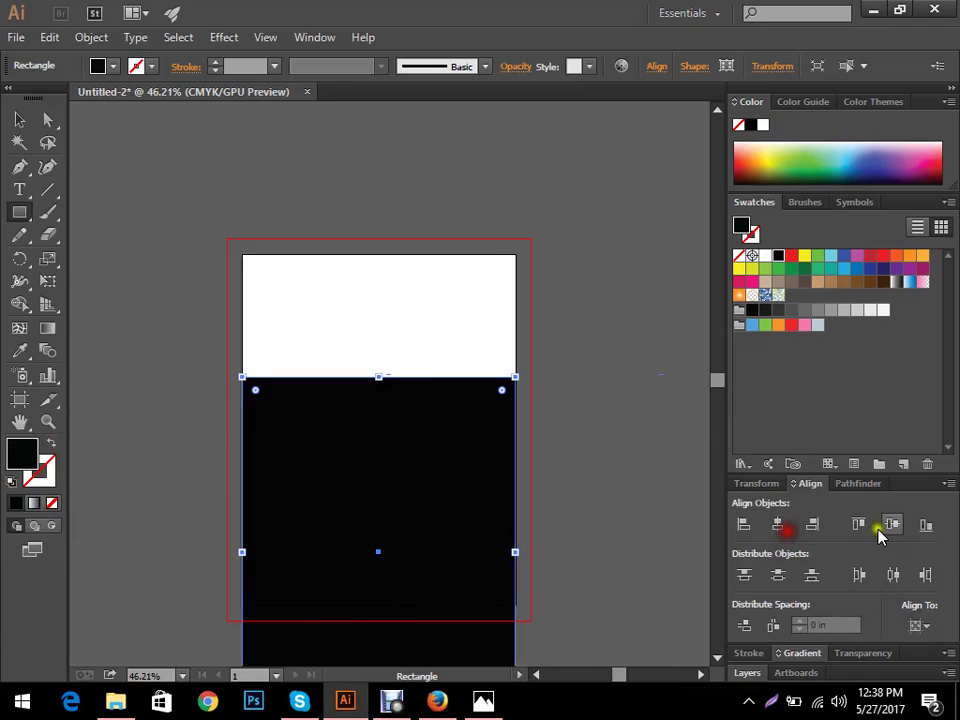
click(888, 525)
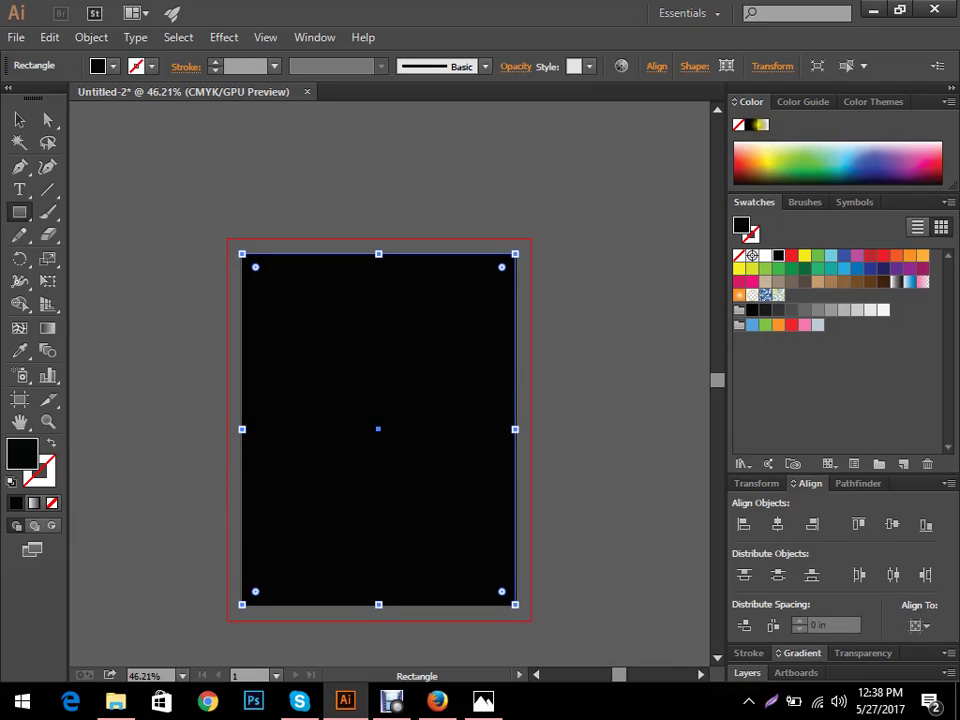
- Fill the artboard-sized rectangle with white and leave nothing selected
click(762, 124)
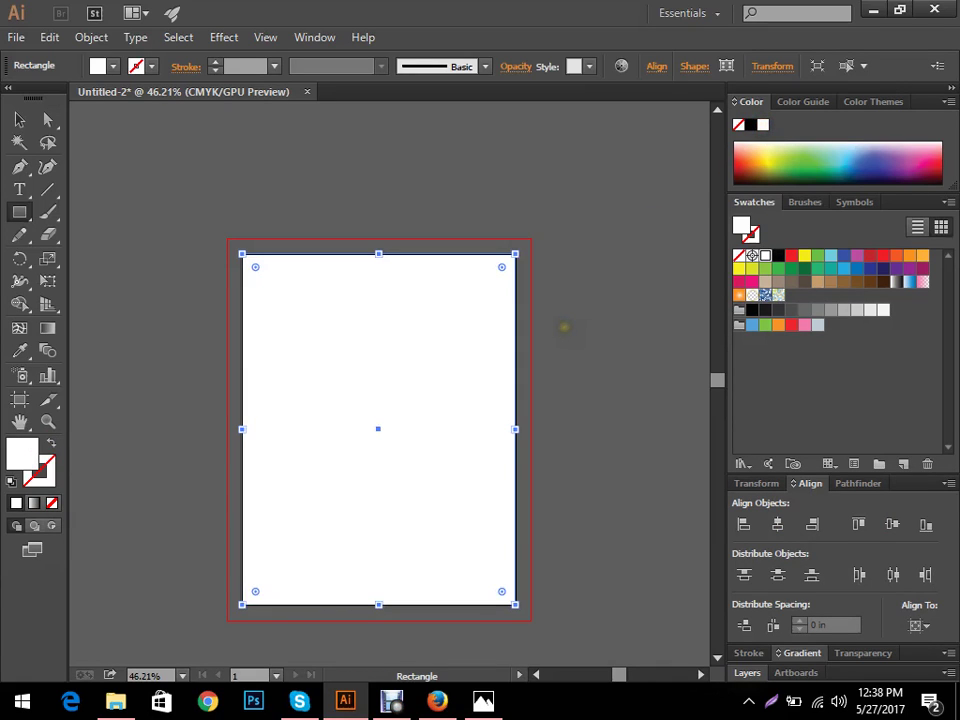
key(v)
click(570, 383)
click(311, 328)
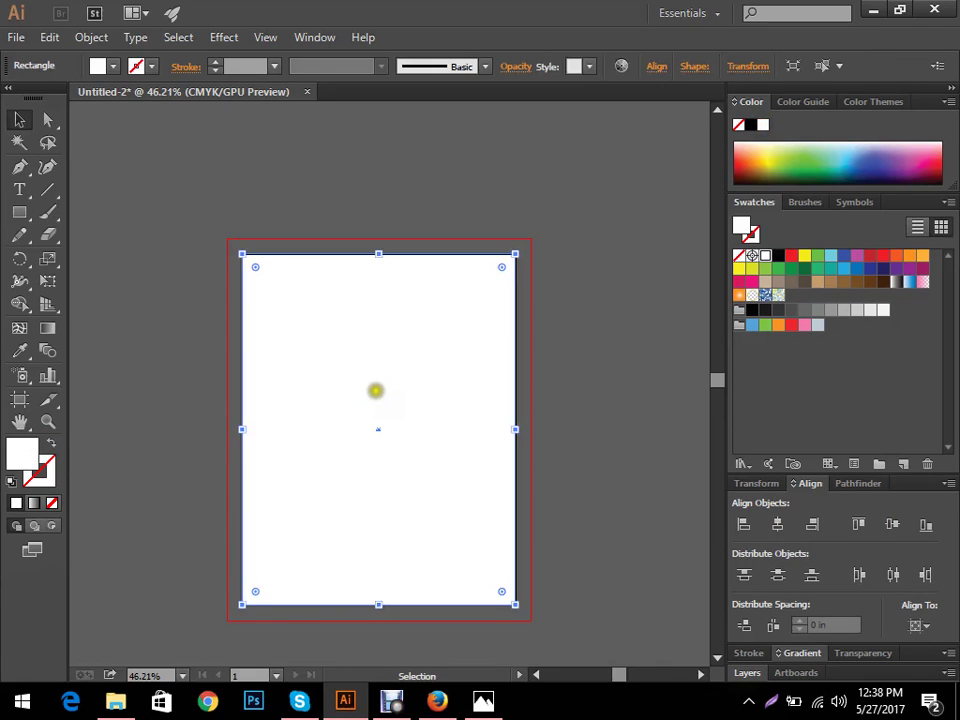
key(ctrl+shift+a)
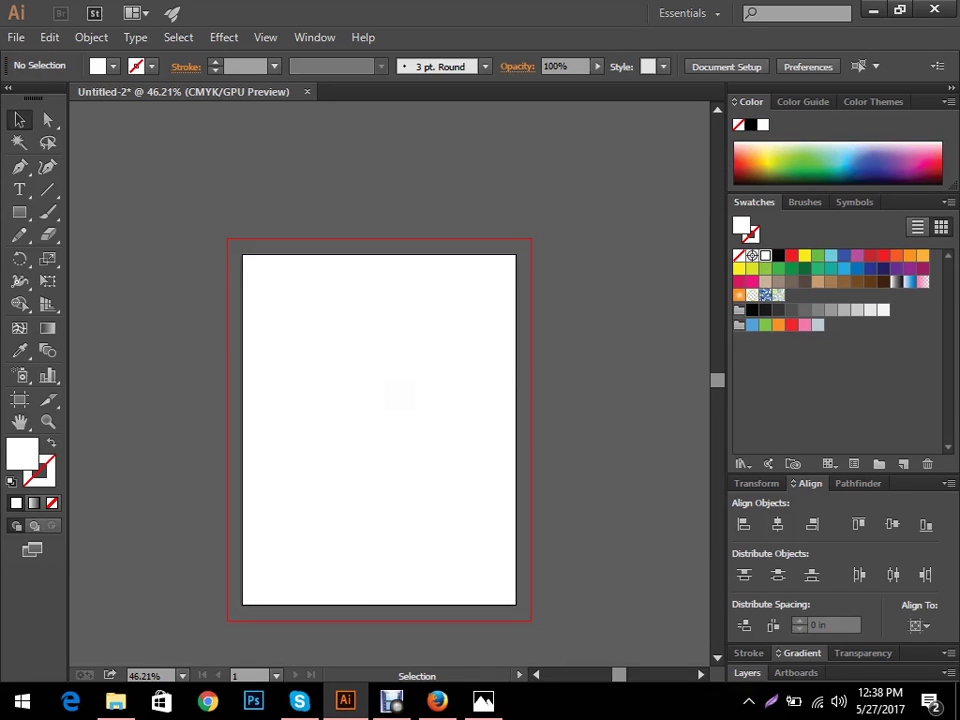
- Add a second rectangle measuring 8.25 in wide by 10.75 in high
key(m)
click(386, 379)
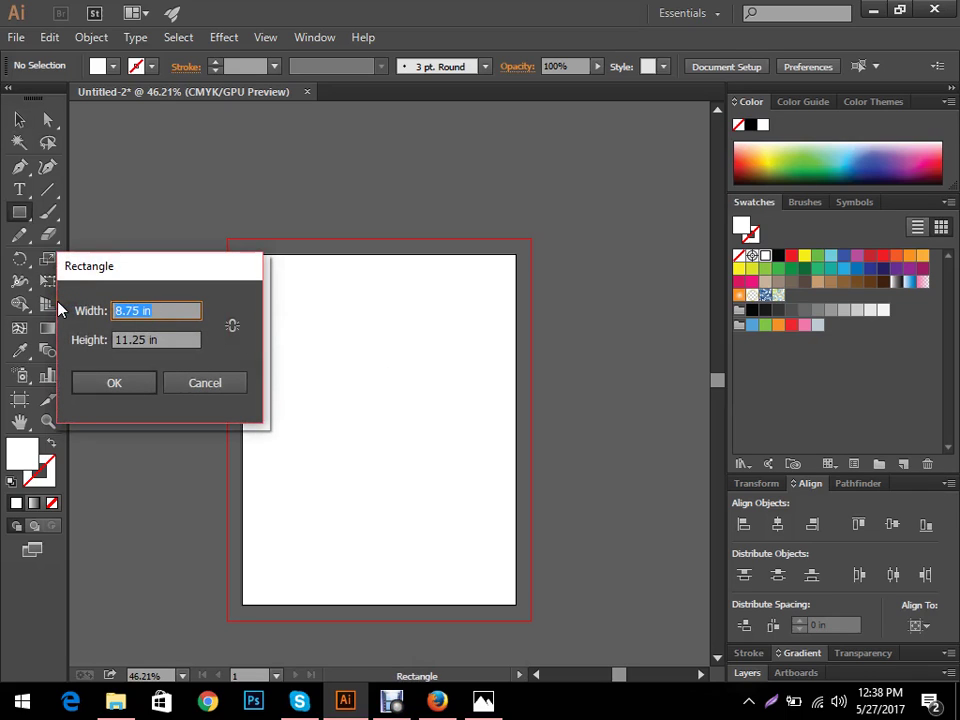
text(8.25)
key(Tab)
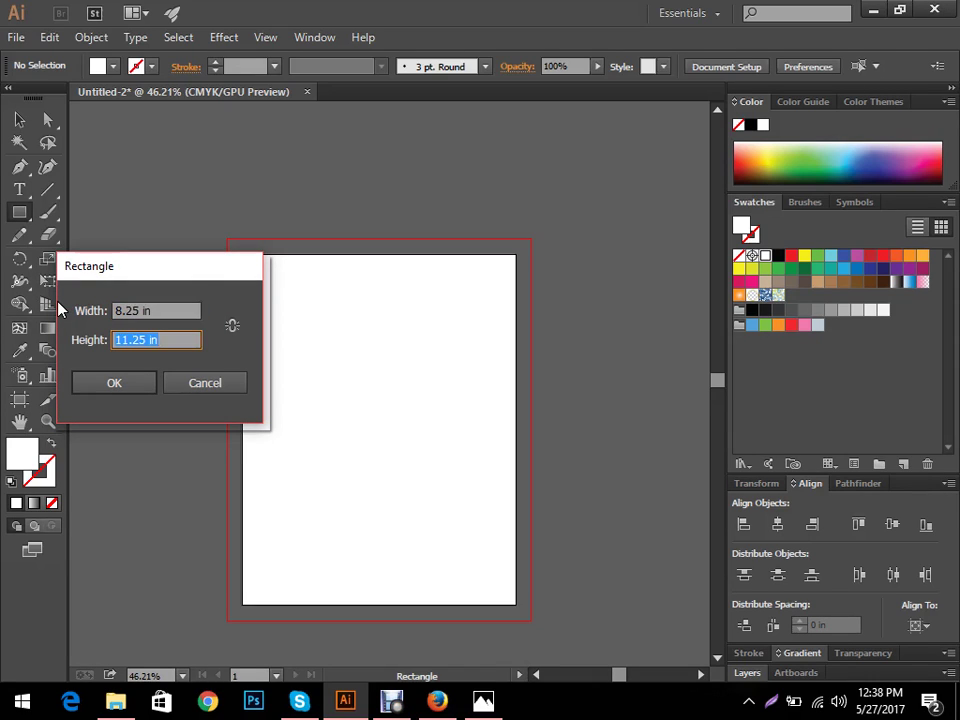
text(10.75)
key(Return)
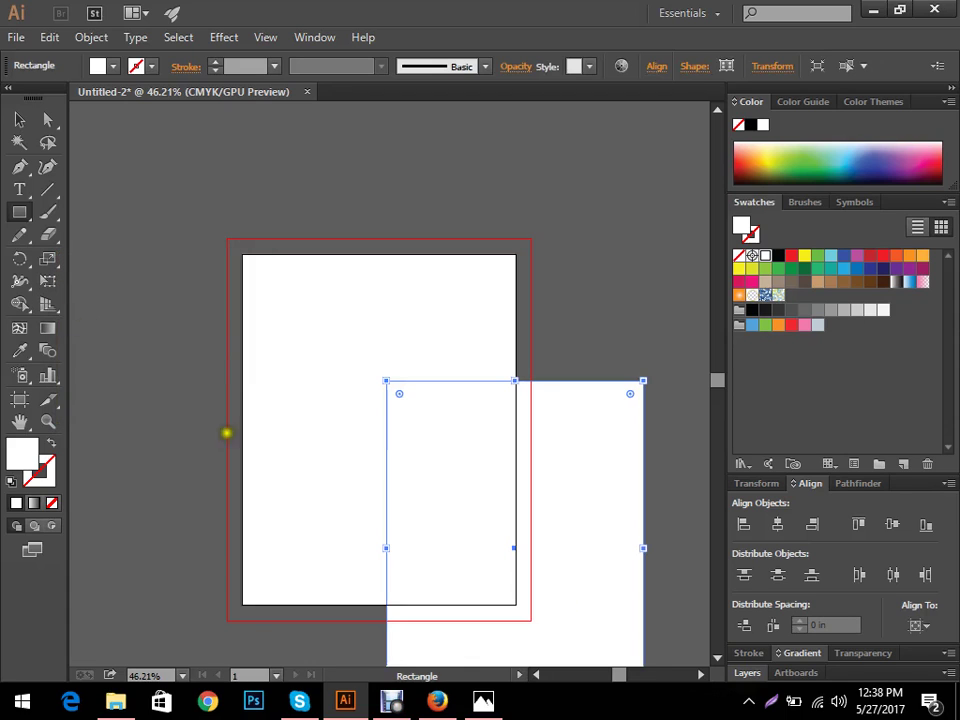
- Center the smaller rectangle on the artboard in both directions and convert it into margin guides
click(777, 523)
click(892, 523)
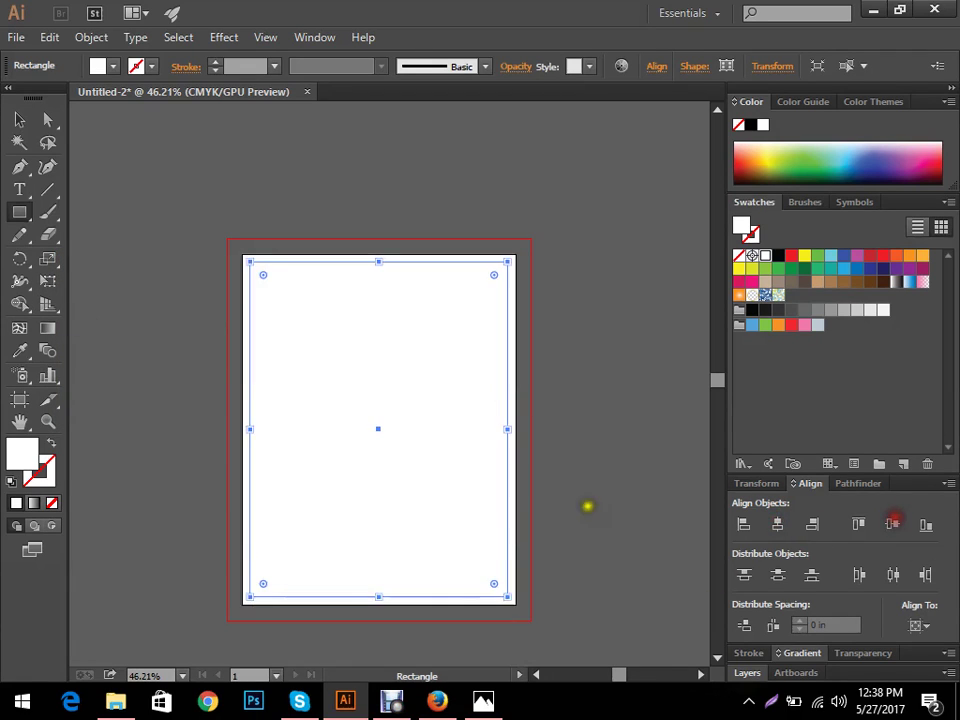
right_click(363, 369)
click(422, 587)
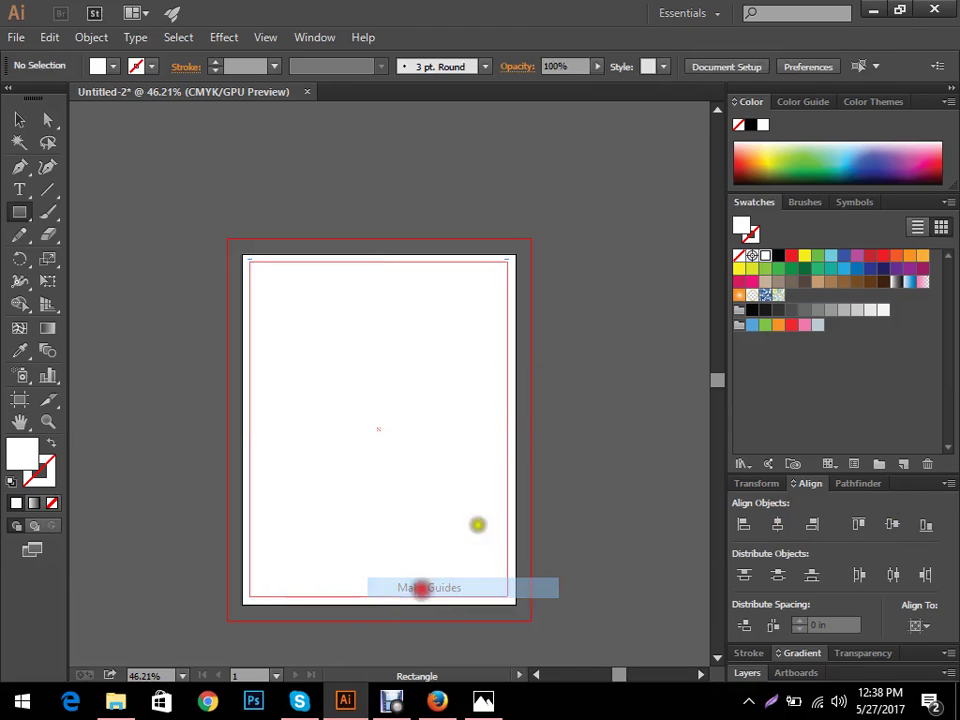
key(v)
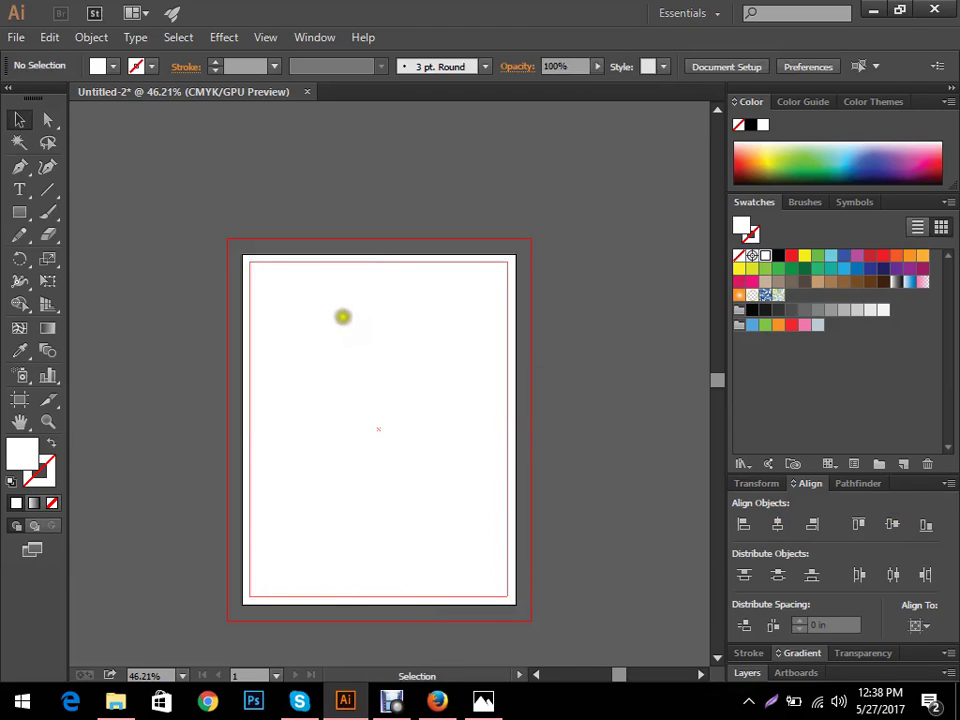
drag(420, 322, 614, 352)
drag(425, 349, 236, 302)
drag(583, 299, 390, 321)
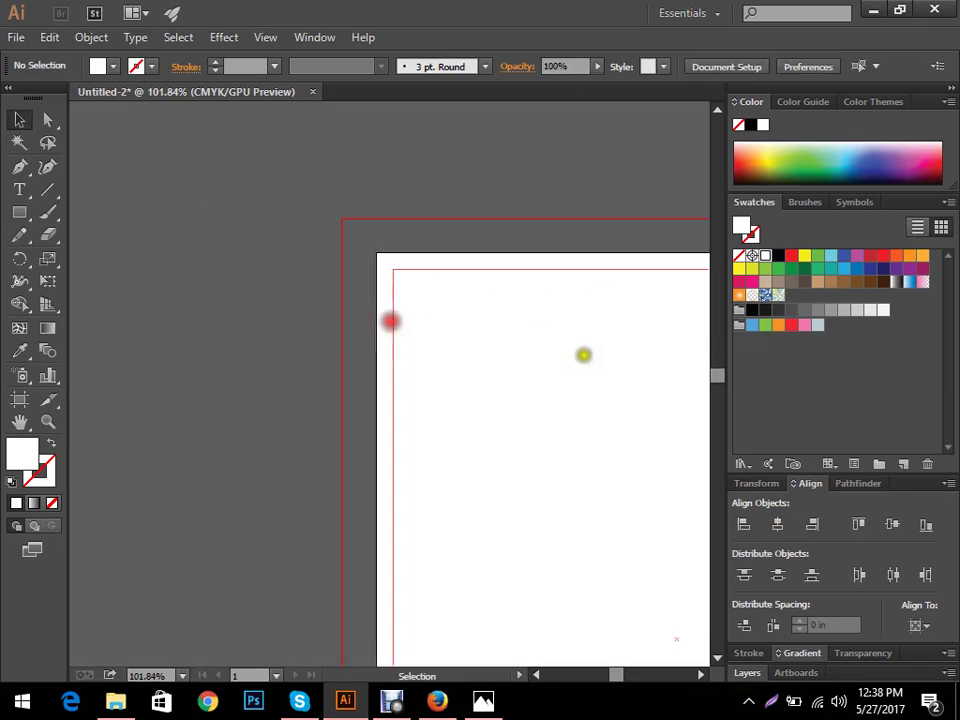
drag(591, 357, 232, 340)
drag(493, 326, 363, 345)
drag(467, 442, 483, 387)
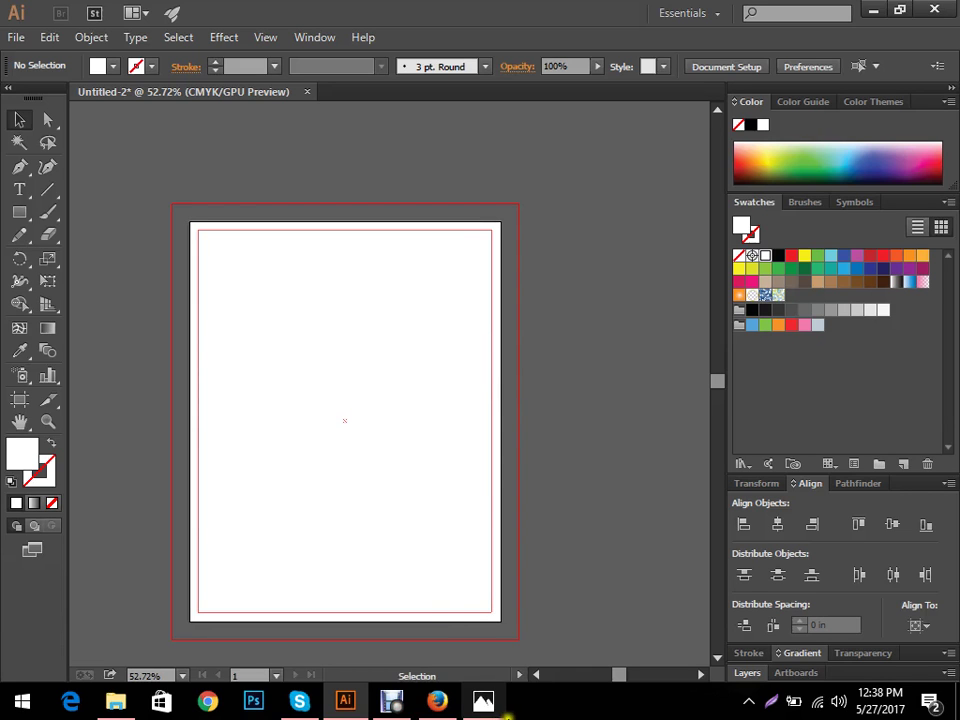
- Switch to the Photos app and browse the sample flyer images through to the Tekgem Cloud flyer
click(500, 704)
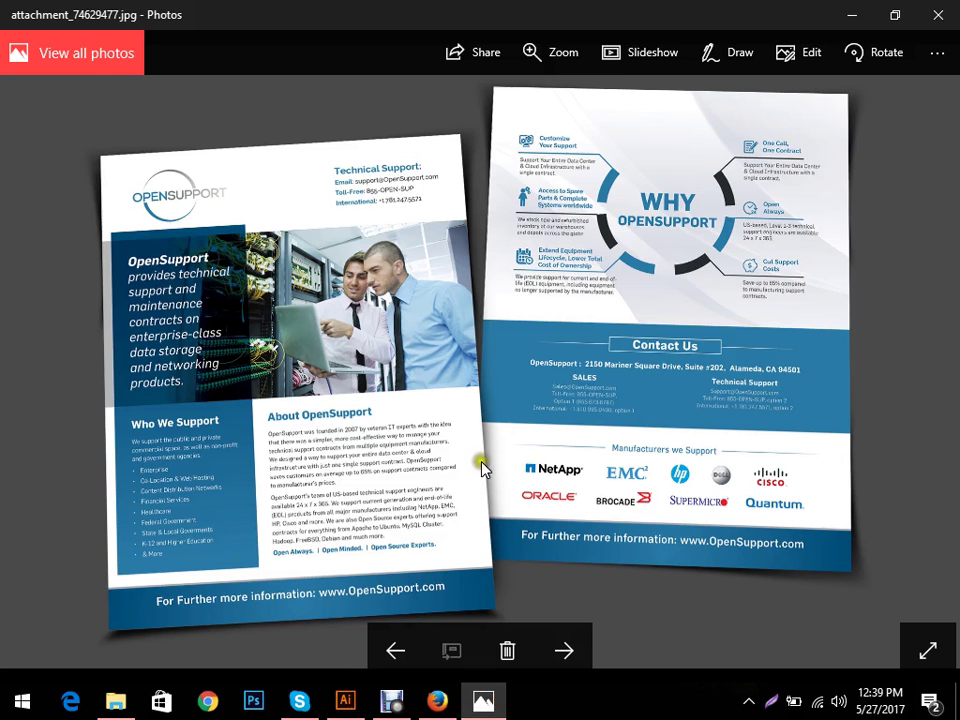
click(395, 651)
click(395, 651)
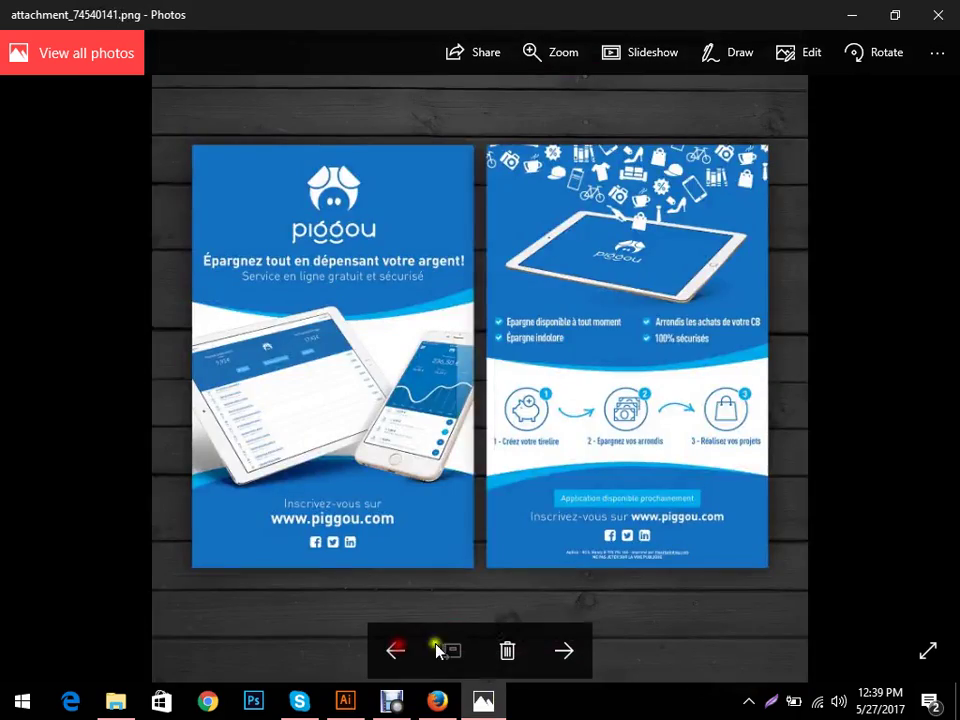
click(580, 658)
click(584, 662)
click(584, 662)
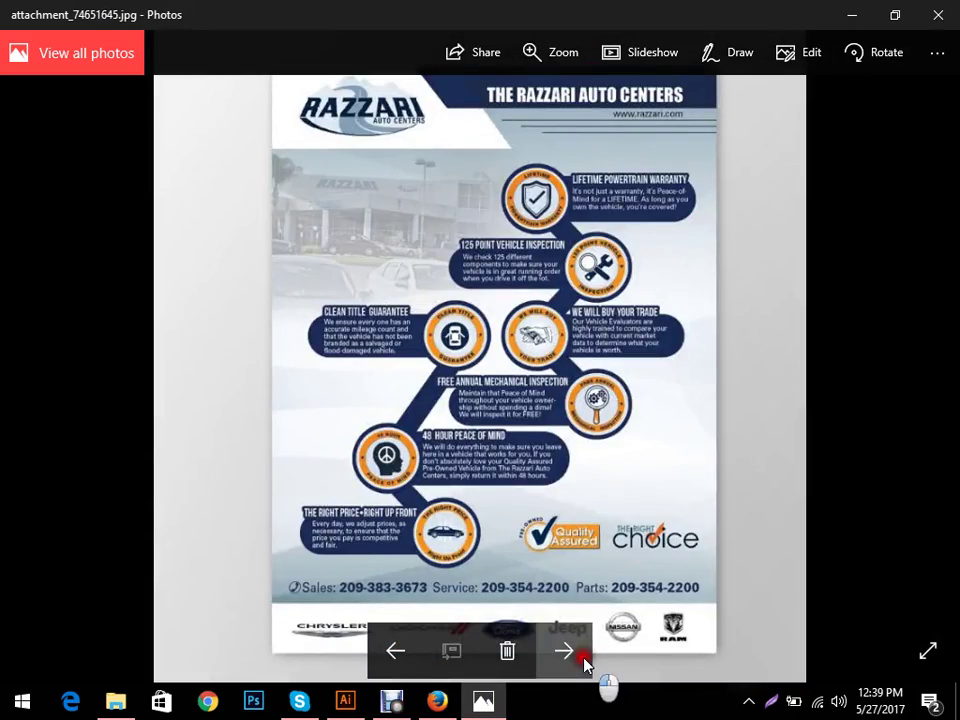
click(584, 662)
click(584, 662)
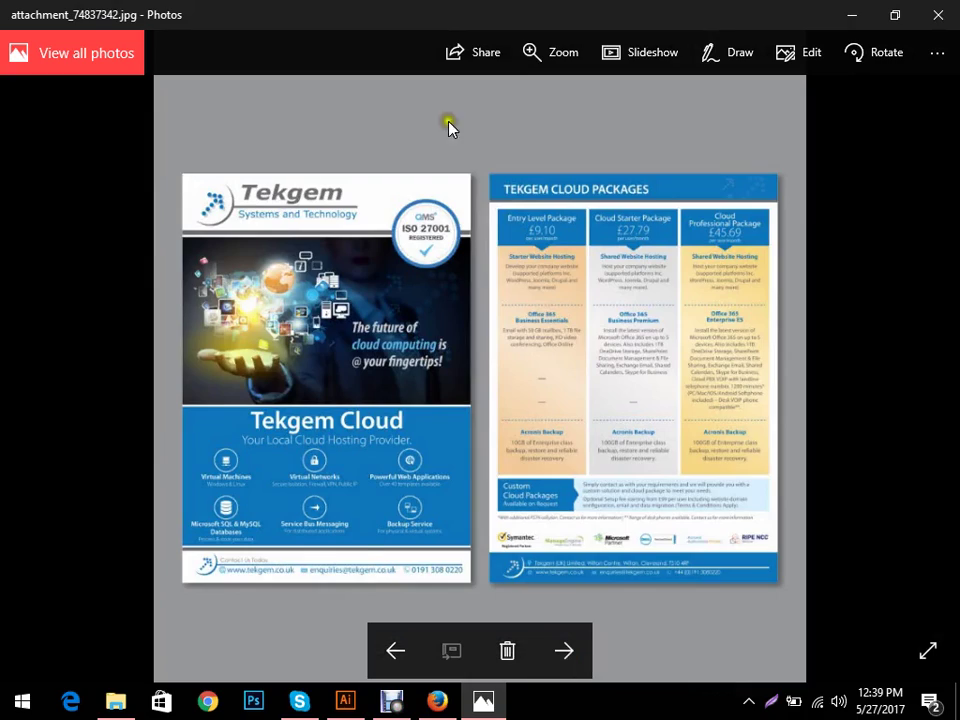
- Examine the Tekgem Cloud flyer's header, main picture, service icons and contact footer up close
scroll(300, 470, up, 4)
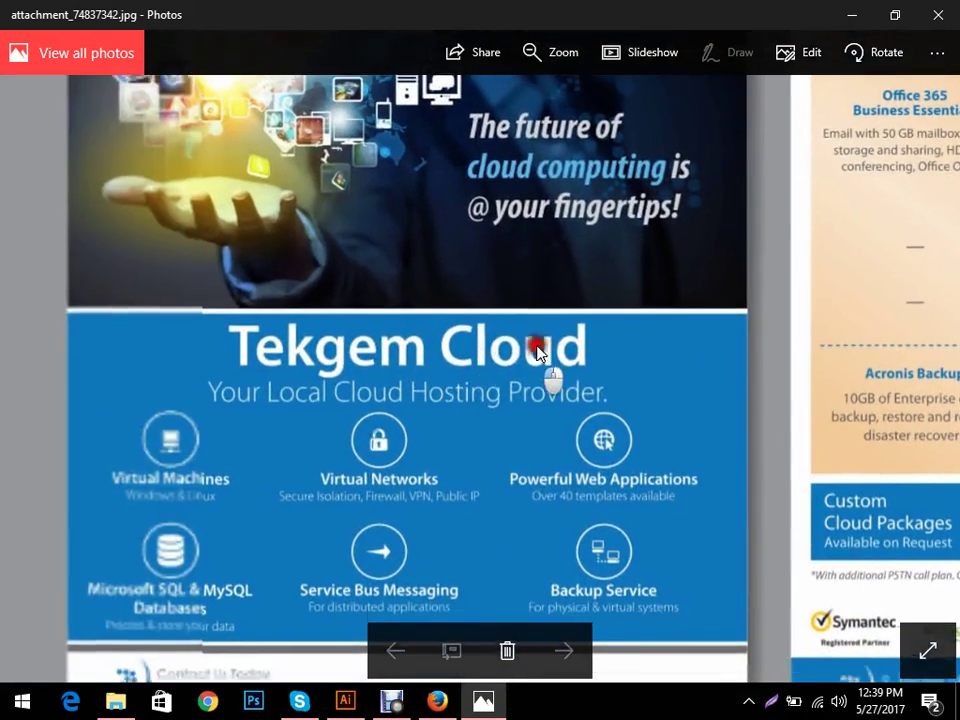
scroll(450, 390, down, 2)
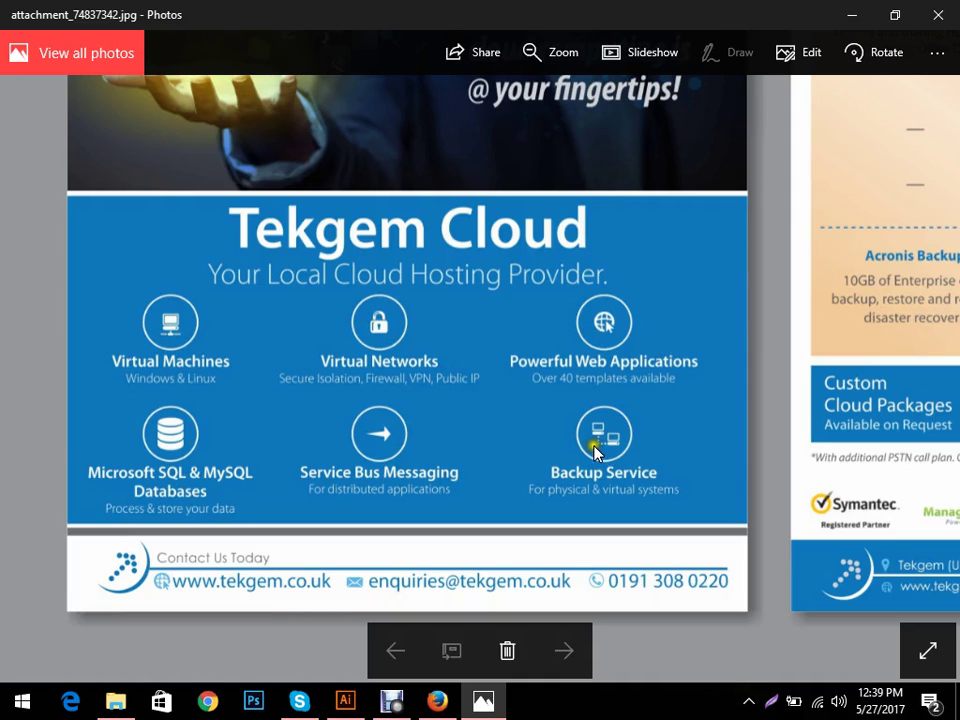
scroll(462, 200, up, 4)
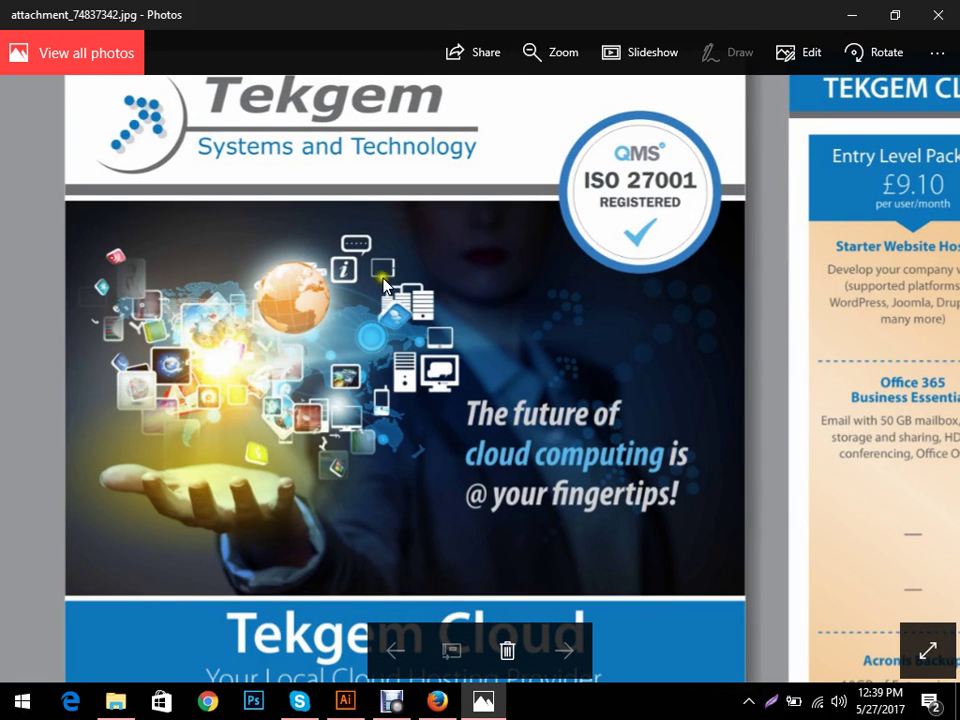
scroll(385, 285, down, 3)
scroll(330, 320, down, 1)
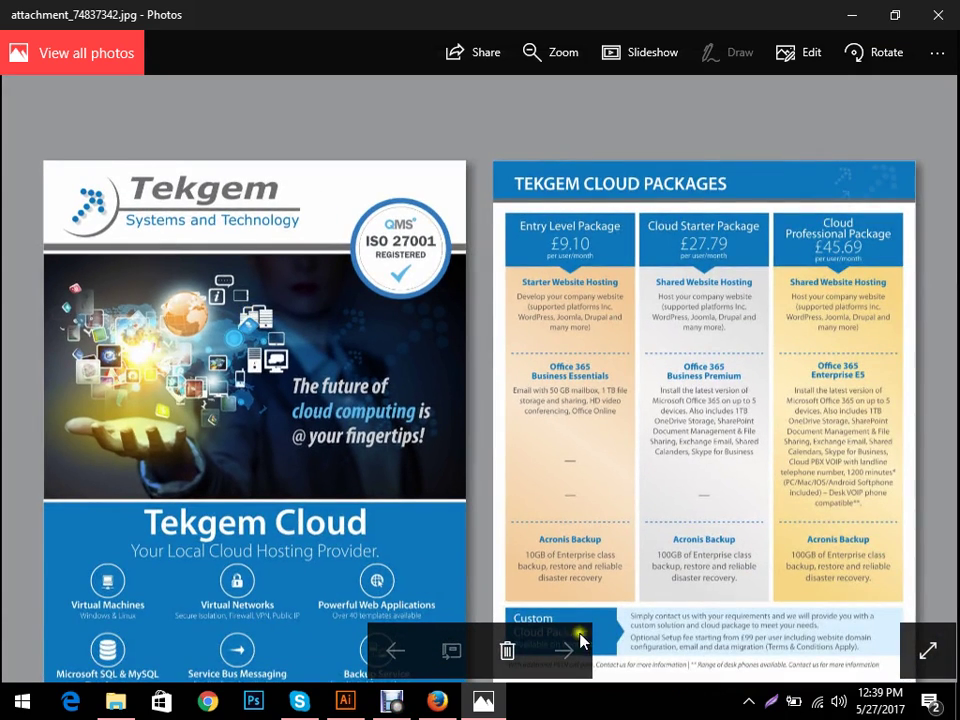
scroll(356, 403, down, 2)
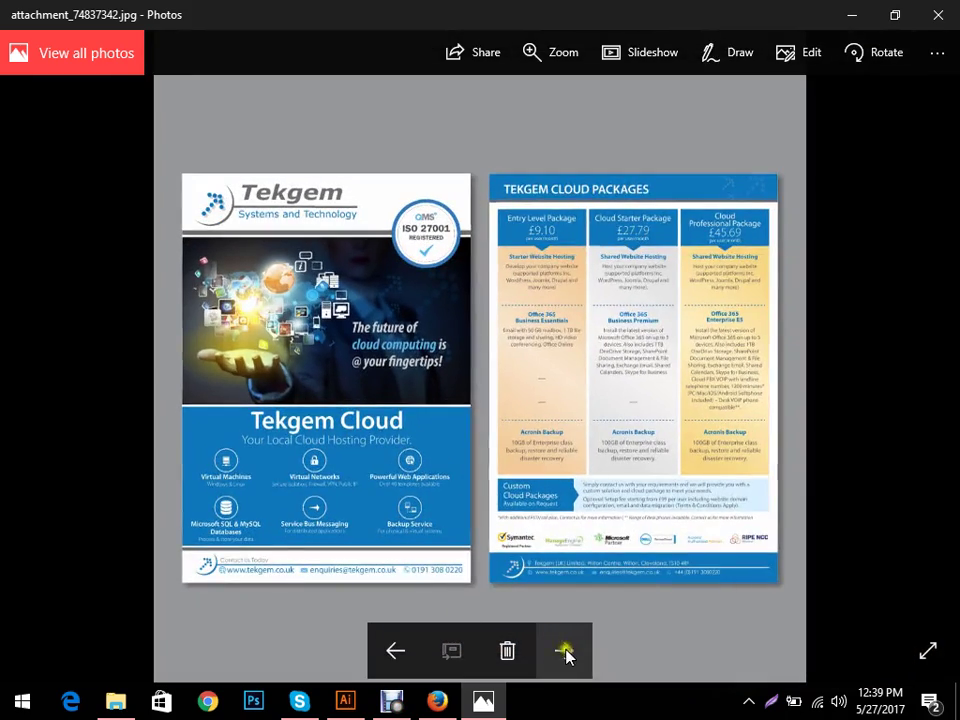
- Browse back through the sample flyers from Tekgem Cloud to the EnlightnU Medicare design, looking at their layouts
click(395, 651)
click(393, 651)
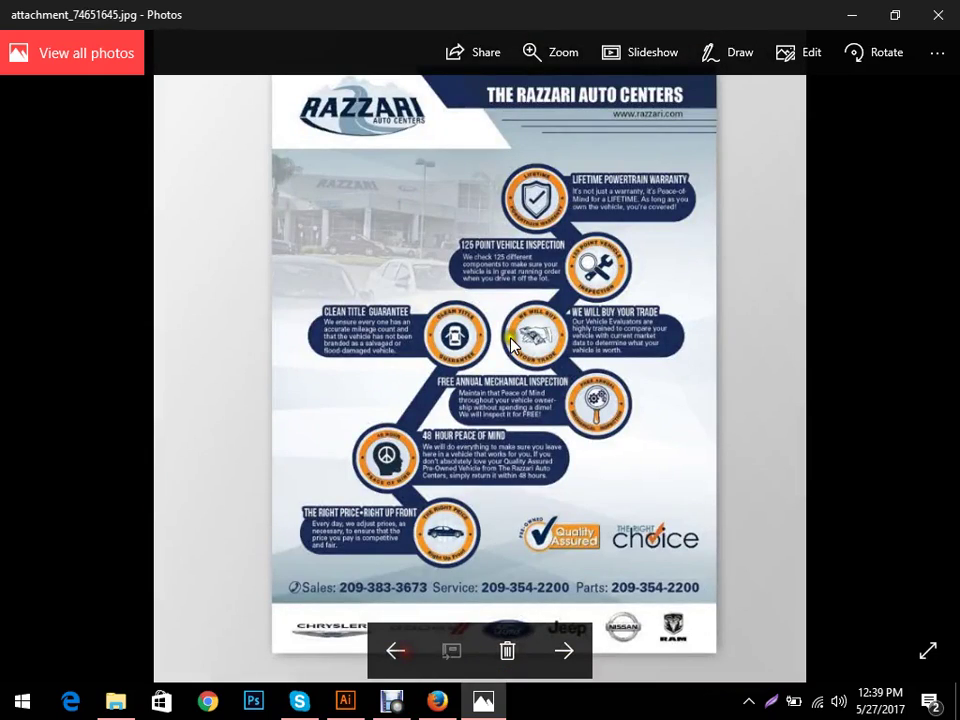
click(386, 647)
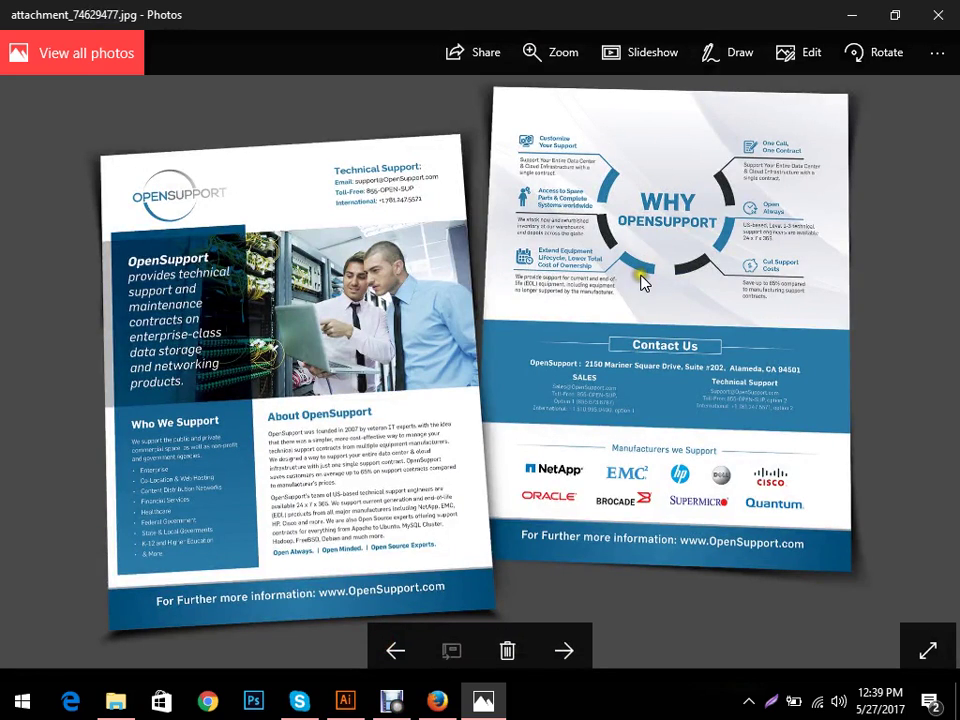
click(395, 651)
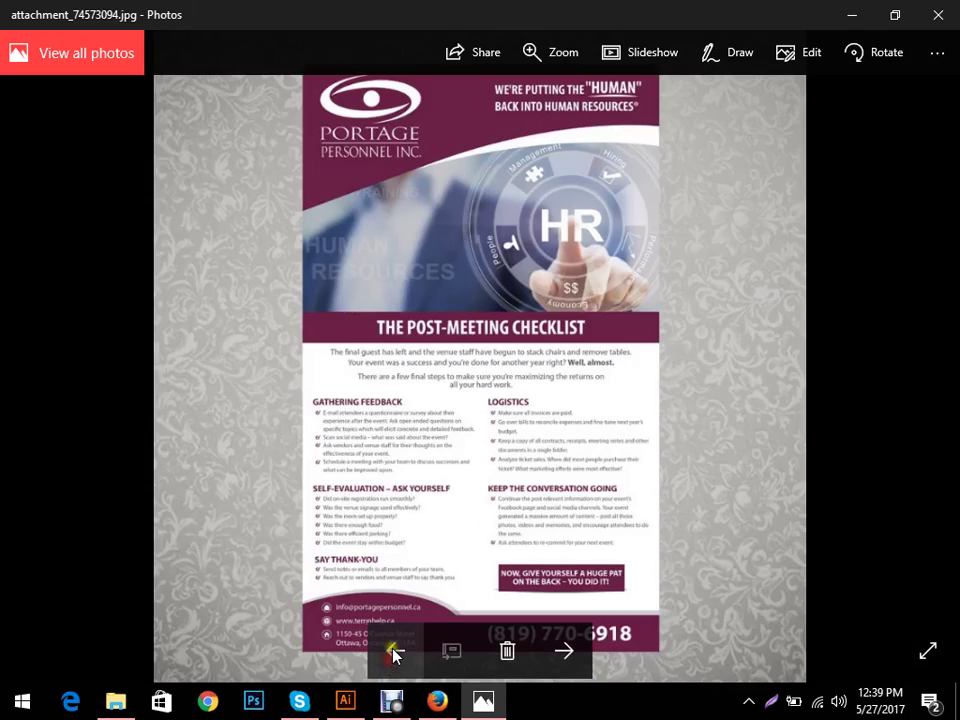
click(395, 651)
click(395, 651)
click(395, 651)
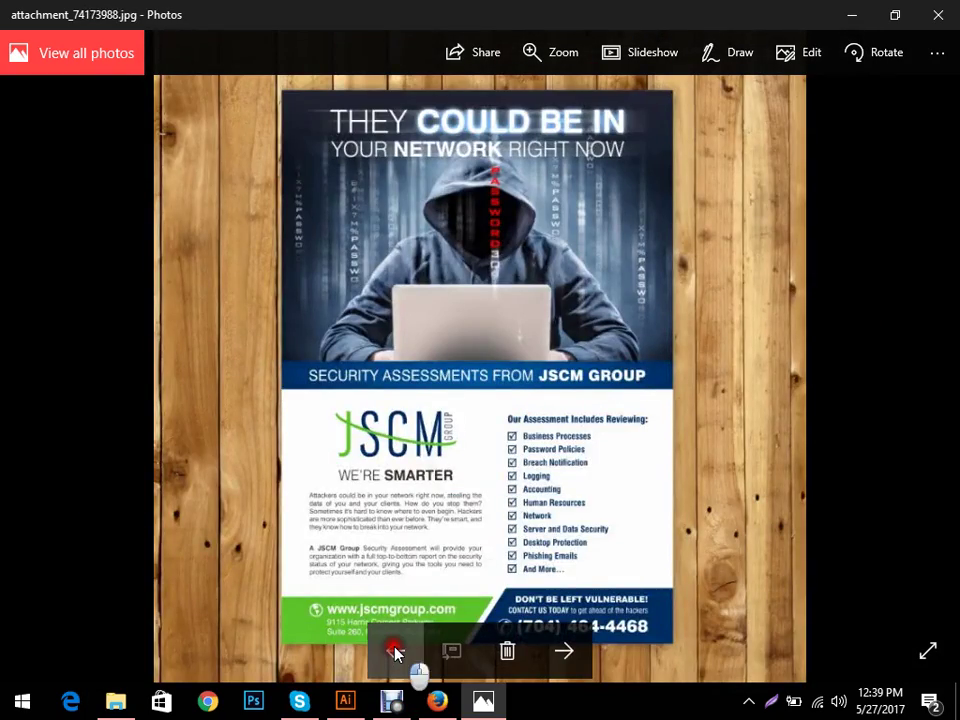
click(395, 651)
click(395, 651)
click(395, 651)
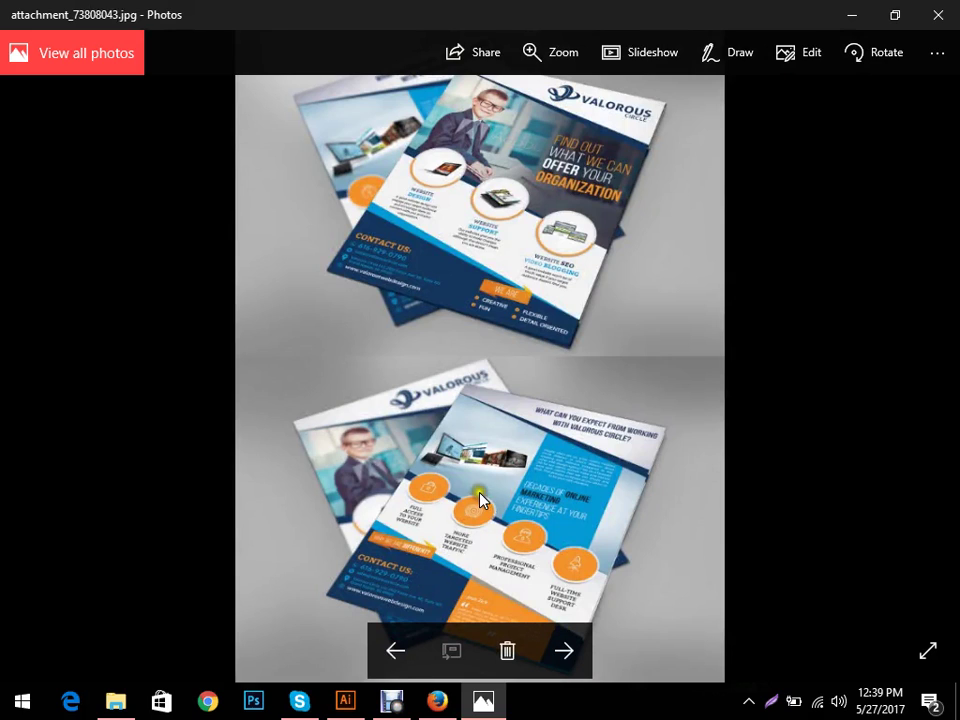
click(408, 650)
click(409, 651)
click(409, 651)
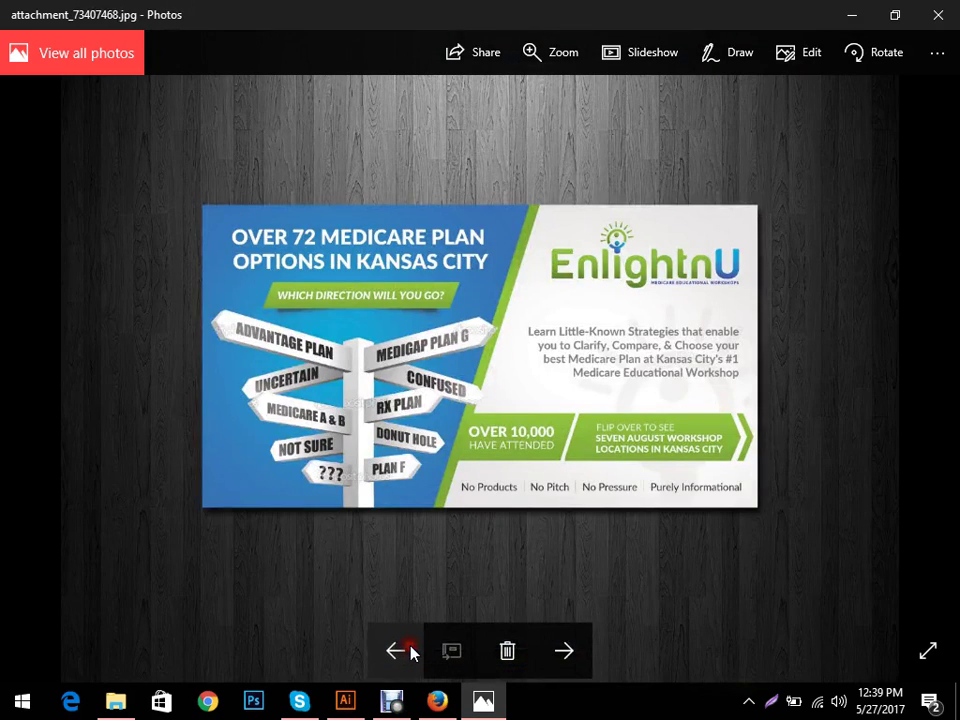
- Look through the remaining samples, from AccessHQ to People Post, and bring up the Rivium brochure
click(567, 662)
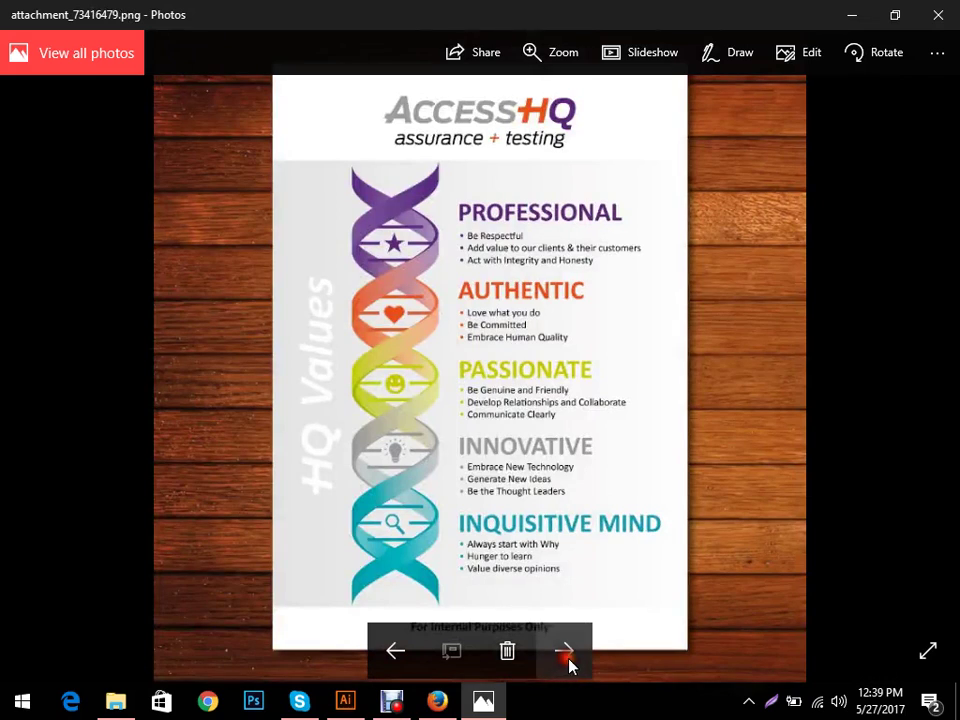
click(399, 658)
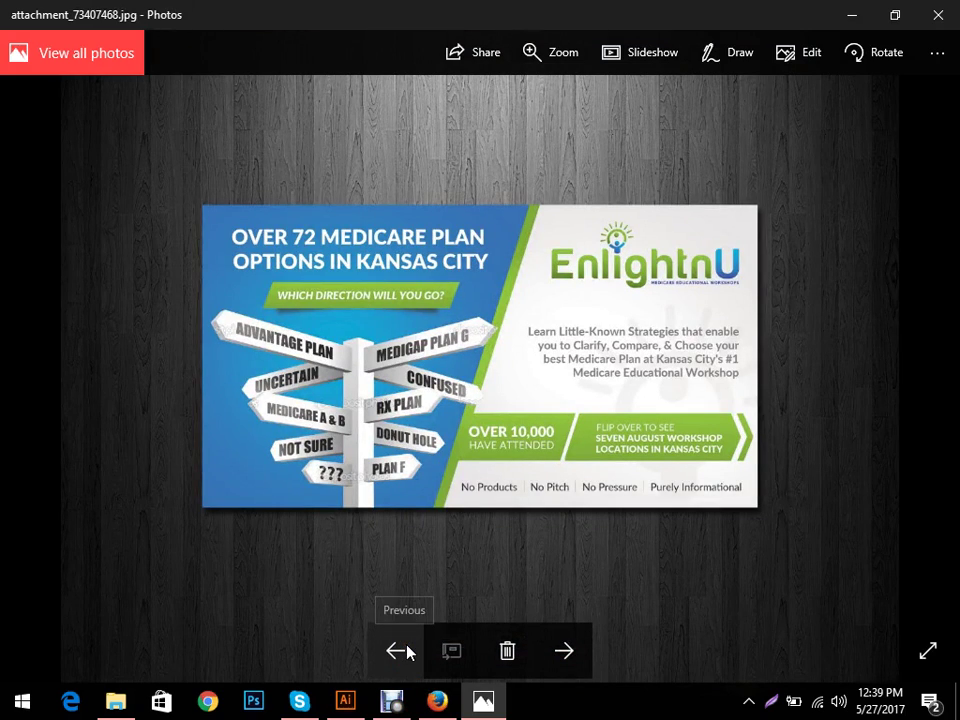
click(399, 649)
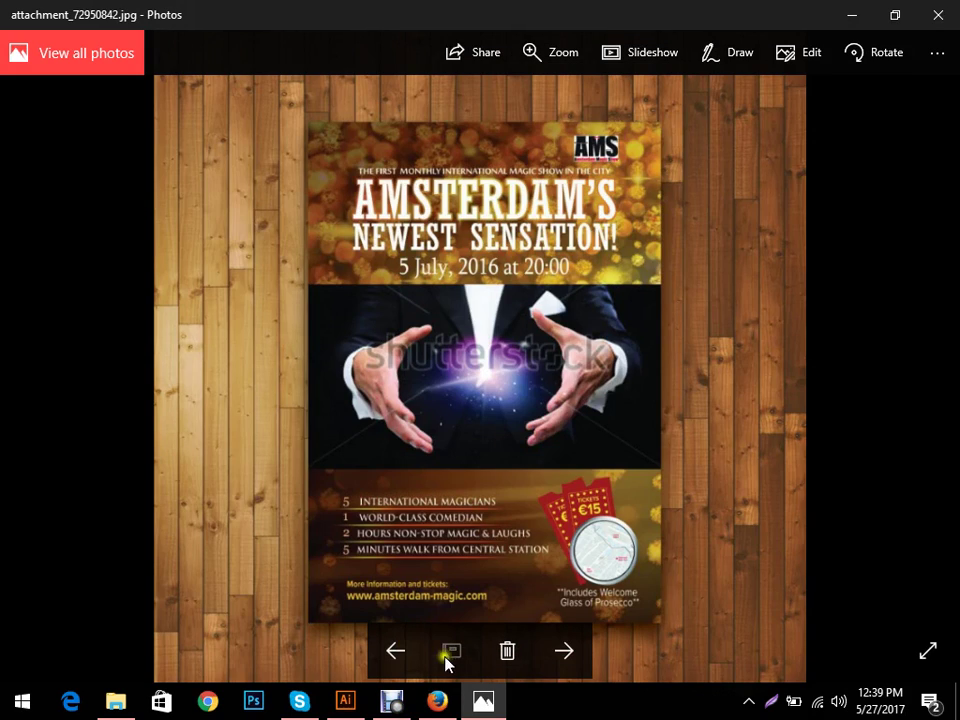
click(398, 651)
click(405, 648)
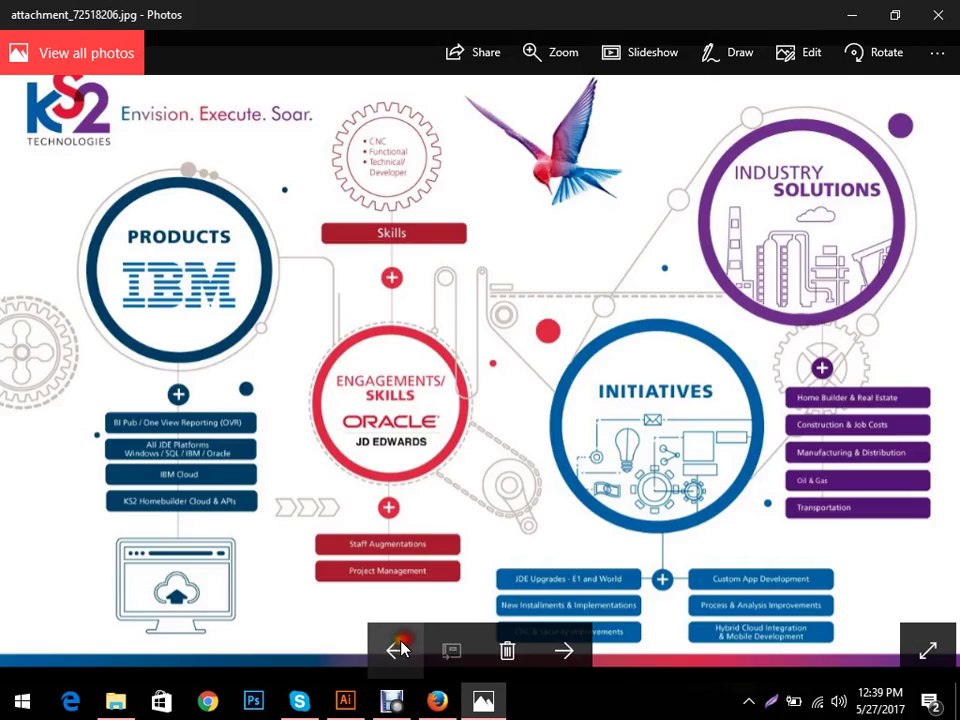
click(405, 648)
click(405, 648)
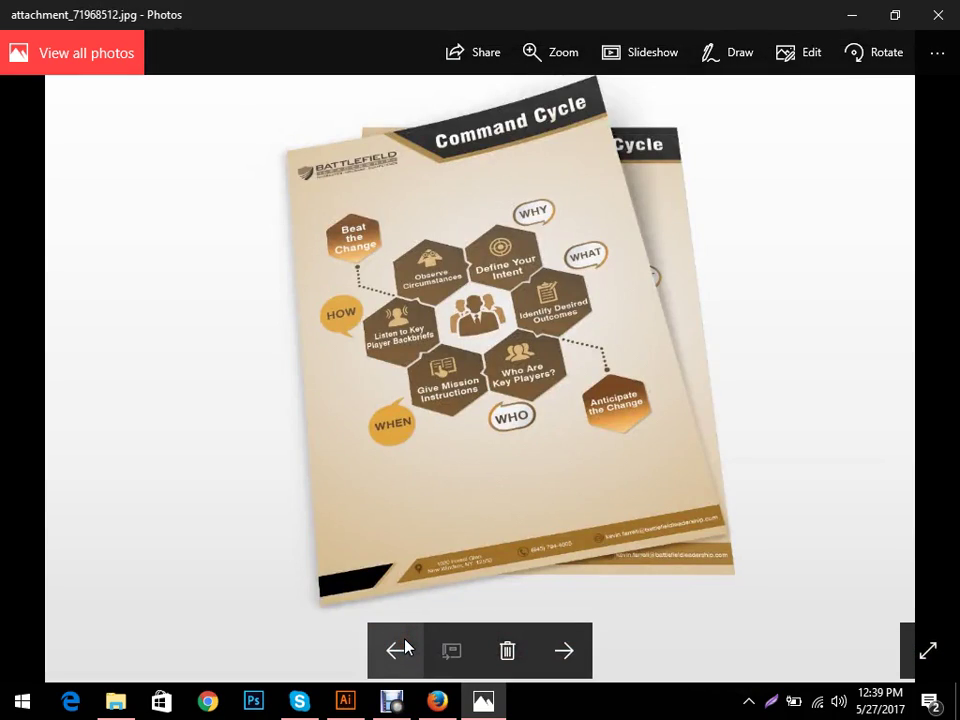
click(402, 648)
click(393, 655)
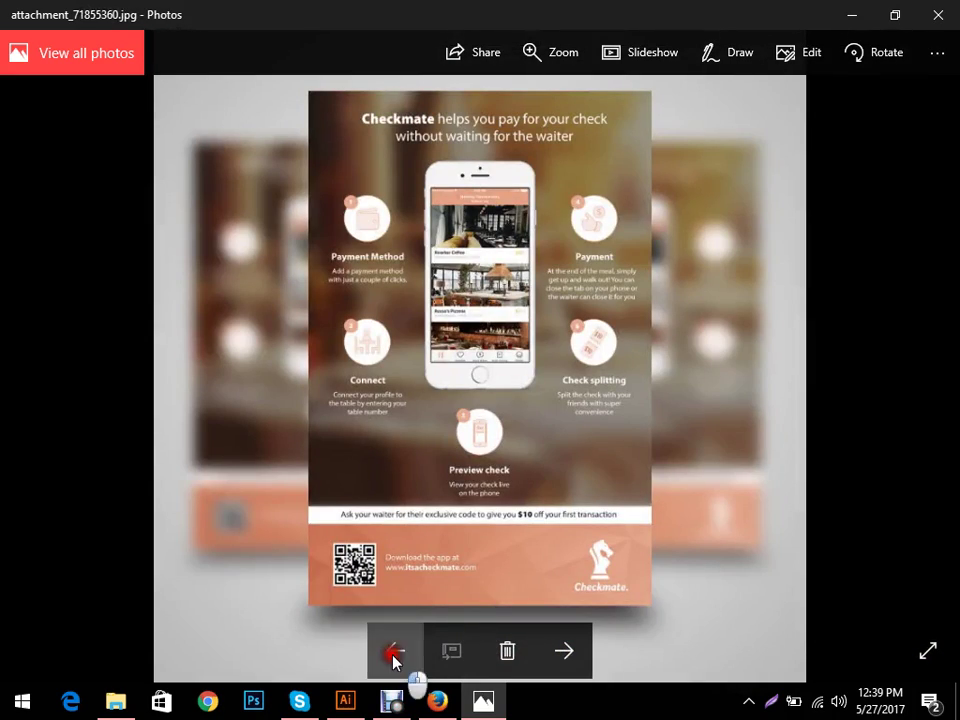
click(394, 653)
click(394, 653)
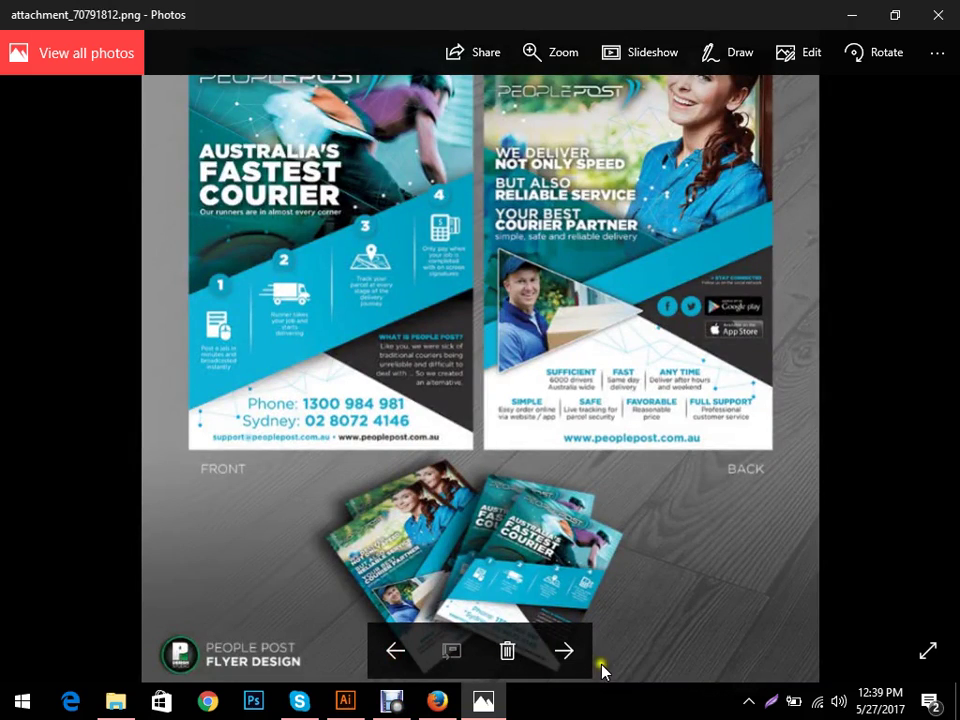
click(566, 650)
- Check the blank artboard in Illustrator, return to Photos and examine the Rivium brochure's linked colored shapes up close
click(345, 700)
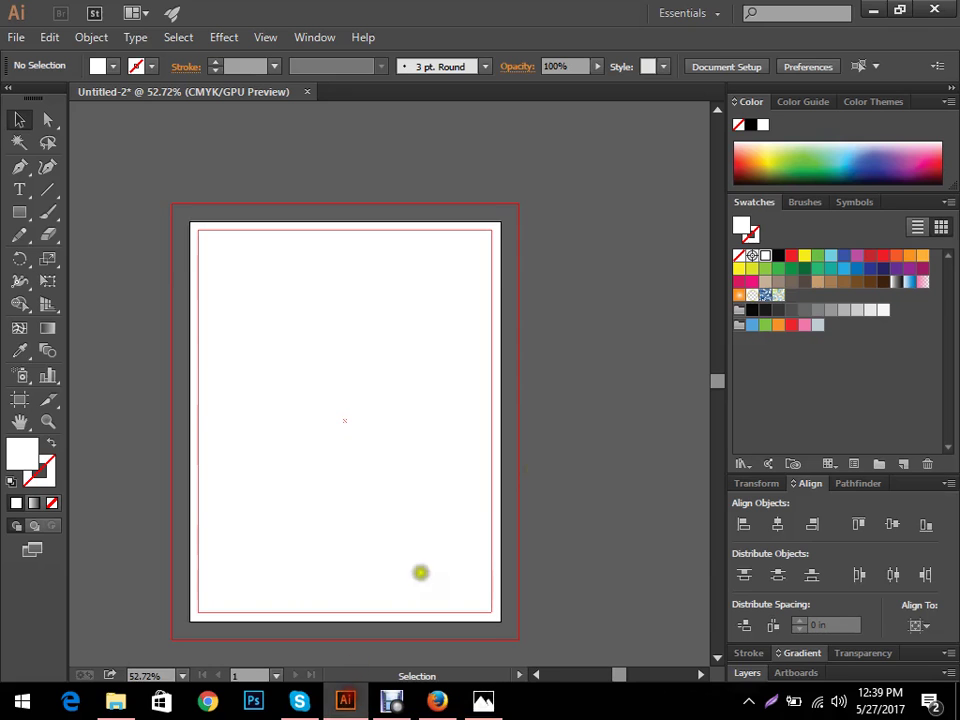
drag(274, 349, 434, 323)
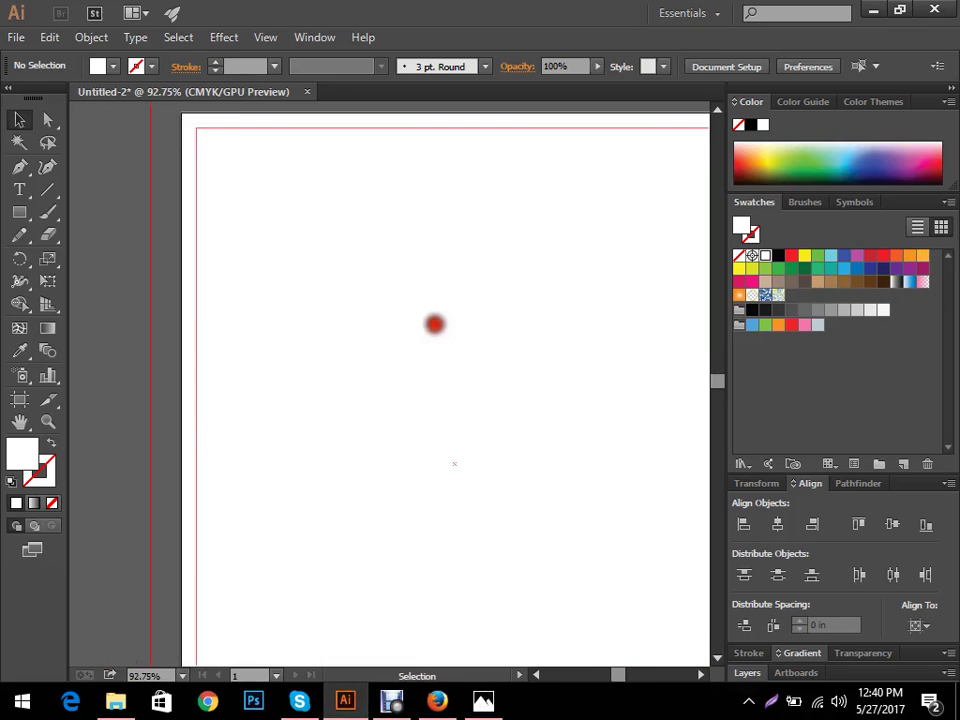
click(480, 692)
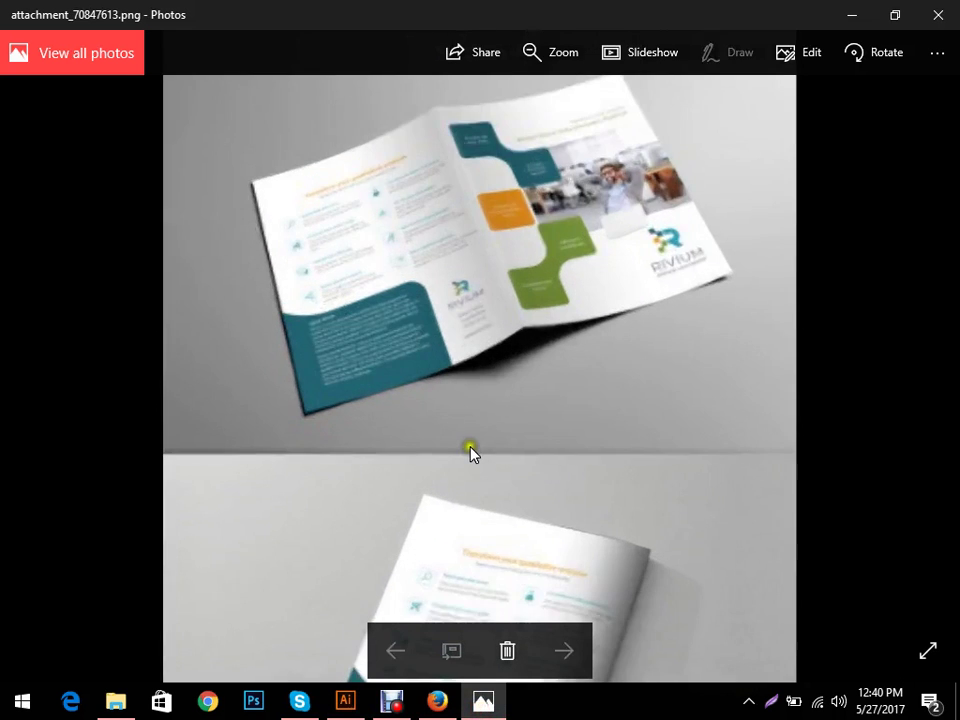
scroll(470, 452, up, 2)
drag(572, 129, 565, 557)
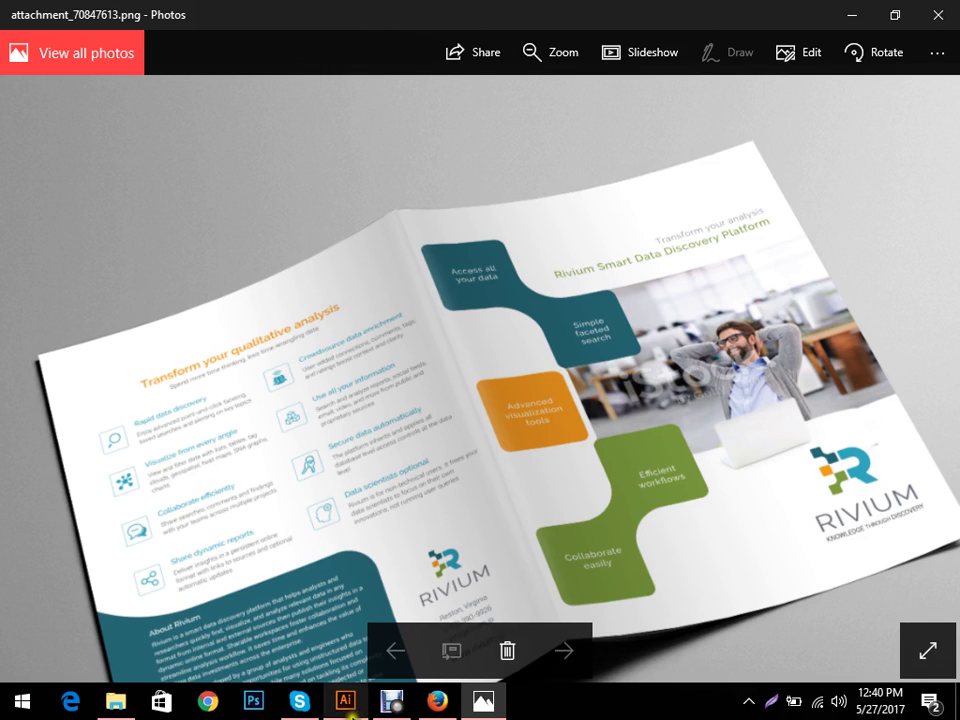
- Switch to Illustrator and draw a black-filled square without stroke in the upper-left area of the artboard
click(345, 700)
key(m)
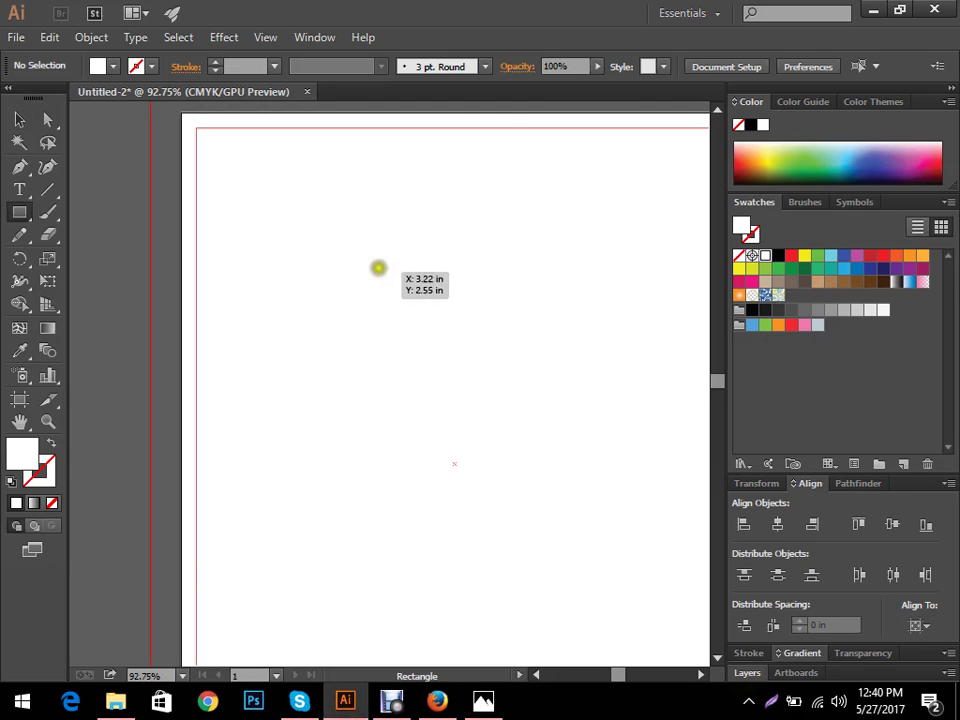
drag(363, 240, 420, 321)
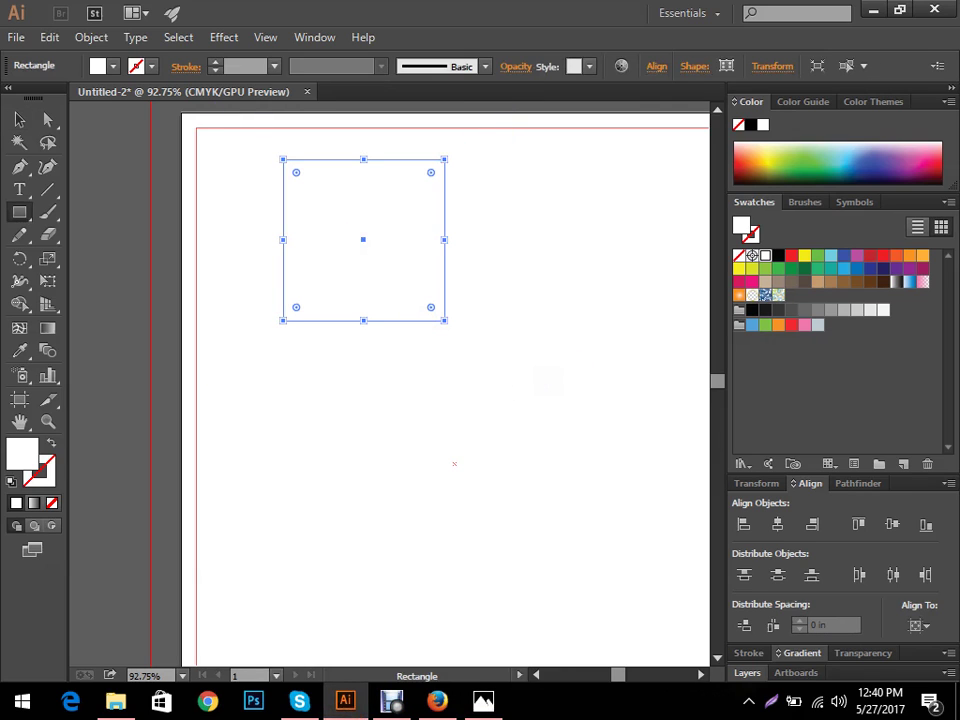
click(779, 256)
key(v)
click(543, 355)
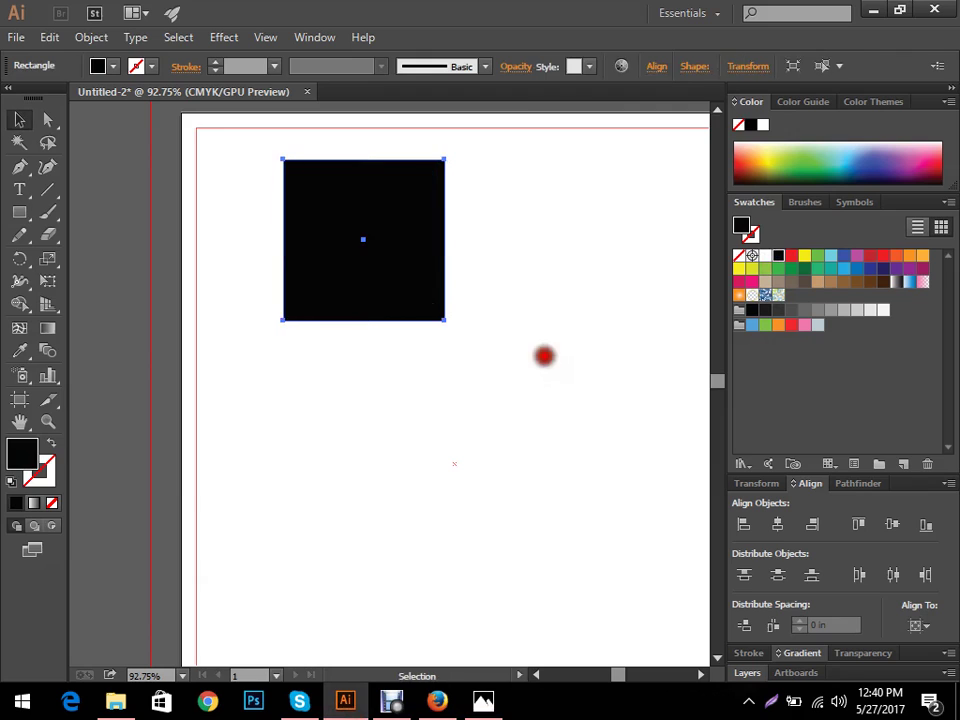
drag(530, 431, 435, 437)
drag(560, 437, 459, 437)
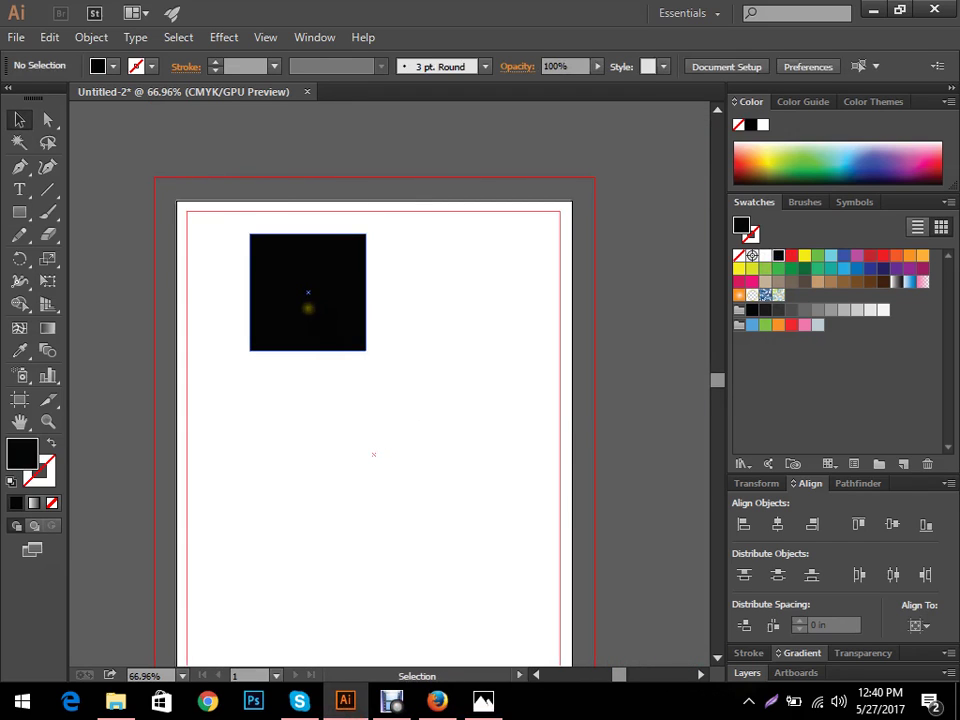
drag(313, 309, 314, 541)
click(420, 484)
drag(454, 456, 463, 398)
key(ctrl+z)
click(482, 398)
- Rotate the black square 45 degrees into a diamond and place a duplicate straight below it
click(302, 242)
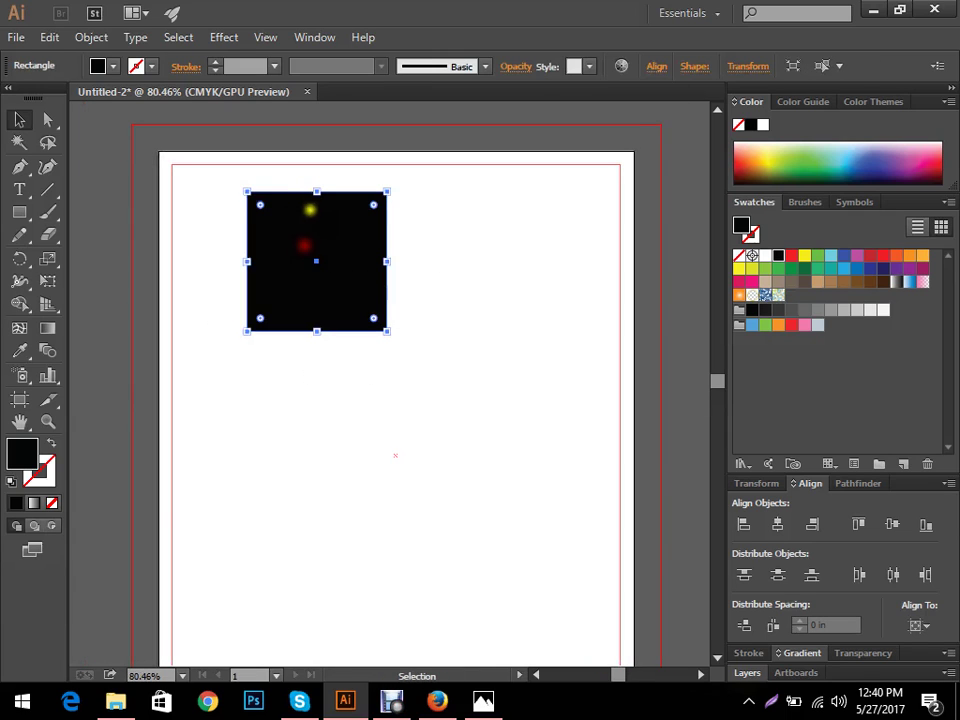
drag(270, 178, 456, 255)
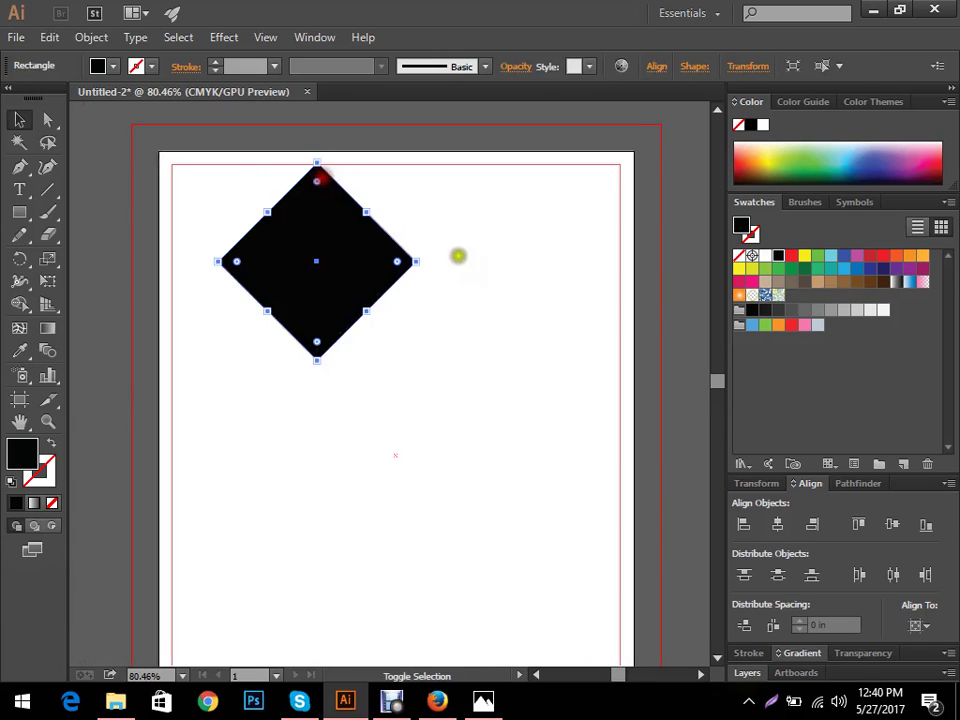
click(489, 267)
drag(340, 277, 342, 594)
click(551, 456)
- Draw a vertical black rectangle overlapping both diamonds, then narrow it symmetrically from both sides
key(m)
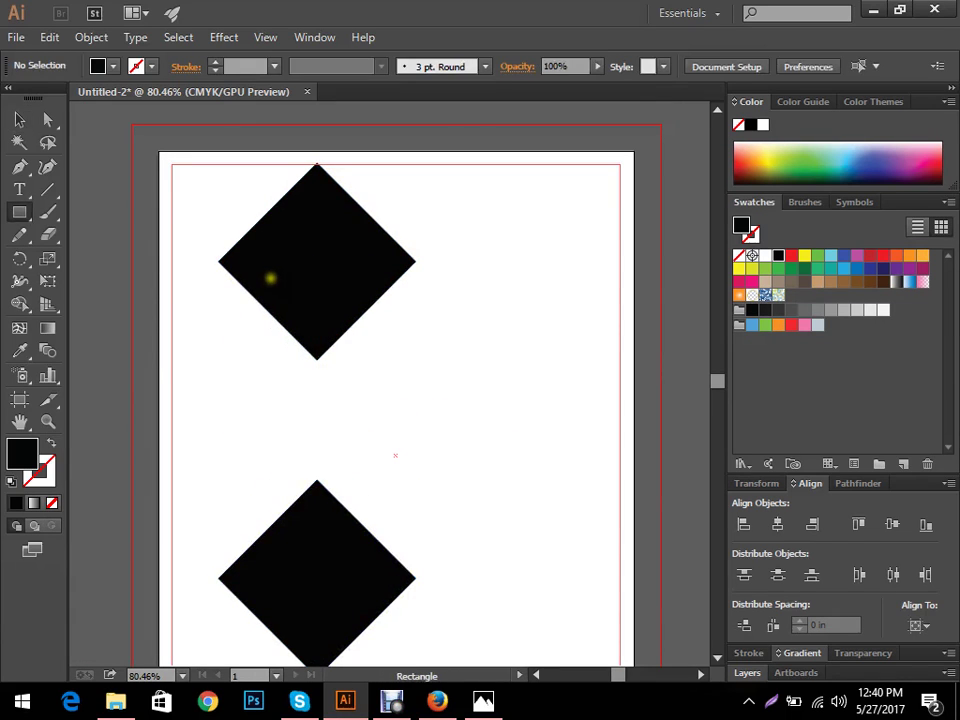
drag(273, 279, 356, 562)
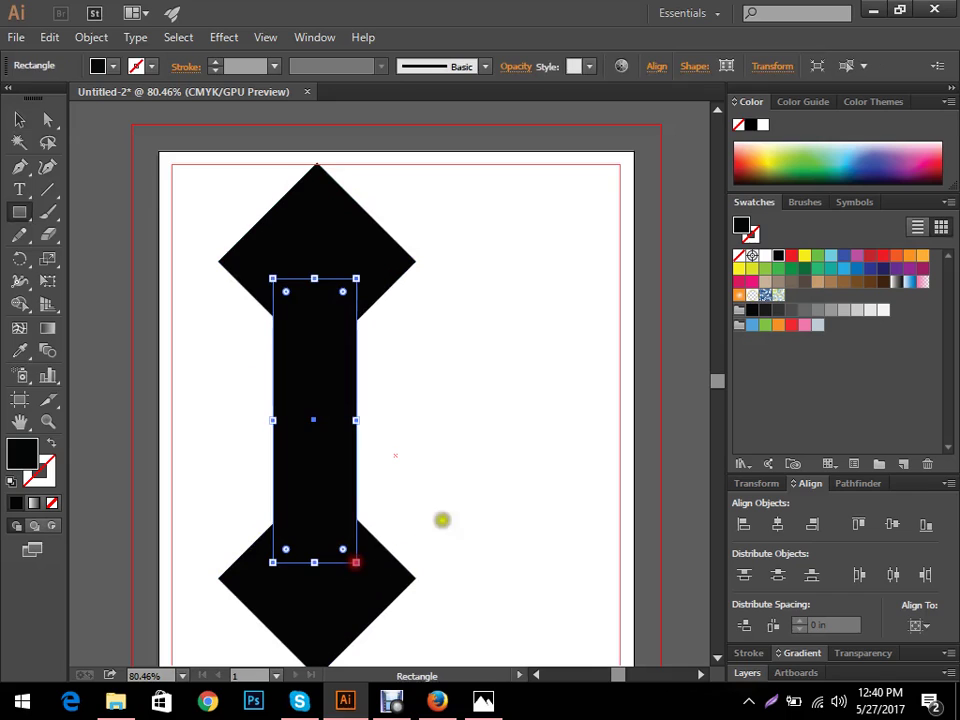
key(v)
click(489, 471)
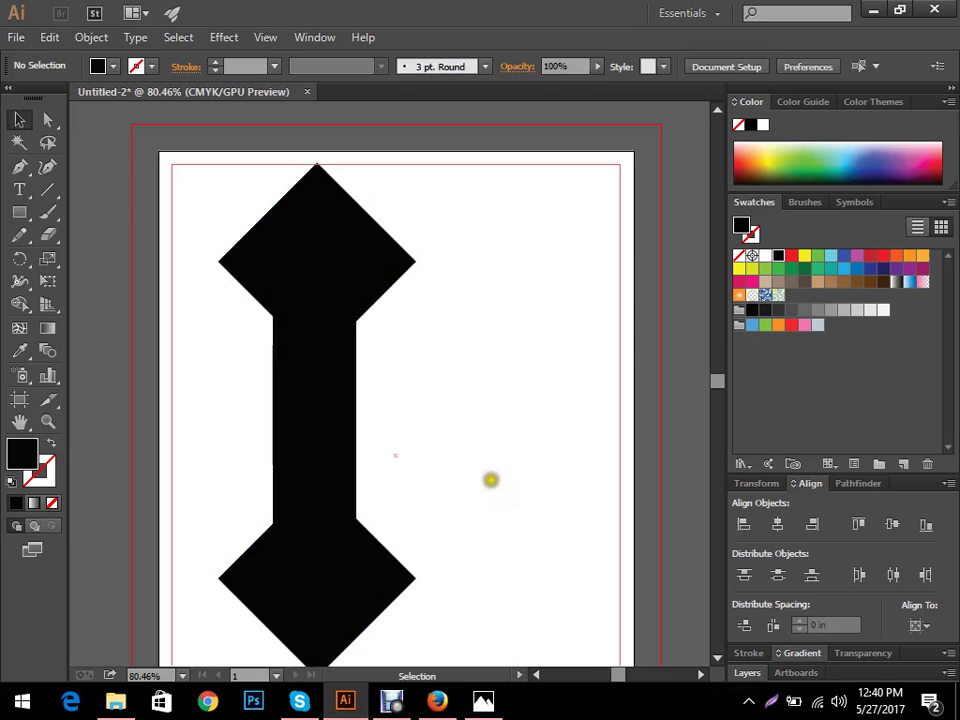
scroll(400, 455, up, 1)
drag(375, 598, 375, 540)
drag(469, 399, 227, 354)
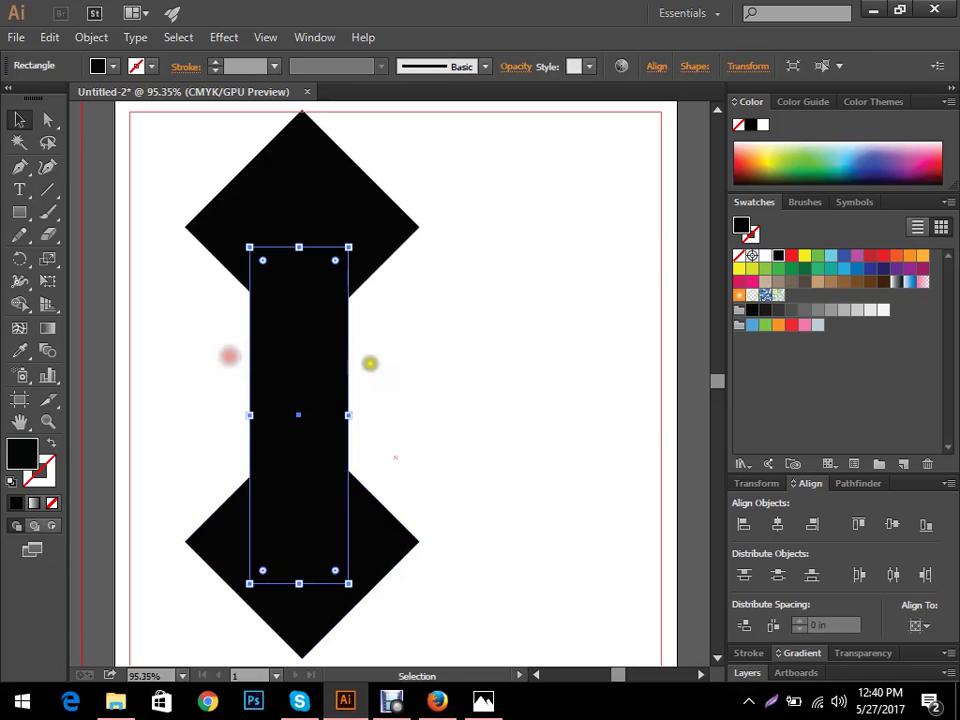
drag(348, 415, 331, 414)
- Center the two diamonds and the connecting rectangle horizontally on the artboard
click(528, 575)
drag(528, 575, 161, 199)
click(779, 525)
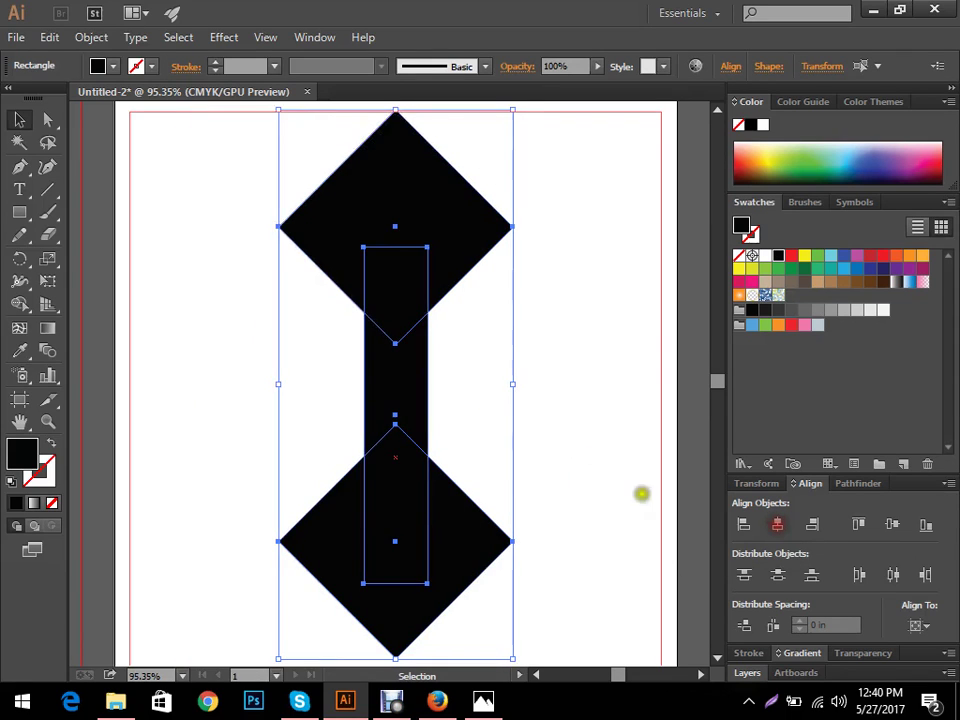
click(589, 405)
drag(589, 405, 536, 373)
- Unite the two diamonds and the connecting rectangle into a single shape with Pathfinder
drag(561, 565, 186, 225)
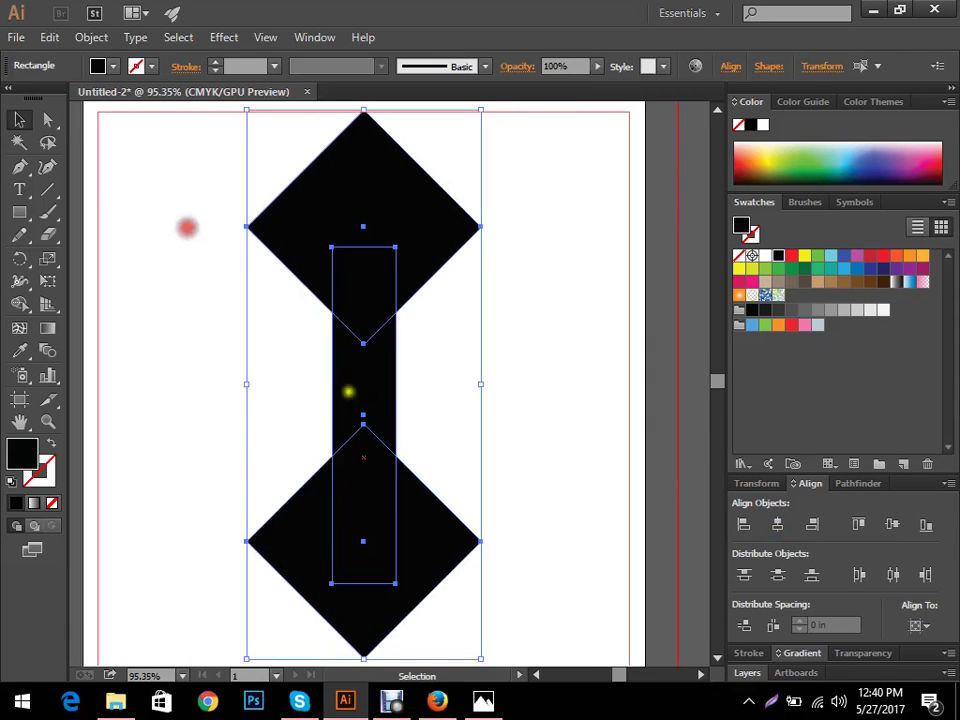
click(857, 483)
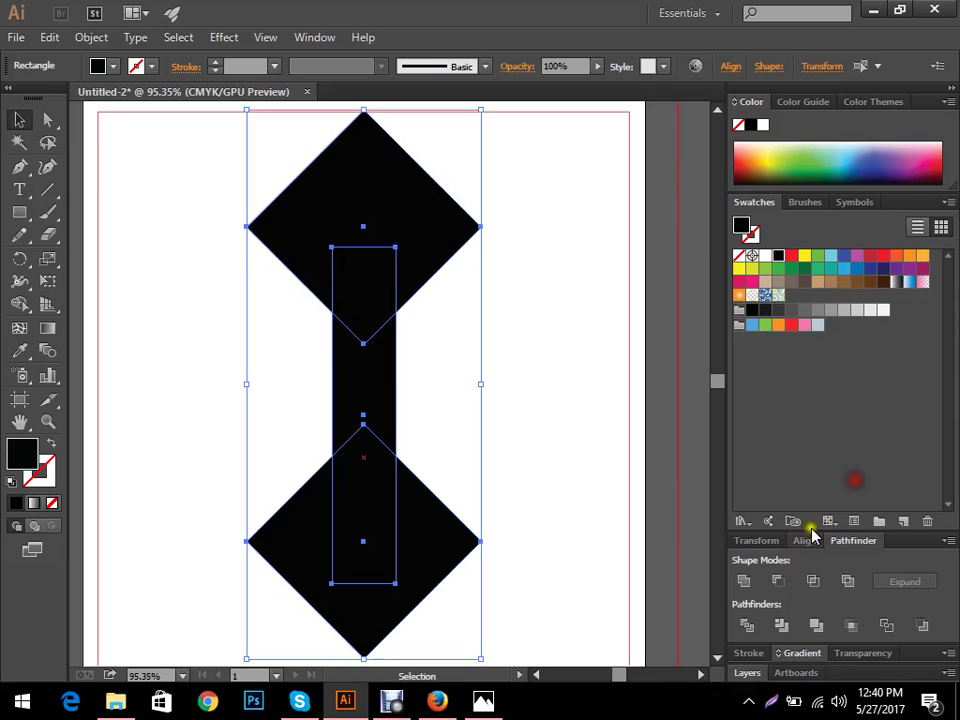
click(743, 581)
click(572, 432)
- Round the four inner corners where the bar meets the diamonds as far as possible into concave curves
key(a)
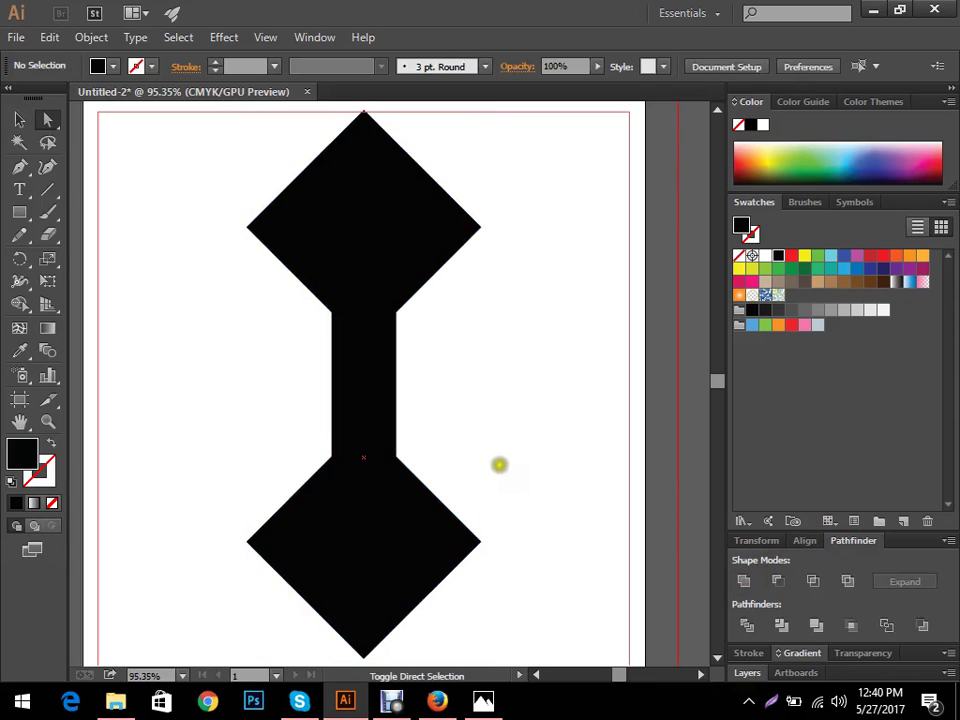
drag(520, 475, 214, 364)
click(490, 419)
drag(458, 469, 250, 271)
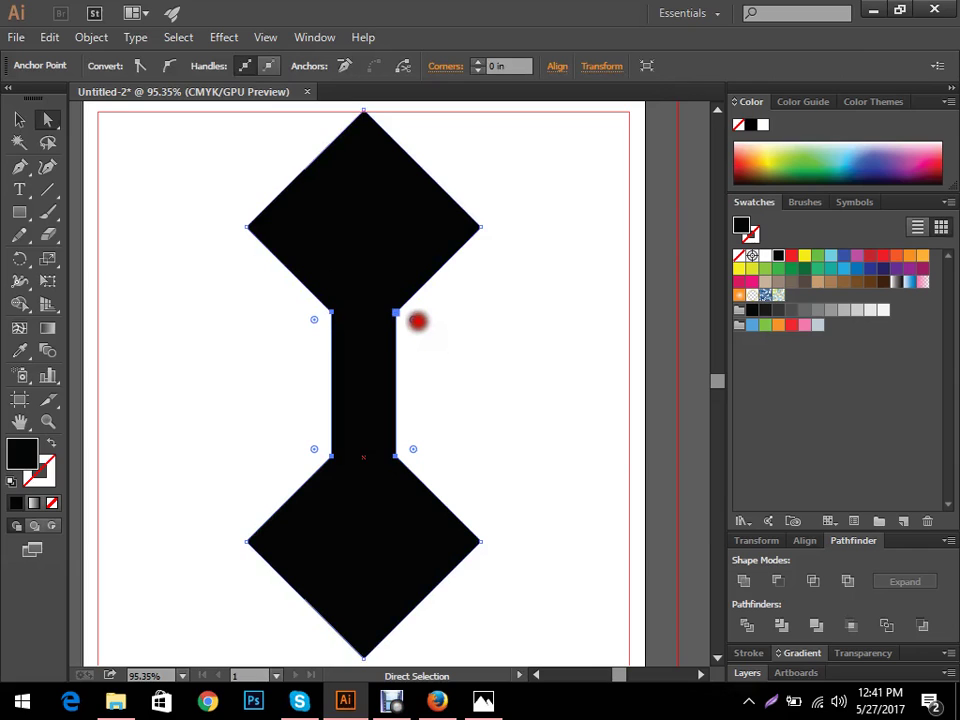
drag(417, 321, 549, 328)
click(480, 392)
- Rotate the united shape 45 degrees counterclockwise so it runs diagonally from upper left to lower right
scroll(257, 367, down, 5)
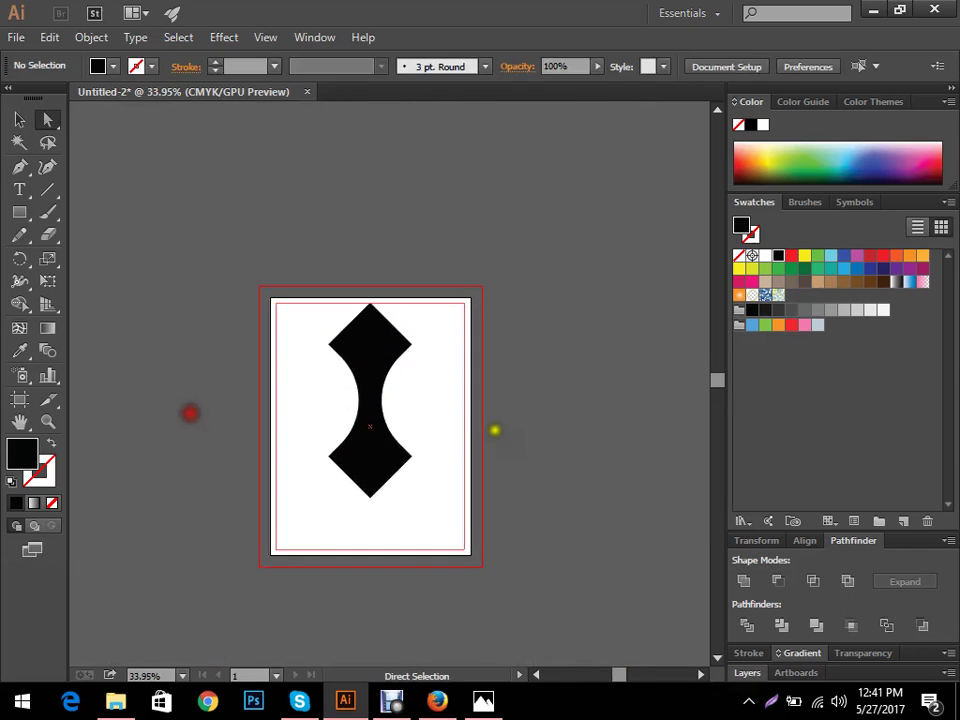
key(v)
scroll(469, 396, up, 2)
drag(506, 396, 540, 306)
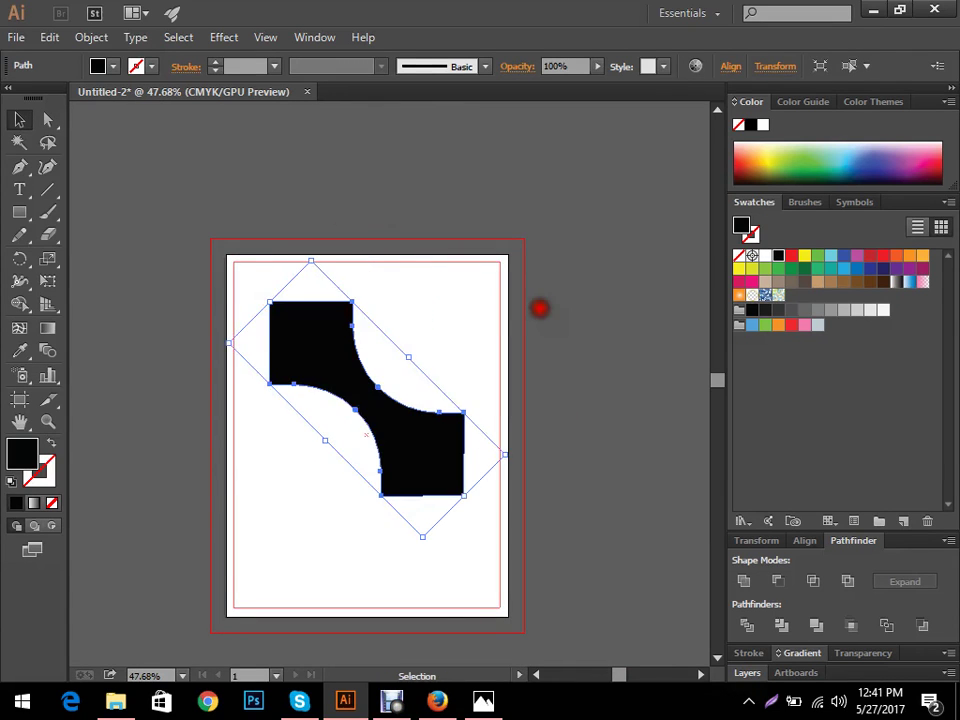
click(566, 426)
- Move the rotated shape over the artboard's upper-left corner and place a duplicate directly below it
scroll(455, 285, down, 3)
drag(456, 284, 358, 204)
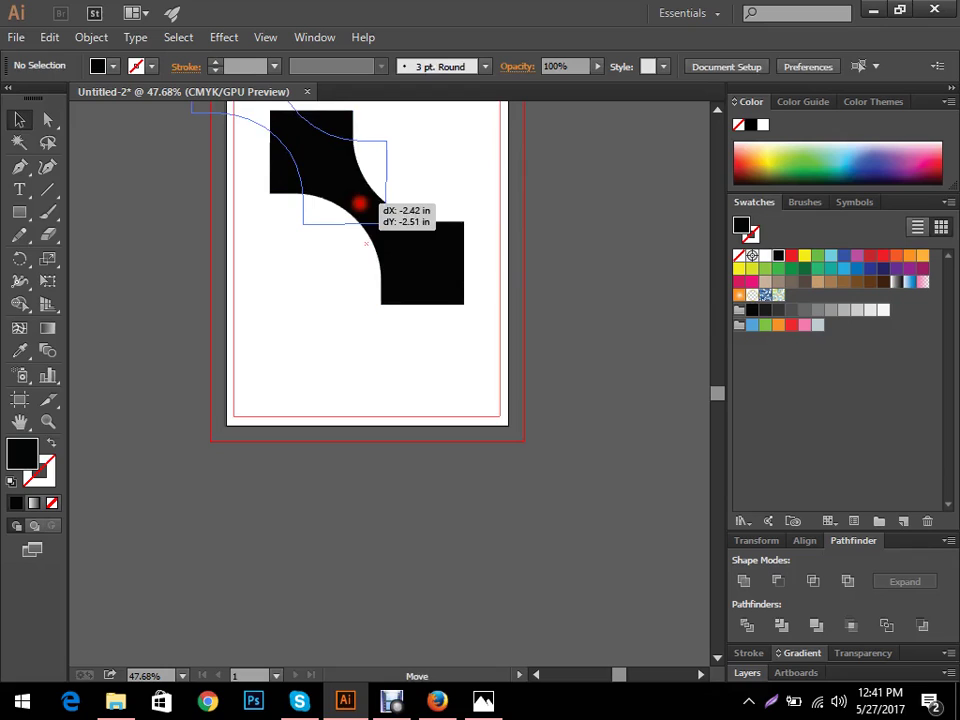
click(561, 296)
scroll(480, 298, down, 1)
scroll(504, 342, up, 3)
drag(380, 264, 379, 436)
- Reflect the lower copy across the vertical axis and move it straight down, leaving a wider gap below the original shape
right_click(378, 406)
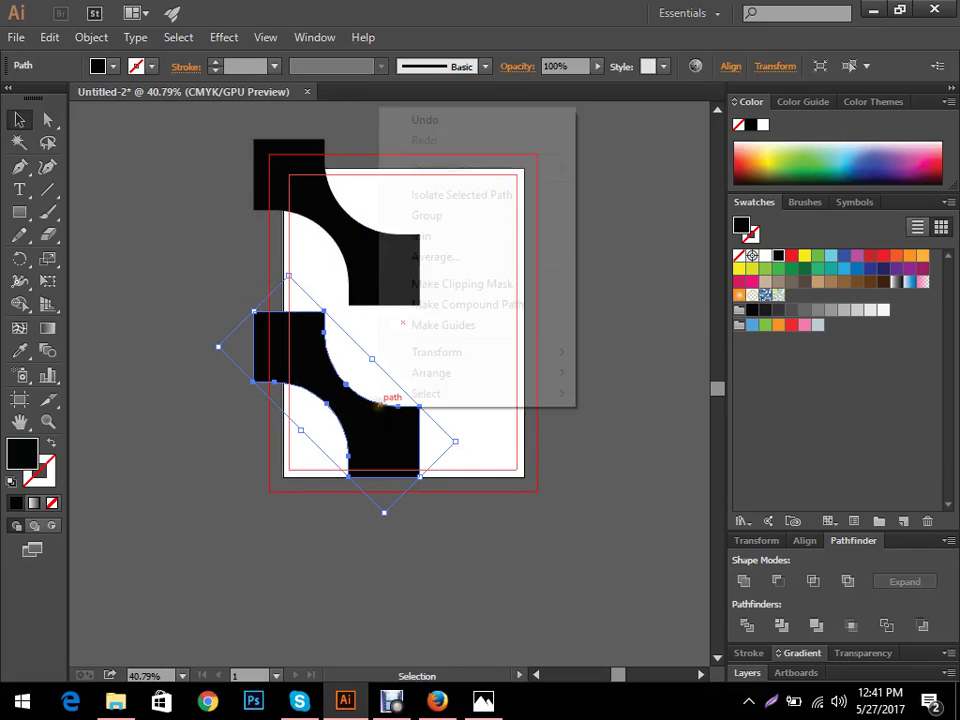
mouse_move(519, 349)
click(637, 423)
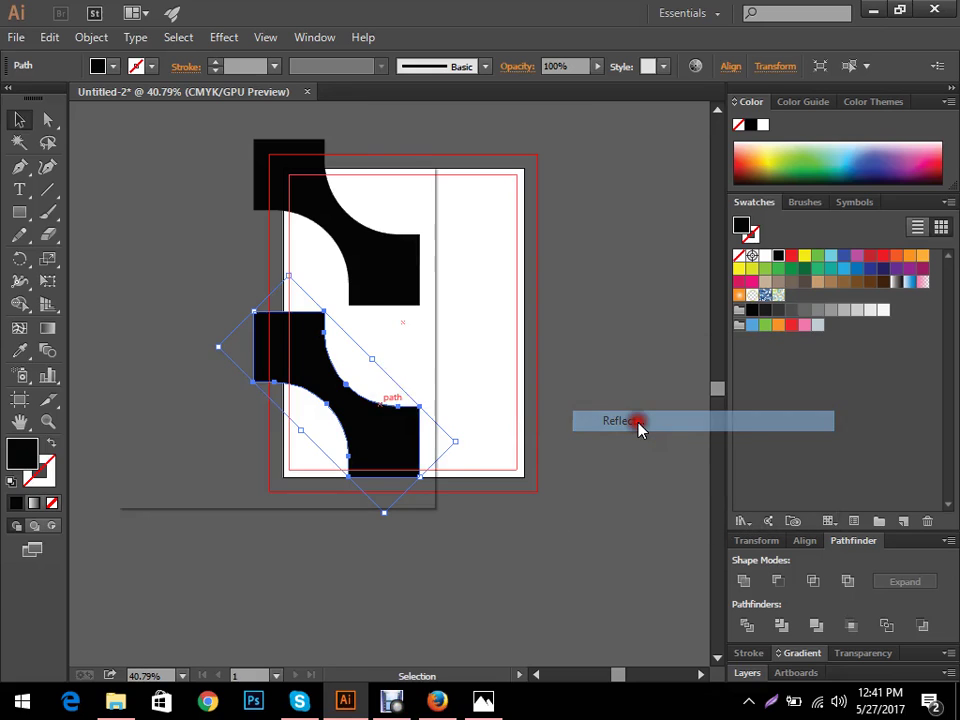
drag(345, 200, 858, 190)
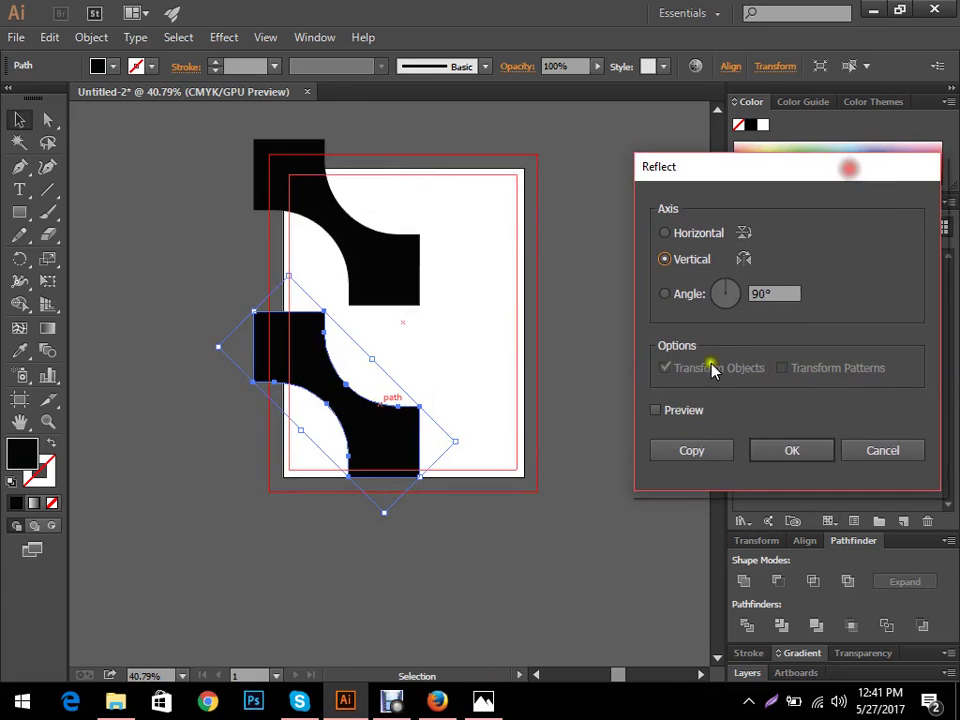
click(677, 414)
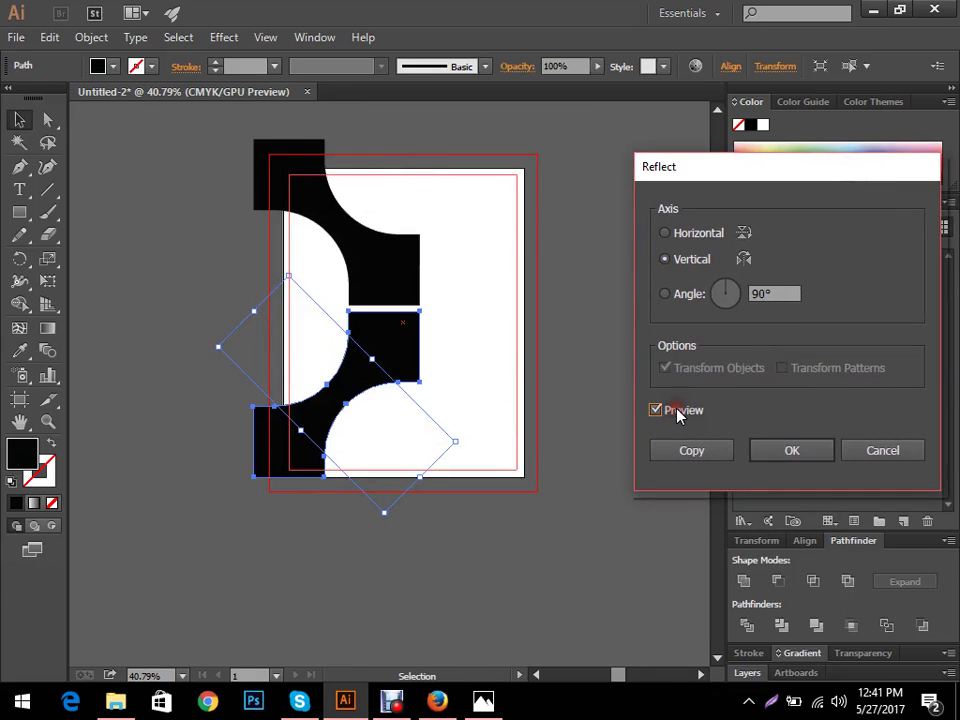
click(776, 448)
click(615, 352)
drag(422, 352, 390, 416)
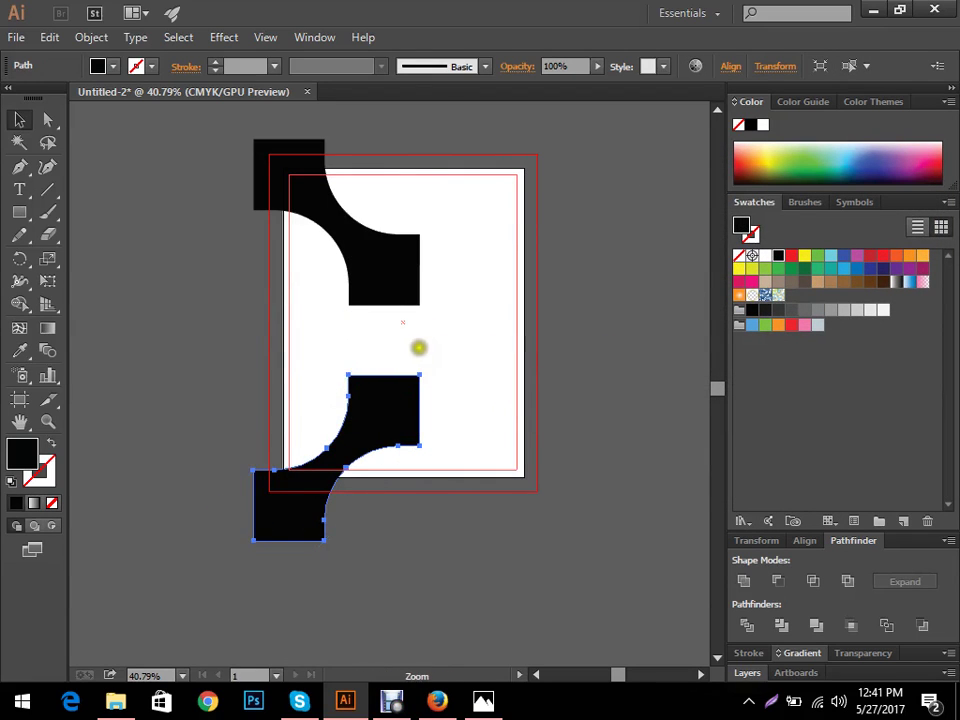
- Scale both shapes down together proportionally so they fit inside the margin guides along the page's left side
key(ctrl+space)
drag(418, 347, 177, 362)
drag(330, 334, 133, 397)
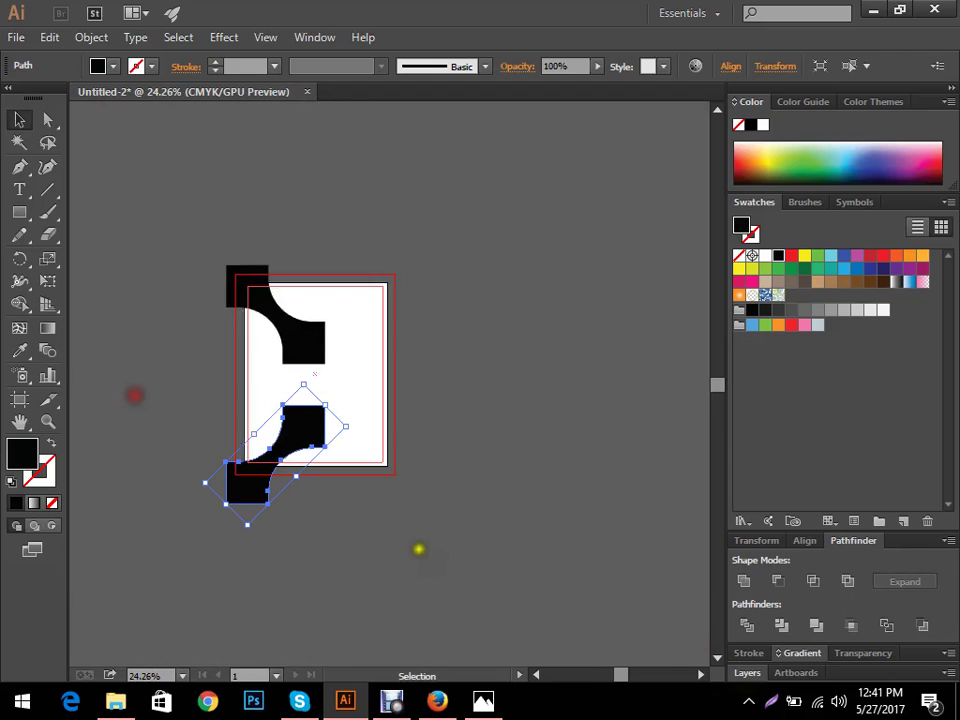
drag(418, 551, 229, 206)
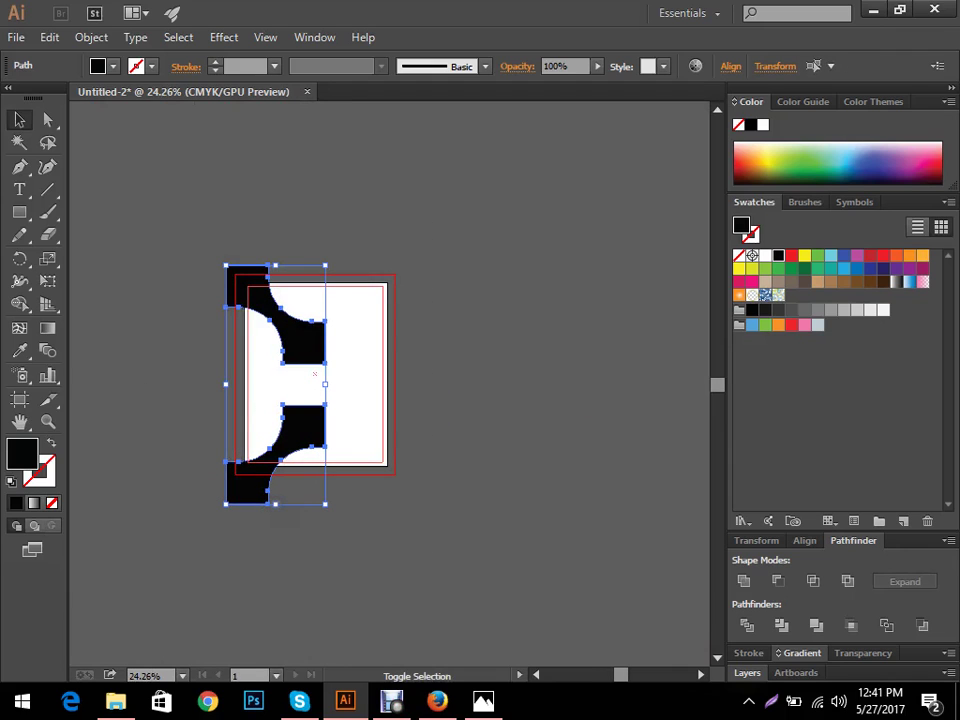
drag(276, 504, 279, 450)
click(471, 417)
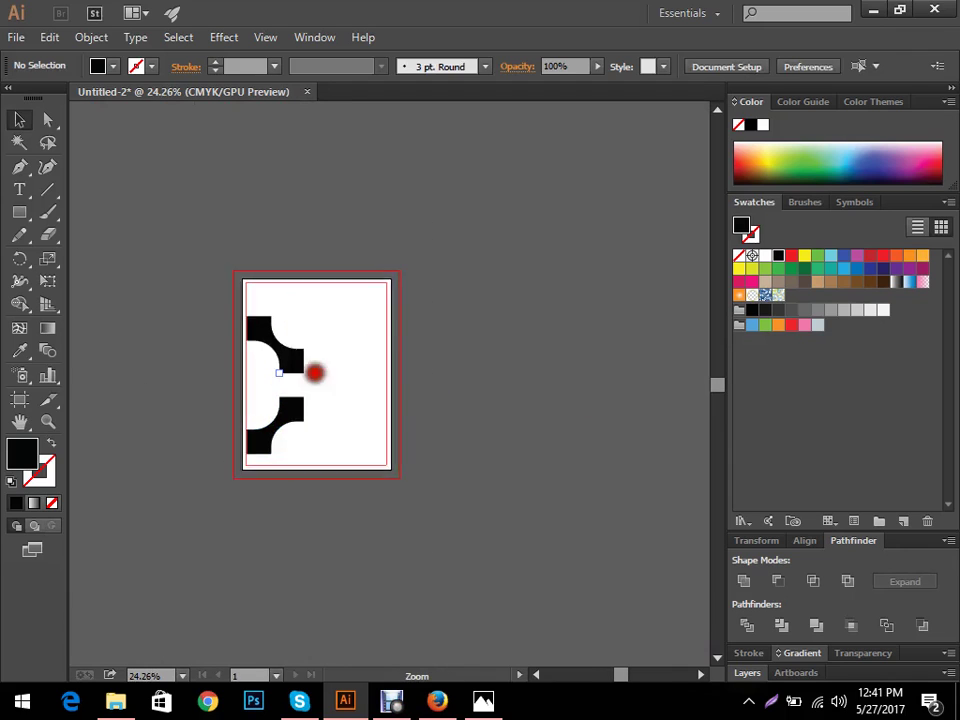
- Move both shapes straight up together along the left margin guide
key(ctrl+space)
drag(313, 371, 615, 373)
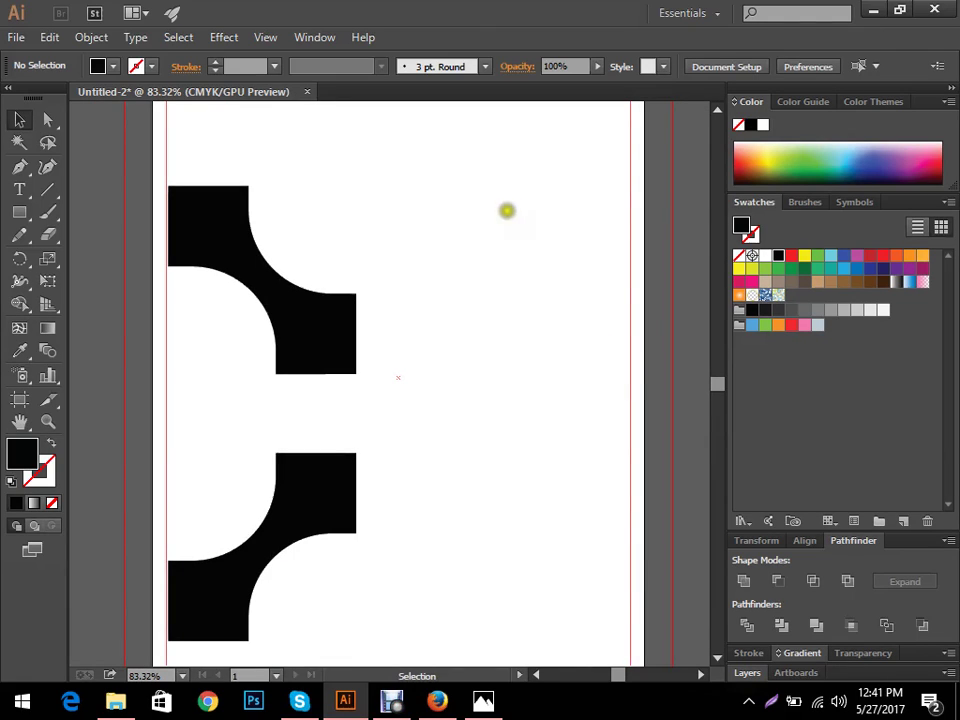
click(441, 212)
drag(428, 551, 245, 276)
drag(281, 322, 300, 266)
click(463, 279)
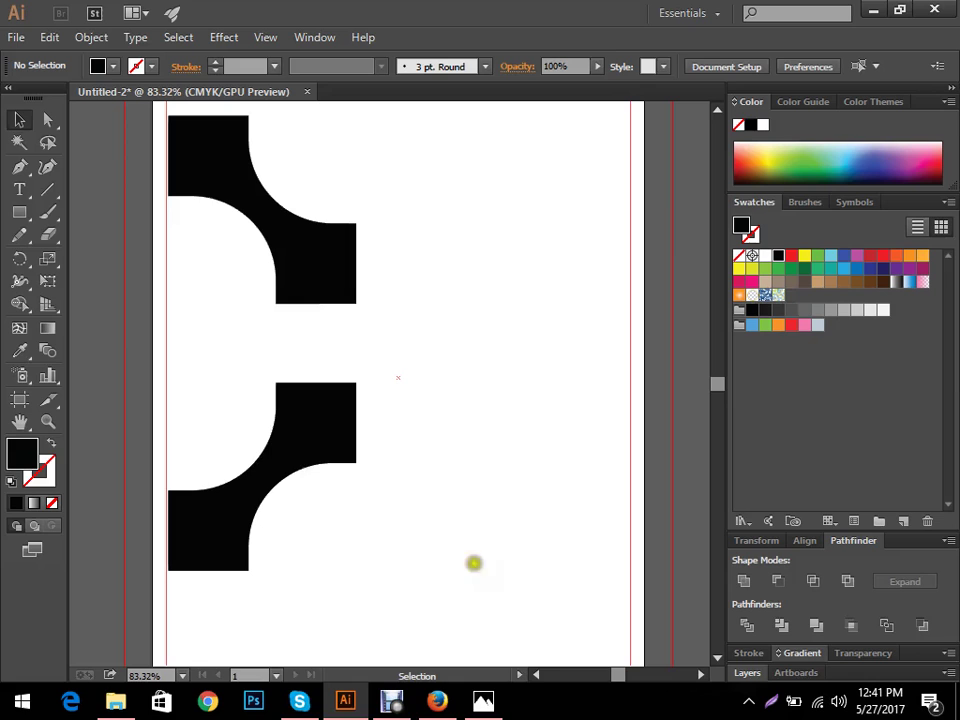
- Check the Rivium brochure image in Photos, return to Illustrator and slightly round all outer corners of both shapes together
click(483, 701)
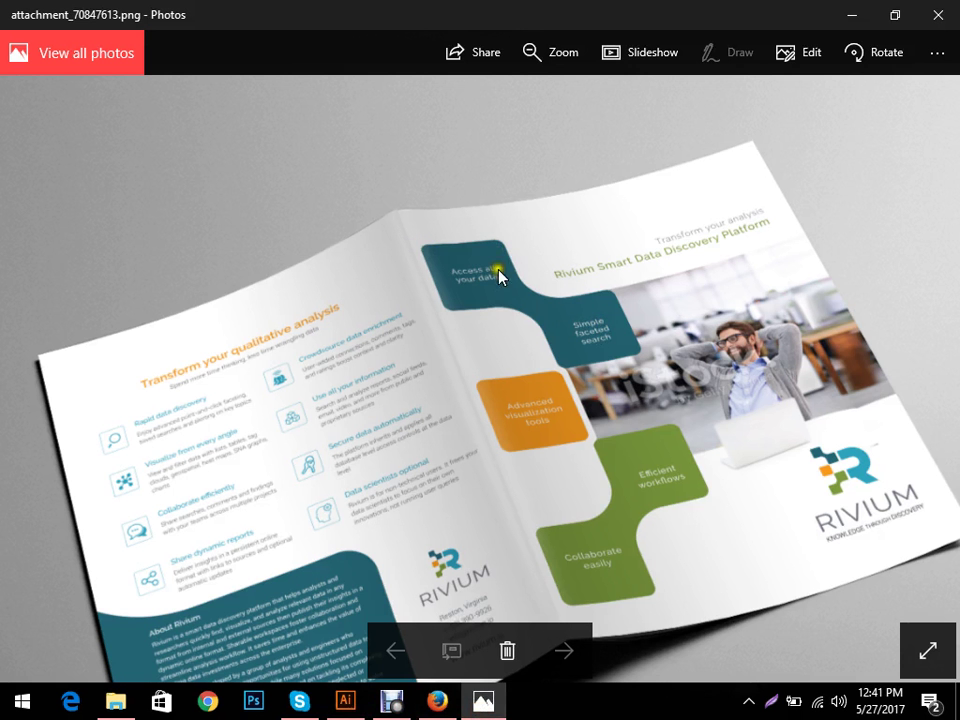
click(345, 701)
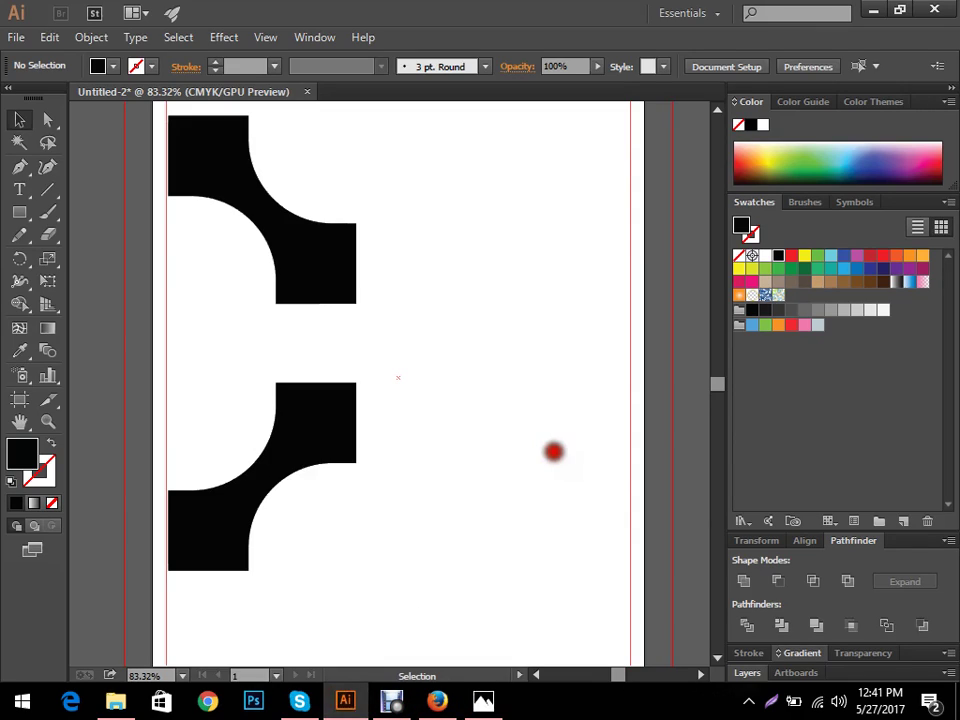
key(a)
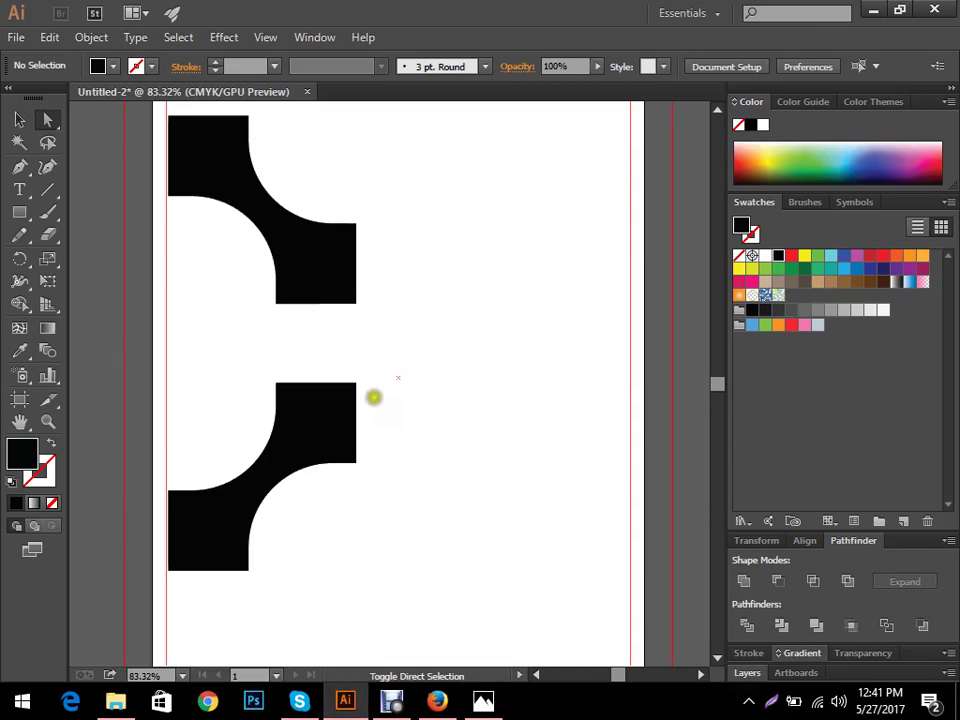
drag(371, 394, 212, 349)
drag(399, 489, 347, 433)
drag(270, 583, 212, 572)
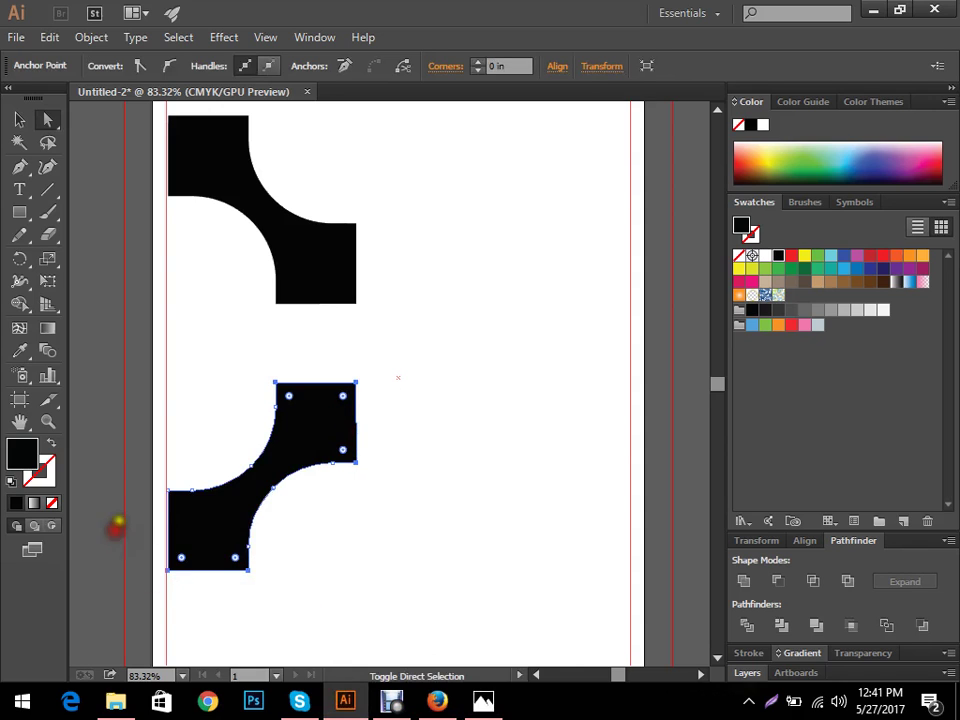
drag(128, 468, 178, 522)
drag(381, 313, 334, 272)
drag(388, 238, 348, 176)
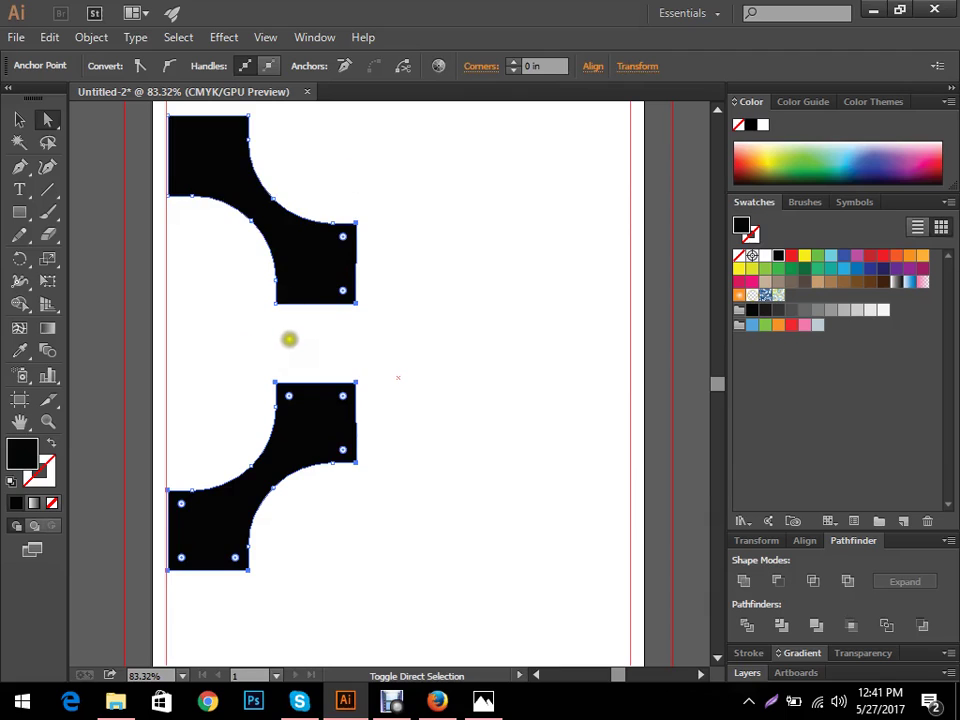
click(251, 281)
scroll(265, 120, up, 3)
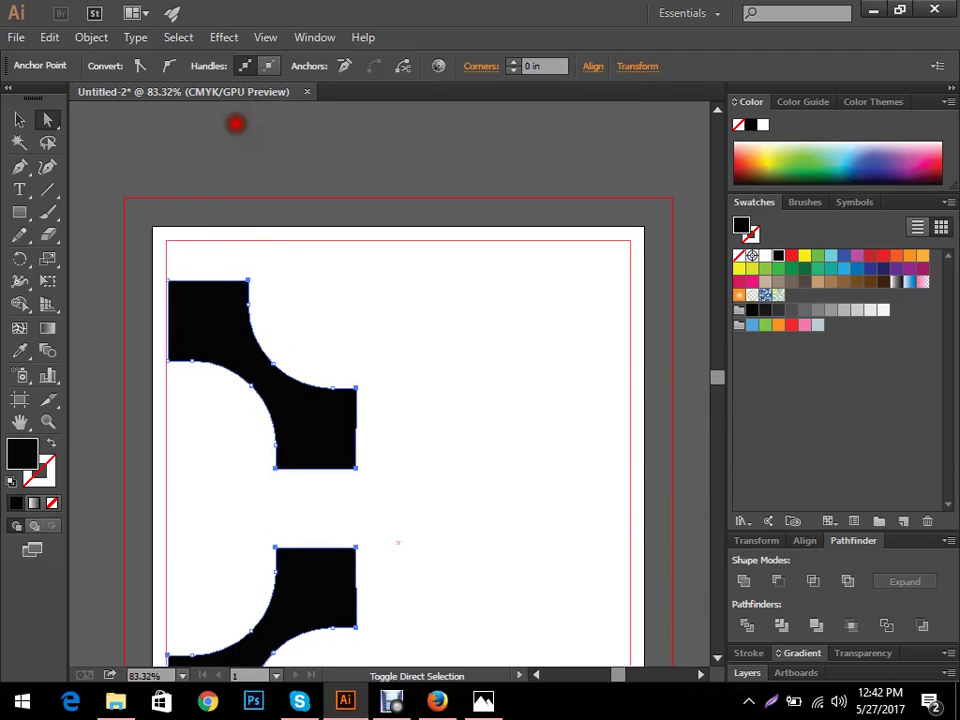
click(171, 298)
click(166, 343)
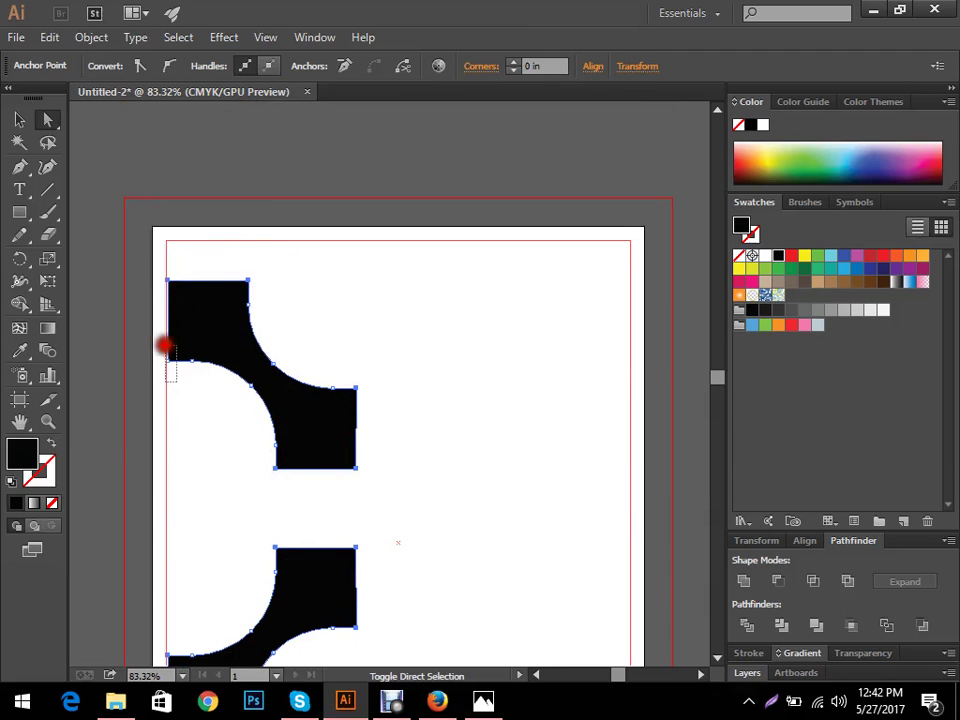
drag(181, 291, 176, 281)
click(458, 302)
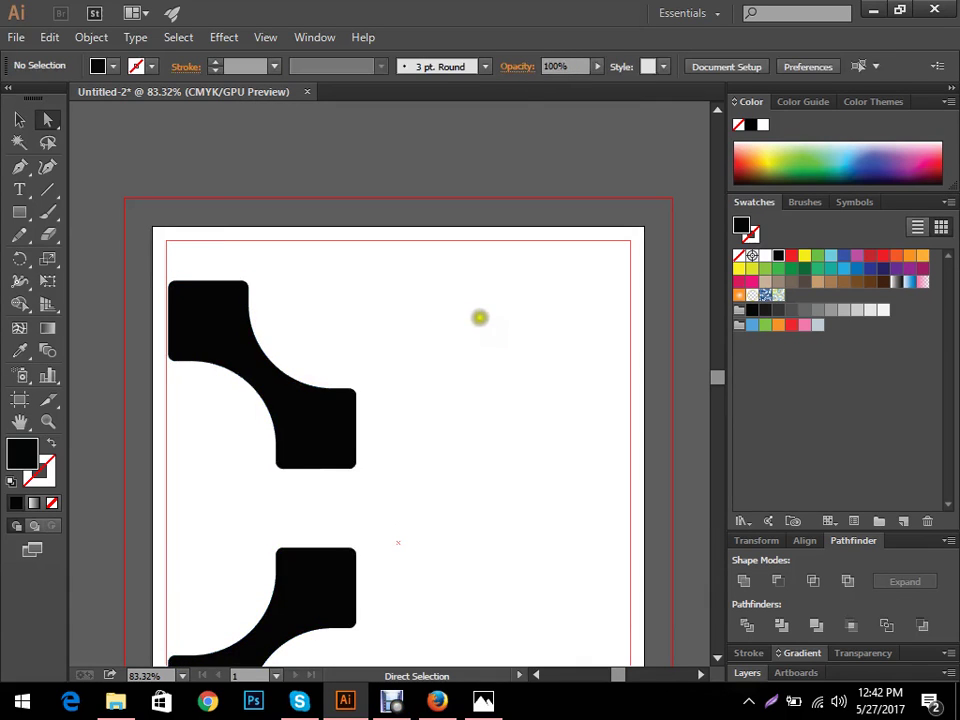
- Delete both linked curved-square shapes from the artboard, keeping the bleed and margin guides
drag(452, 353, 478, 285)
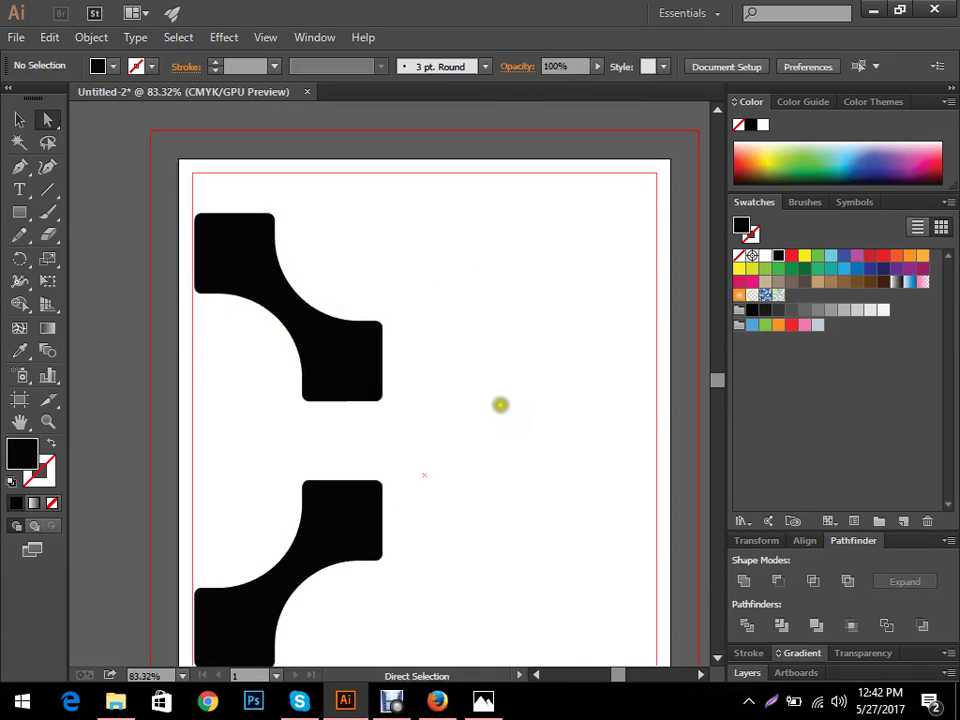
key(v)
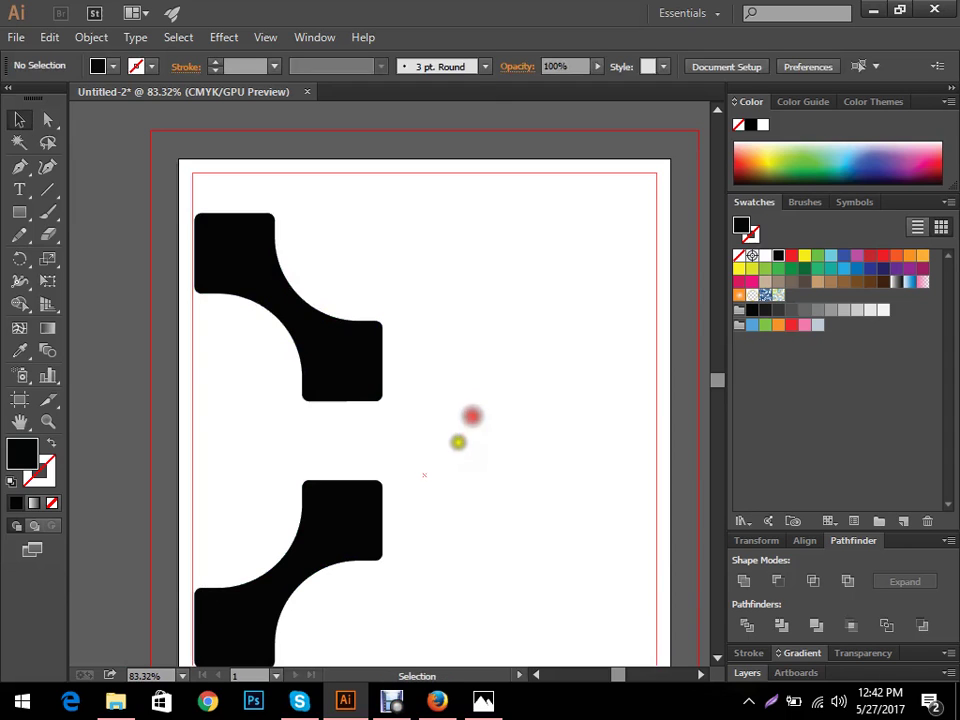
drag(457, 442, 149, 346)
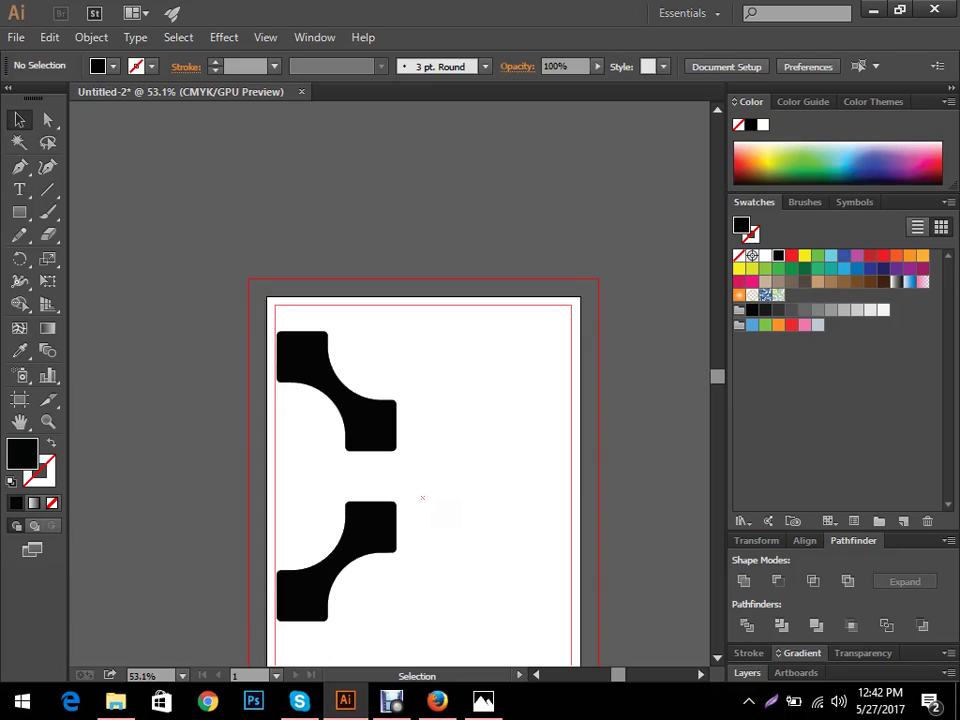
scroll(432, 498, up, 1)
scroll(497, 377, down, 2)
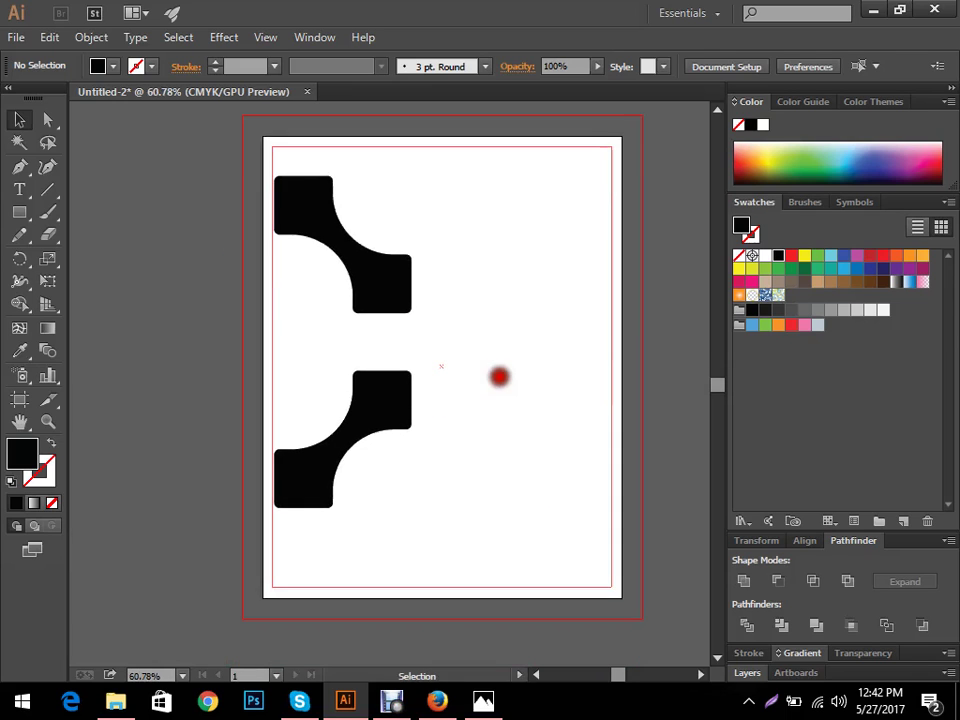
drag(542, 536, 145, 220)
key(Delete)
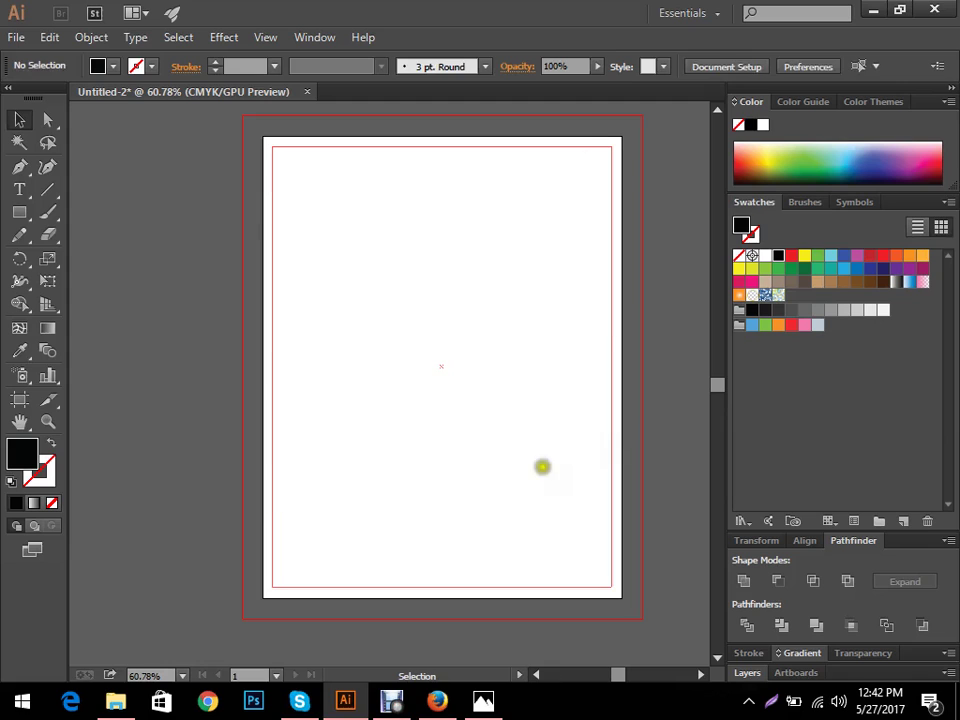
- Examine the Rivium brochure's back-page layout and the other reference designs in Photos, including the Mactec Electrical flyer, and return to Illustrator
drag(503, 338, 409, 341)
drag(498, 299, 415, 377)
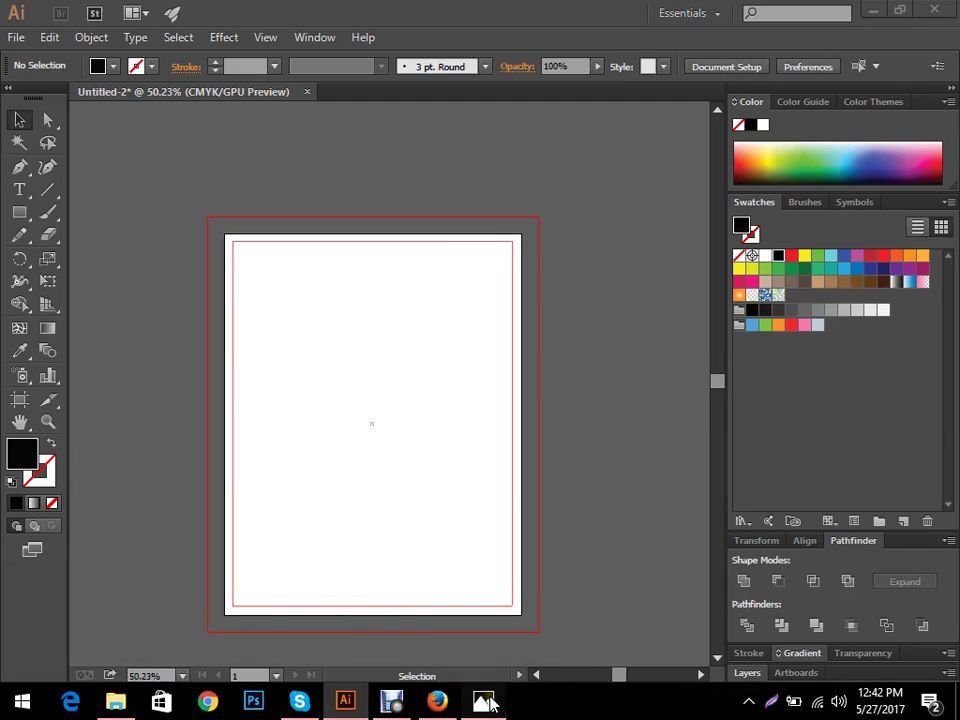
click(484, 700)
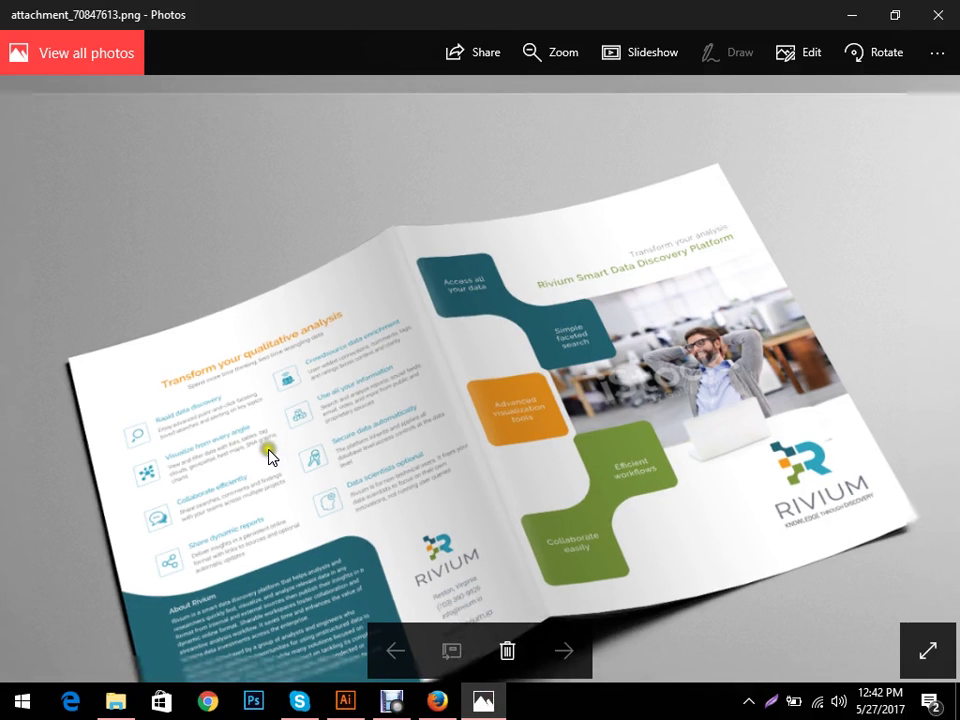
scroll(287, 454, up, 5)
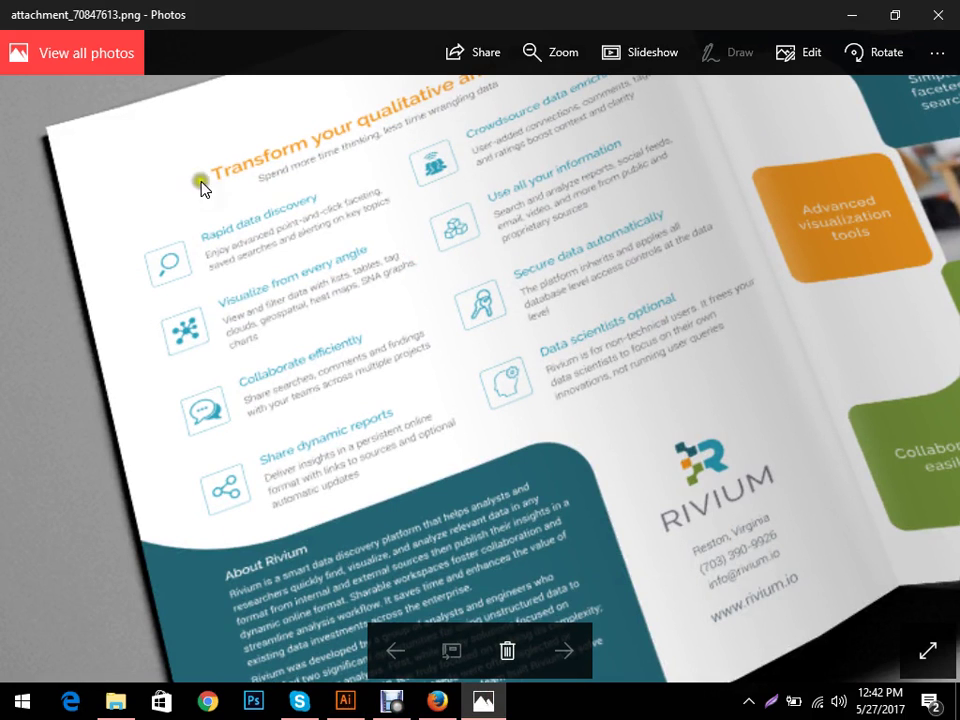
scroll(315, 214, down, 5)
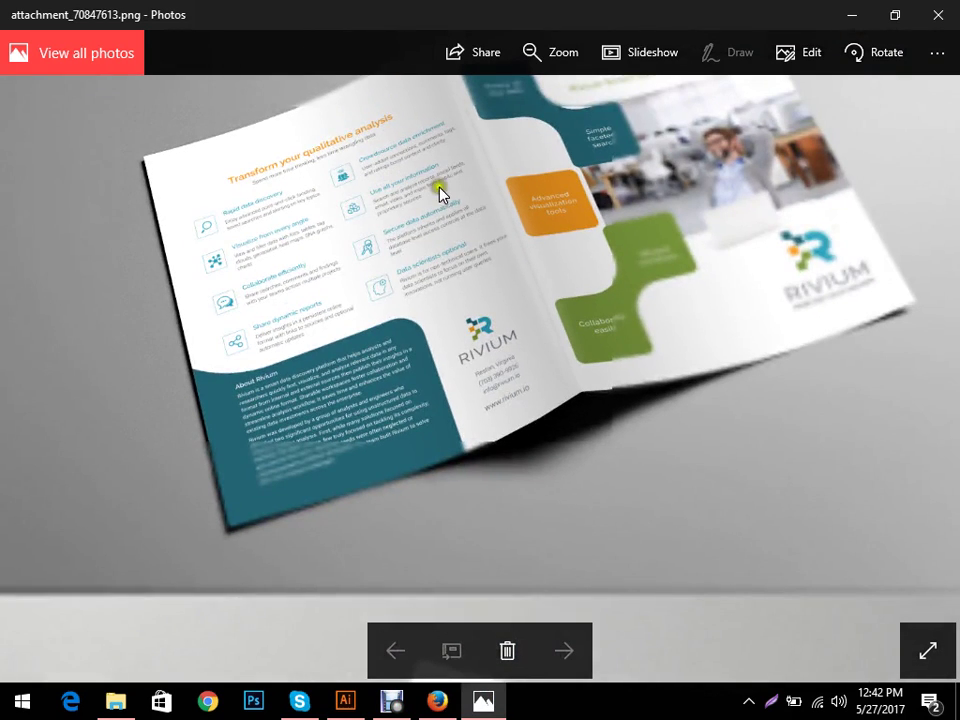
click(566, 655)
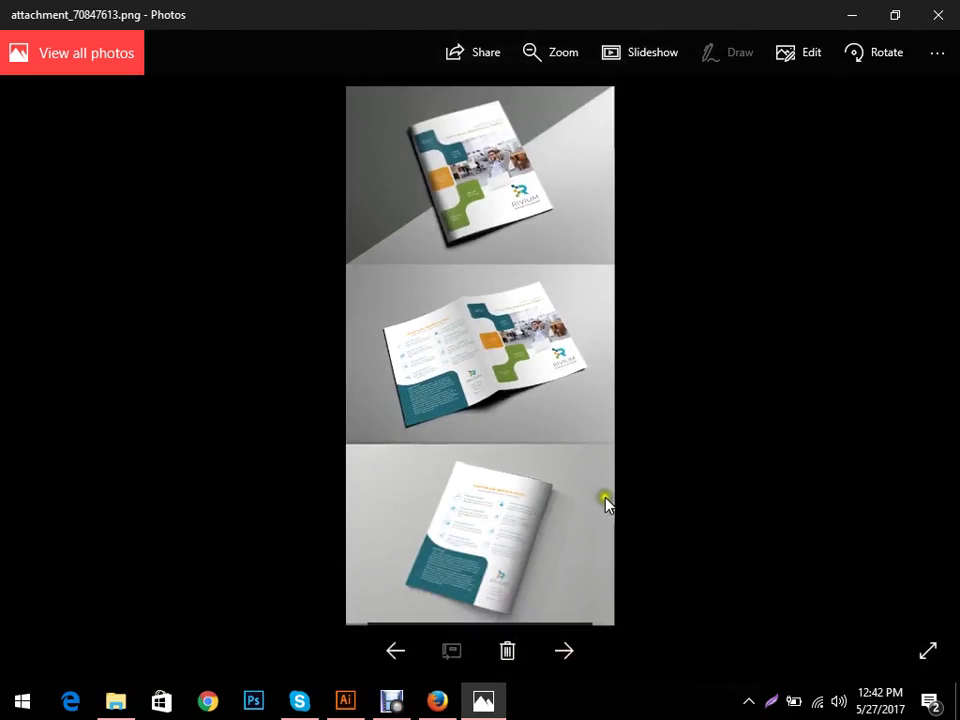
click(562, 652)
click(566, 655)
click(565, 652)
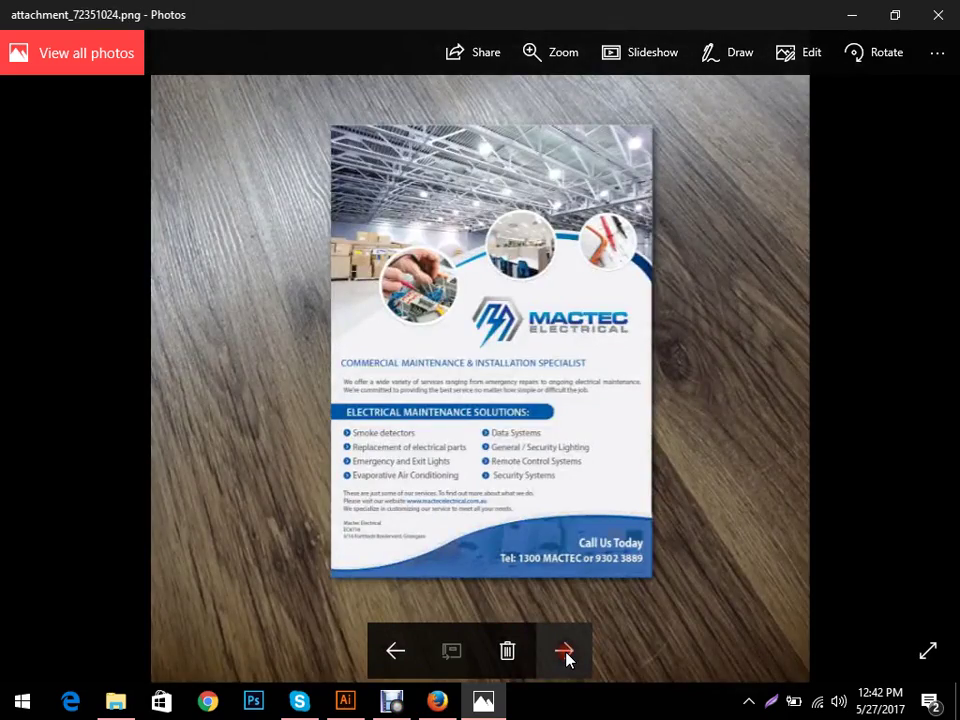
click(565, 652)
click(396, 652)
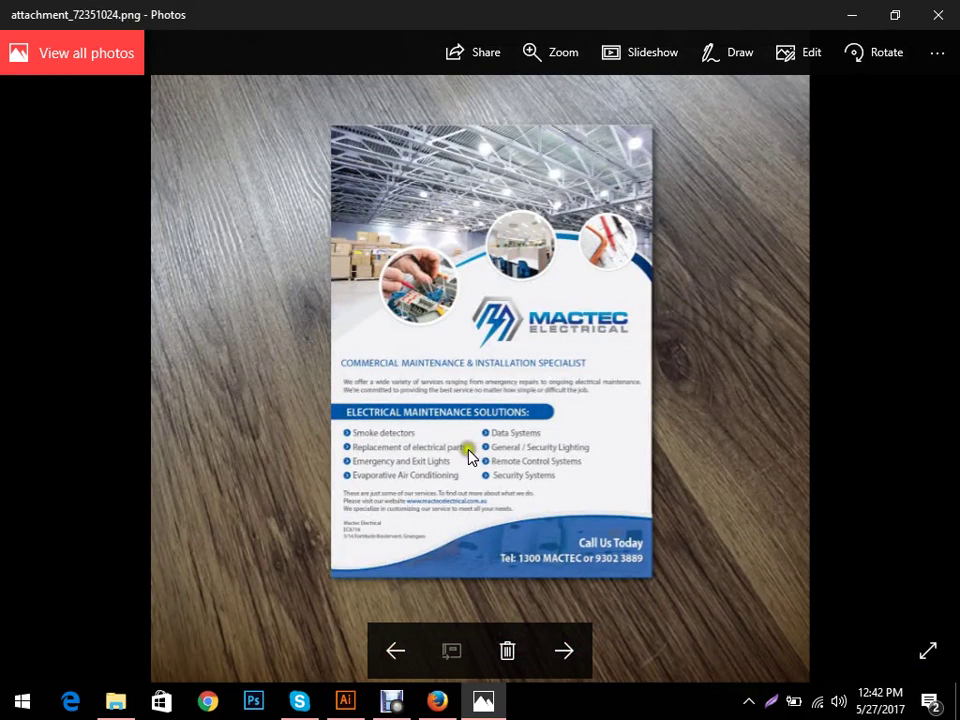
click(345, 700)
click(498, 446)
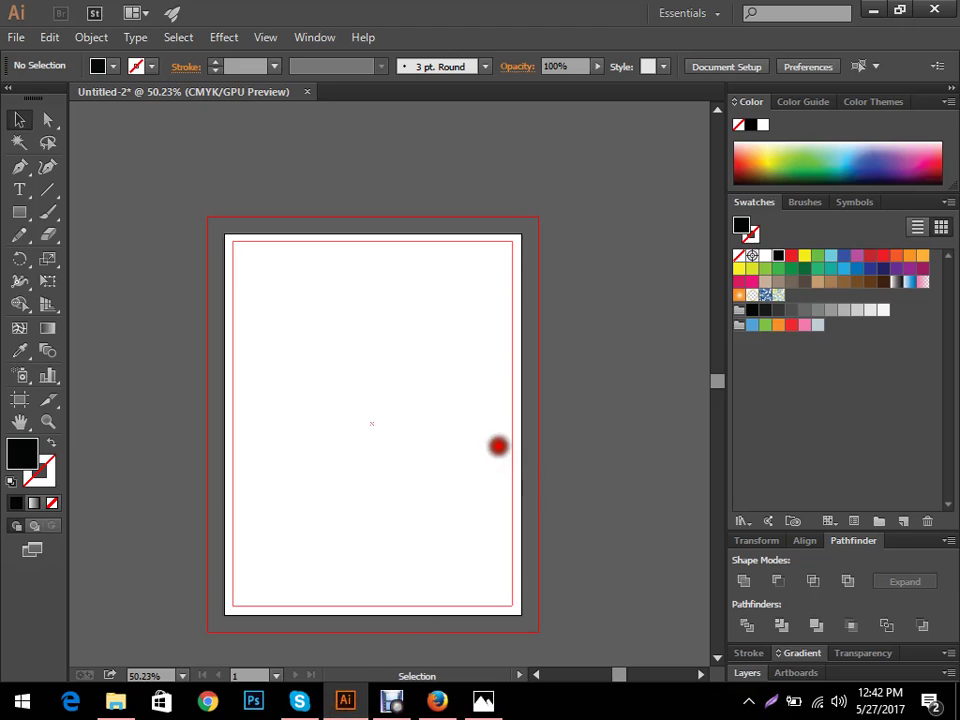
scroll(542, 377, down, 3)
scroll(429, 373, up, 2)
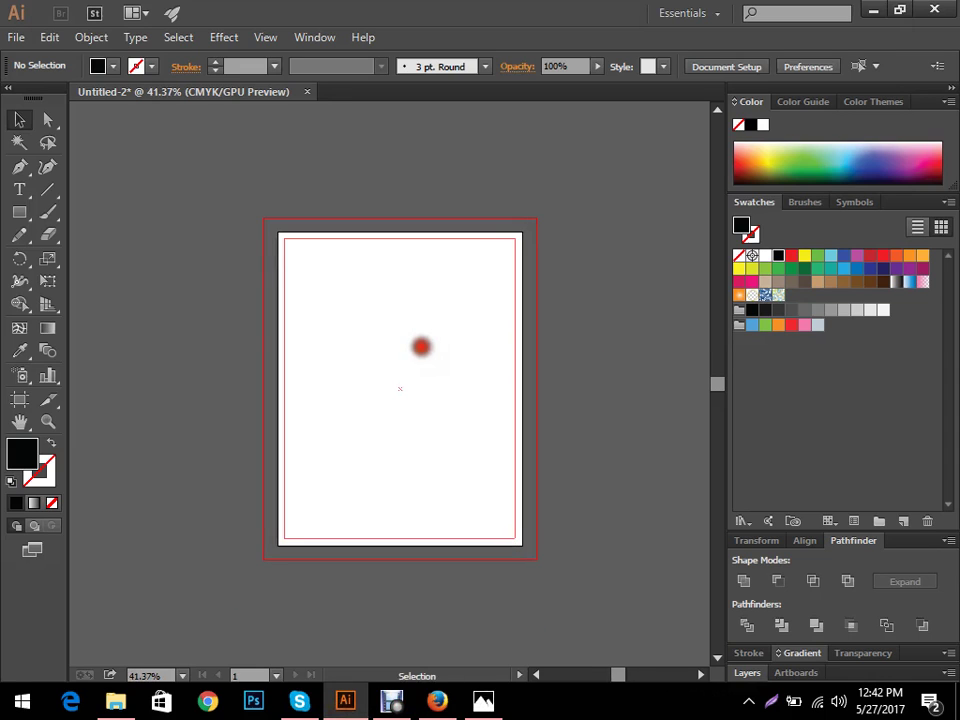
scroll(429, 365, up, 1)
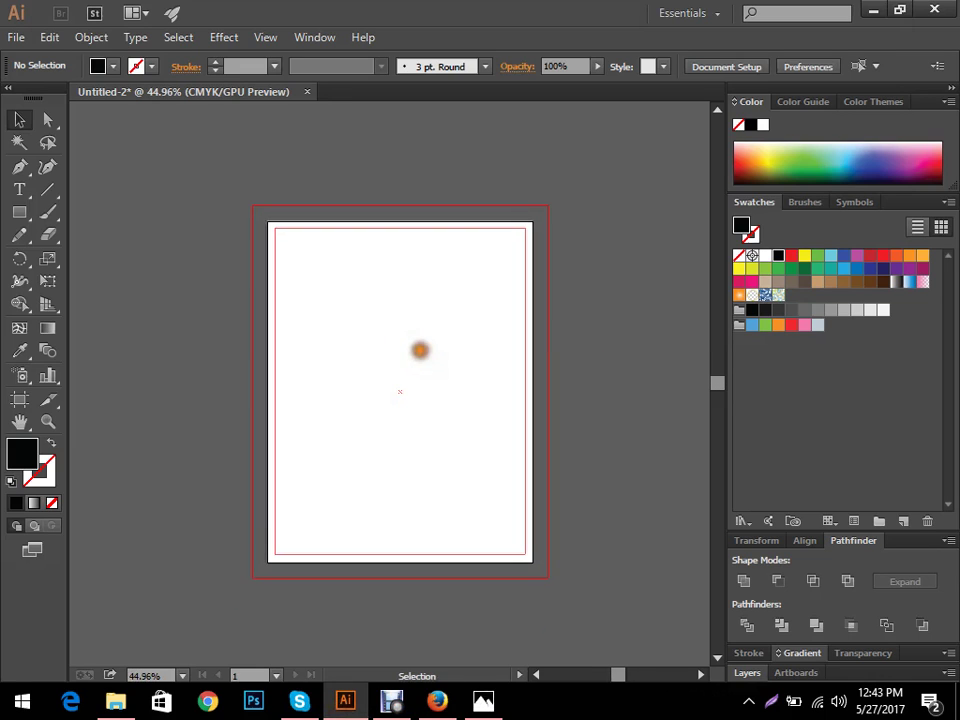
drag(413, 330, 411, 351)
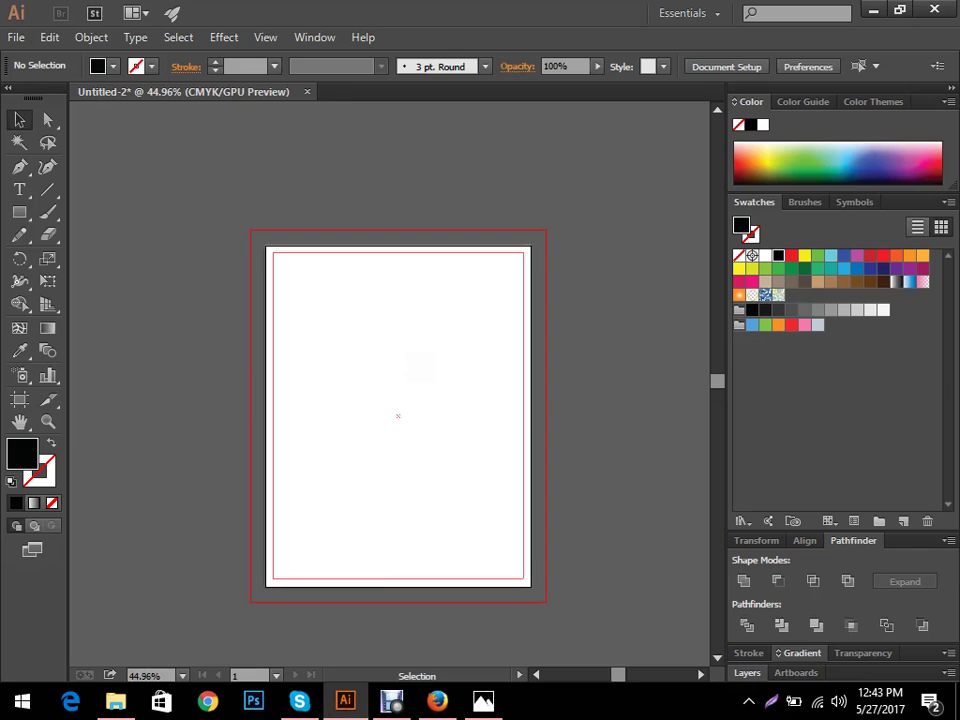
- Create a black rectangle 8.75 in wide and place it across the full width at the artboard's upper edge
key(m)
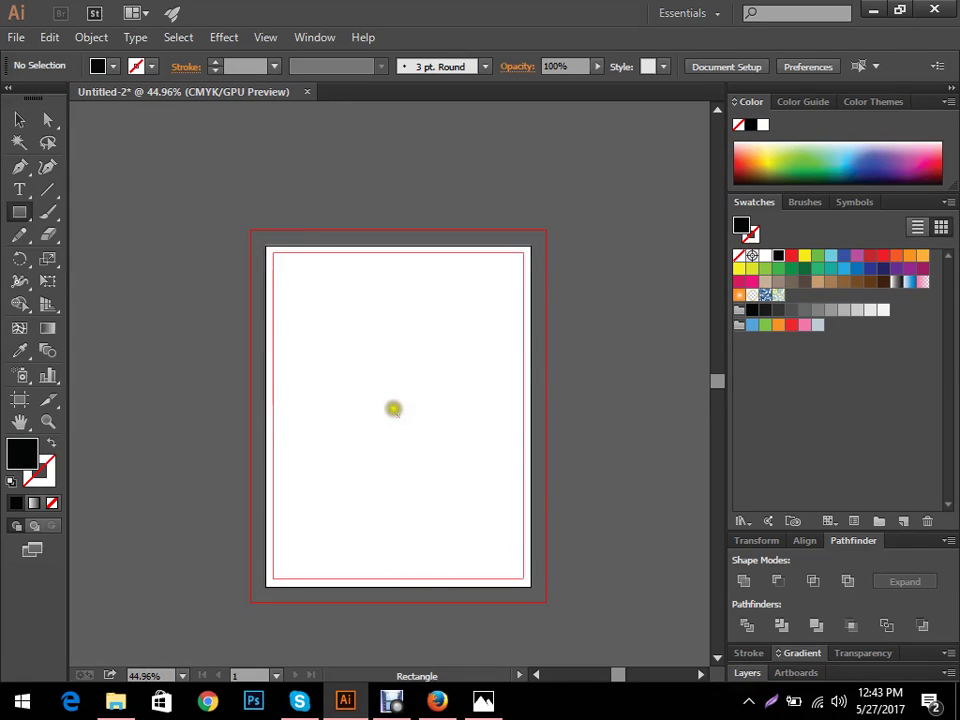
click(416, 407)
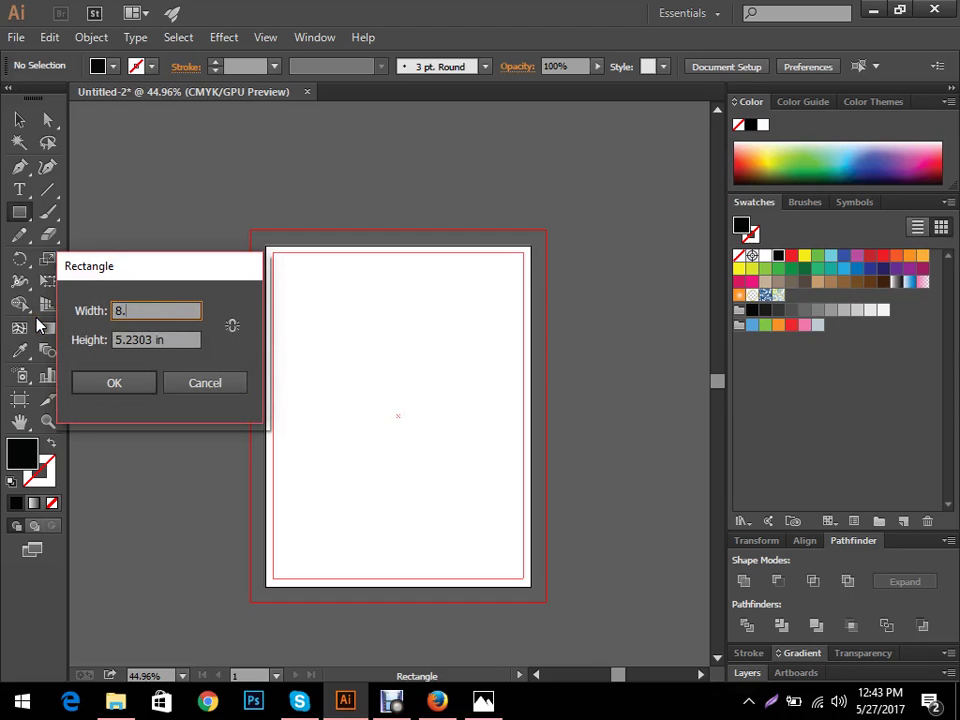
key(Tab)
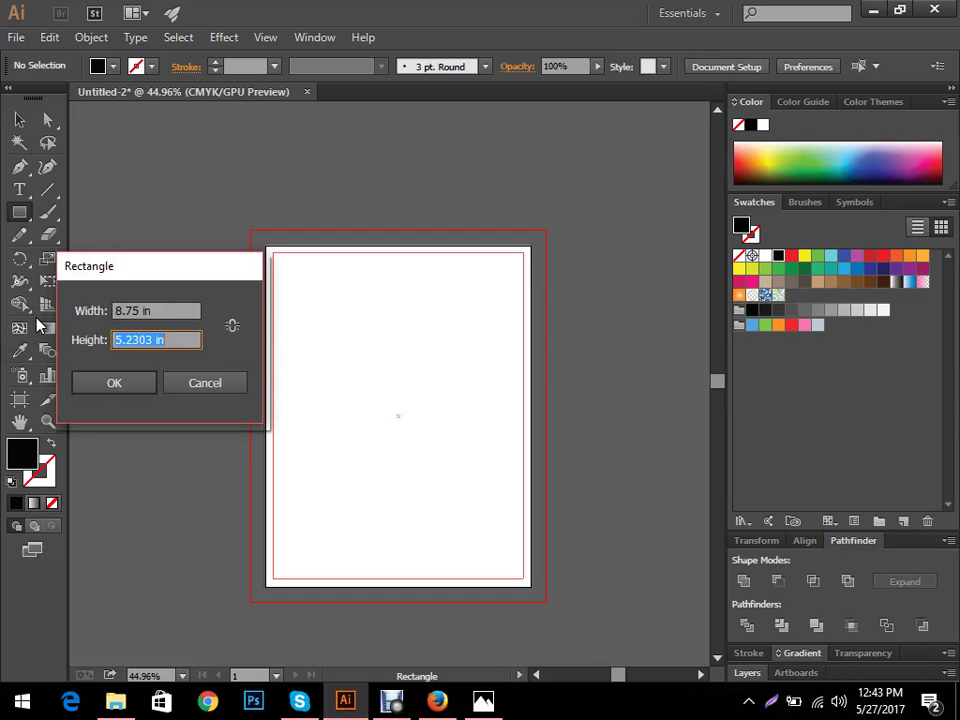
key(Return)
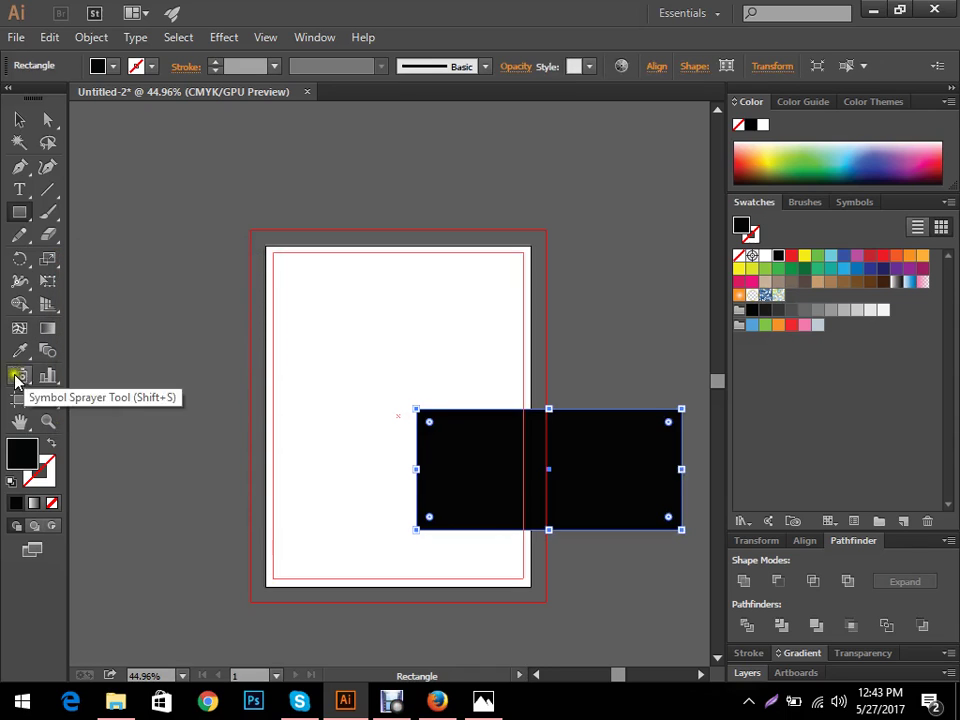
click(17, 119)
drag(462, 420, 346, 285)
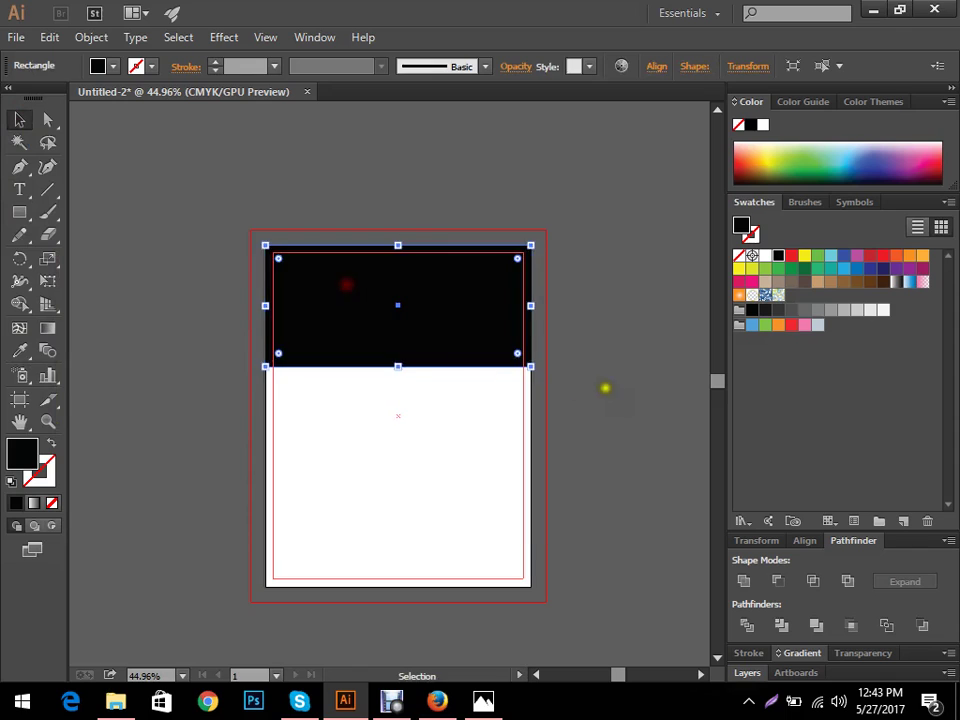
- Delete the black rectangle across the upper part of the artboard, keeping the bleed and margin guides
click(606, 388)
drag(606, 388, 553, 452)
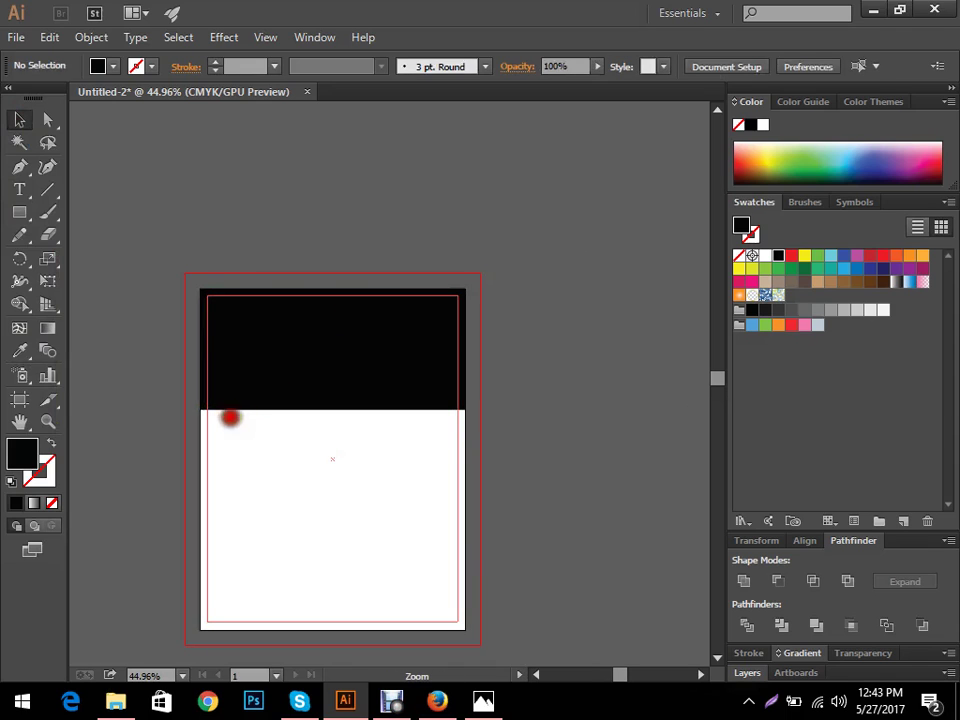
scroll(230, 417, up, 3)
scroll(450, 403, down, 4)
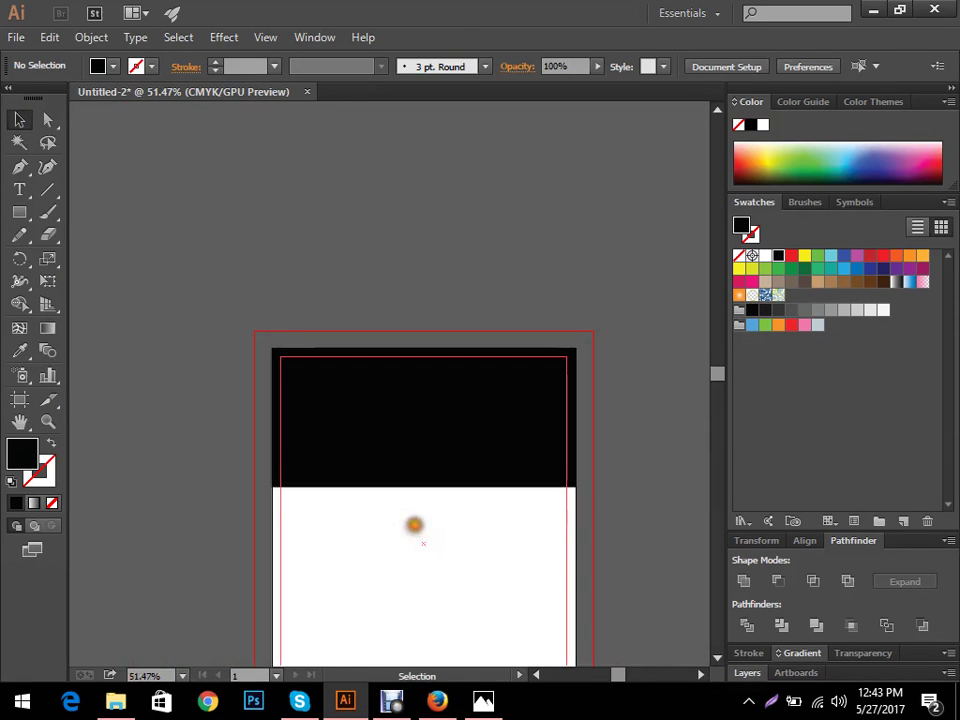
drag(635, 536, 628, 540)
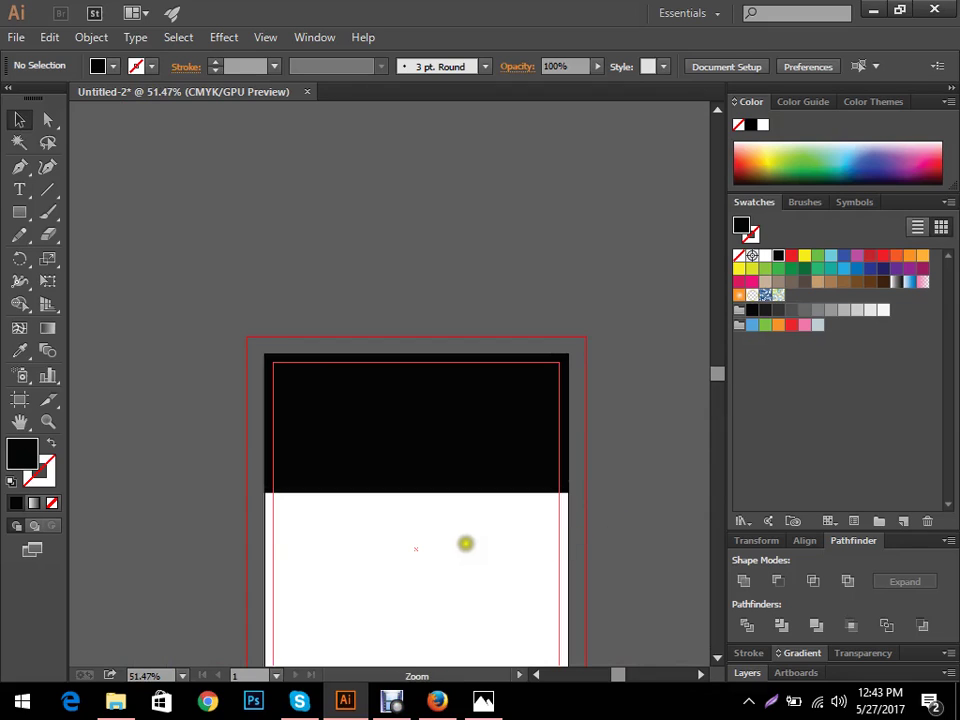
scroll(466, 543, up, 1)
drag(500, 532, 314, 398)
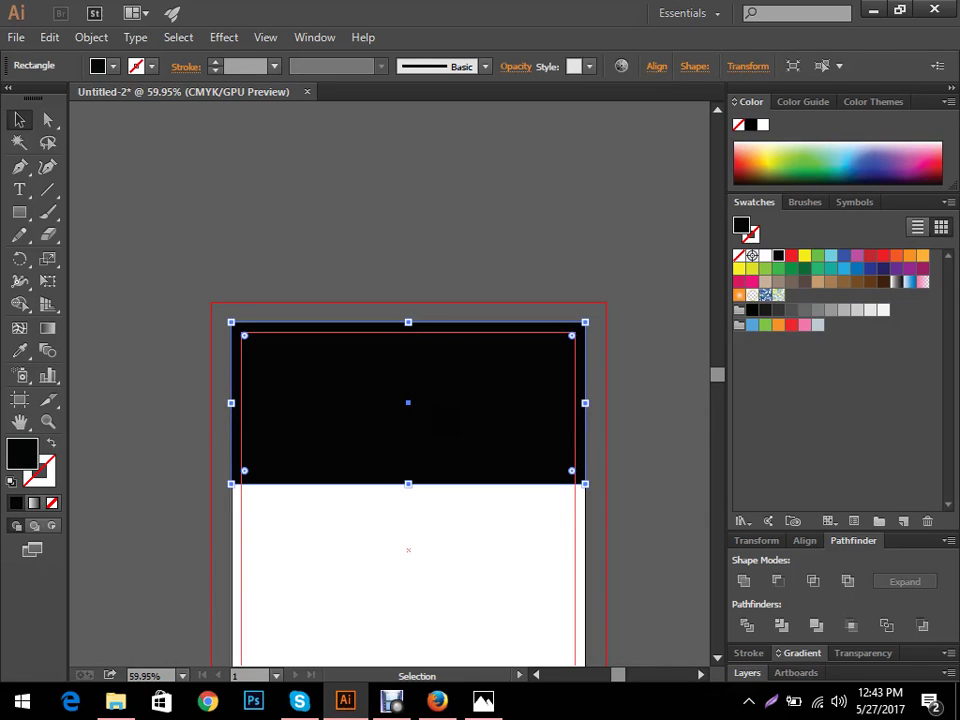
key(Delete)
click(432, 407)
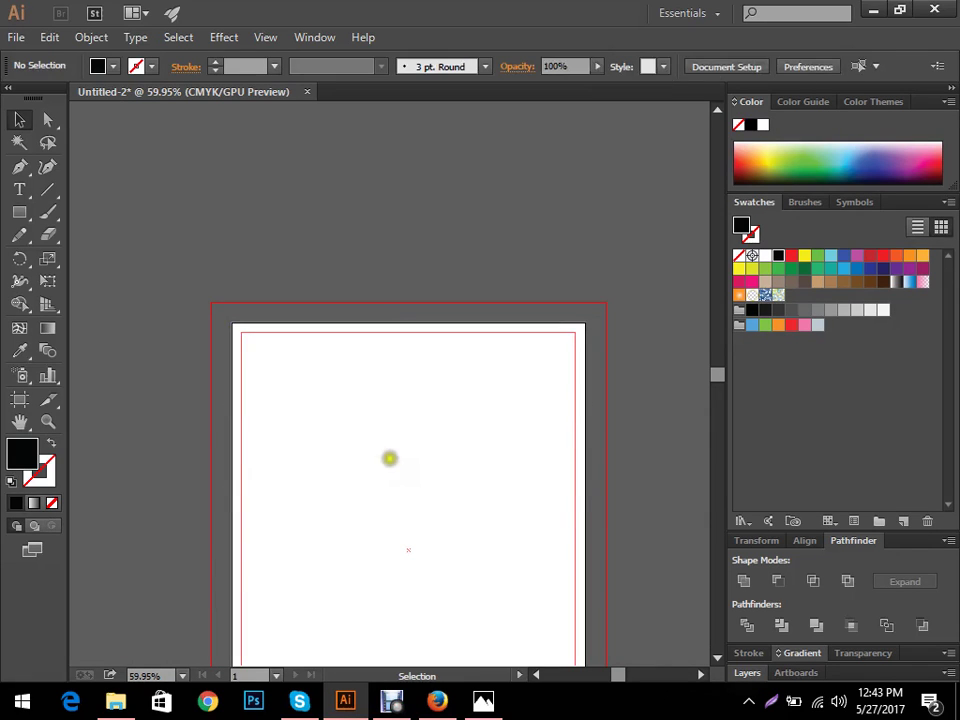
- Check the Mactec flyer in Photos, return to Illustrator and draw a closed black header with an arched lower edge using the Pen tool
drag(401, 484, 456, 386)
key(p)
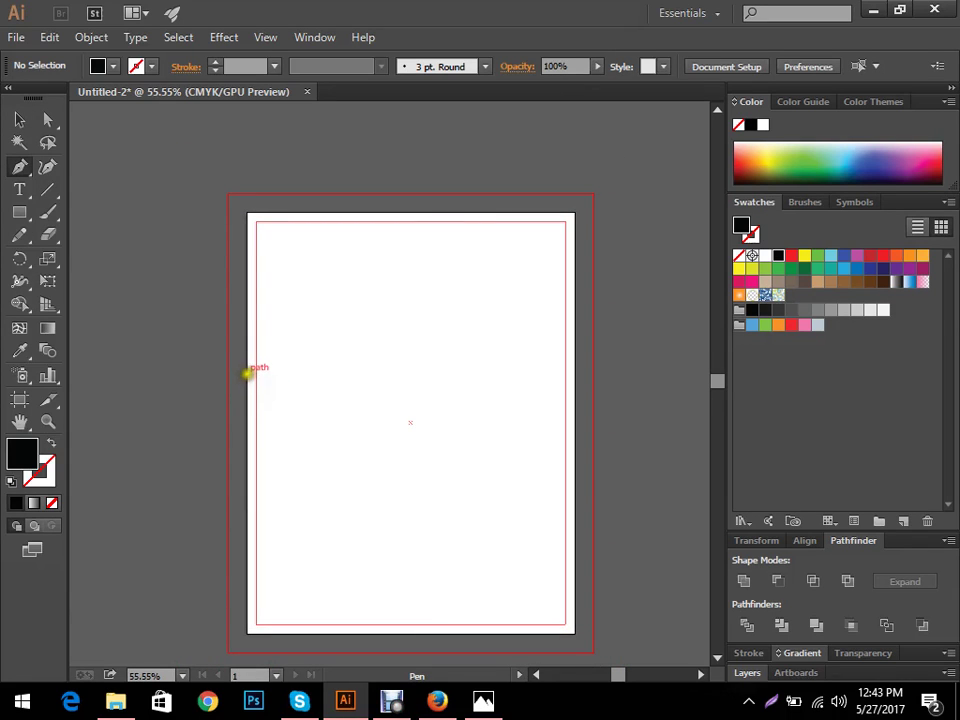
click(483, 700)
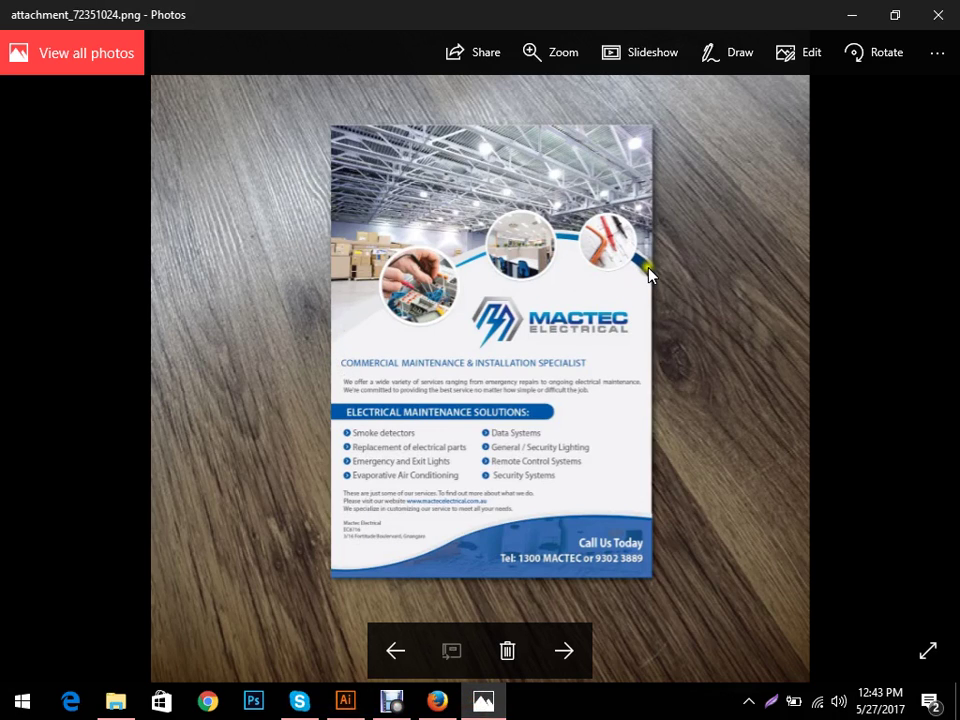
click(345, 700)
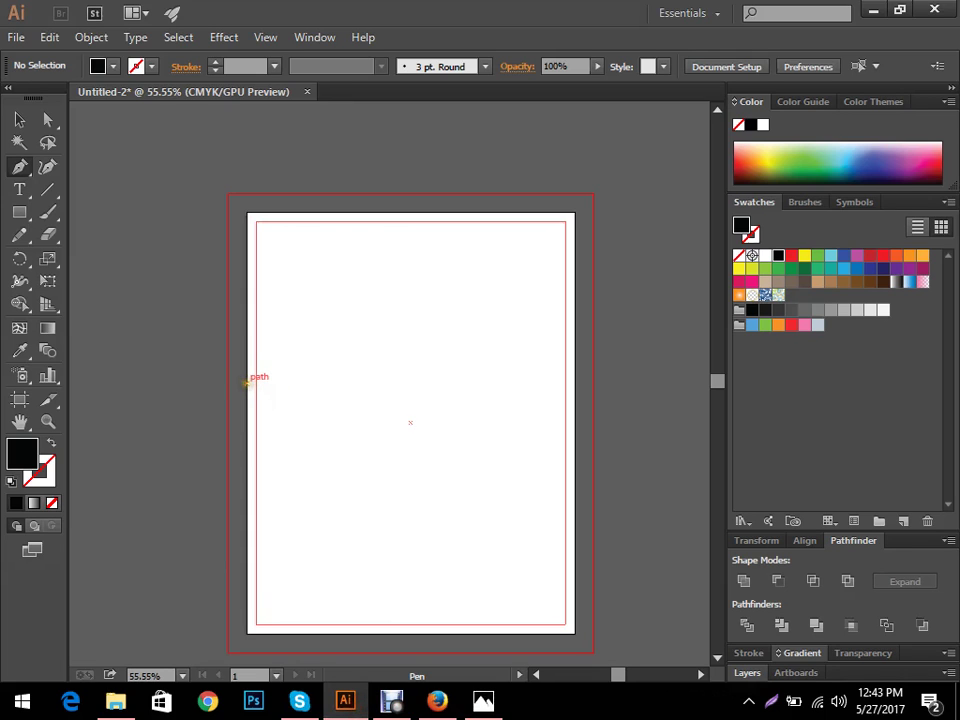
click(249, 385)
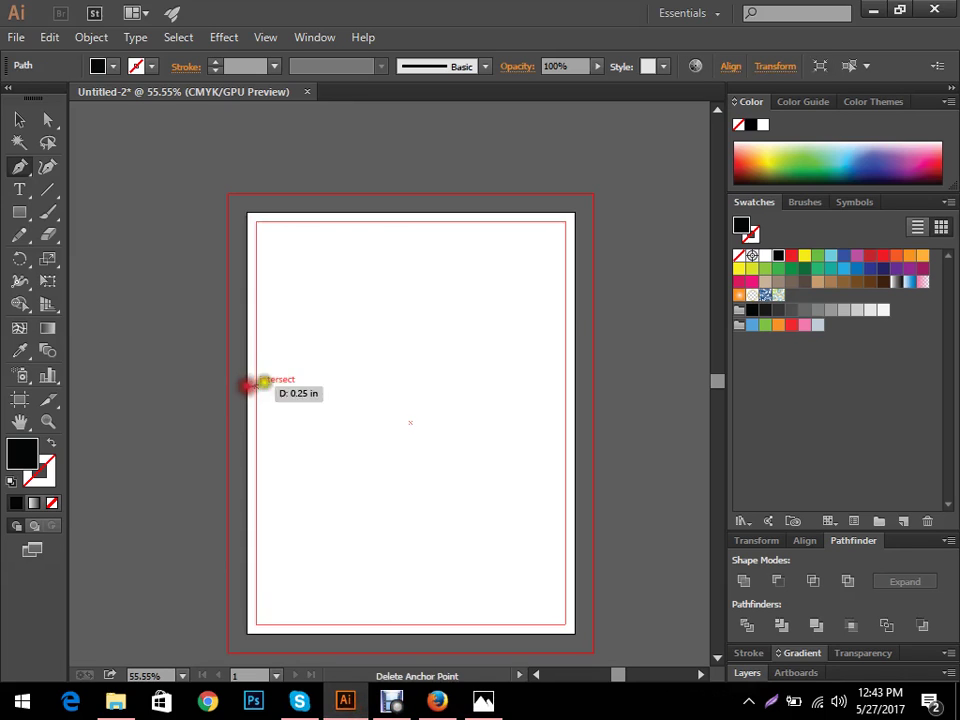
drag(572, 332, 620, 431)
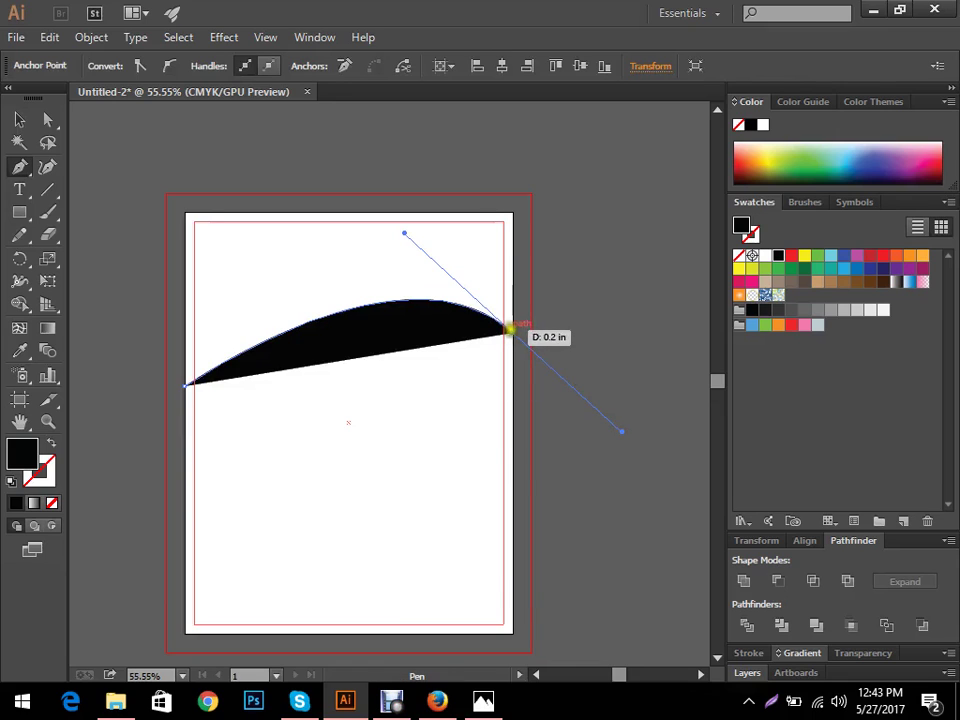
click(511, 332)
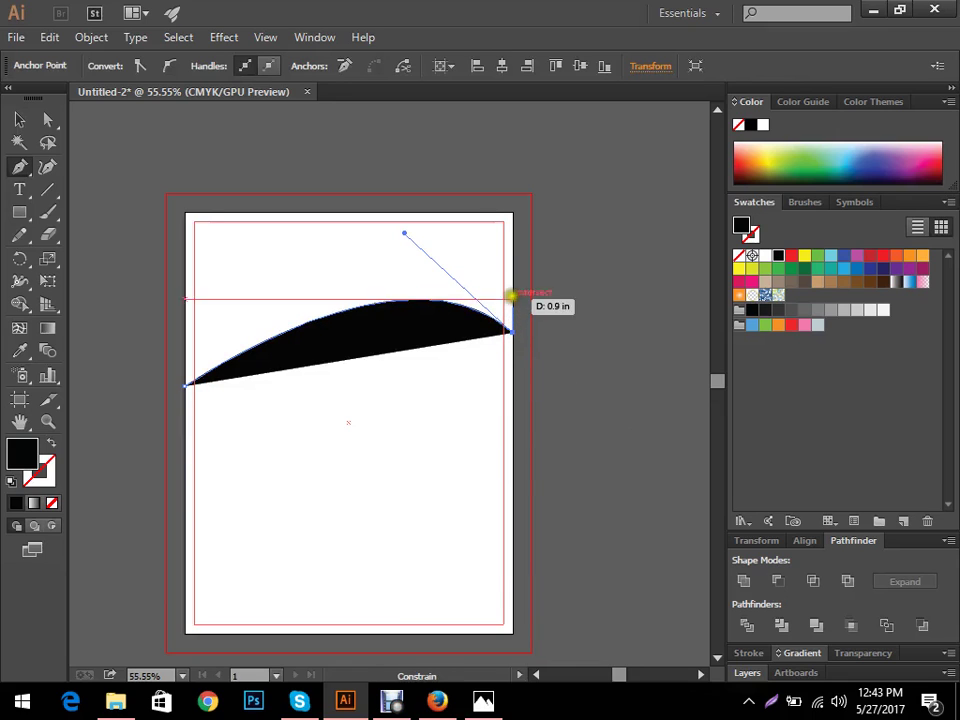
click(511, 210)
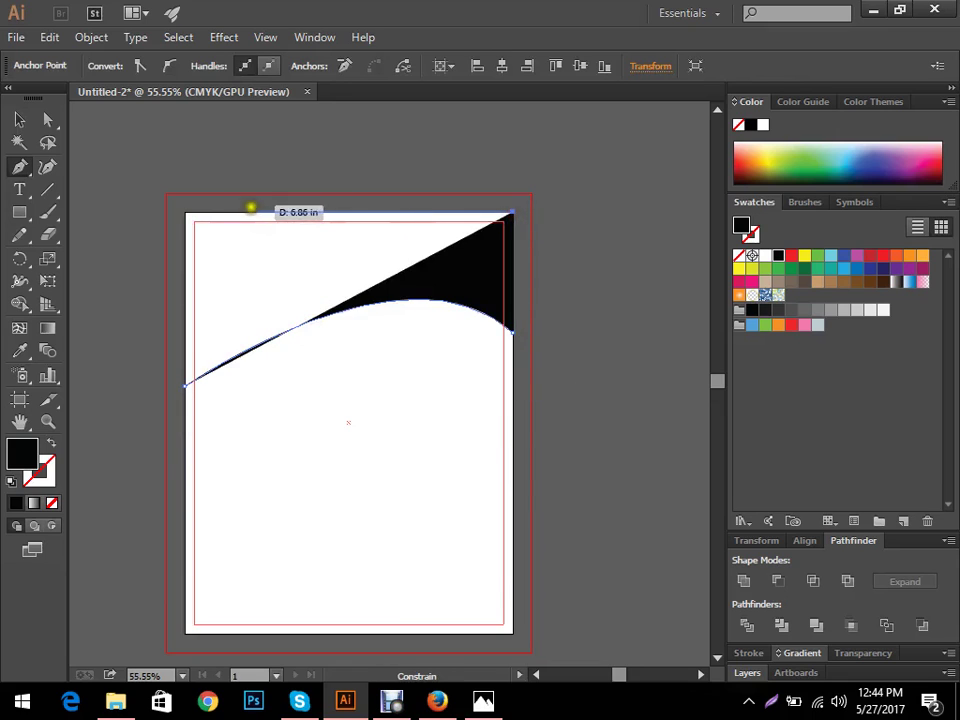
click(184, 212)
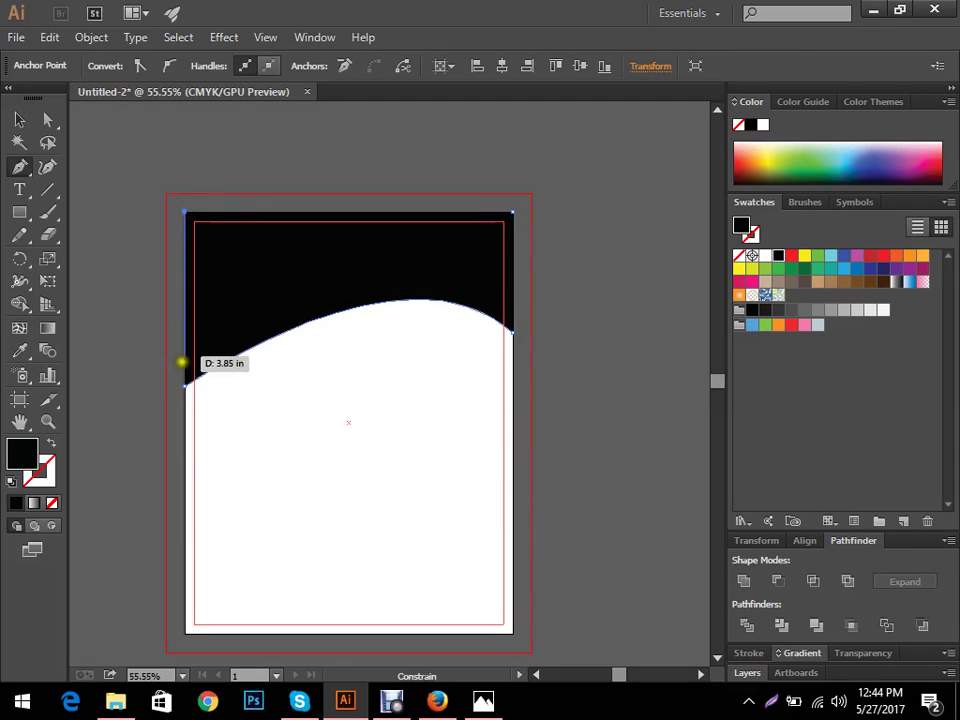
click(184, 384)
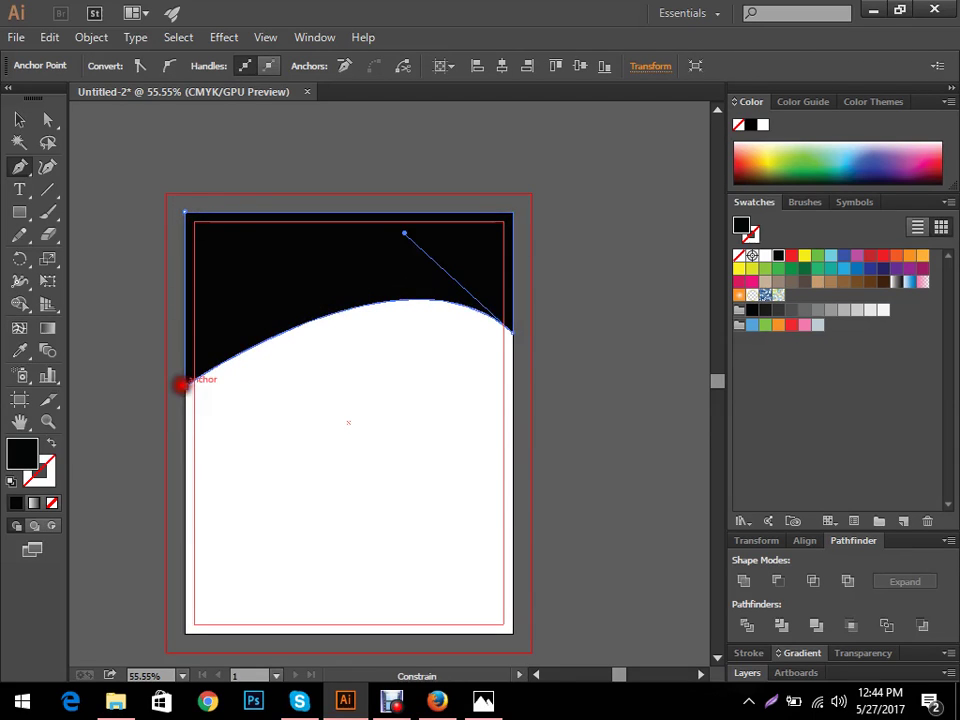
key(v)
click(551, 350)
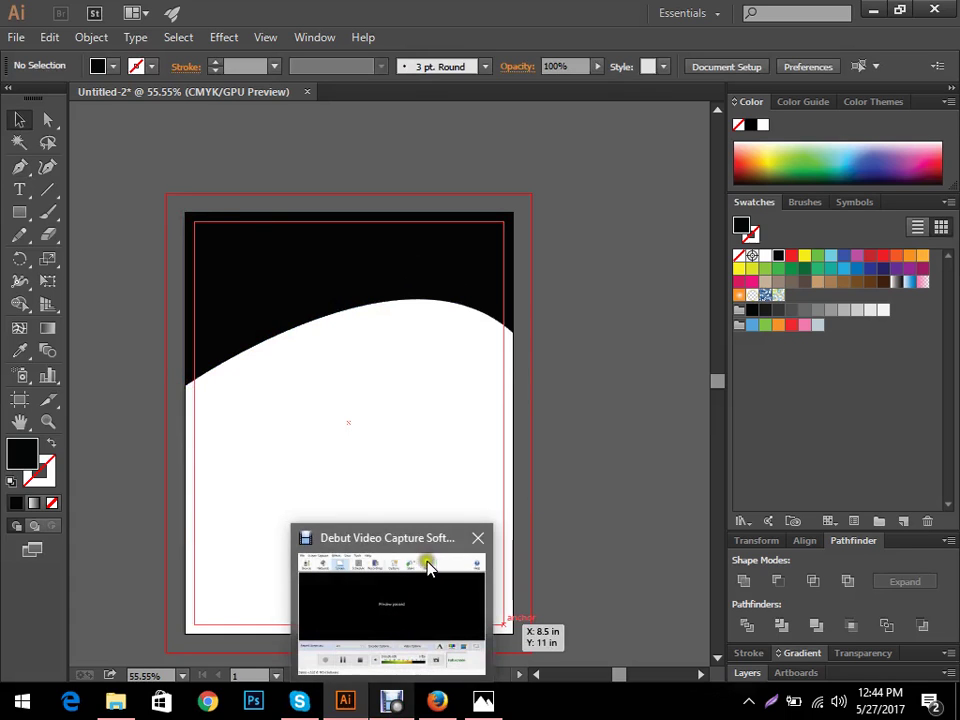
- Move both lower anchor points of the black header shape straight down together to make the header taller
click(452, 367)
drag(452, 367, 450, 426)
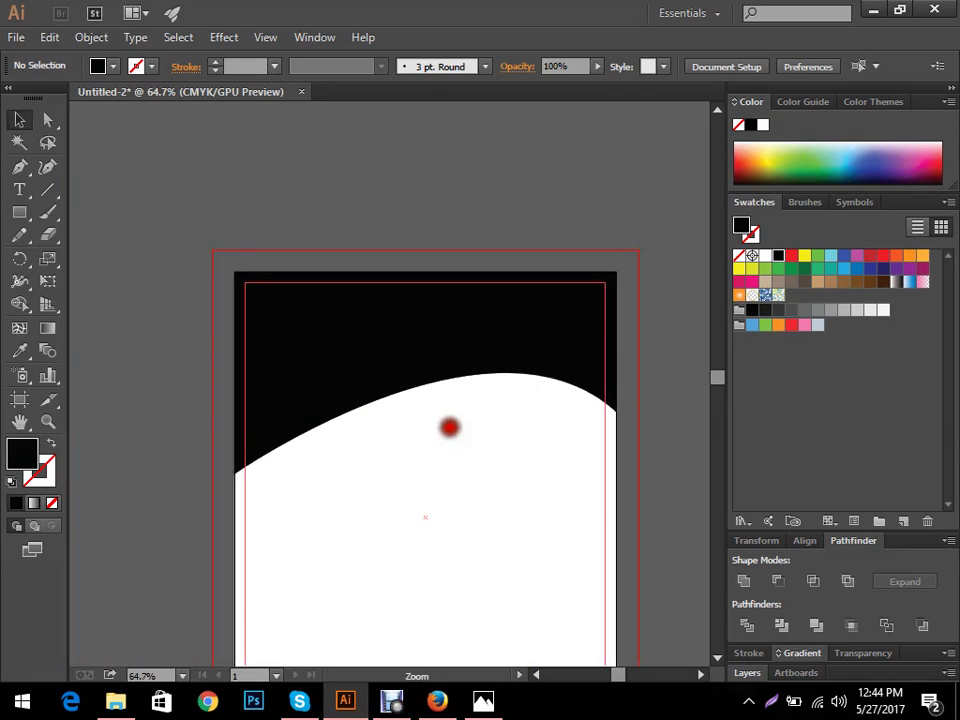
key(a)
click(594, 411)
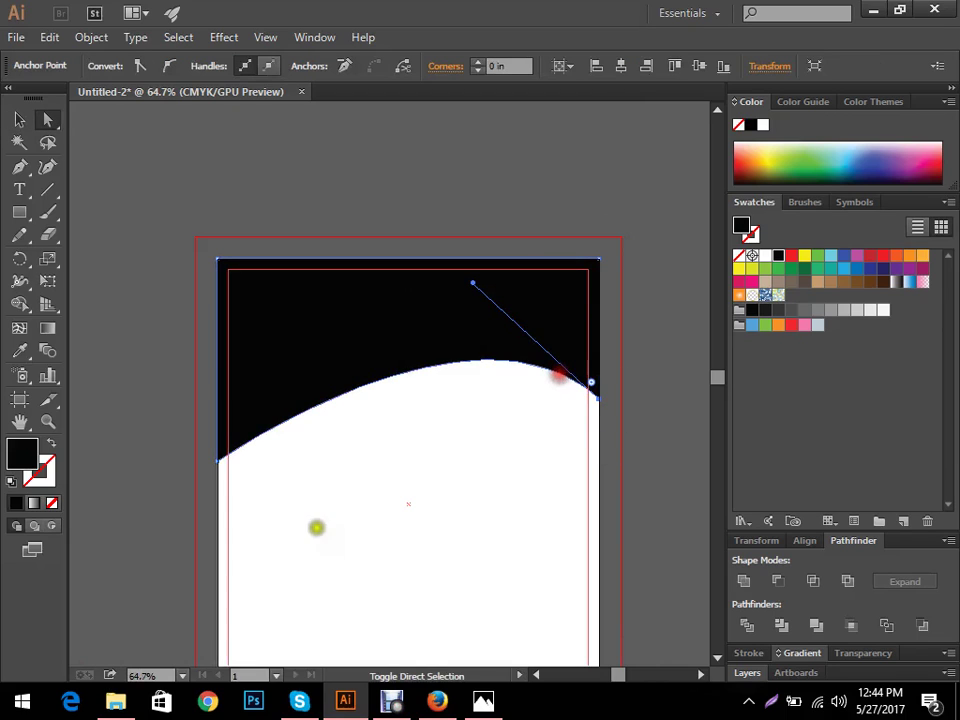
drag(224, 446, 222, 490)
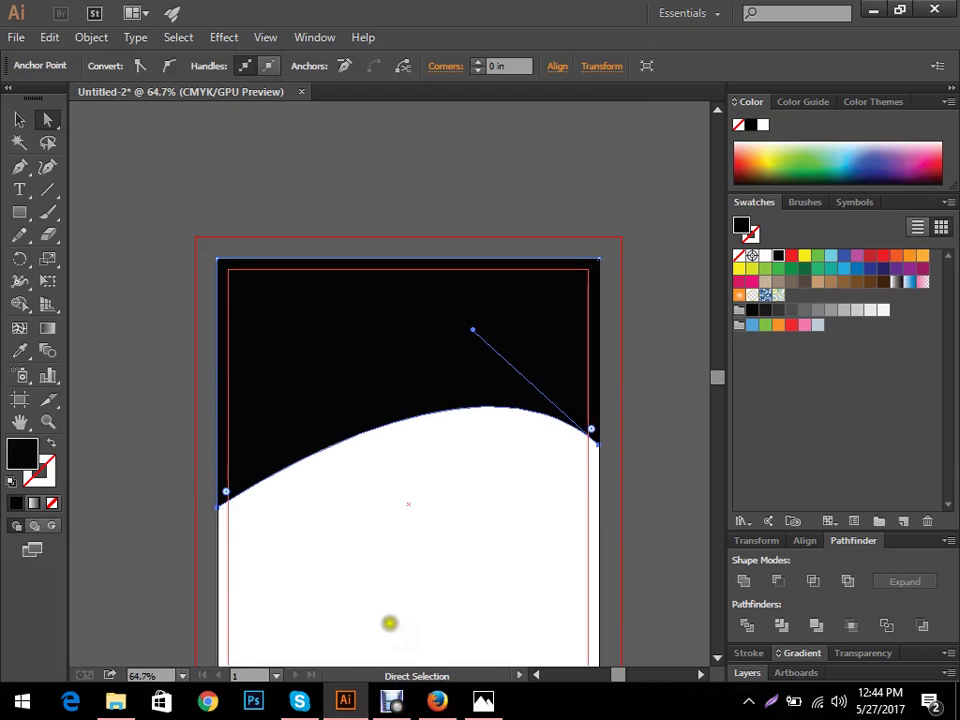
key(v)
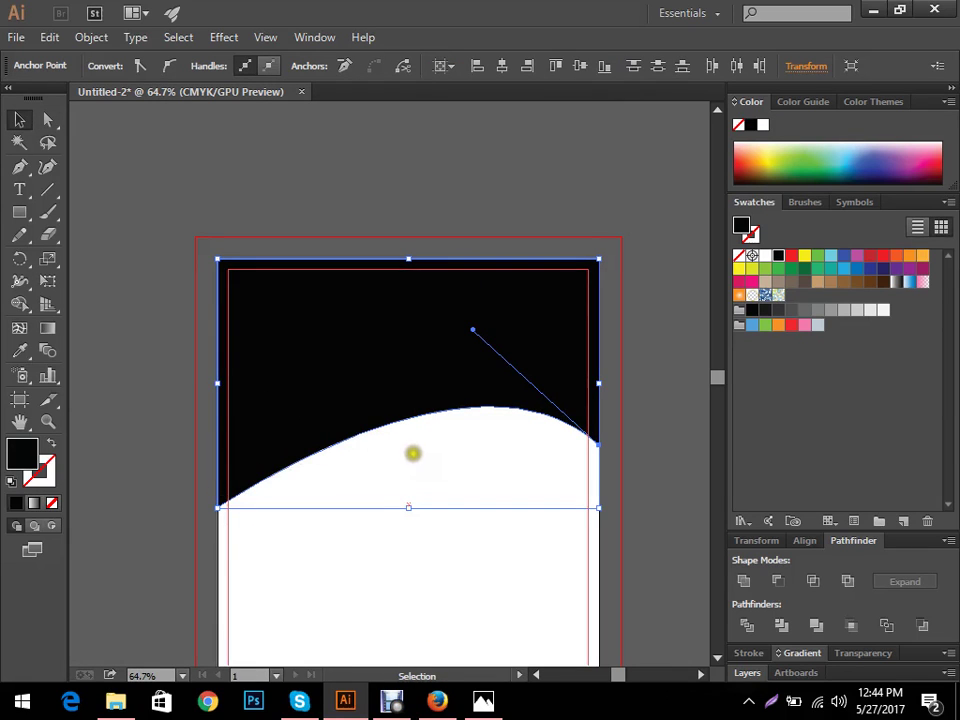
- Adjust the direction handle of the header's lower-right anchor slightly up and to the left to make the arch fuller
key(a)
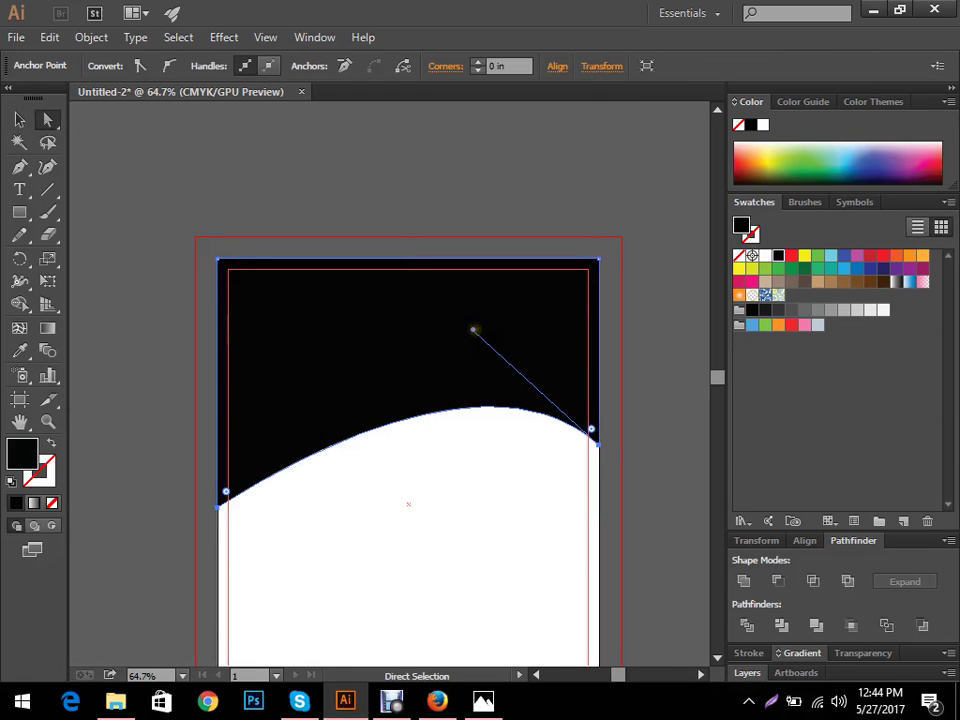
drag(473, 329, 450, 317)
key(ctrl+z)
key(v)
key(a)
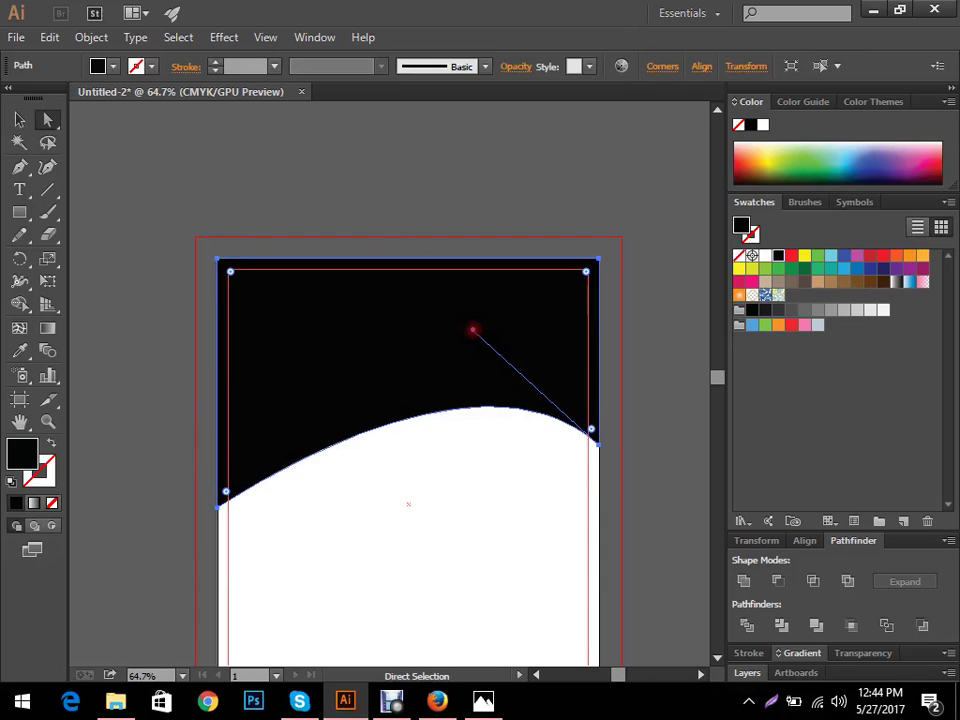
mouse_move(473, 329)
mouse_down()
mouse_move(450, 302)
mouse_move(454, 291)
mouse_move(465, 311)
mouse_up()
click(426, 501)
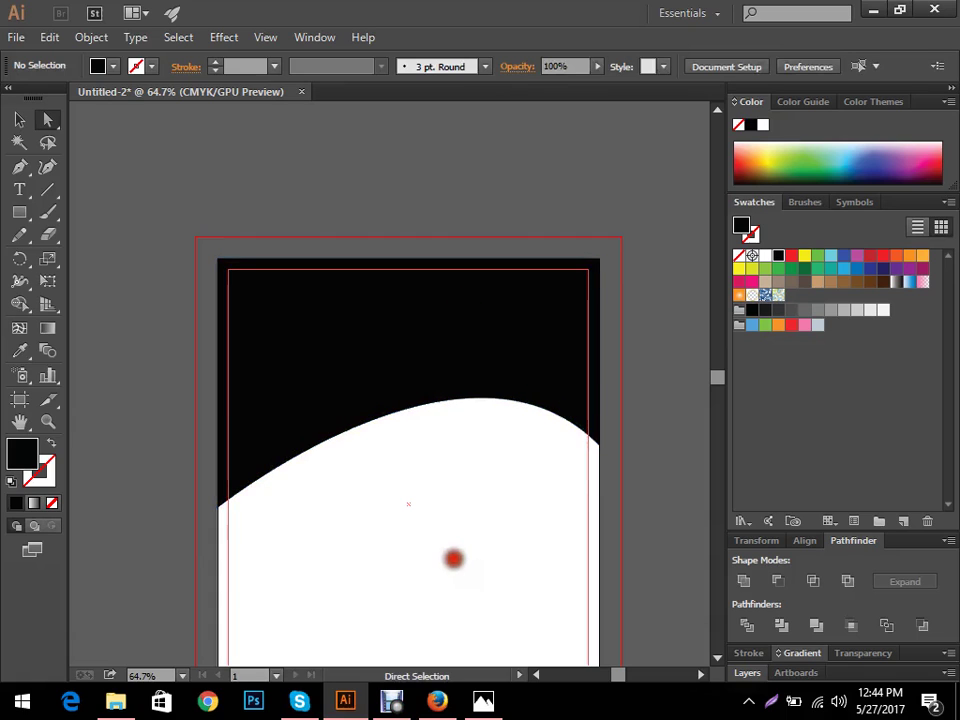
- Nudge the header's lower-right anchor point slightly upward and pull its direction handle left and down to soften the arch
scroll(453, 558, down, 3)
scroll(330, 536, right, 2)
scroll(418, 519, up, 2)
drag(545, 492, 458, 440)
key(Up)
key(Up)
key(Up)
key(Up)
key(Up)
key(Up)
key(Up)
key(Up)
key(Up)
key(Up)
key(Up)
key(Up)
key(Up)
key(Up)
key(Up)
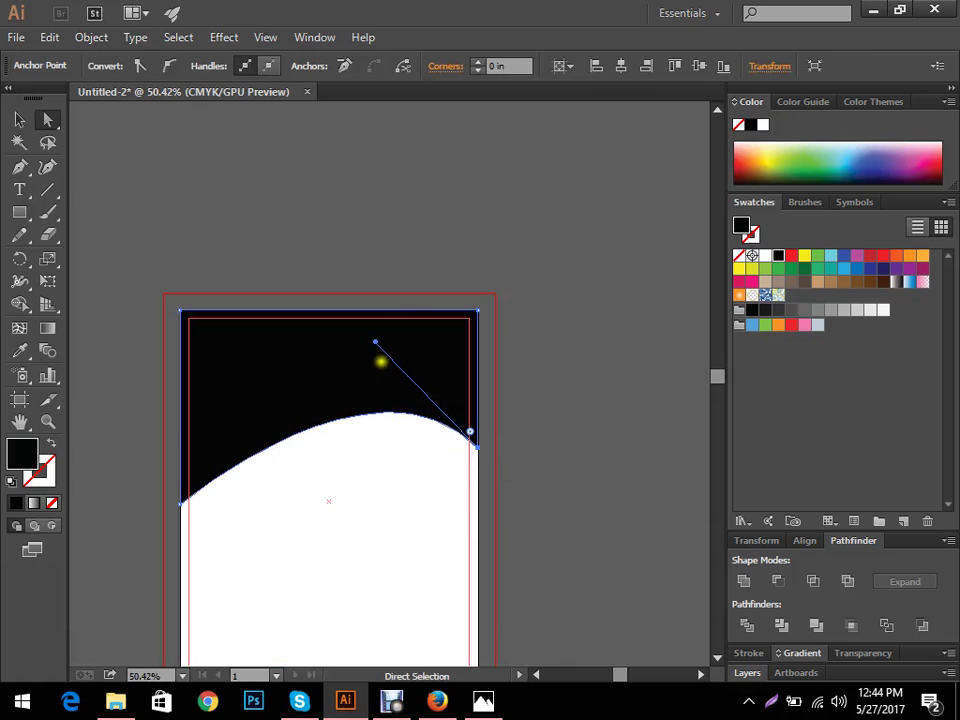
drag(375, 341, 334, 358)
click(558, 494)
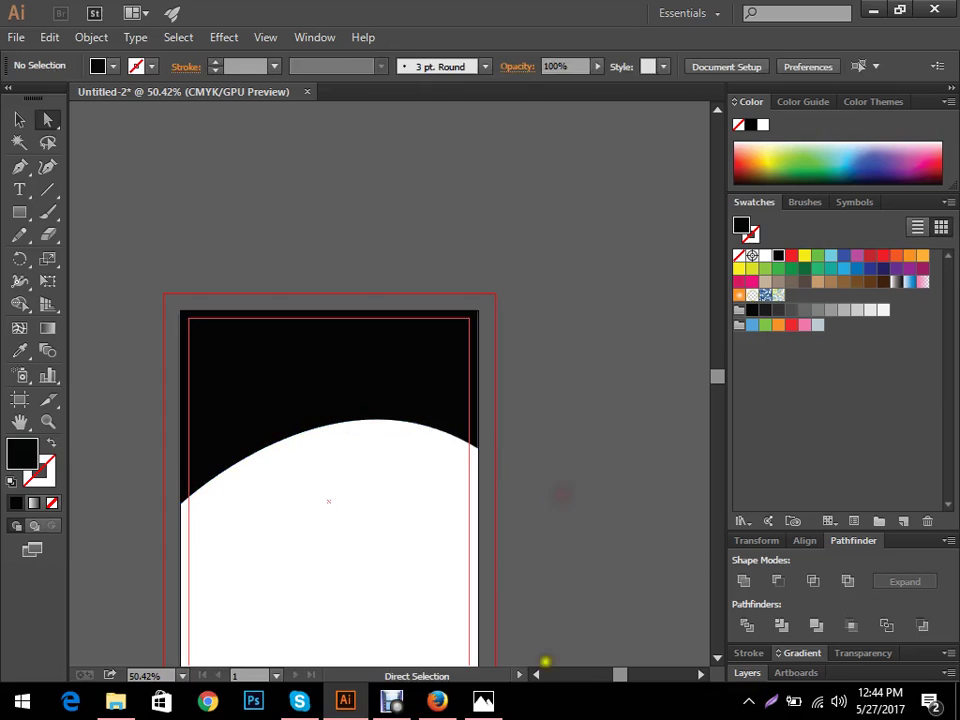
- Check the Mactec flyer in Photos, return to Illustrator and start the accent crescent with a Pen curve from the arch's left part to the right page edge
click(483, 700)
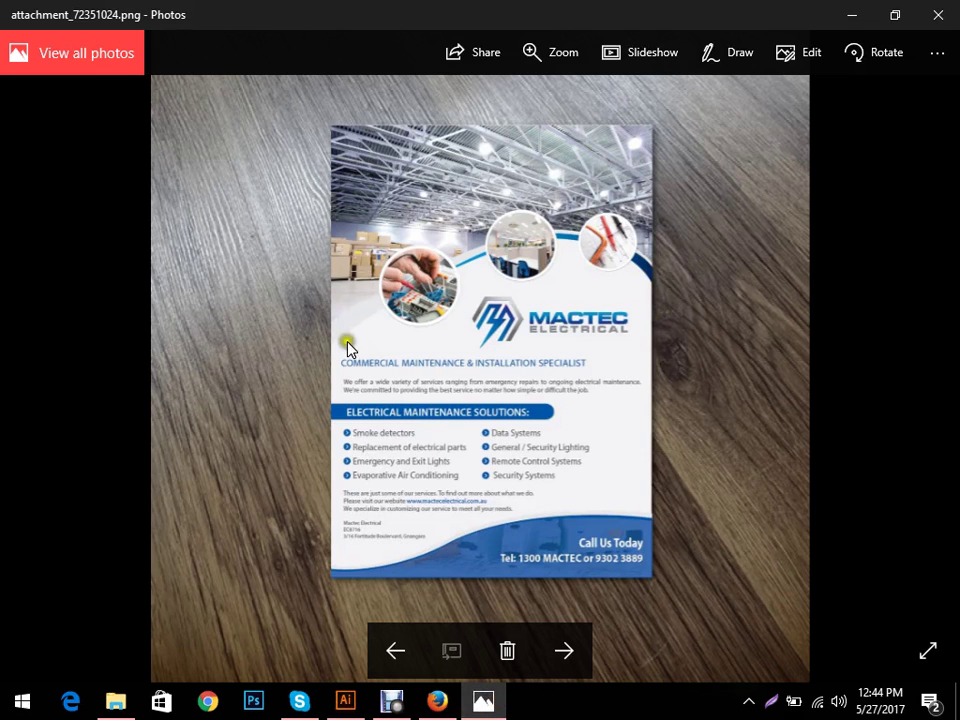
click(345, 700)
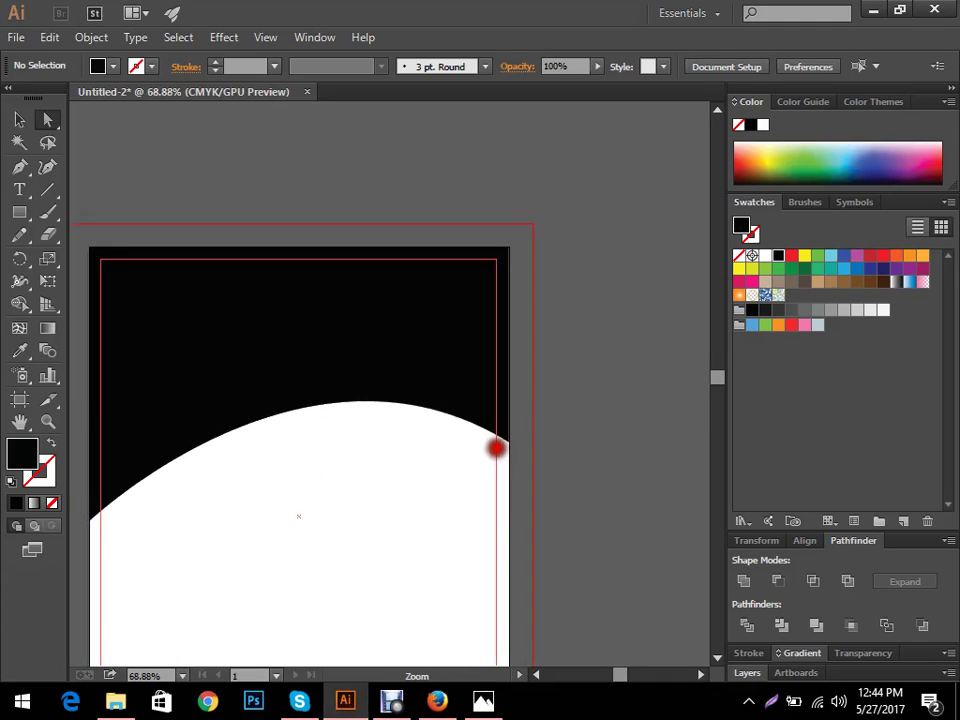
key(ctrl+0)
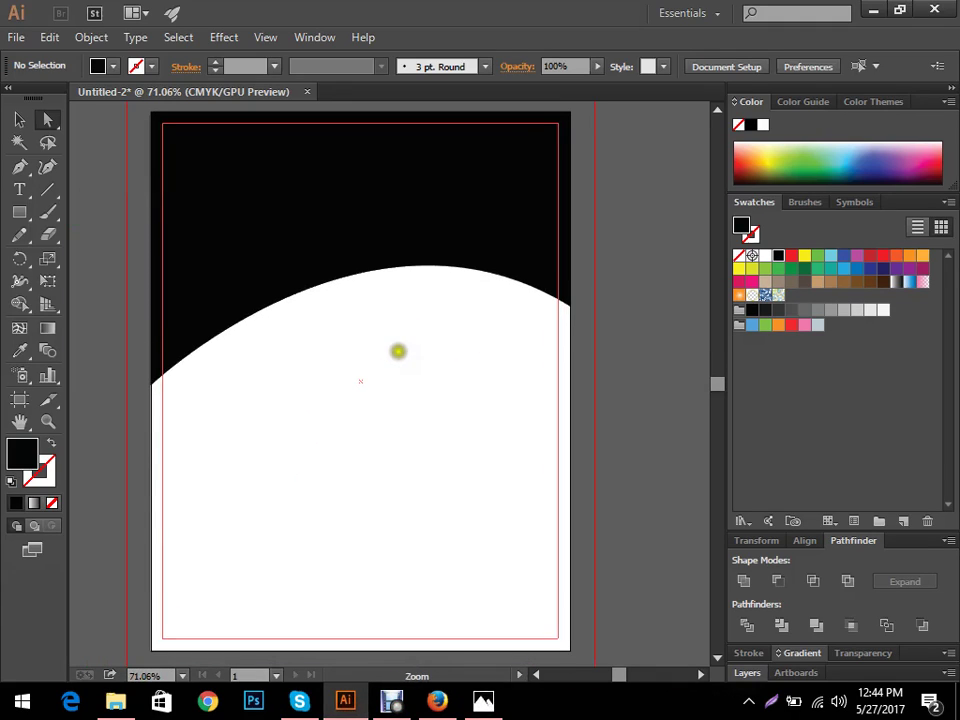
scroll(397, 349, up, 1)
scroll(450, 362, down, 3)
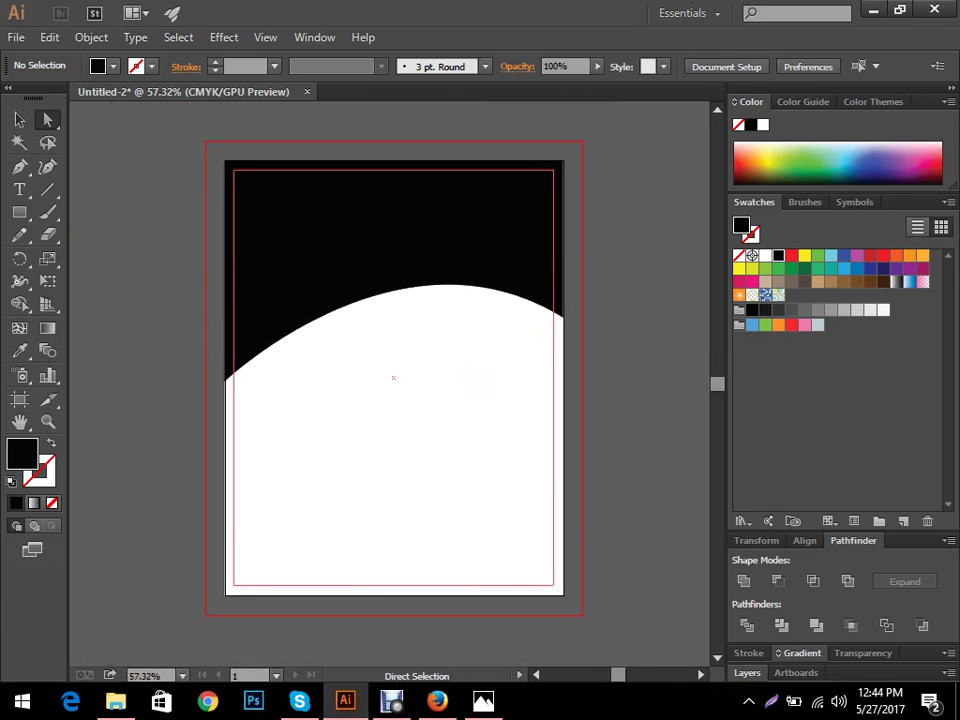
key(p)
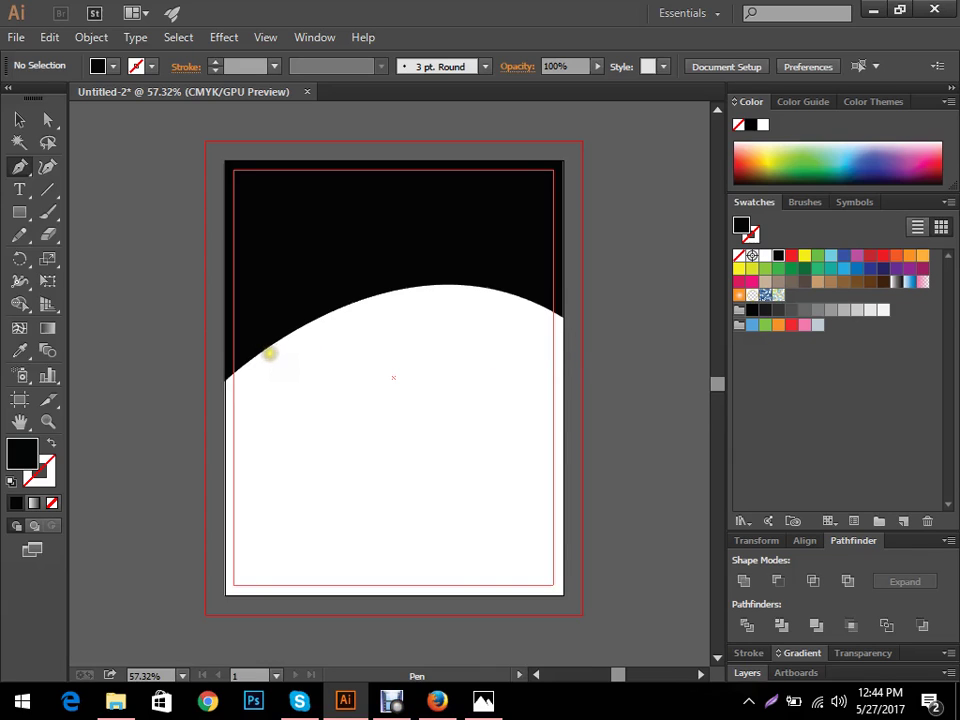
click(270, 353)
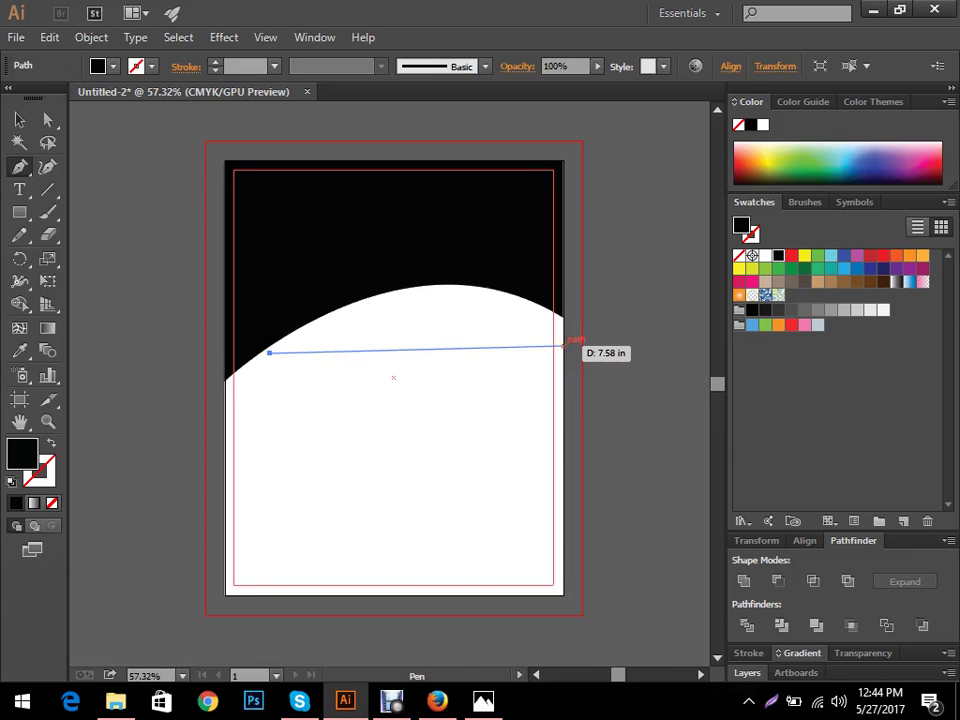
click(561, 347)
drag(563, 347, 647, 454)
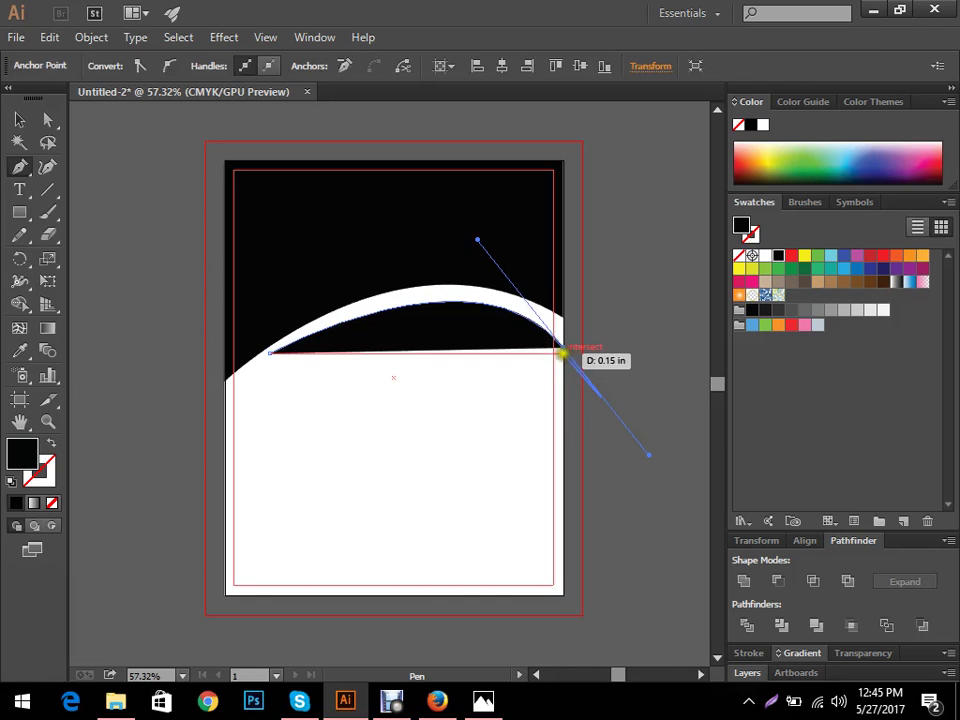
- Add a point slightly higher on the right page edge and close the black crescent with a second curve back to its starting point, then deselect it
click(558, 345)
drag(560, 346, 698, 348)
drag(588, 356, 453, 409)
drag(451, 407, 635, 399)
drag(480, 412, 459, 381)
click(461, 382)
drag(526, 363, 266, 362)
drag(484, 339, 326, 339)
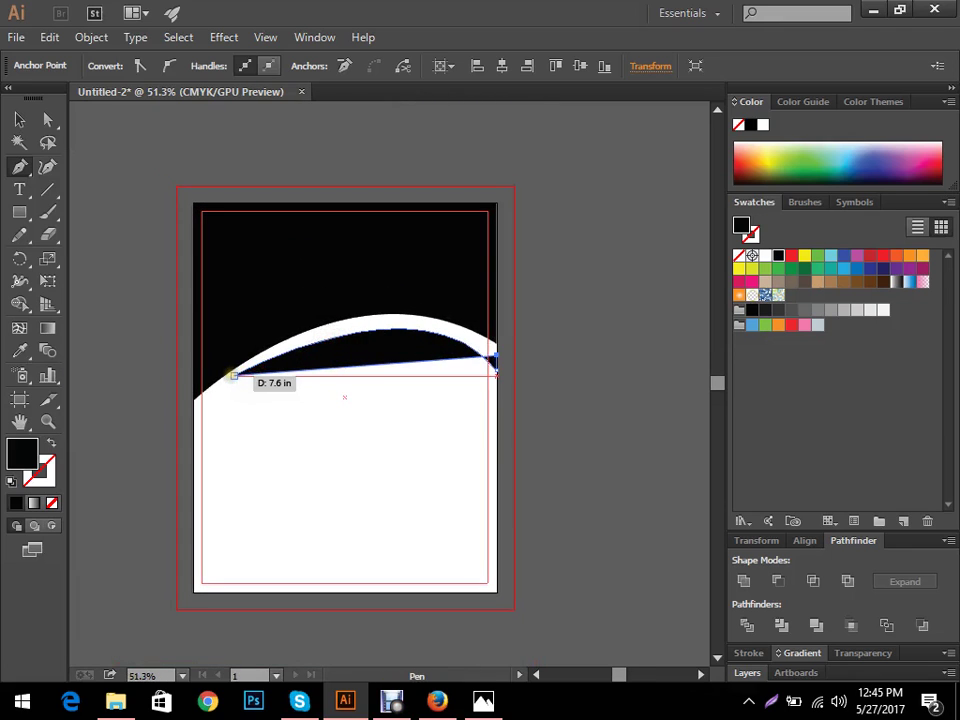
drag(232, 374, 206, 484)
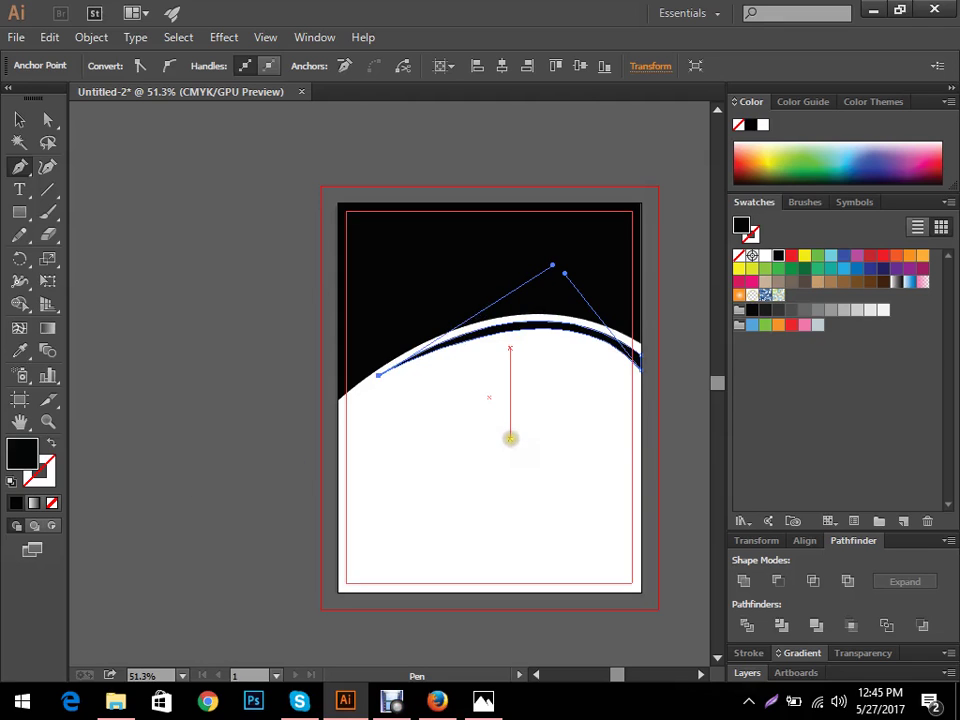
key(v)
click(591, 418)
drag(622, 415, 324, 474)
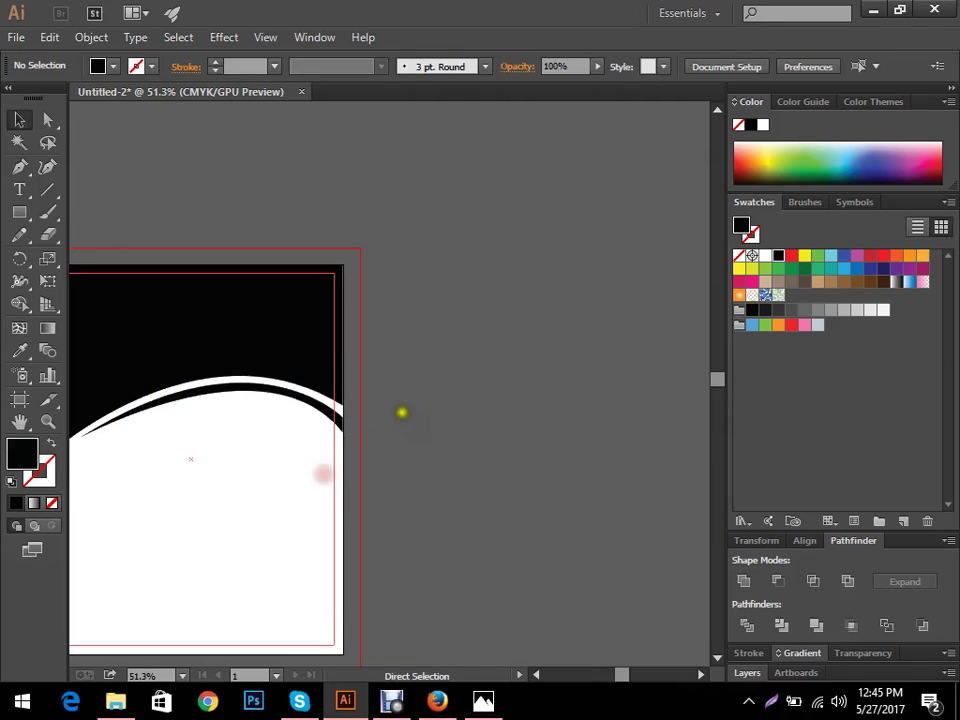
drag(332, 405, 671, 405)
drag(545, 399, 547, 476)
drag(407, 521, 135, 499)
key(a)
click(594, 481)
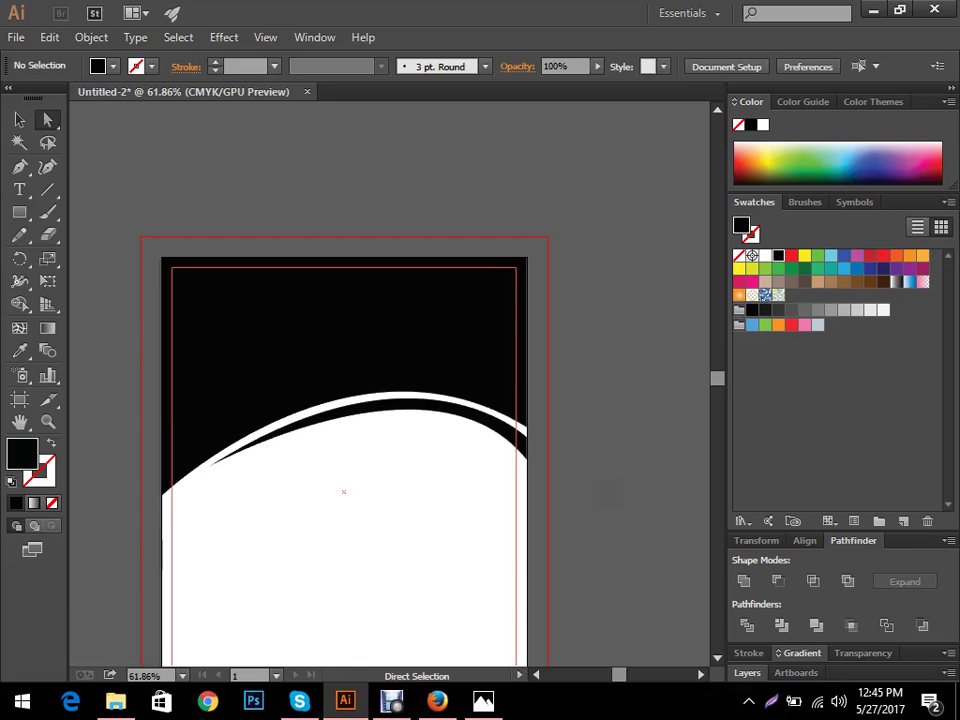
- Delete the black crescent below the header's arch
key(v)
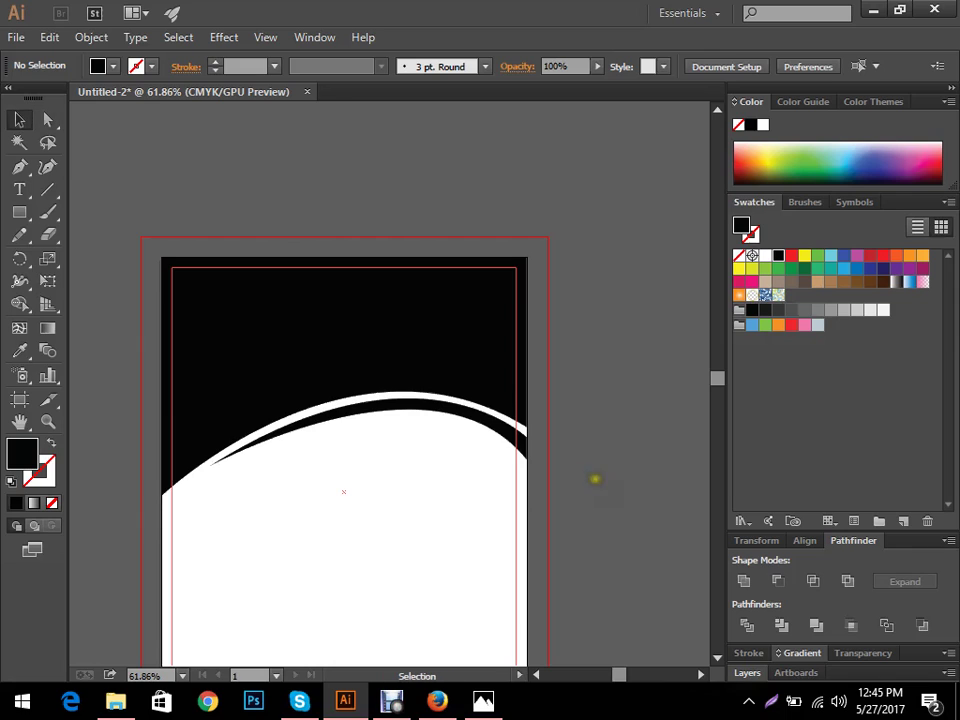
click(525, 428)
click(568, 466)
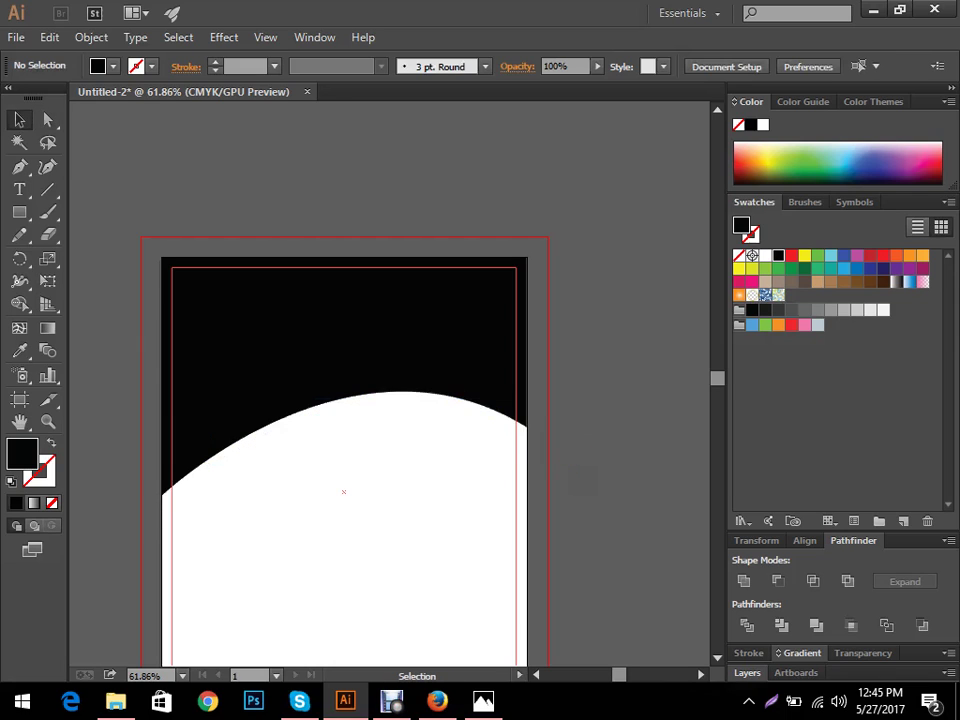
drag(442, 470, 315, 394)
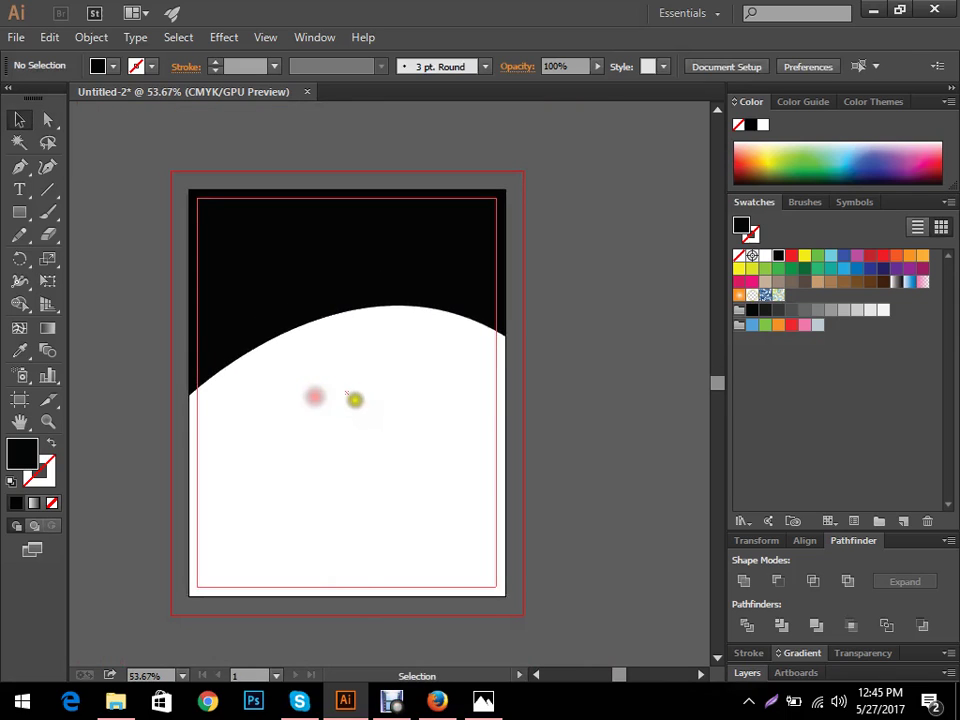
- Draw another closed black crescent with the Pen tool, starting slightly lower beneath the arch's left part and widening to the right page edge
key(p)
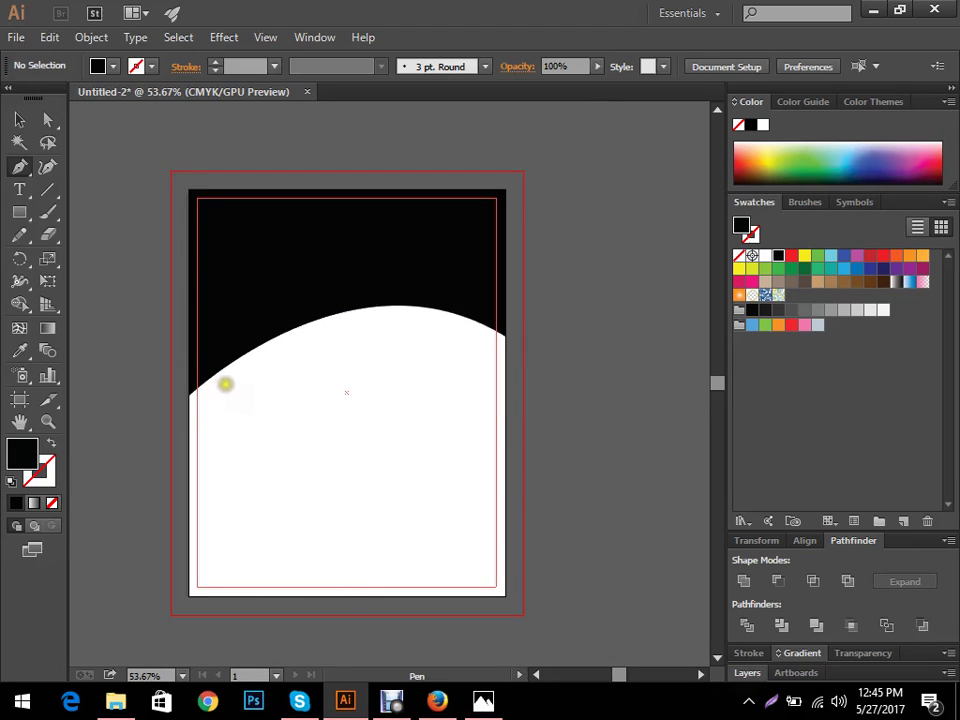
click(225, 383)
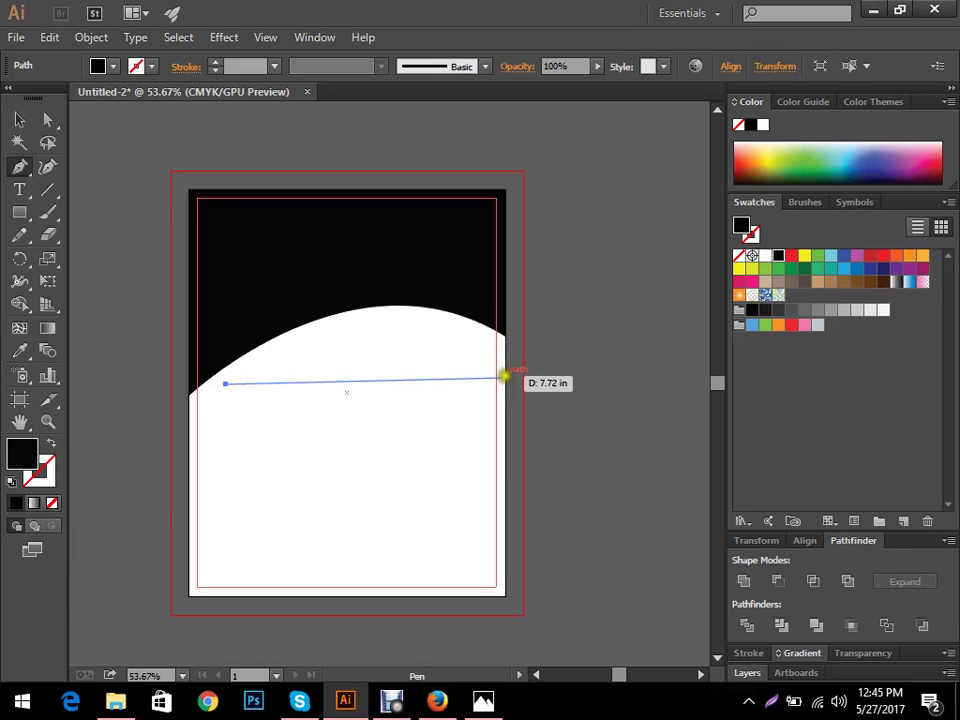
drag(505, 375, 611, 497)
key(ctrl+space)
click(462, 479)
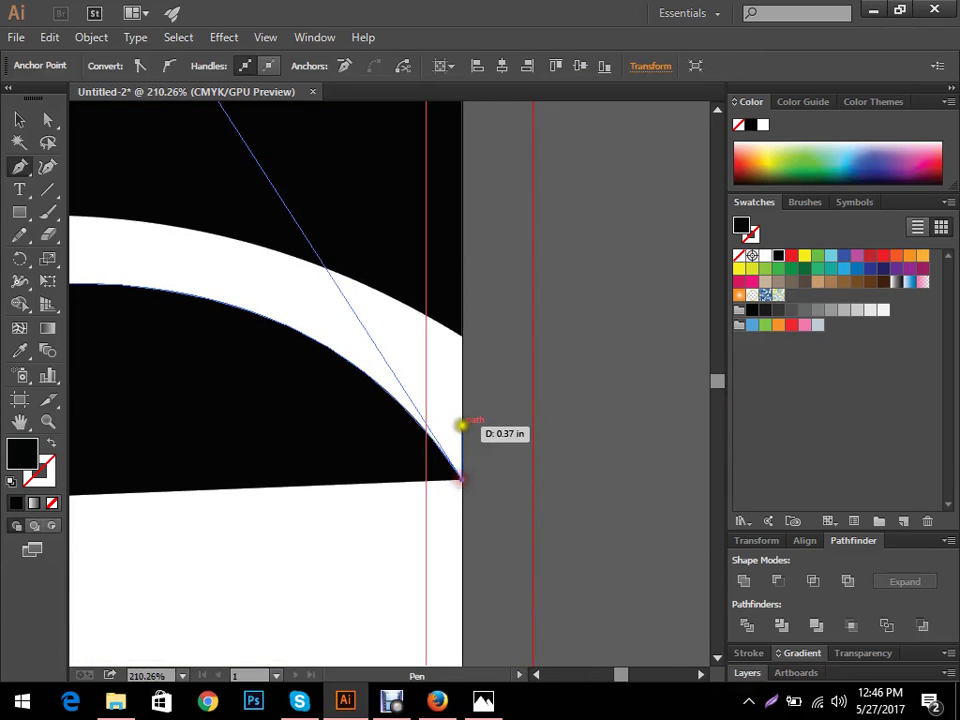
key(ctrl+space)
drag(461, 394, 217, 587)
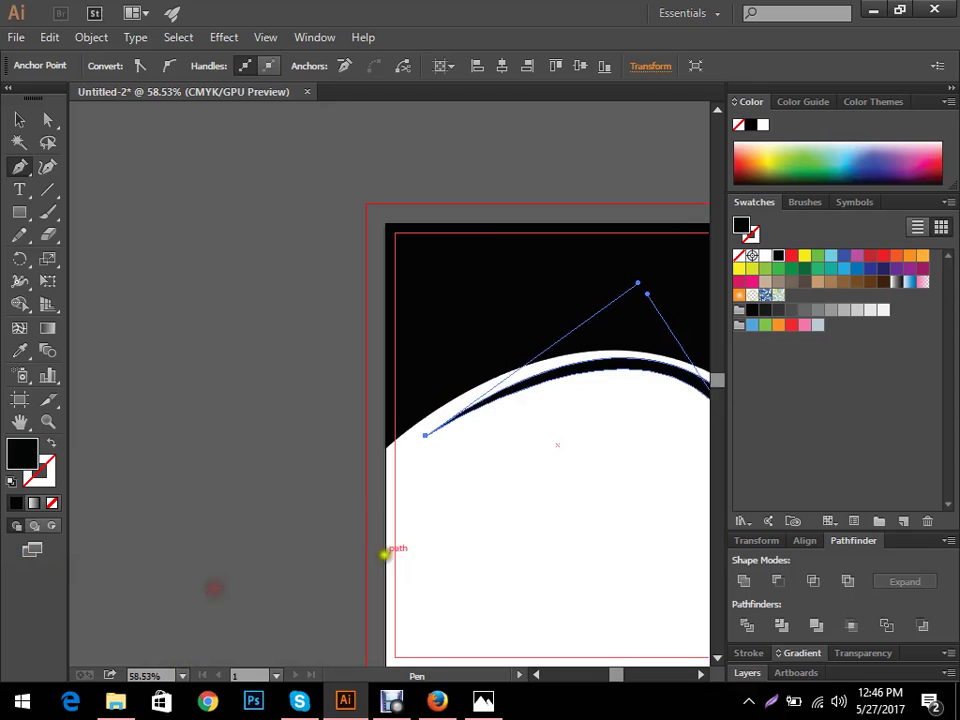
drag(559, 467, 208, 465)
key(v)
click(523, 446)
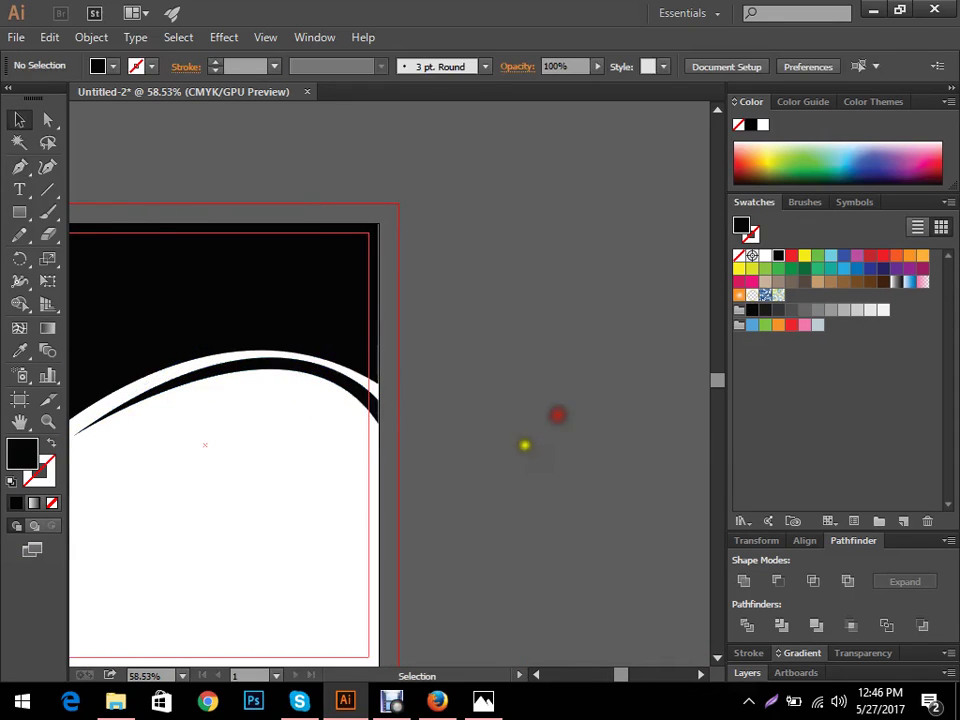
scroll(493, 420, down, 1)
drag(493, 420, 574, 409)
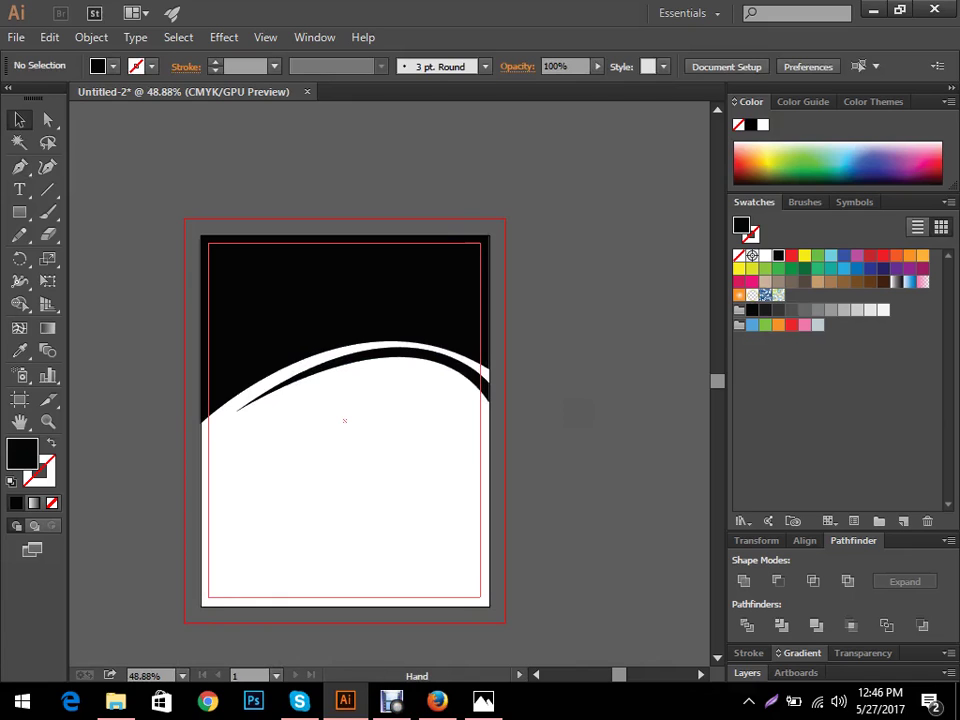
- Undo the redrawn crescent and the earlier deletion to bring back the first black crescent, leaving nothing selected
click(488, 402)
key(ctrl+z)
key(ctrl+z)
key(ctrl+z)
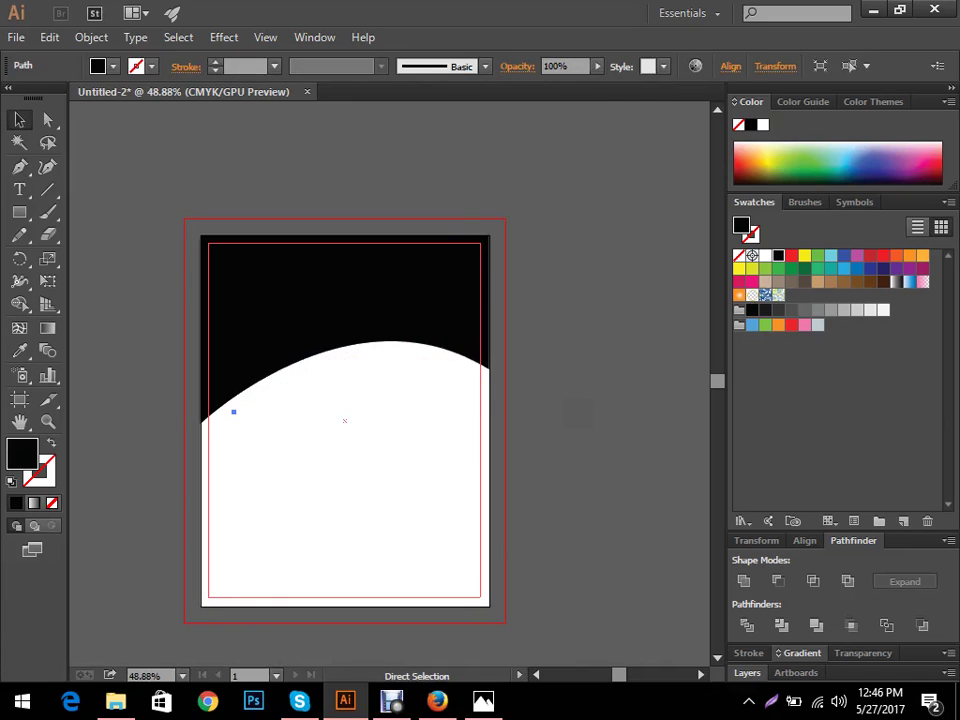
click(573, 408)
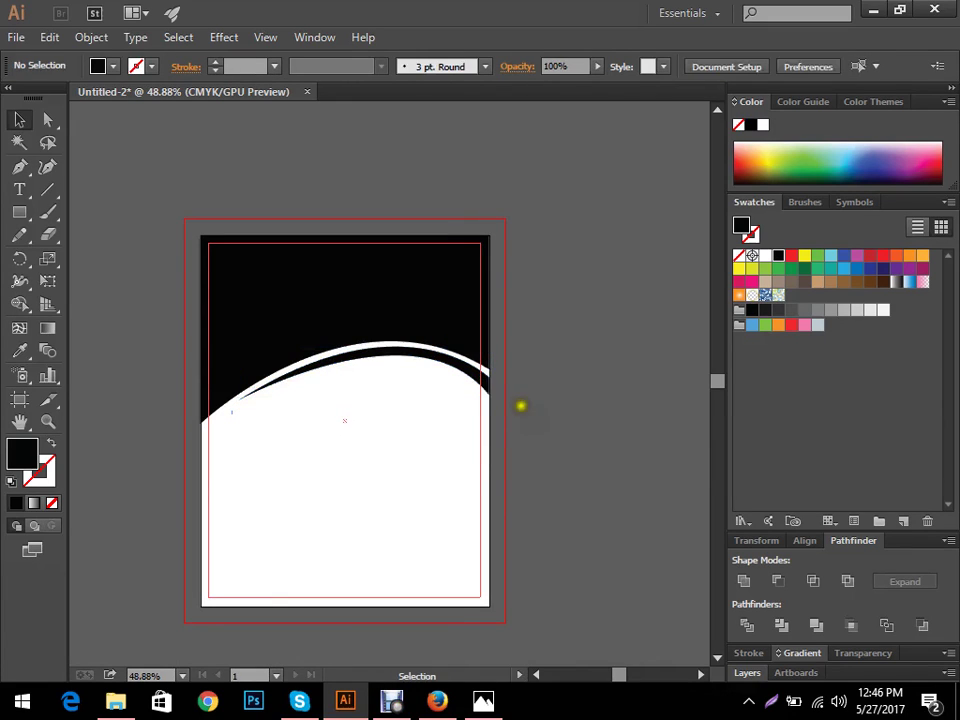
- Duplicate the black header shape and place the copy on the canvas above the artboard
scroll(521, 418, down, 1)
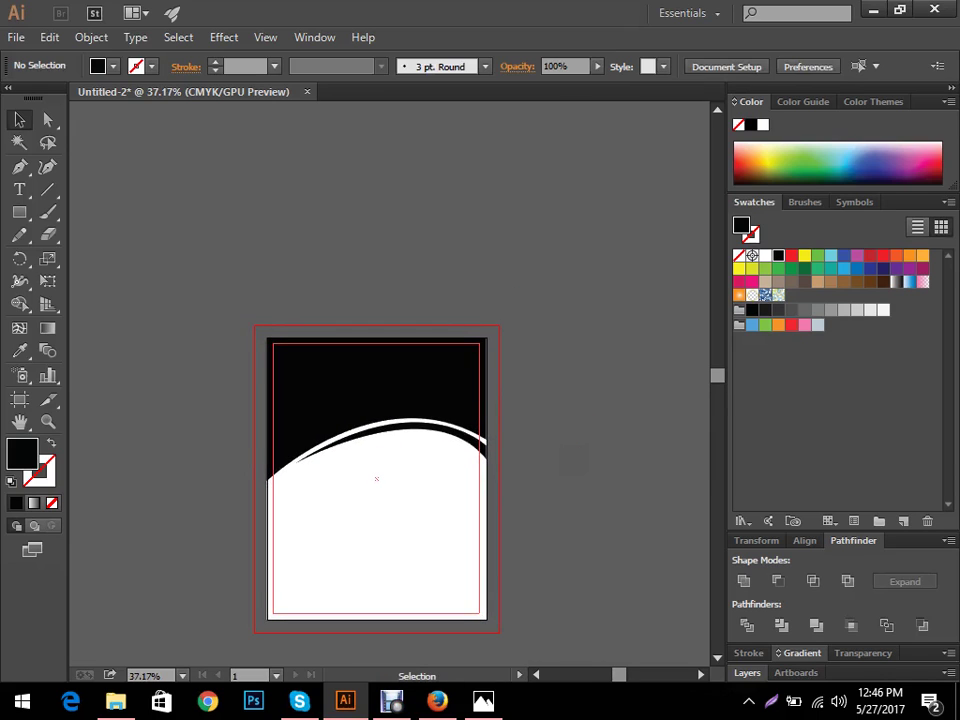
scroll(381, 321, up, 2)
scroll(521, 300, down, 2)
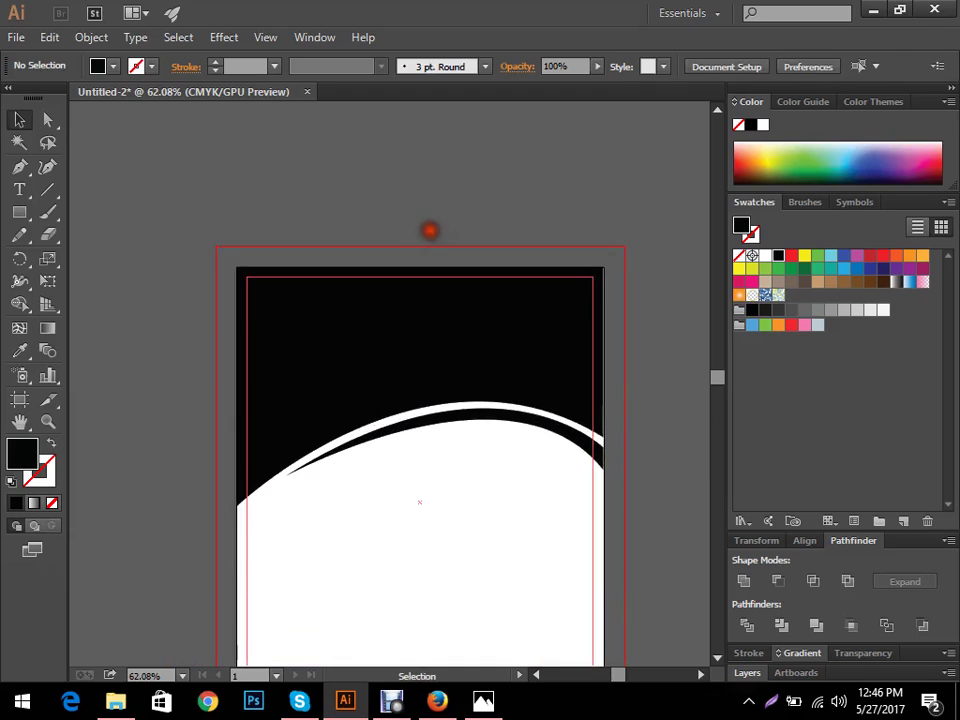
click(451, 360)
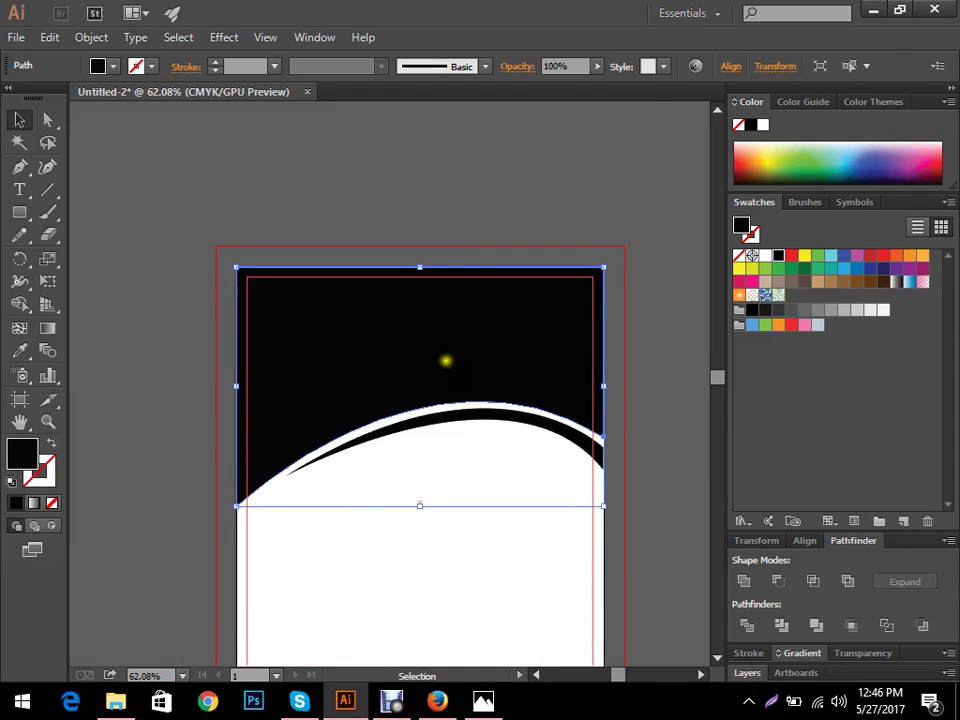
drag(486, 331, 366, 330)
drag(483, 299, 401, 405)
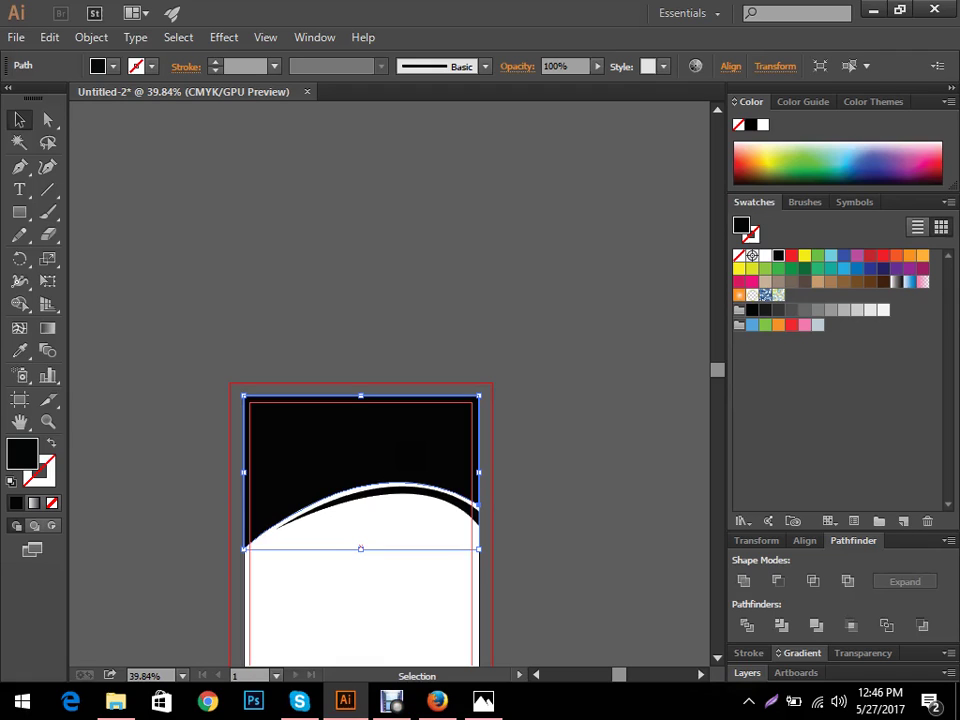
drag(387, 443, 407, 257)
click(569, 308)
scroll(560, 290, down, 5)
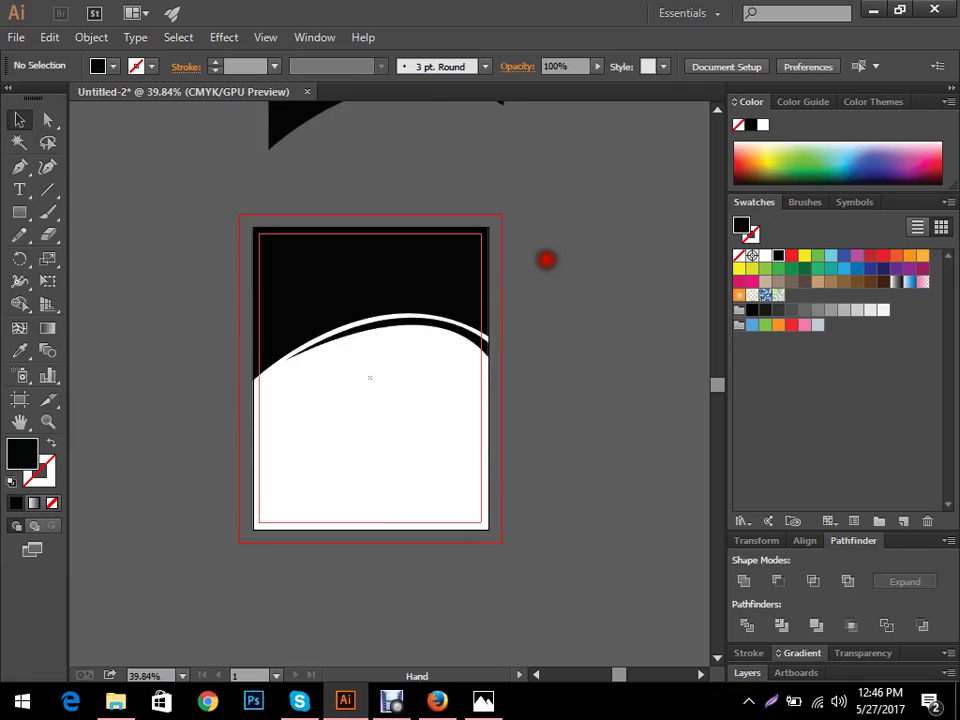
- Select the header shape on the artboard, switch to File Explorer and look through the image folder inside banner for a header photo
click(377, 298)
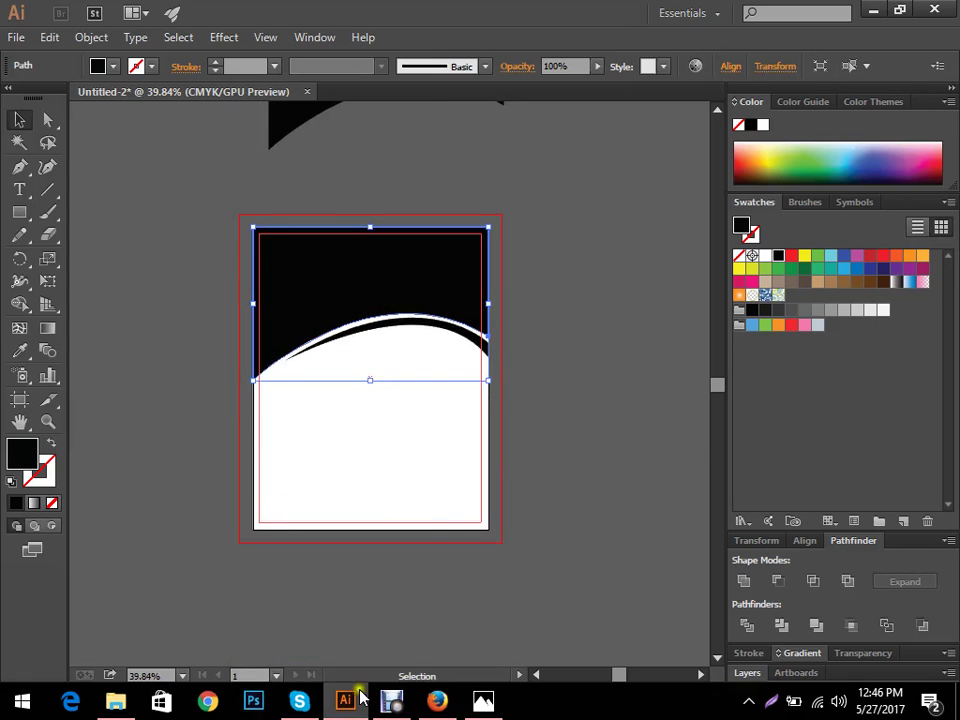
click(116, 700)
scroll(170, 365, up, 5)
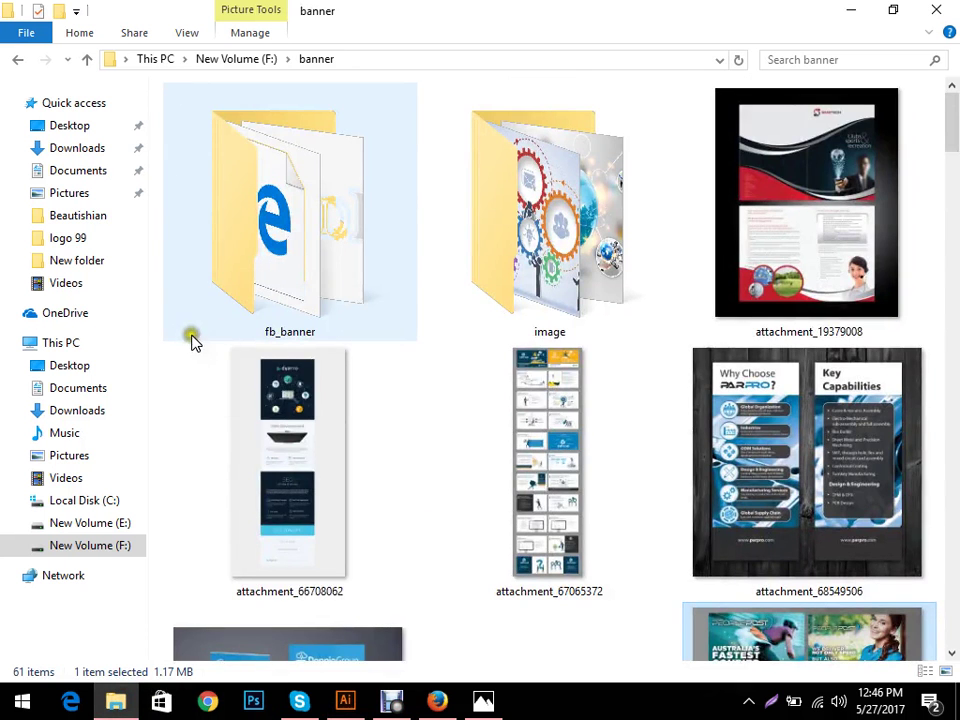
double_click(575, 243)
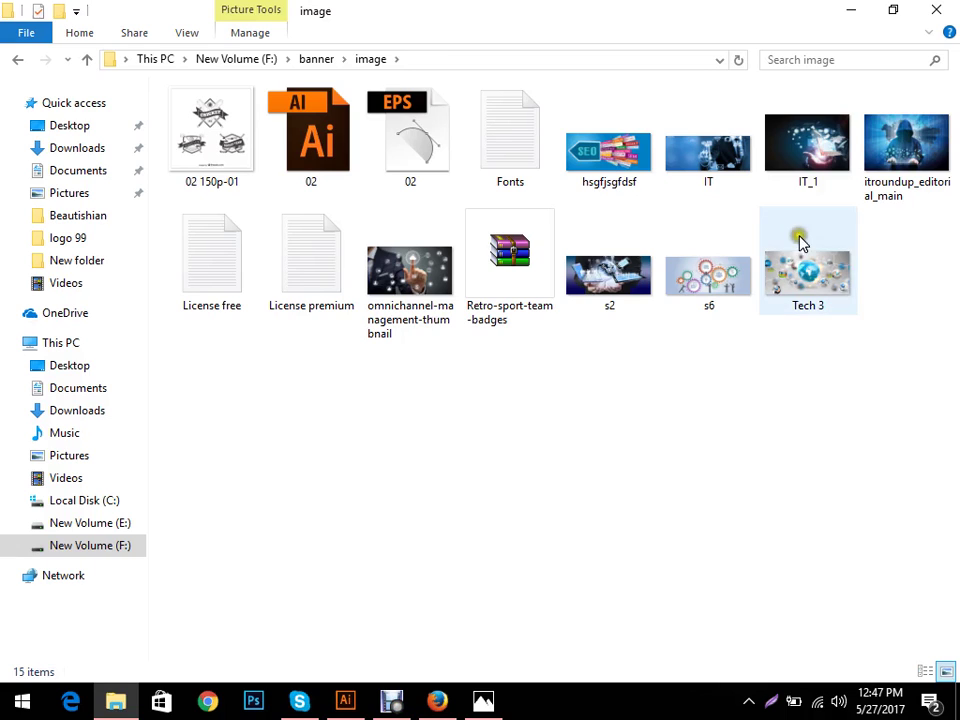
click(320, 573)
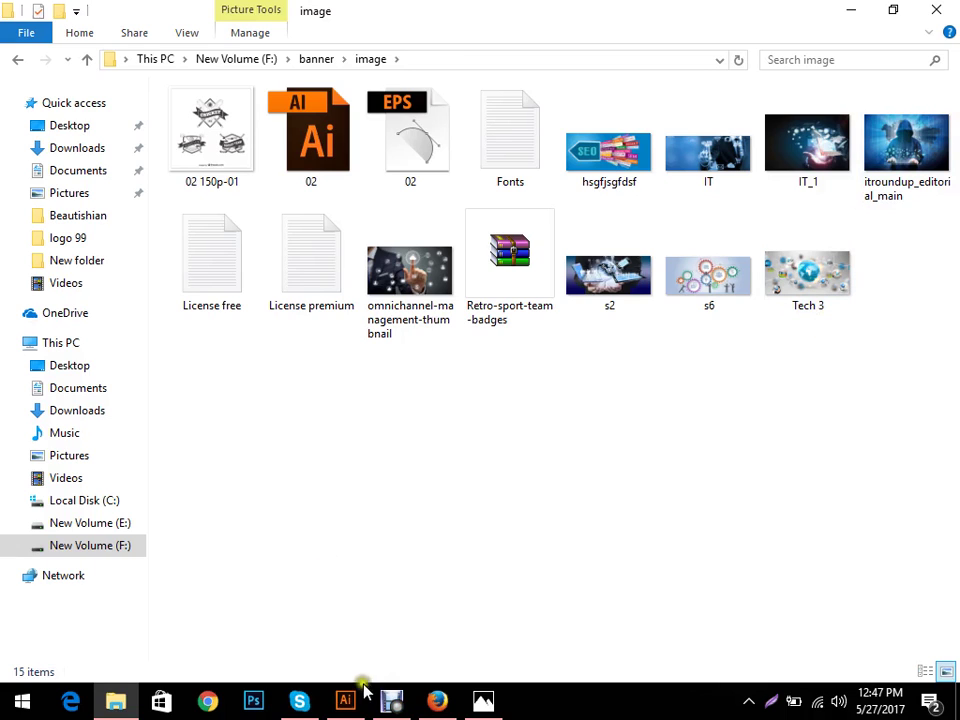
- Switch to Firefox and search the Pexels photo library for "tehnology"
click(437, 700)
scroll(565, 450, up, 3)
scroll(570, 312, up, 5)
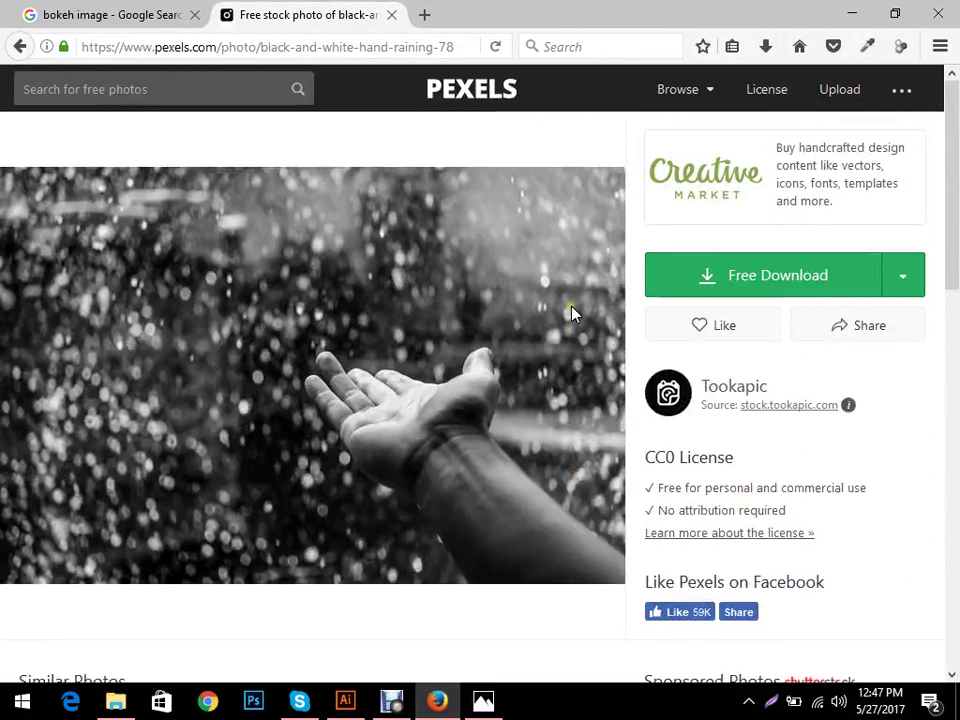
click(208, 90)
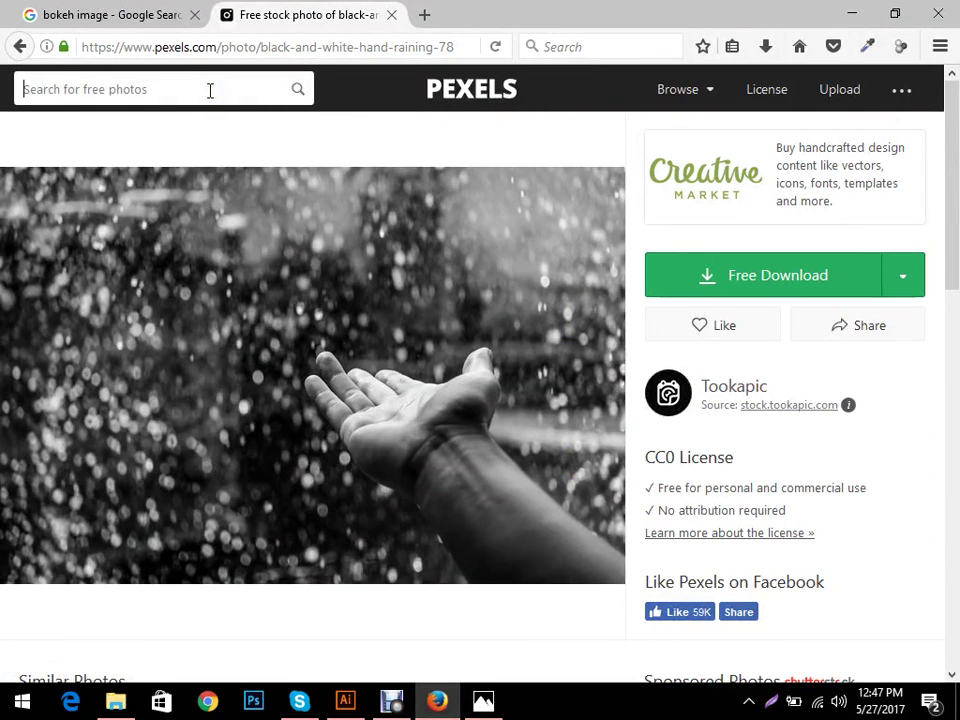
text(tehnology)
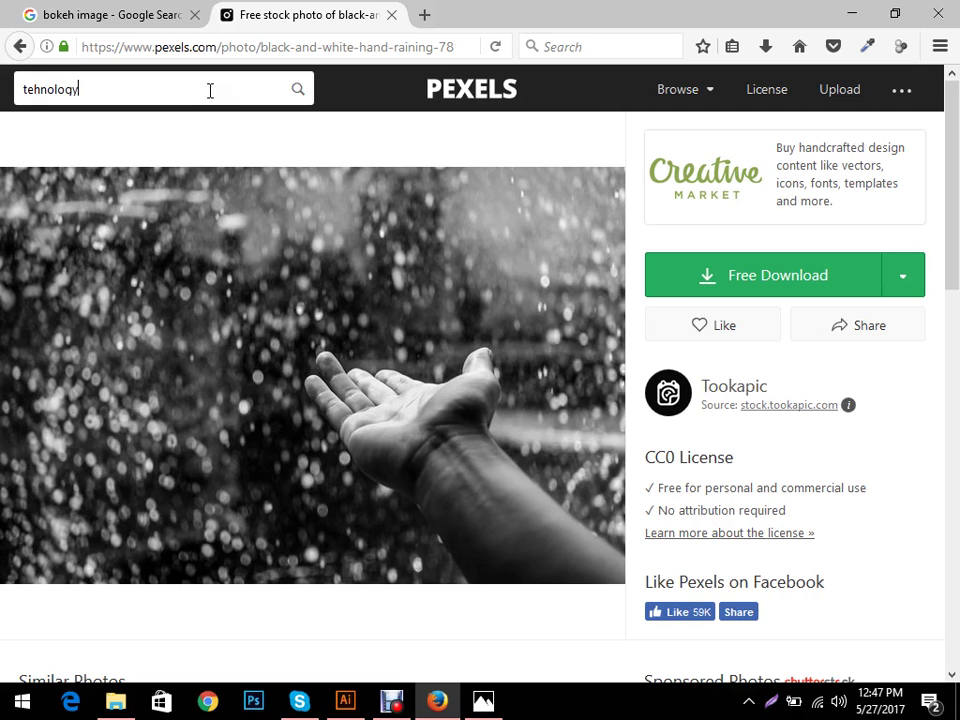
key(Return)
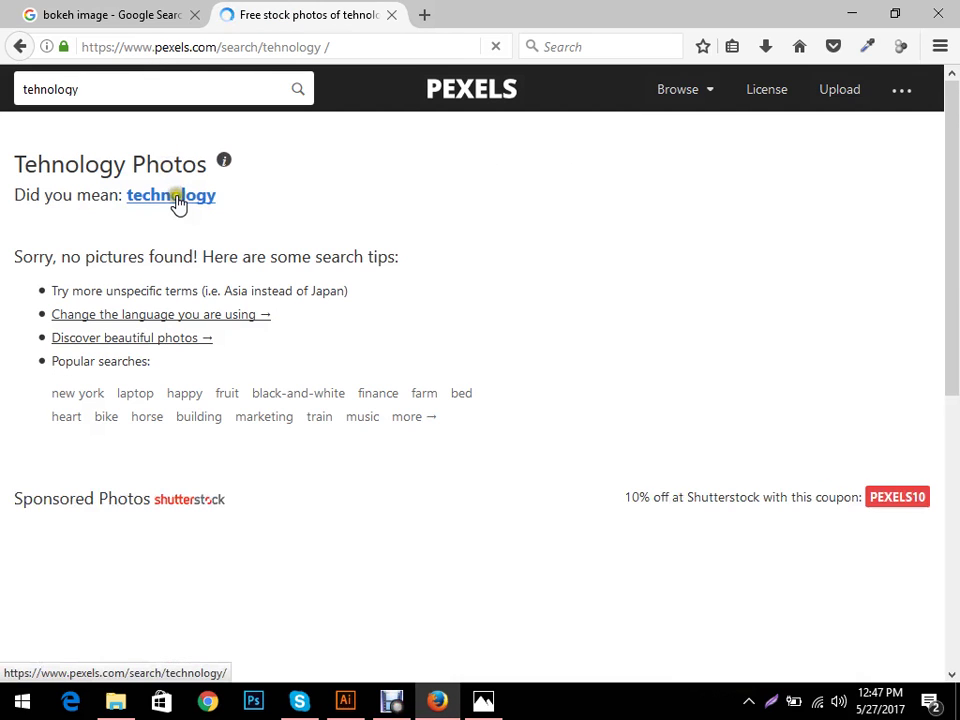
- Correct the photo search to "technology" and browse the results for a suitable header photo
click(176, 196)
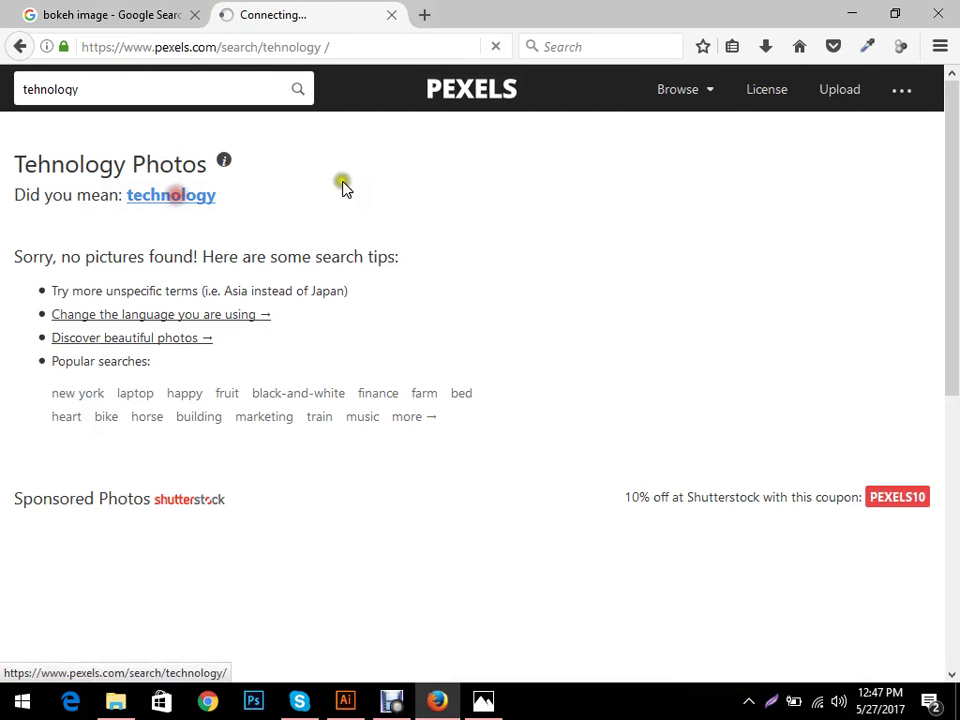
scroll(585, 206, down, 3)
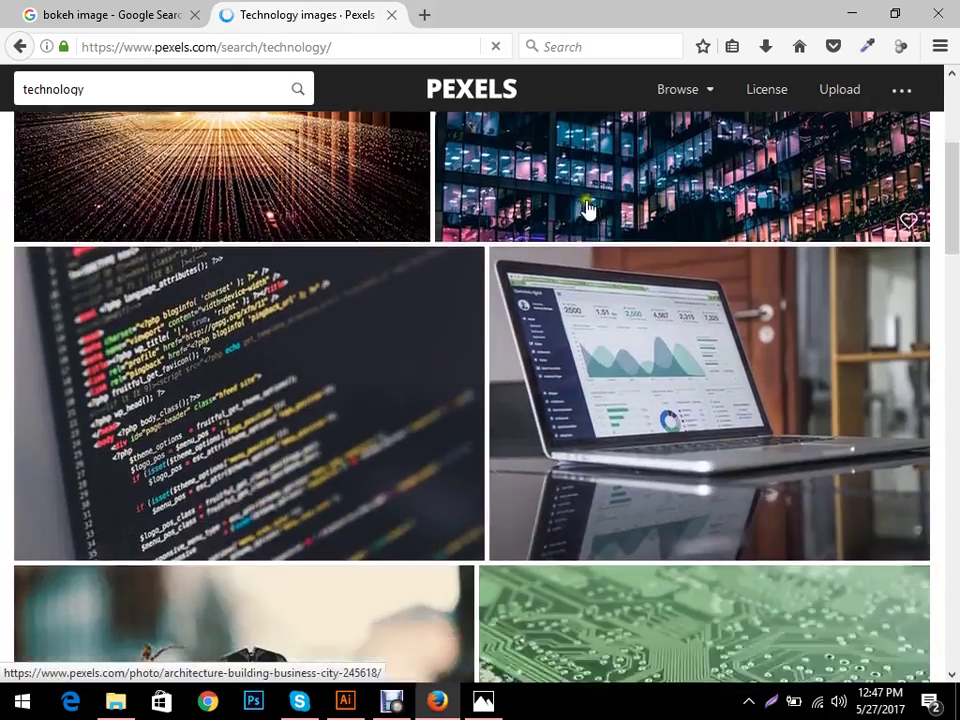
scroll(587, 207, down, 5)
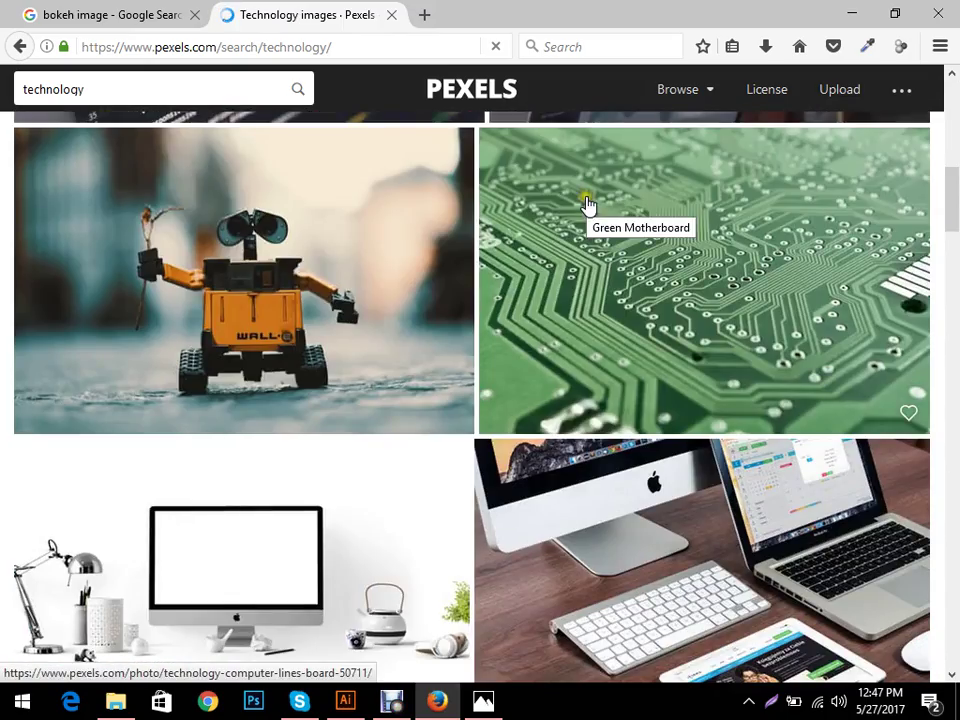
scroll(600, 230, down, 8)
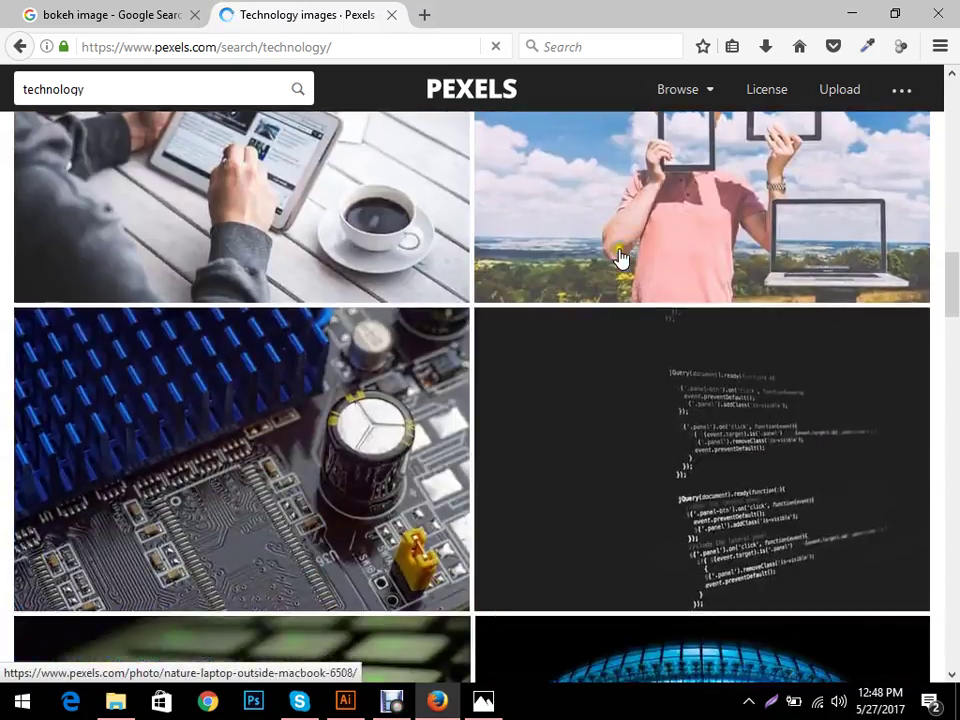
scroll(620, 258, down, 9)
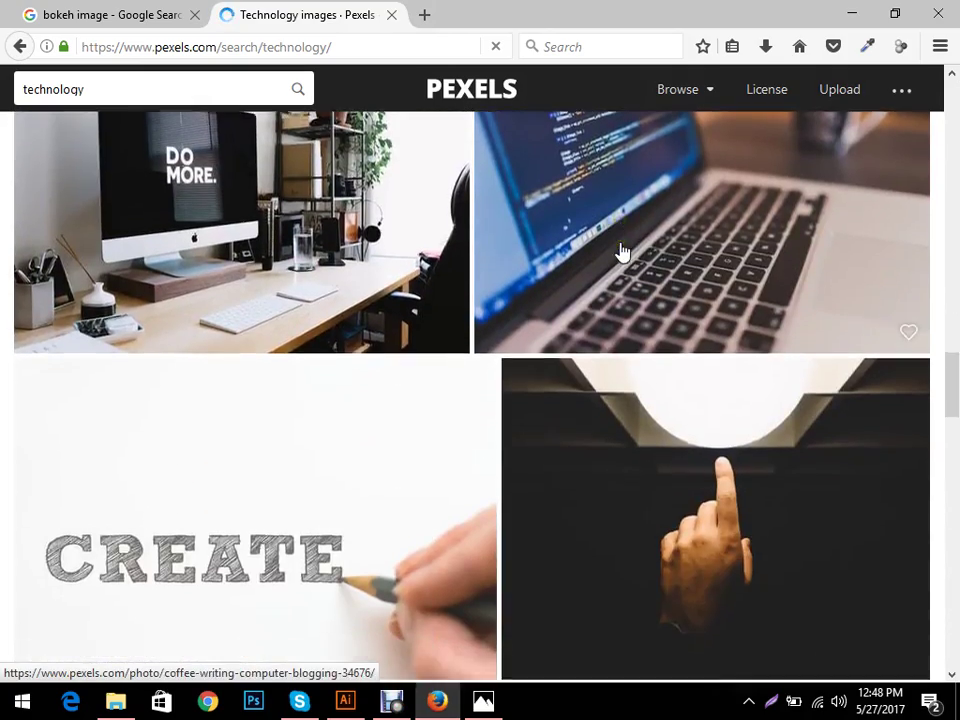
scroll(620, 252, down, 3)
scroll(620, 252, up, 1)
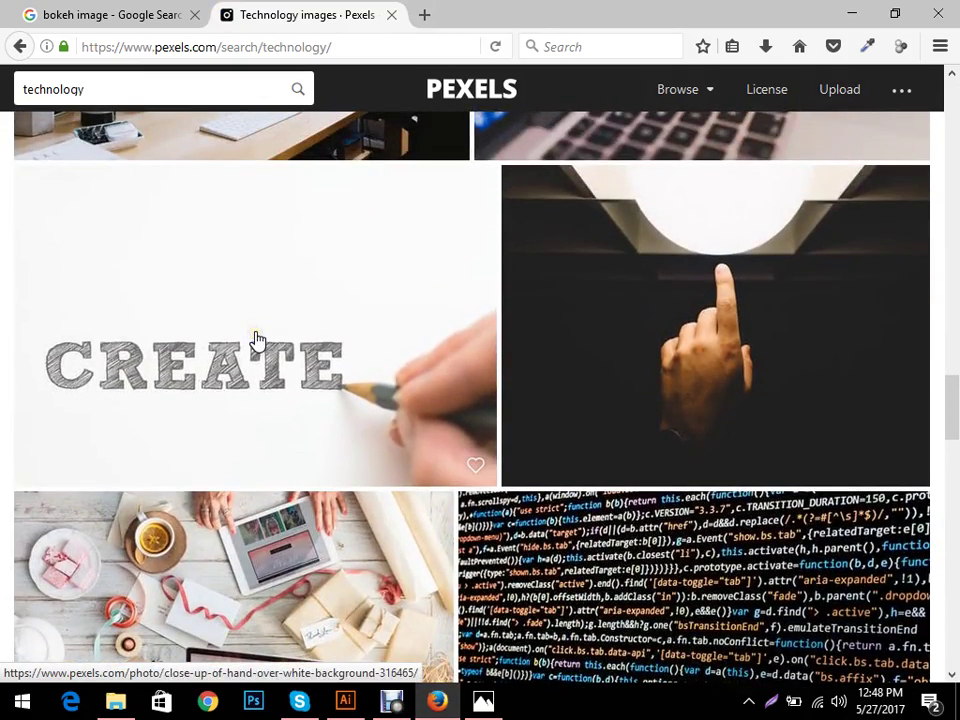
- Check the page and similar photos of the finger touching a lamp, and return to the technology results
click(256, 338)
click(14, 46)
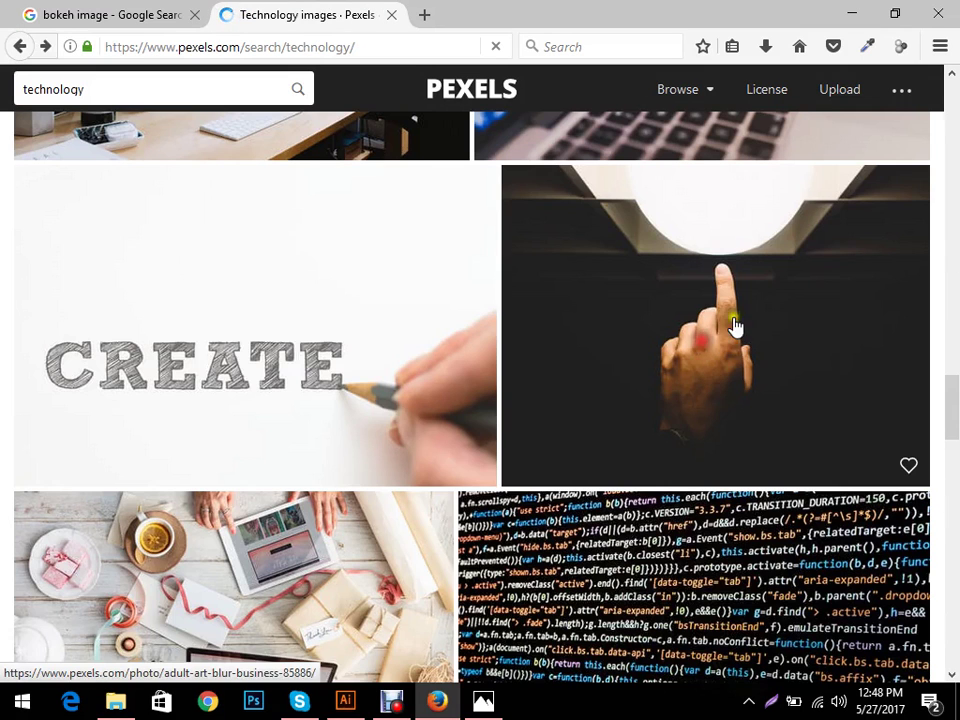
click(750, 296)
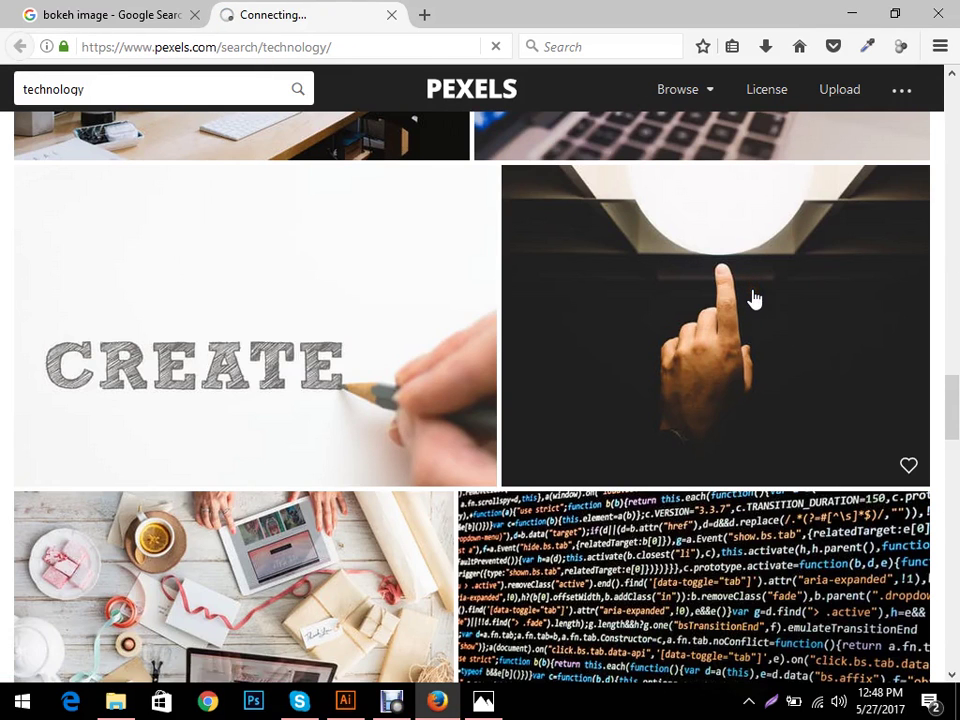
scroll(400, 292, down, 4)
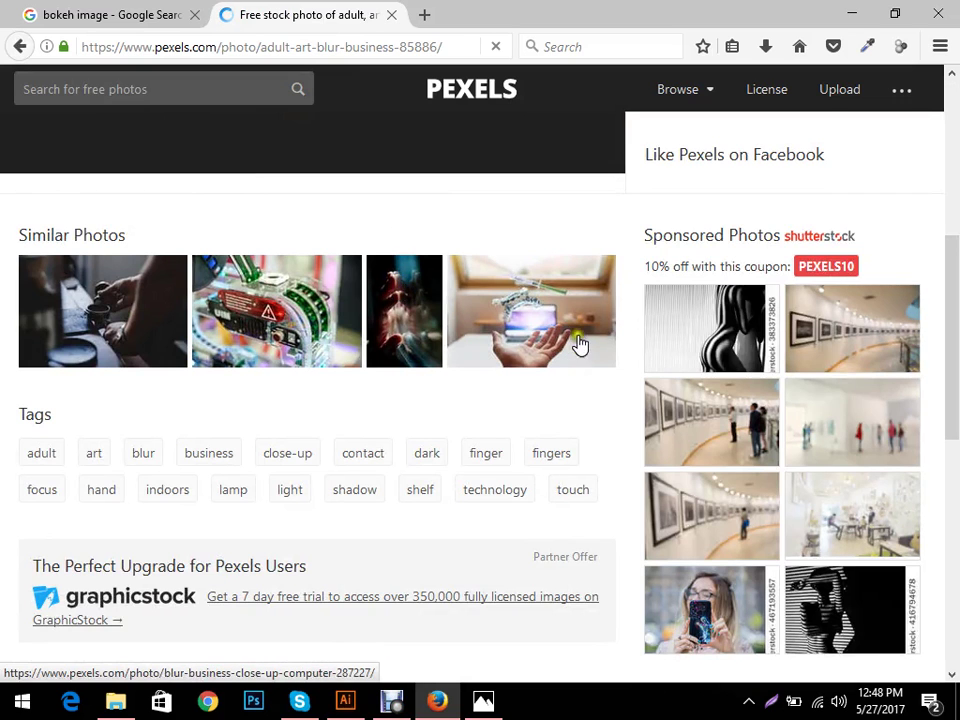
scroll(400, 320, up, 4)
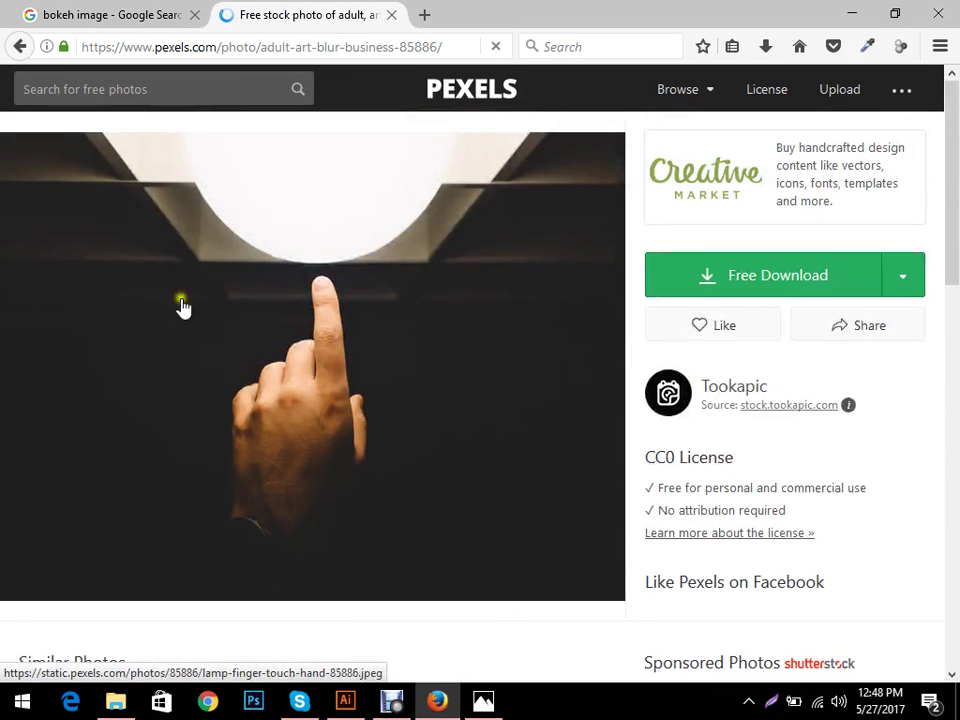
click(20, 46)
- Browse further through the technology results, open the dark photo of hands holding a phone and show its download sizes
scroll(465, 312, down, 8)
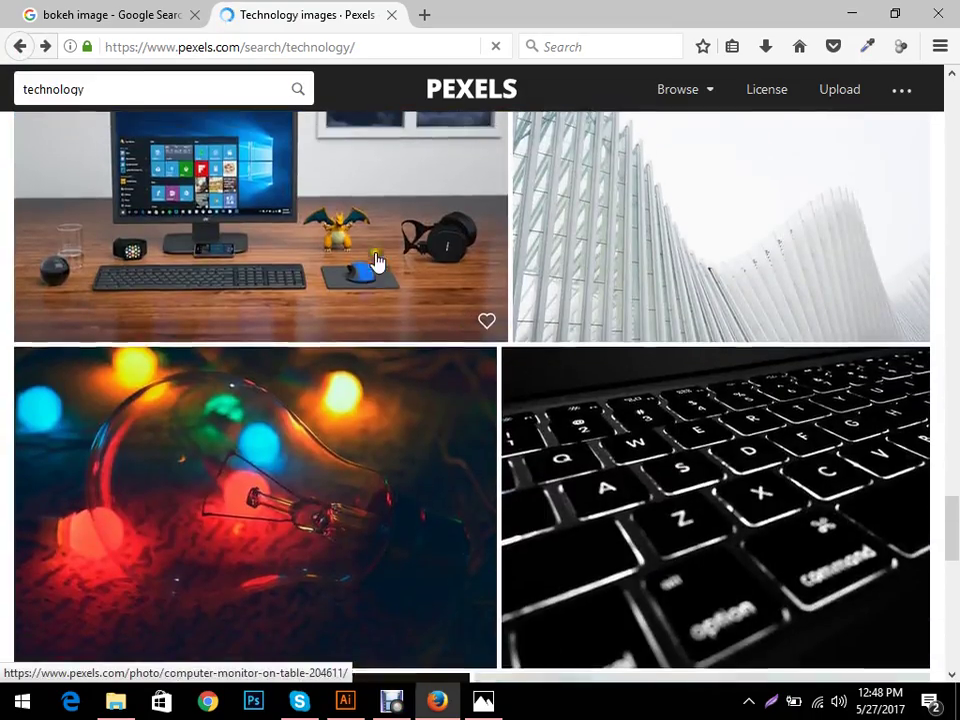
scroll(377, 261, up, 1)
scroll(377, 262, down, 4)
scroll(380, 262, up, 2)
scroll(380, 263, down, 4)
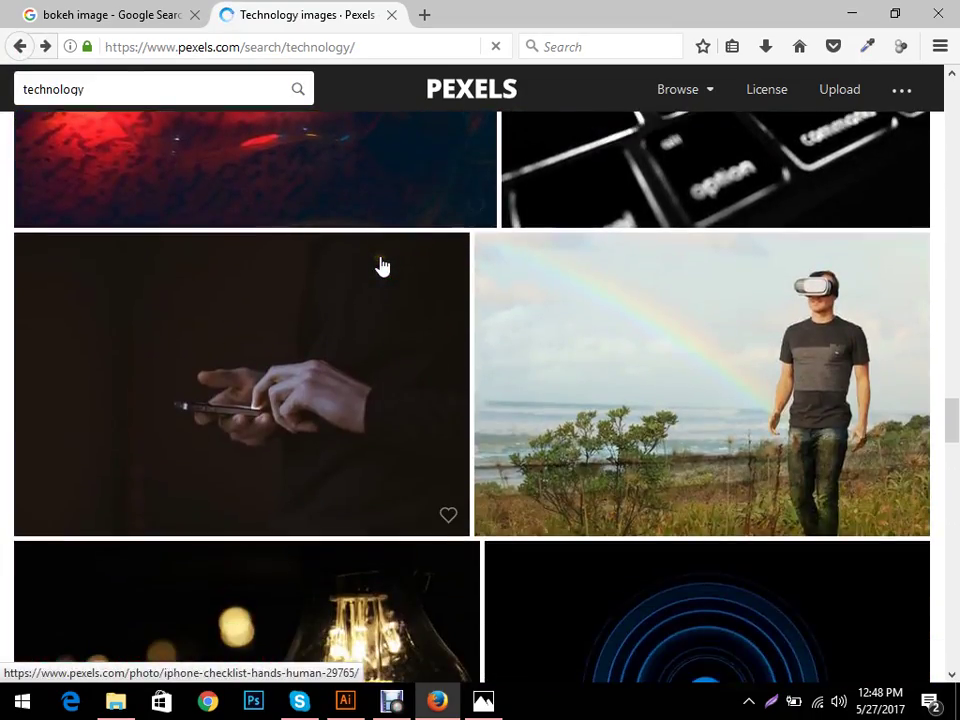
click(317, 274)
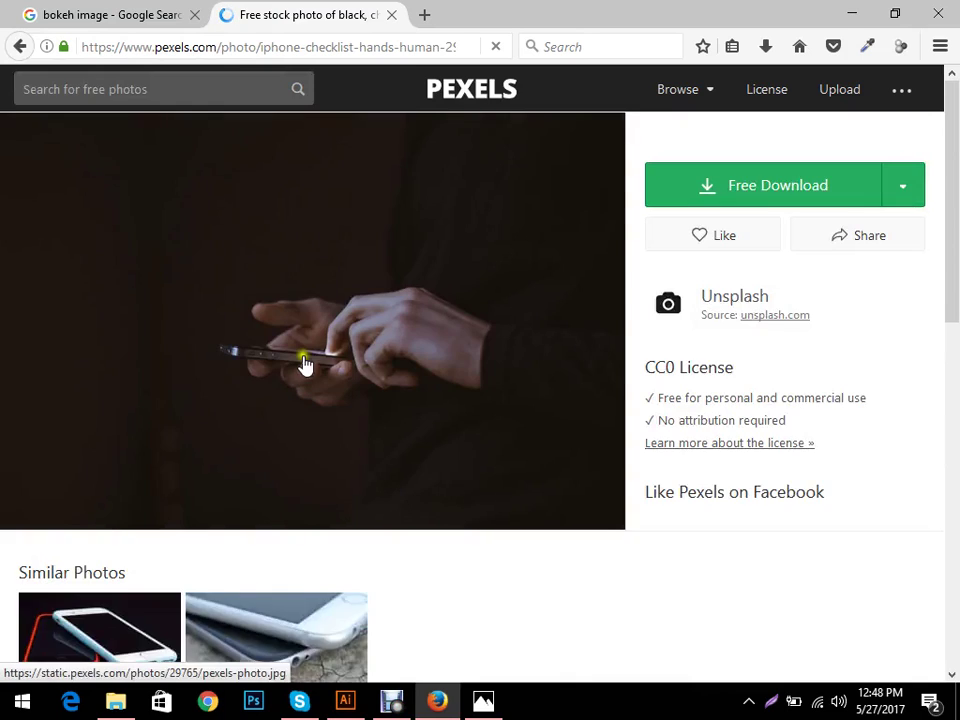
click(915, 276)
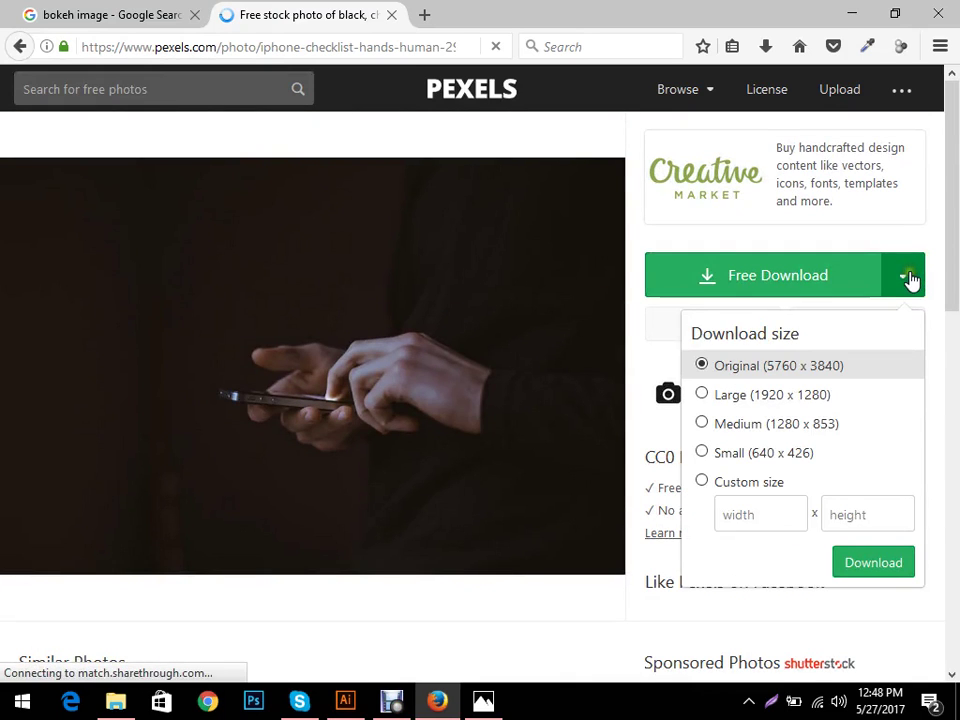
- Open the phone photo at full size in its own tab and copy the image
click(322, 298)
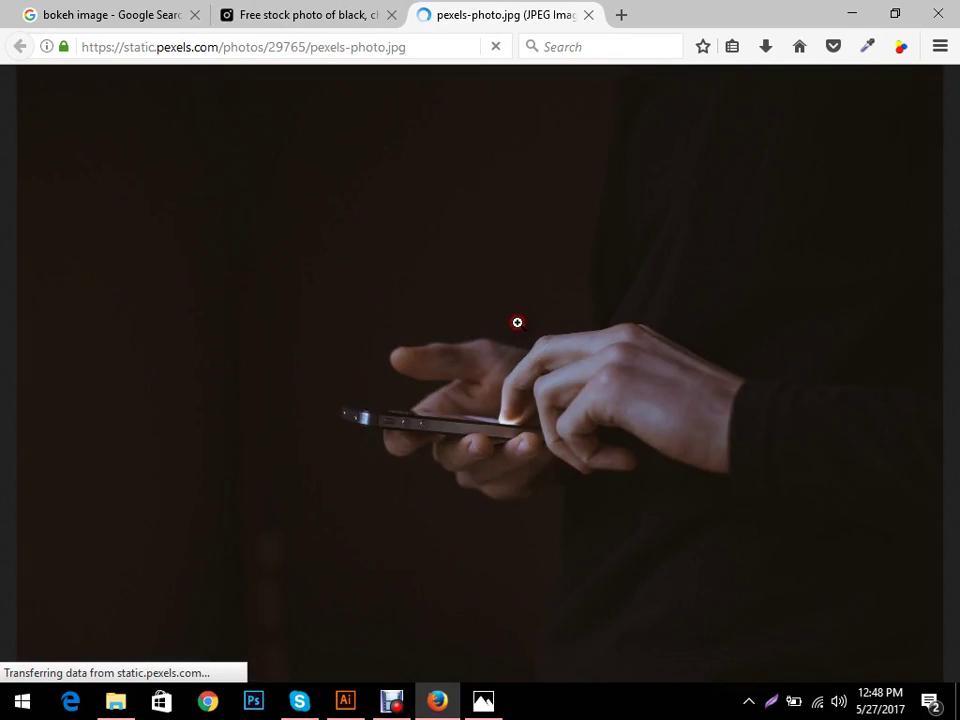
click(517, 322)
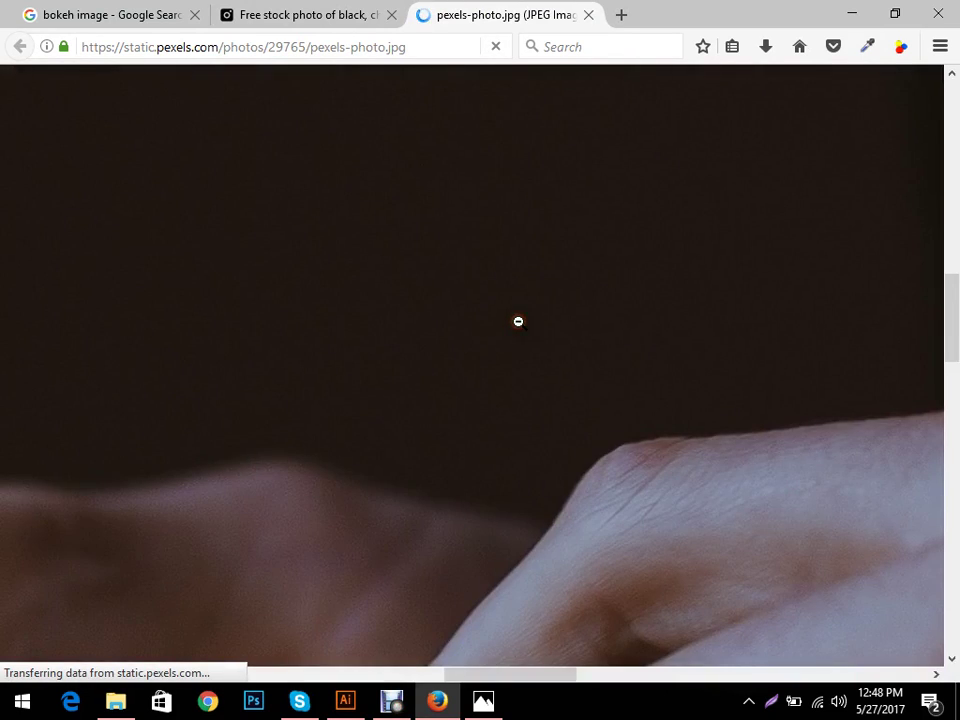
right_click(495, 222)
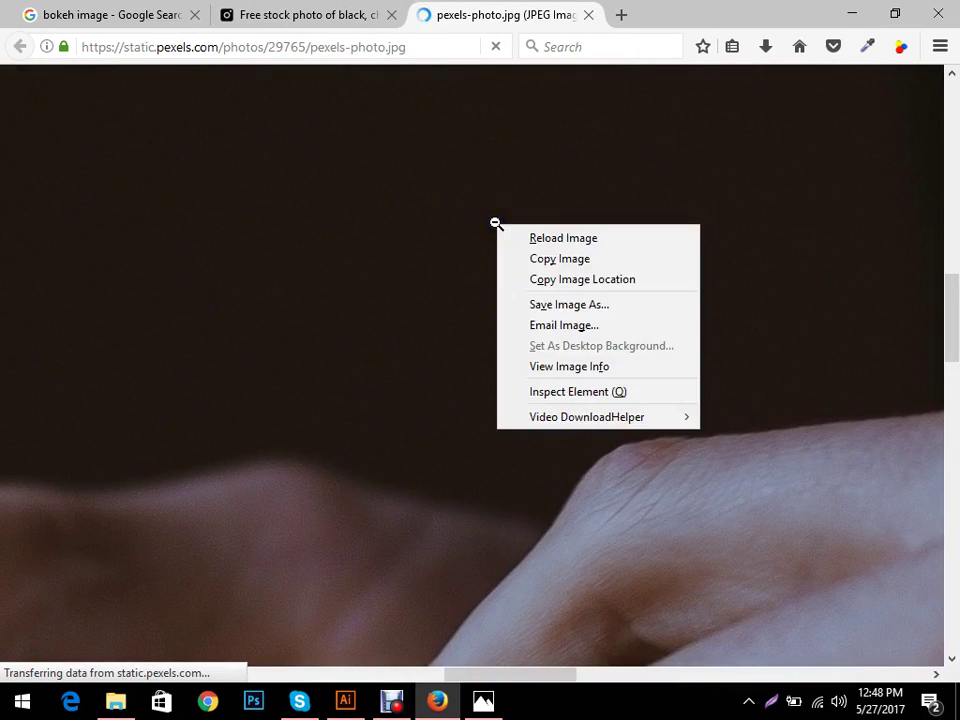
click(543, 259)
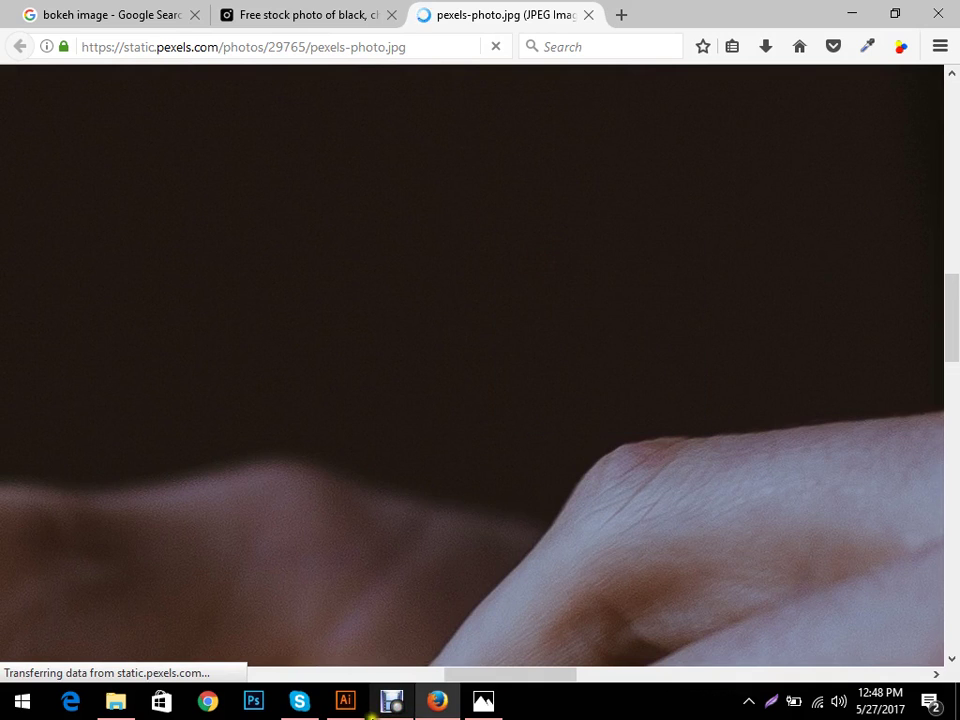
- Switch to Illustrator and paste the copied phone photo into the flyer document
click(350, 702)
key(ctrl)
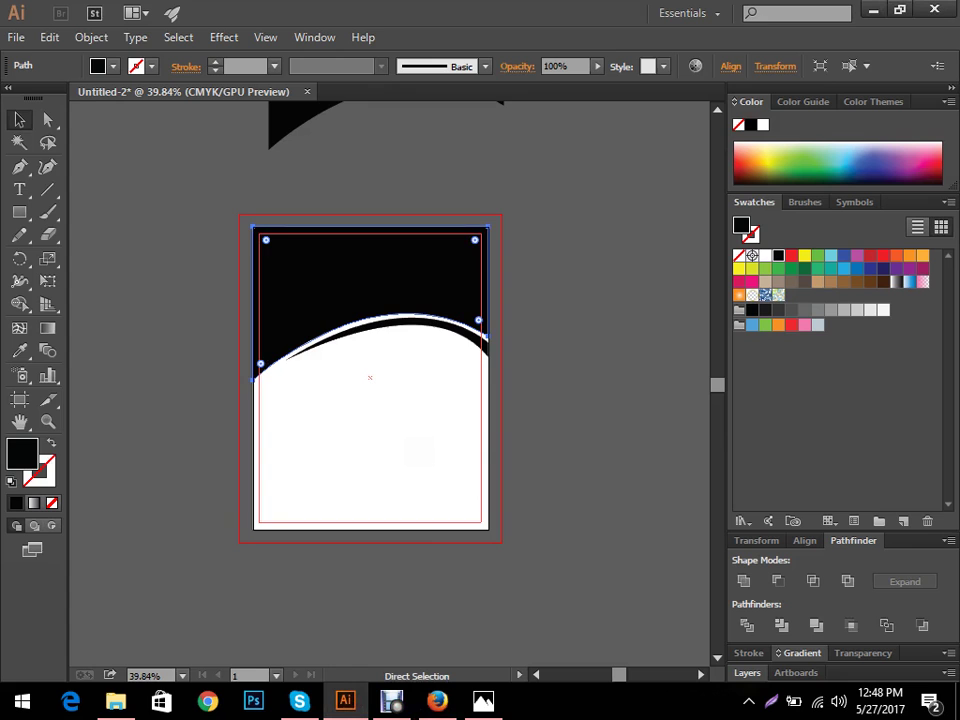
key(ctrl+v)
- Scale the pasted photo down proportionally to about twice the artboard's width and deselect it
ctrl+alt+click(433, 392)
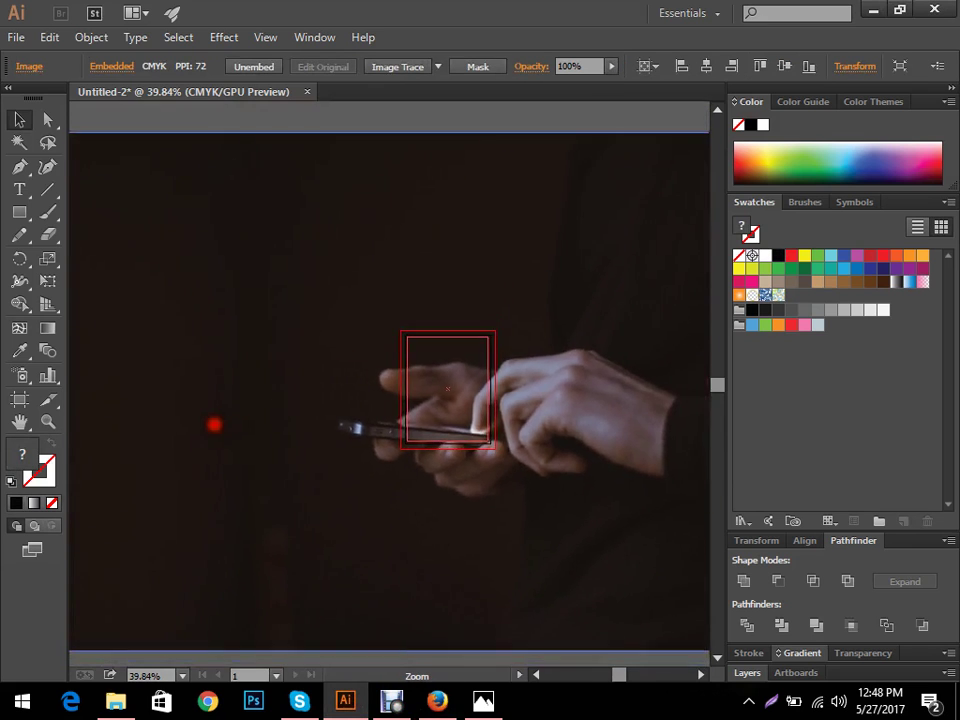
drag(492, 390, 351, 420)
drag(527, 413, 422, 439)
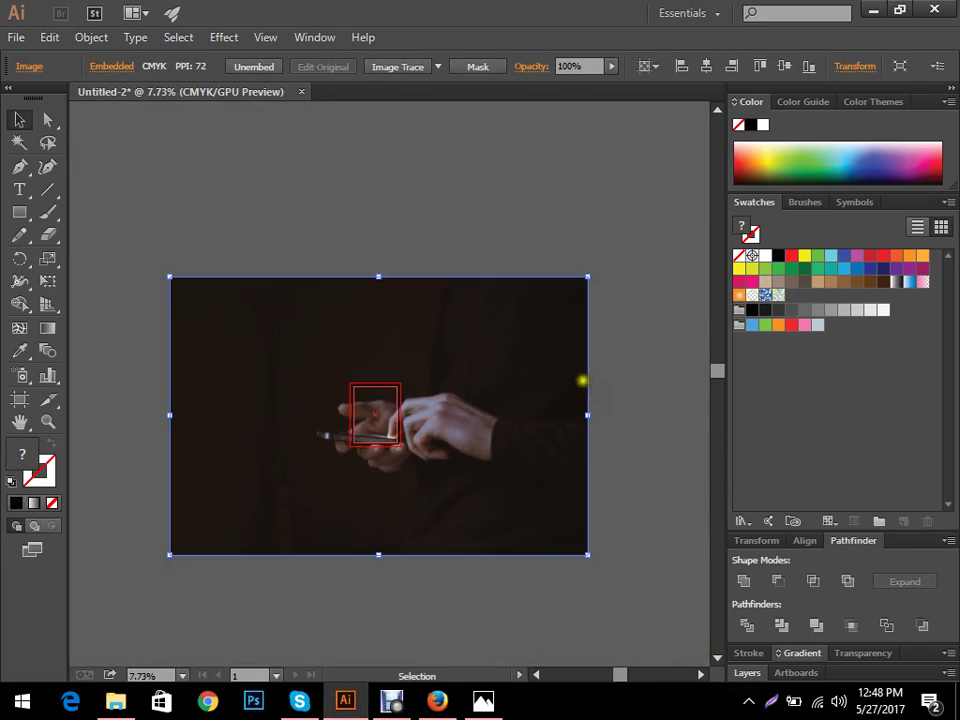
click(634, 372)
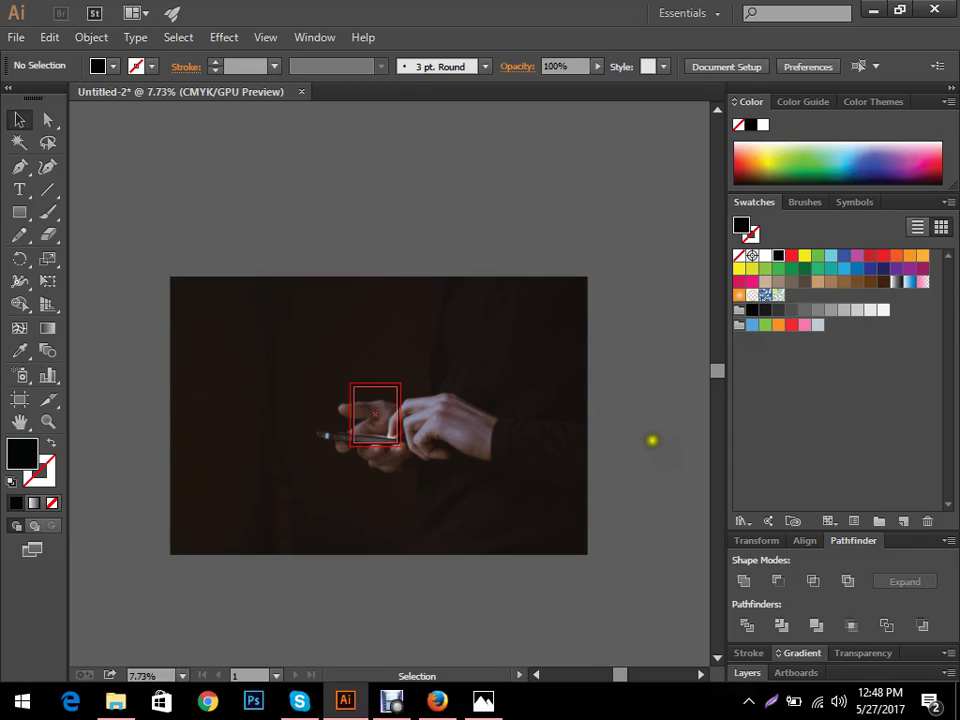
drag(651, 440, 510, 372)
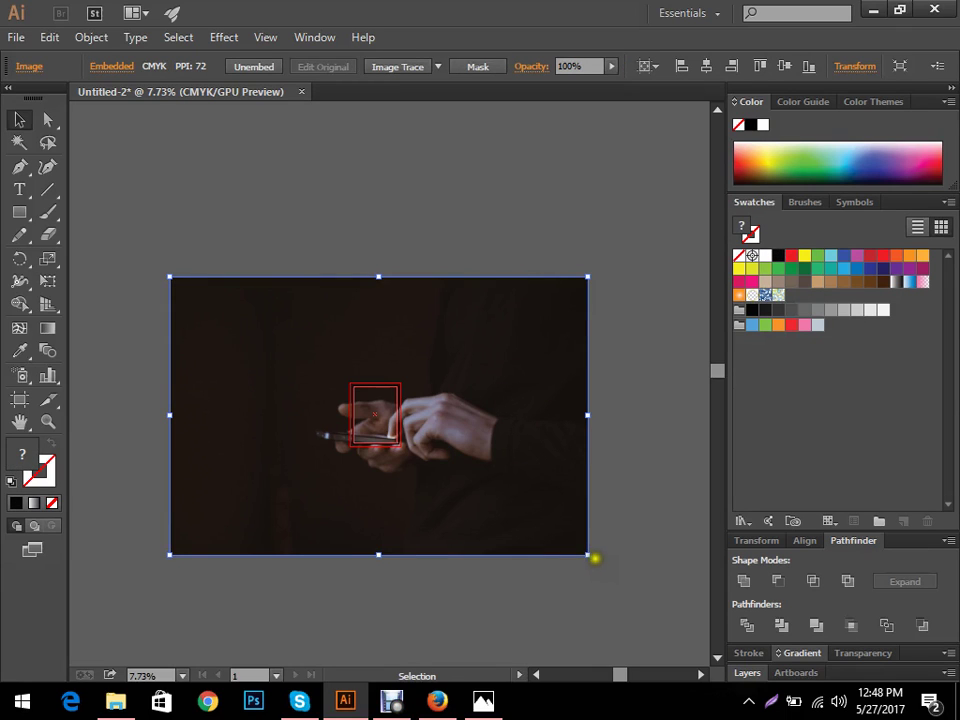
drag(588, 554, 427, 450)
click(547, 472)
- Move the photo up over the upper part of the artboard and scale it down until slightly wider than the page
ctrl+click(313, 396)
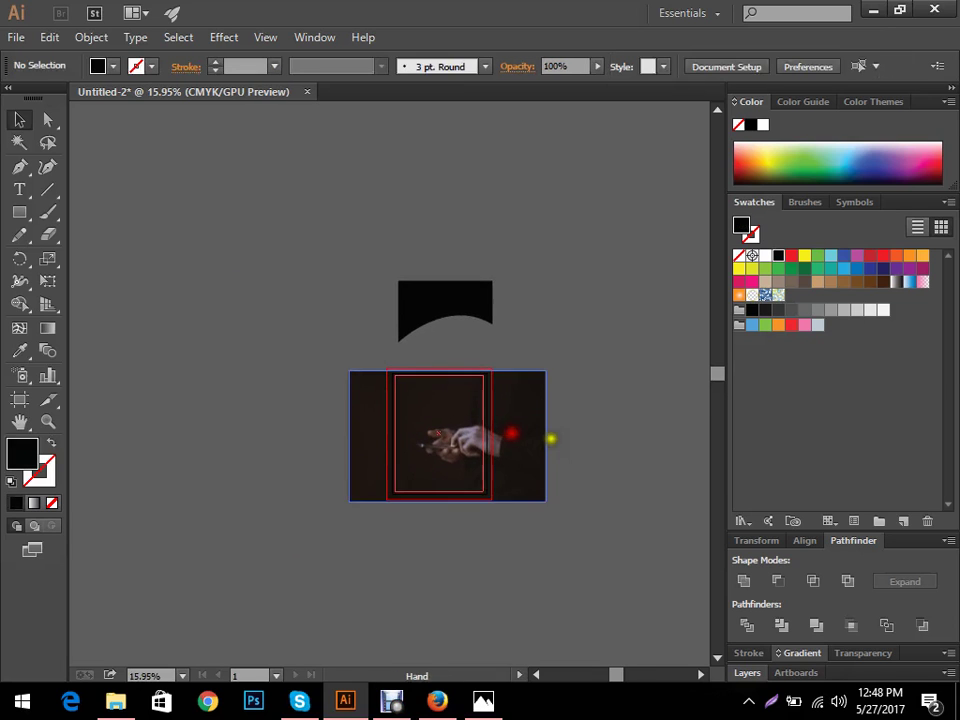
drag(551, 439, 455, 424)
ctrl+click(373, 415)
drag(515, 476, 490, 400)
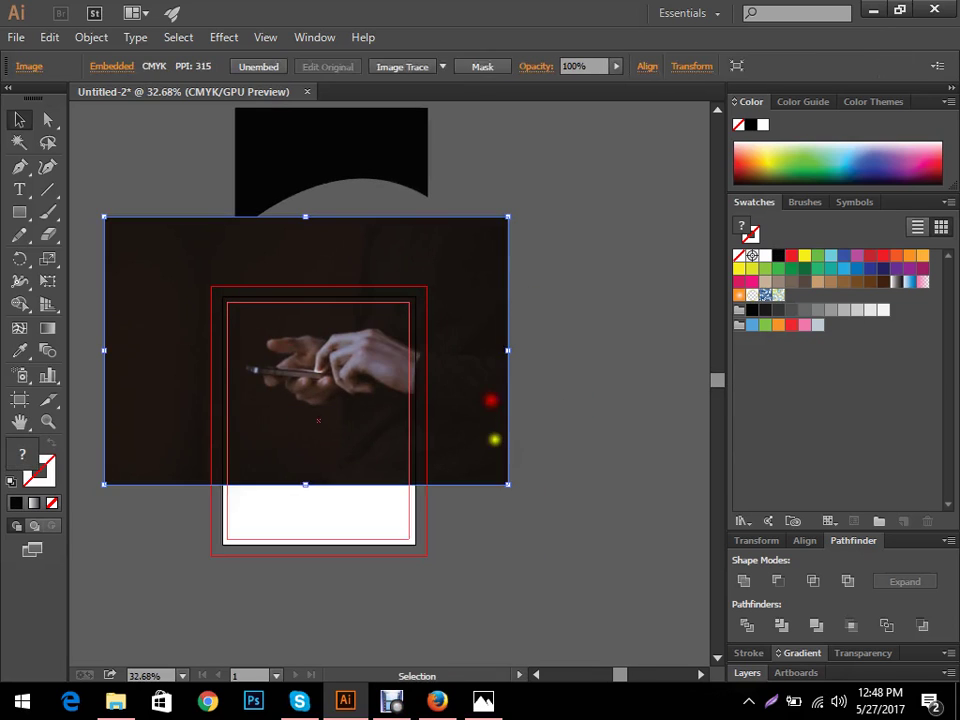
drag(509, 487, 467, 437)
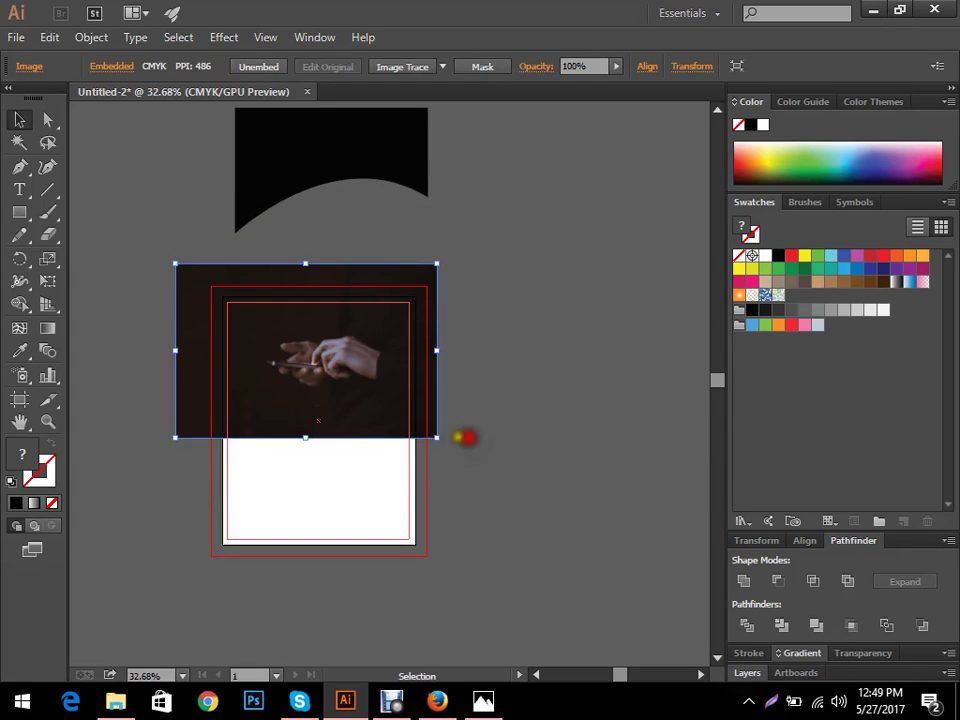
drag(175, 437, 197, 422)
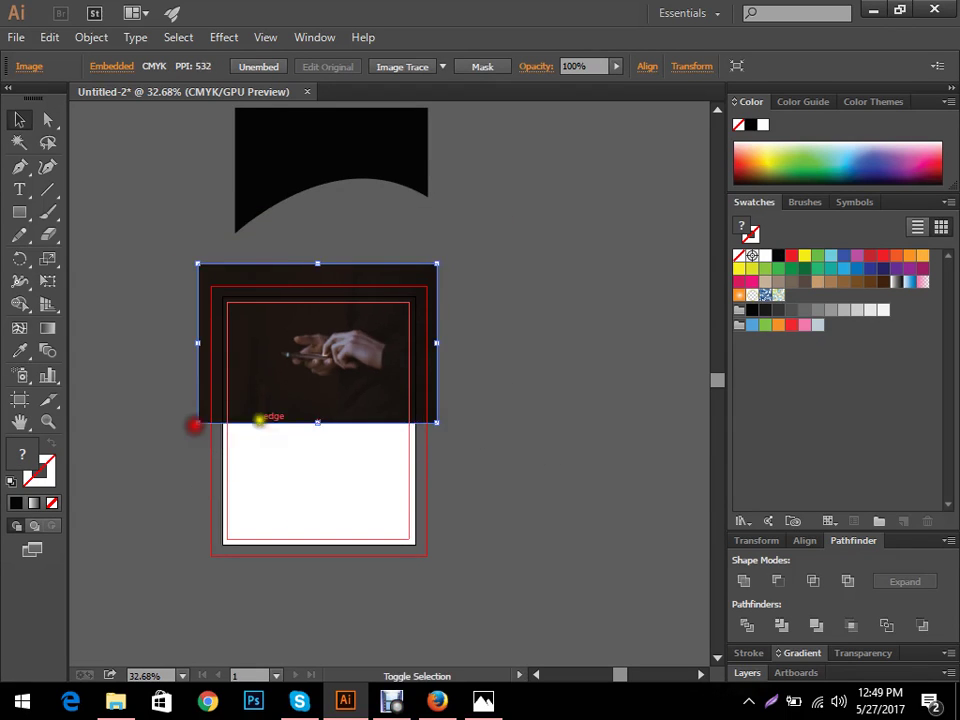
- Select only the header shape beneath the photo on the artboard and bring it to the front
click(530, 383)
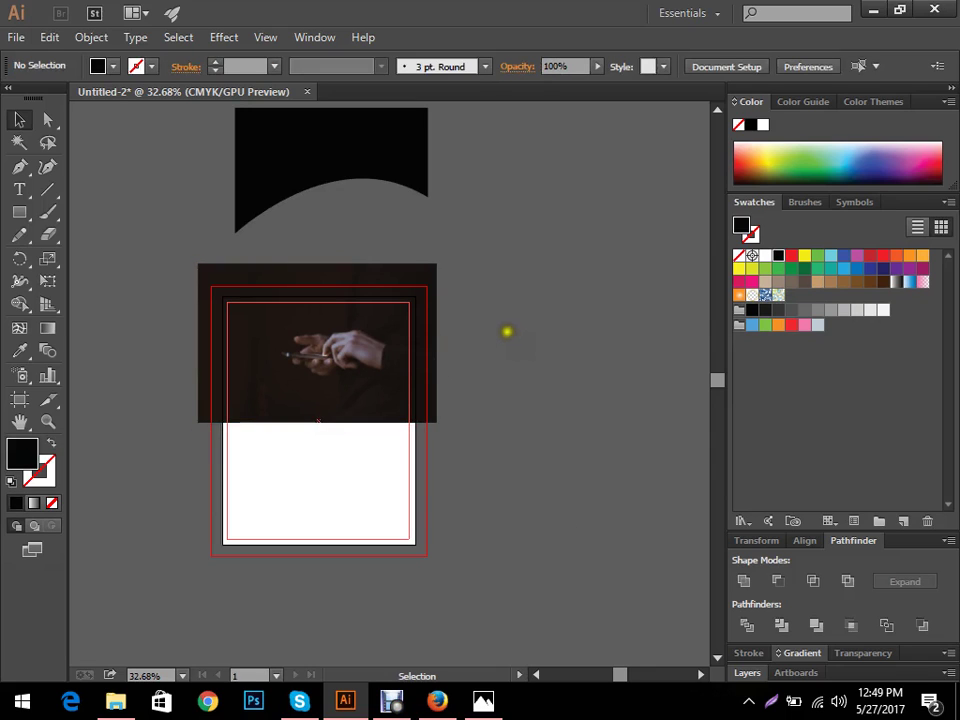
drag(330, 216, 353, 358)
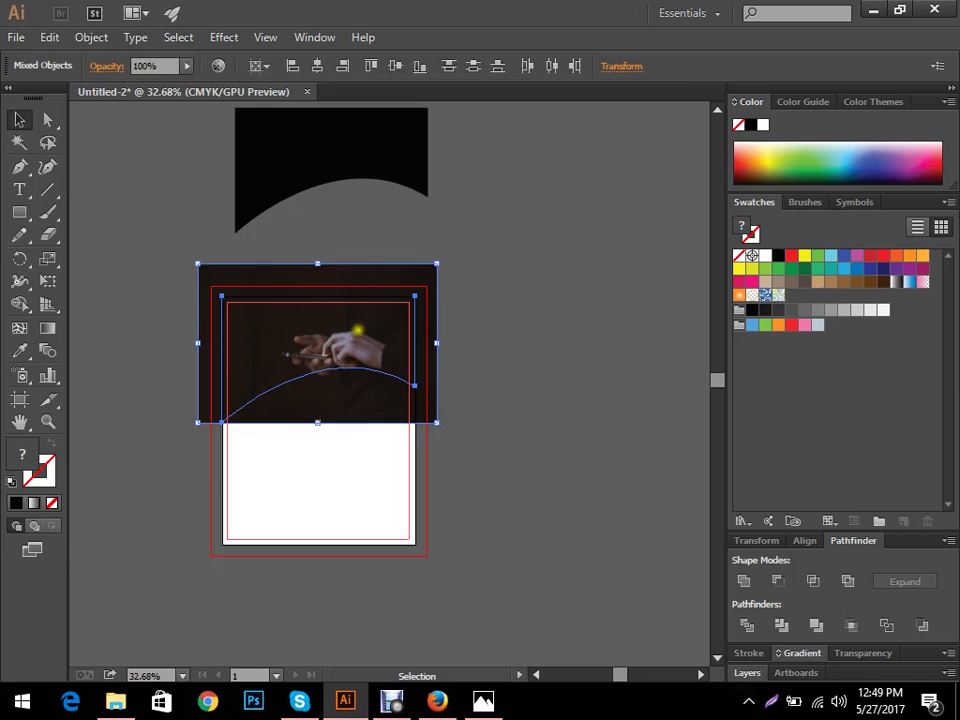
click(599, 317)
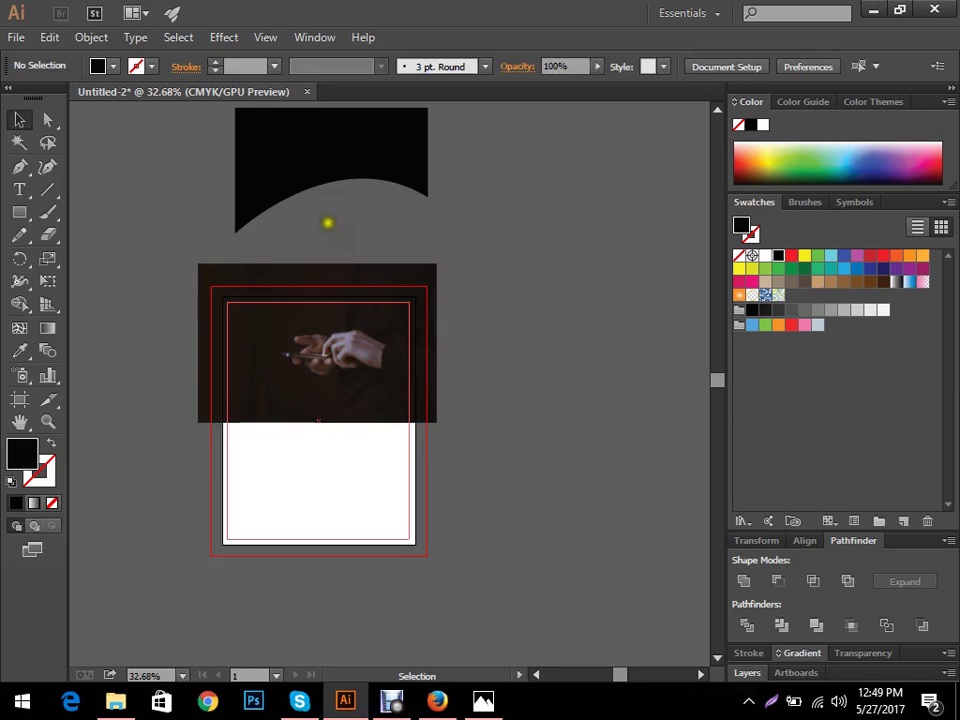
drag(328, 222, 356, 368)
shift+click(362, 274)
right_click(341, 322)
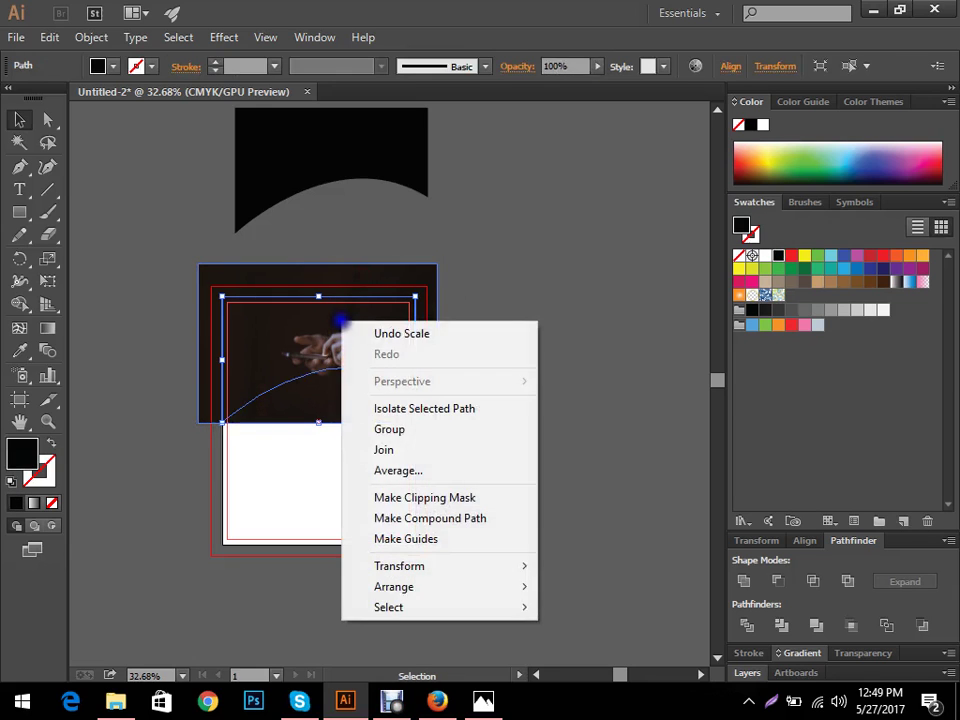
mouse_move(392, 586)
click(553, 578)
click(595, 434)
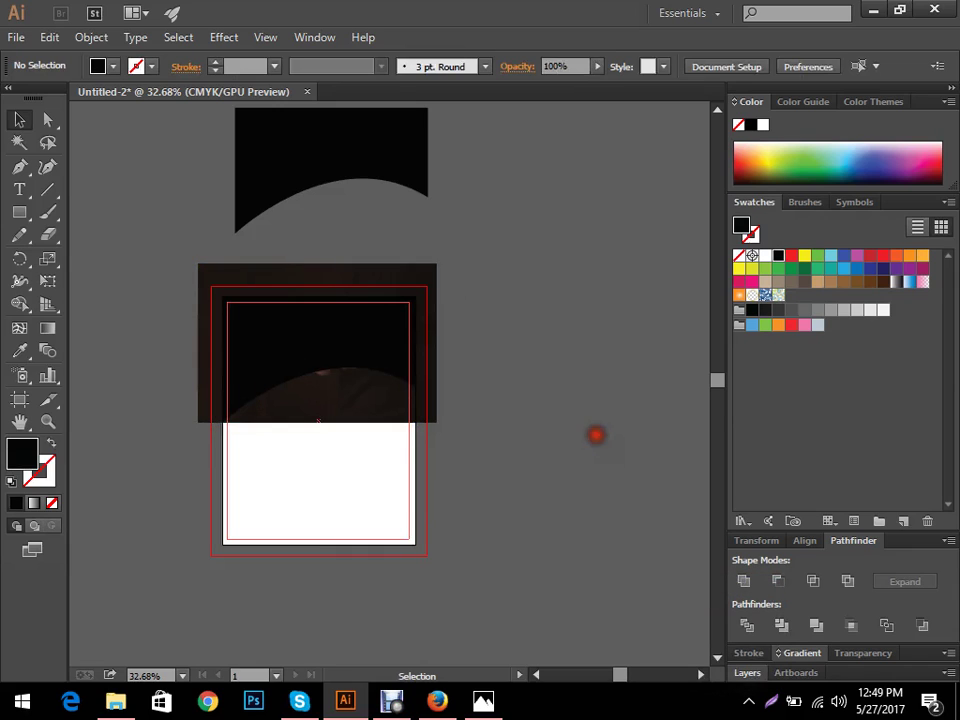
- Shrink the photo slightly and move it down so it spans the whole header shape, leaving nothing selected
click(420, 408)
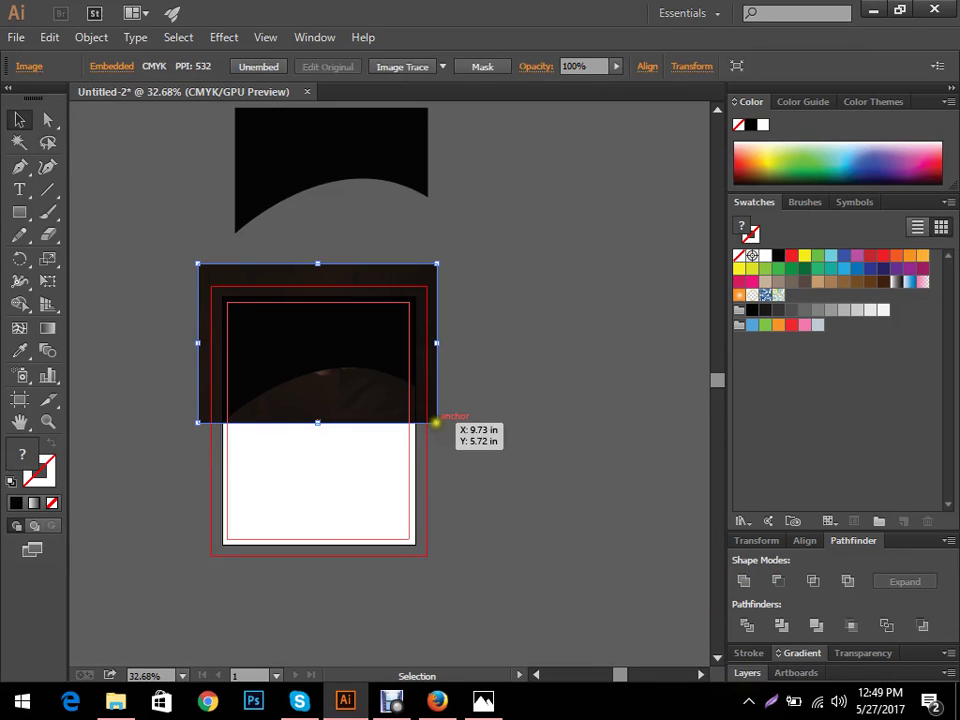
mouse_move(435, 421)
mouse_down()
mouse_move(425, 413)
mouse_move(493, 429)
mouse_move(454, 426)
mouse_move(454, 418)
mouse_up()
click(476, 431)
scroll(362, 375, up, 2)
click(570, 396)
click(378, 430)
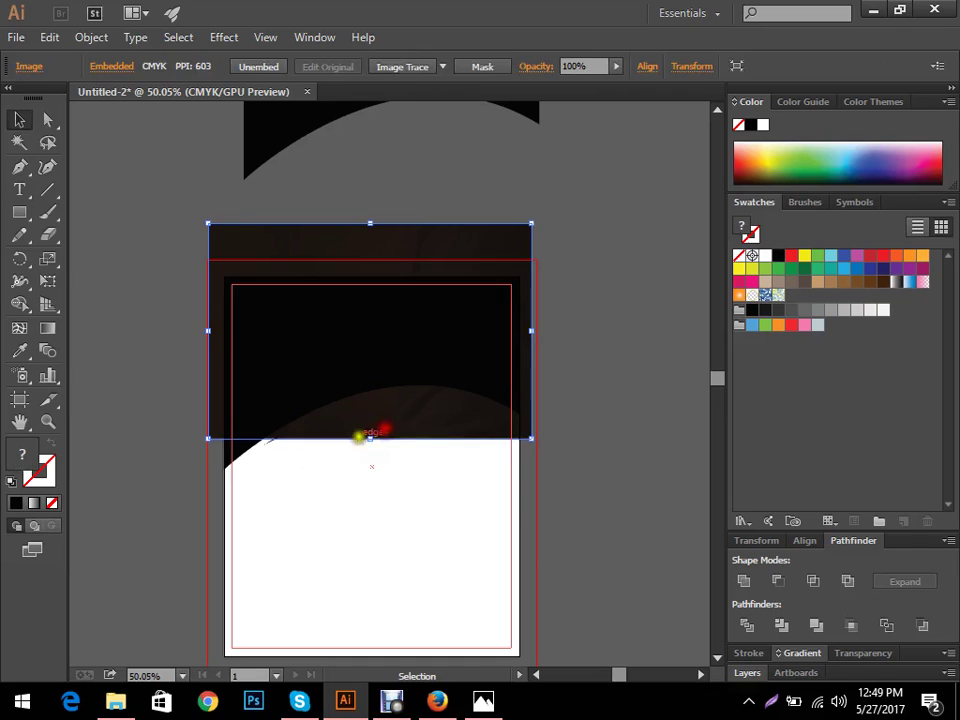
click(383, 456)
drag(401, 427, 399, 460)
click(590, 389)
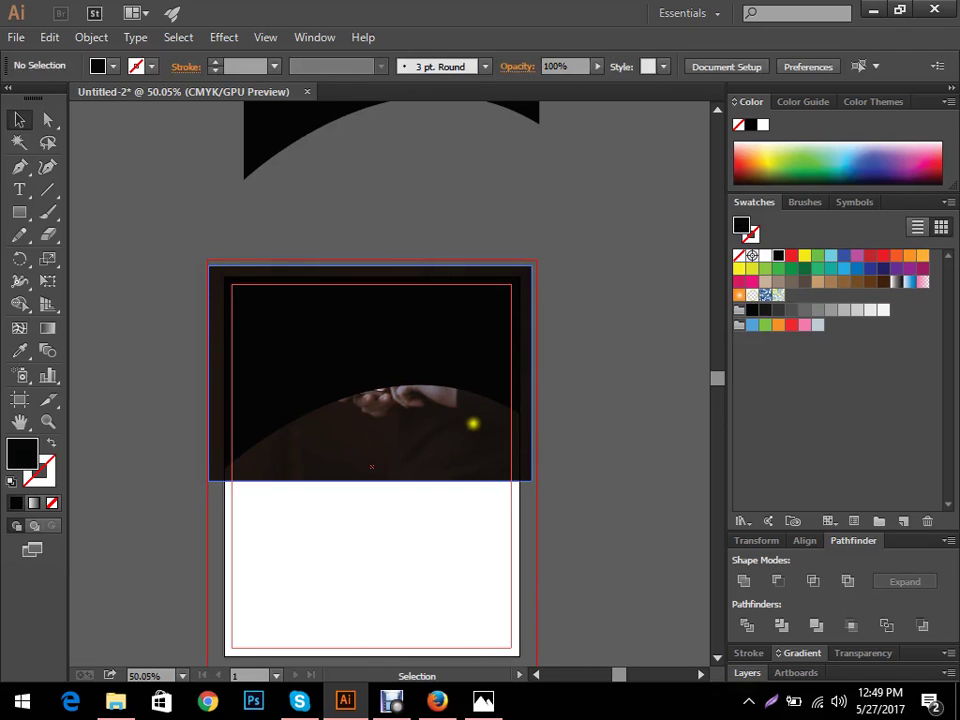
- Enlarge the photo proportionally until it extends well past both sides and the top of the artboard, then shift it up slightly
click(408, 439)
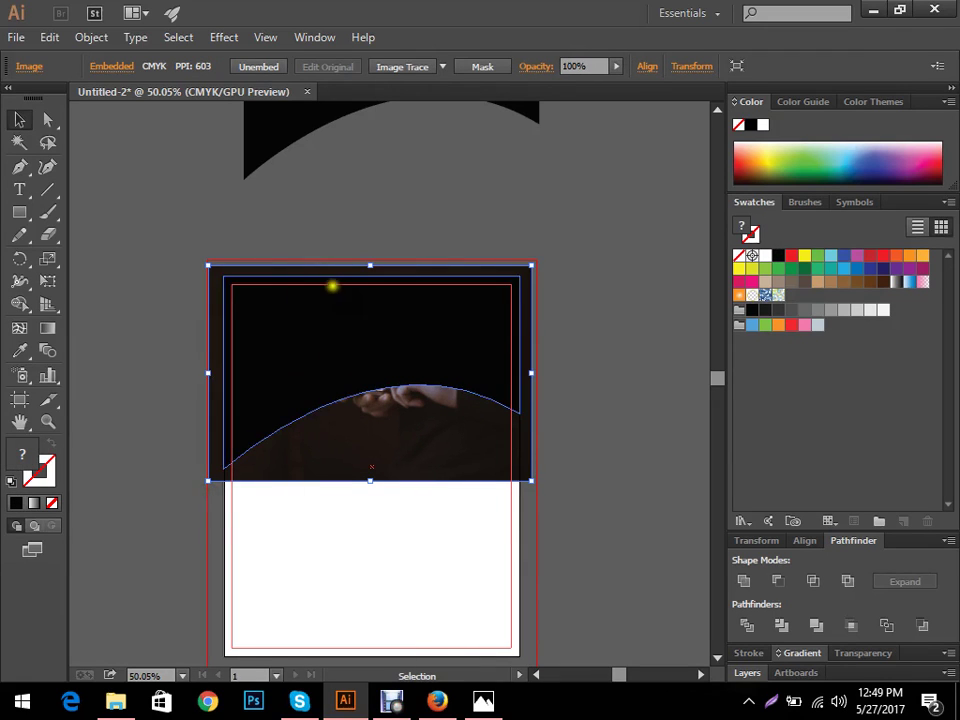
drag(208, 265, 159, 156)
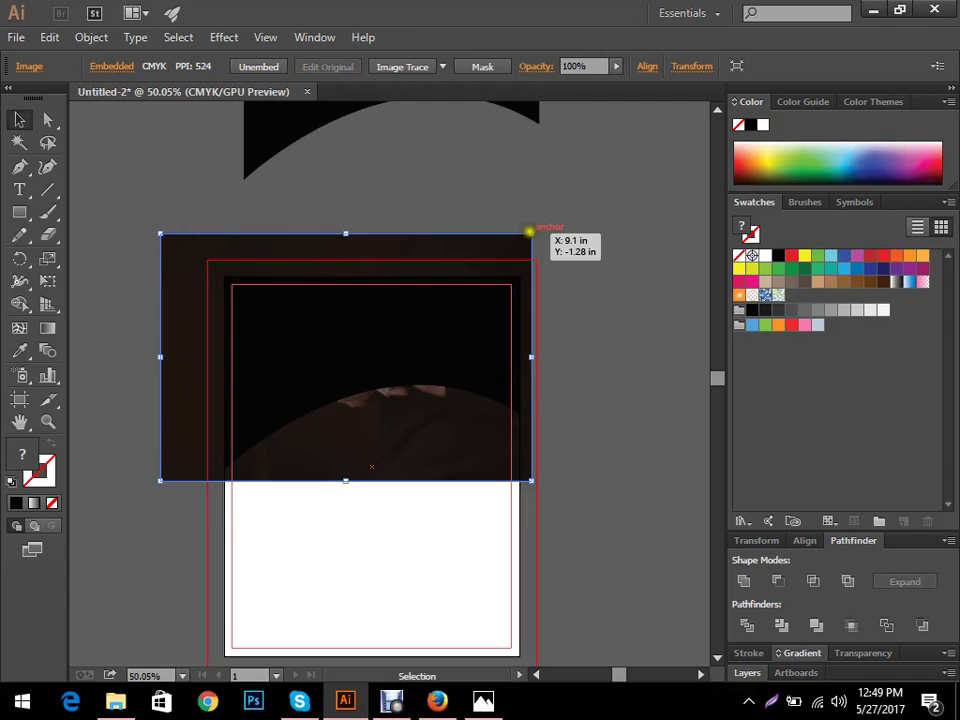
drag(530, 233, 575, 162)
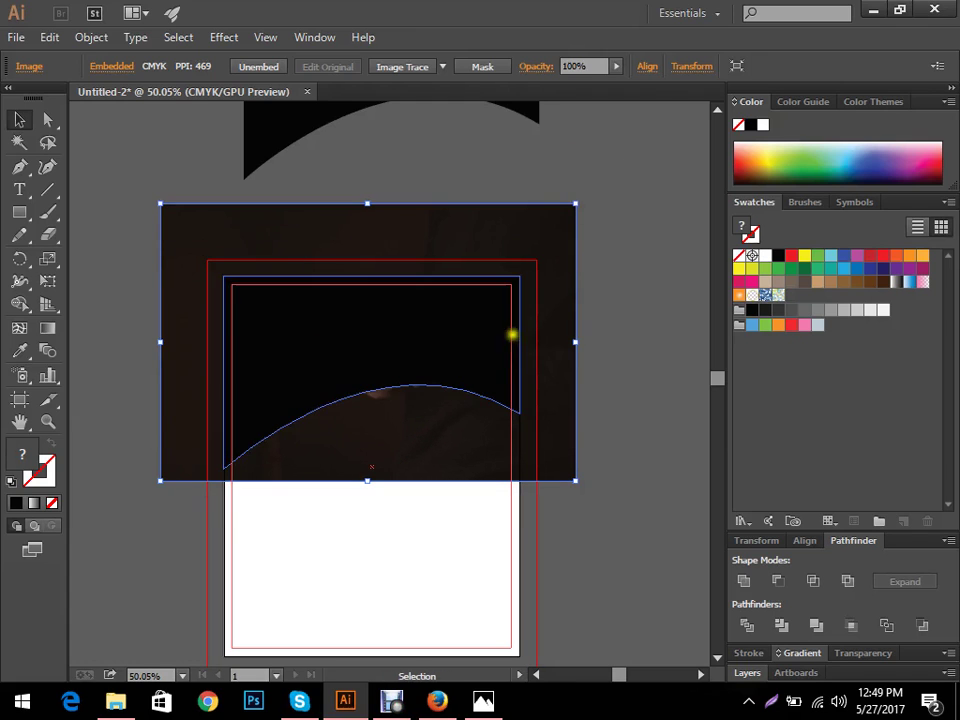
drag(548, 421, 549, 411)
click(602, 384)
- Select the photo together with the header shape and make a clipping mask from them, leaving nothing selected
drag(602, 384, 459, 303)
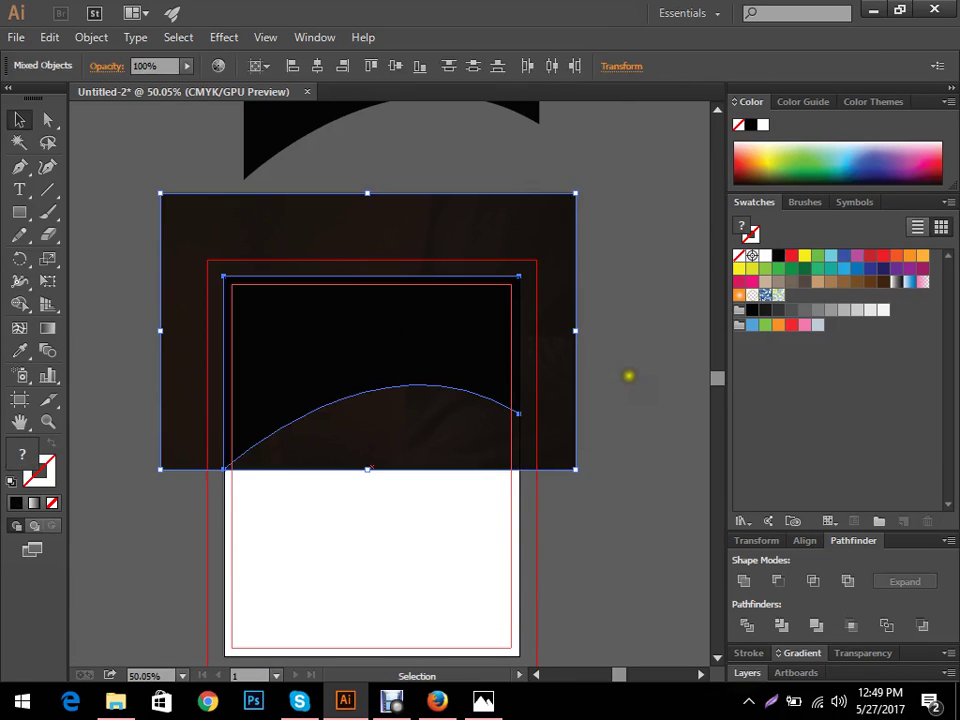
drag(626, 362, 413, 354)
right_click(476, 333)
click(520, 441)
click(626, 388)
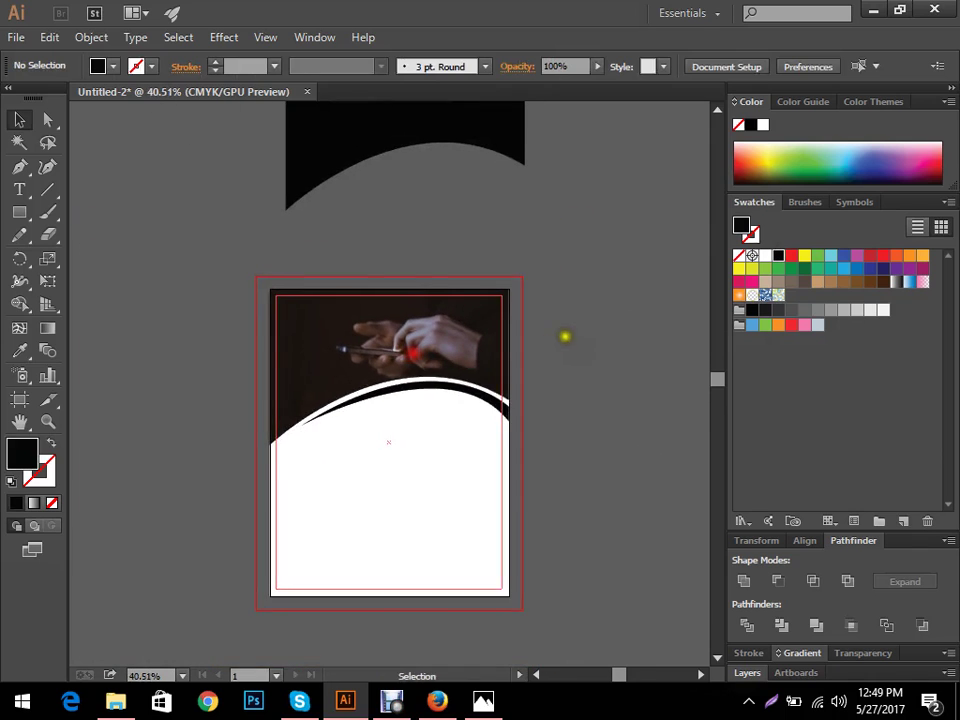
drag(565, 331, 640, 368)
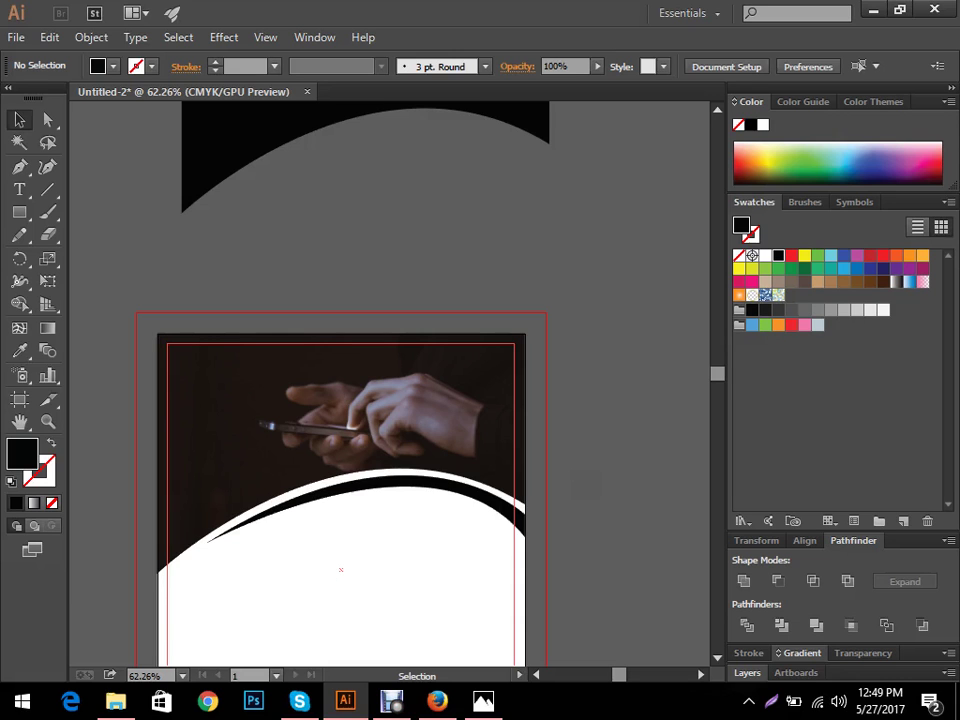
- Move the spare black header shape down onto the artboard, align it to the artboard's left and top edges, and deselect it
drag(646, 323, 298, 392)
drag(495, 189, 497, 374)
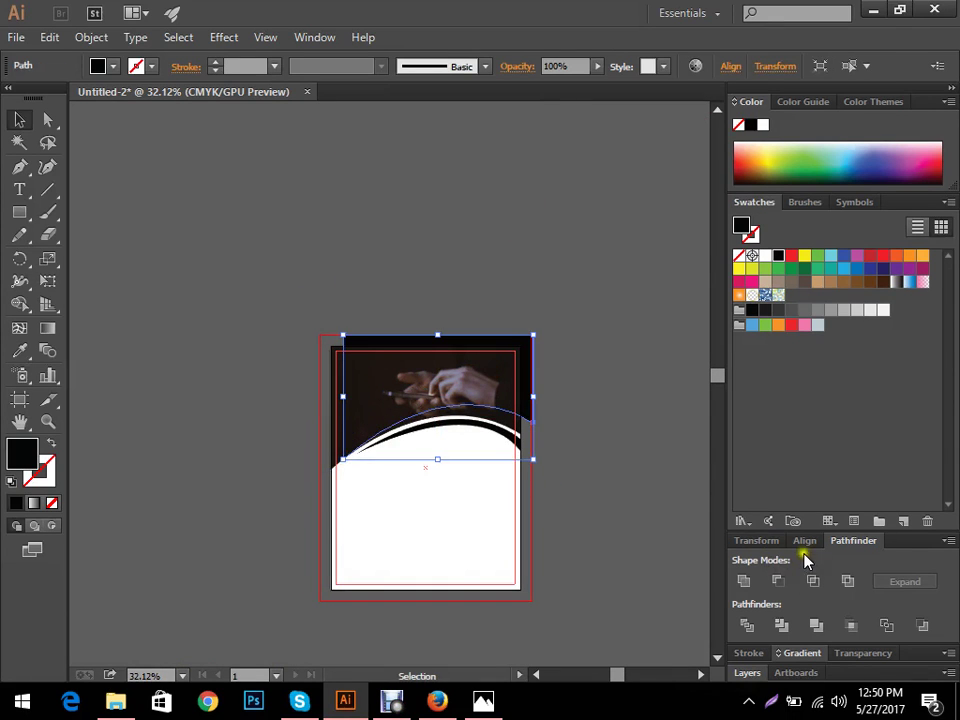
click(805, 540)
click(743, 524)
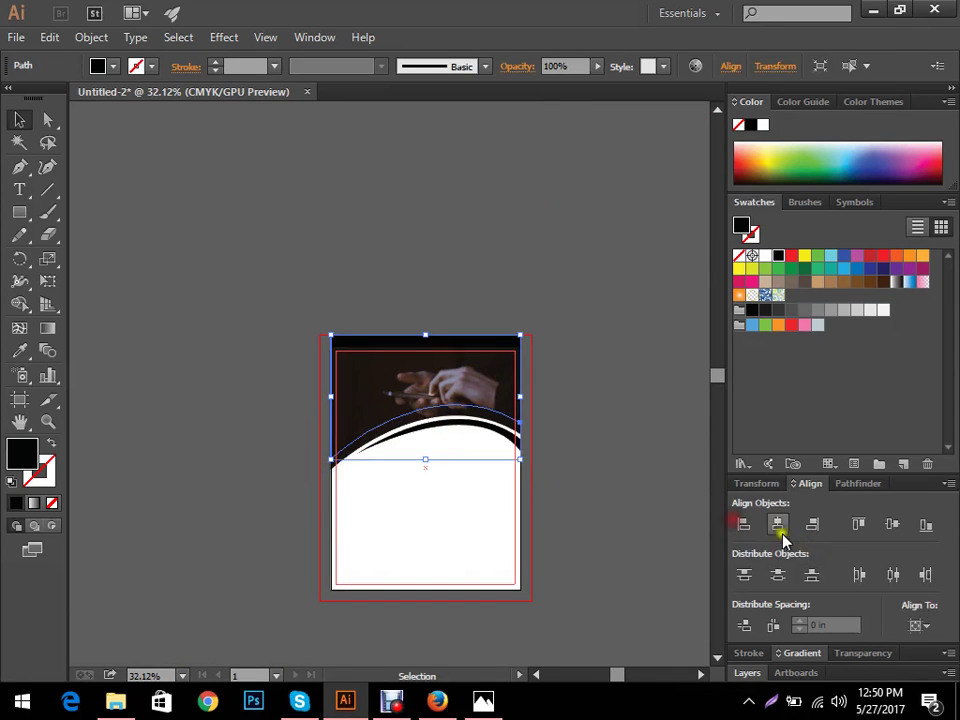
click(858, 524)
click(636, 407)
key(ctrl+space)
drag(555, 354, 647, 302)
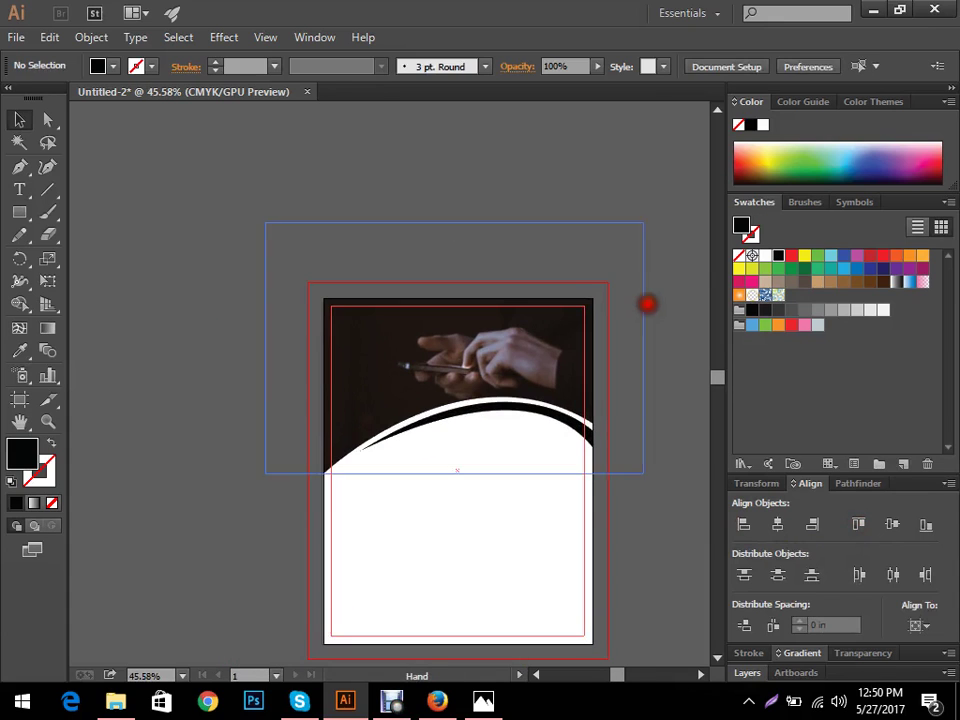
- Select the black header shape lying behind the clipped photo and bring it to the front
drag(441, 226, 494, 356)
click(364, 326)
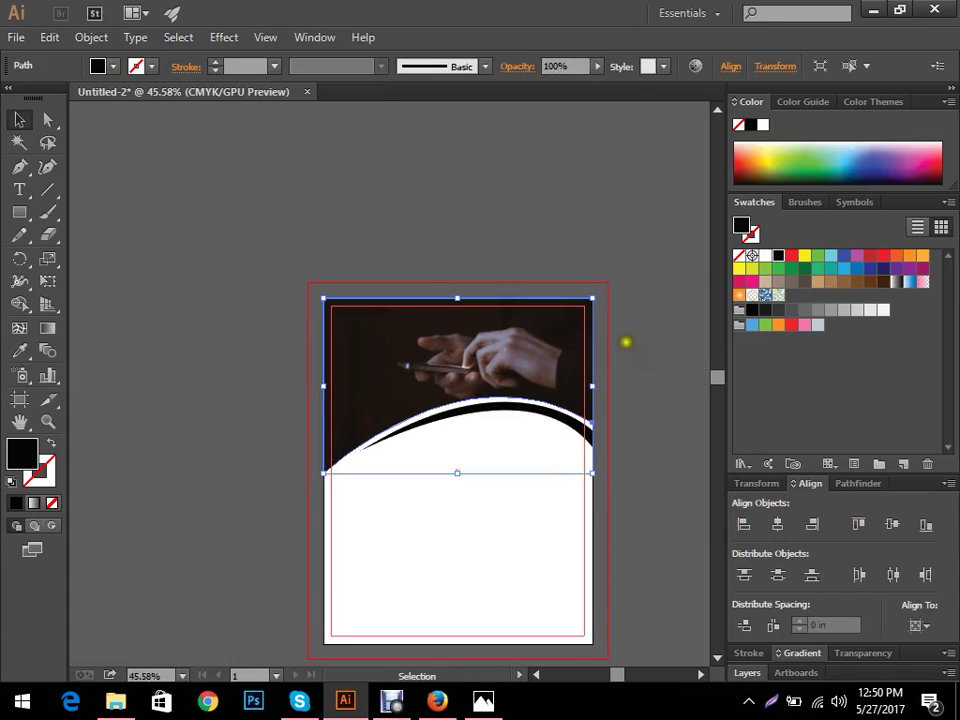
right_click(488, 326)
mouse_move(542, 597)
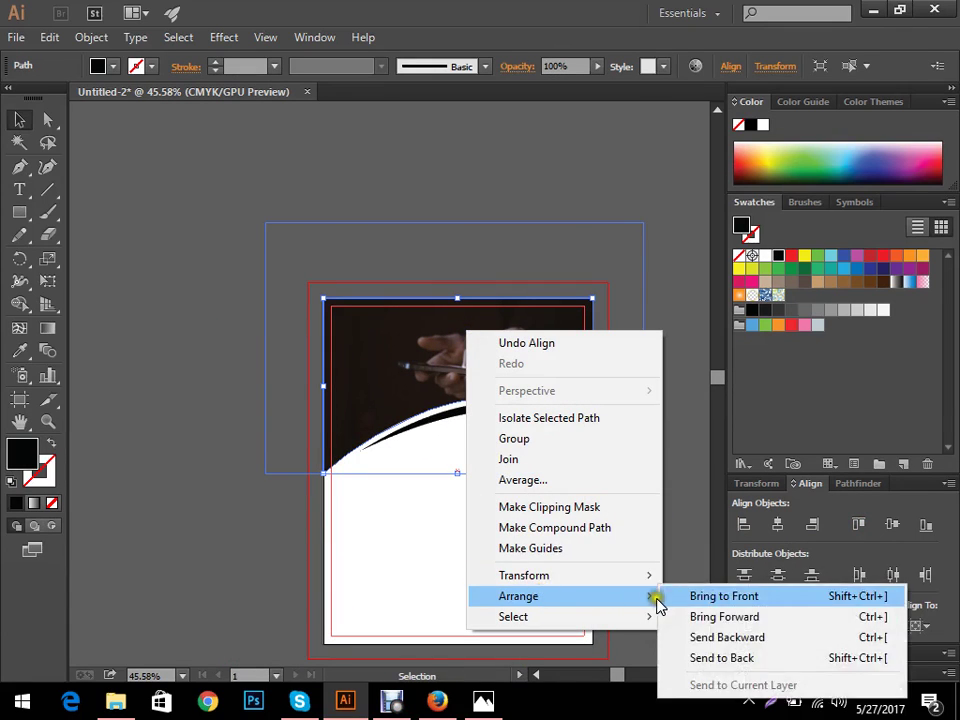
click(692, 595)
drag(640, 390, 495, 340)
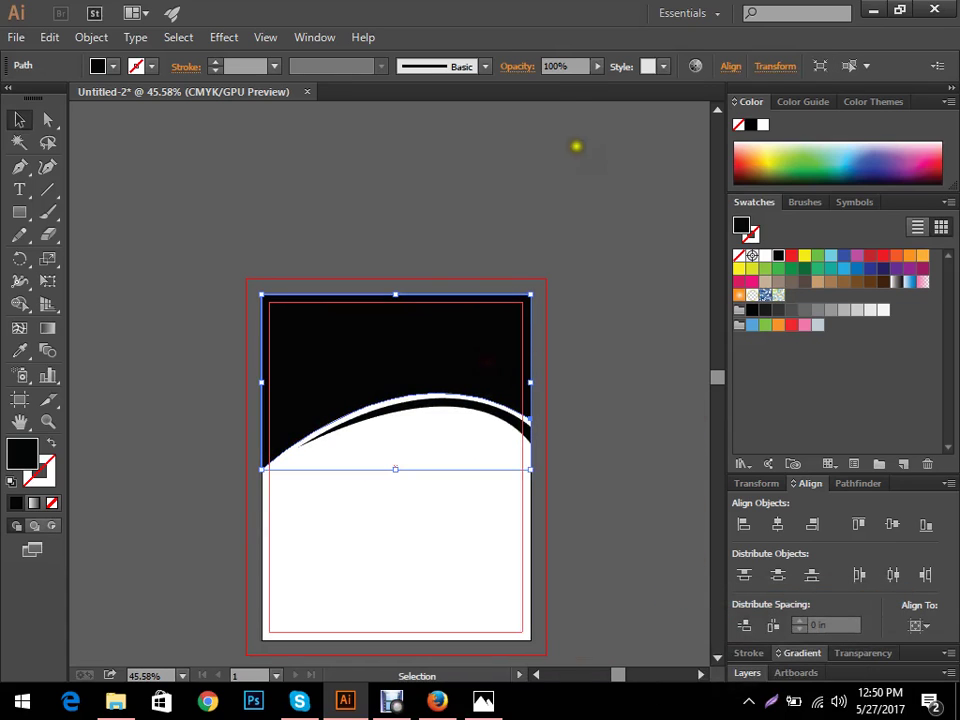
- Fill the header shape covering the photo with a dark navy blue
double_click(20, 458)
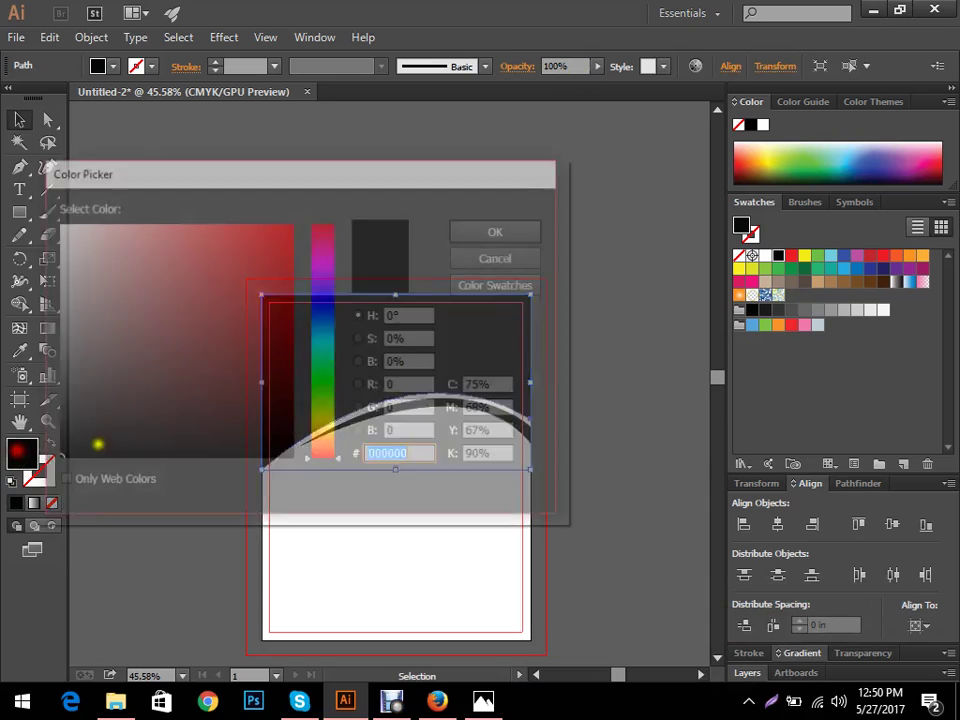
mouse_move(322, 454)
mouse_down()
mouse_move(328, 318)
mouse_move(332, 328)
mouse_up()
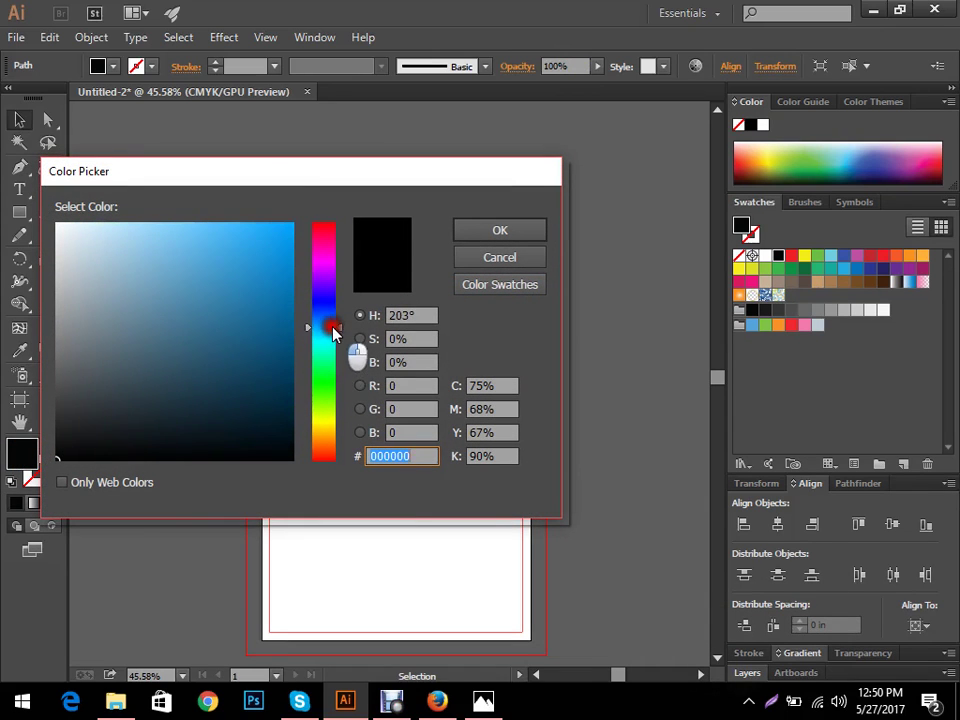
mouse_move(270, 380)
mouse_down()
mouse_move(274, 396)
mouse_move(299, 404)
mouse_up()
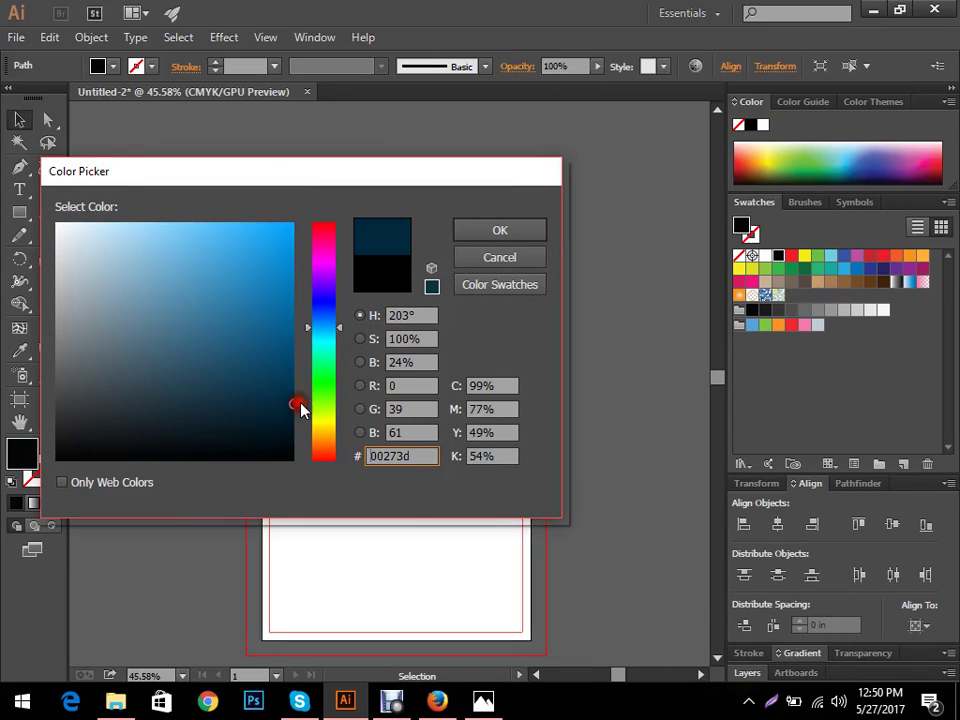
click(499, 228)
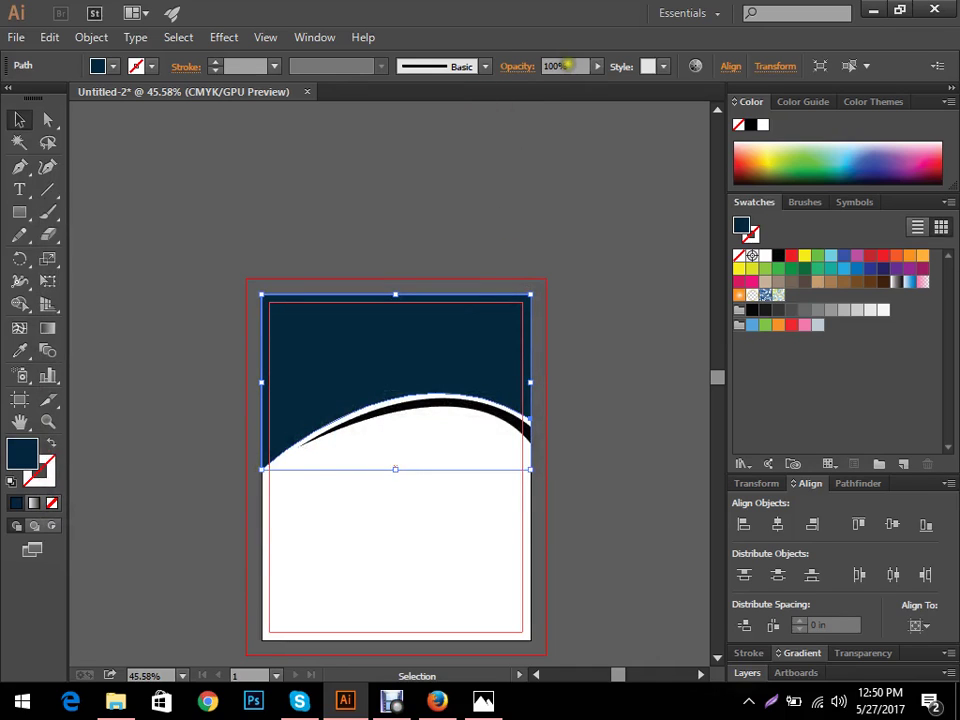
- Set the header overlay's opacity to 65% so the photo shows through, and deselect it
click(567, 65)
text(89)
key(Return)
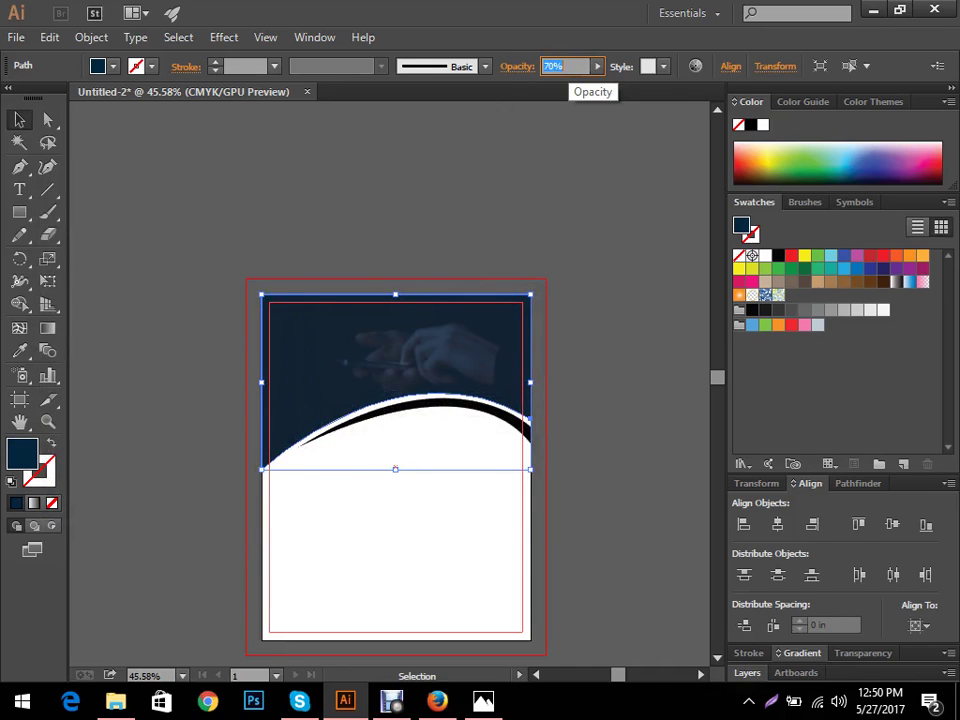
click(628, 323)
drag(628, 323, 675, 307)
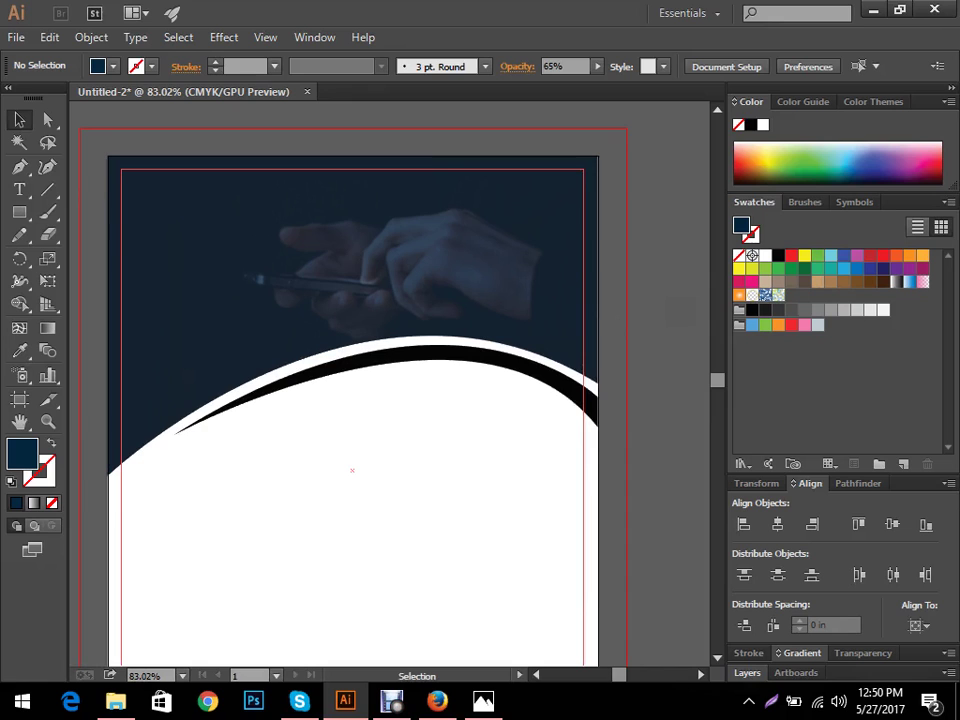
- Change the header overlay's fill to bright orange, #ff8b00
click(545, 290)
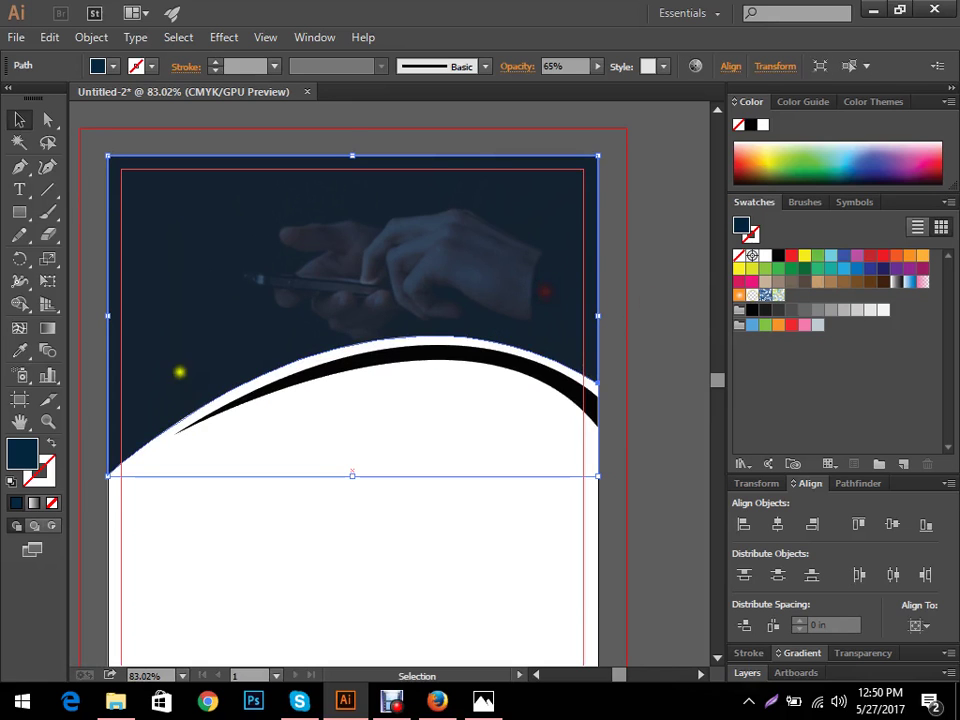
double_click(15, 452)
click(326, 455)
mouse_move(330, 458)
mouse_down()
mouse_move(330, 466)
mouse_move(330, 440)
mouse_up()
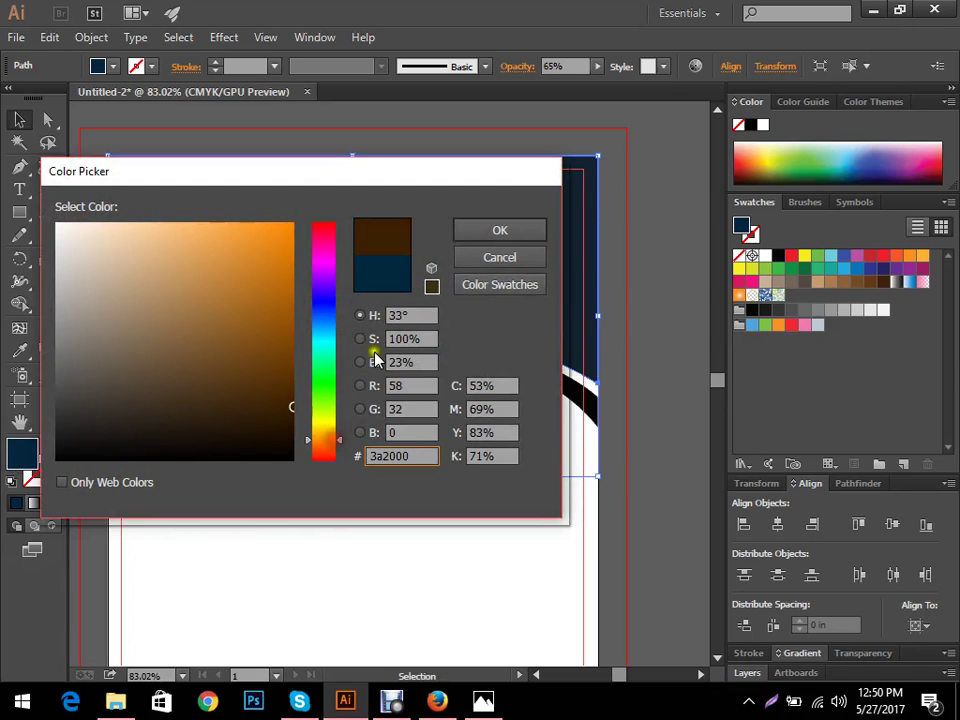
drag(273, 357, 298, 199)
click(484, 229)
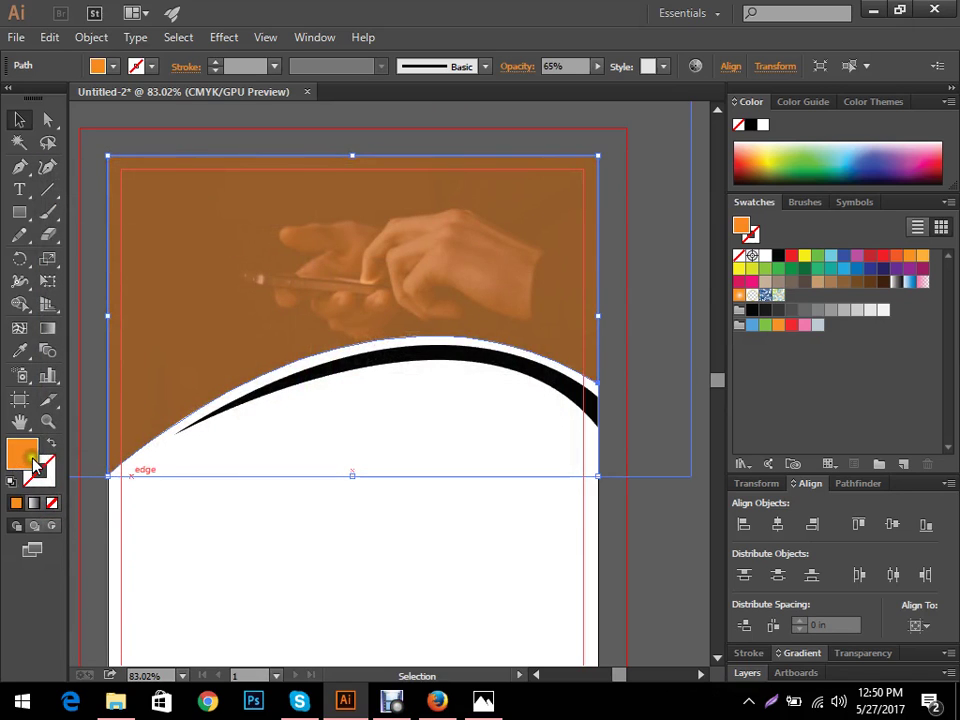
- Fill the header overlay with black and deselect it
double_click(22, 455)
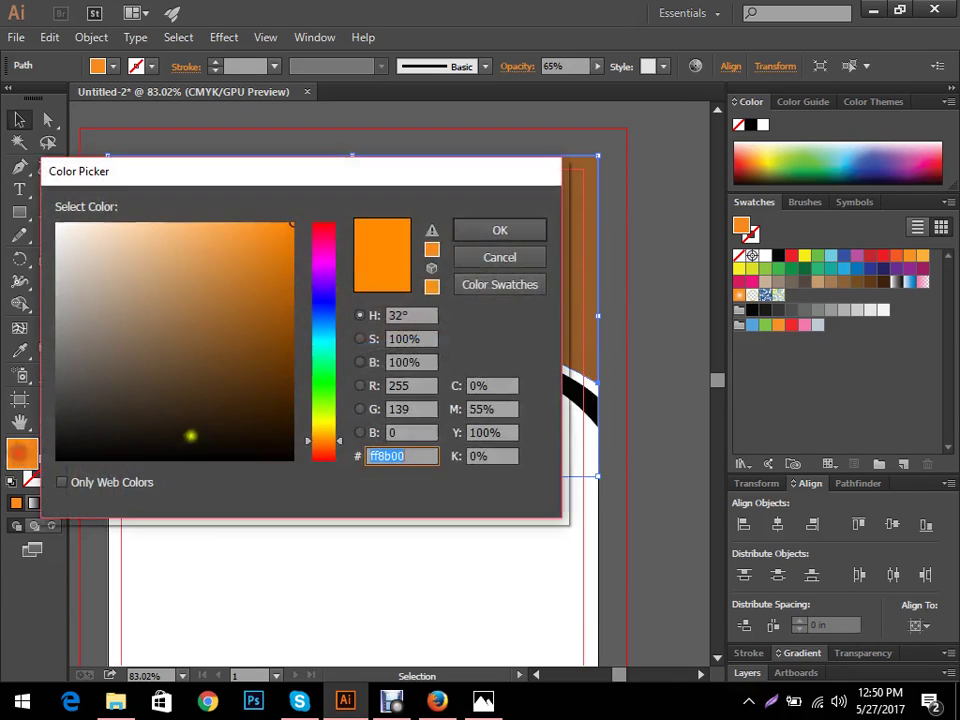
drag(190, 436, 50, 468)
click(499, 230)
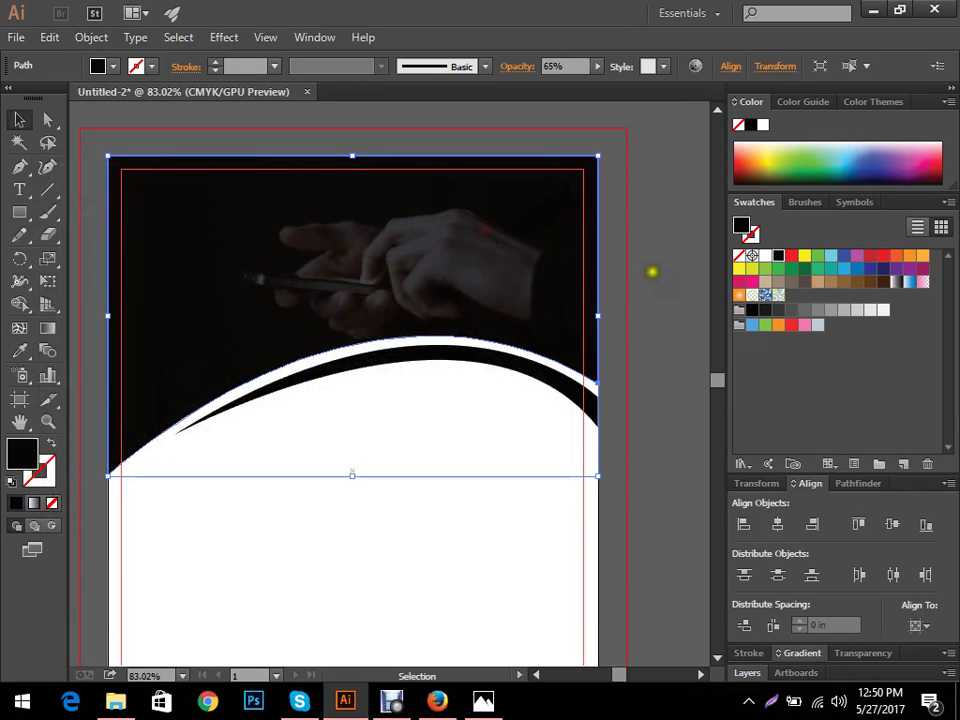
click(659, 272)
scroll(302, 484, down, 2)
drag(333, 478, 399, 467)
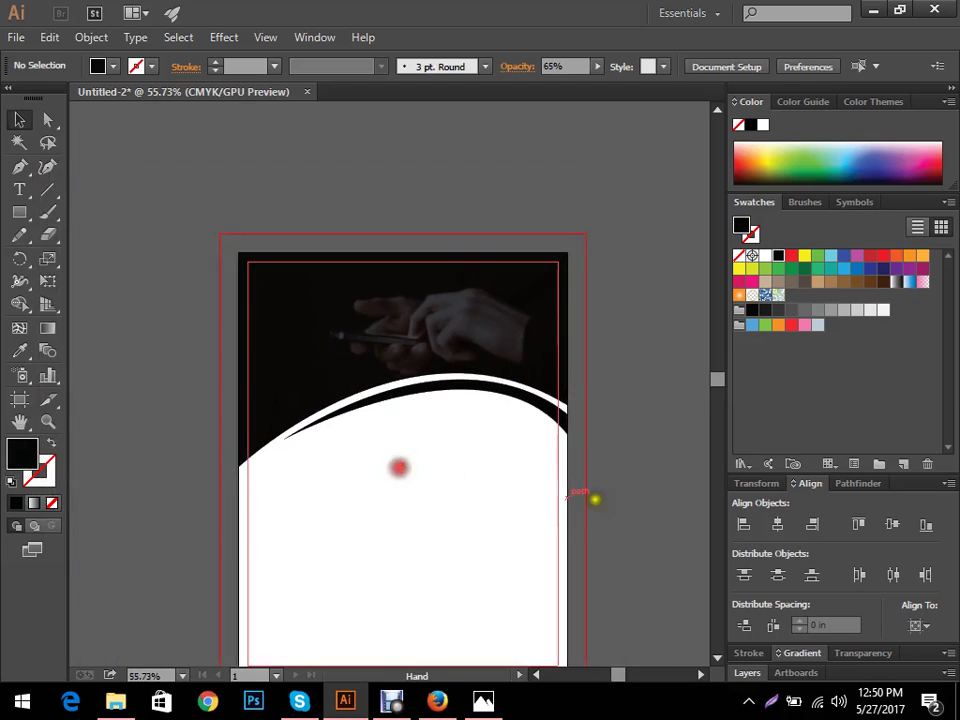
drag(595, 498, 561, 521)
drag(583, 396, 669, 356)
drag(642, 512, 557, 503)
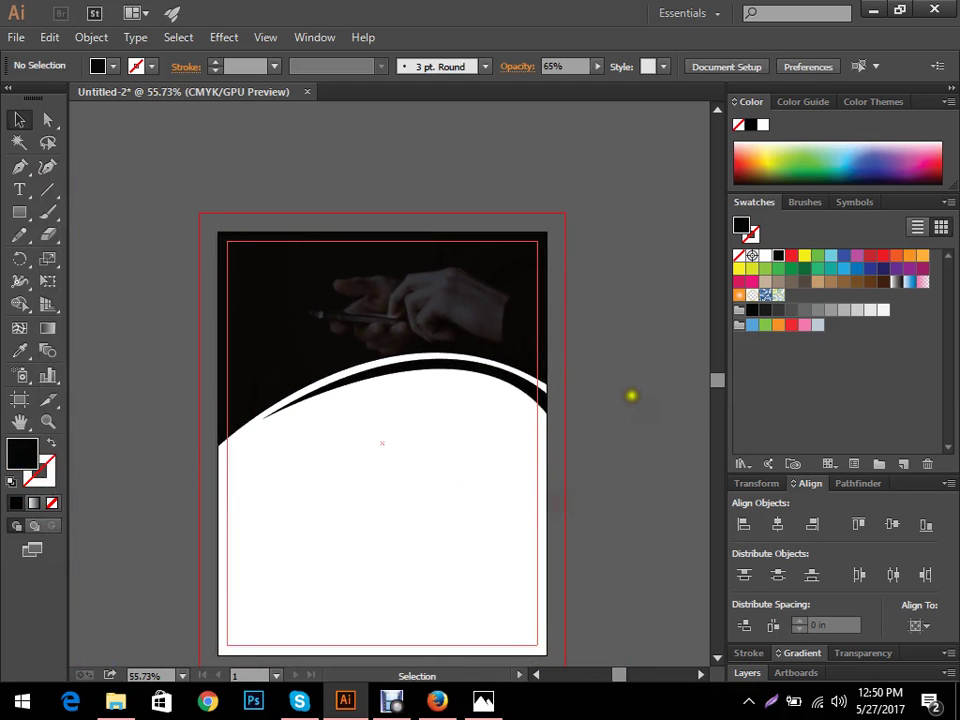
drag(614, 320, 343, 210)
click(601, 279)
ctrl+drag(230, 305, 381, 303)
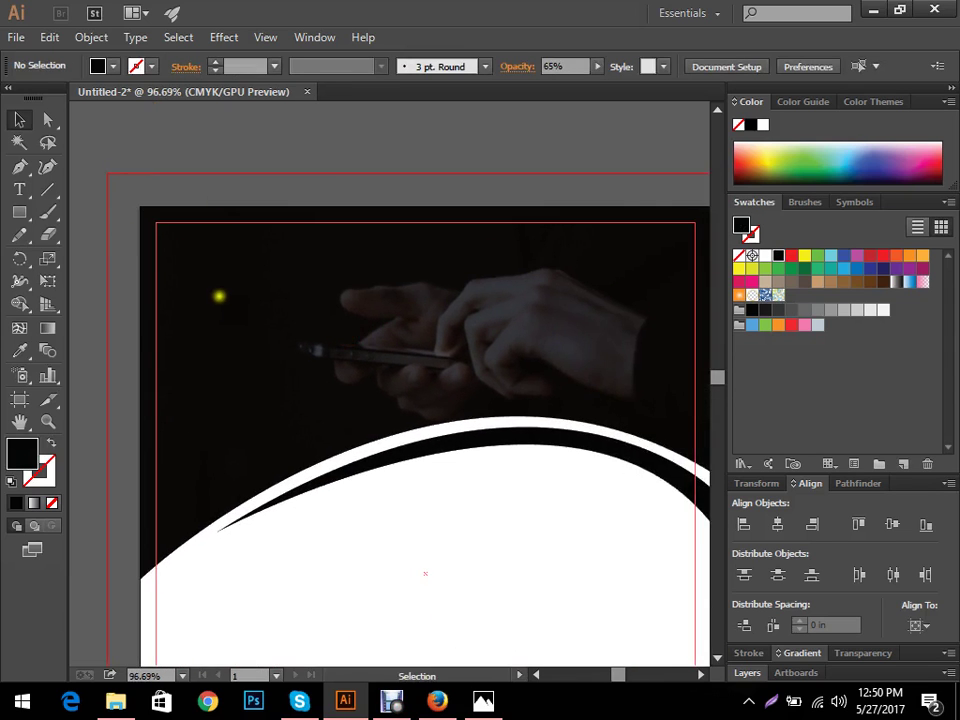
- Switch to File Explorer and open the Illustrator file pymeric_win from E:\logo\pymarch\pymeric_win\logo_pymeric
click(124, 706)
click(120, 522)
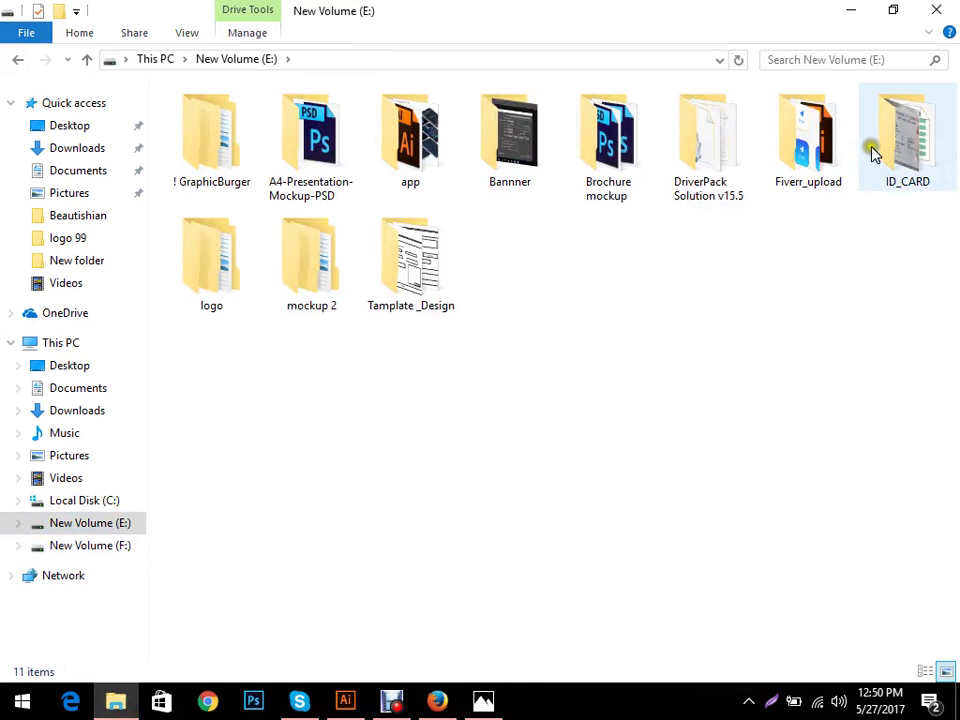
double_click(219, 279)
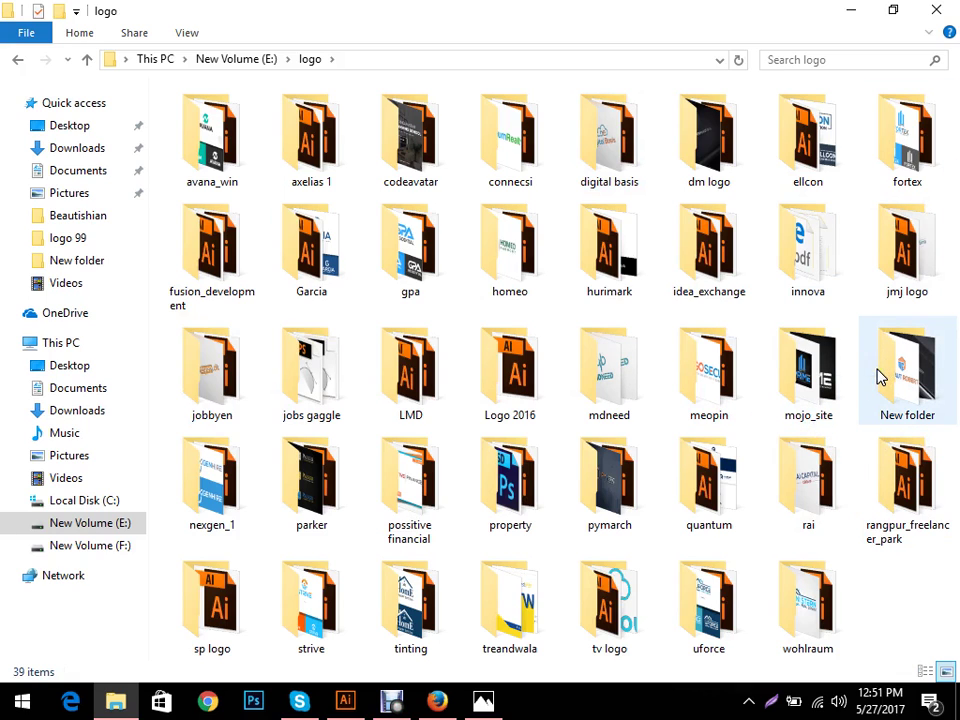
double_click(601, 502)
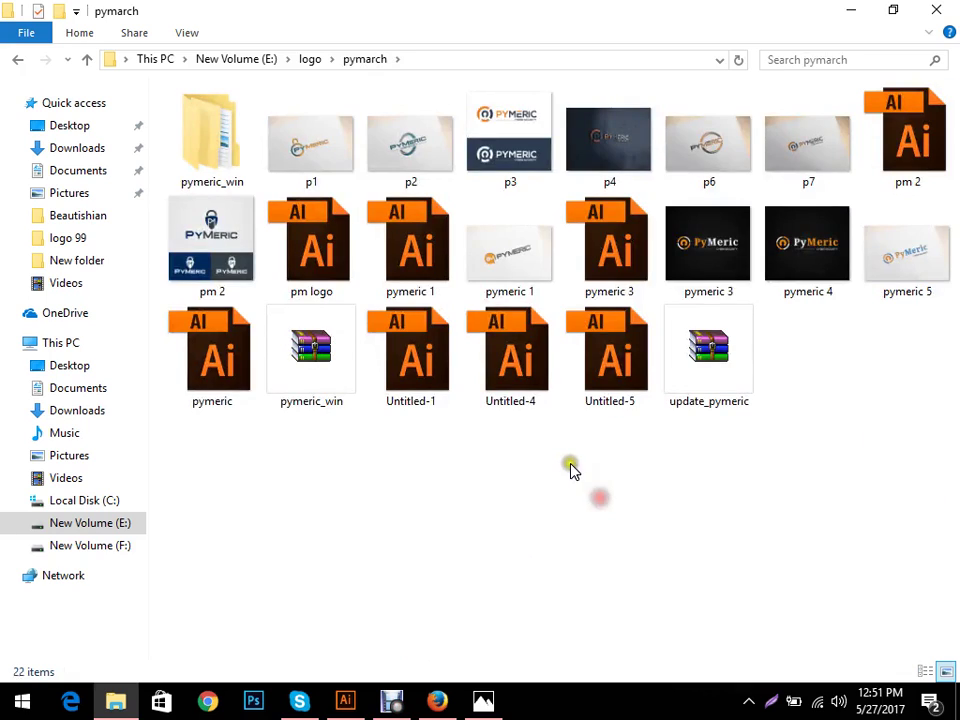
double_click(221, 150)
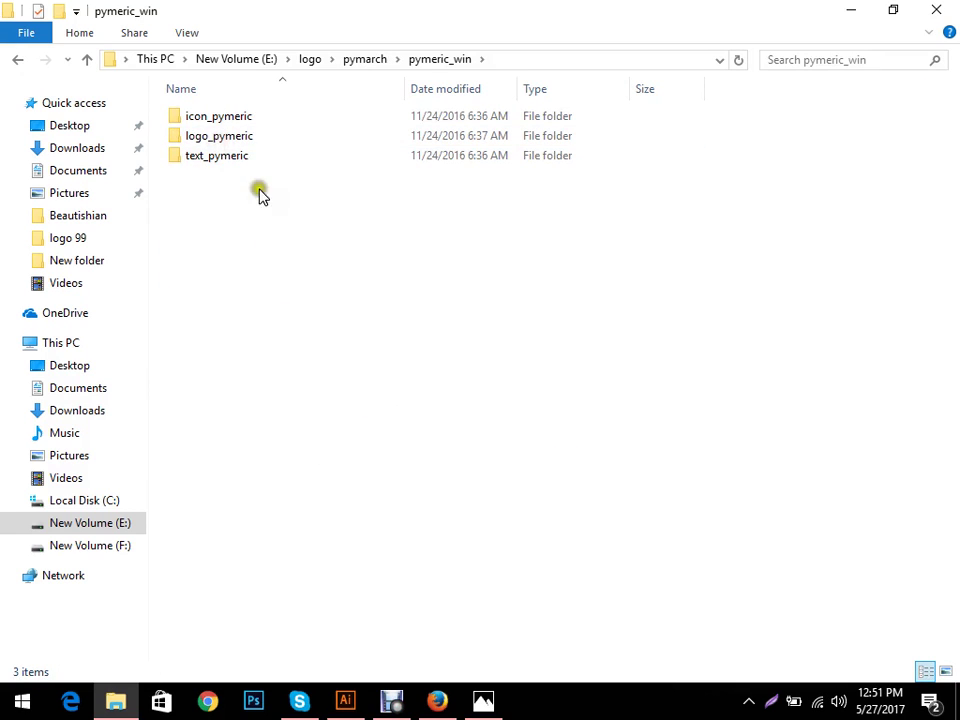
double_click(234, 136)
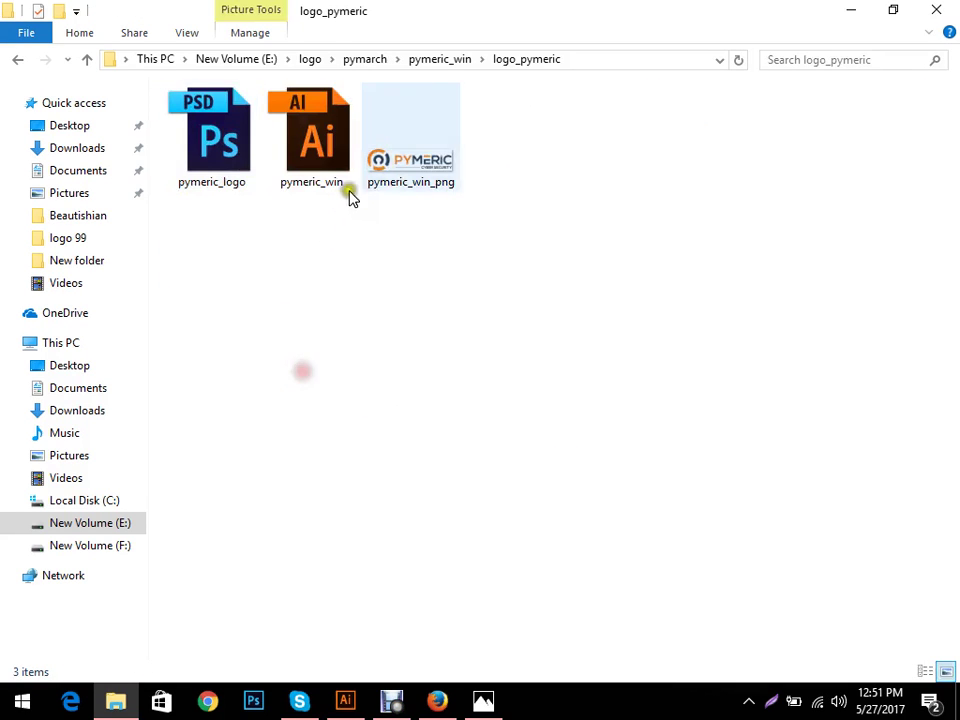
double_click(290, 158)
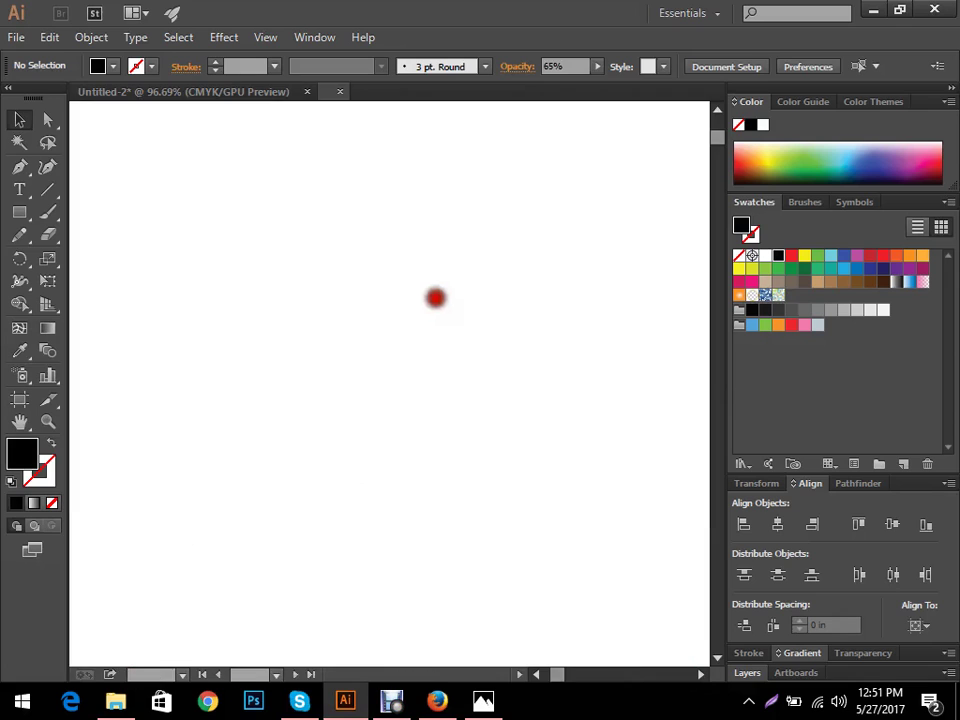
- Copy the complete PYMERIC logo, deselect it, and return to the Untitled-2 flyer document
scroll(386, 336, down, 3)
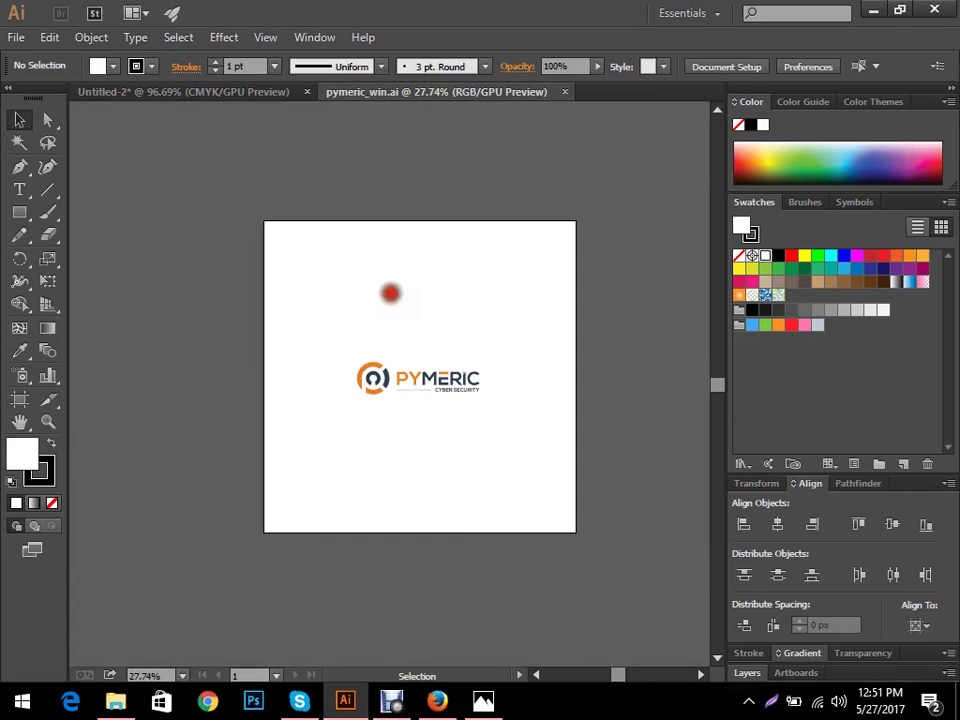
scroll(390, 293, up, 3)
scroll(544, 339, down, 2)
drag(223, 225, 566, 450)
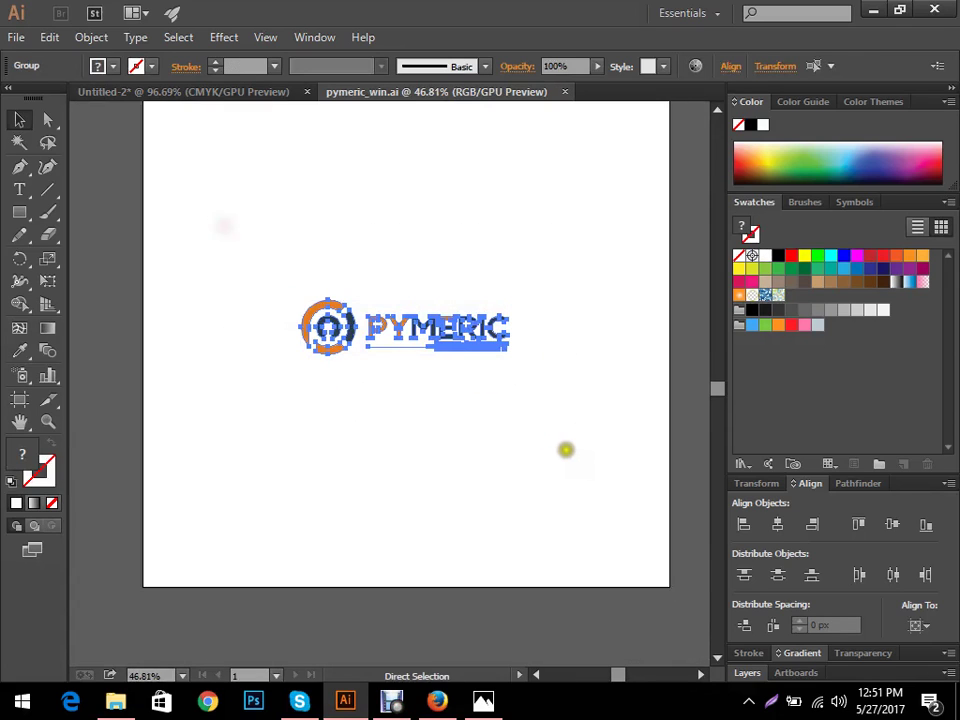
click(578, 418)
click(228, 92)
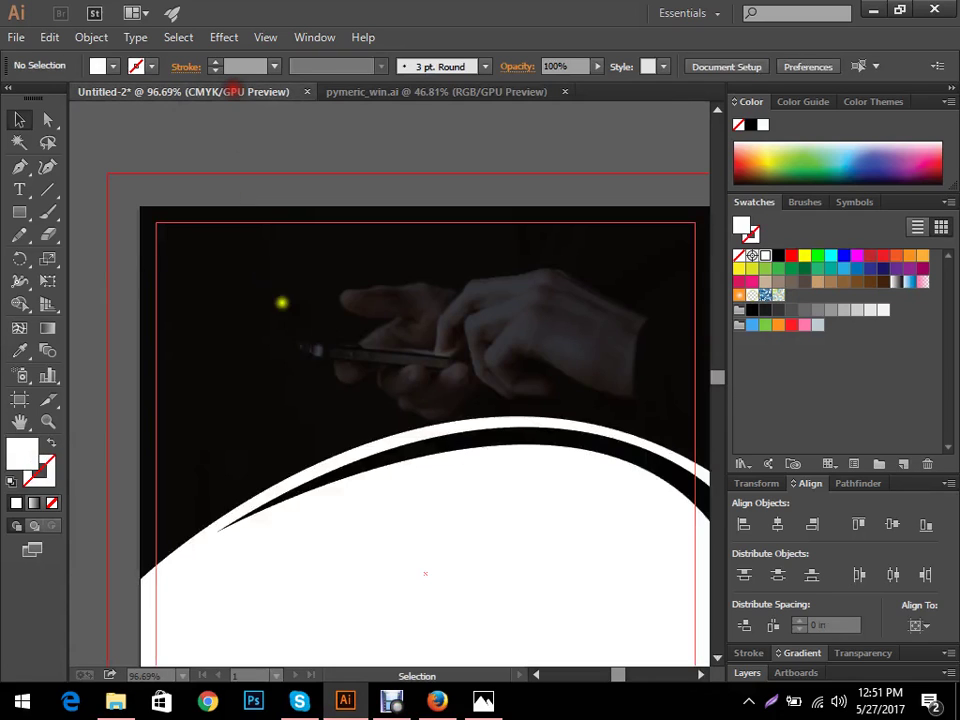
- Paste the PYMERIC logo into the flyer, scale it down and place it in the header's upper-left corner inside the margin
drag(282, 302, 334, 326)
key(ctrl+v)
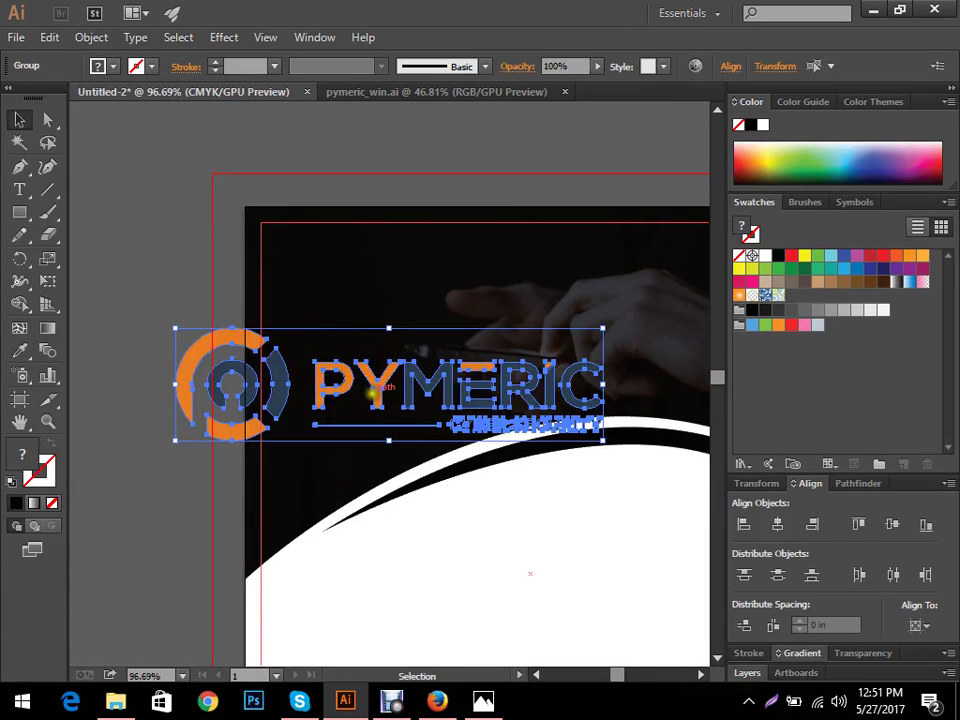
drag(373, 394, 455, 294)
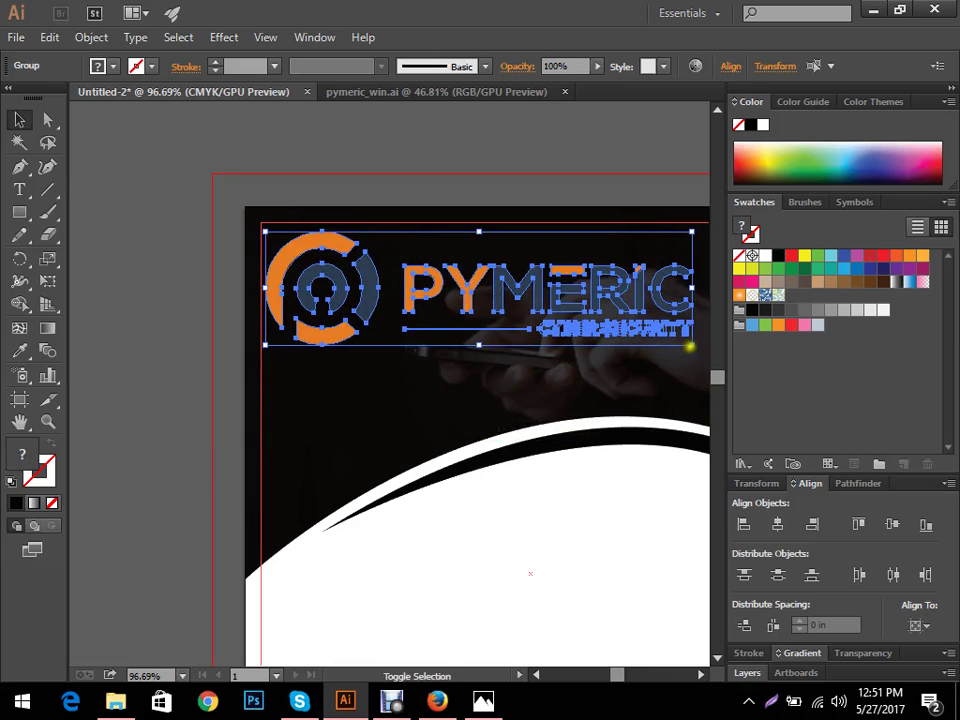
drag(689, 346, 633, 328)
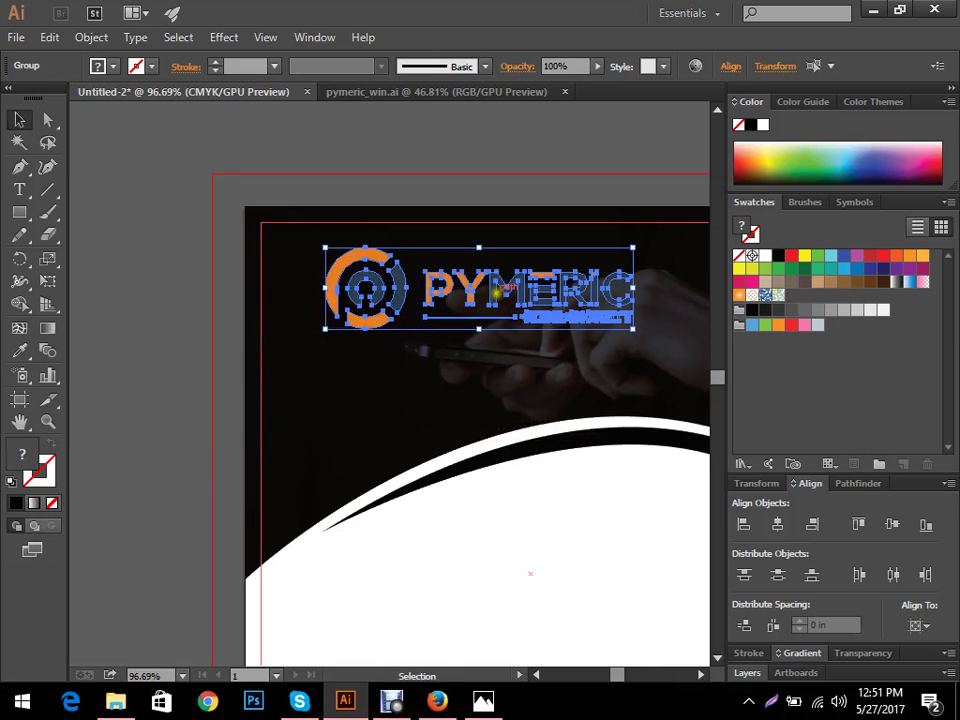
drag(497, 291, 436, 262)
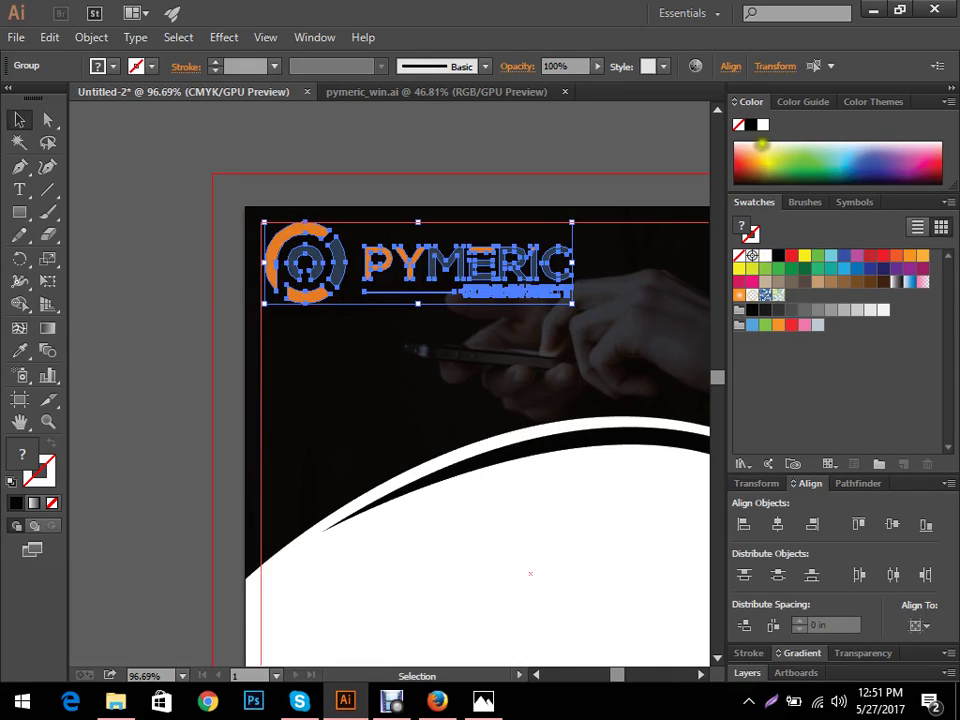
- Fill the whole pasted logo with white and deselect it
click(122, 388)
scroll(311, 429, down, 5)
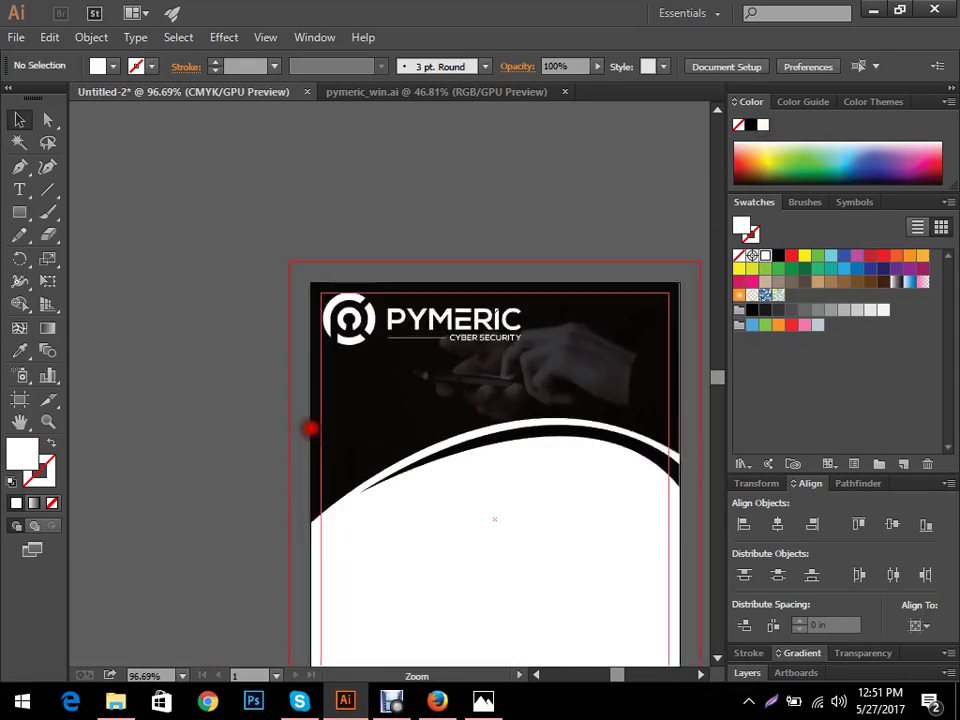
scroll(478, 289, up, 5)
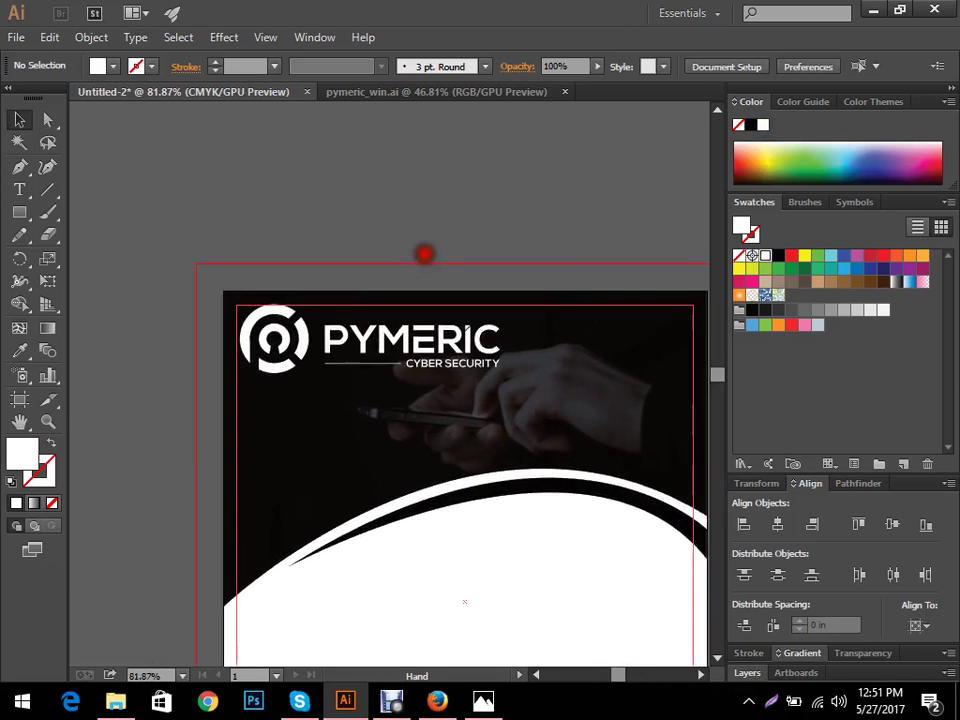
- Select all parts of the white logo and scale it down proportionally about its centre to a little over half size
click(406, 358)
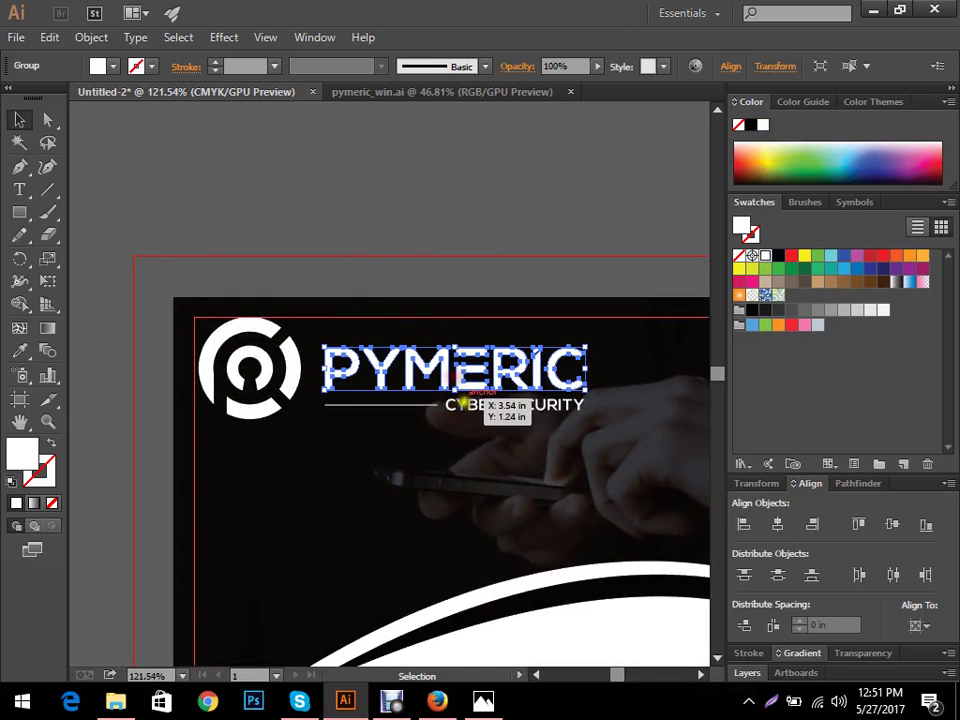
click(264, 180)
drag(195, 200, 595, 442)
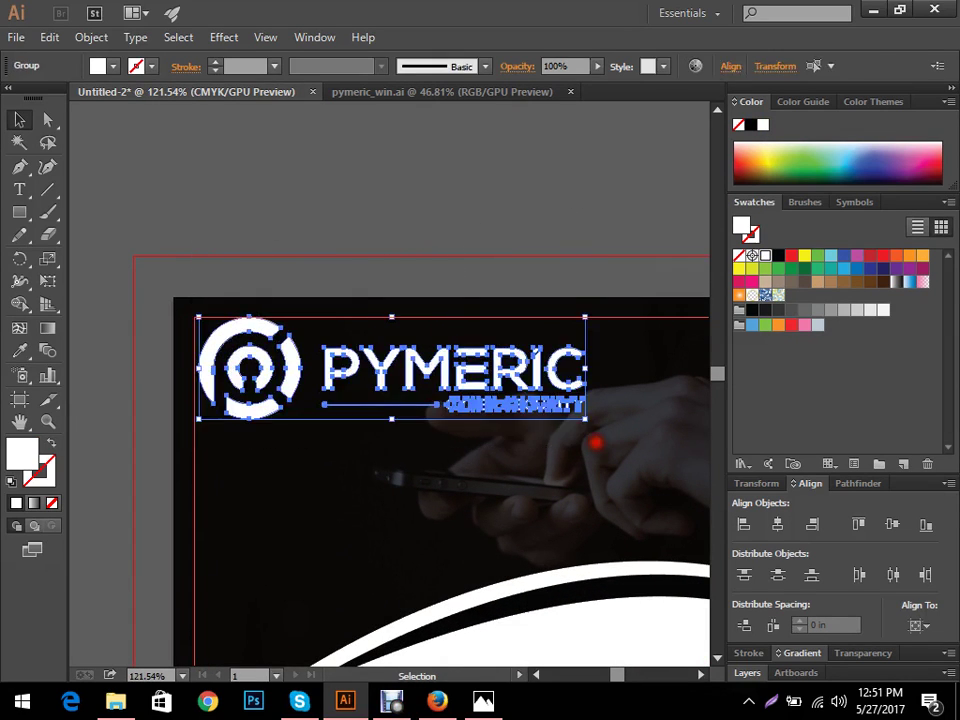
key(ctrl+shift+b)
key(ctrl+shift+b)
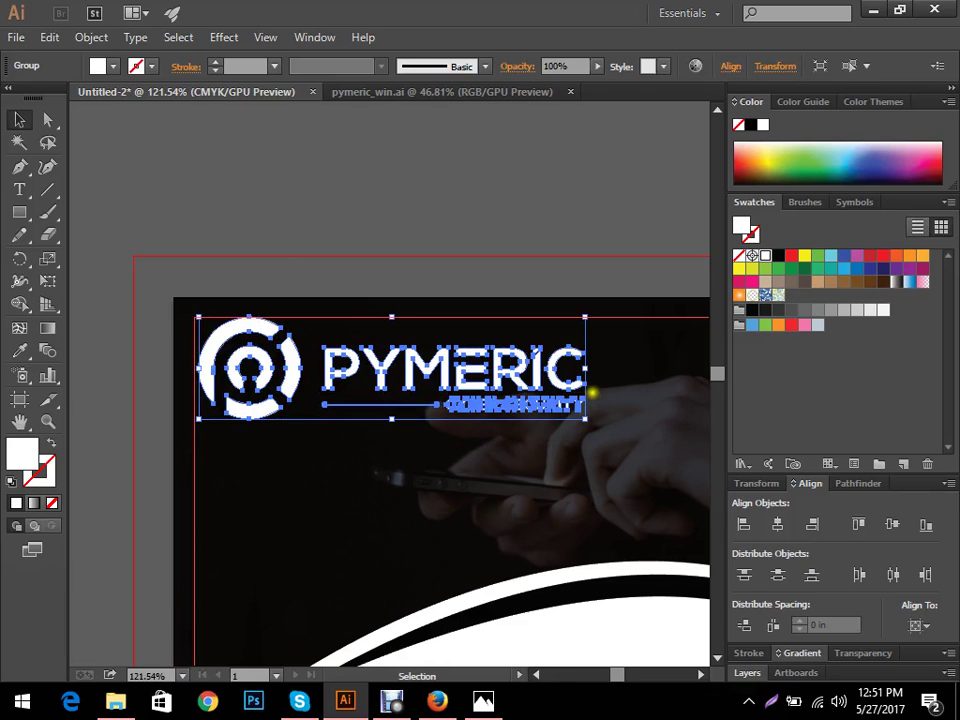
drag(582, 369, 505, 373)
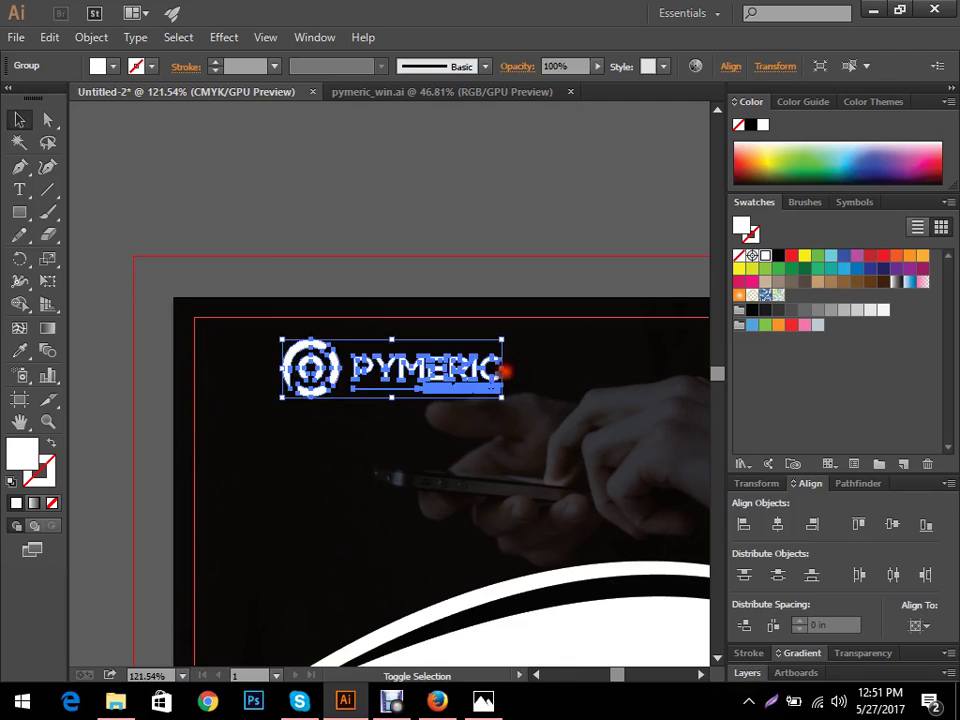
- Move the reduced logo across to the header's upper-right corner, inside the margin, and deselect it
scroll(521, 451, down, 3)
scroll(261, 446, right, 2)
drag(185, 383, 369, 385)
click(479, 406)
scroll(461, 392, up, 3)
scroll(649, 394, down, 2)
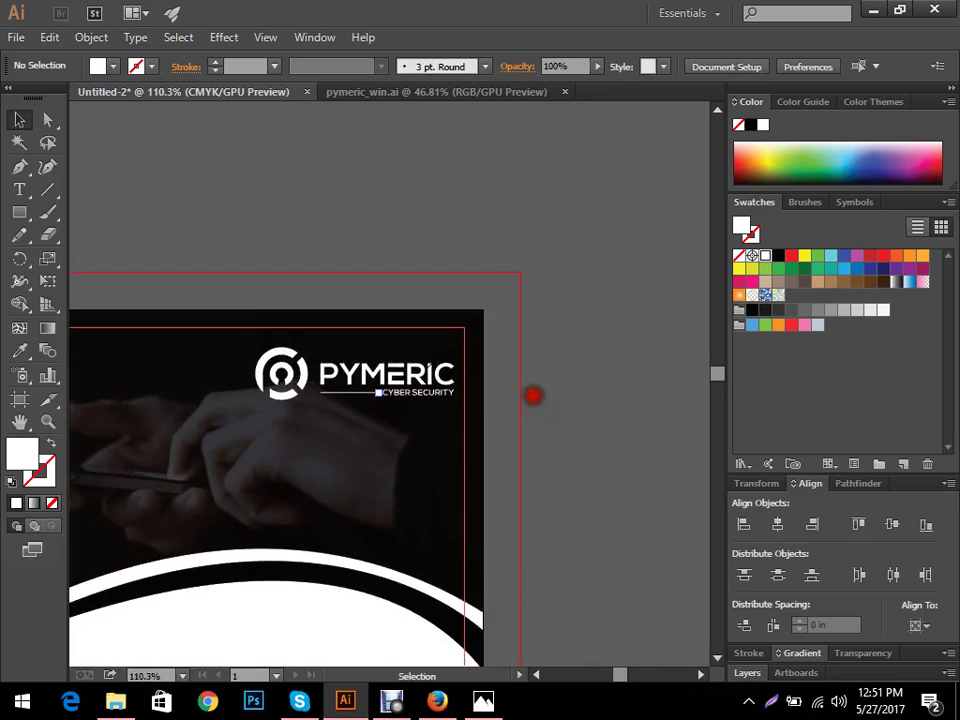
- Nudge the complete logo slightly up and right, closer to the margin corner, and deselect it
scroll(531, 394, up, 2)
drag(655, 496, 251, 441)
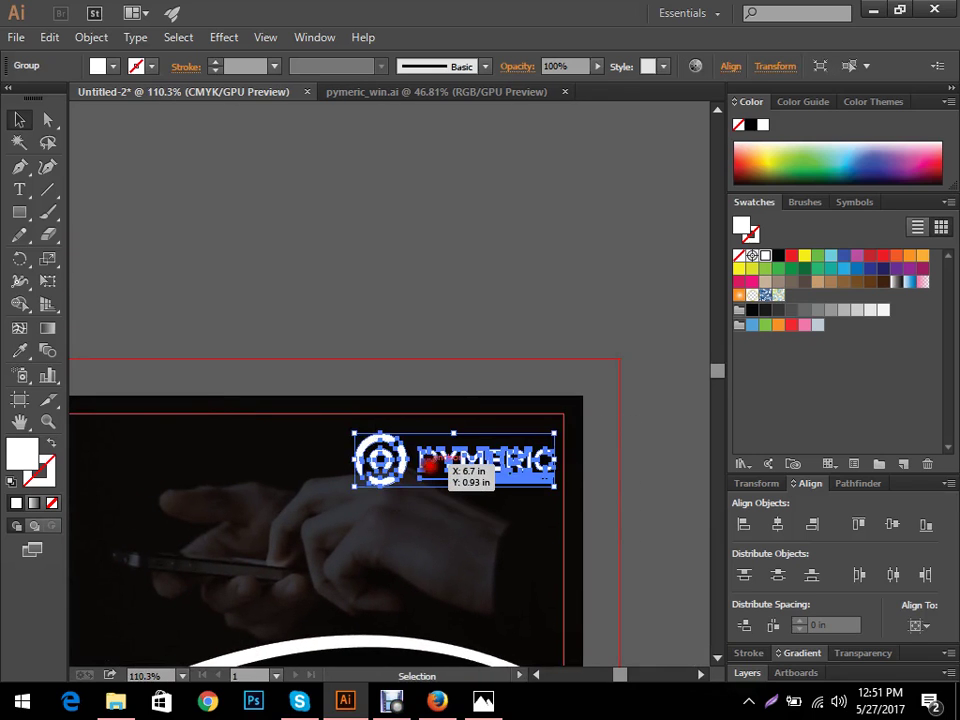
drag(432, 463, 440, 456)
click(499, 296)
scroll(287, 289, down, 2)
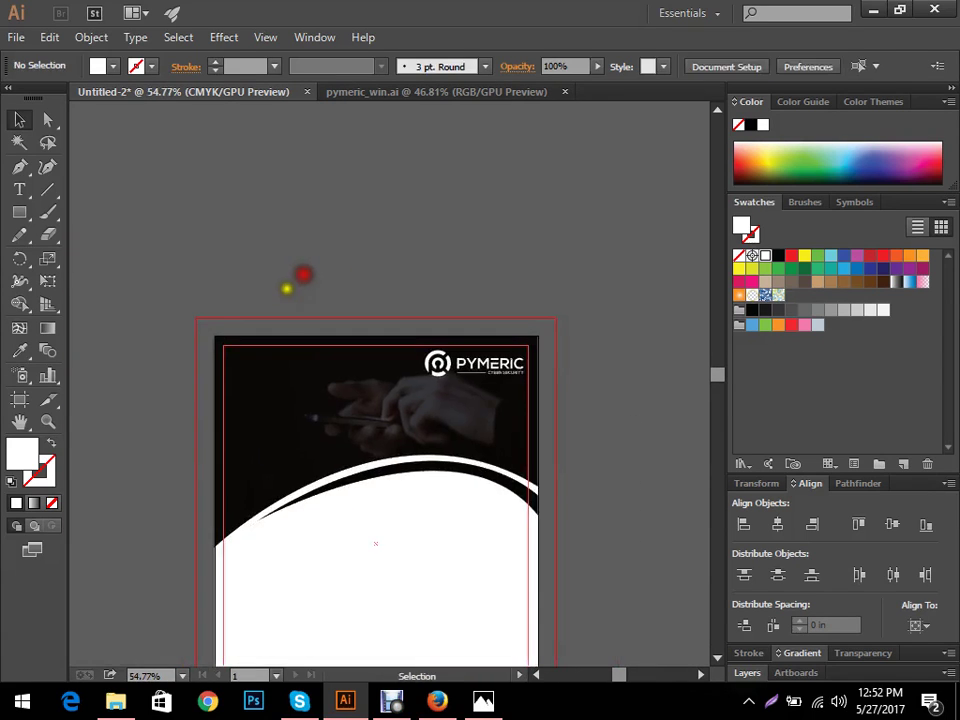
- Check the Mactec reference flyer, then add the text "WEWILL PROVIDE YOU BEST SERVICE" in the left part of the header
scroll(296, 456, up, 2)
scroll(306, 377, up, 1)
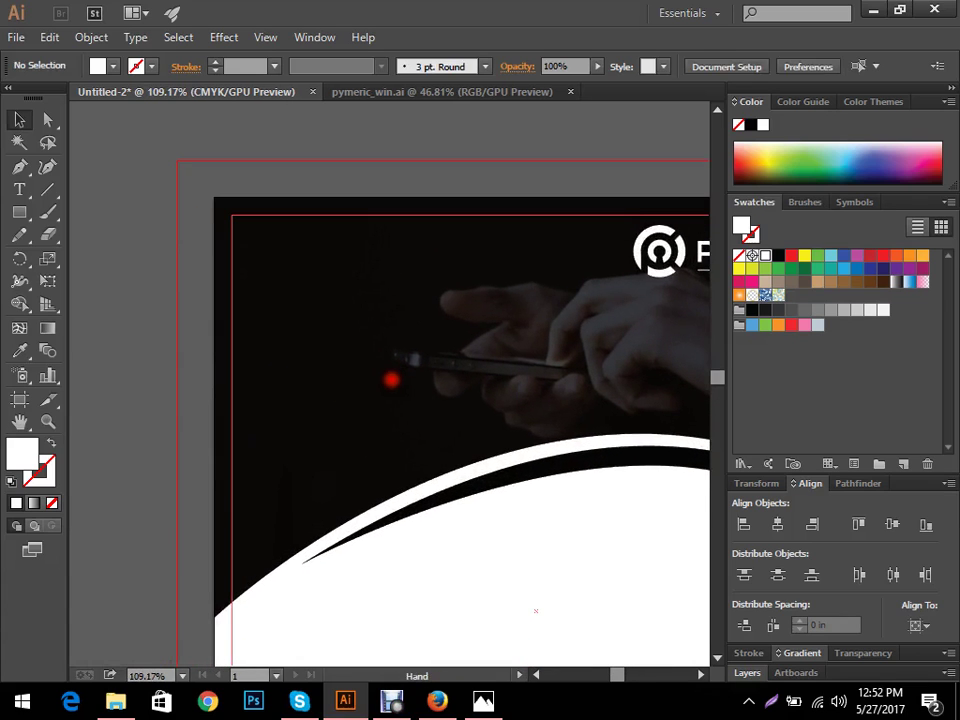
drag(391, 379, 391, 375)
key(t)
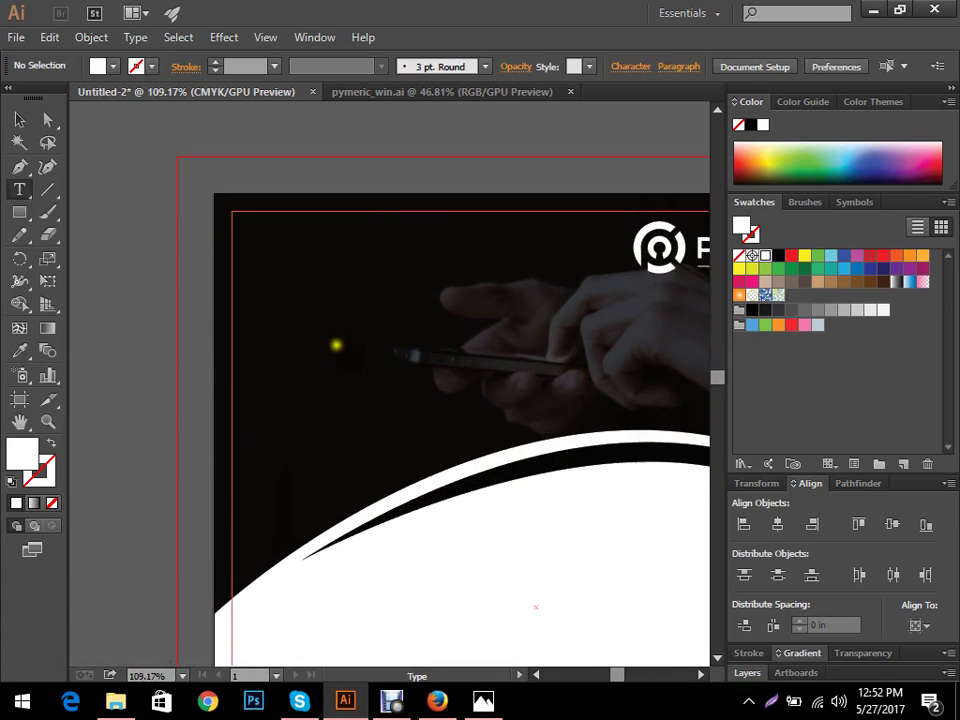
click(483, 700)
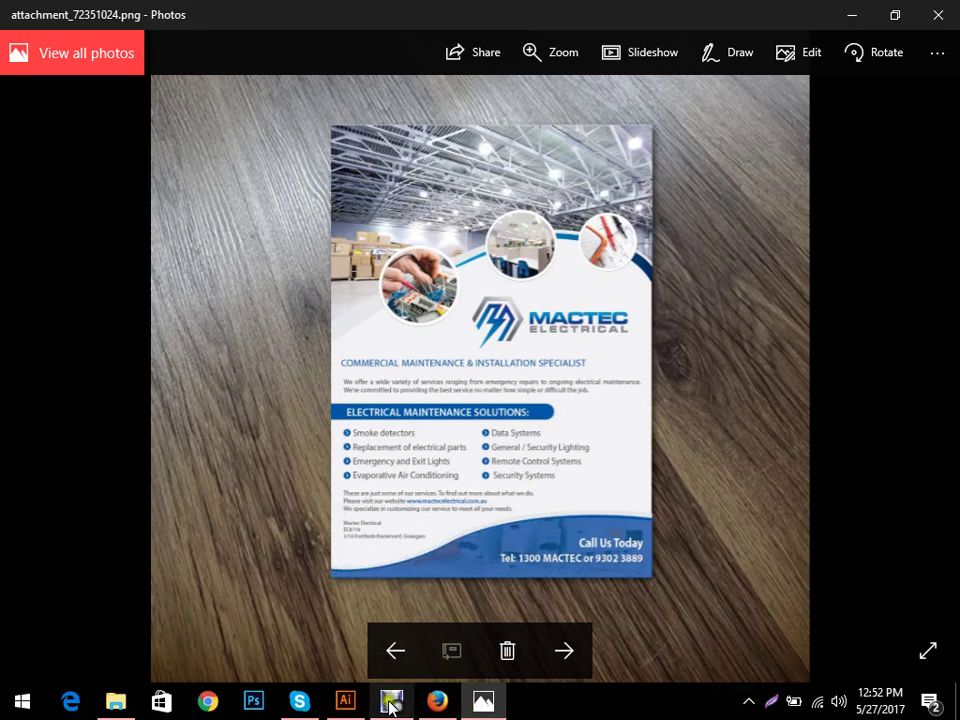
click(346, 703)
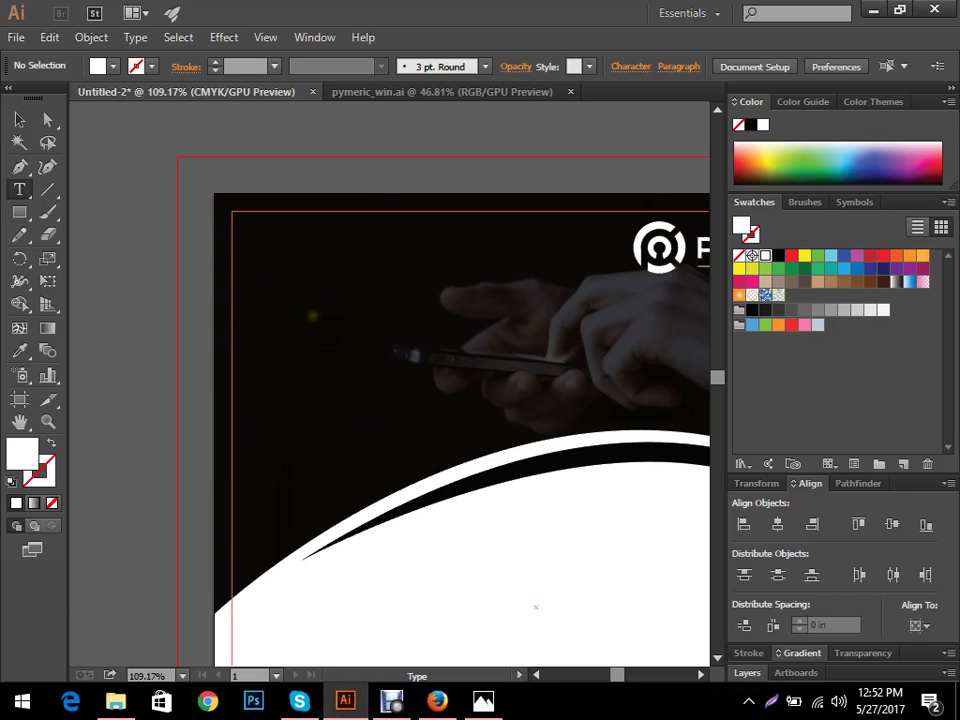
click(306, 277)
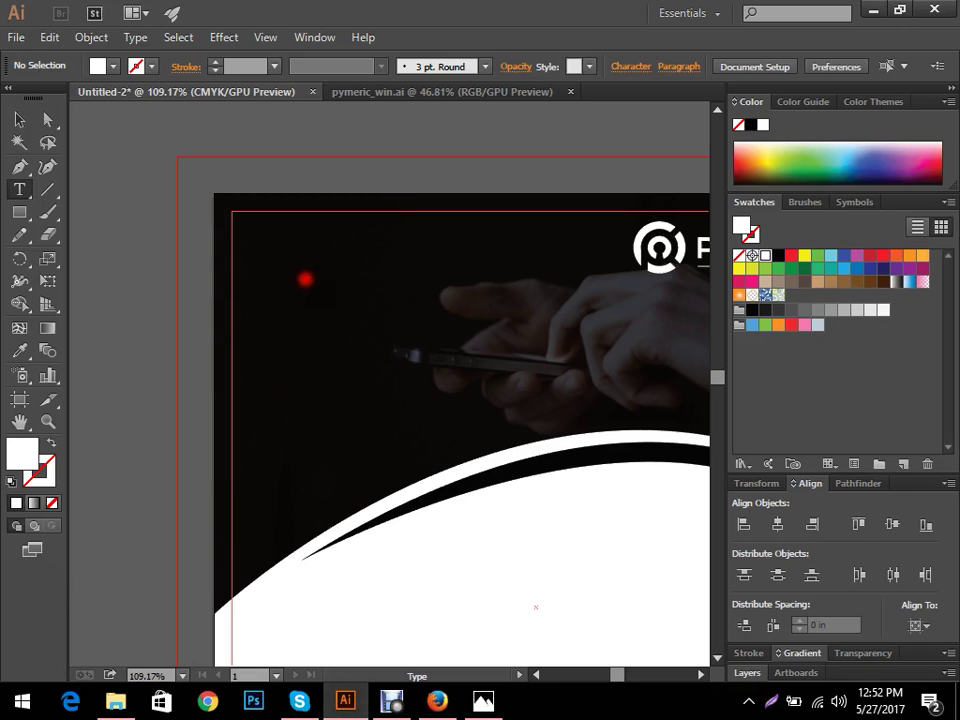
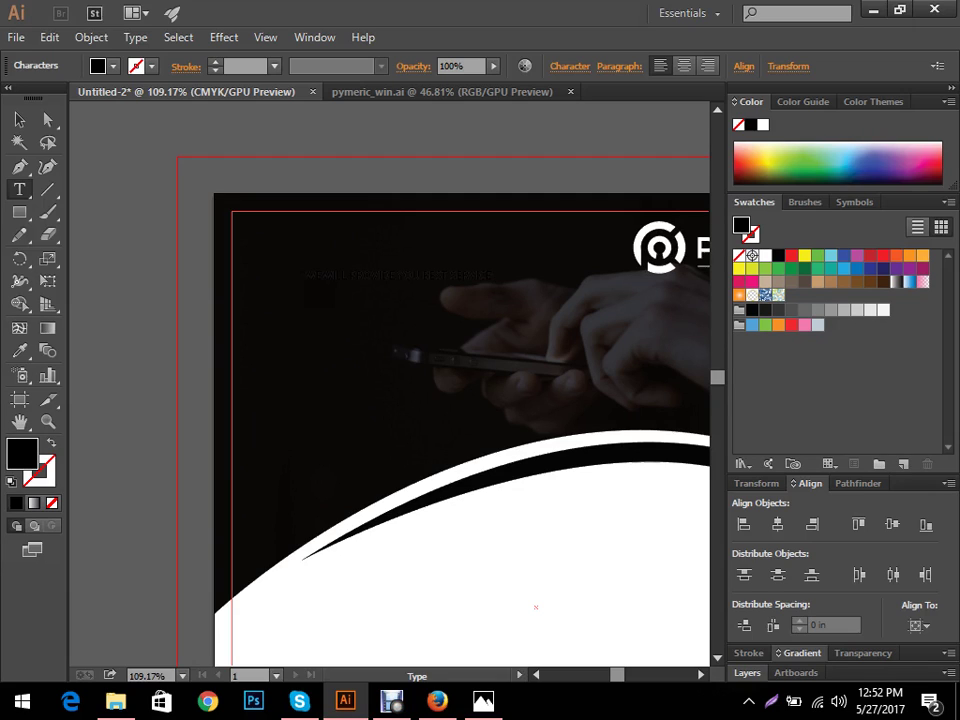
click(19, 119)
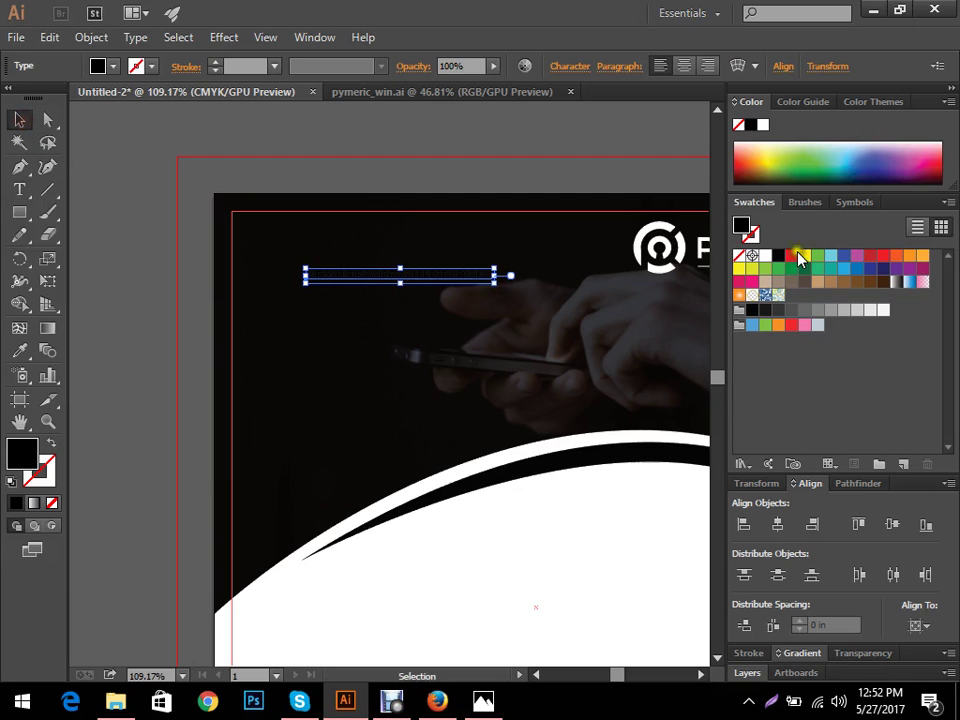
- Fill the tagline text with white and shift it left toward the header's margin
click(763, 125)
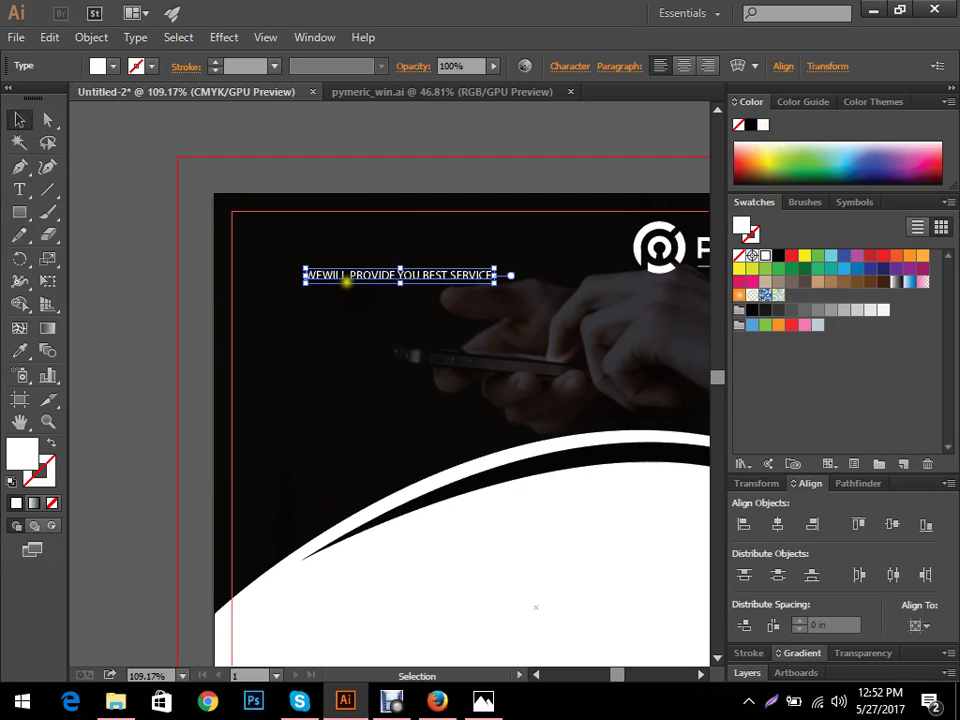
drag(343, 279, 307, 279)
click(480, 591)
- Insert the missing space in the tagline so it reads "WE WILL PROVIDE YOU BEST SERVICE"
scroll(298, 287, up, 3)
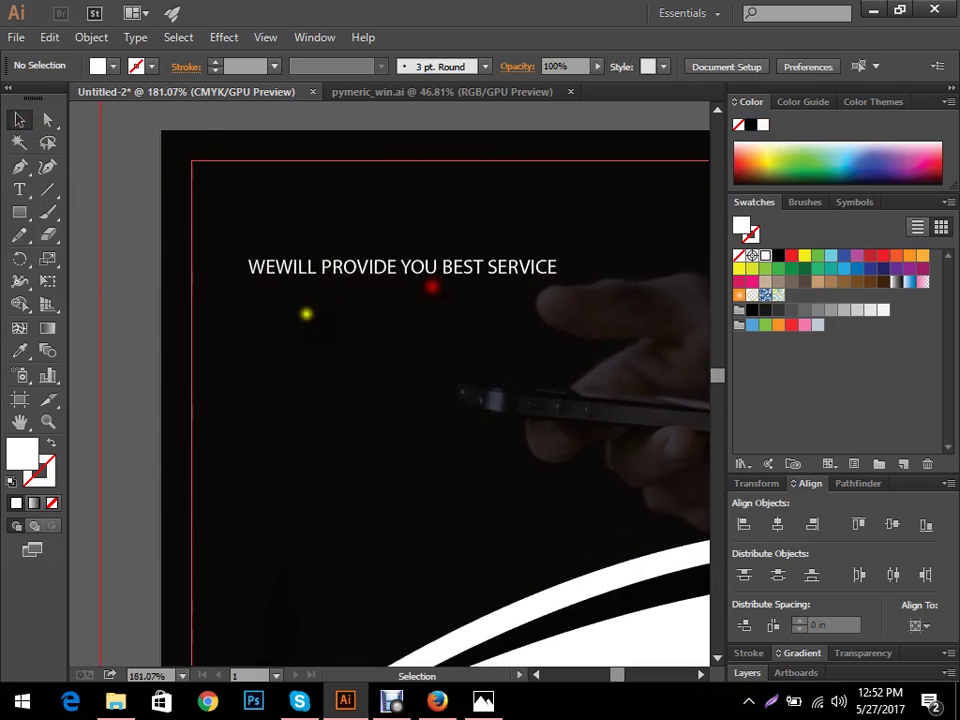
key(t)
click(277, 266)
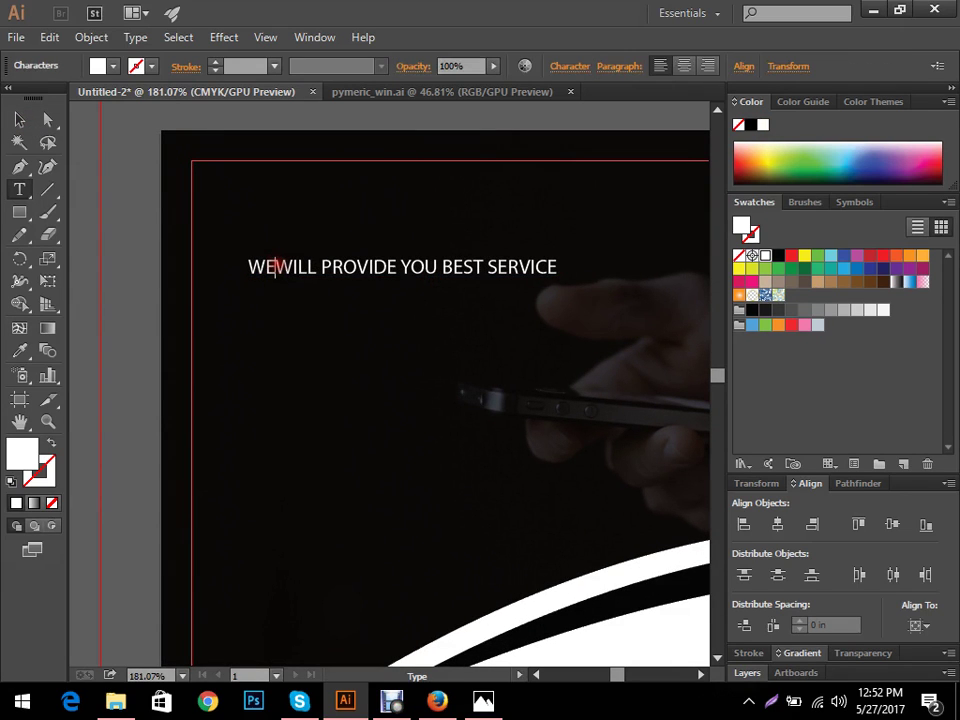
key(Return)
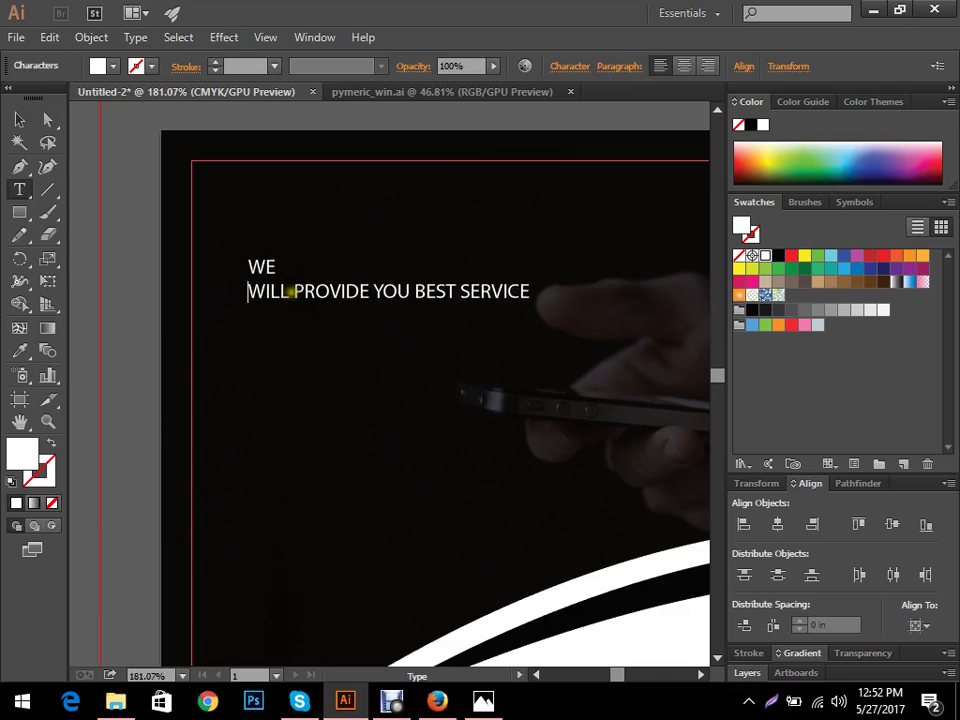
key(BackSpace)
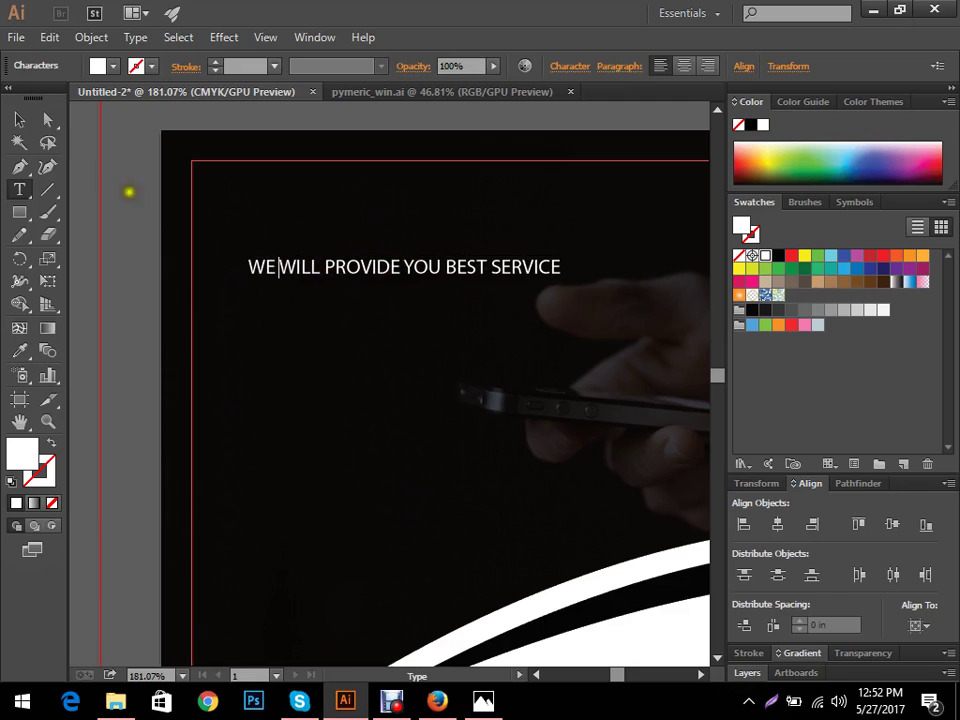
click(19, 119)
- Open the font family list in the character settings for the selected tagline
scroll(379, 298, down, 2)
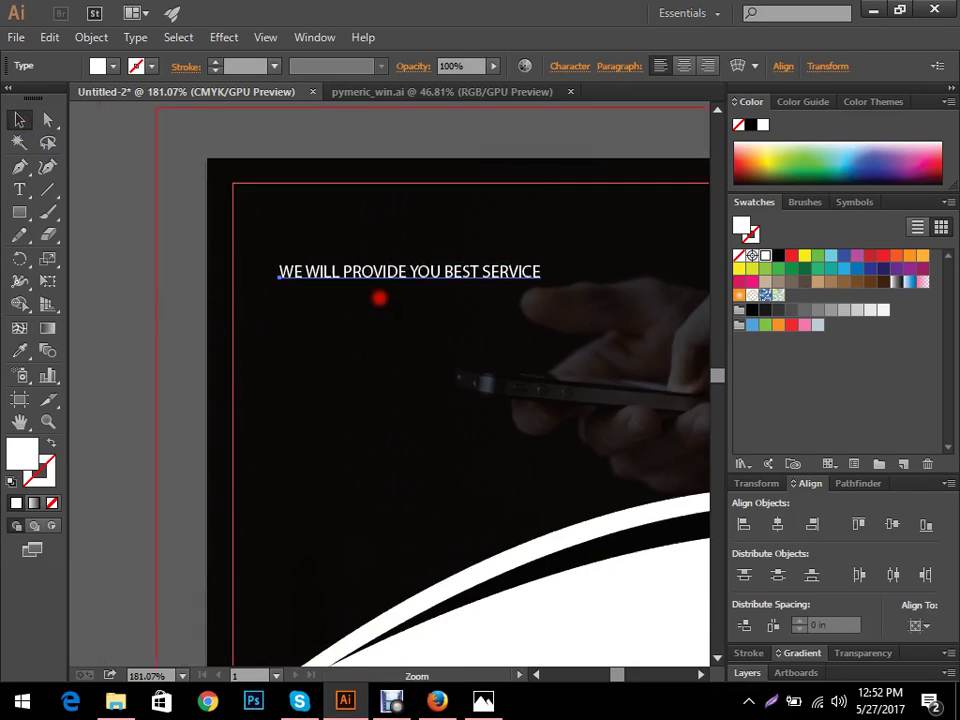
click(559, 66)
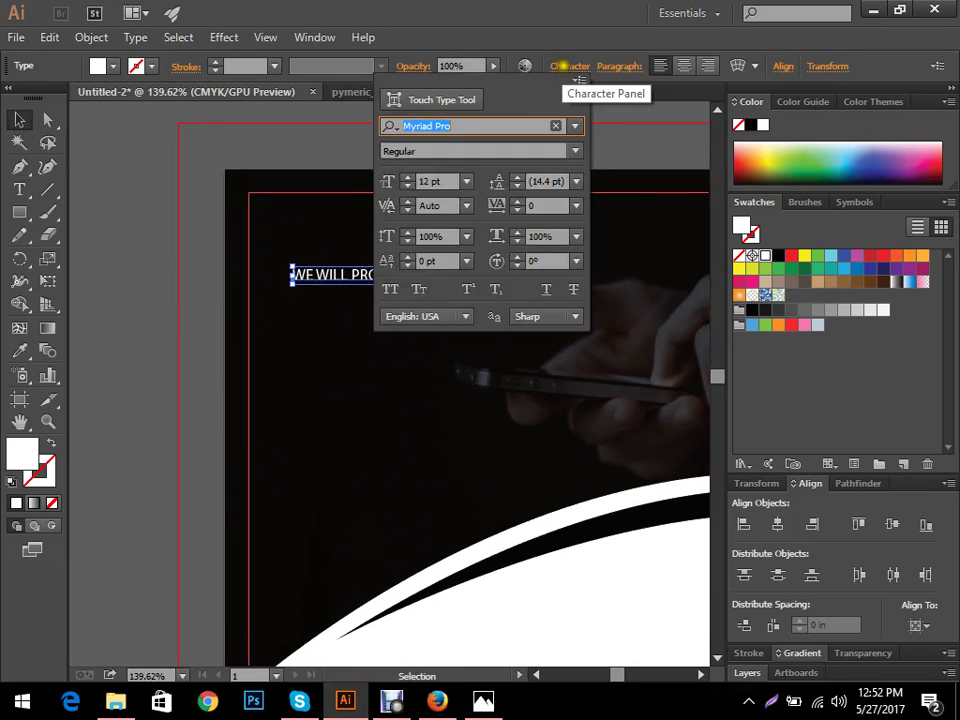
click(574, 128)
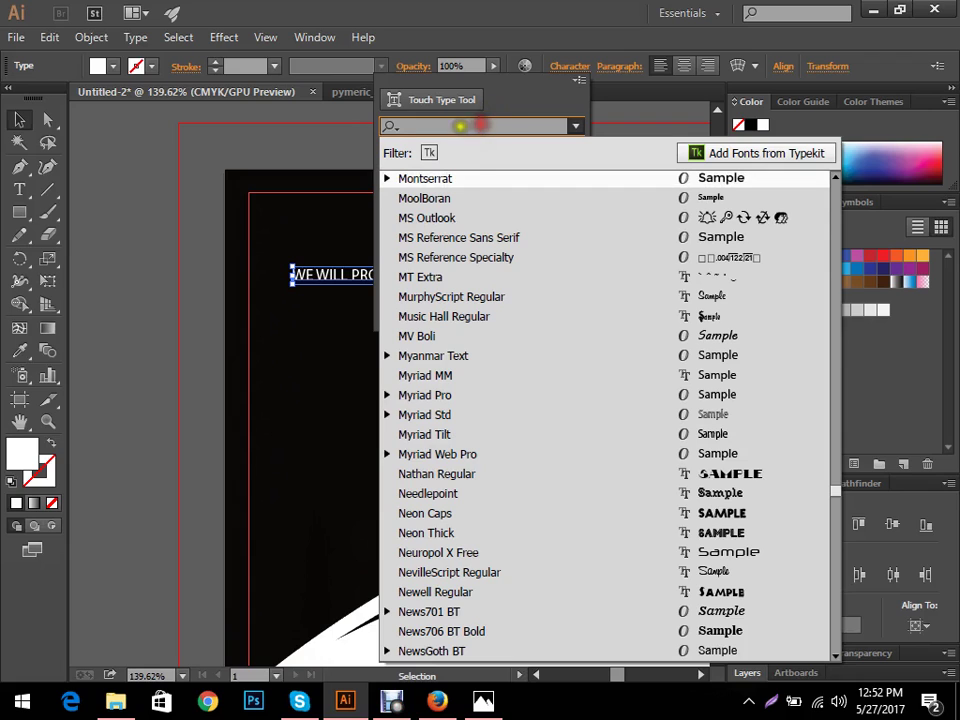
- Try searching the font list for "ols", "osla", "olas" and "osa", and clear the search text
text(o)
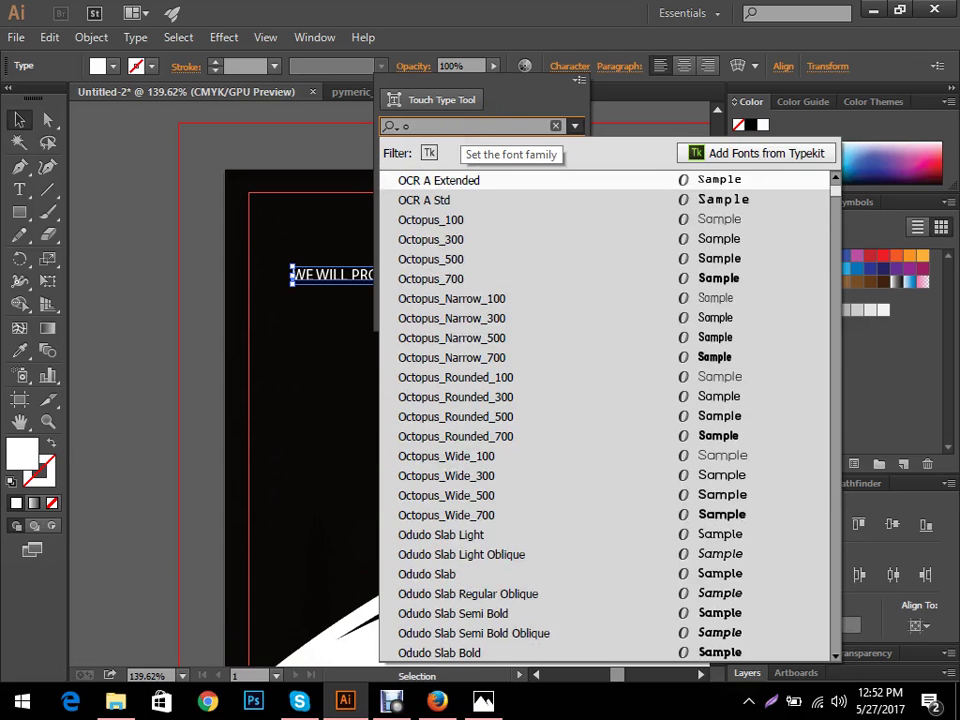
text(ls)
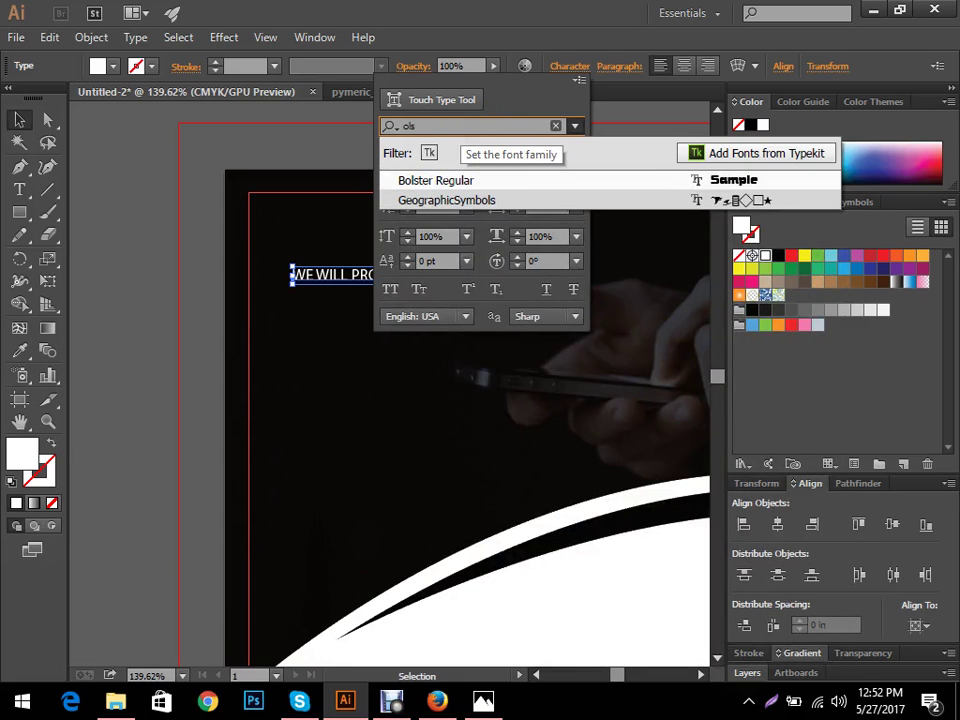
key(BackSpace)
key(BackSpace)
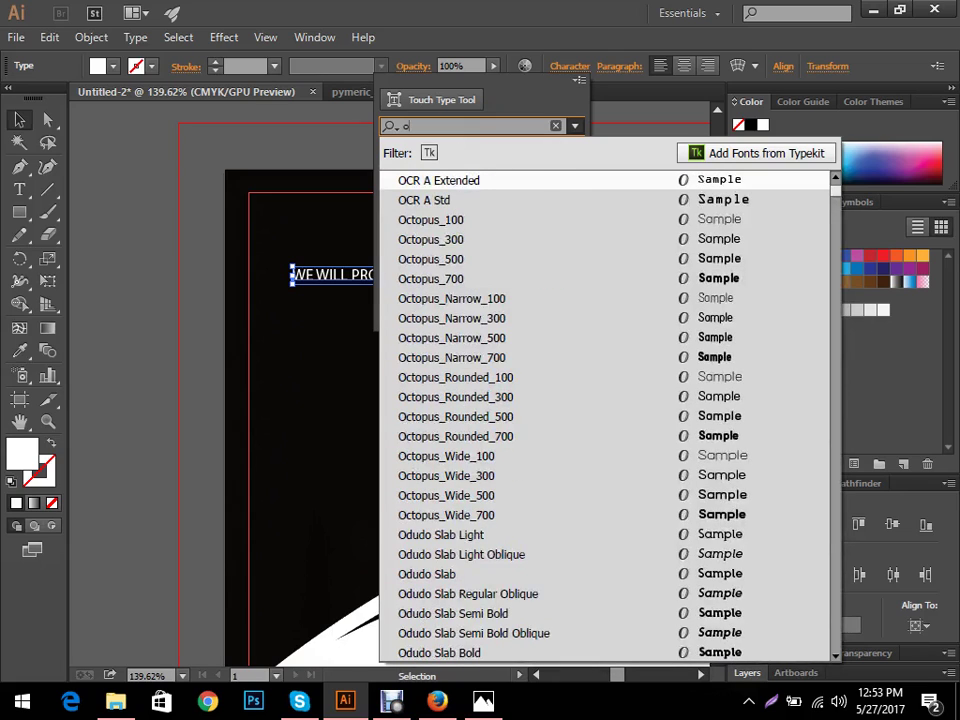
text(s)
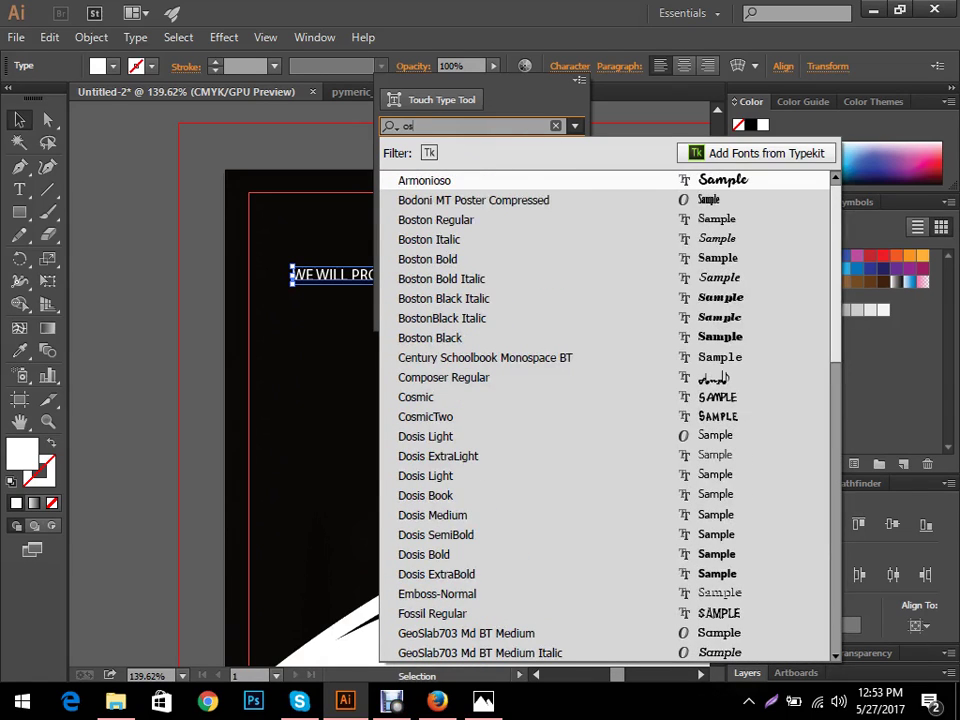
text(l)
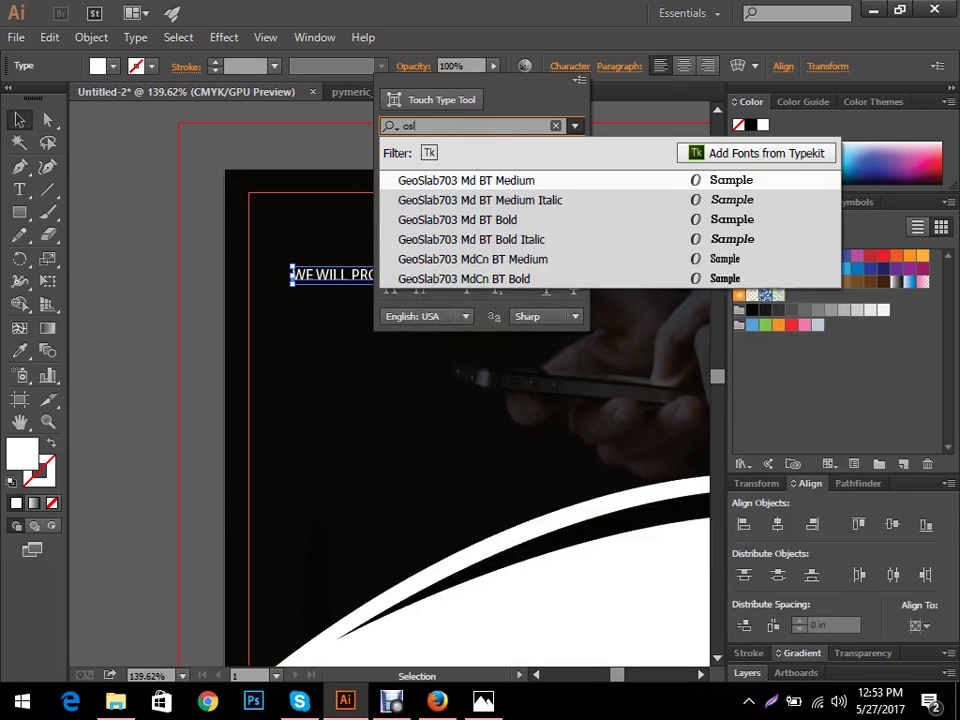
key(BackSpace)
key(BackSpace)
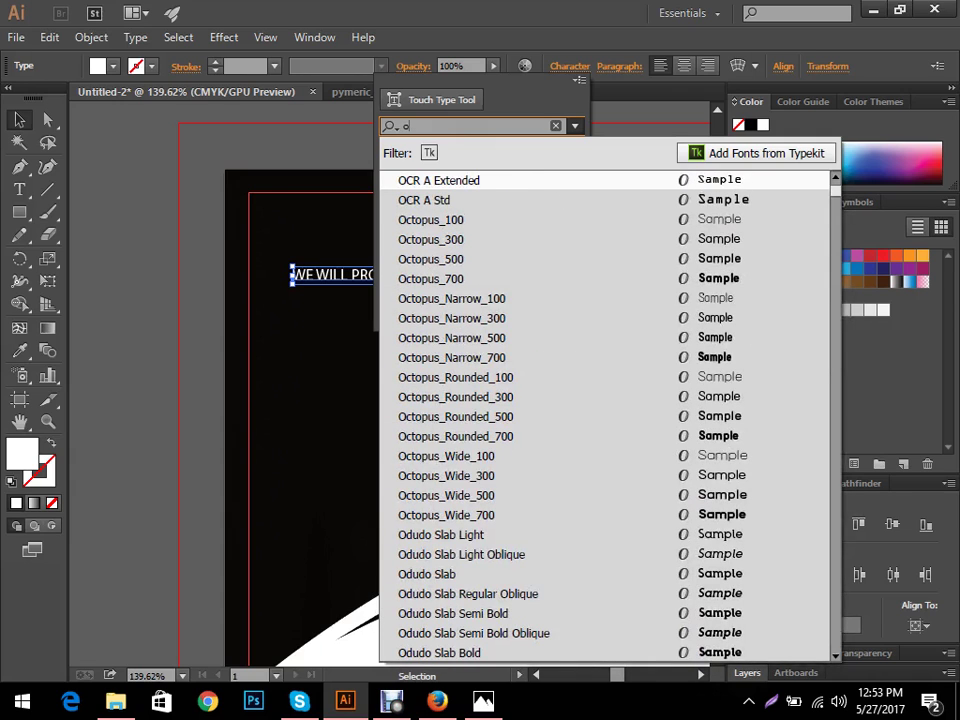
text(sla)
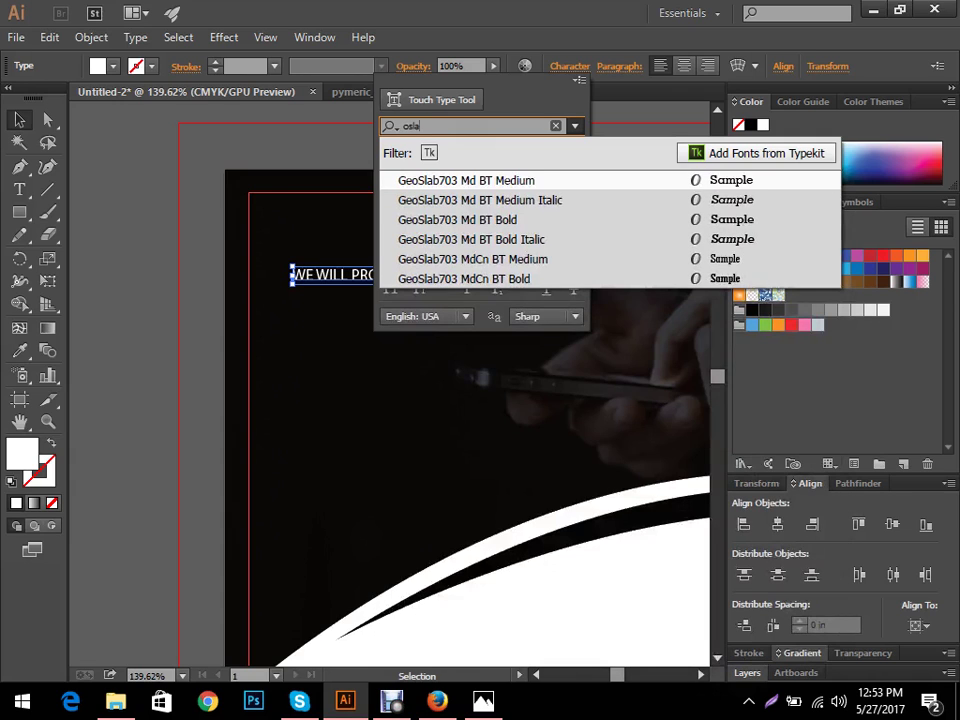
key(BackSpace)
key(BackSpace)
key(BackSpace)
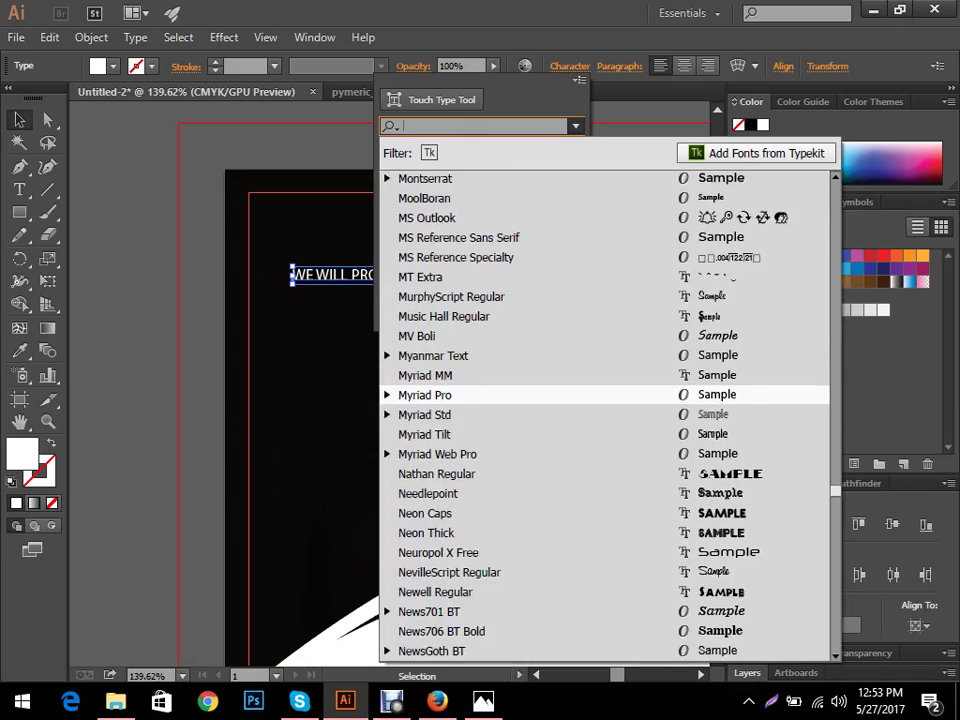
text(ola)
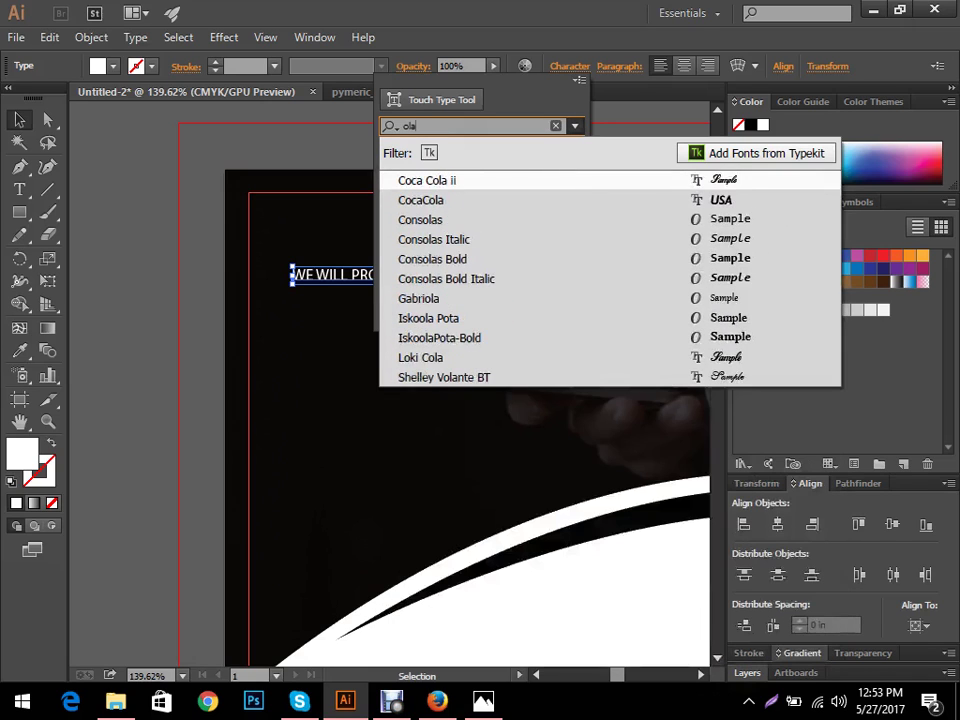
text(s)
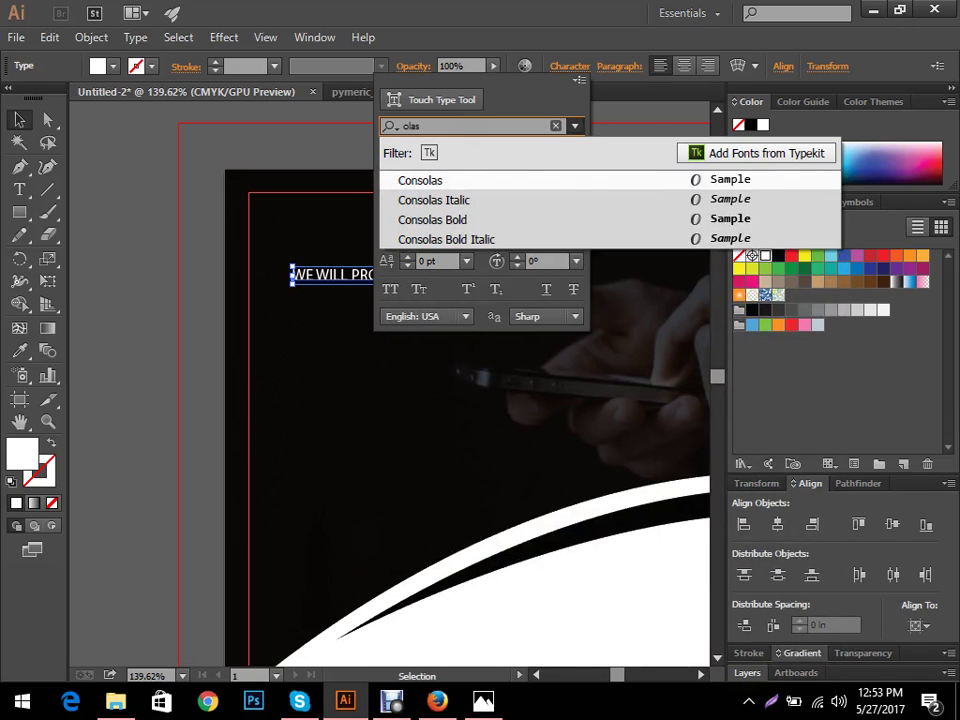
key(BackSpace)
key(BackSpace)
key(BackSpace)
key(BackSpace)
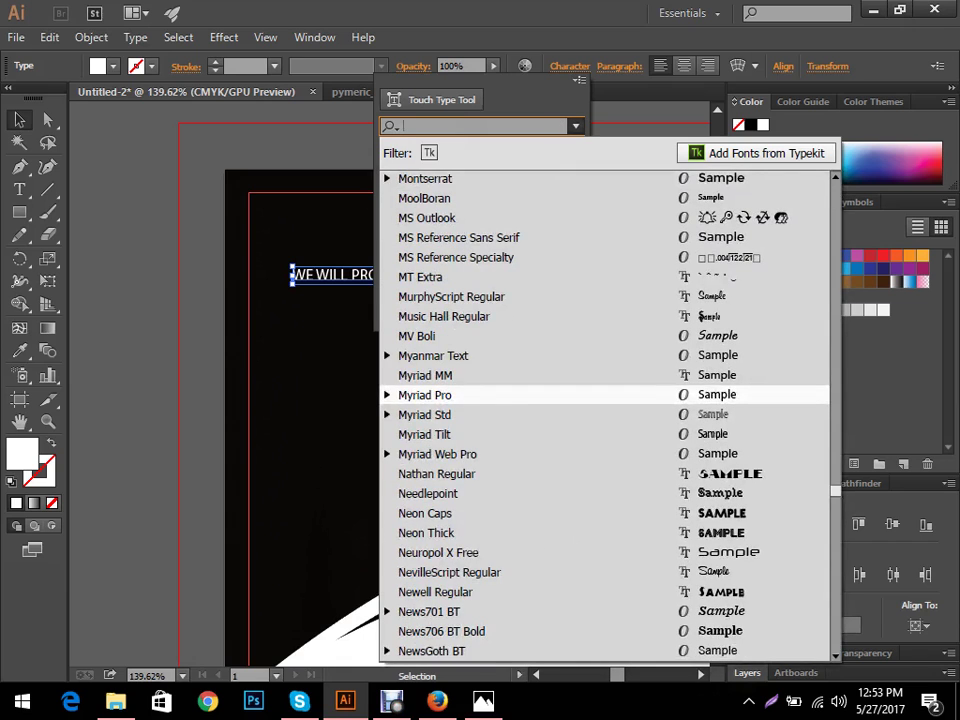
text(o)
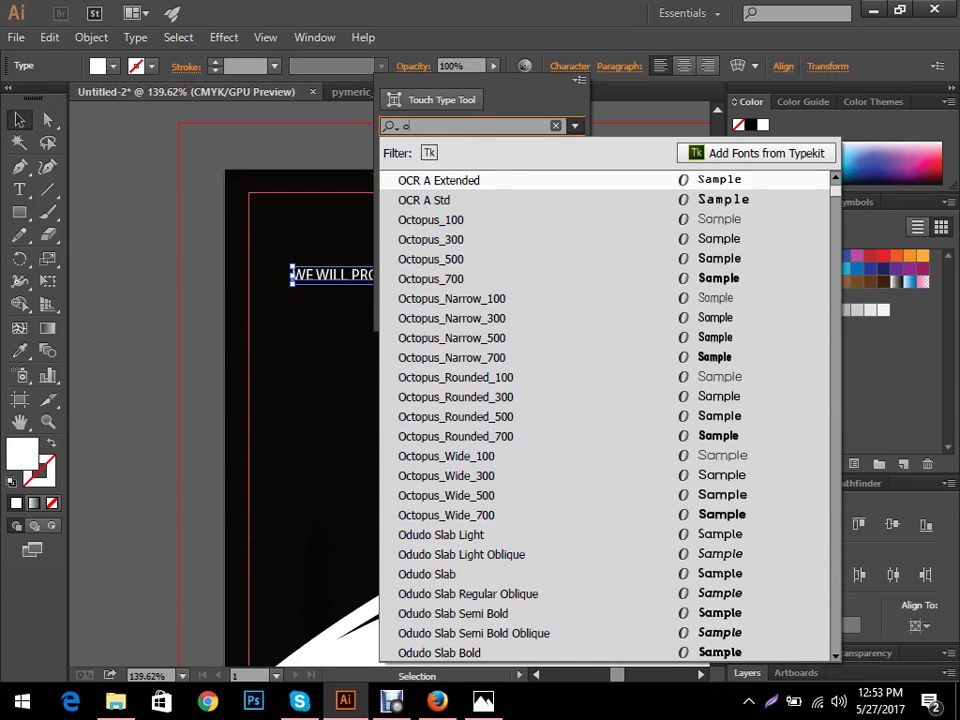
text(sa)
key(BackSpace)
key(BackSpace)
key(BackSpace)
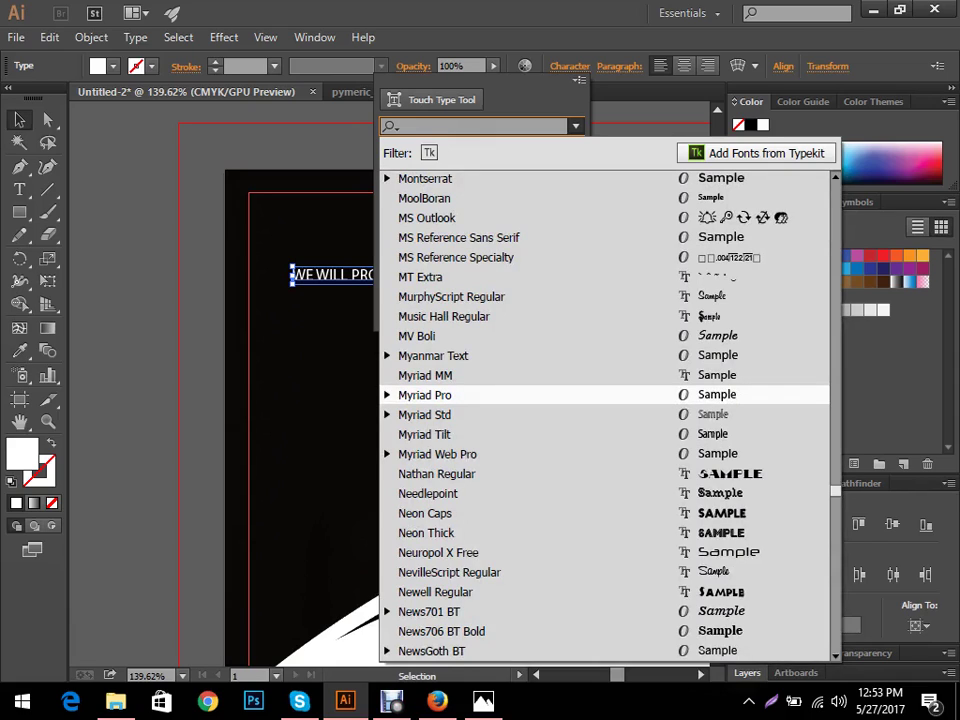
- Search the font list for "mont" to find a typeface for the tagline
text(mont)
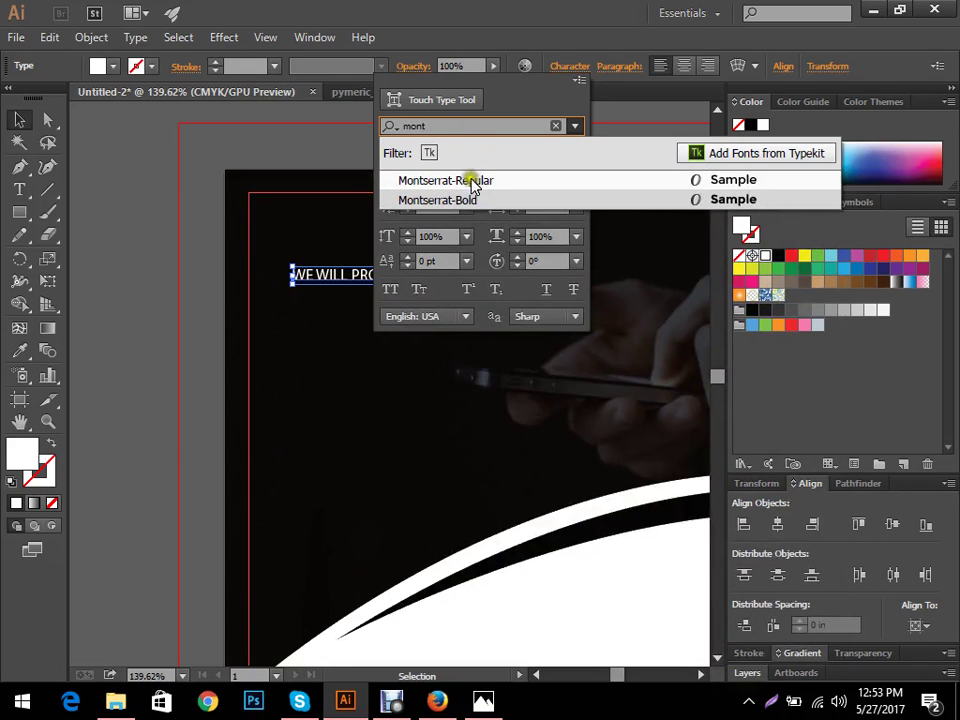
- Set the headline's font to Montserrat Bold at 72 pt
click(471, 199)
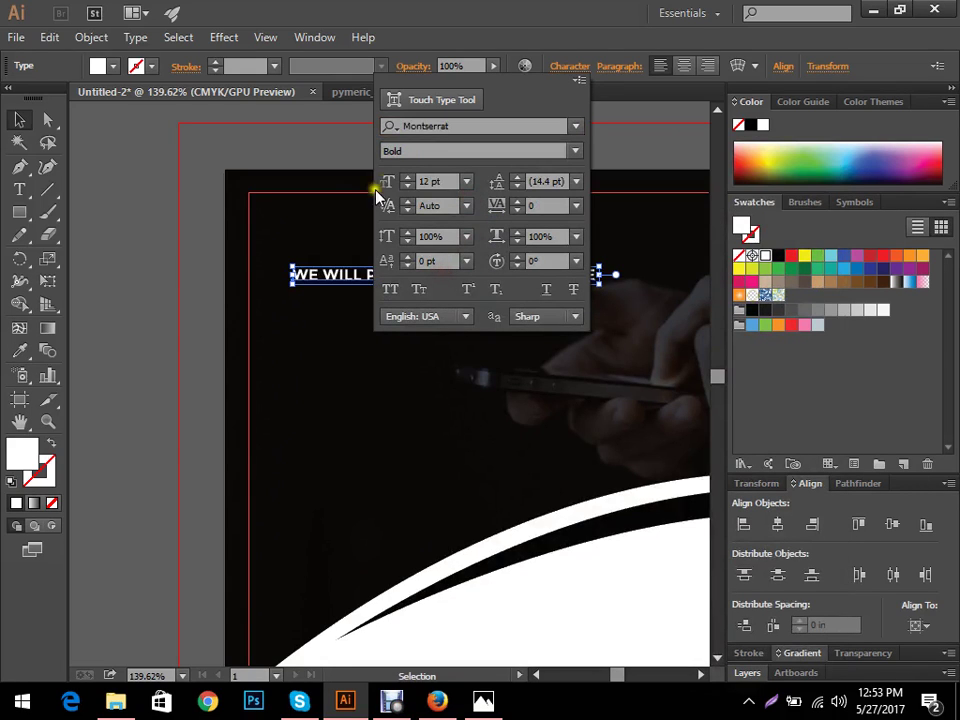
click(465, 181)
click(493, 515)
click(390, 402)
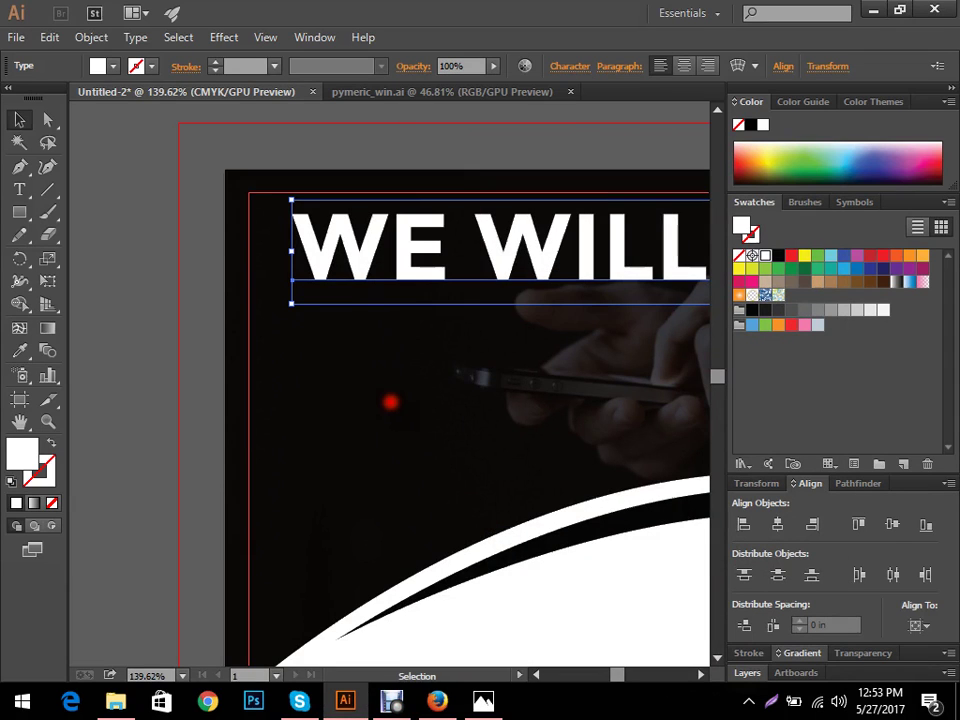
- Scale the headline down to about 52 pt and place it below the logo, starting at the flyer's left margin
drag(482, 375, 249, 384)
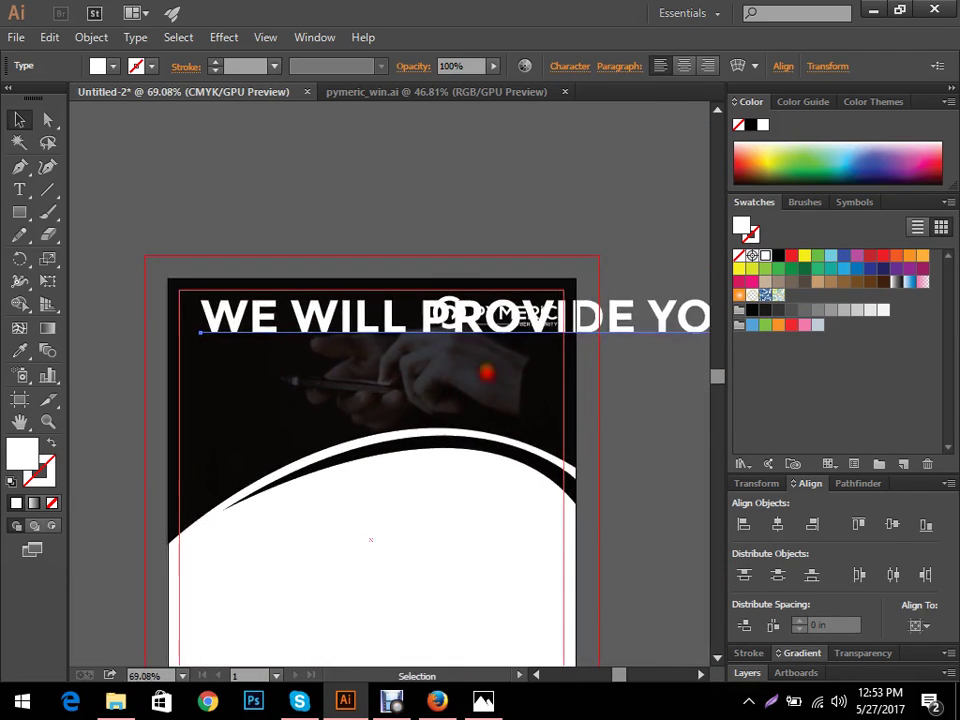
click(398, 324)
double_click(405, 325)
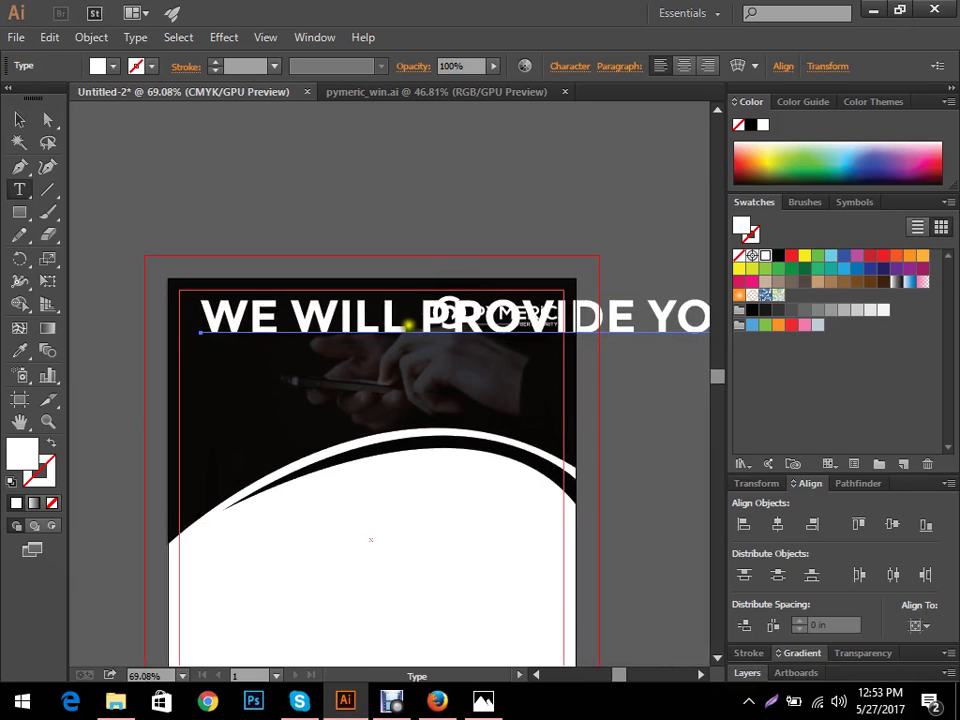
click(19, 118)
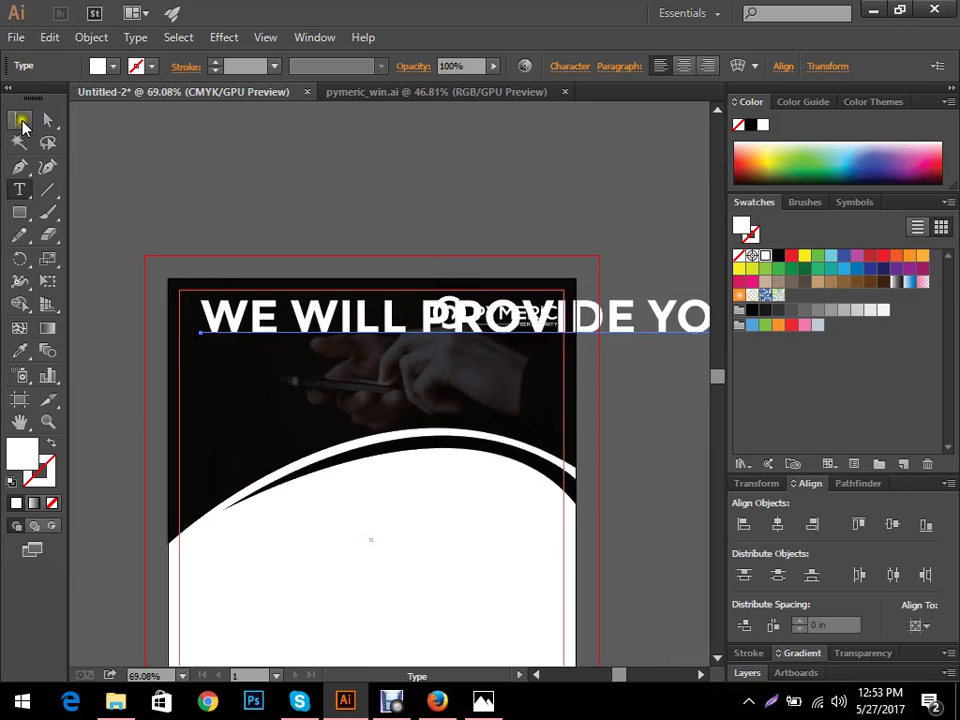
click(304, 287)
drag(328, 320, 268, 346)
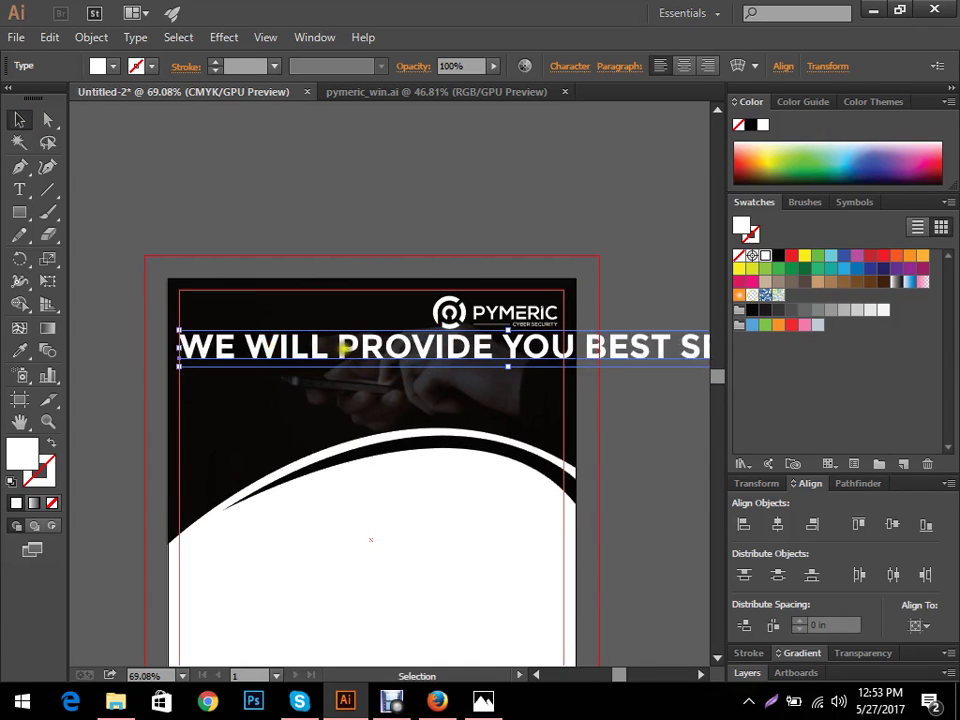
- Break the headline into three lines: "WE WILL", "PROVIDE YOU" and "BEST SERVICE"
key(i)
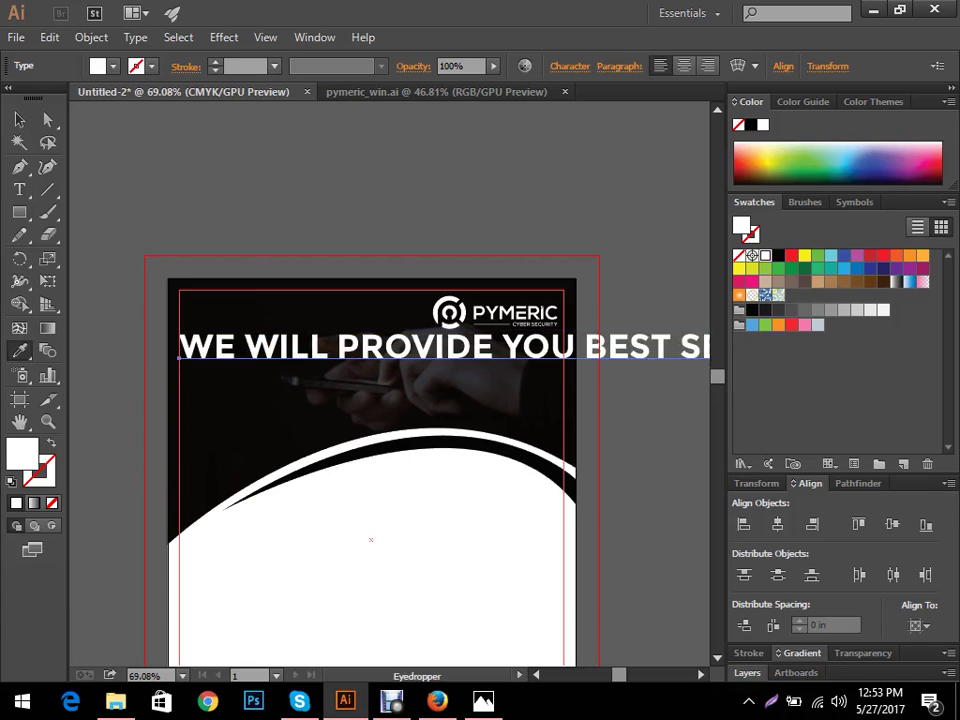
key(t)
click(331, 347)
key(Return)
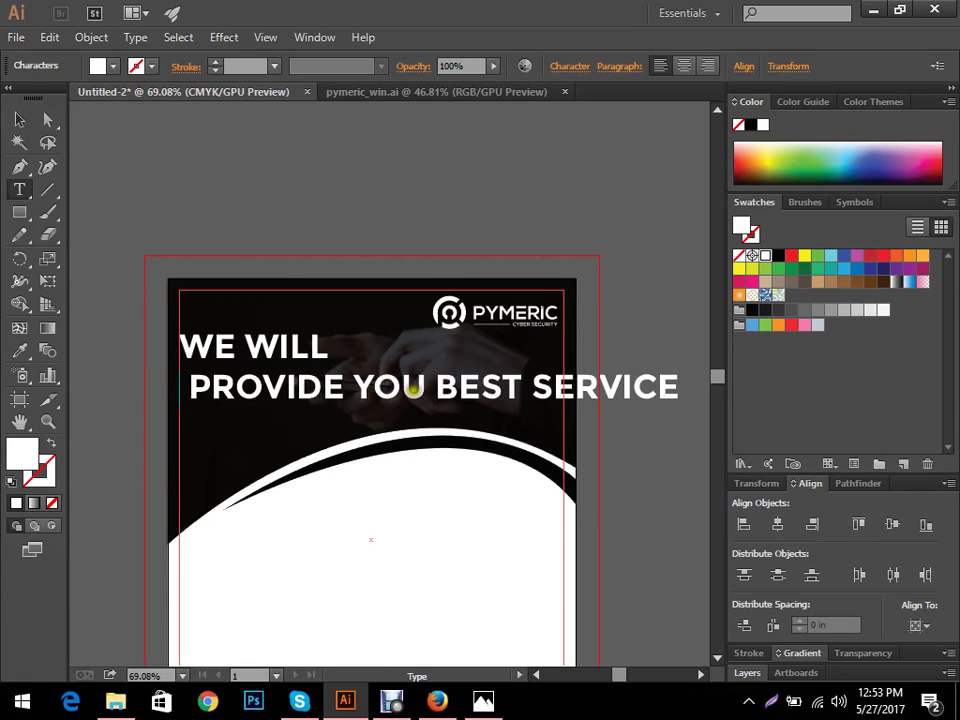
click(428, 394)
key(Return)
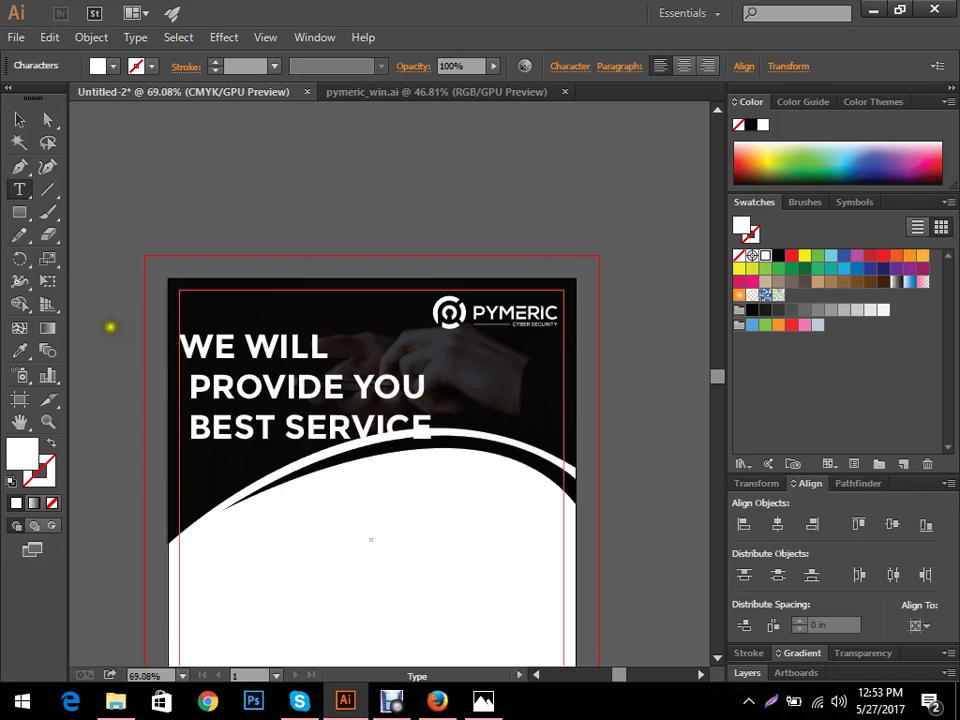
- Remove the leading spaces from the headline's second and third lines so they align with the first
drag(175, 358, 429, 444)
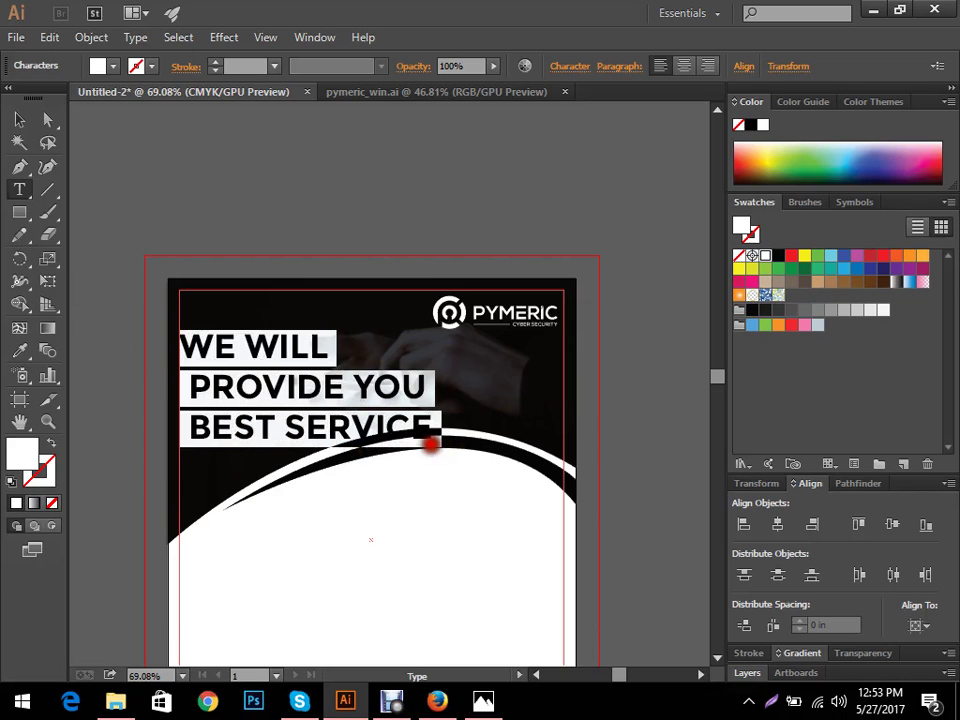
click(191, 429)
drag(191, 429, 141, 428)
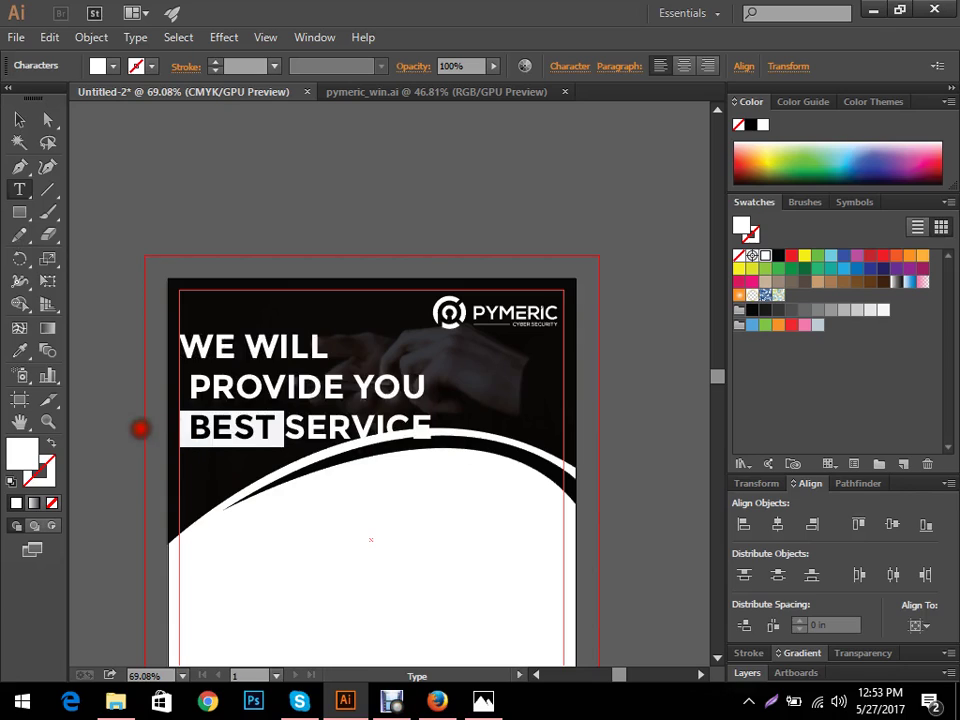
click(190, 428)
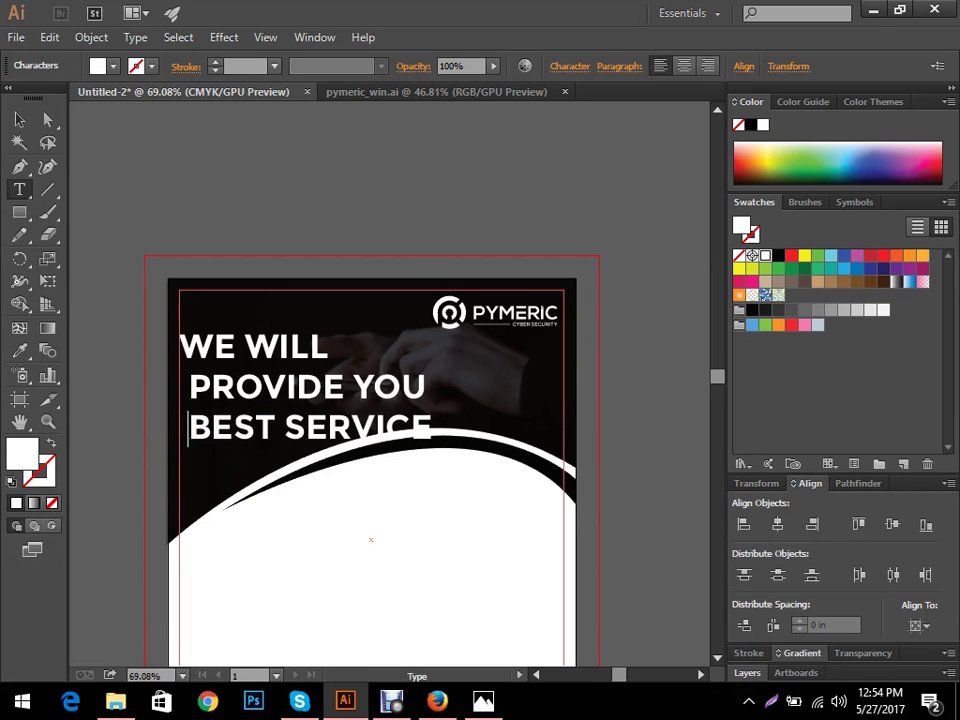
key(BackSpace)
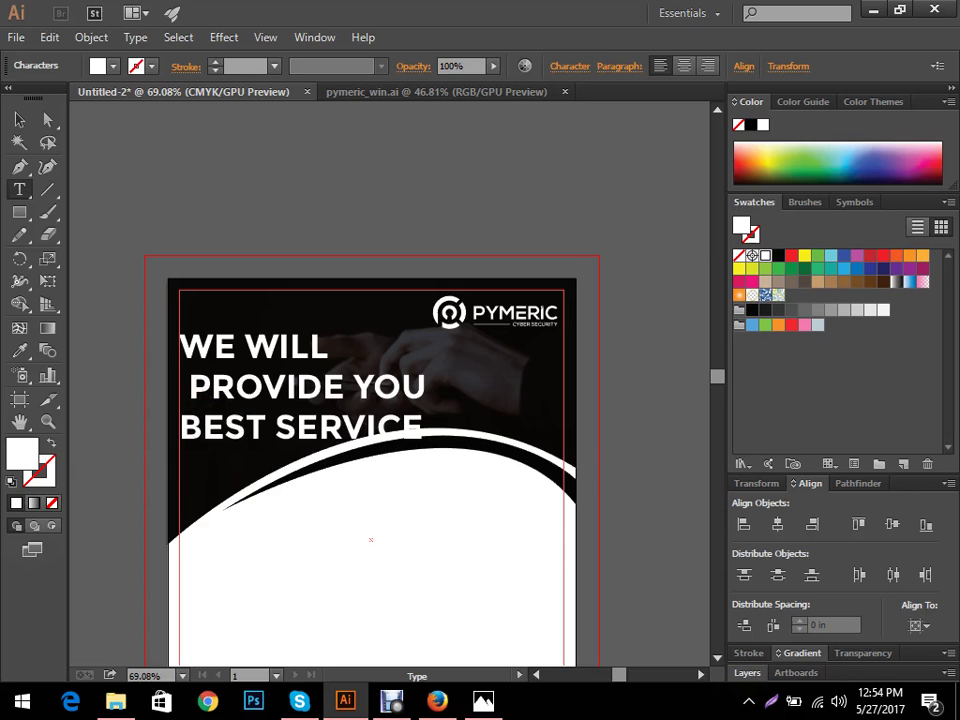
key(BackSpace)
click(19, 119)
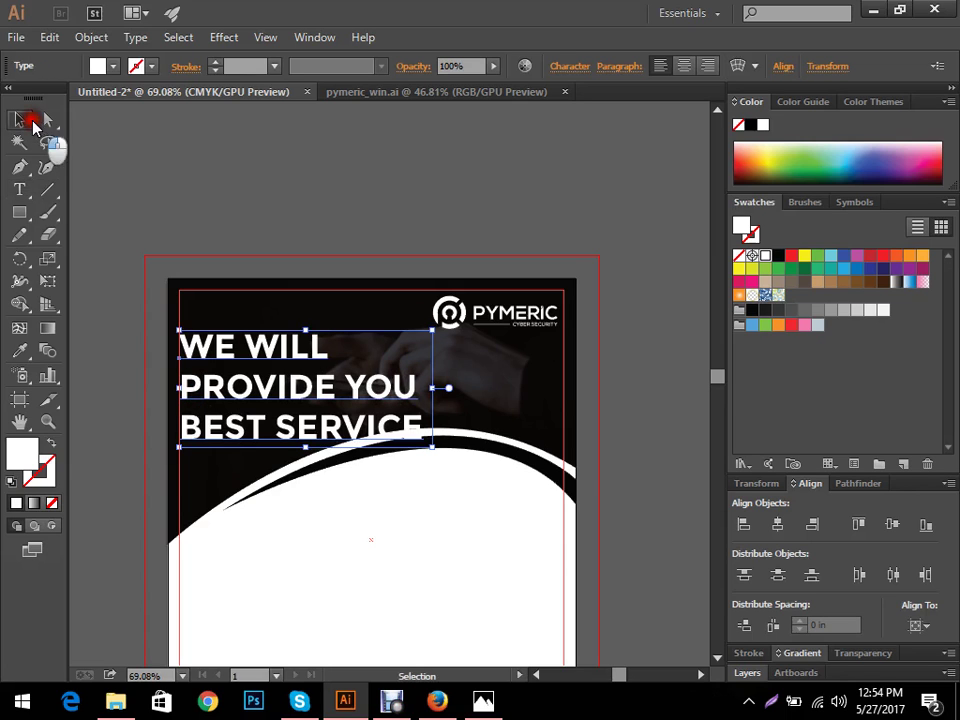
- Move the three-line headline up slightly so it clears the white curve
scroll(312, 400, up, 3)
scroll(392, 429, left, 2)
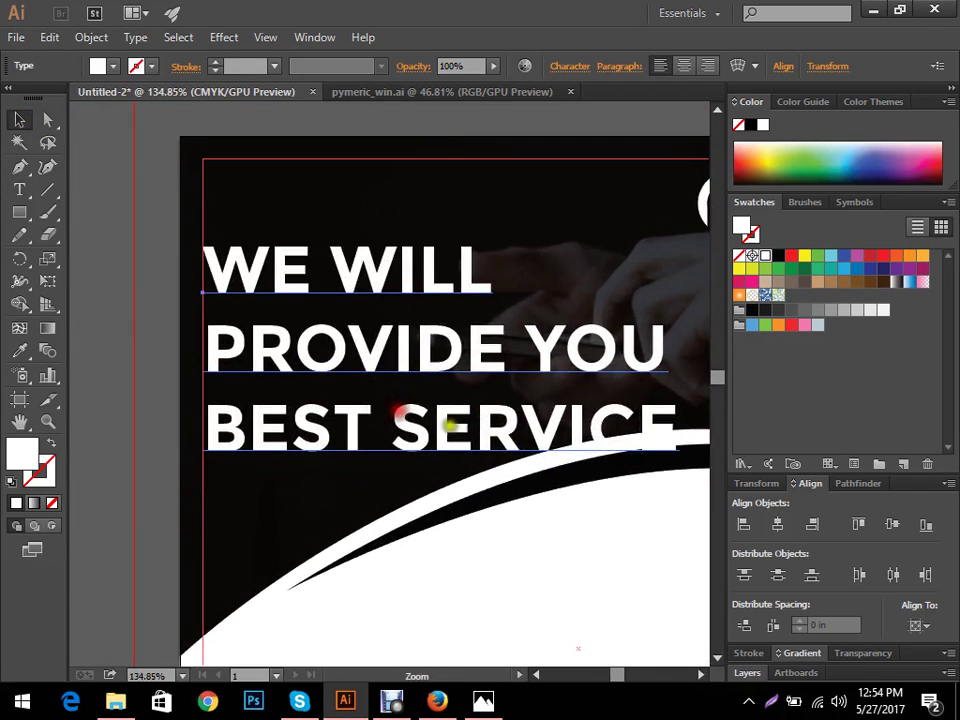
drag(470, 442, 467, 407)
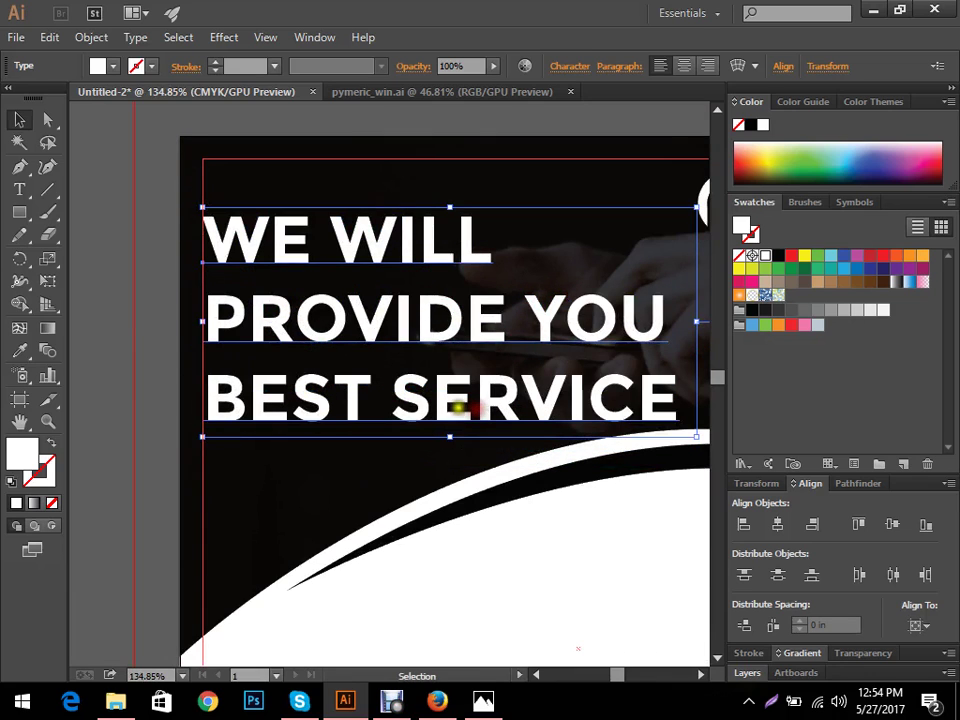
- Change the font of the whole headline to Nexa Bold
key(t)
drag(234, 248, 680, 402)
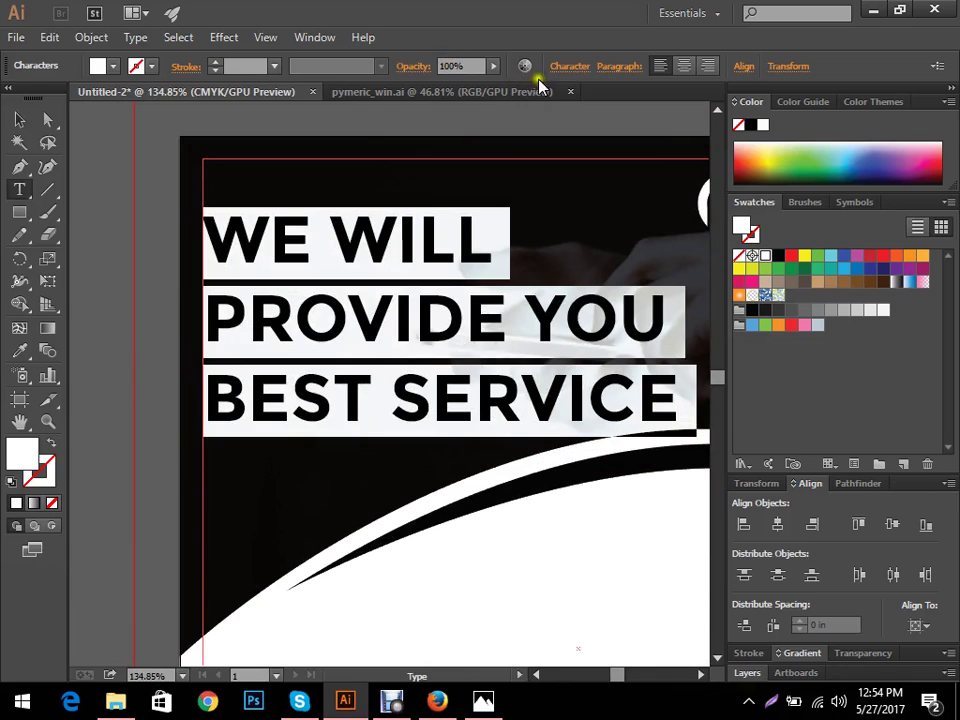
click(572, 66)
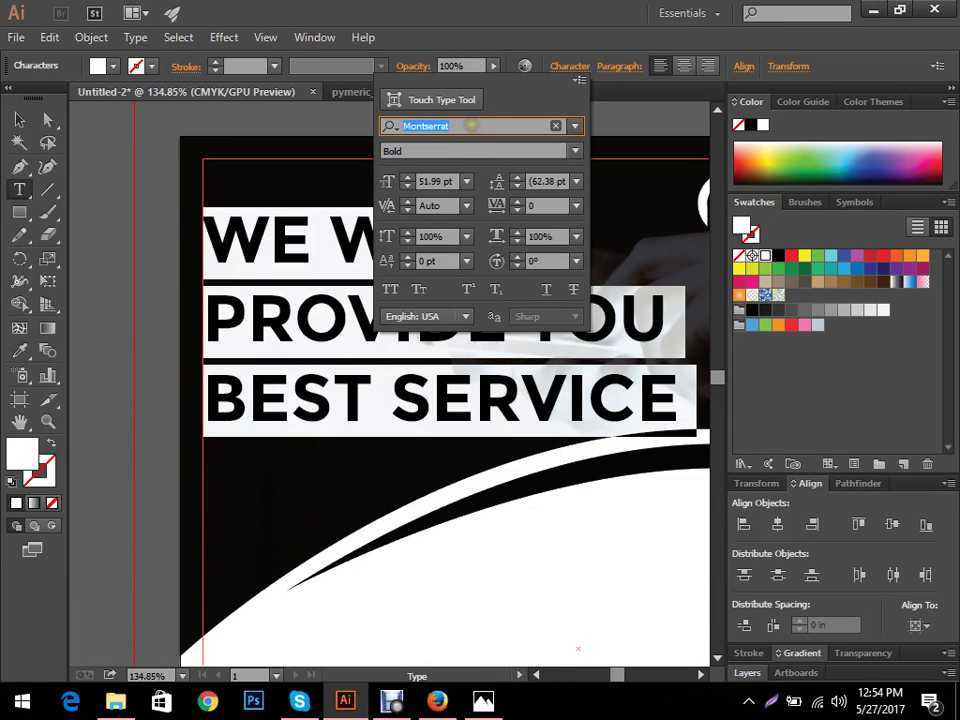
text(nexa)
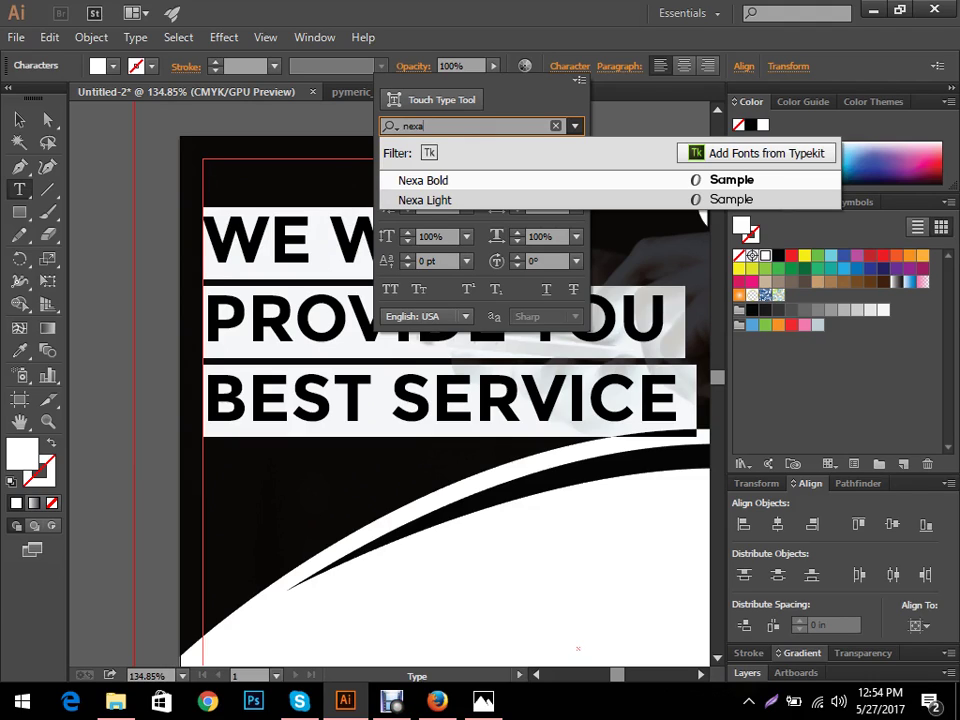
click(452, 182)
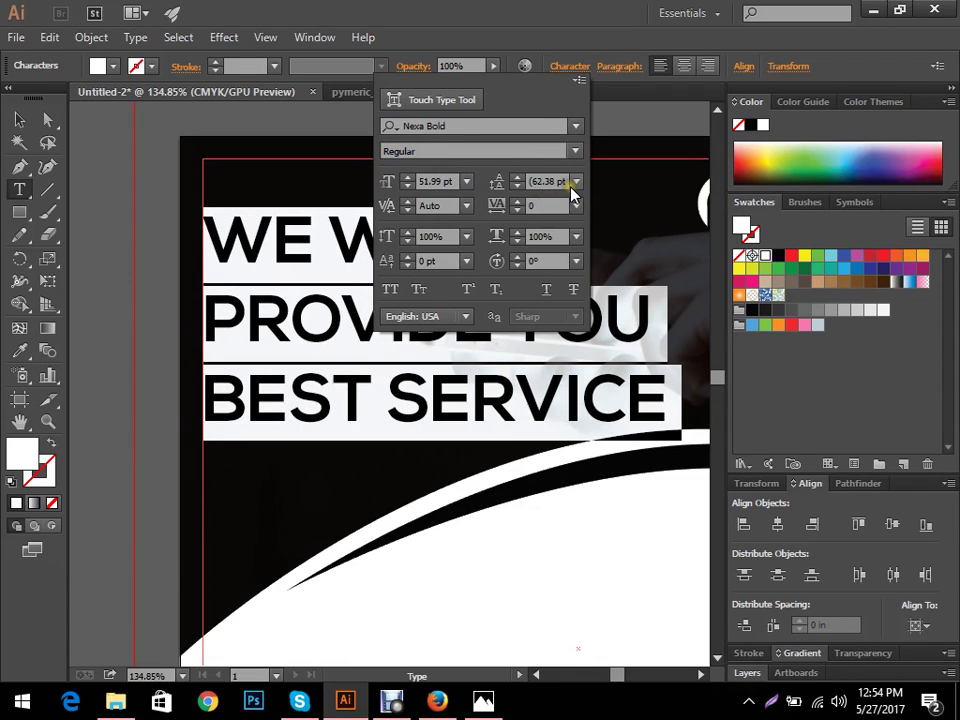
- Tighten the headline's leading to 46 pt
click(576, 182)
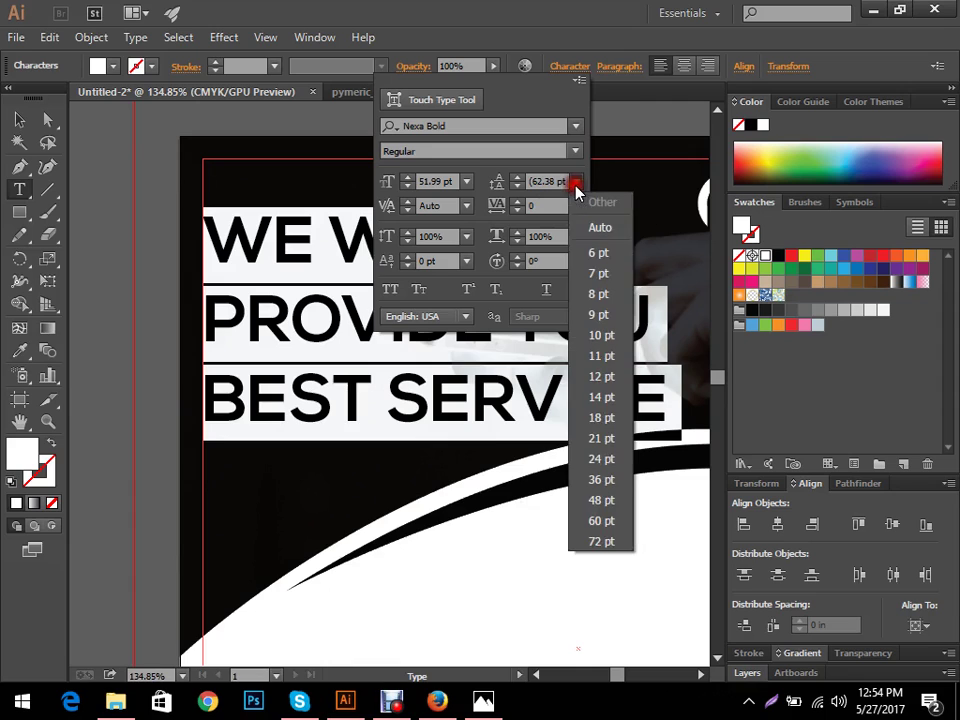
click(609, 521)
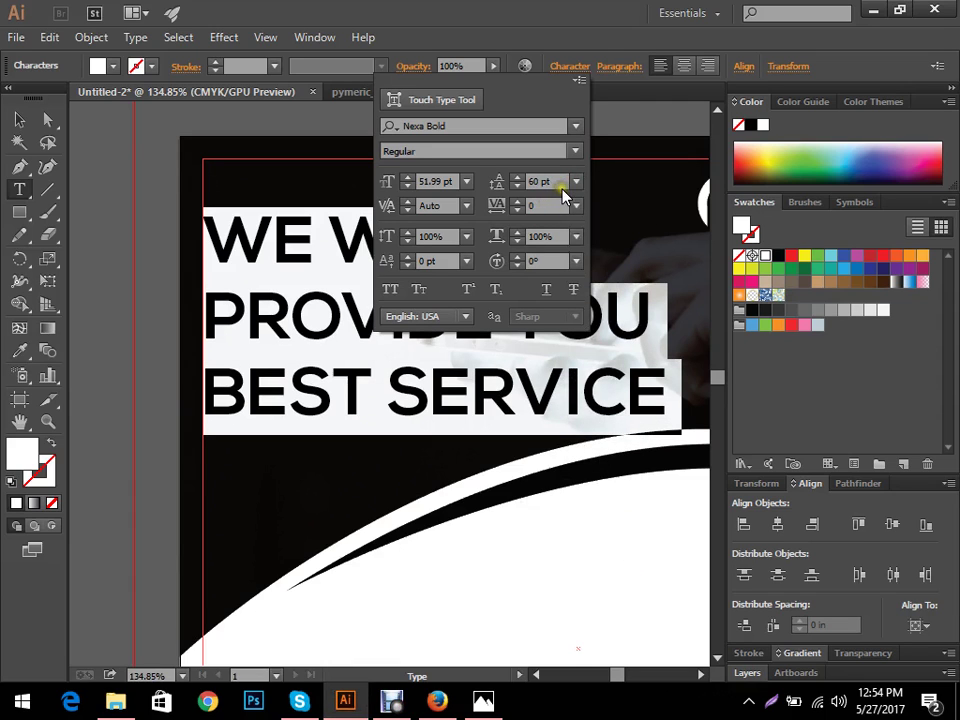
click(556, 182)
scroll(557, 181, down, 7)
scroll(557, 181, down, 7)
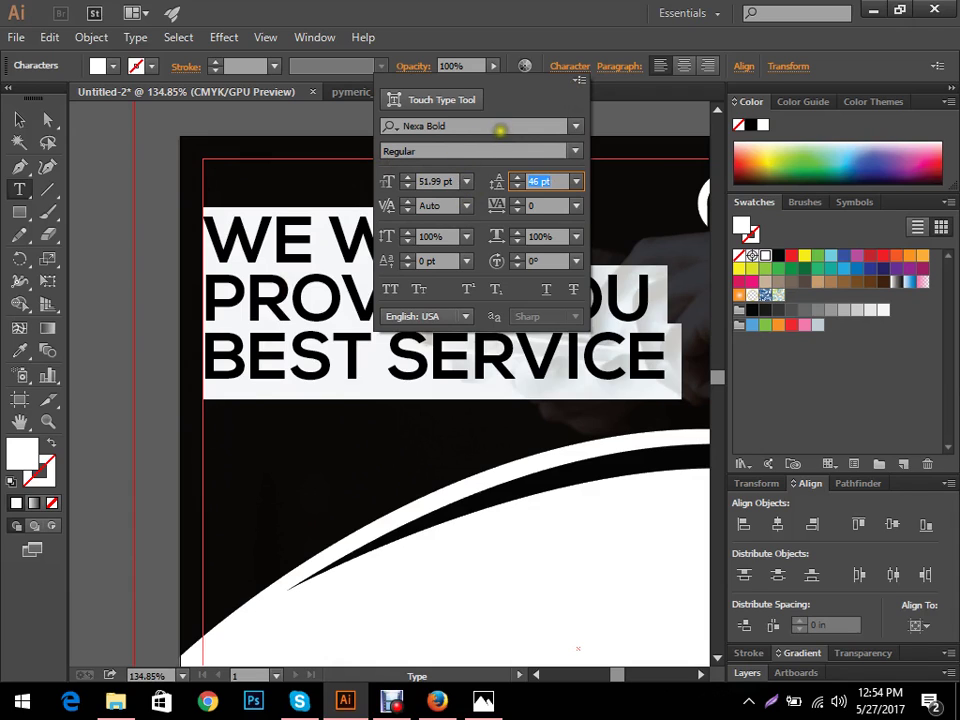
click(14, 96)
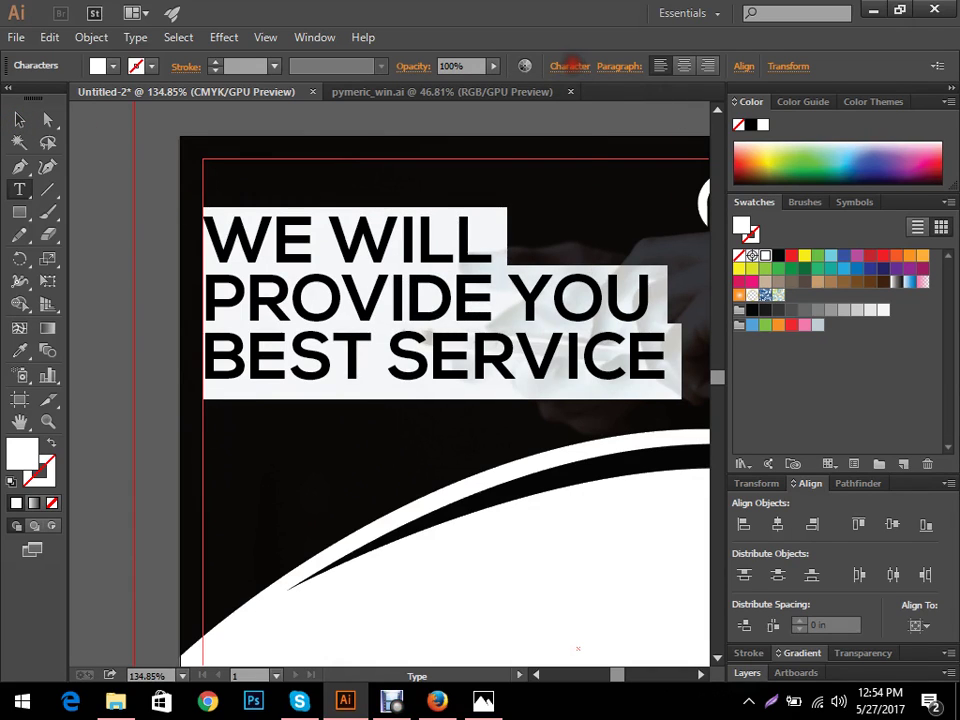
- Set the headline's font size to 36 pt and deselect the text
click(568, 66)
click(463, 190)
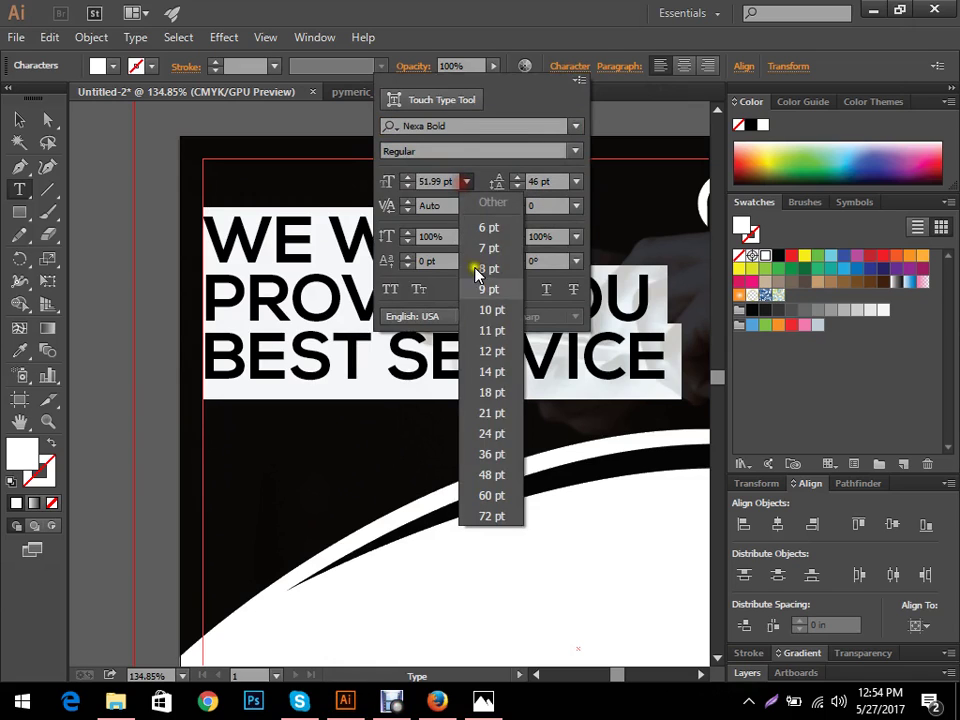
click(490, 463)
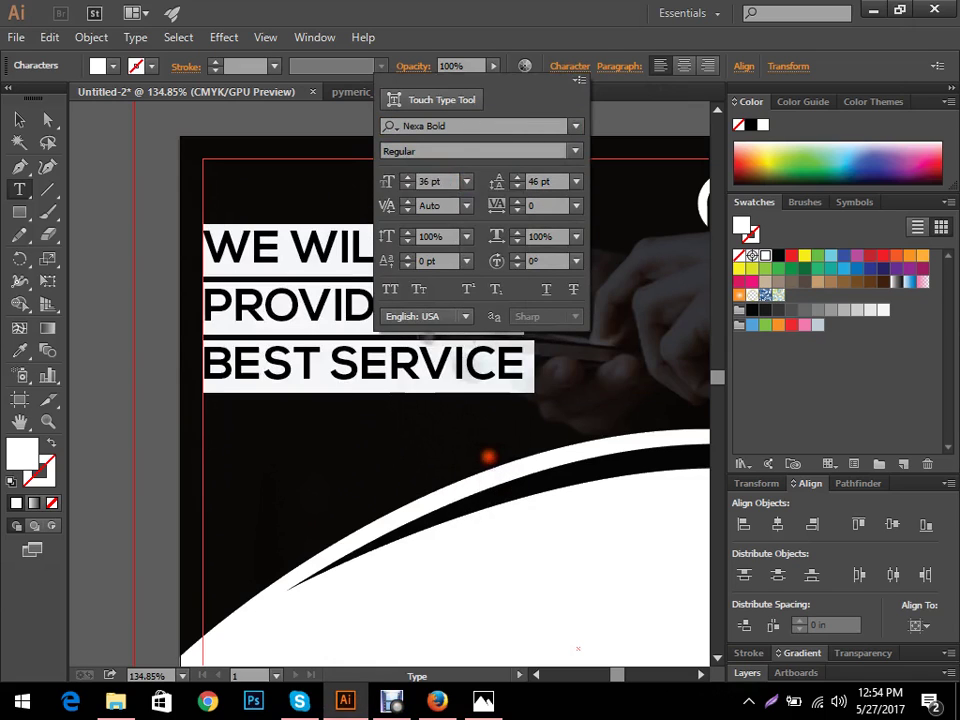
click(19, 118)
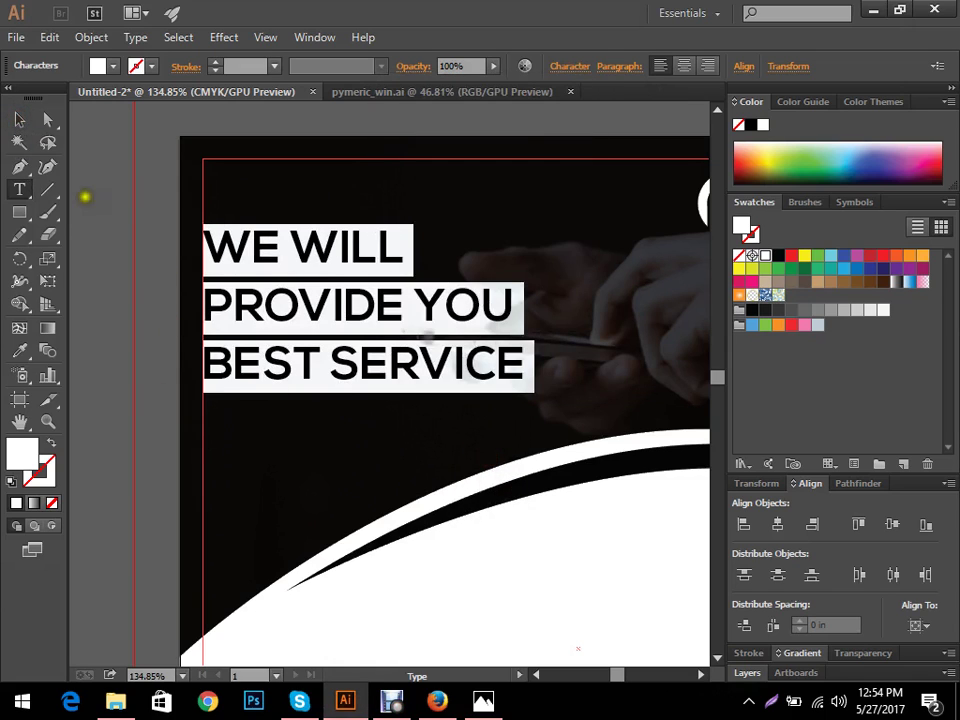
click(81, 304)
- Swap the header layout by moving the headline to the flyer's right margin and the PYMERIC logo to its left margin
ctrl+alt+click(341, 374)
drag(341, 374, 156, 392)
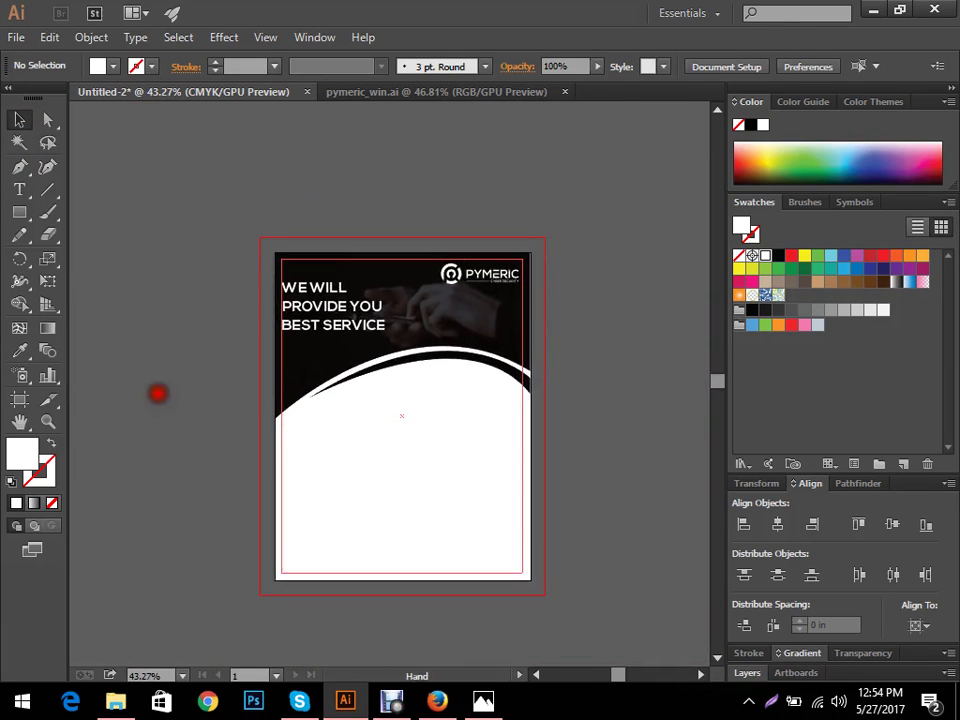
drag(494, 341, 574, 336)
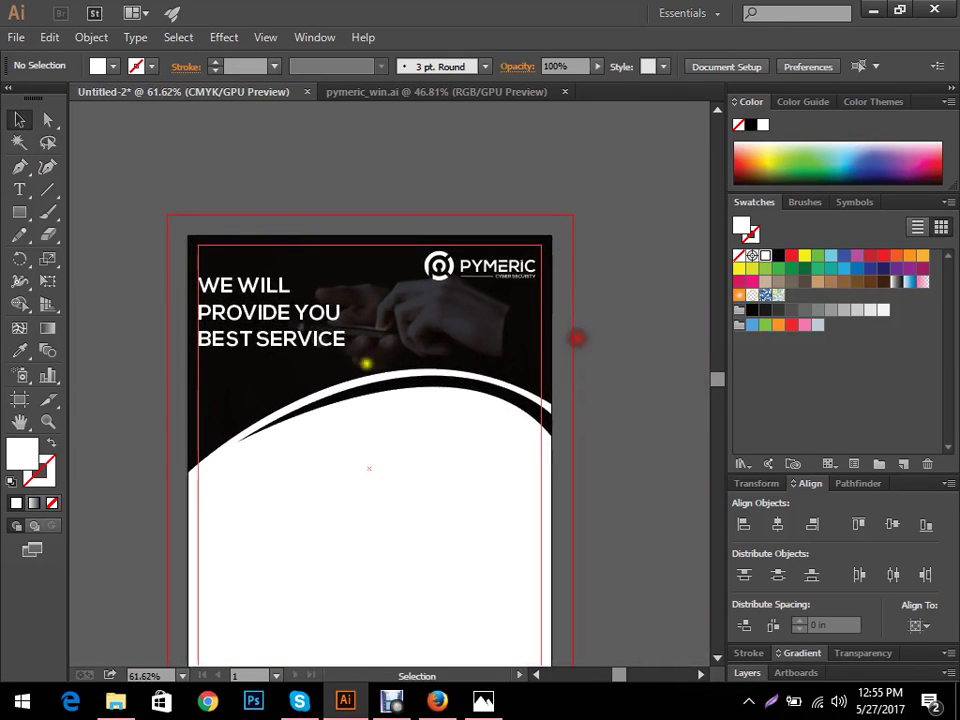
click(299, 341)
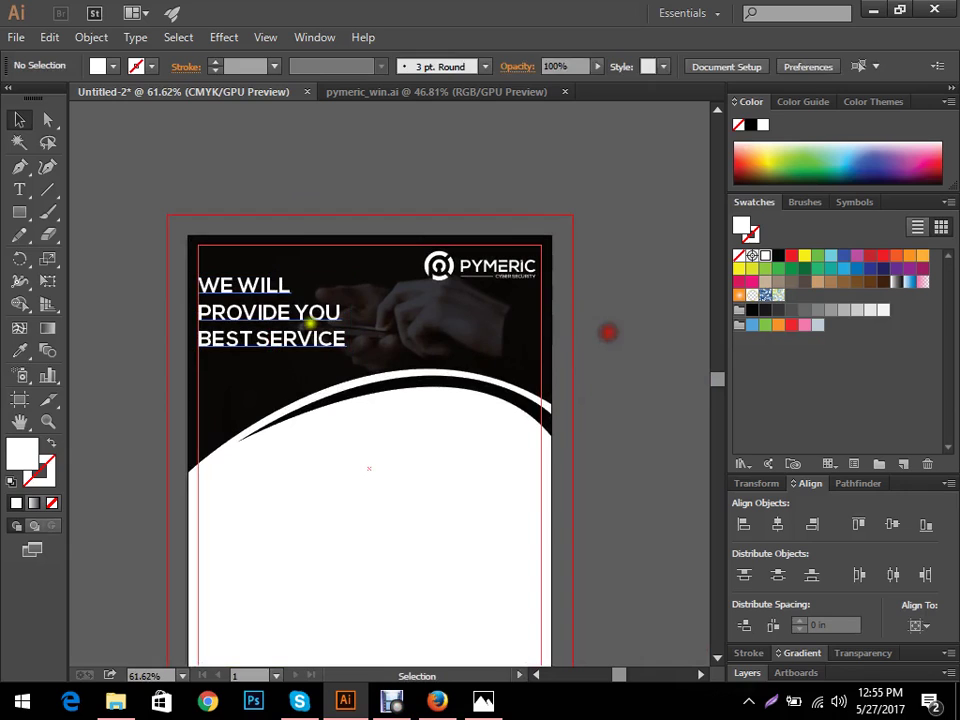
drag(305, 316, 493, 318)
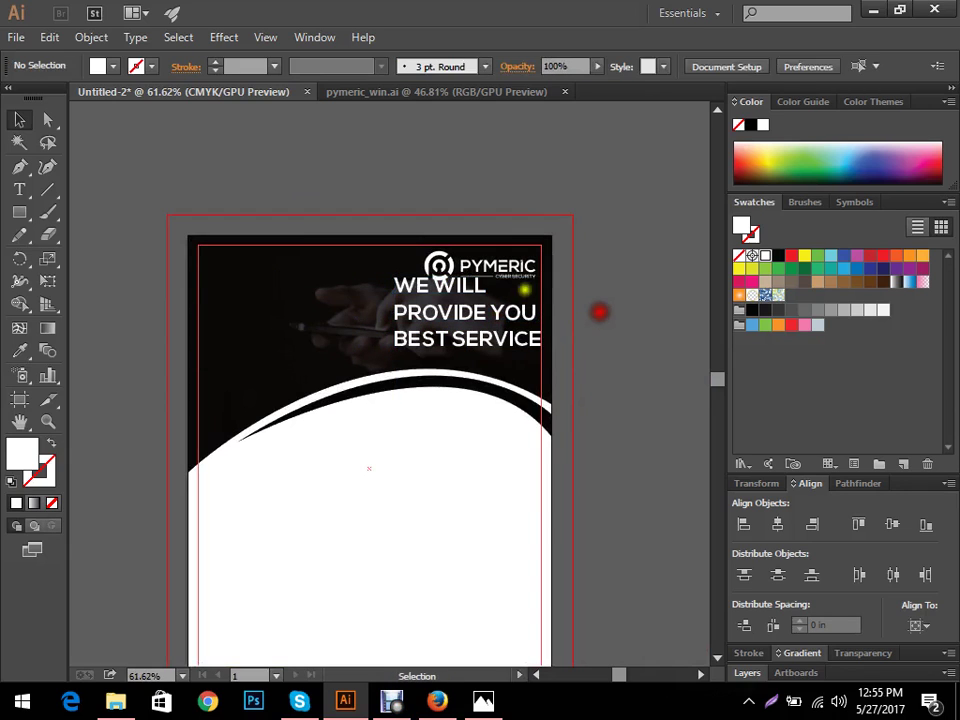
drag(477, 263, 259, 320)
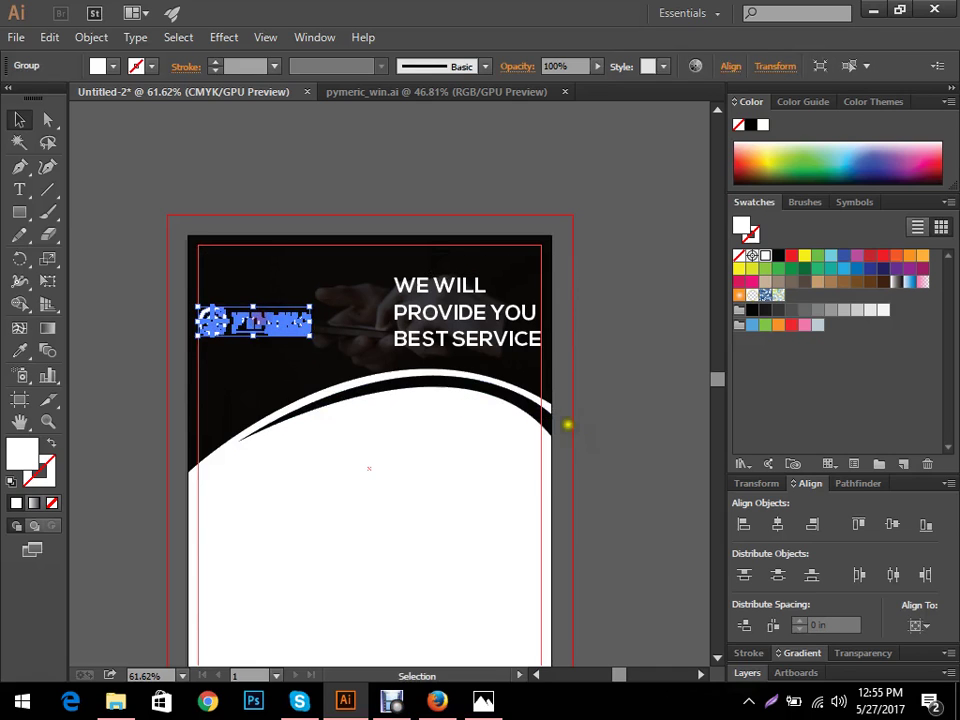
click(636, 351)
drag(636, 351, 607, 401)
click(607, 401)
key(v)
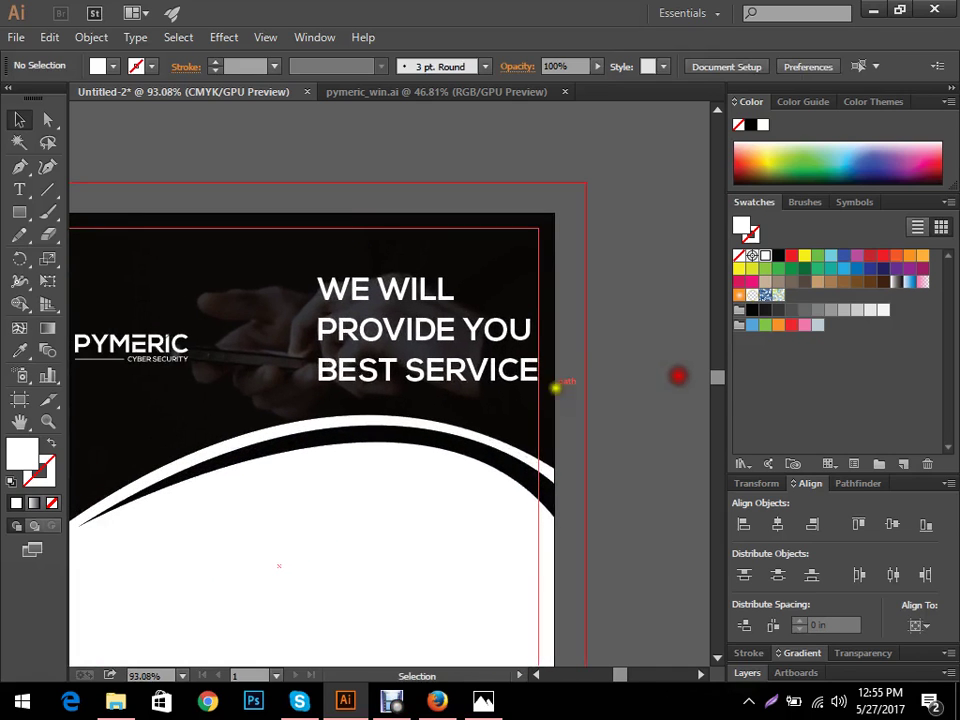
click(452, 385)
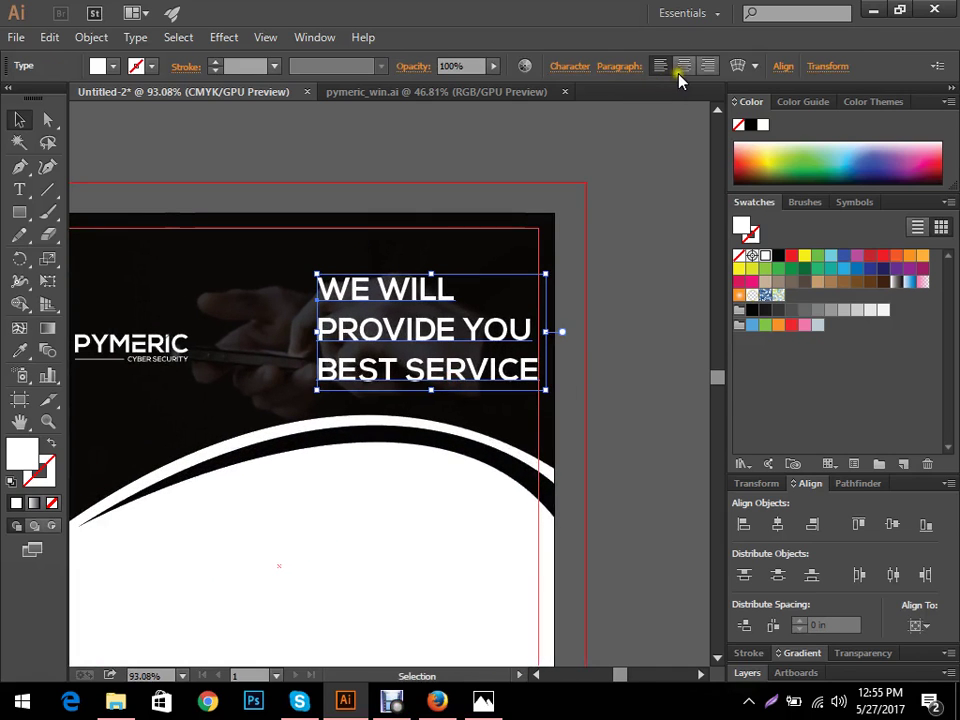
click(570, 66)
click(606, 189)
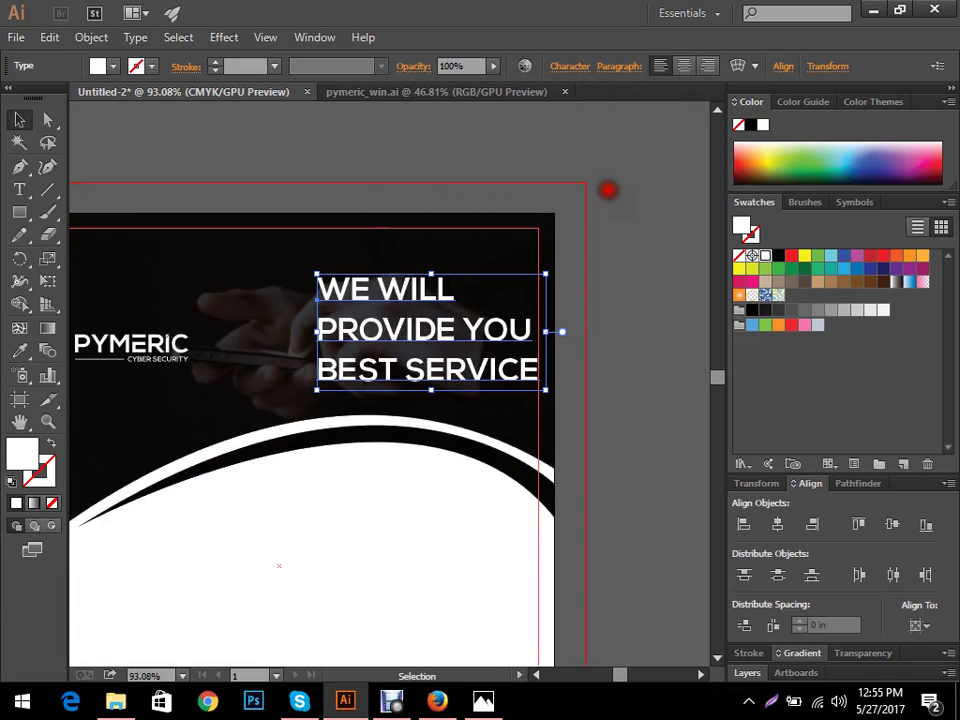
click(570, 66)
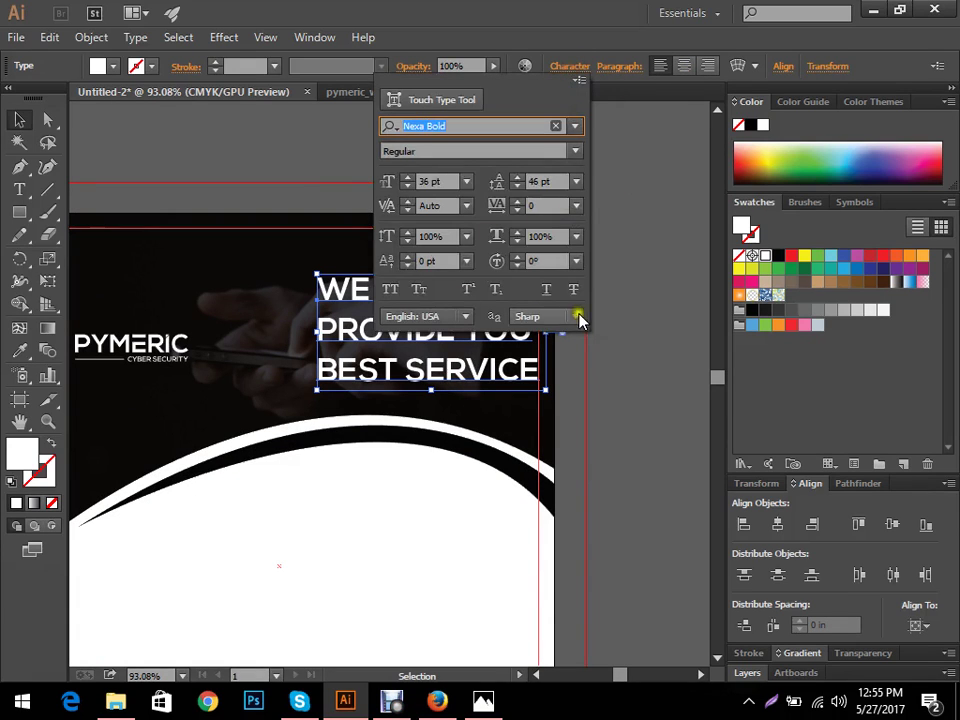
click(628, 292)
- Change the font of the headline's first line, WE WILL, to Nexa Light
key(t)
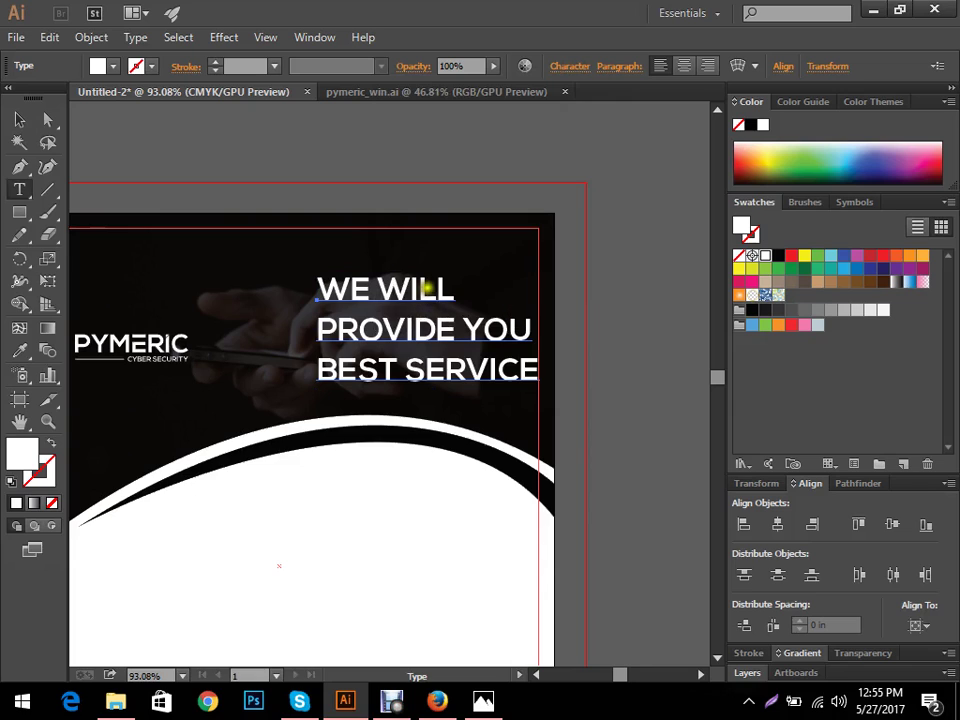
drag(452, 289, 317, 290)
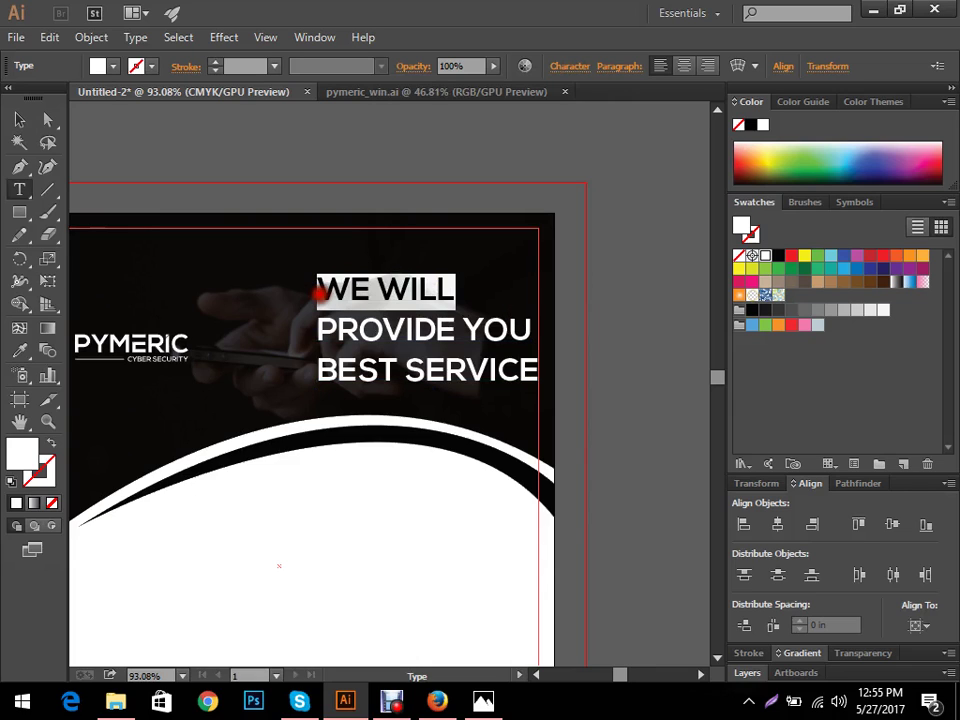
click(570, 66)
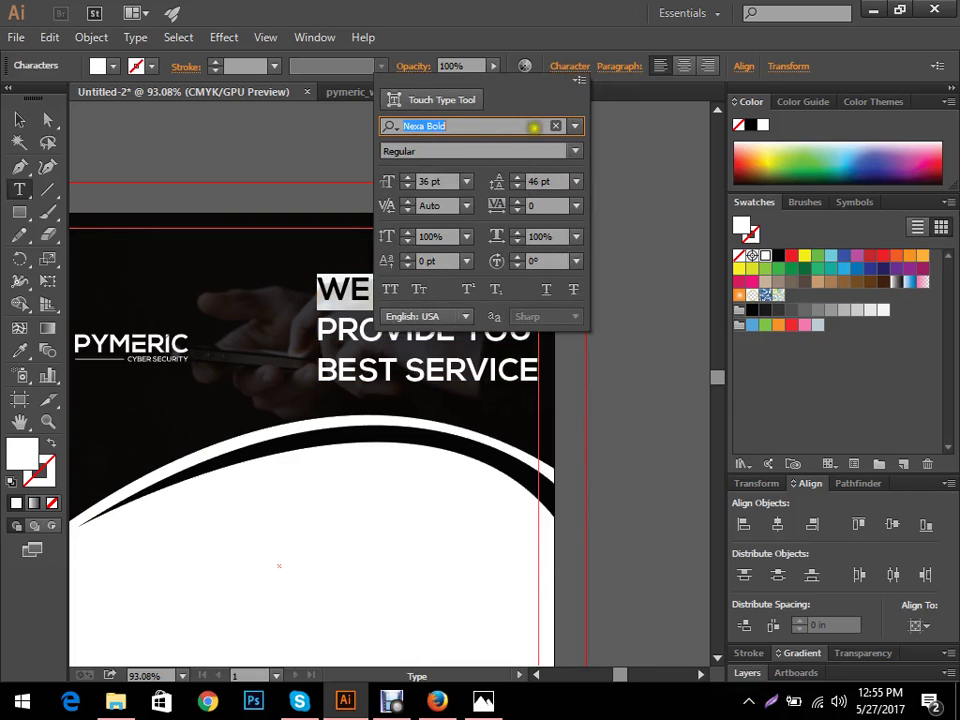
click(506, 125)
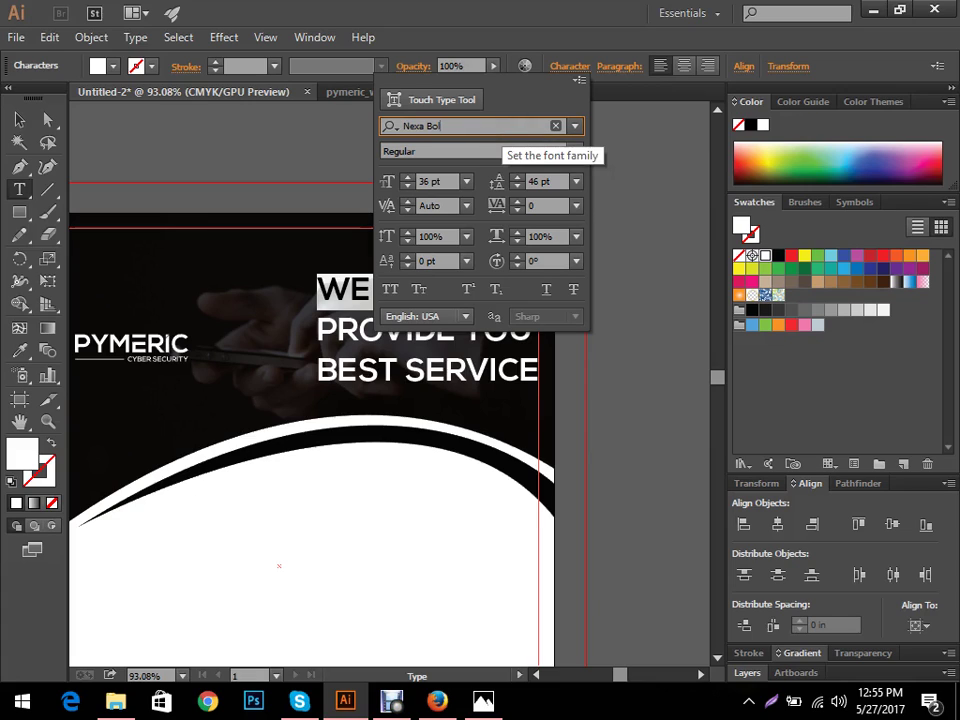
key(BackSpace)
key(BackSpace)
key(BackSpace)
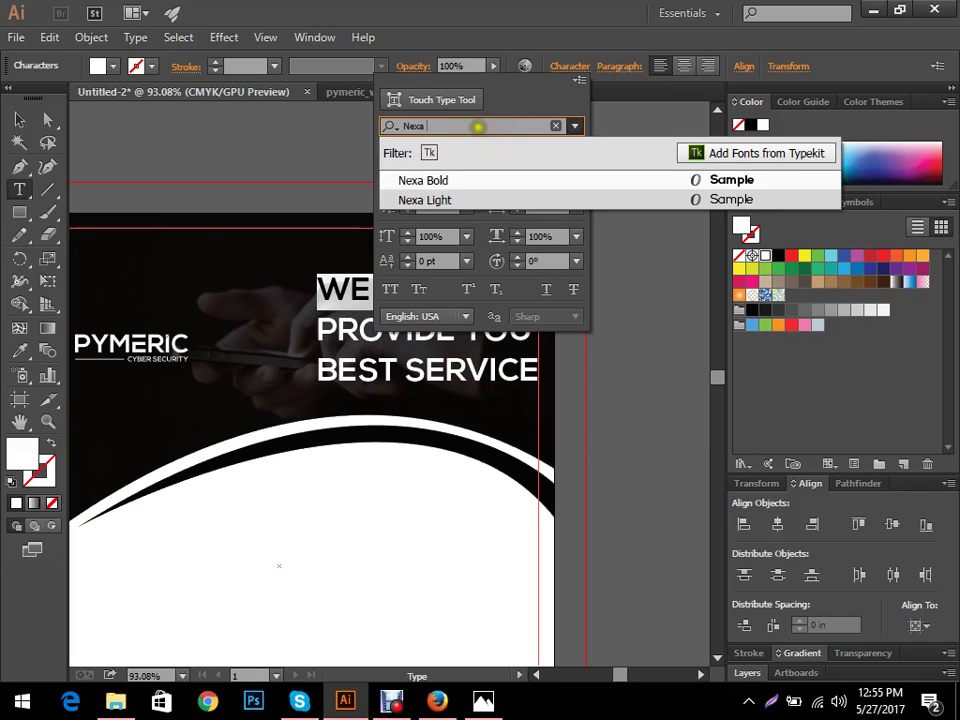
click(462, 200)
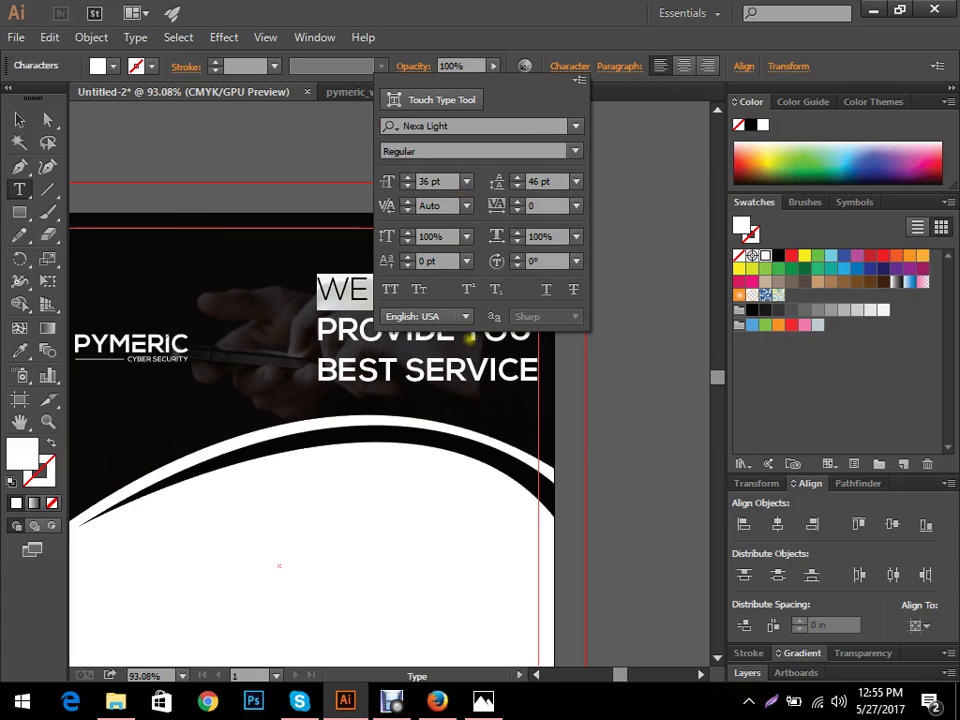
click(521, 340)
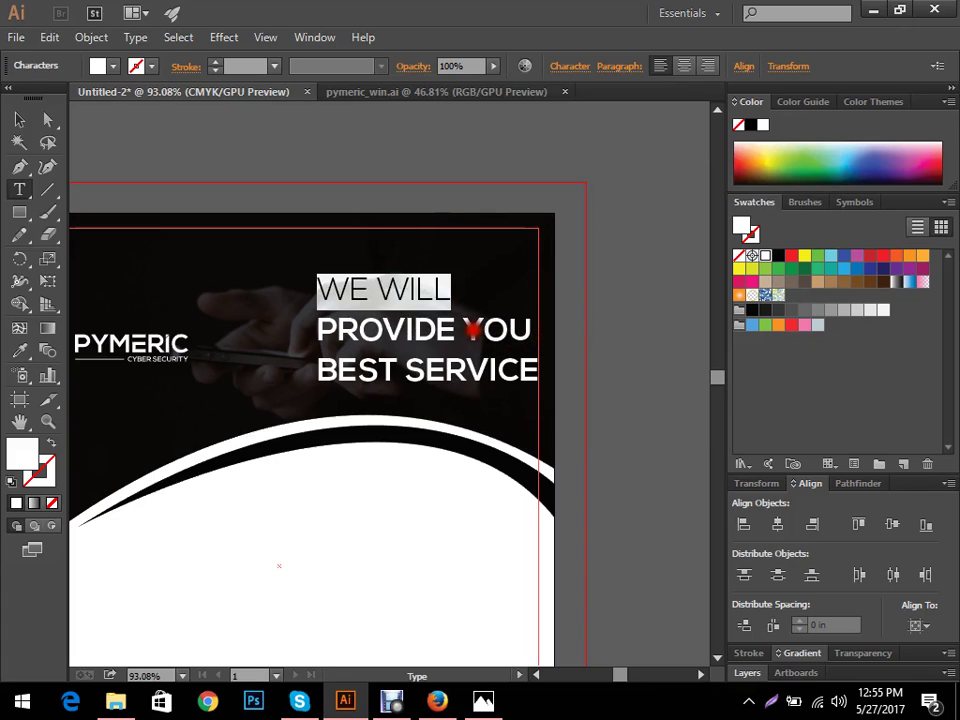
- Change the font of the word YOU in the headline's second line to Nexa Light
drag(467, 328, 548, 327)
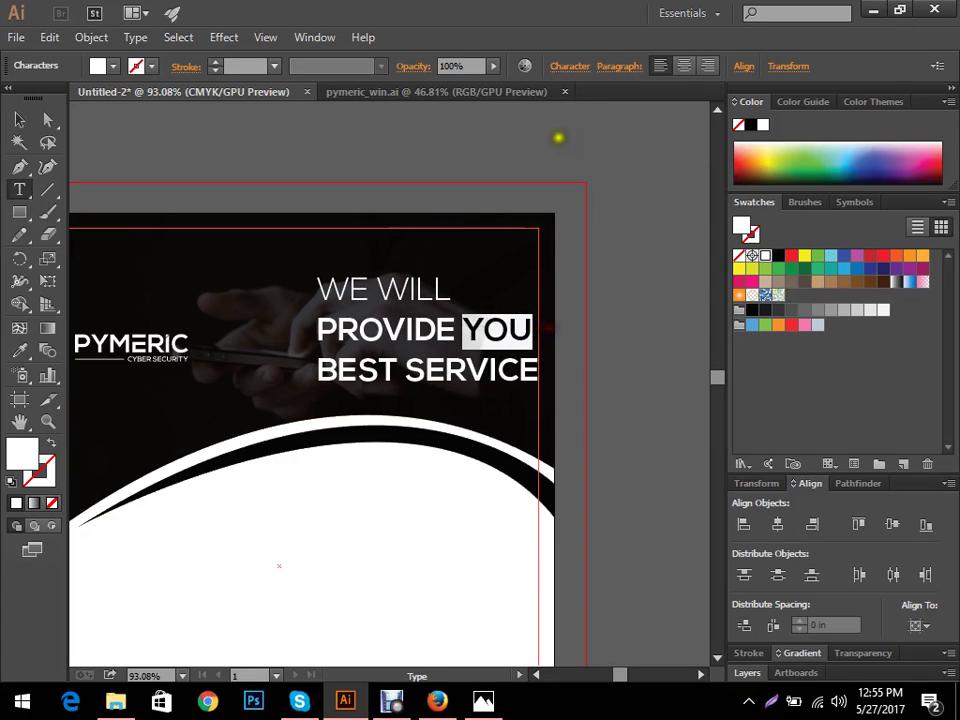
click(572, 67)
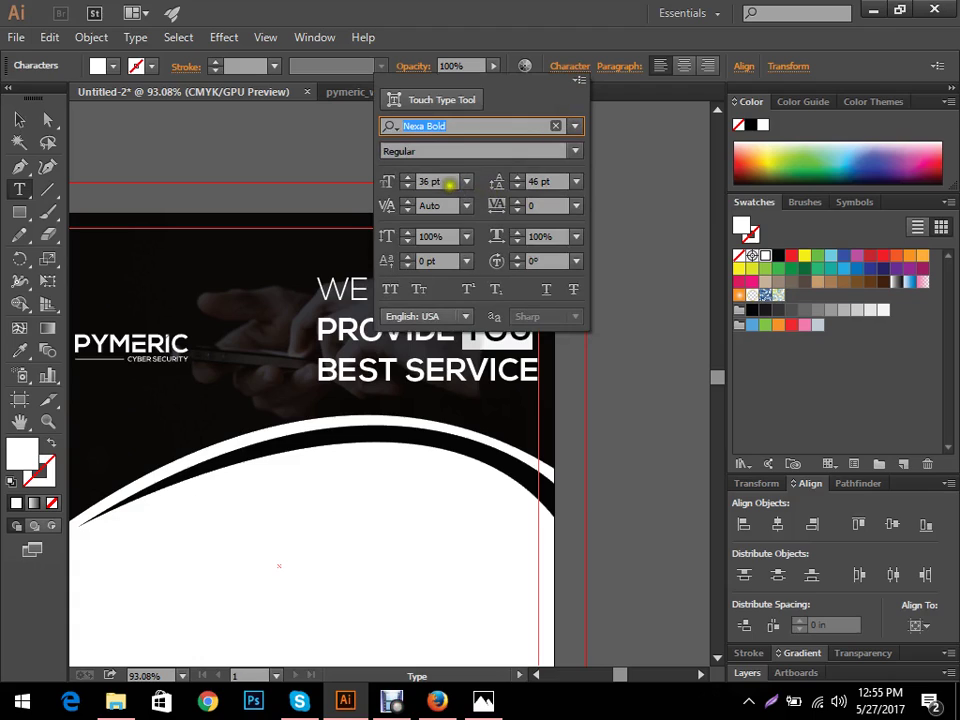
click(469, 126)
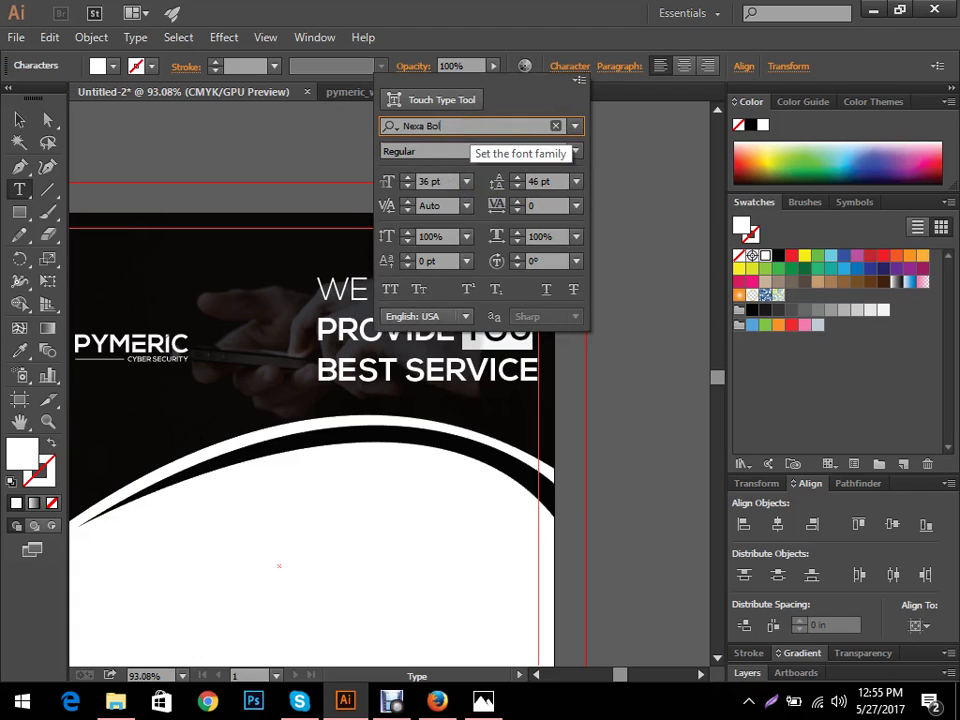
key(BackSpace)
key(BackSpace)
key(BackSpace)
key(BackSpace)
text(l)
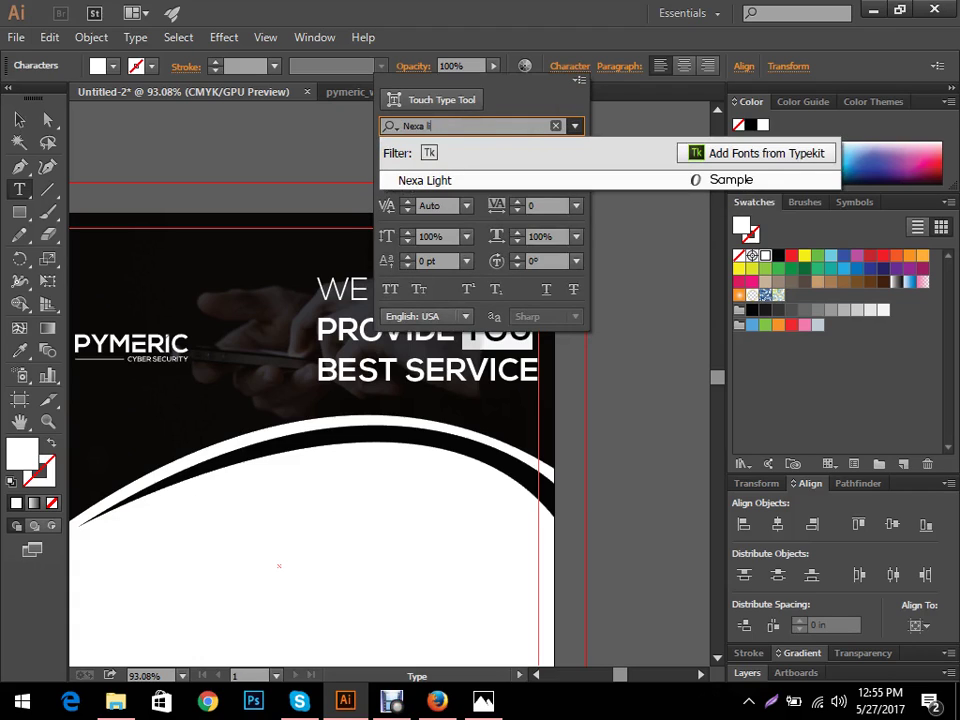
text(i)
click(465, 181)
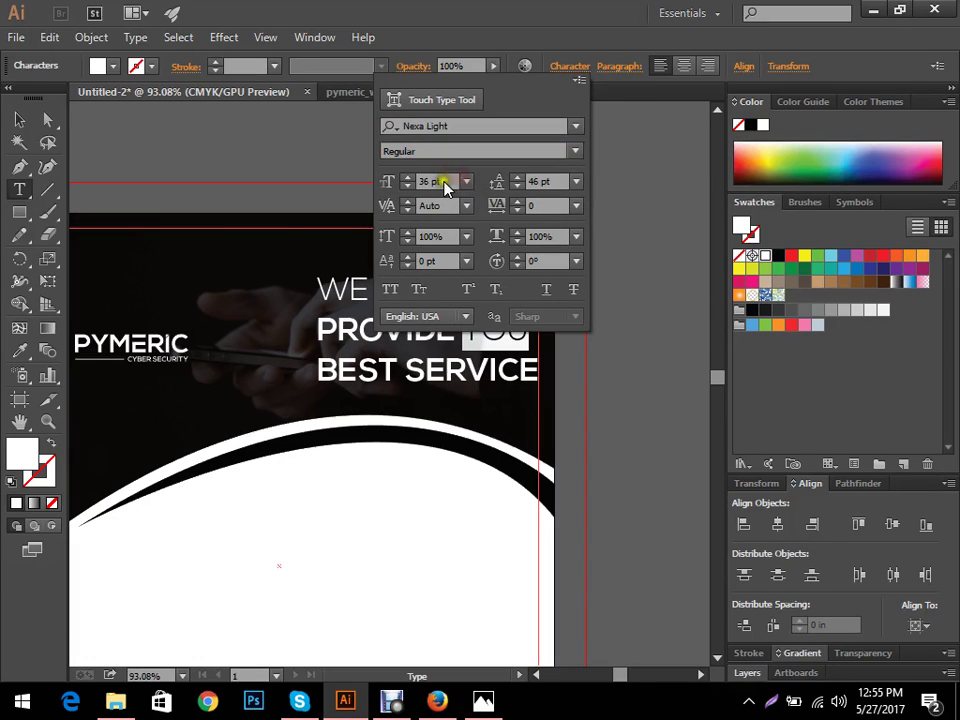
click(24, 121)
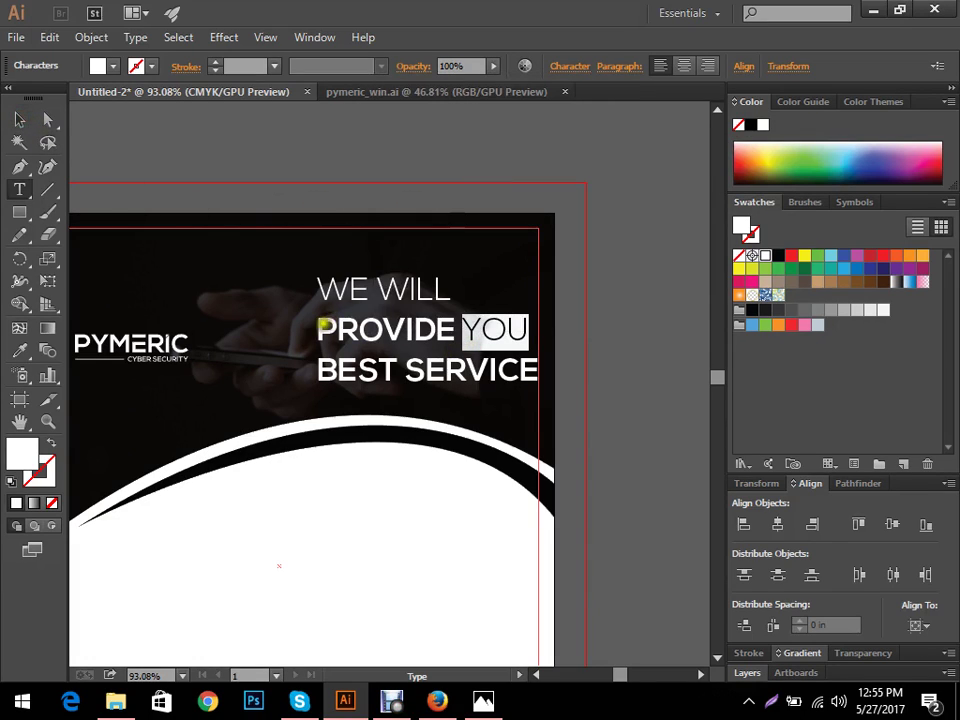
drag(322, 324, 454, 328)
drag(311, 371, 537, 374)
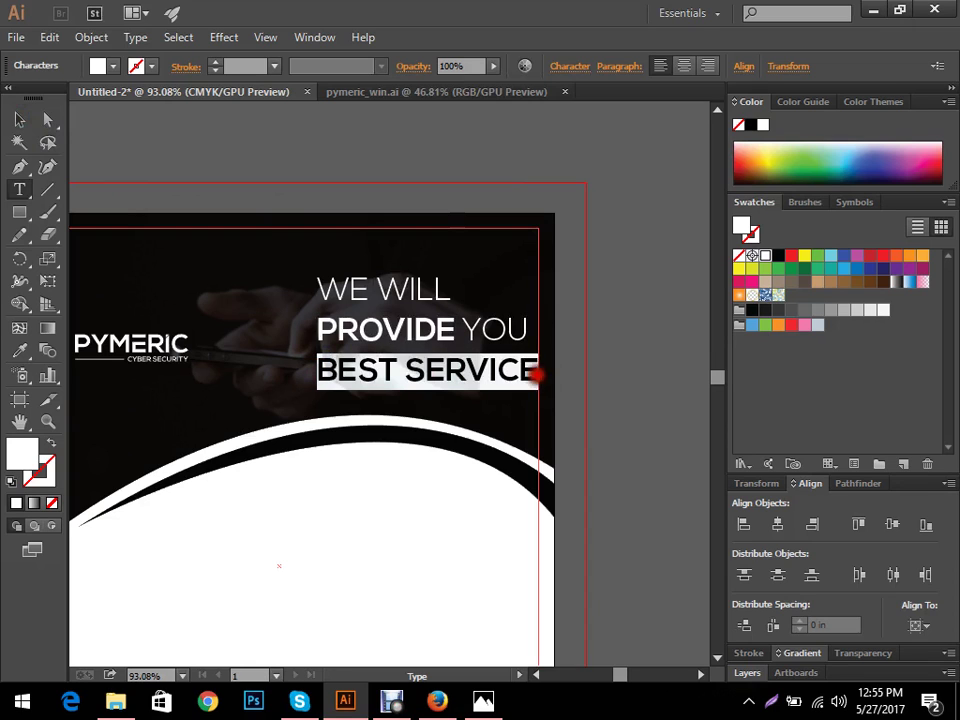
click(19, 119)
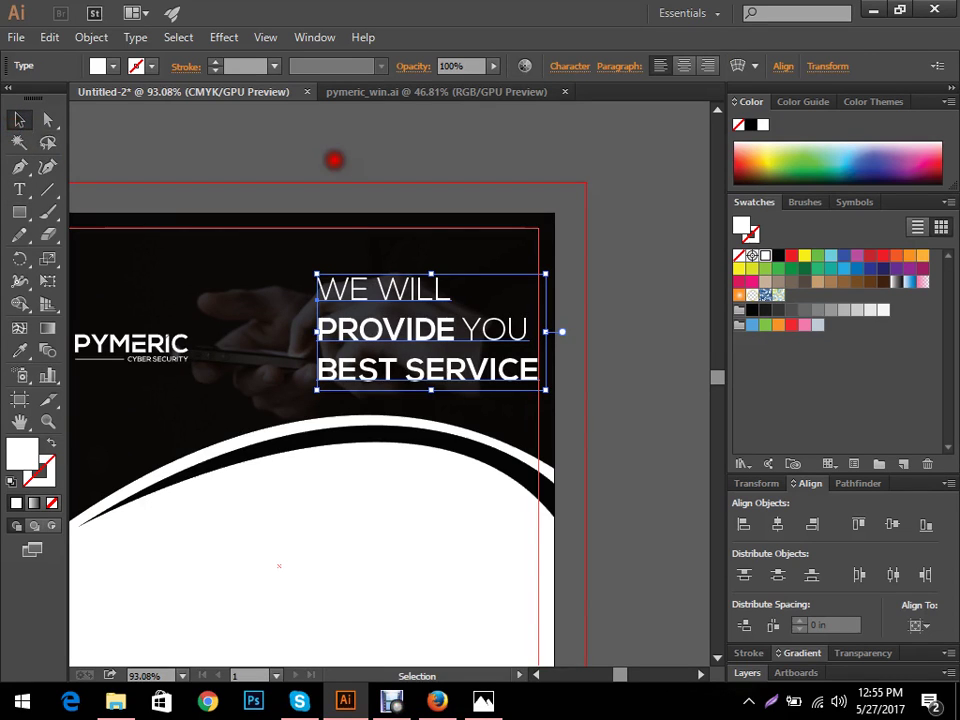
click(335, 160)
- Centre-align the lines of the headline text
drag(575, 201, 446, 212)
drag(640, 328, 624, 444)
drag(511, 450, 699, 388)
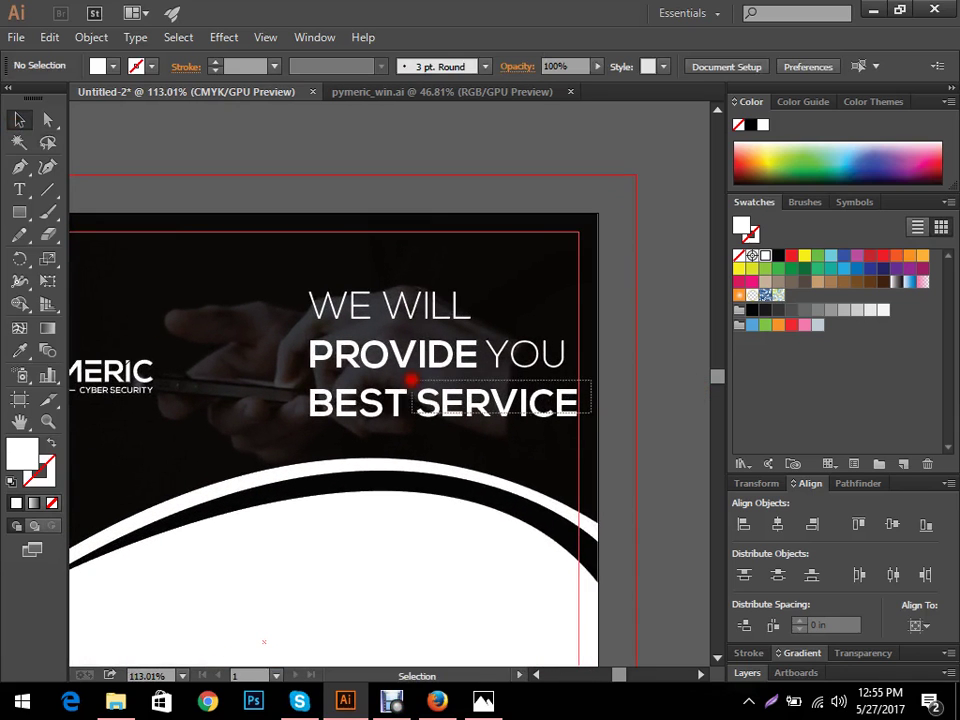
click(411, 380)
click(683, 66)
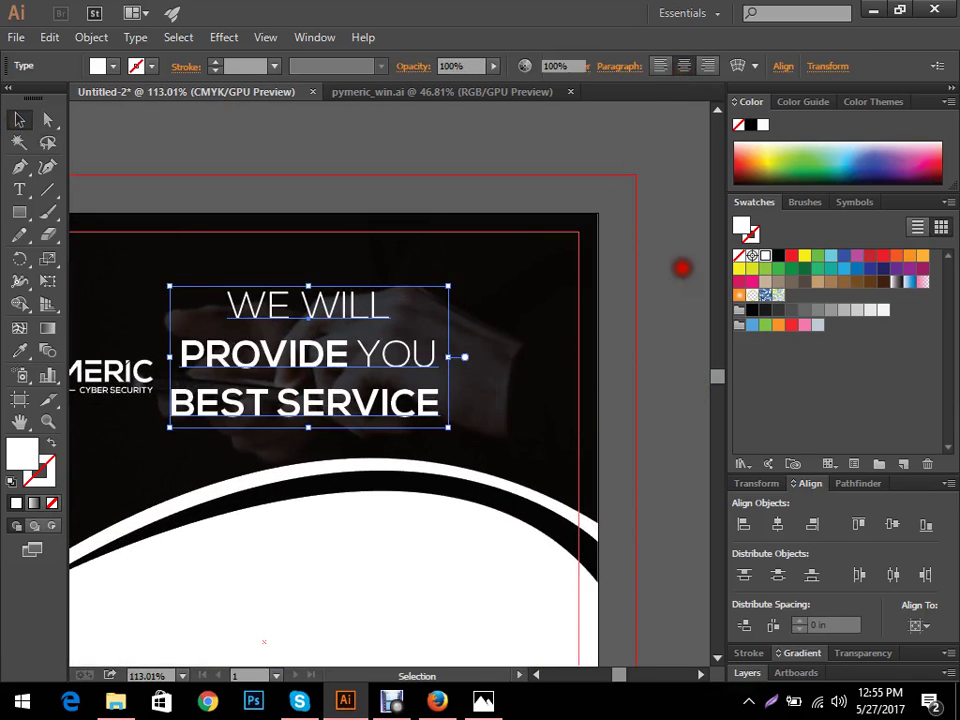
click(681, 266)
- Right-align the headline's lines and place the text against the flyer's right margin guide
drag(328, 355, 549, 340)
click(698, 66)
click(628, 261)
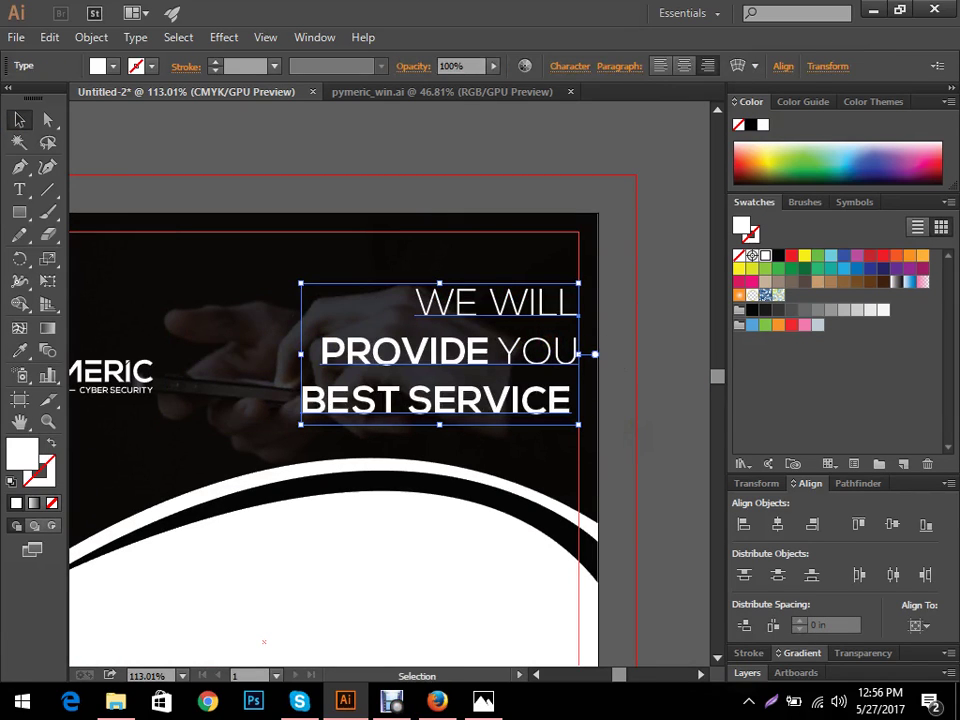
- Delete the trailing space after BEST SERVICE so the line ends flush with the right margin, and deselect the text
key(t)
click(573, 406)
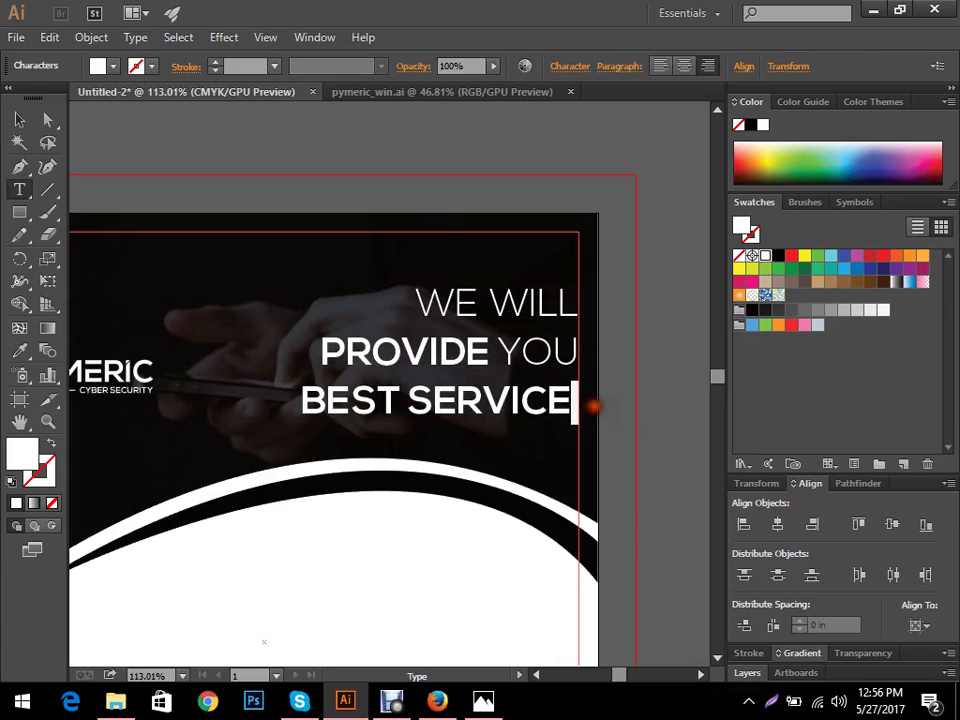
key(BackSpace)
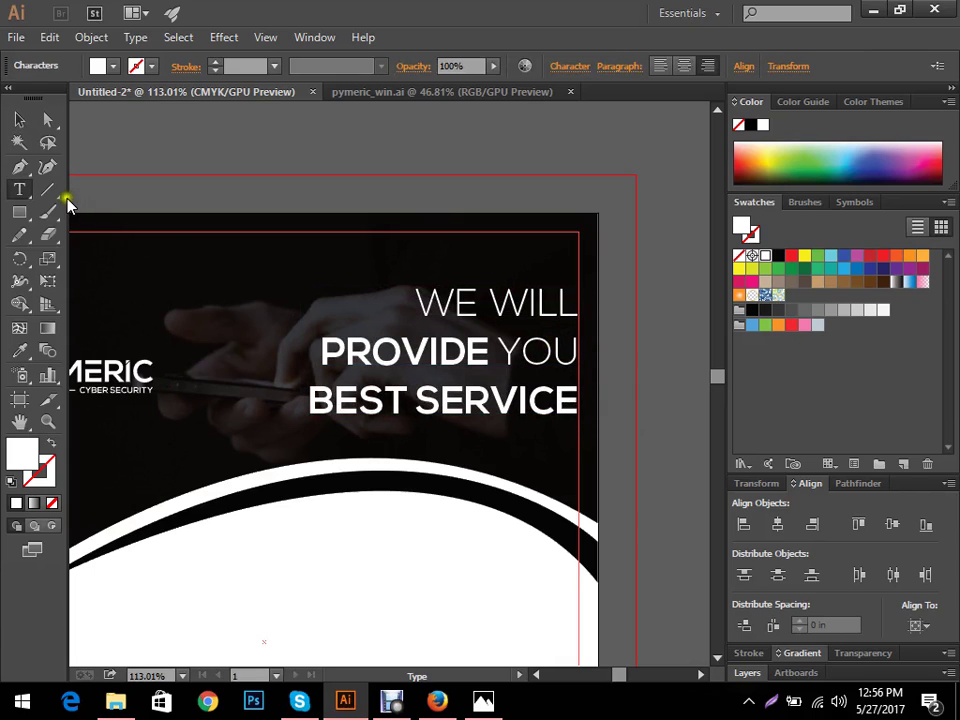
click(20, 119)
click(624, 379)
- Set the whole headline's font size to 40 pt
click(472, 345)
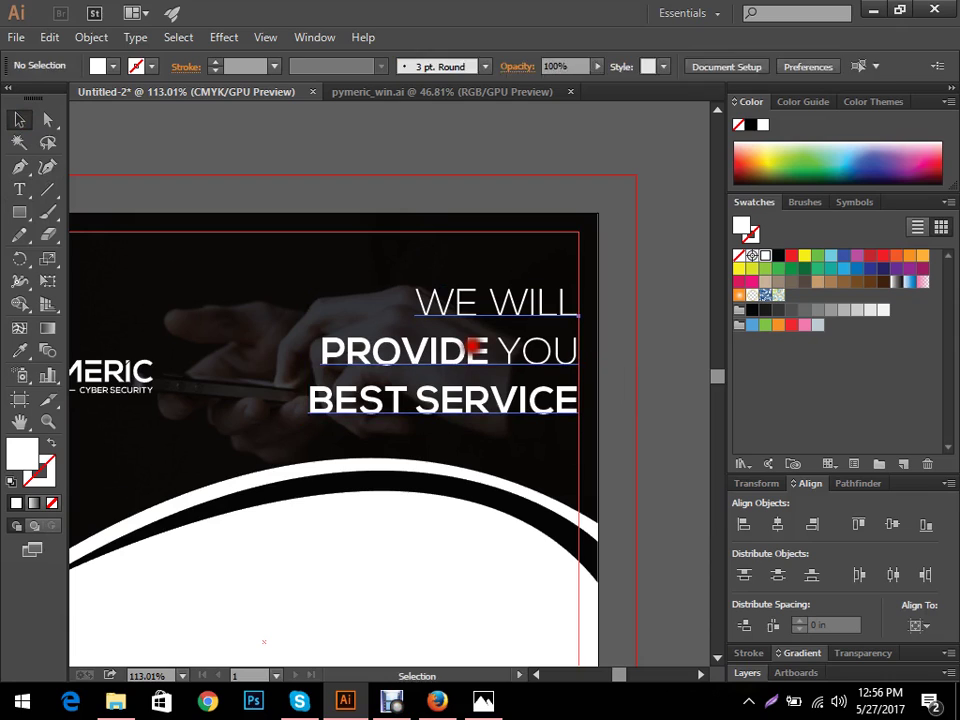
click(563, 66)
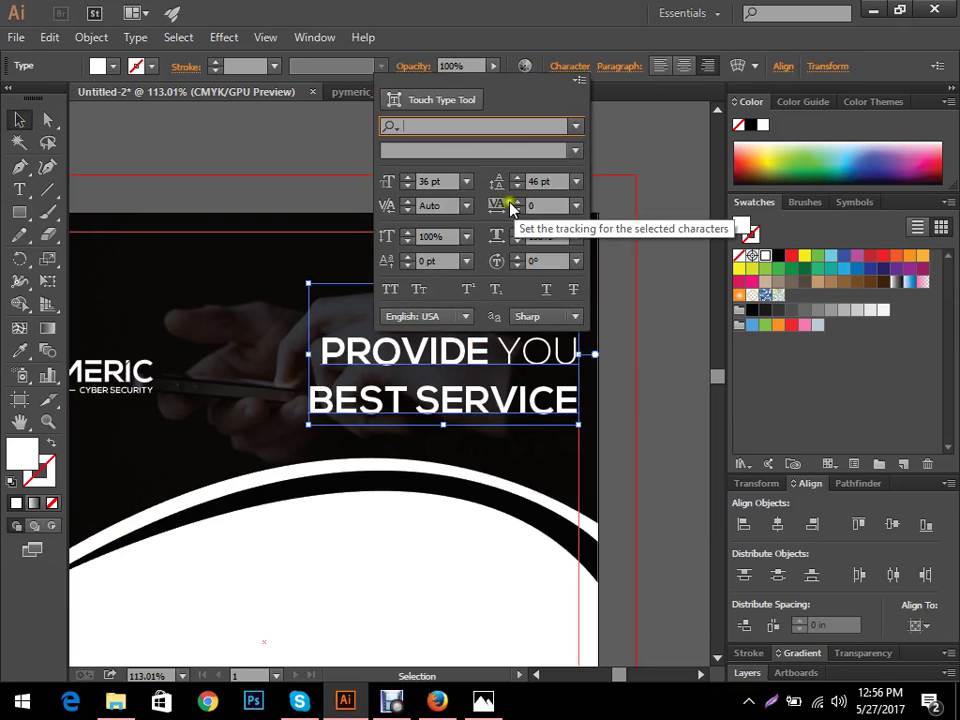
click(445, 181)
scroll(445, 181, up, 3)
scroll(445, 181, up, 2)
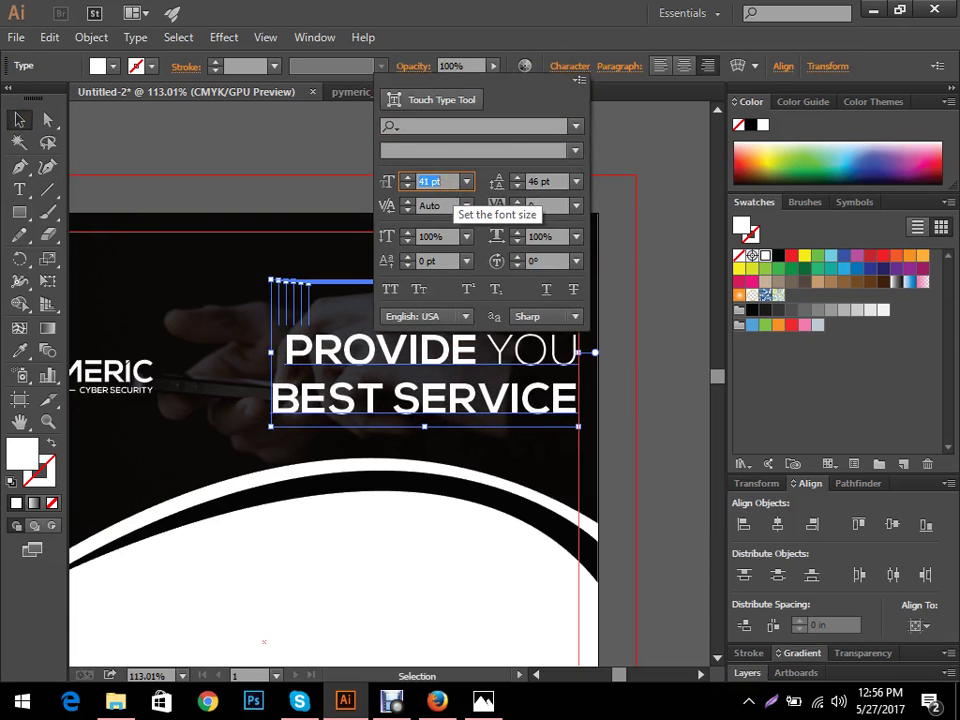
scroll(447, 185, down, 1)
- Tighten the headline's leading slightly and deselect the text
click(545, 181)
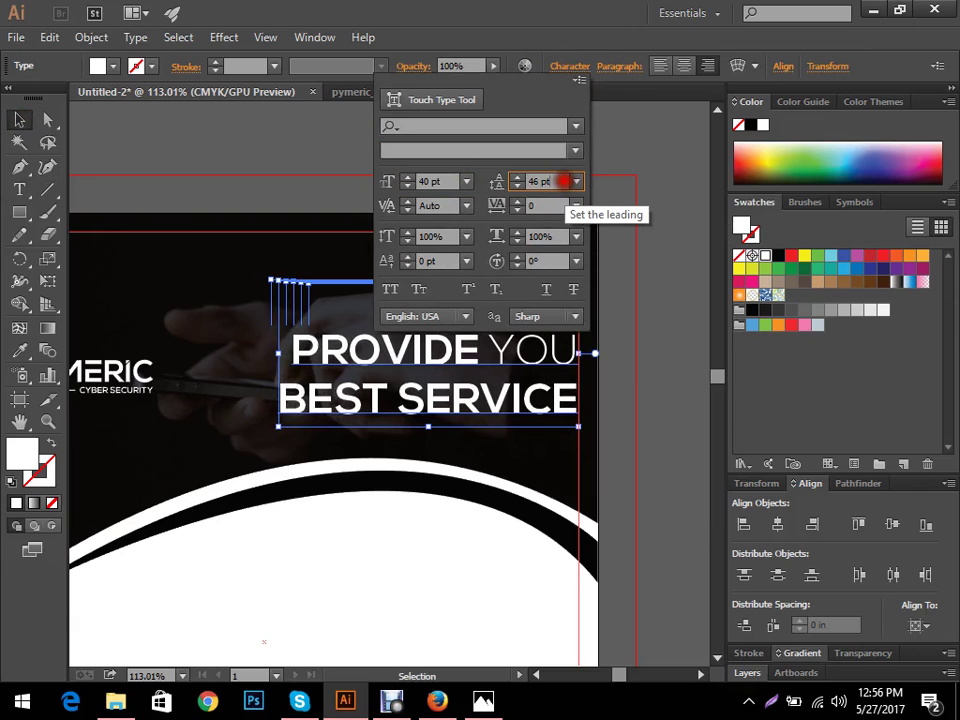
scroll(545, 181, up, 2)
scroll(545, 181, down, 3)
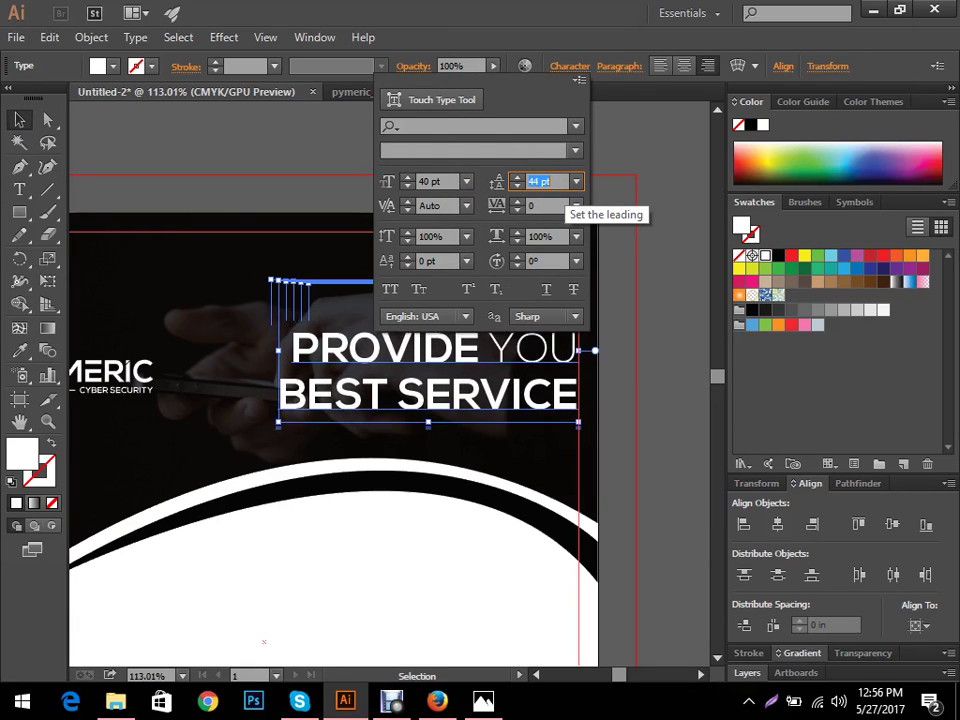
click(634, 171)
click(651, 251)
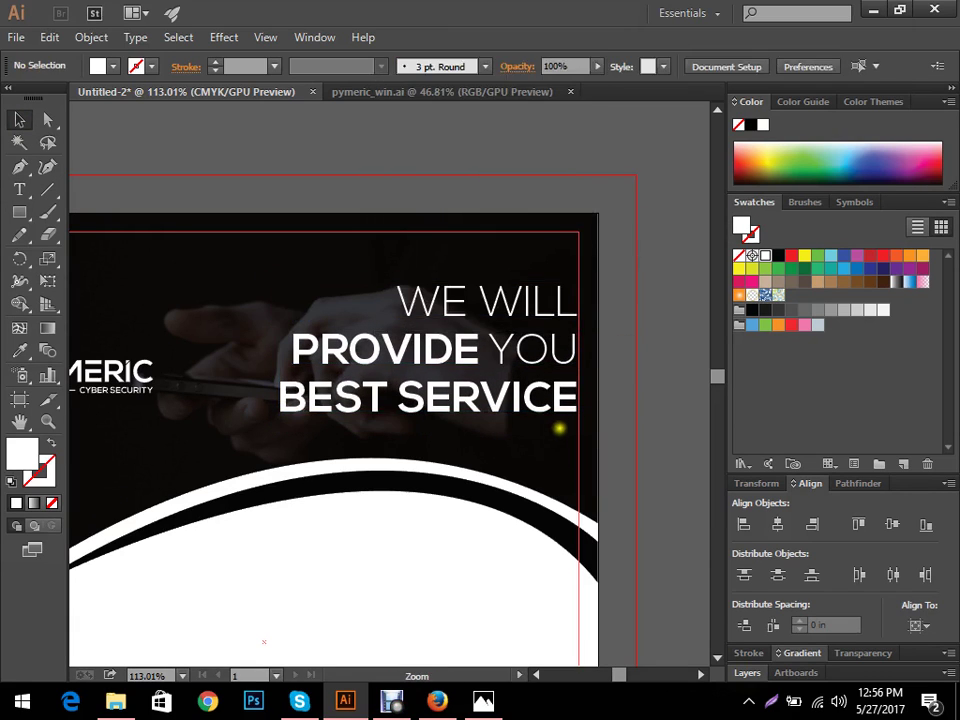
- Recolour the headline line BEST SERVICE with a bright orange fill and deselect the text
scroll(577, 463, down, 3)
drag(577, 463, 490, 452)
scroll(490, 452, up, 2)
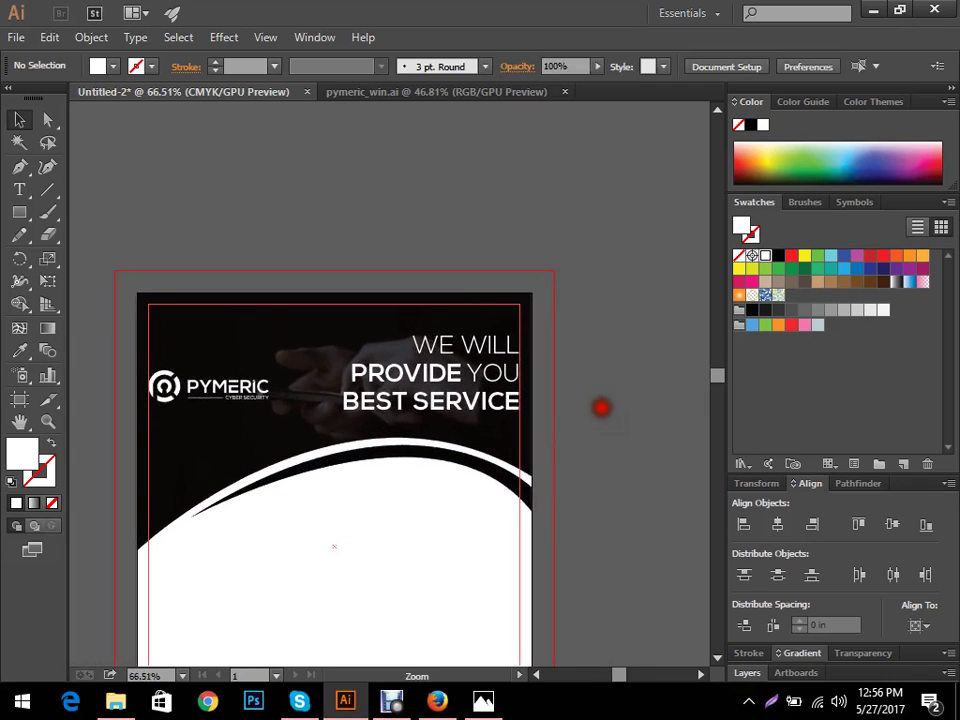
scroll(626, 392, up, 3)
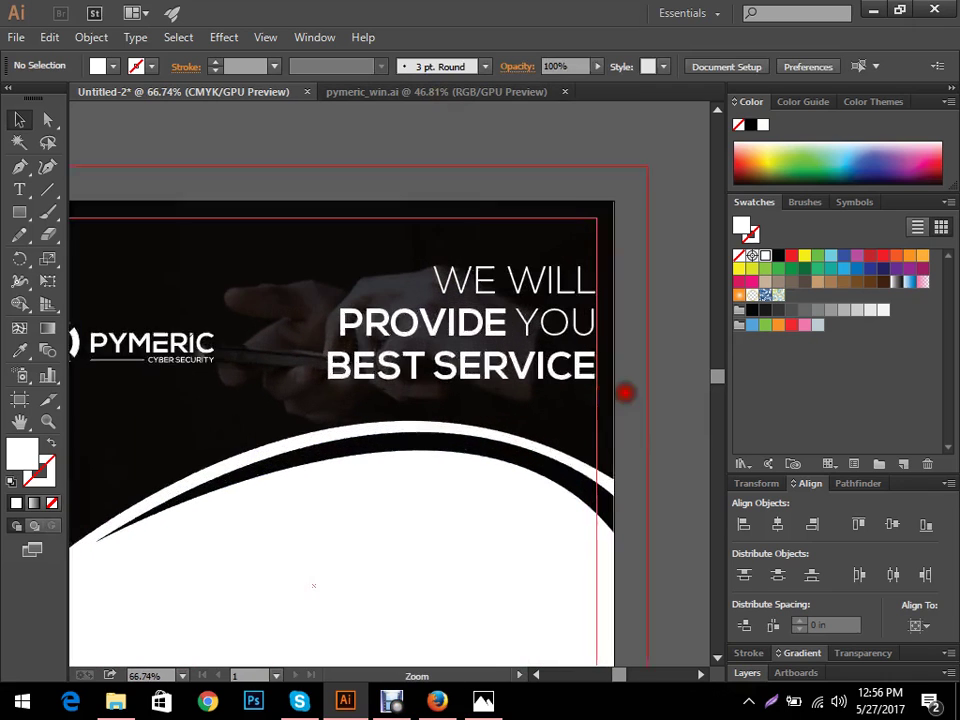
drag(626, 392, 547, 424)
key(t)
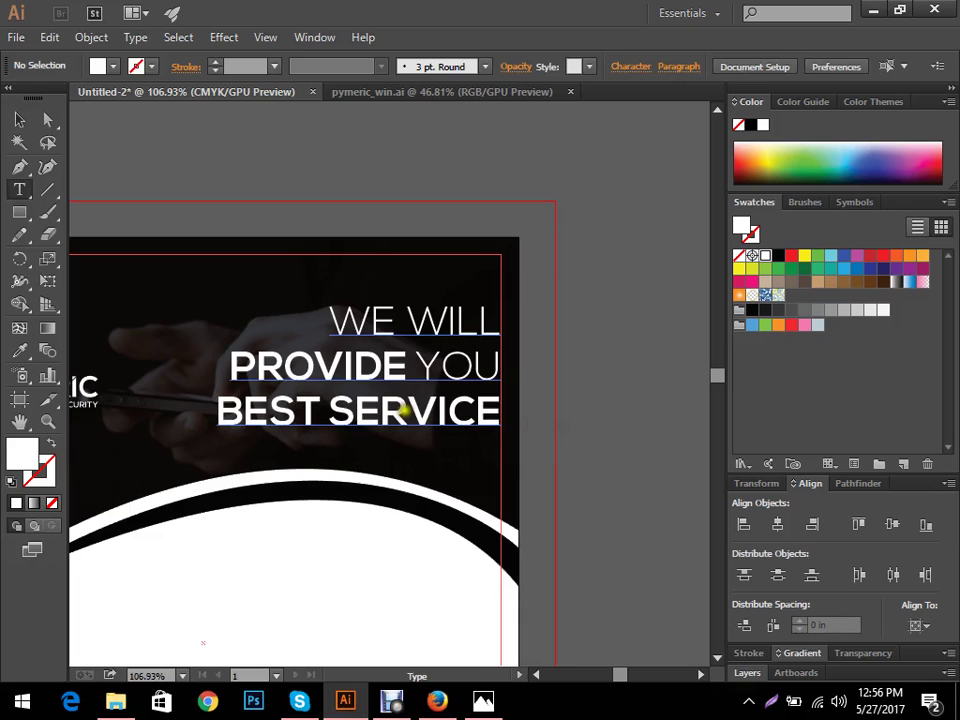
drag(220, 416, 540, 420)
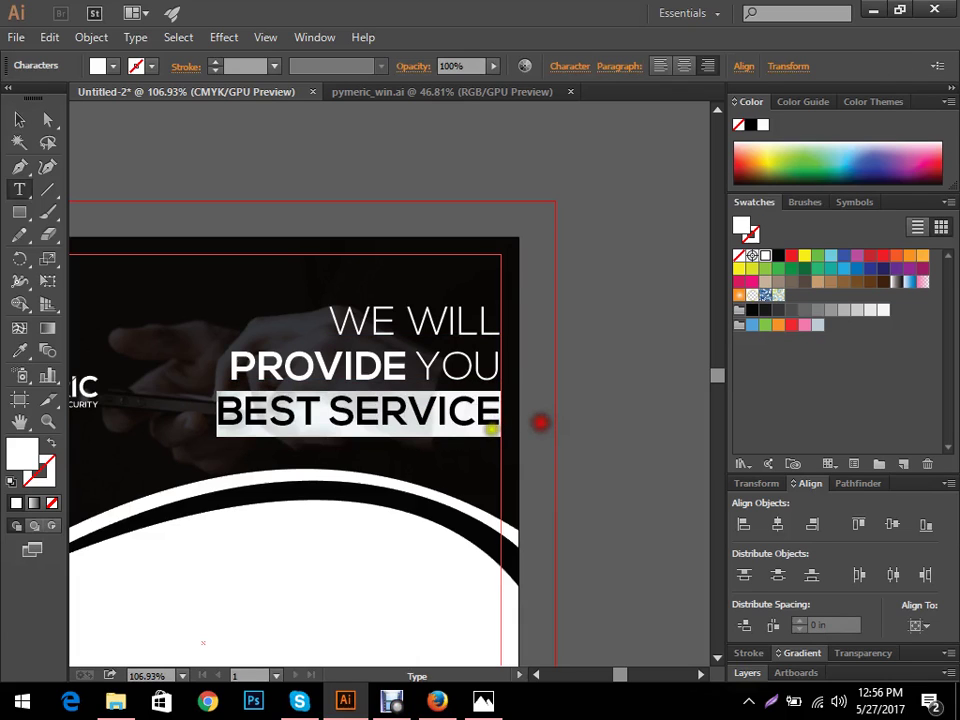
double_click(22, 452)
click(270, 245)
drag(270, 245, 321, 189)
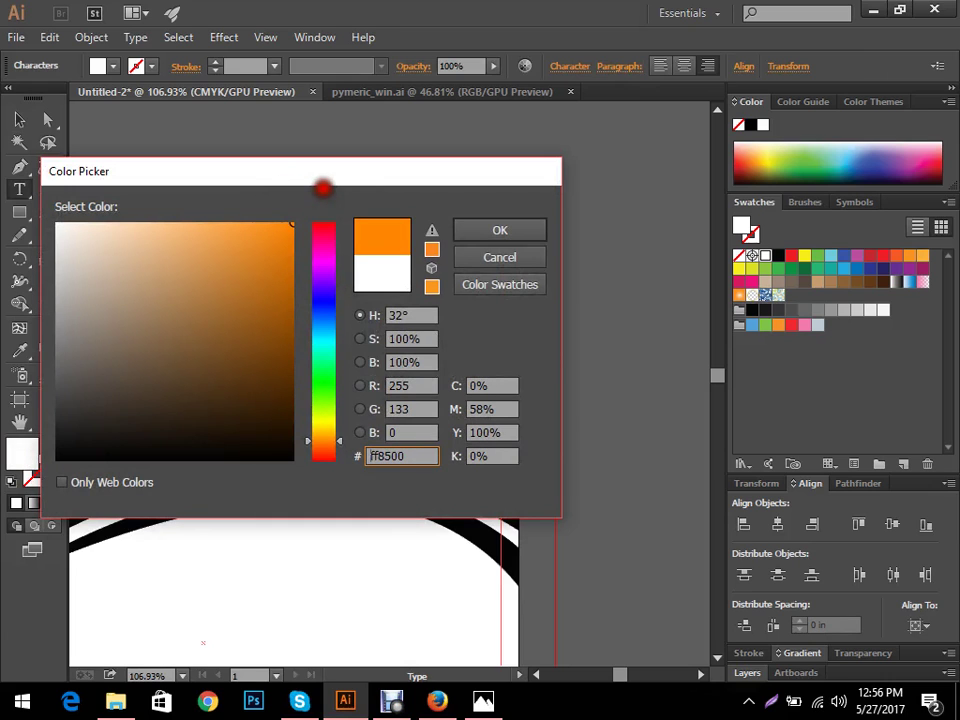
click(270, 208)
click(497, 240)
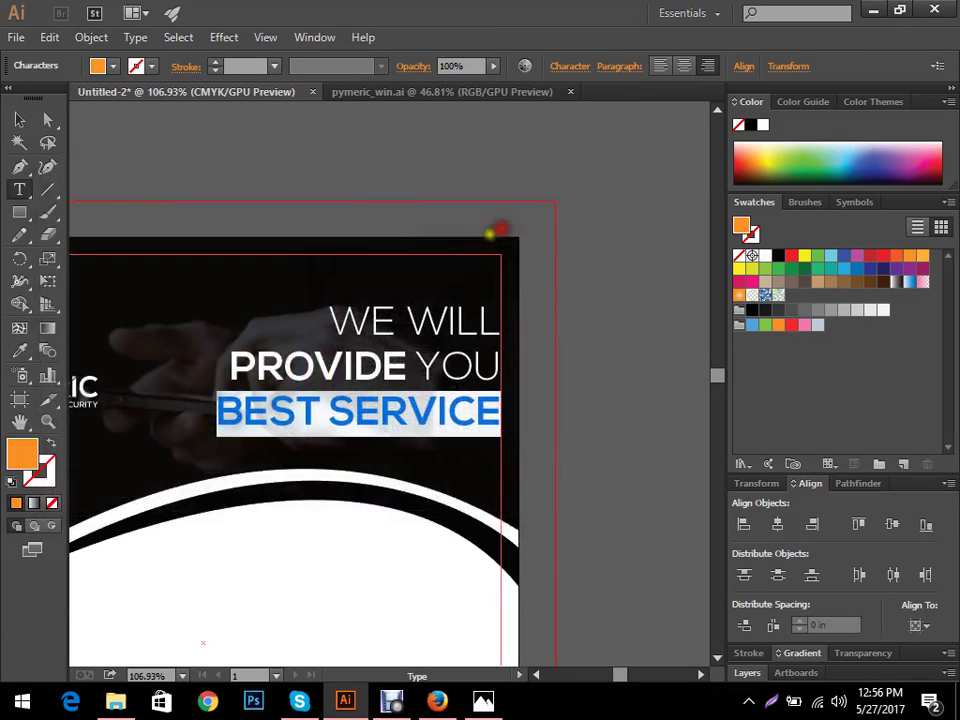
click(19, 119)
click(598, 353)
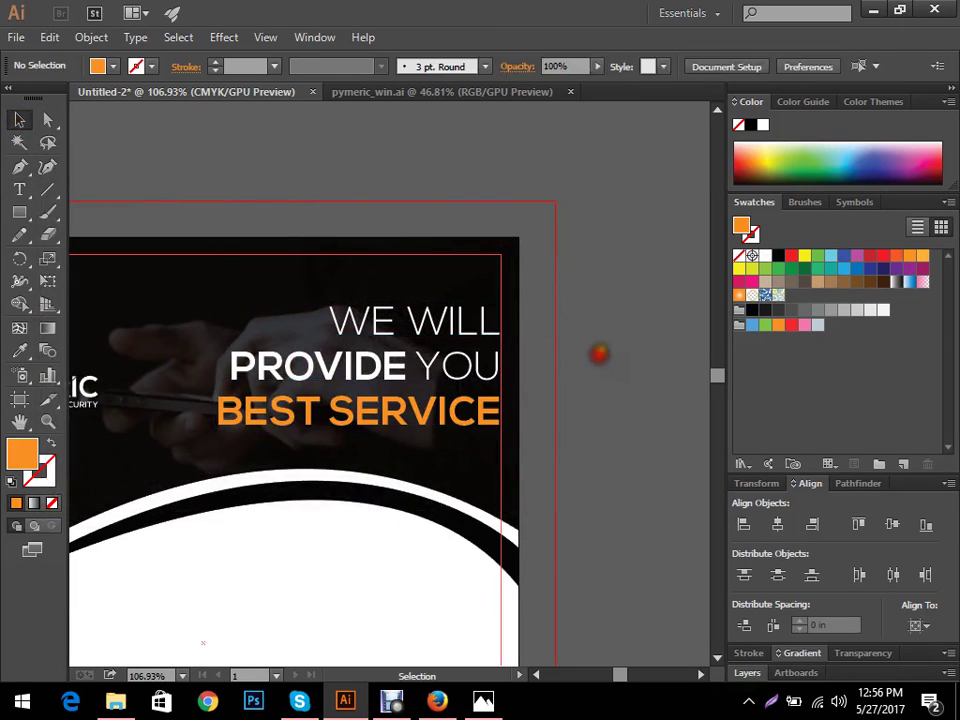
- Apply the orange of BEST SERVICE to the word PROVIDE with the Eyedropper, and deselect the headline
ctrl+alt+click(572, 343)
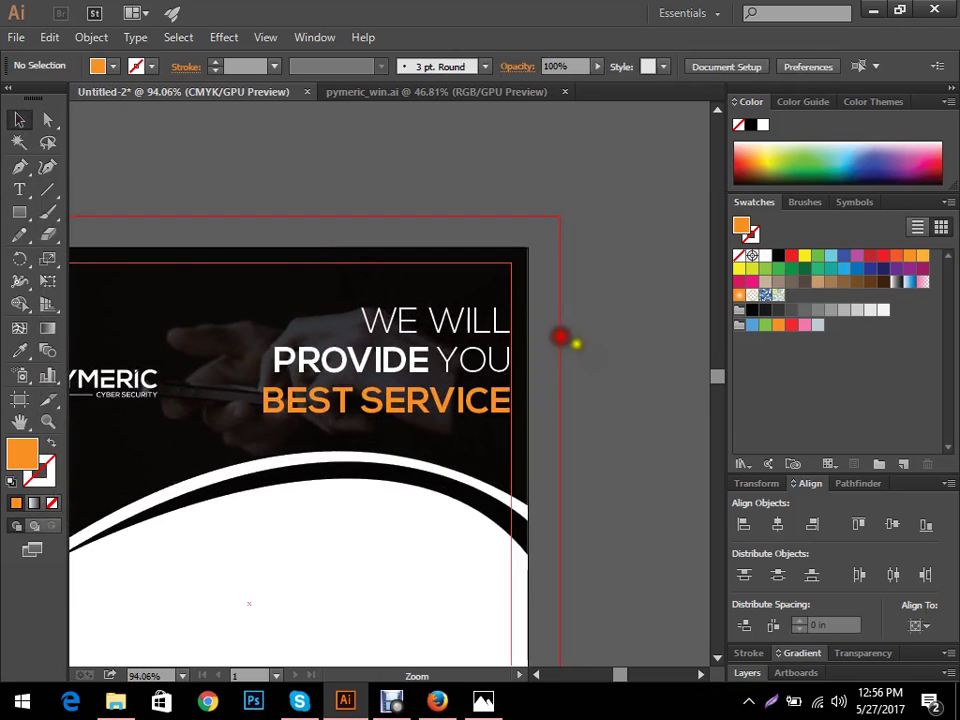
drag(572, 343, 200, 345)
double_click(454, 347)
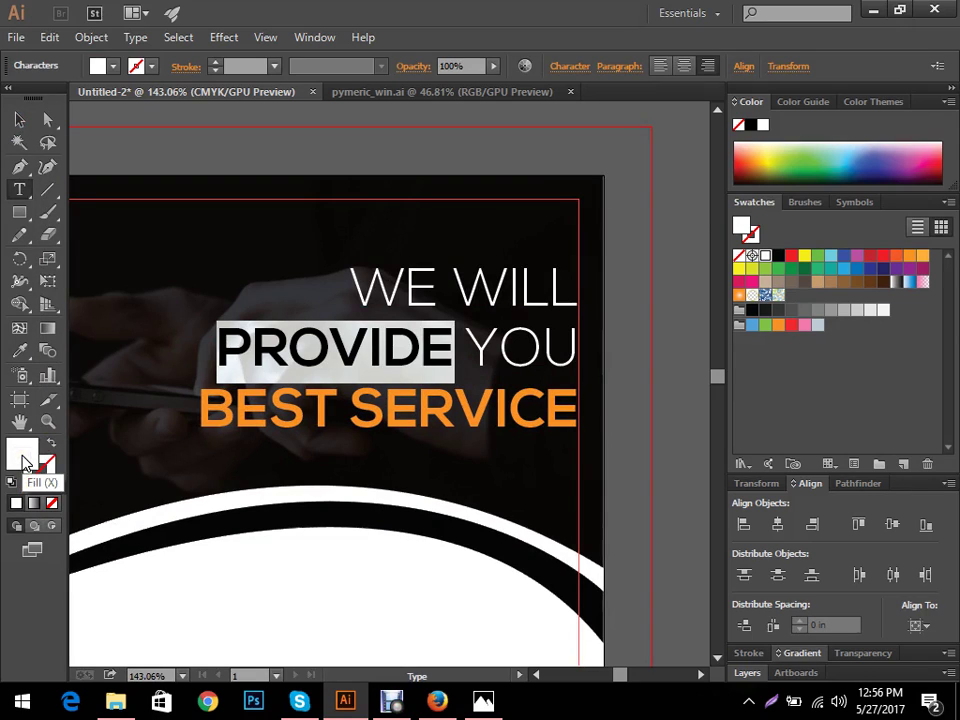
click(19, 350)
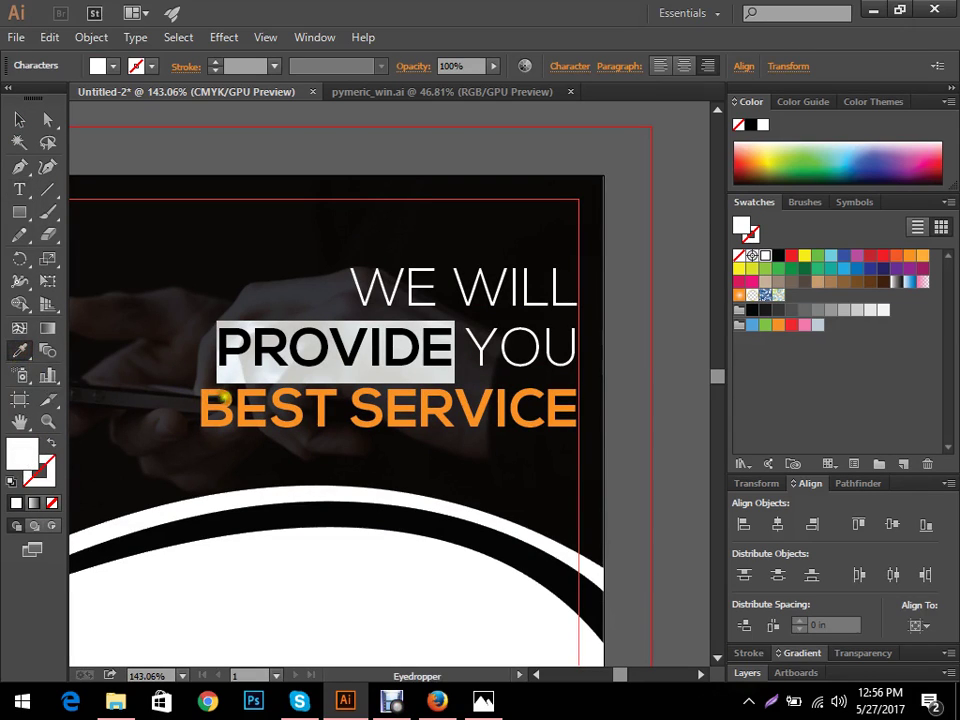
click(240, 397)
click(19, 119)
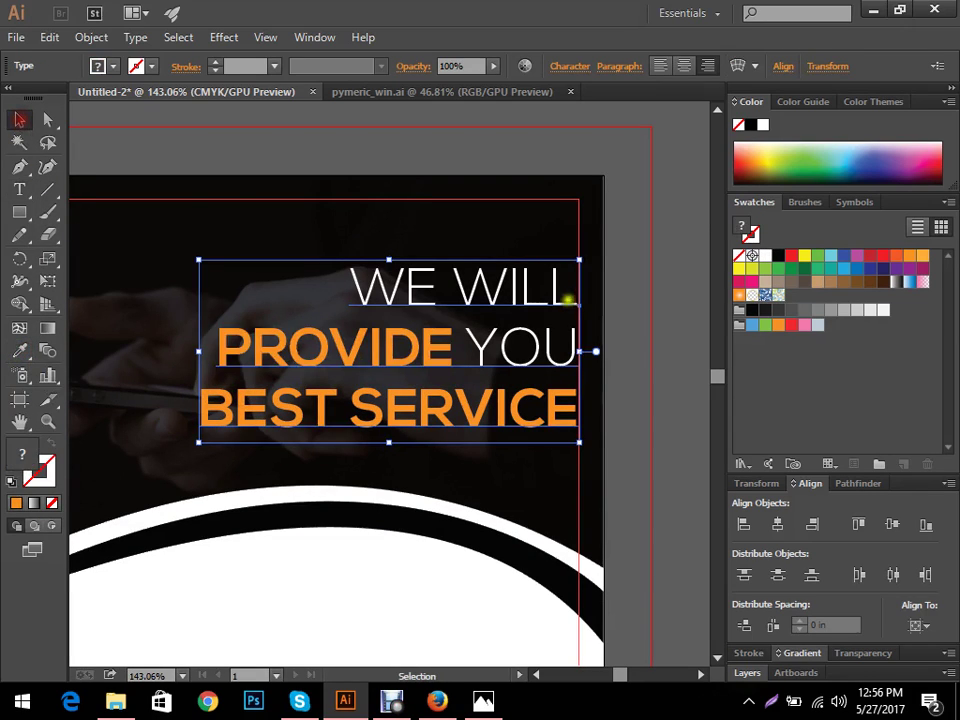
click(643, 311)
key(ctrl+0)
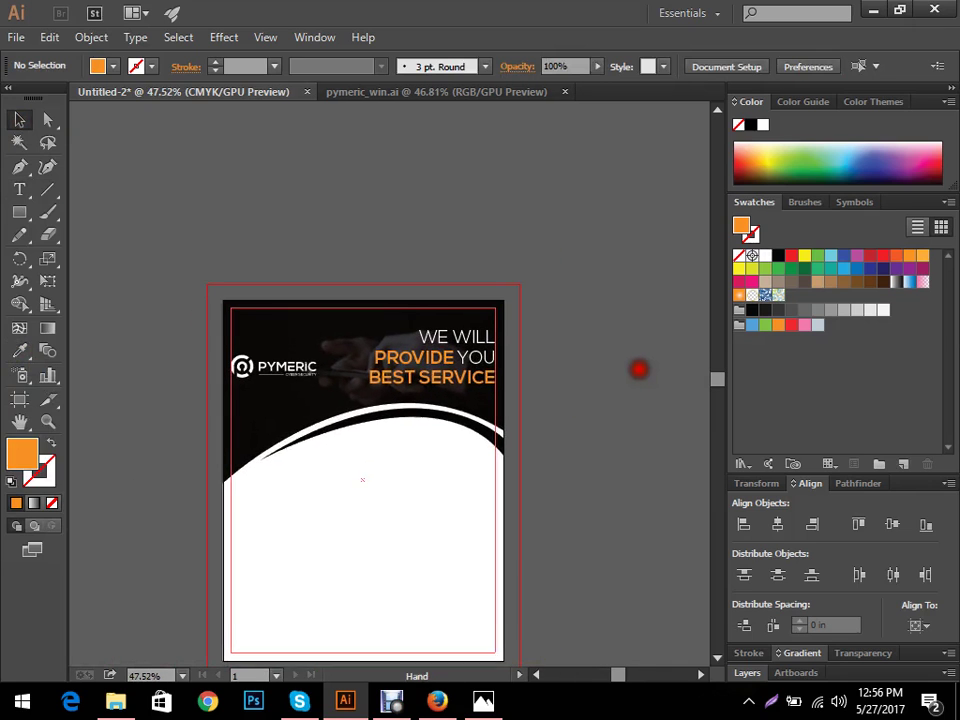
- Try giving the word BEST the thin white style sampled from WE WILL, and deselect the headline
drag(517, 379, 613, 343)
drag(557, 366, 600, 330)
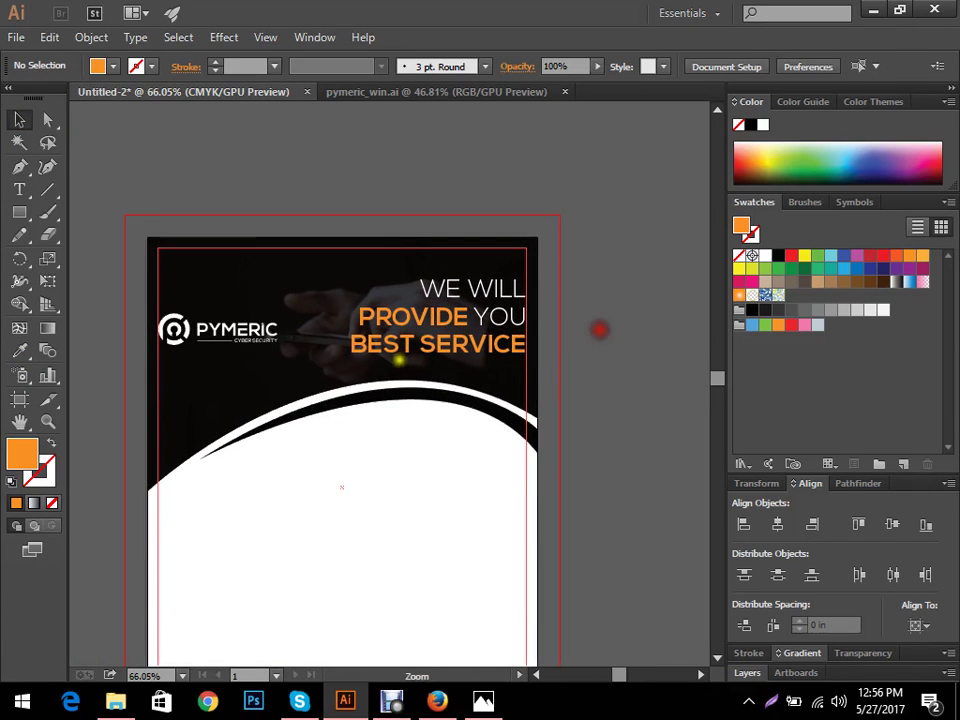
drag(386, 350, 597, 336)
key(t)
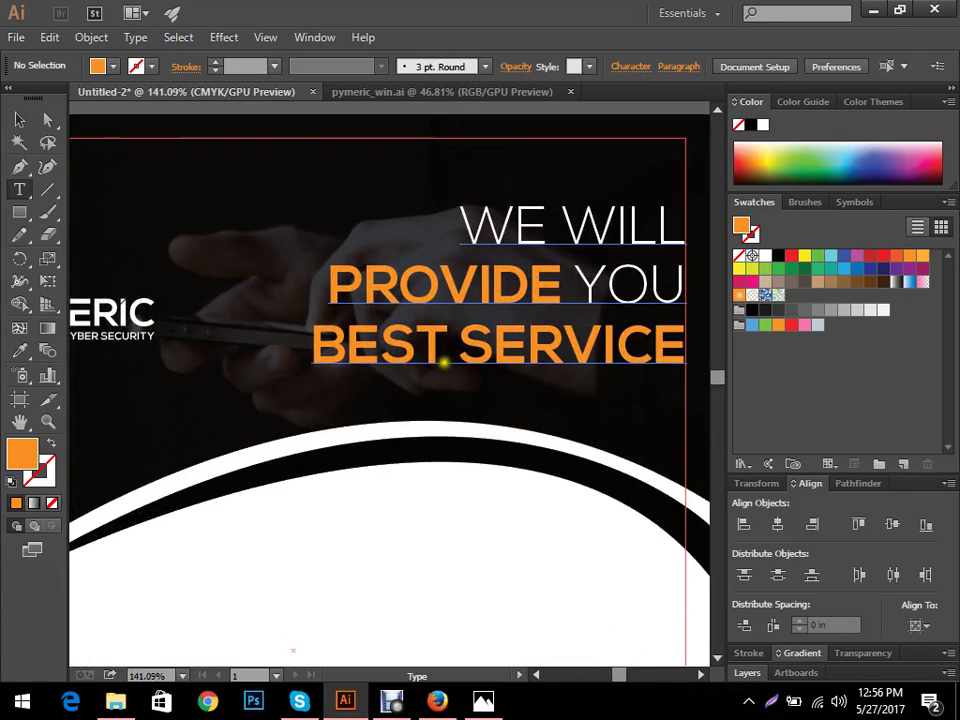
drag(452, 356, 290, 357)
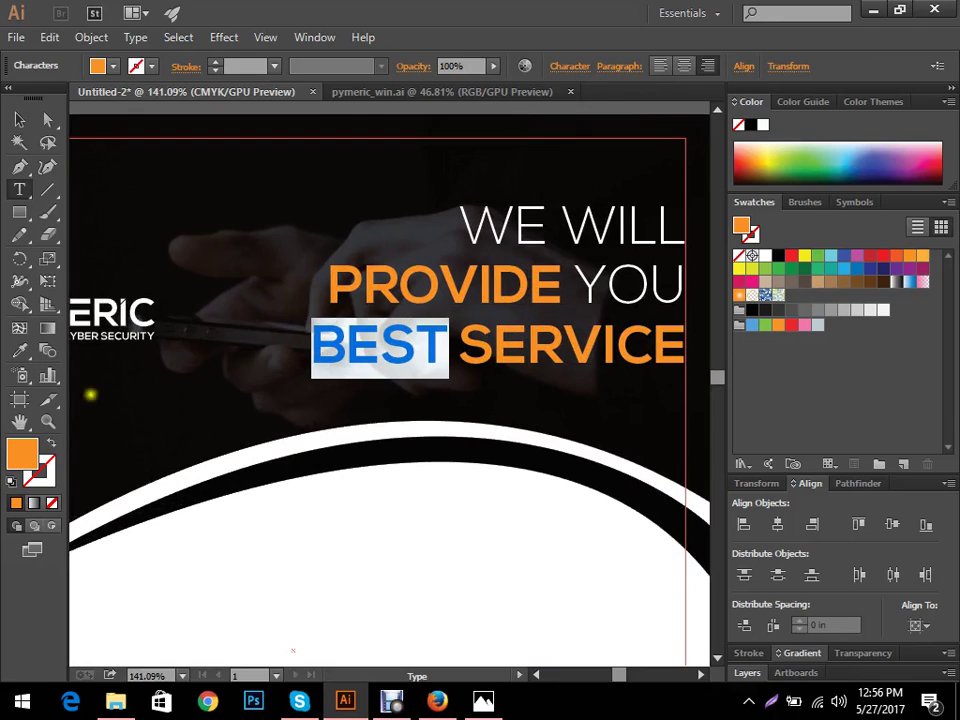
click(20, 351)
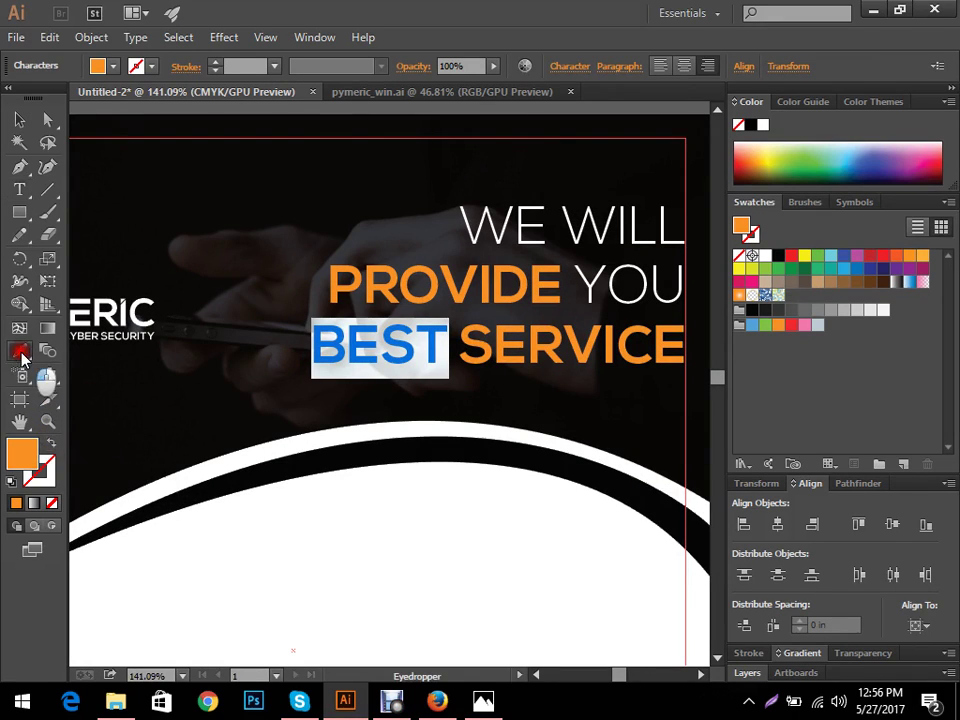
click(521, 222)
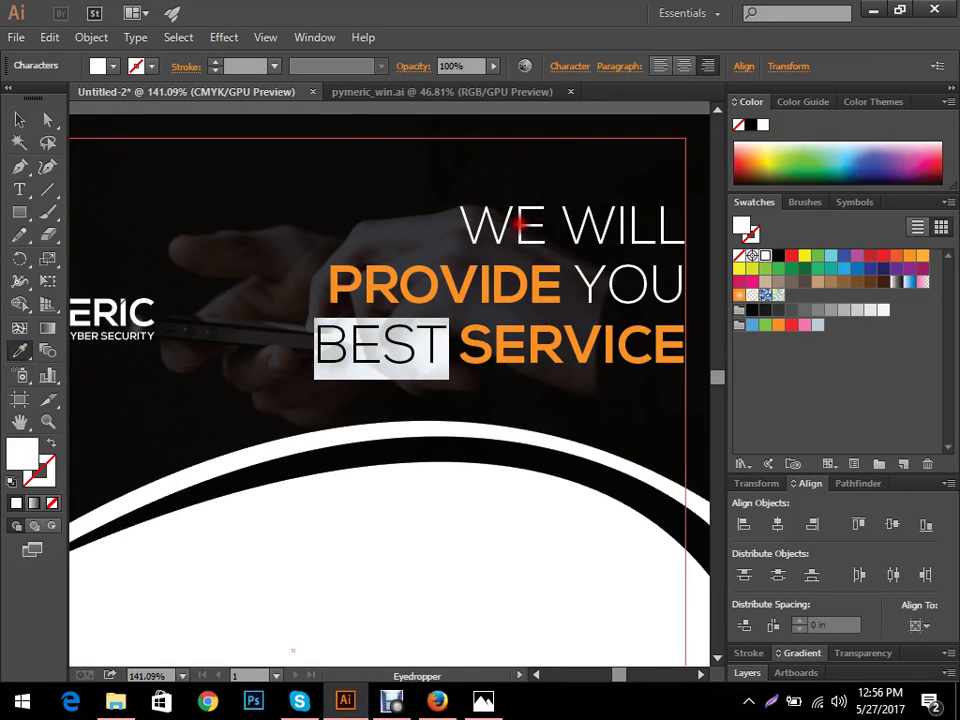
click(19, 119)
key(ctrl+0)
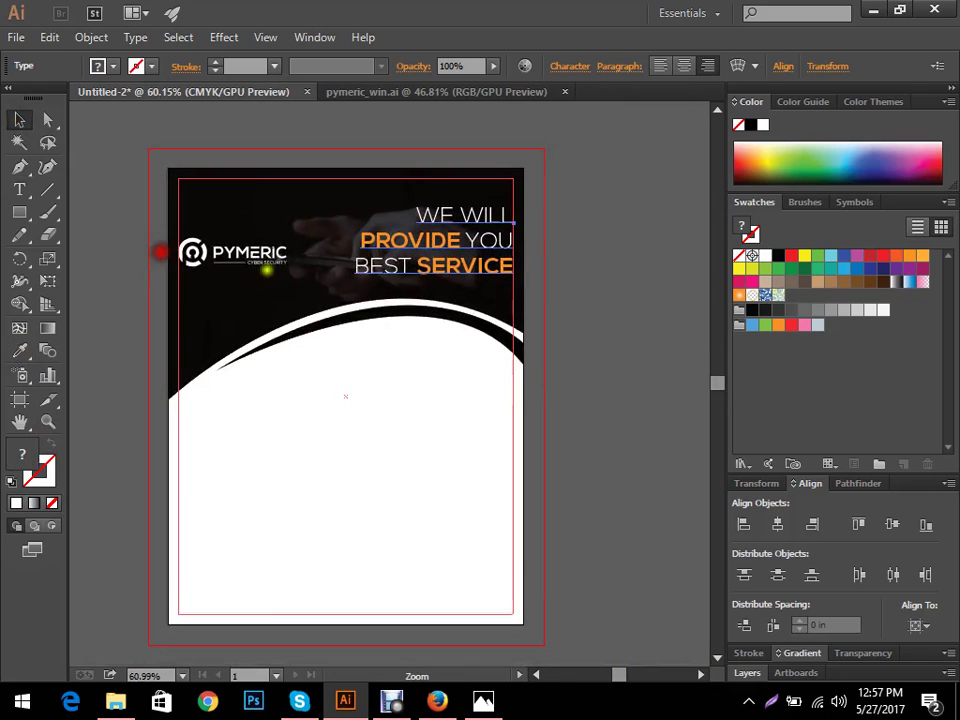
click(613, 251)
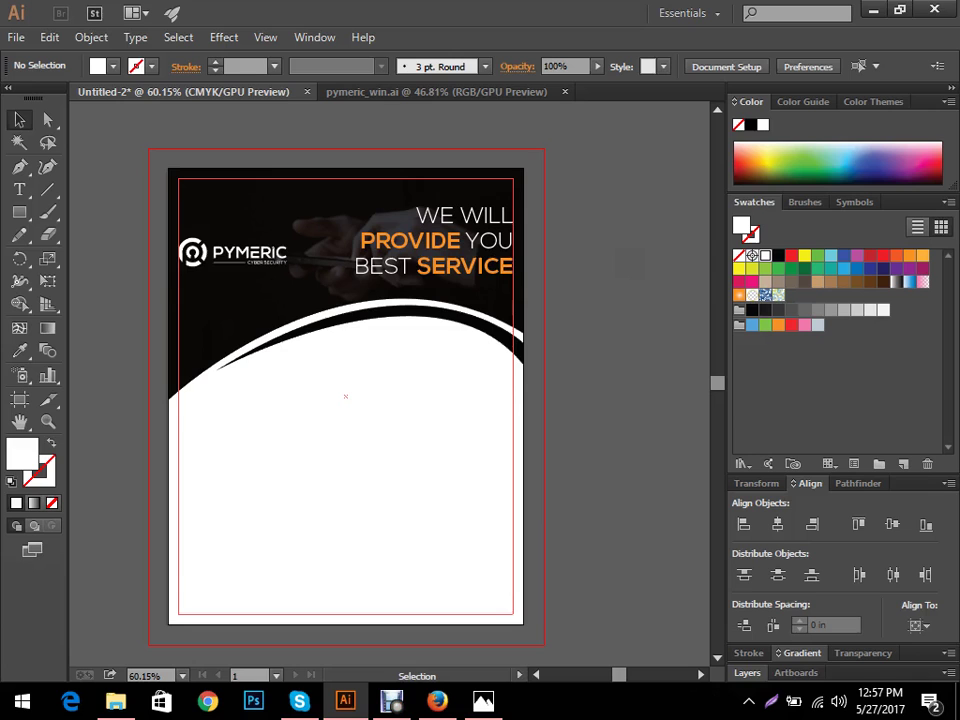
- Undo the thin white restyling of the word BEST in the headline
scroll(605, 285, down, 2)
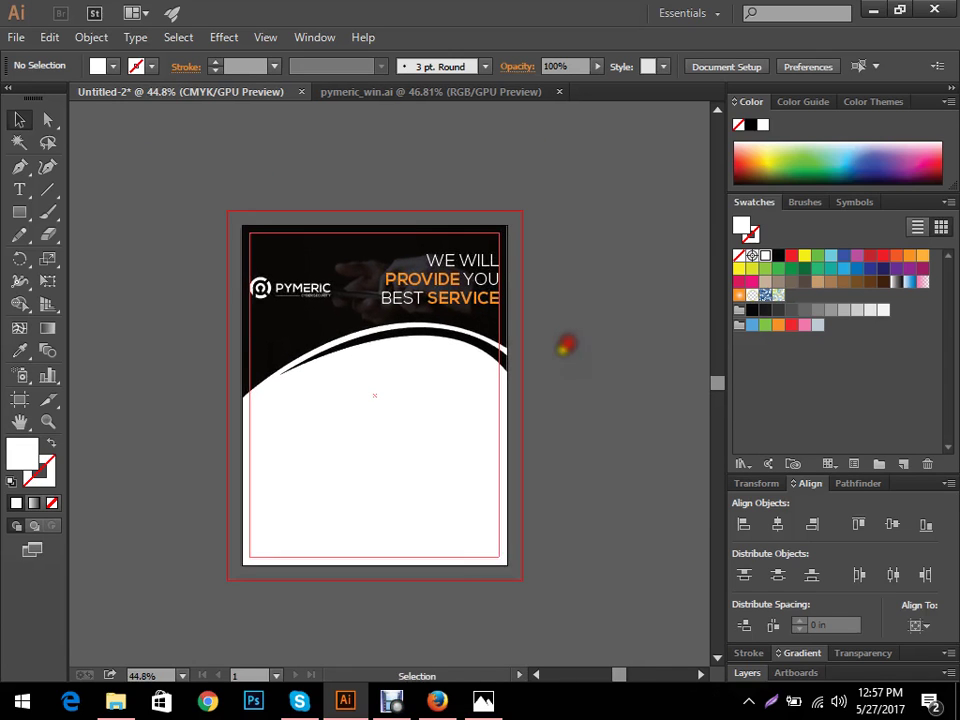
scroll(589, 289, up, 1)
scroll(589, 289, up, 3)
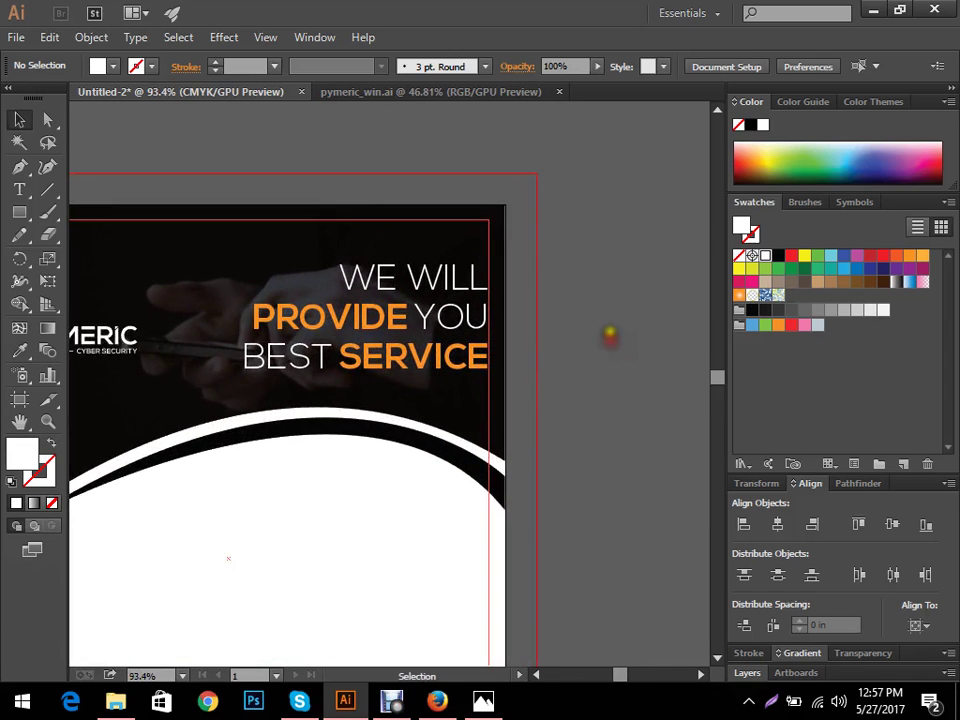
drag(611, 334, 665, 316)
key(t)
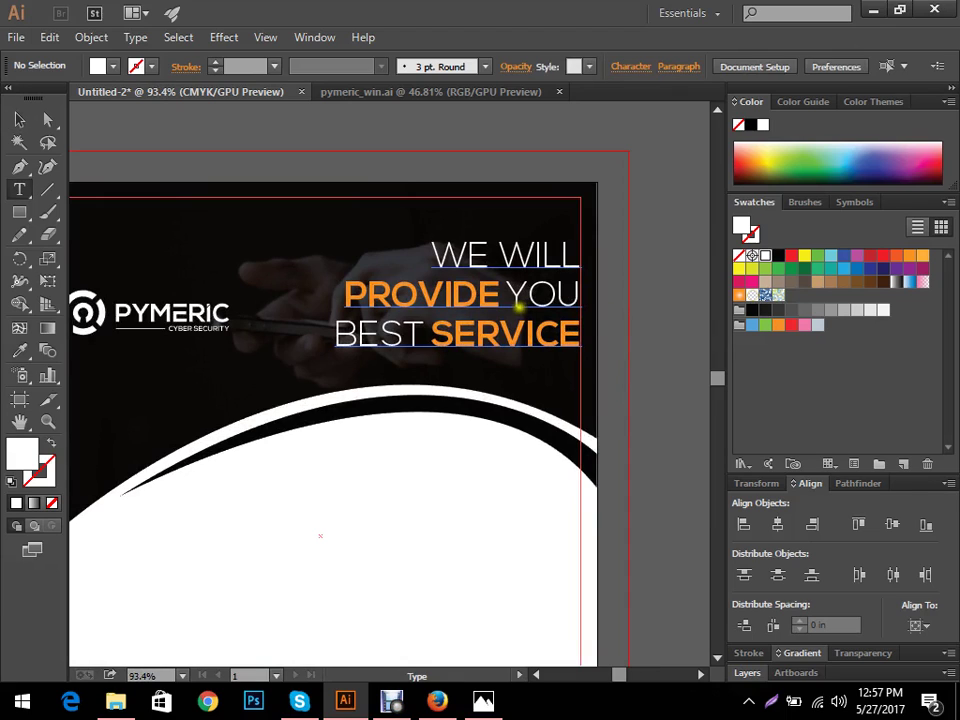
click(594, 328)
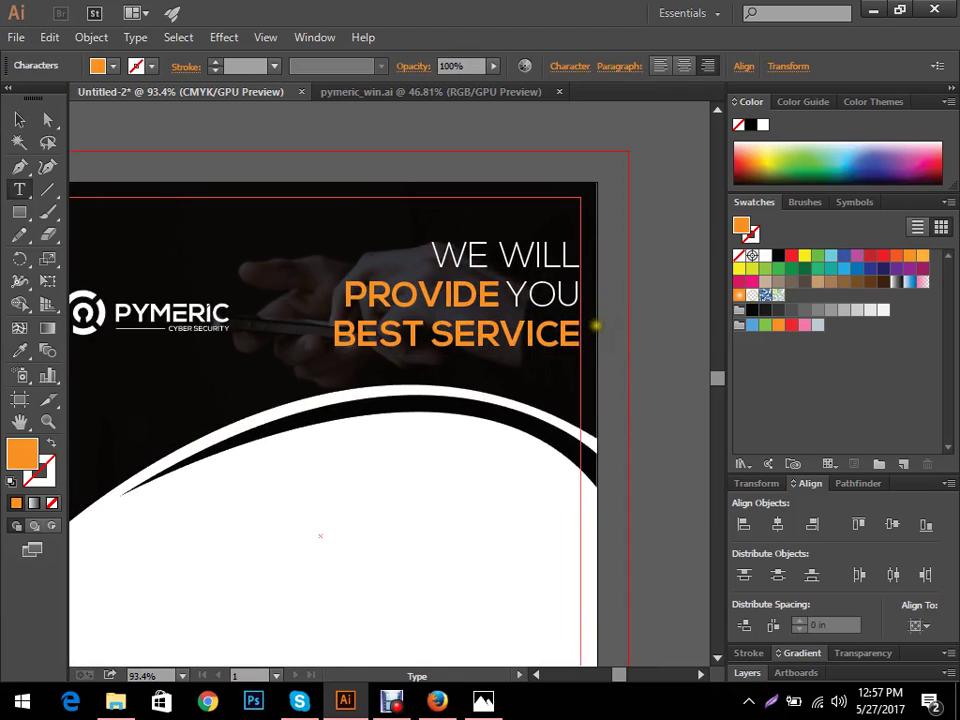
- Try to rebreak the headline so YOU joins BEST on the third line and SERVICE drops to a fourth
click(508, 298)
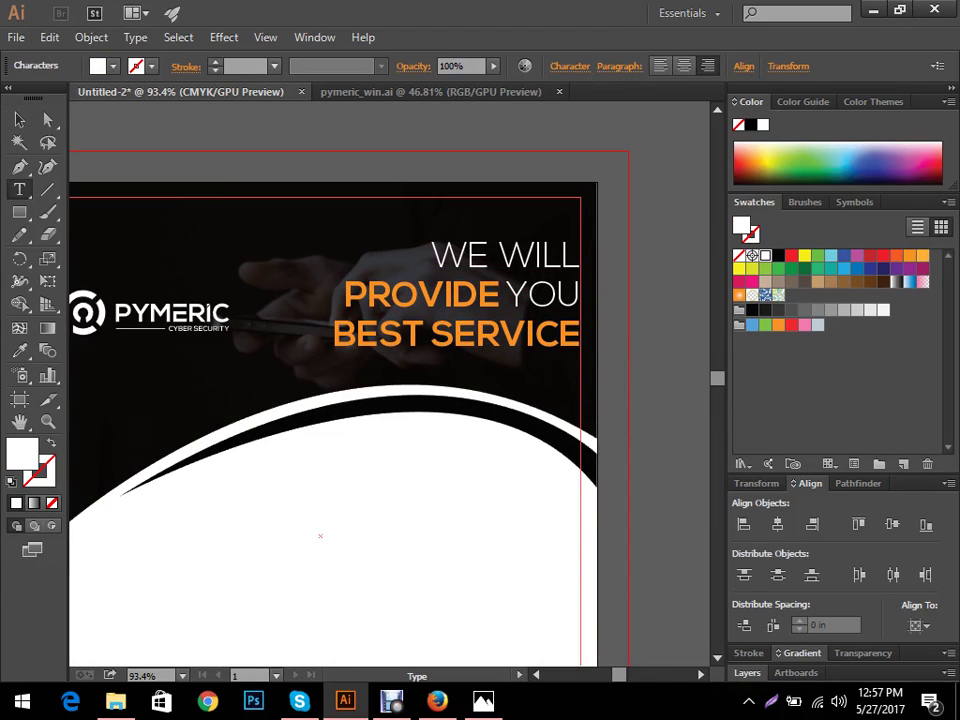
key(Return)
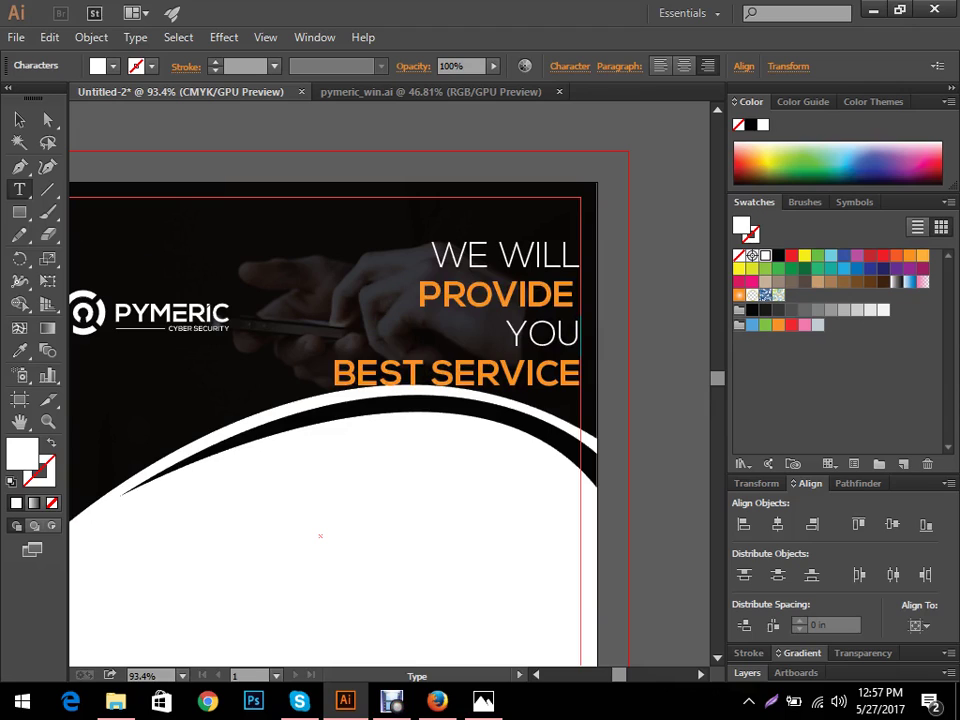
key(Delete)
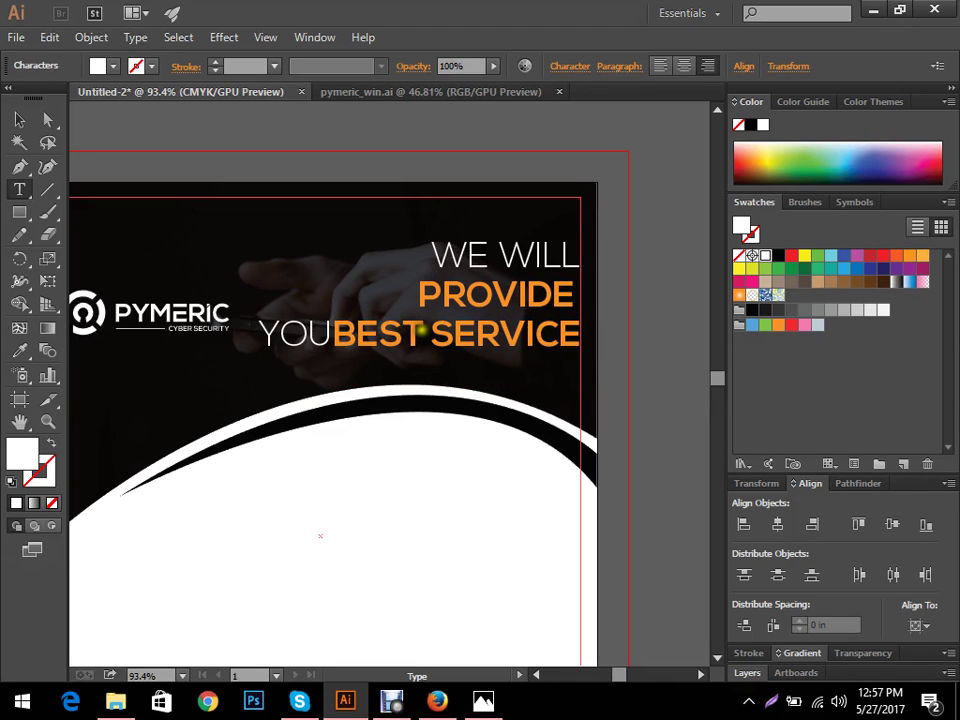
click(425, 332)
key(Return)
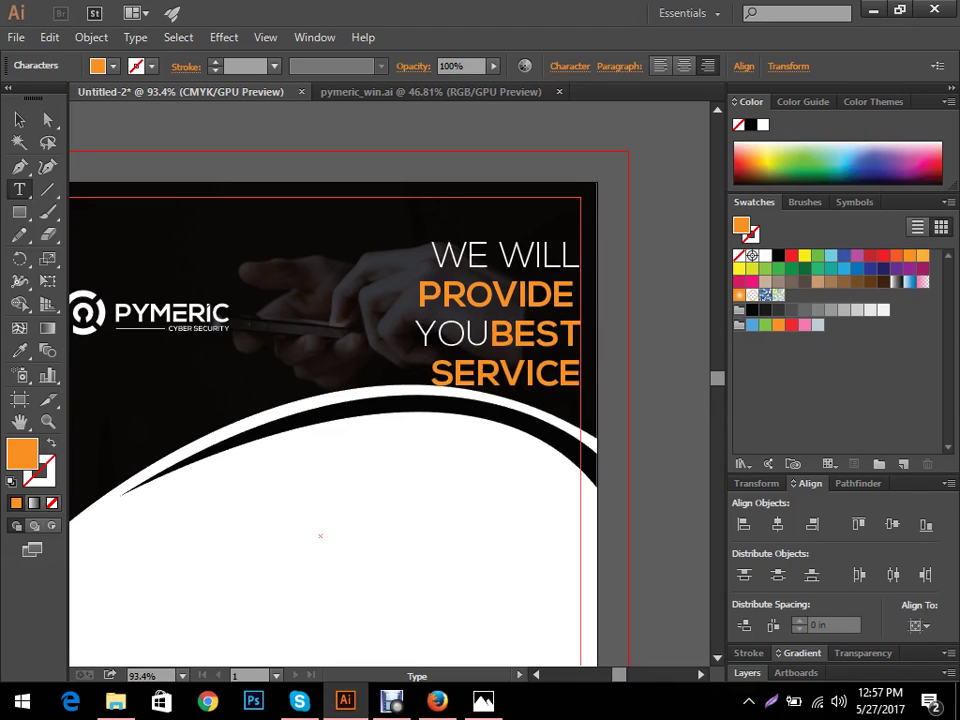
key(Escape)
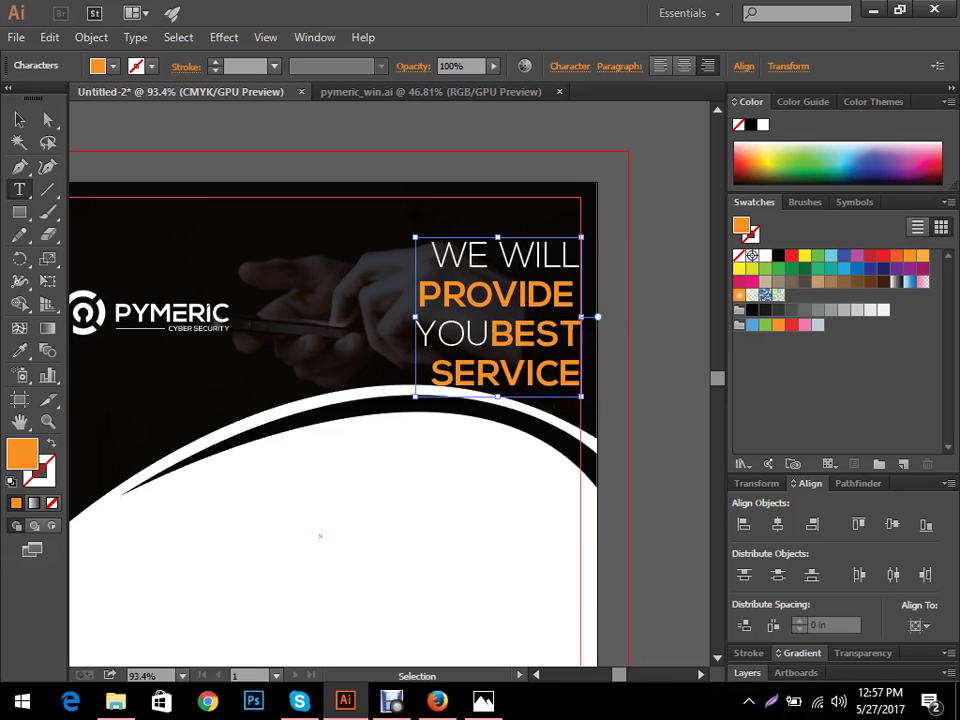
- Undo the line-break changes in the headline and place the text cursor before YOU
key(ctrl+z)
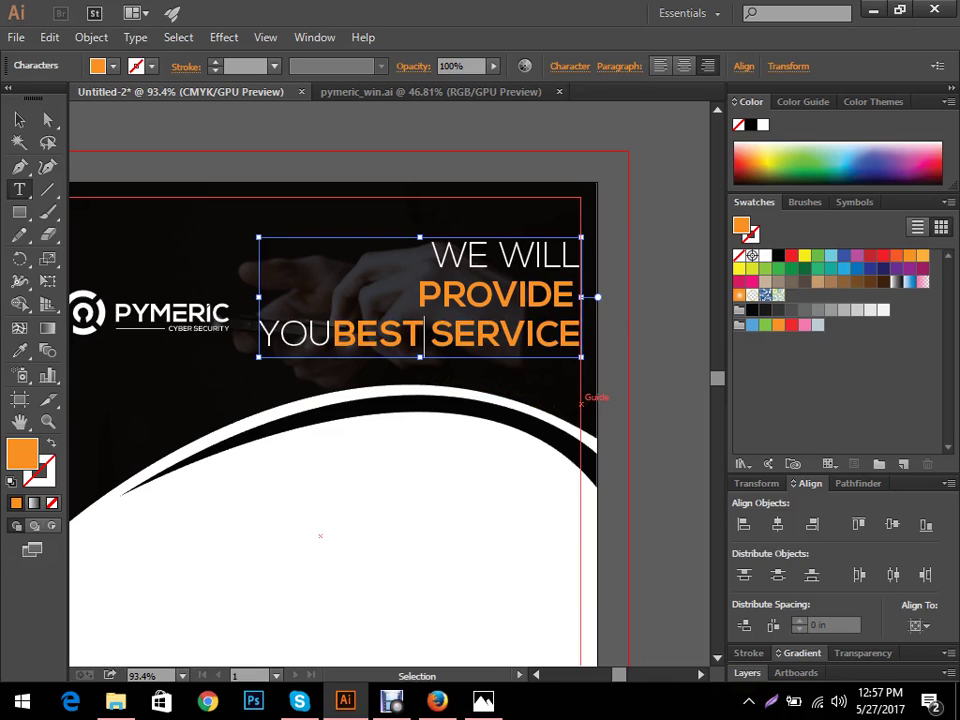
key(ctrl+z)
key(ctrl+z)
click(506, 294)
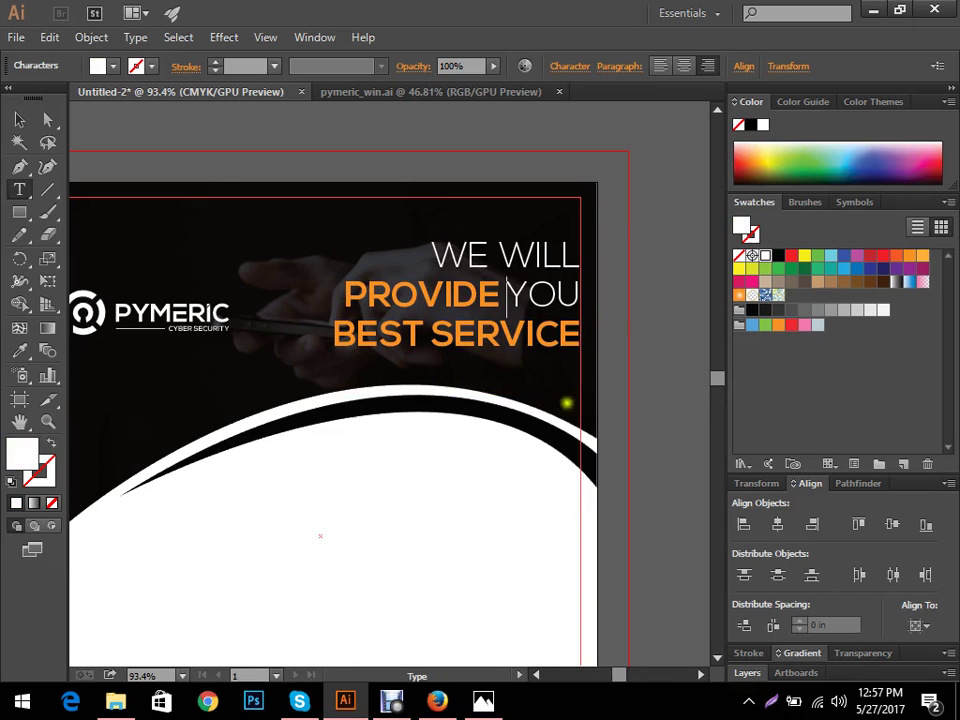
- Match the word BEST to the thin white lettering of WE WILL with the Eyedropper and deselect the headline
drag(425, 340, 282, 340)
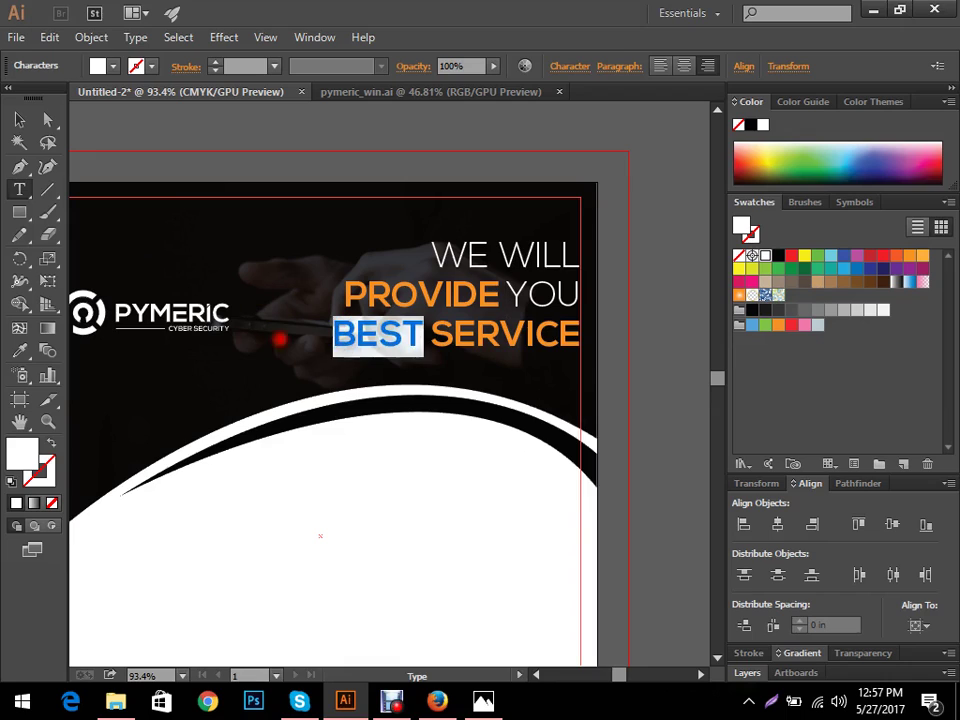
click(20, 350)
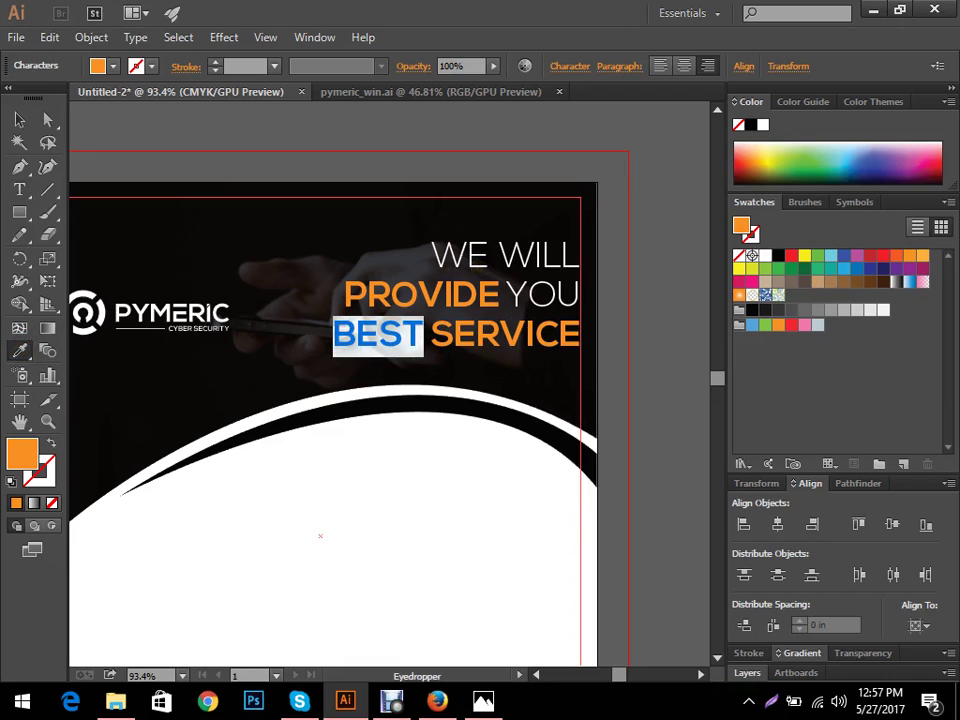
click(505, 255)
click(19, 119)
click(200, 148)
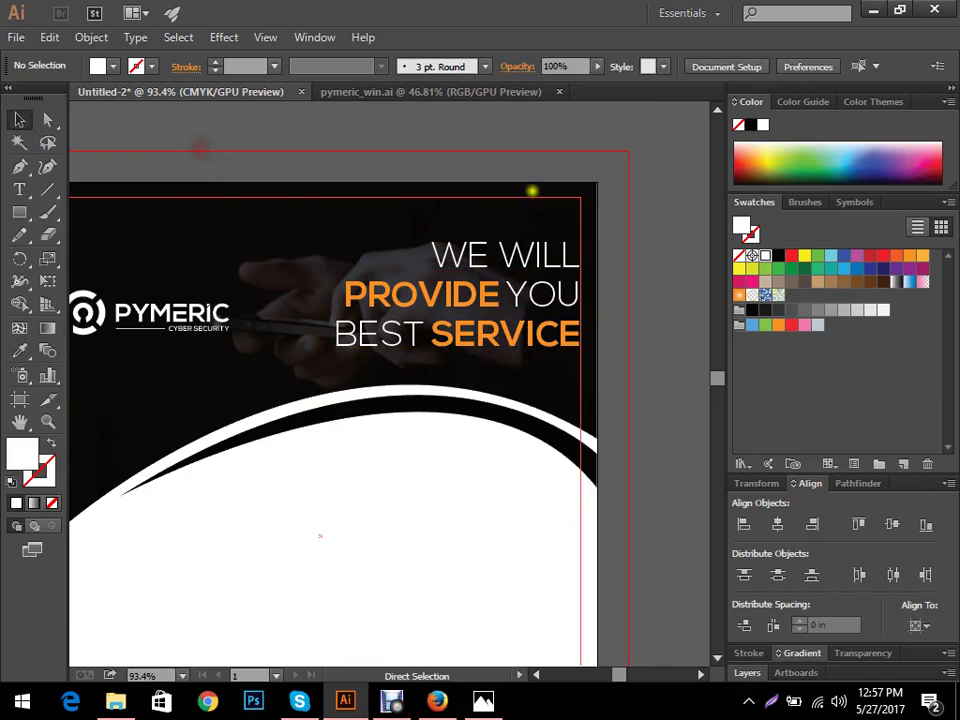
scroll(216, 210, down, 5)
scroll(572, 334, up, 1)
scroll(620, 340, up, 2)
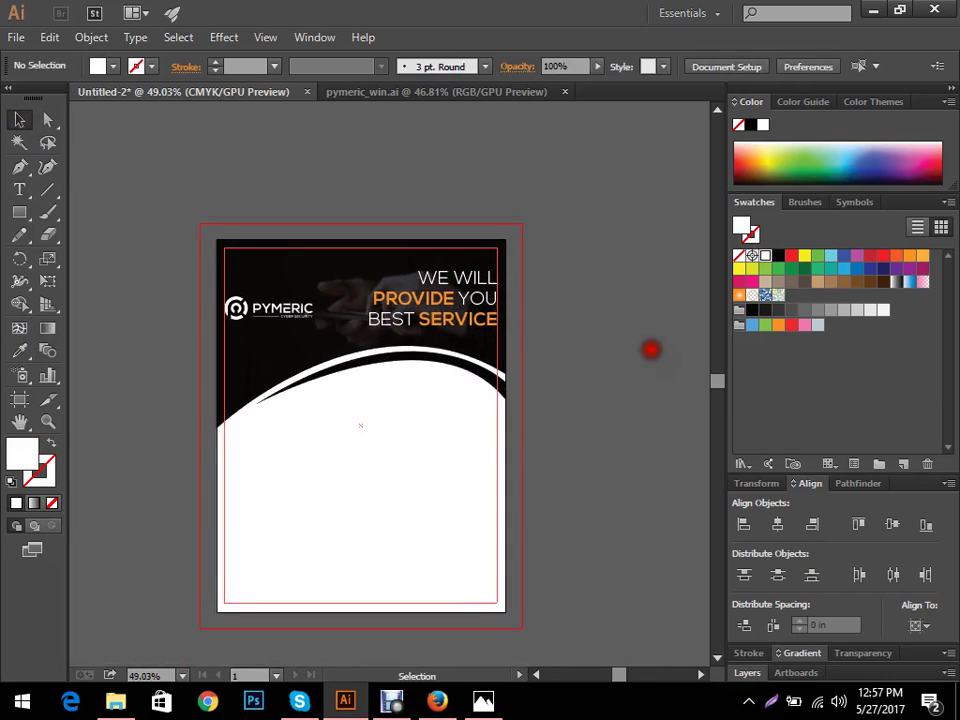
scroll(617, 296, up, 2)
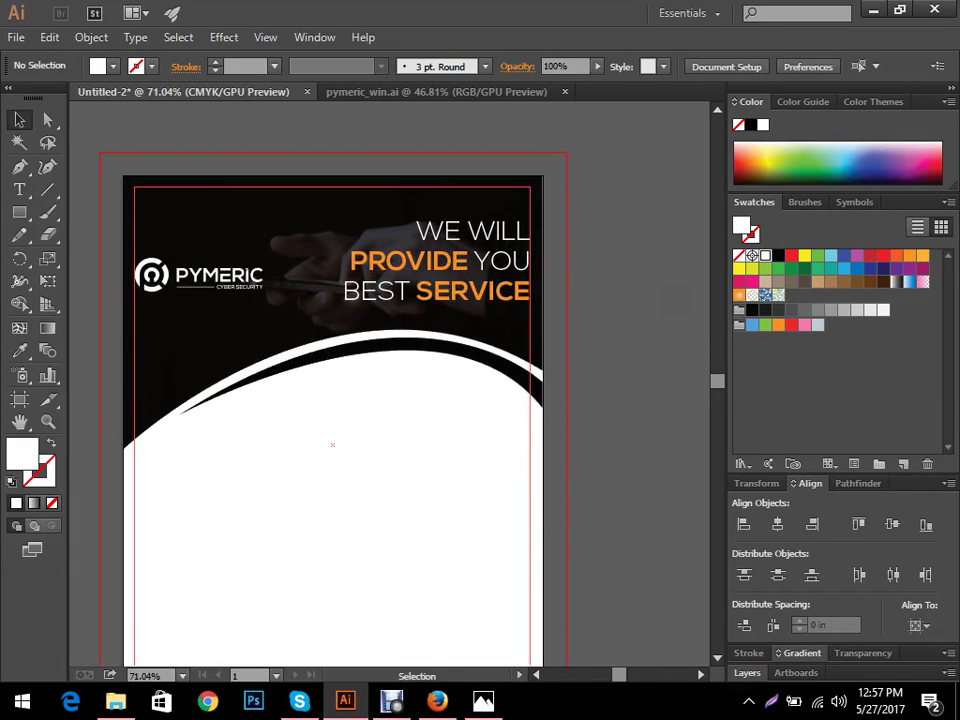
- Change the font of the whole headline to Roboto Slab Bold
drag(661, 275, 648, 328)
drag(648, 325, 697, 319)
click(495, 330)
click(567, 66)
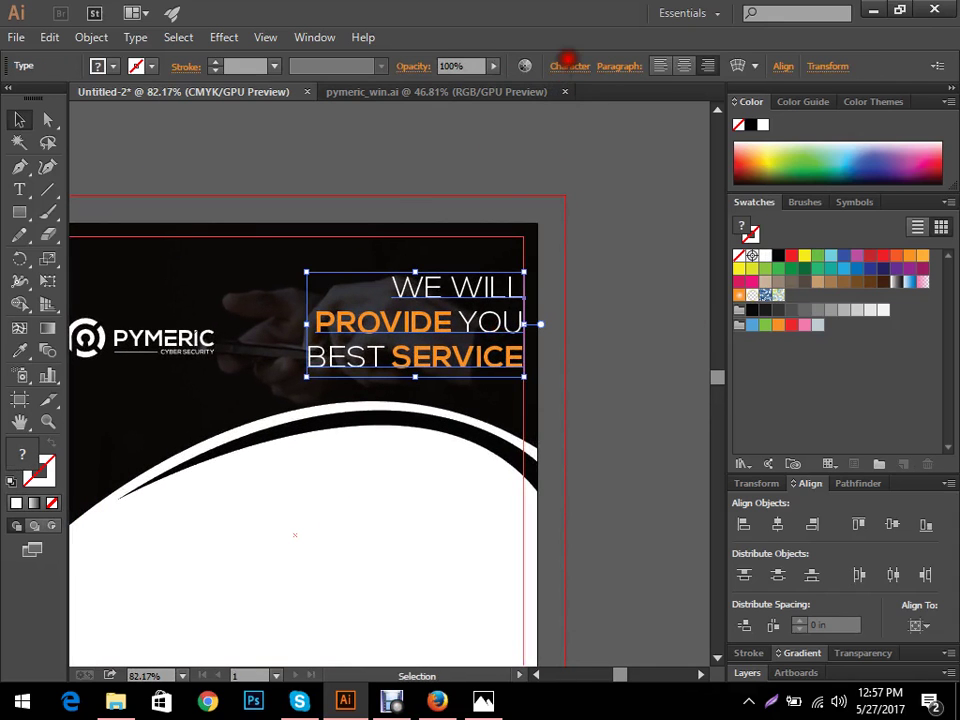
click(422, 127)
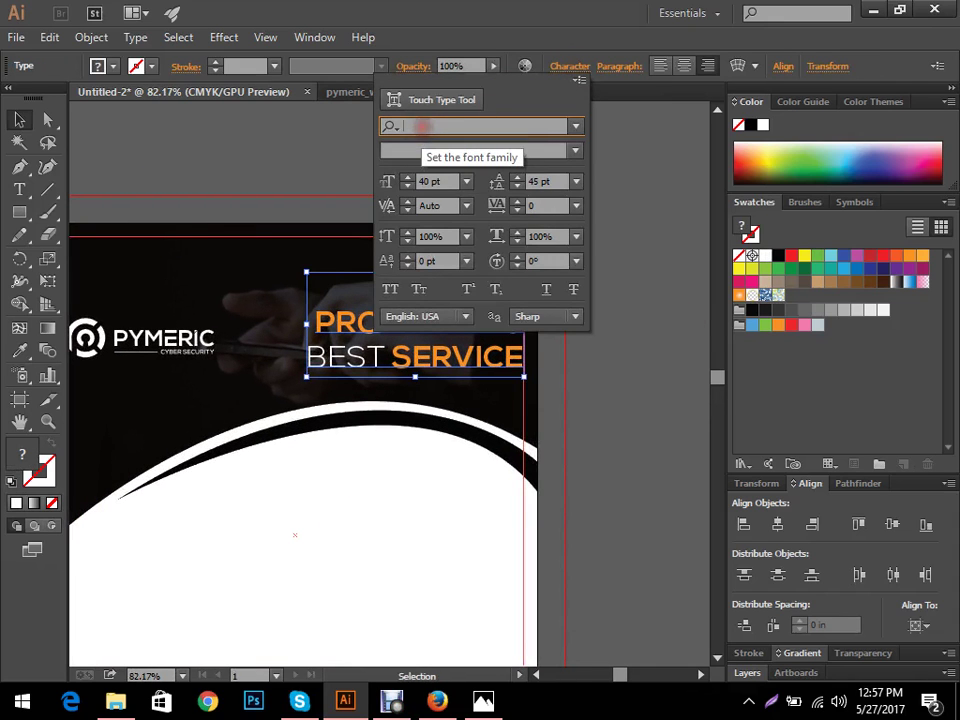
text(roboto)
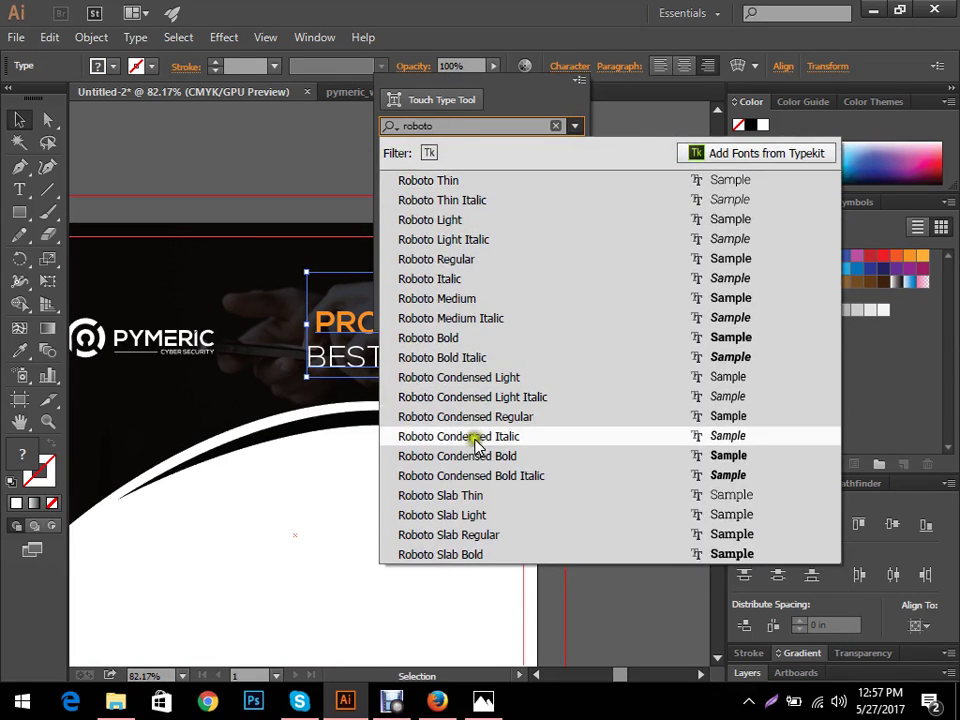
click(467, 553)
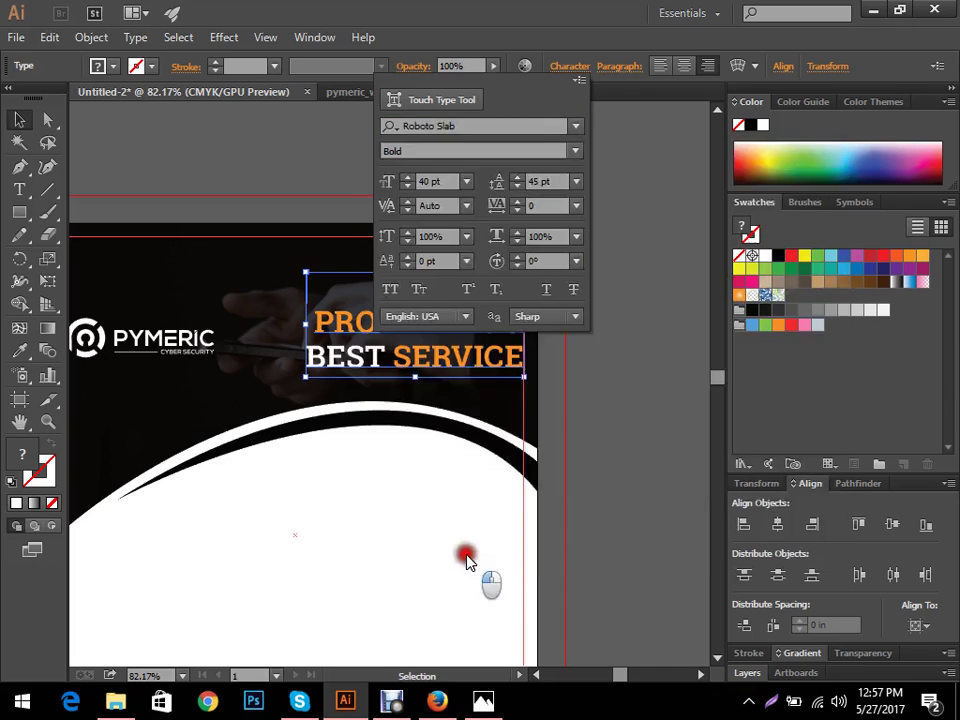
click(636, 381)
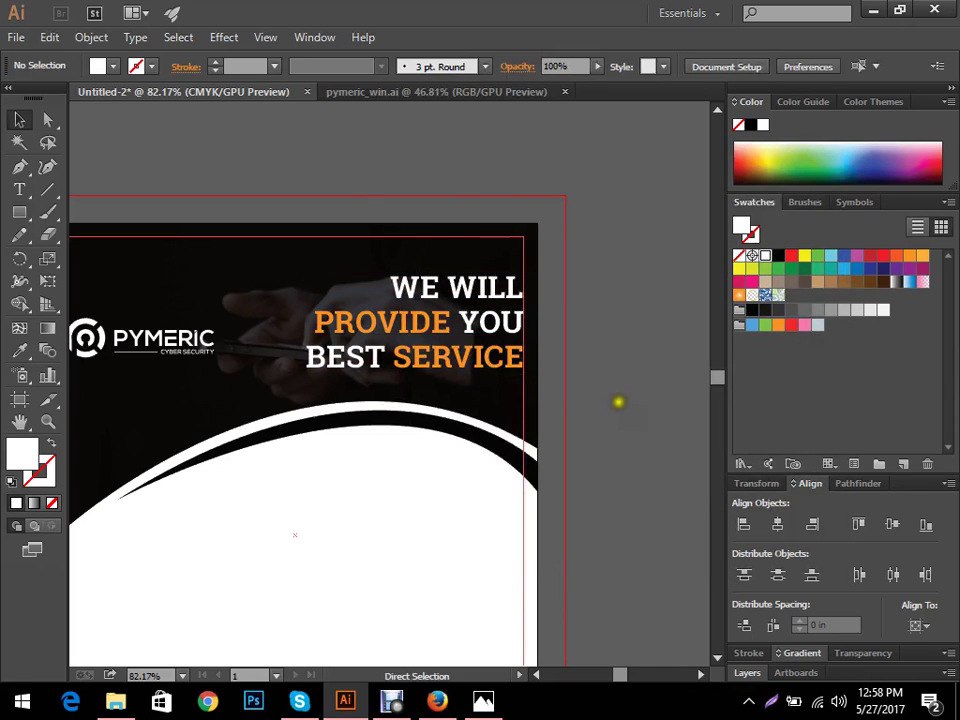
- Set the headline words WE WILL to the Regular style of Roboto Slab
drag(617, 403, 691, 336)
key(t)
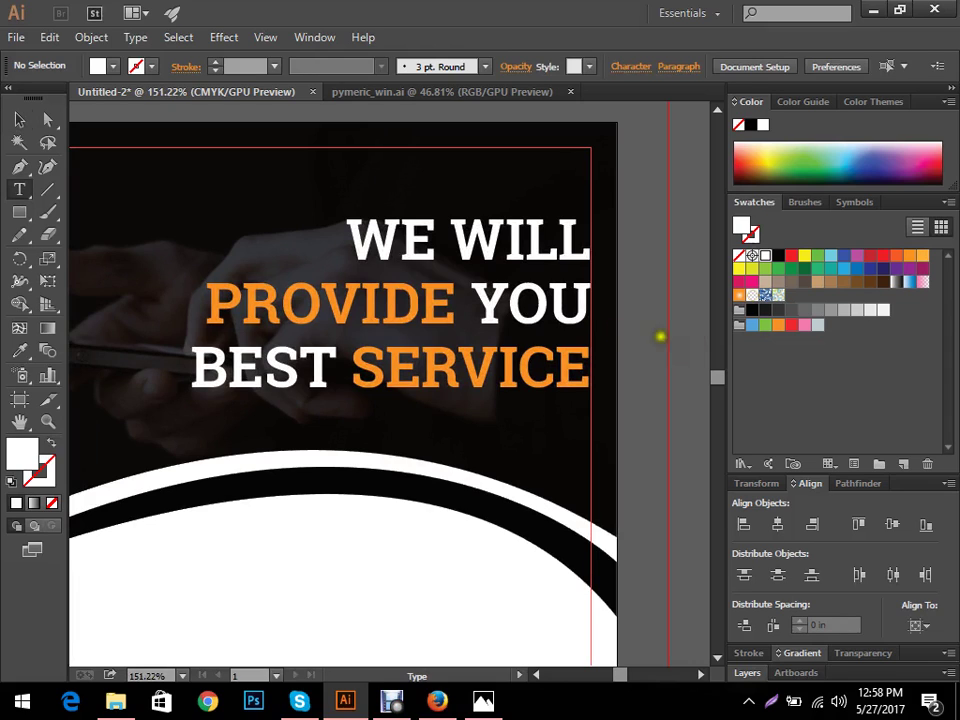
drag(350, 245, 582, 245)
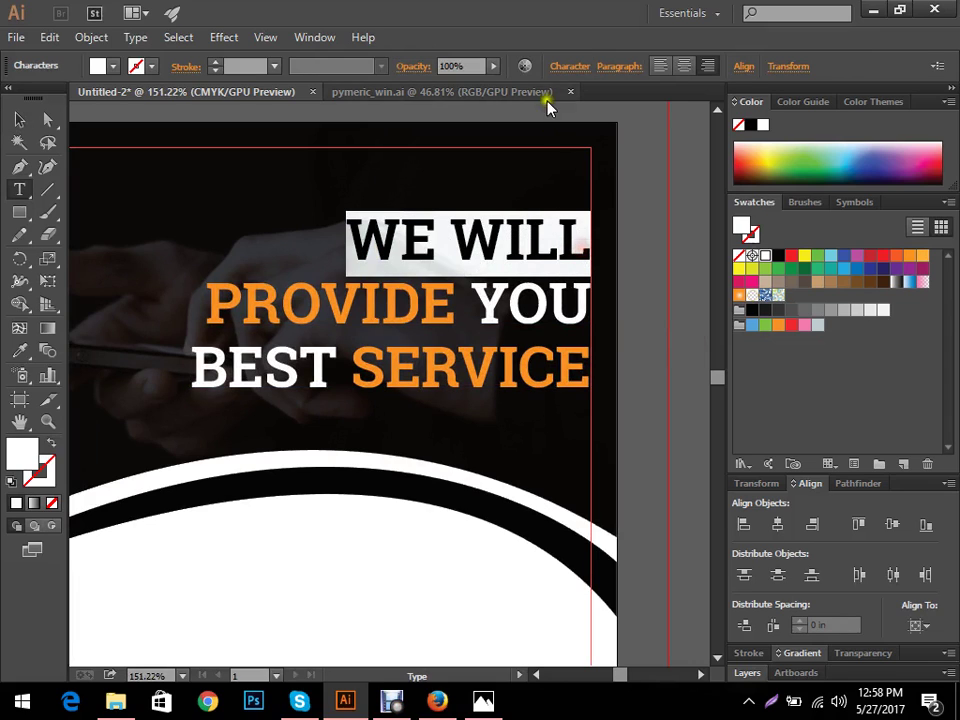
click(571, 67)
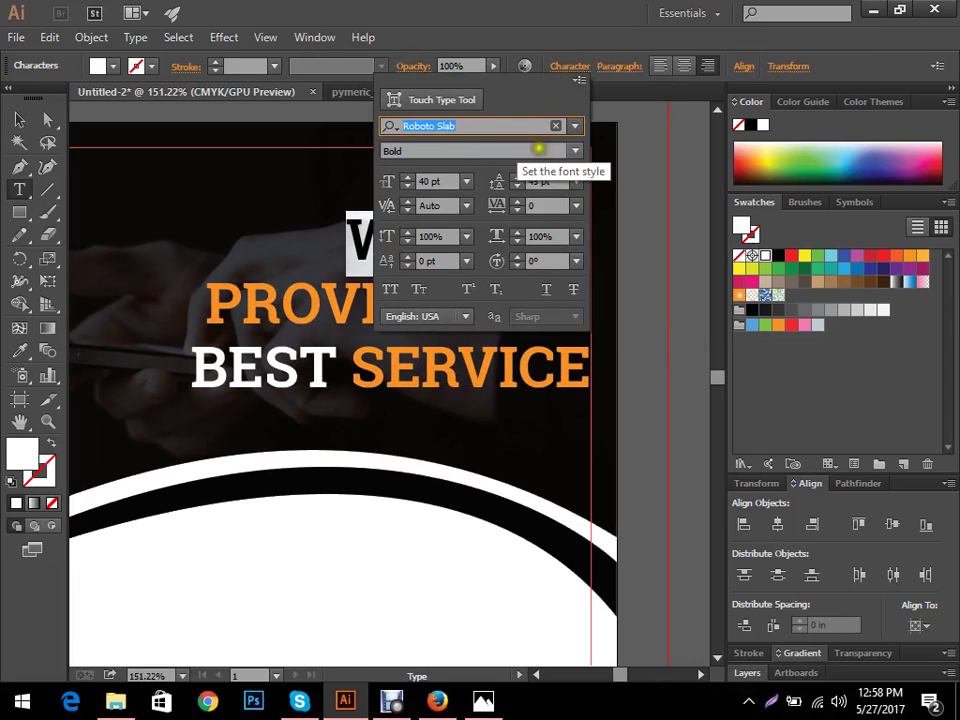
click(576, 150)
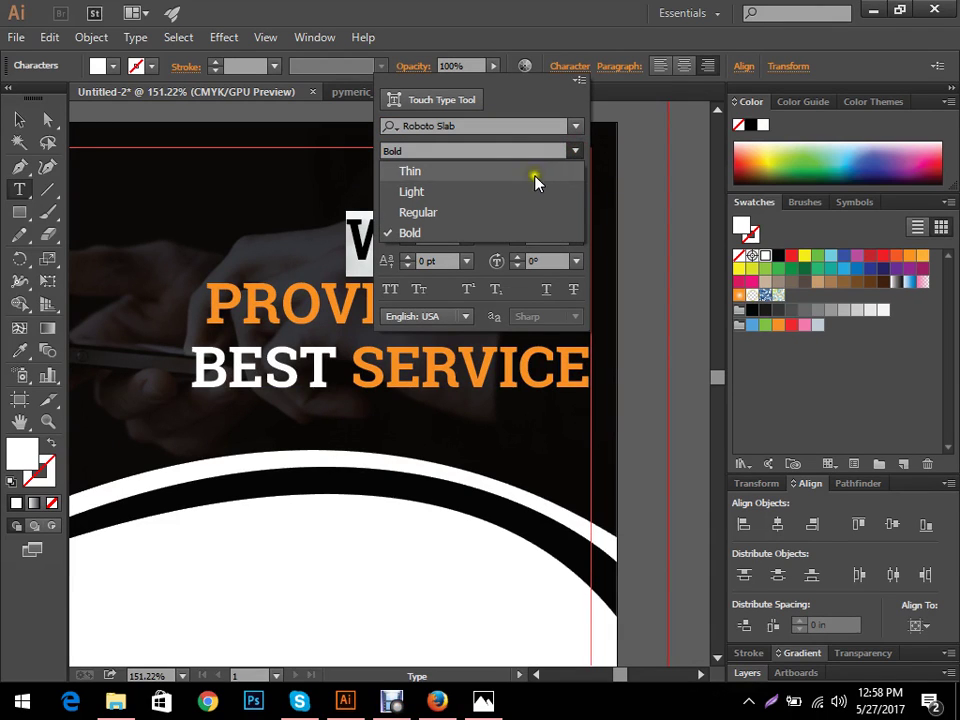
click(520, 212)
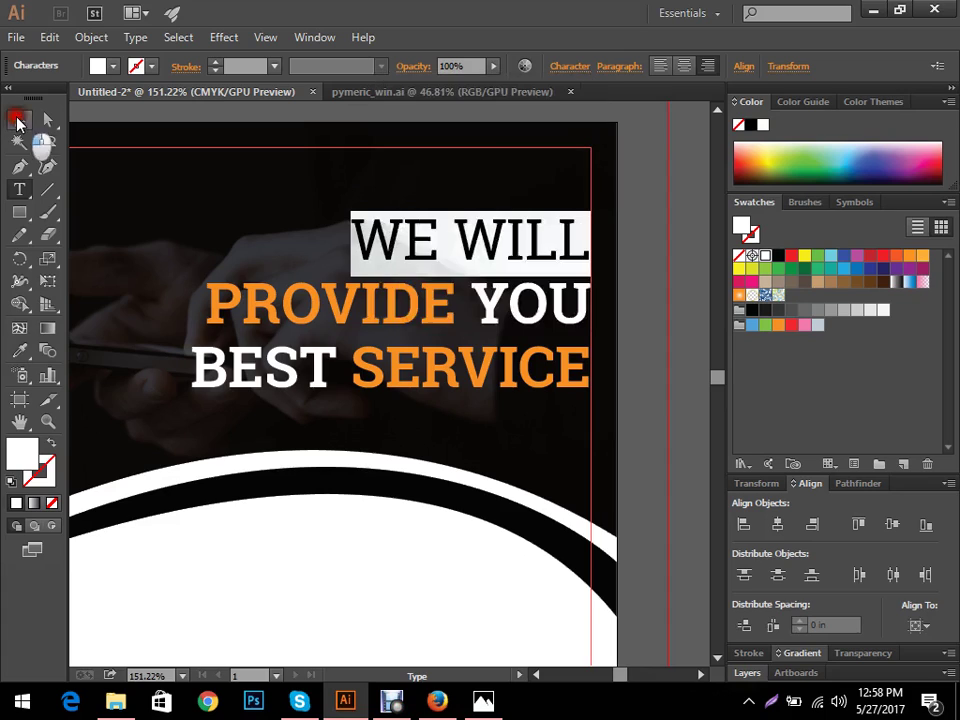
- Match the headline words YOU and BEST to the Regular lettering of WE WILL with the Eyedropper, then deselect the headline
drag(470, 300, 580, 310)
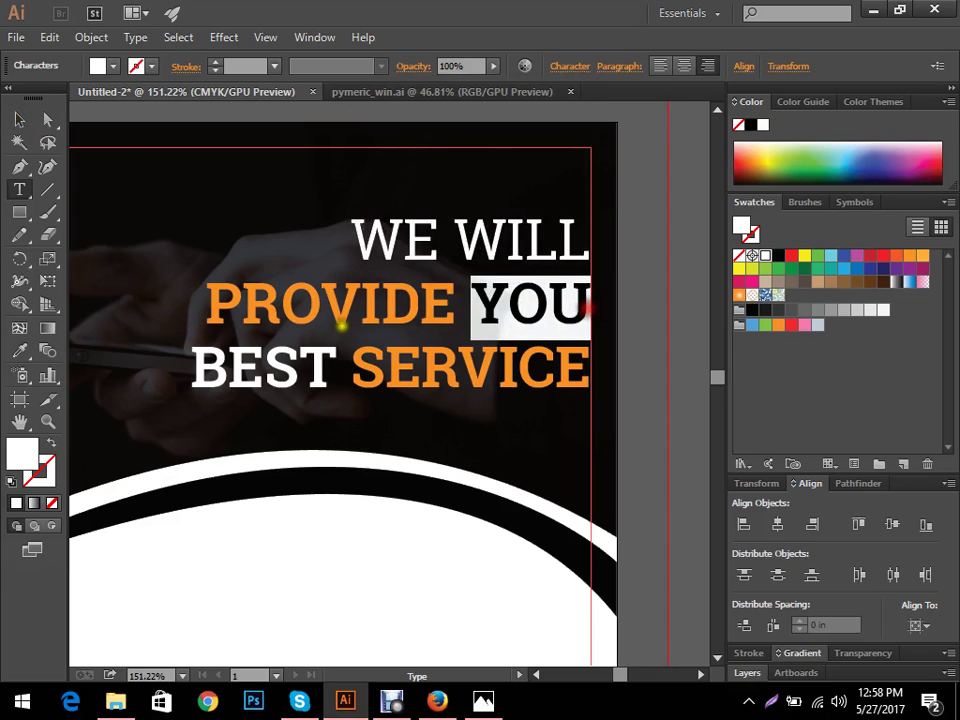
click(20, 349)
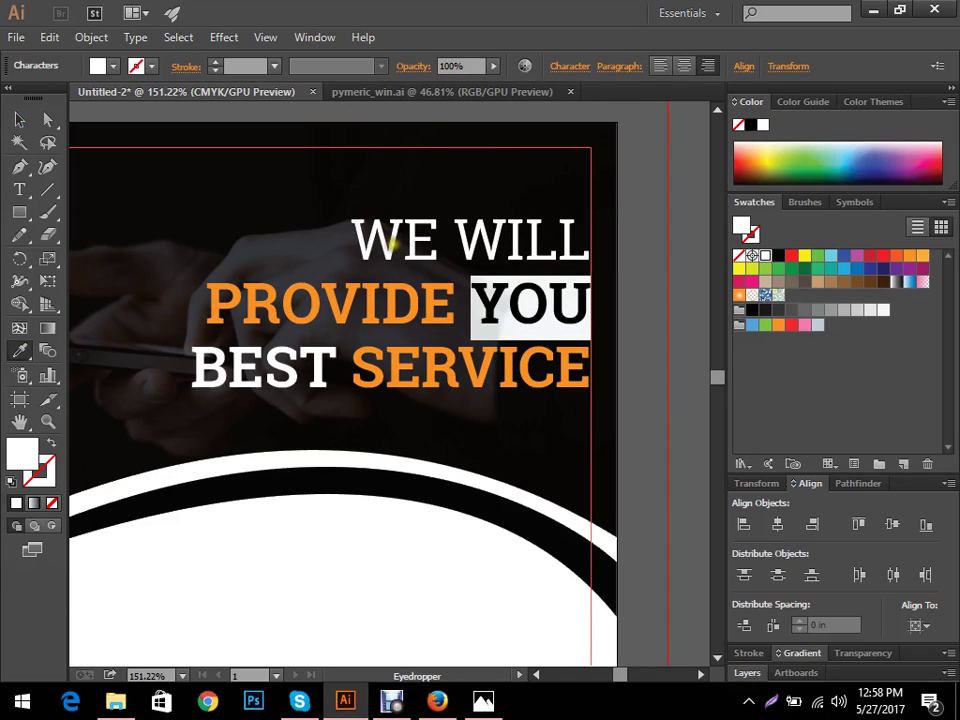
click(19, 119)
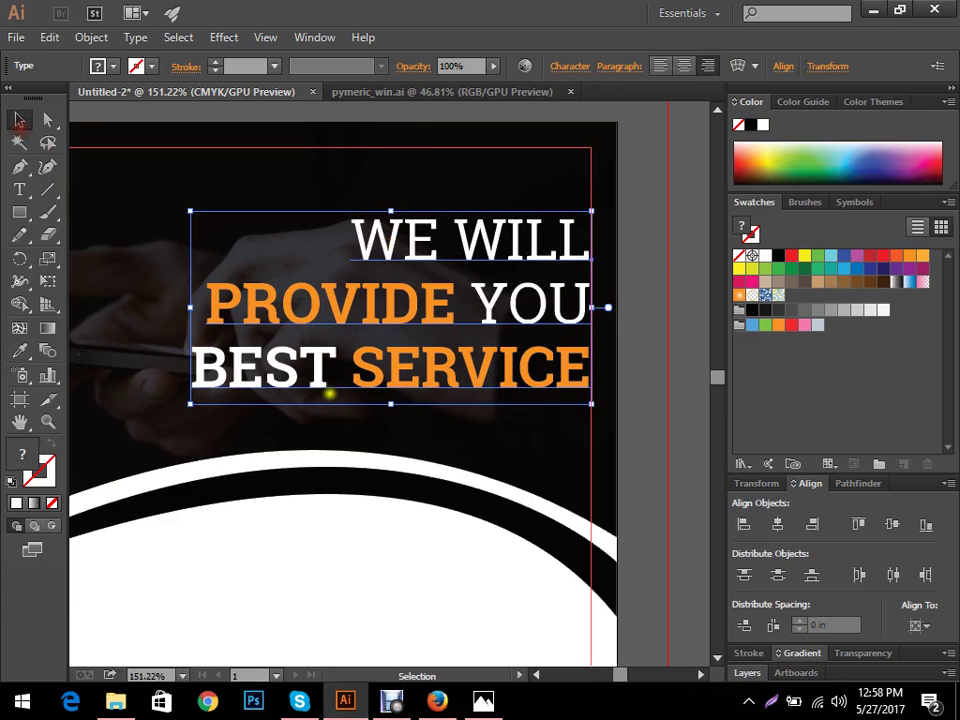
double_click(333, 372)
drag(333, 372, 139, 368)
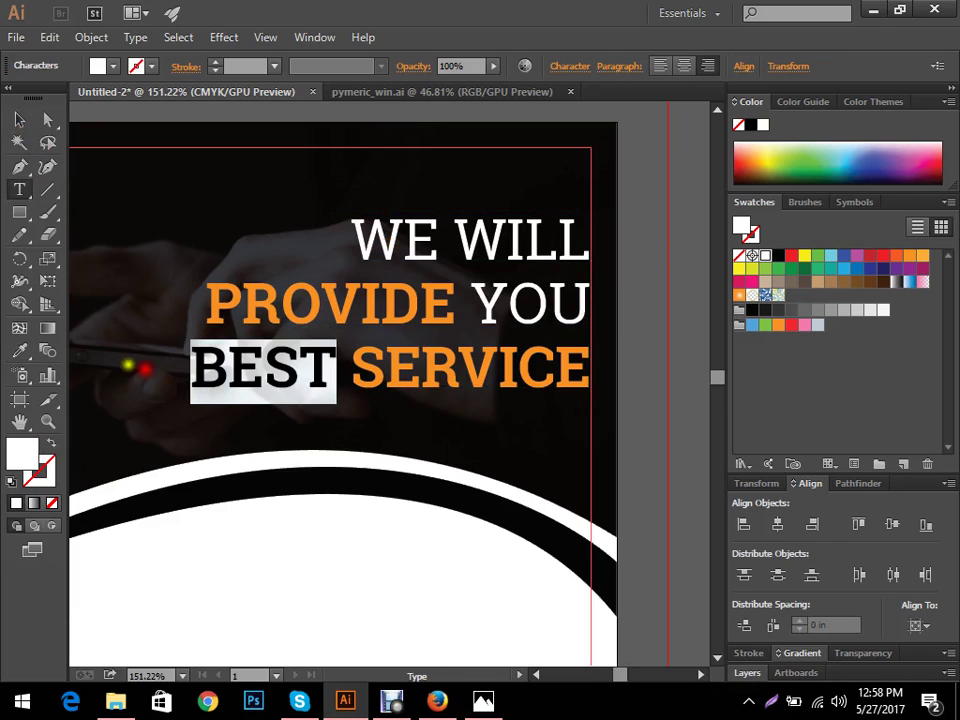
click(20, 350)
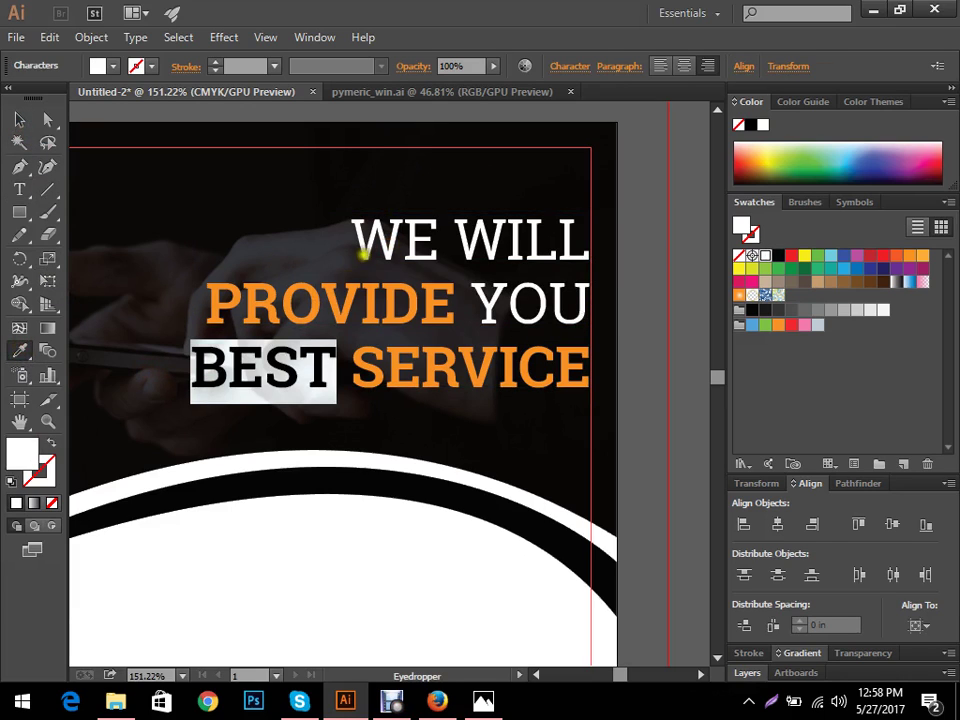
click(19, 119)
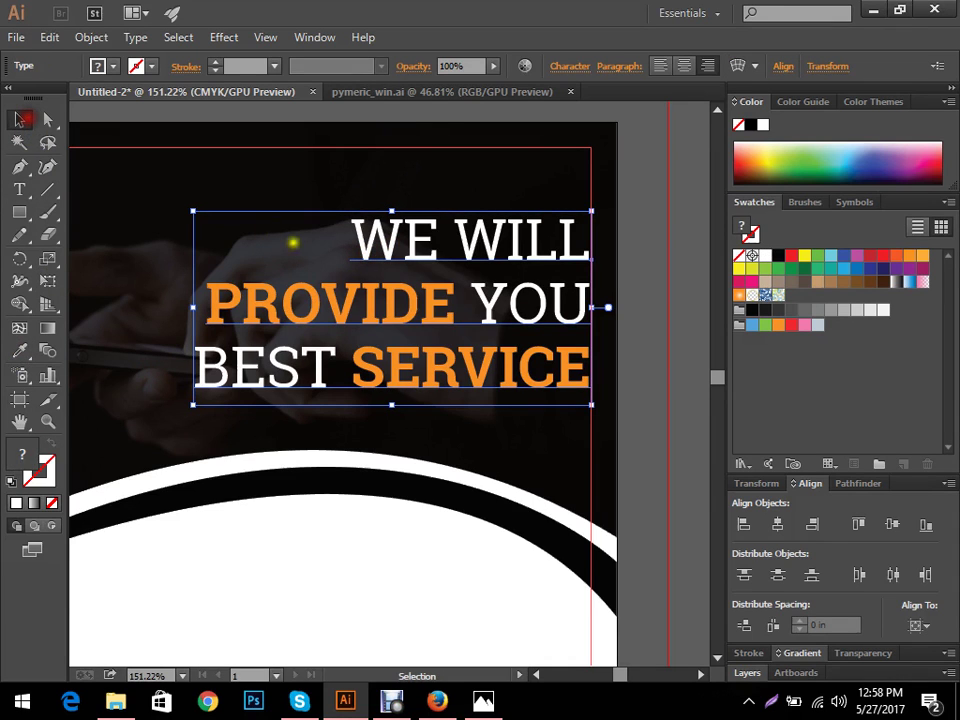
click(653, 323)
- Try to move the black curved band lower, away from the edge of the dark header
scroll(653, 323, down, 4)
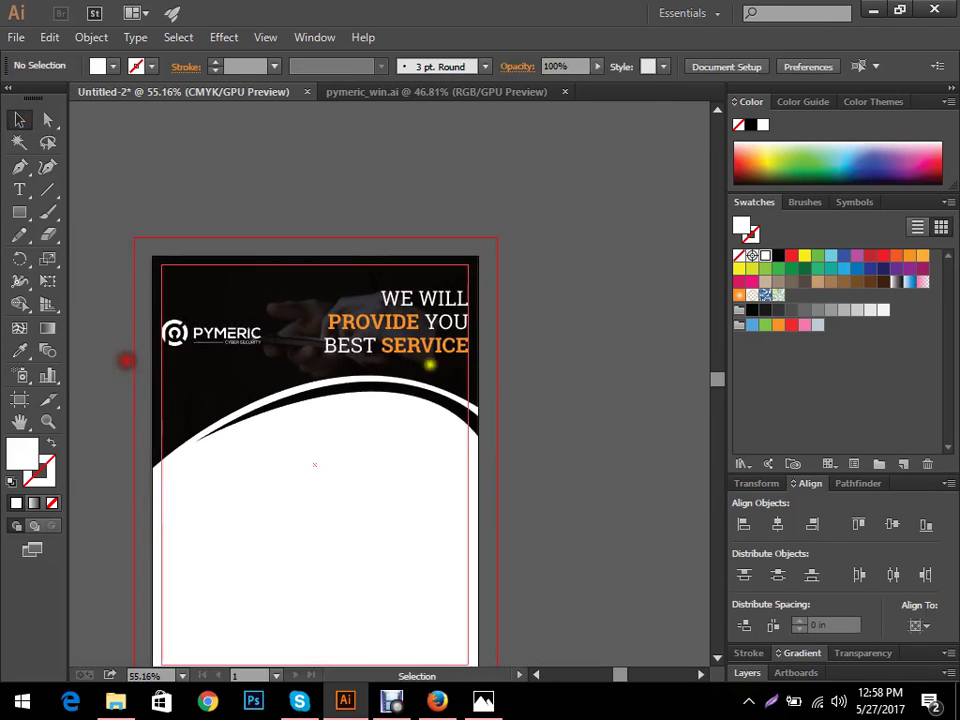
drag(500, 367, 530, 314)
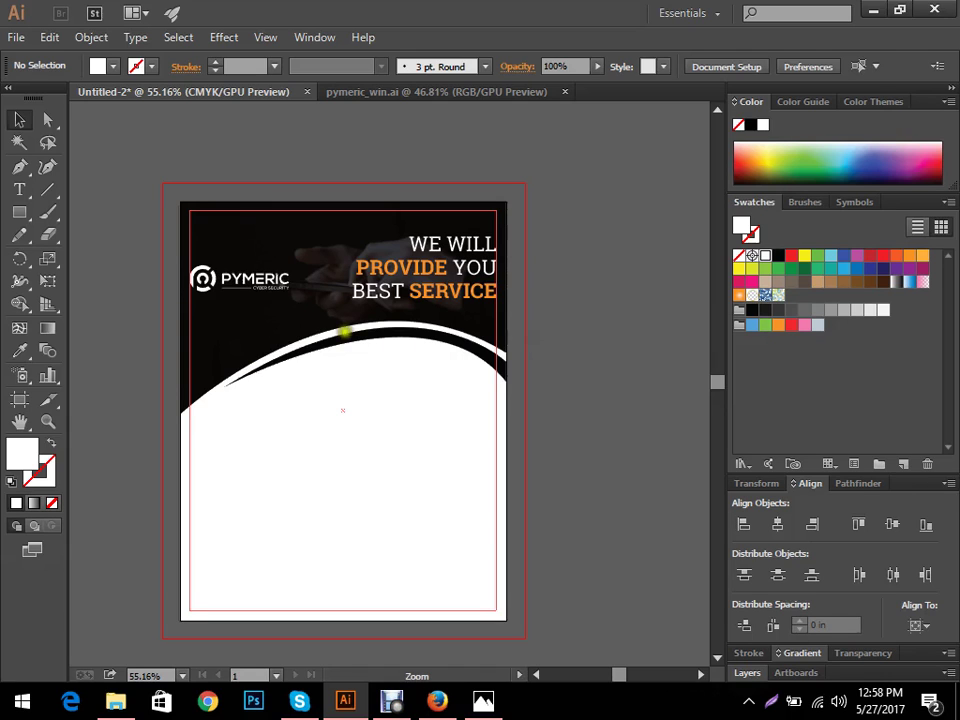
click(471, 336)
drag(536, 388, 581, 403)
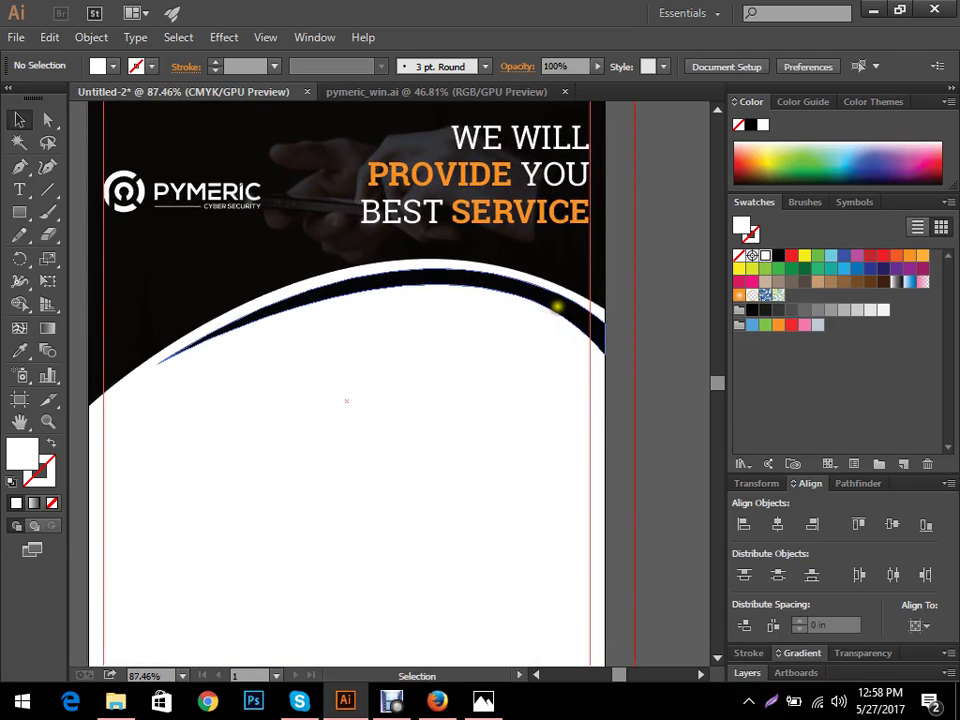
drag(557, 306, 559, 358)
click(649, 339)
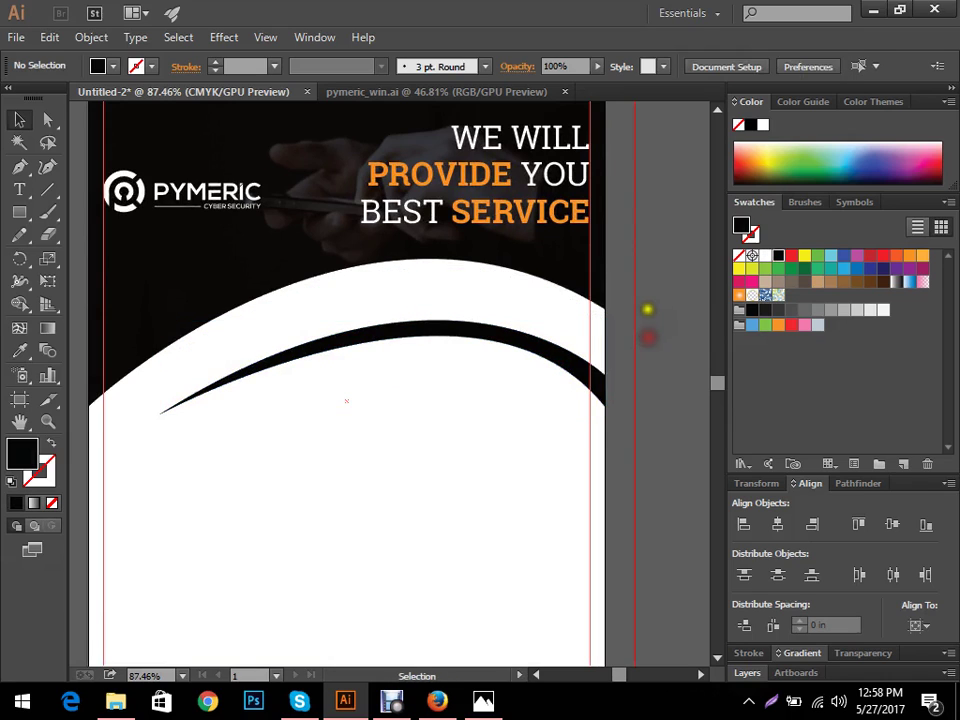
- Undo the downward move of the black curved band and deselect it
drag(650, 298, 547, 417)
key(a)
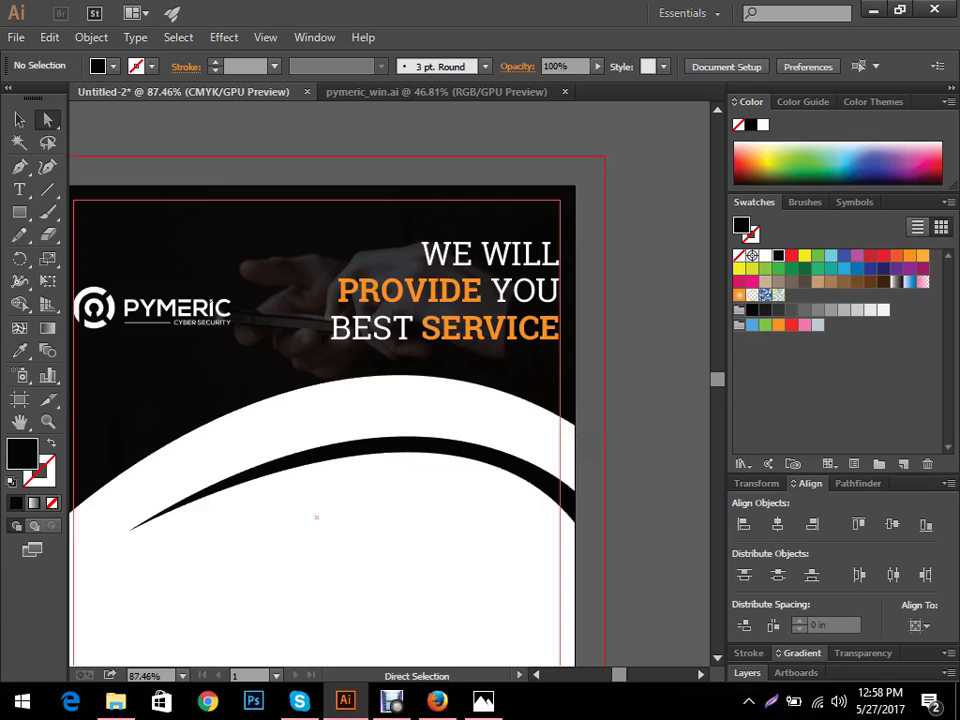
key(ctrl+z)
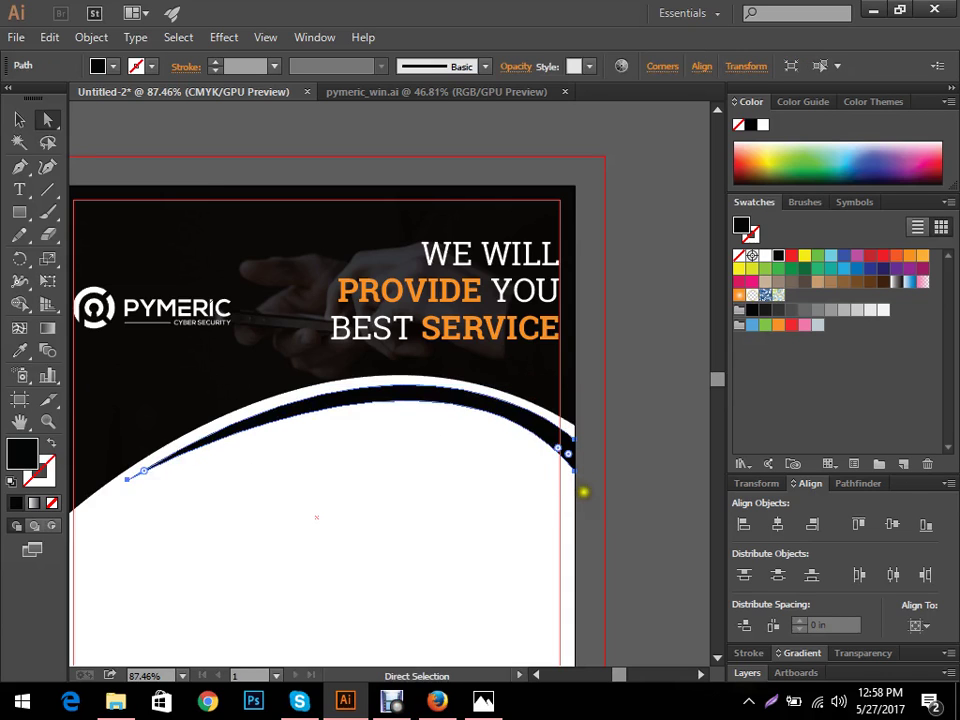
click(591, 488)
key(v)
scroll(236, 495, down, 3)
- Check the round picture frames along the curve of the reference flyer in Photos and return to Illustrator
scroll(379, 399, down, 3)
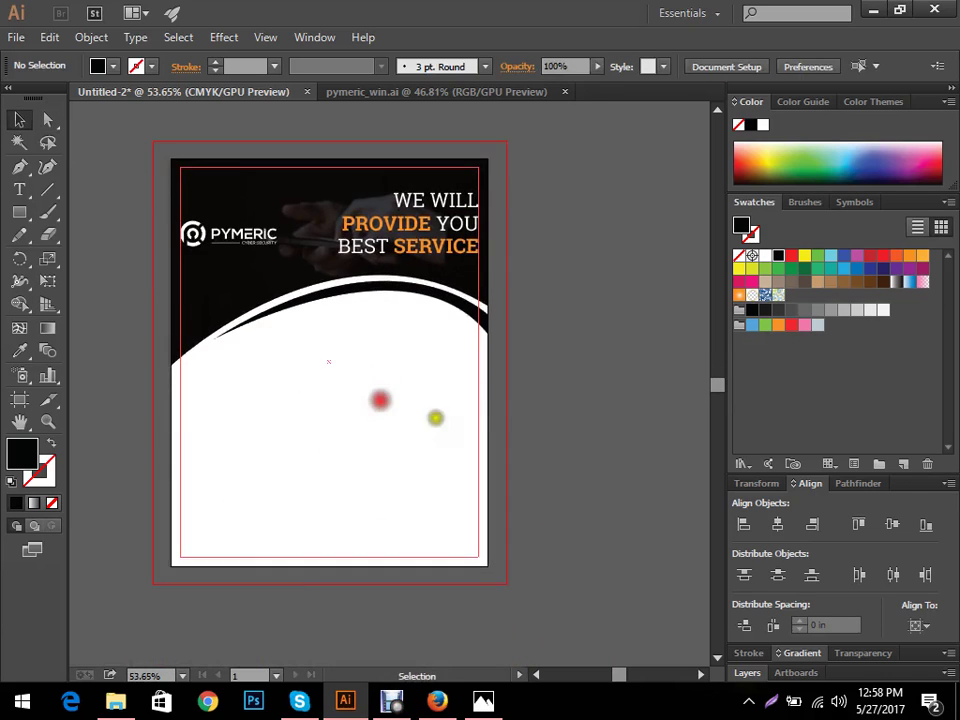
scroll(553, 368, down, 2)
click(484, 697)
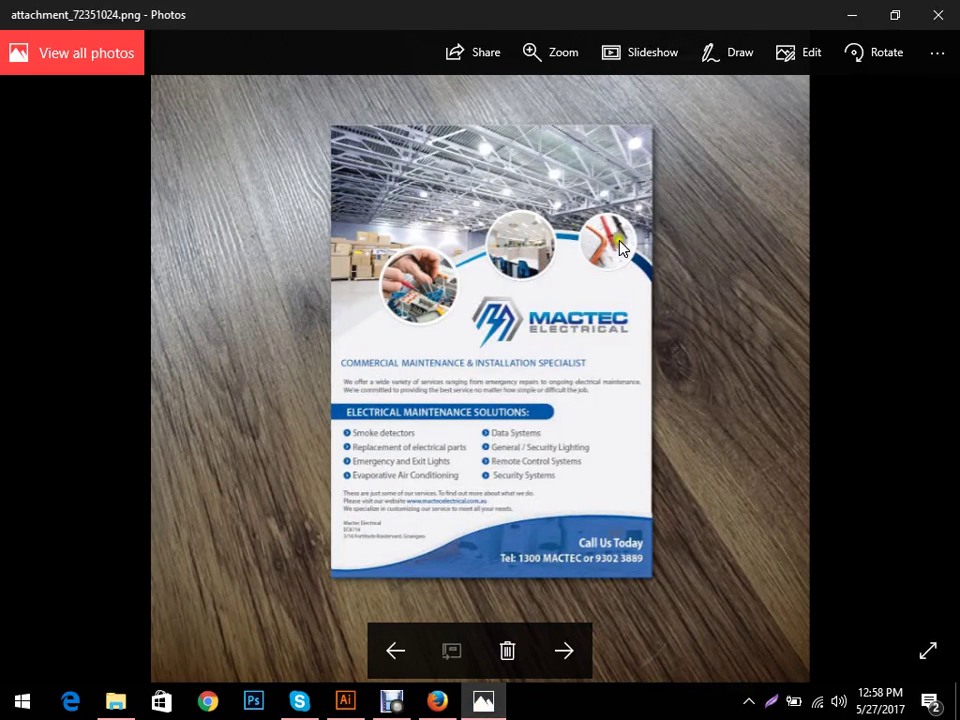
click(345, 700)
click(565, 449)
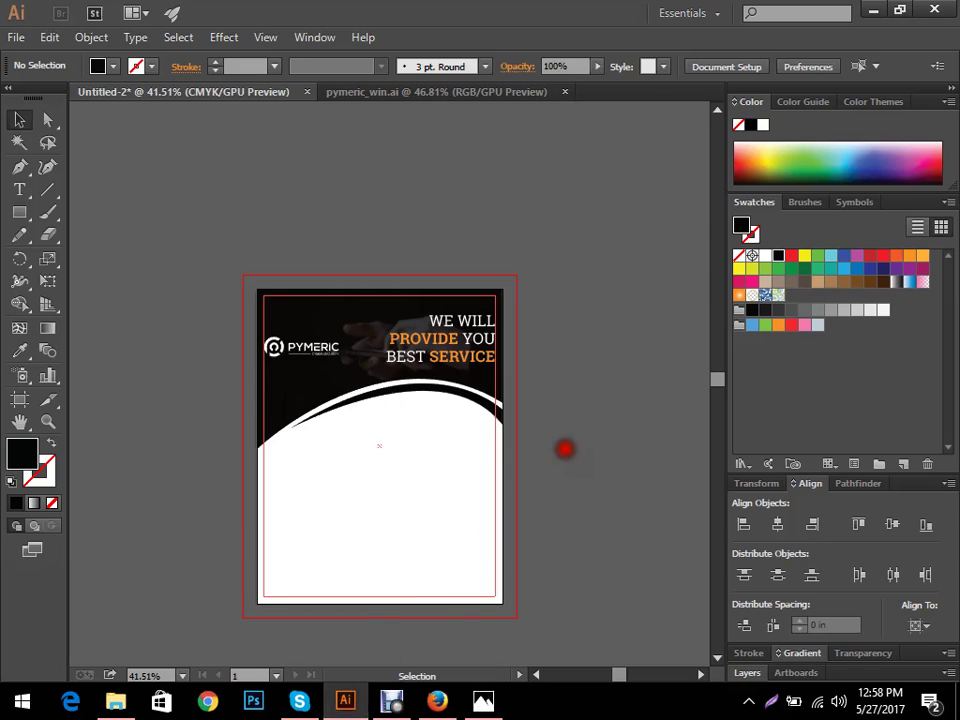
- Draw a circle centred on the header curve at about X 1.52 in, Y 4.59 in and fill it white
scroll(417, 472, up, 3)
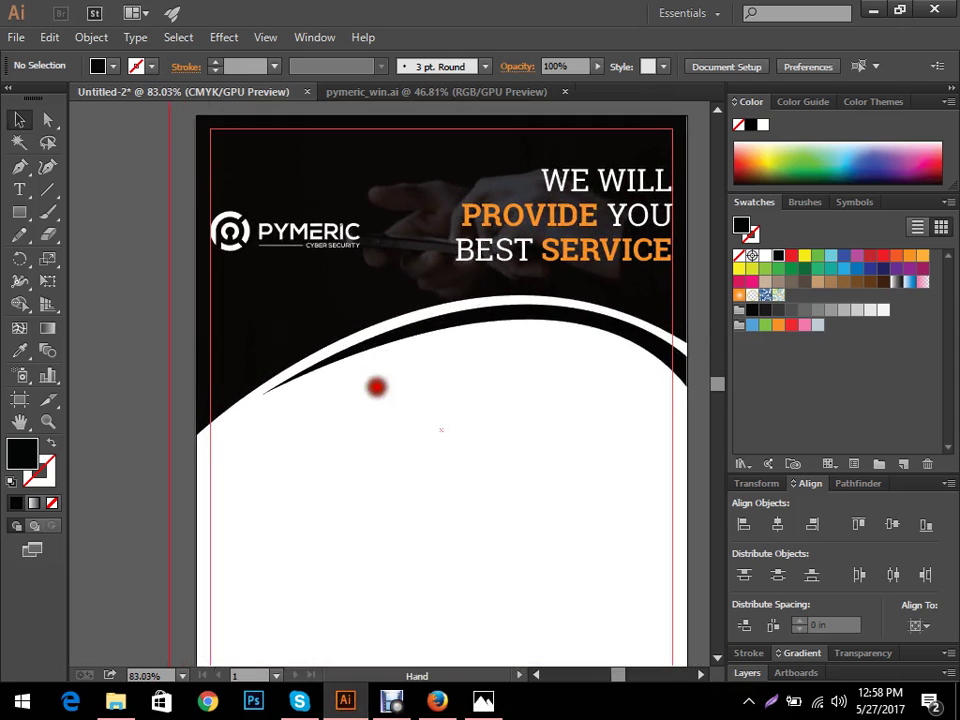
key(l)
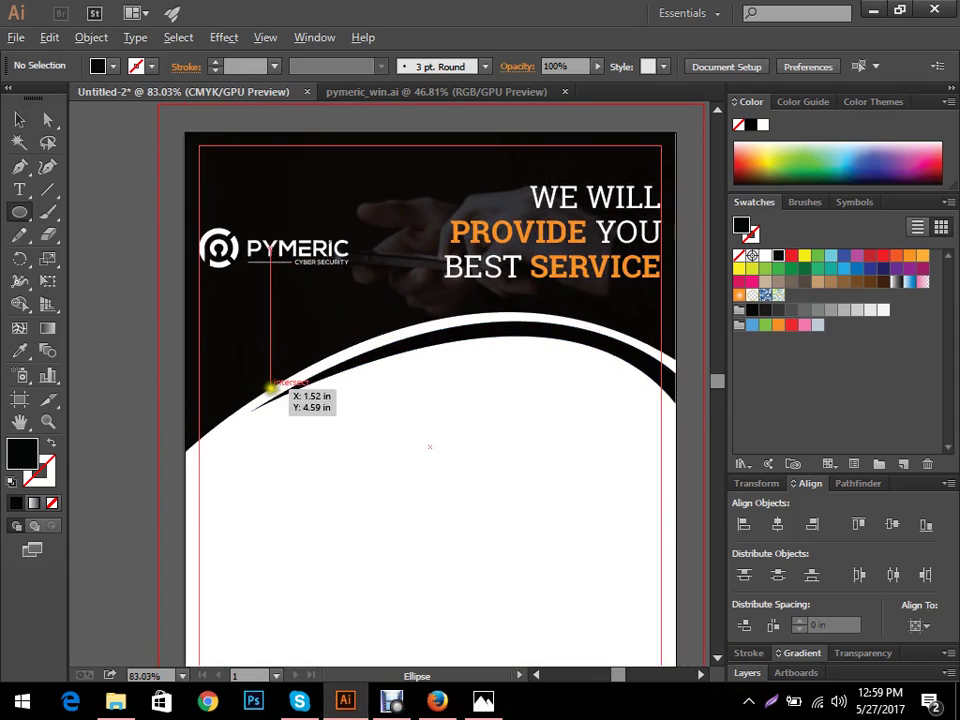
drag(272, 386, 338, 434)
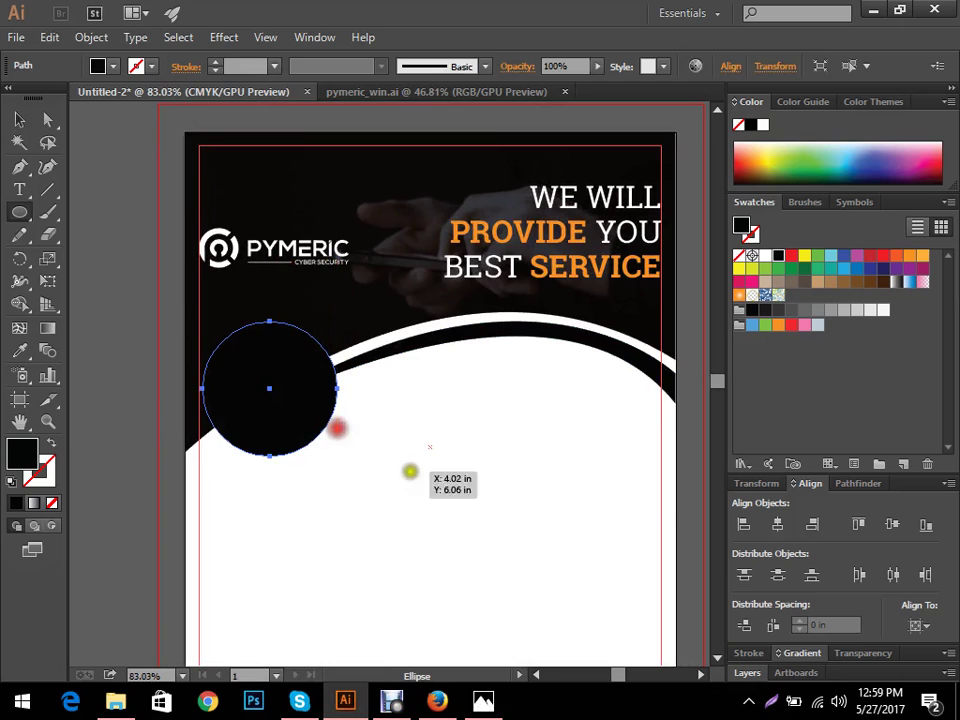
click(762, 124)
key(v)
click(507, 465)
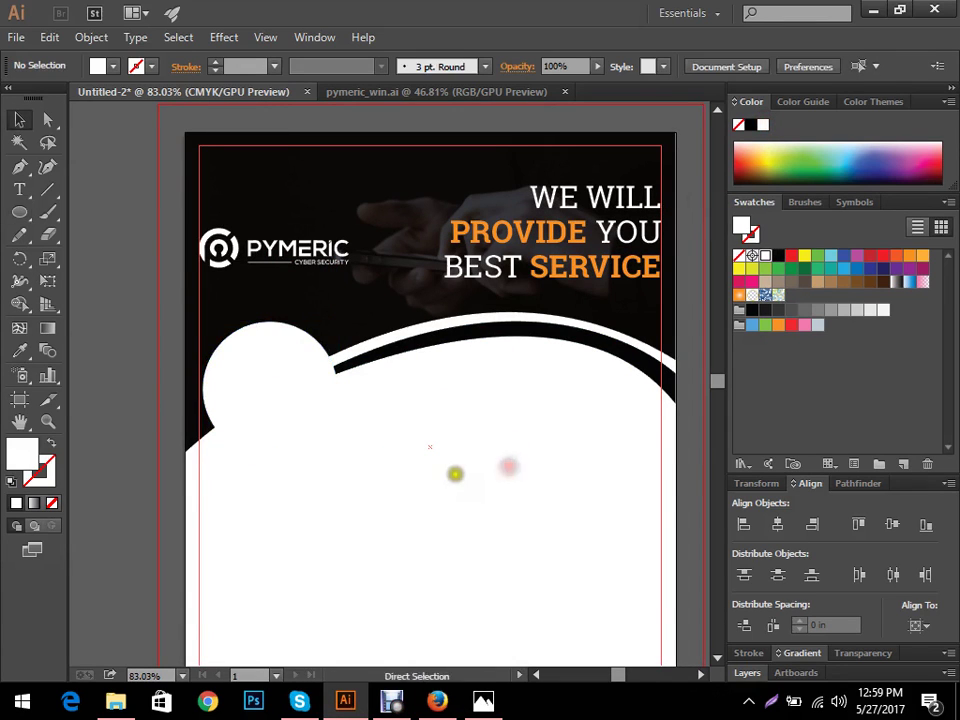
- Duplicate the white circle twice to form a row of three along the header curve, and lower the leftmost circle slightly
scroll(354, 516, down, 2)
scroll(411, 510, up, 2)
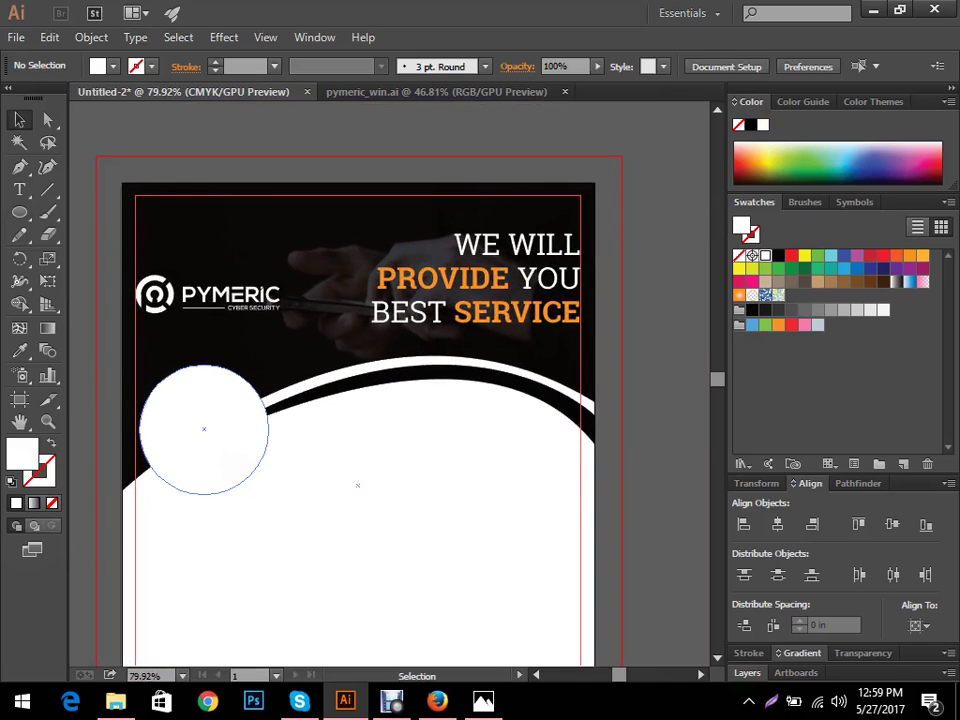
drag(223, 456, 512, 411)
click(450, 482)
click(334, 424)
shift+click(240, 438)
click(478, 481)
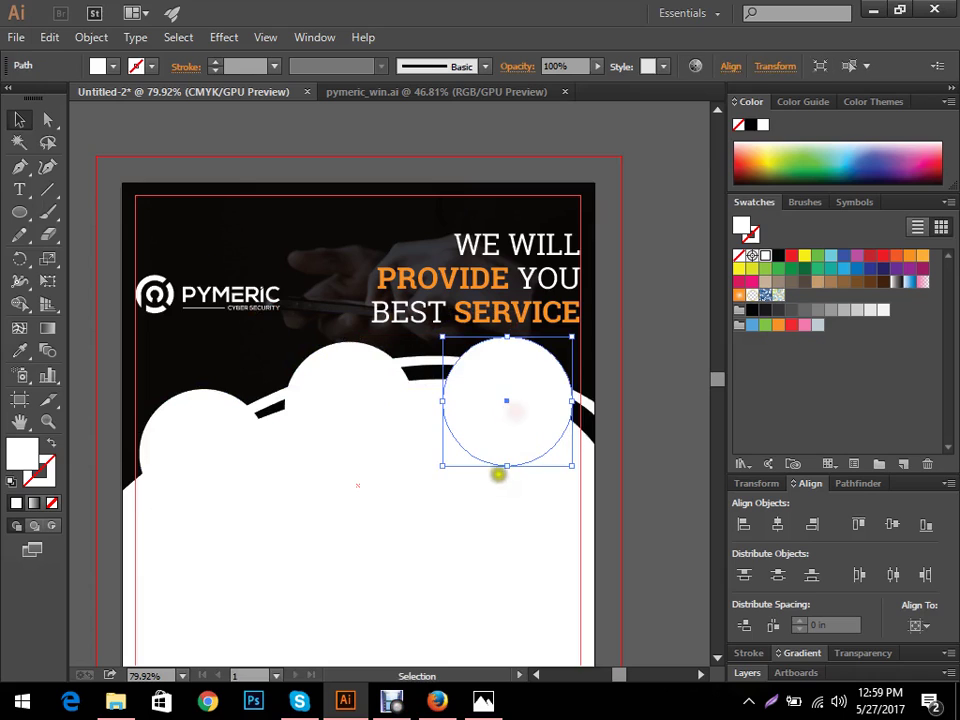
- Scale the rightmost white circle down about its centre, and shrink the middle circle slightly less
drag(506, 456, 498, 420)
click(484, 504)
click(464, 486)
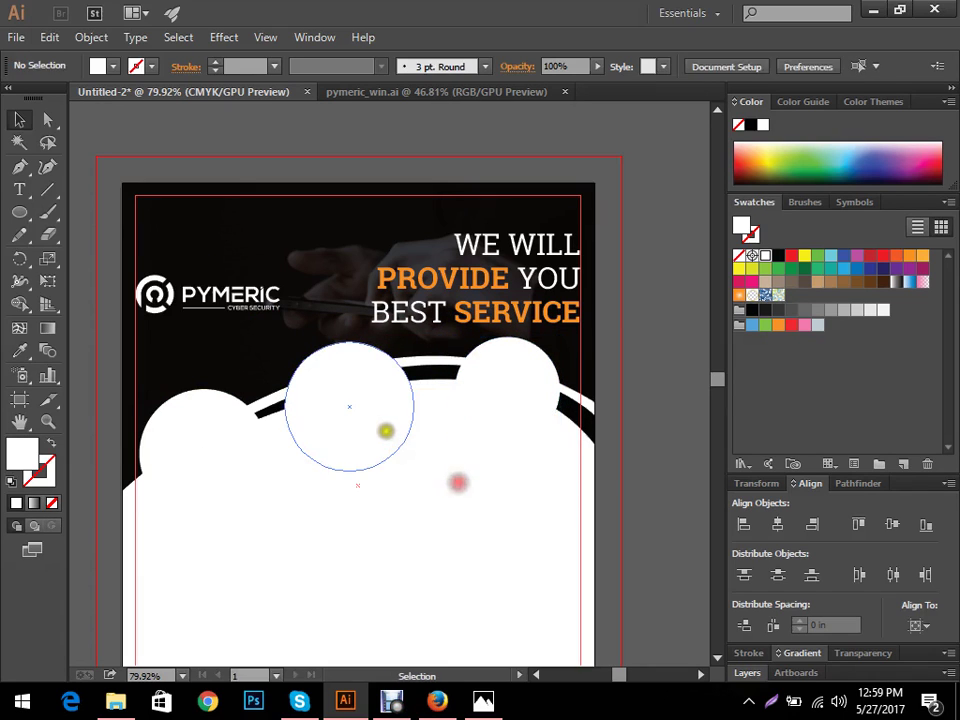
click(386, 431)
drag(349, 461, 349, 456)
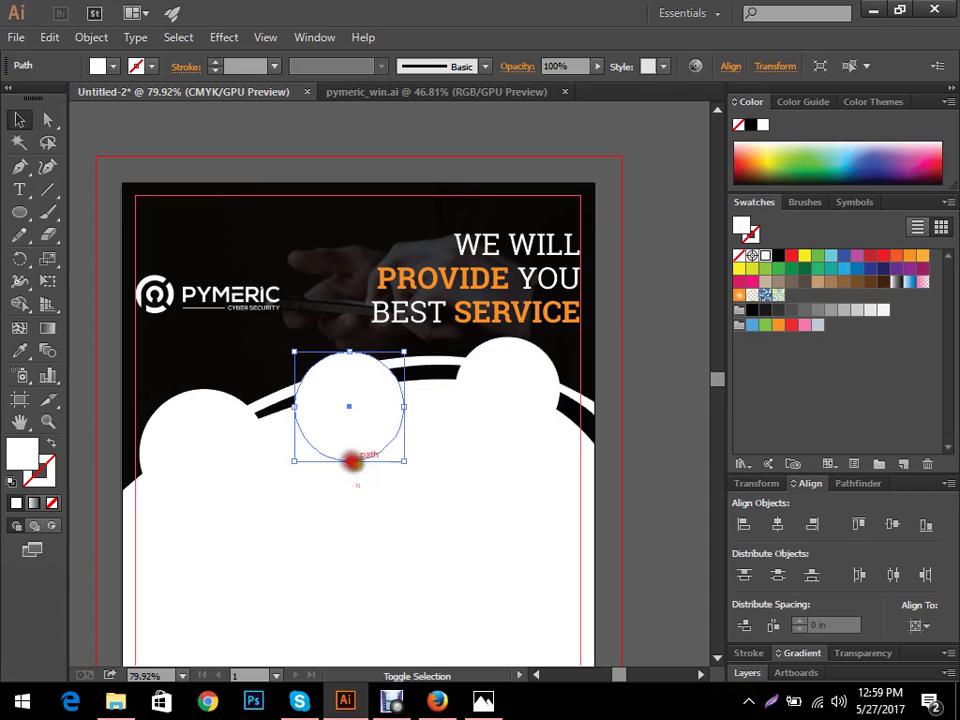
- Move the rightmost white circle slightly closer to the middle circle and deselect it
click(403, 510)
scroll(343, 508, down, 2)
drag(502, 430, 471, 430)
click(462, 498)
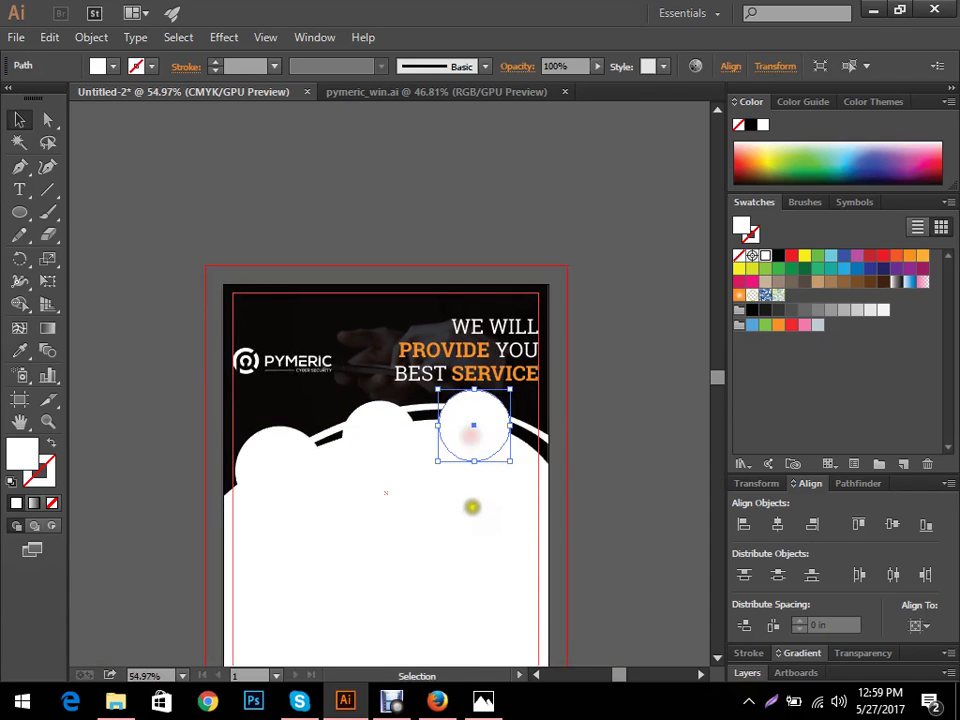
click(471, 506)
scroll(418, 536, down, 1)
scroll(458, 545, up, 1)
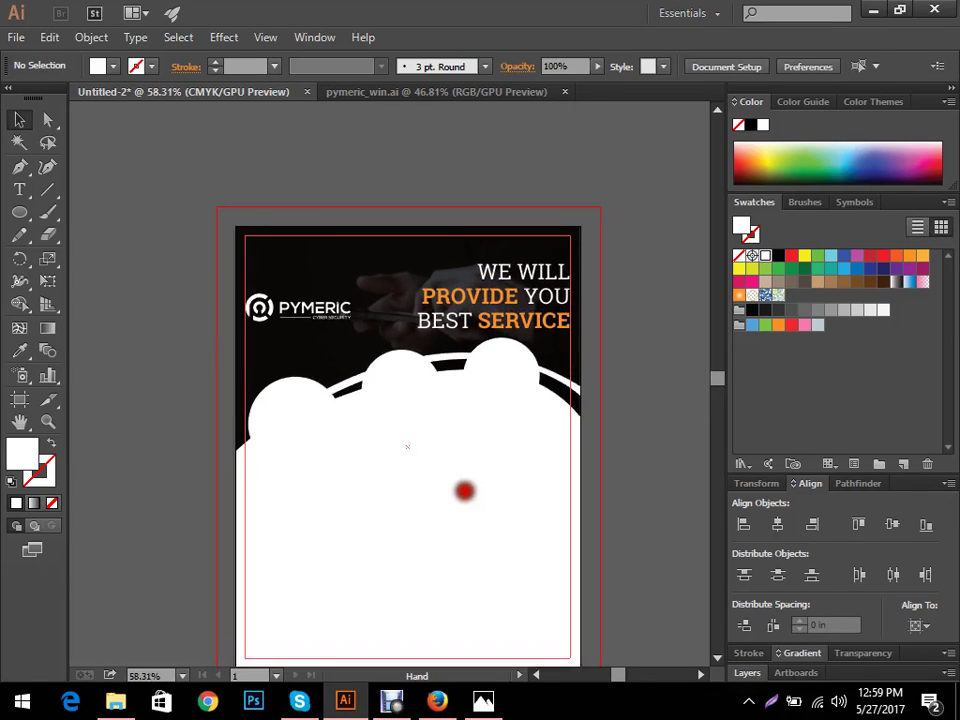
click(281, 394)
shift+click(431, 377)
shift+click(491, 368)
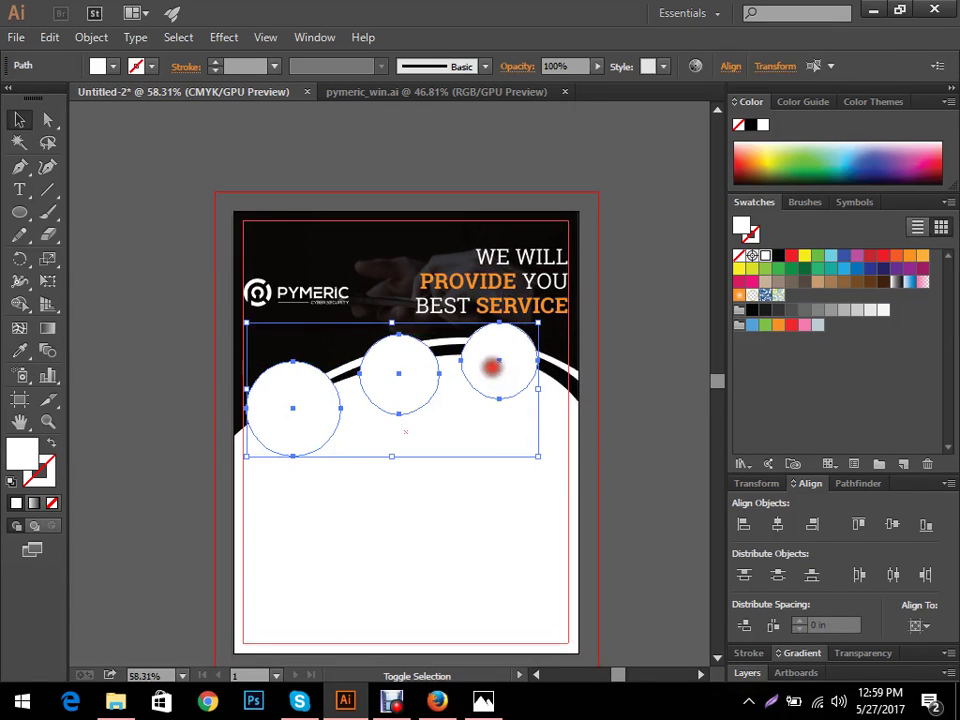
click(224, 37)
mouse_move(278, 207)
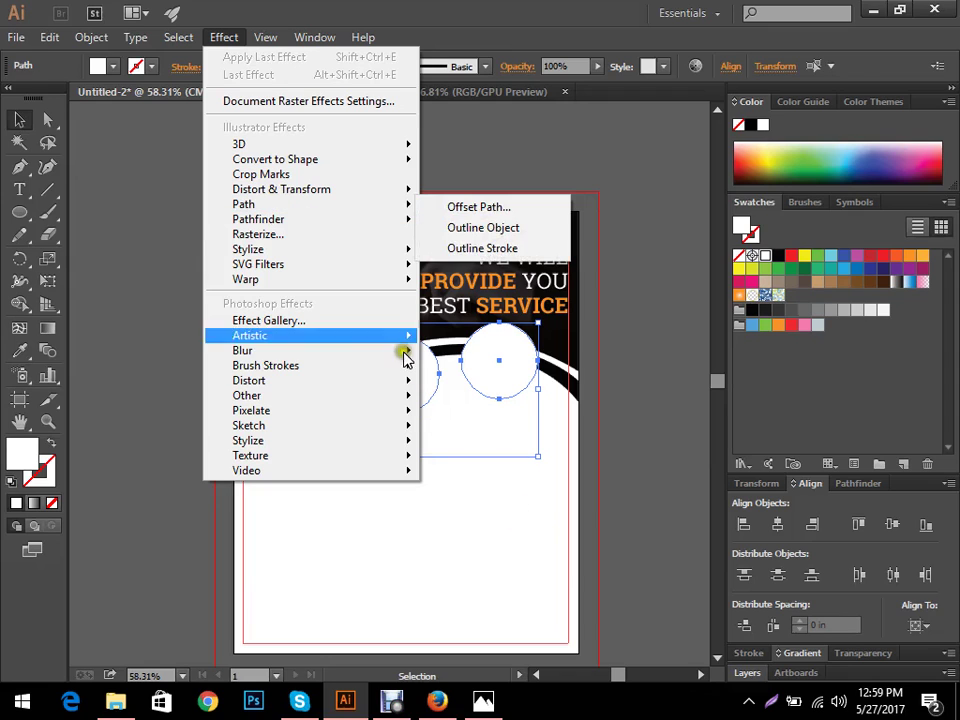
mouse_move(413, 250)
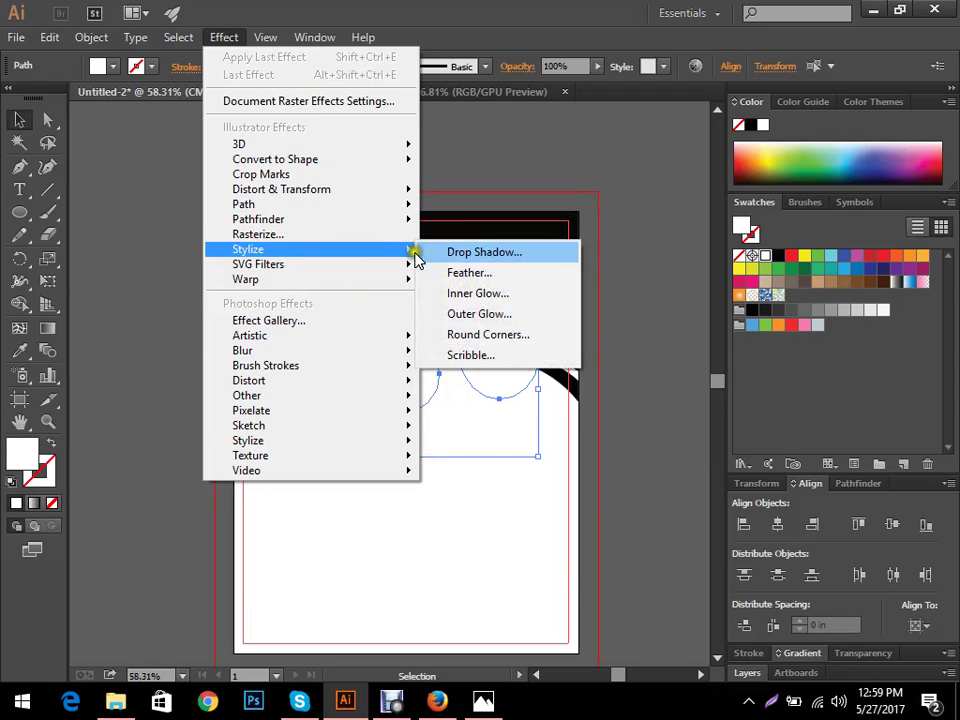
click(482, 256)
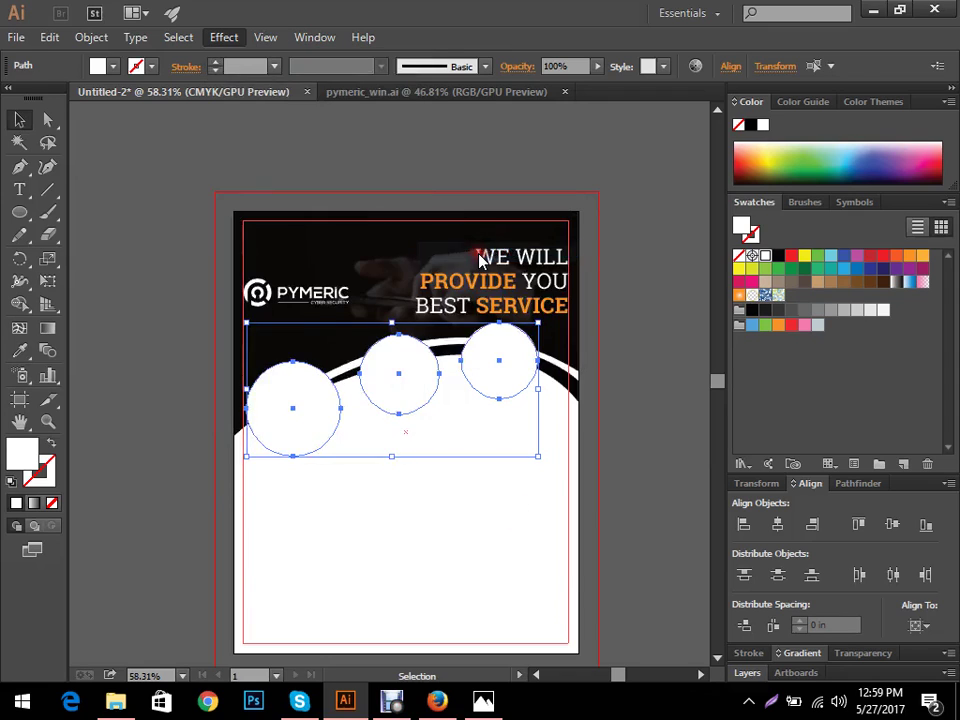
click(407, 444)
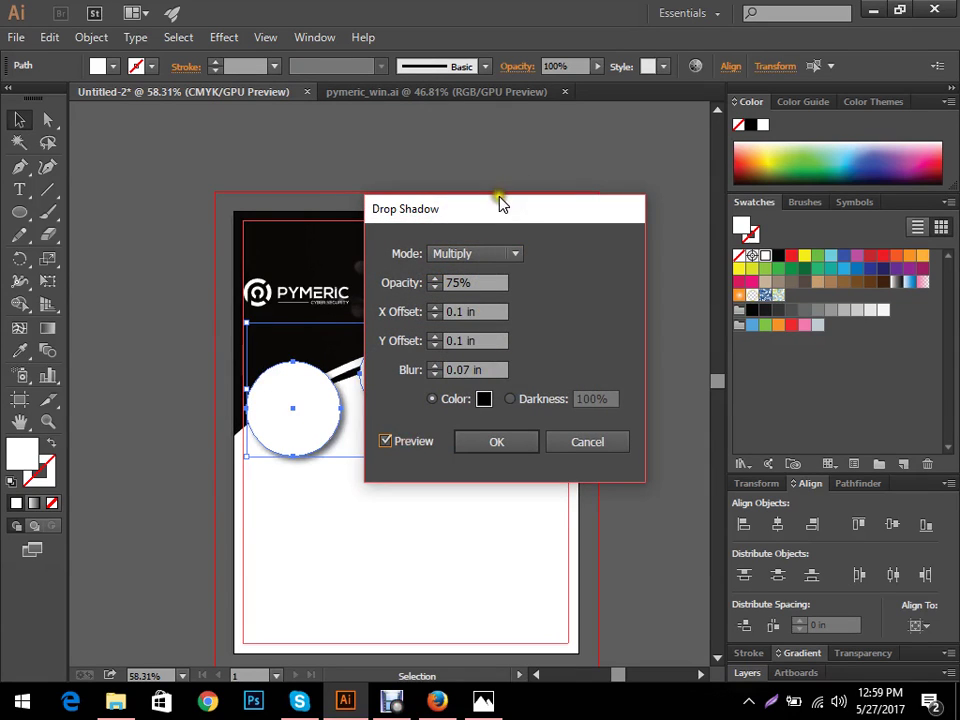
drag(499, 197, 762, 206)
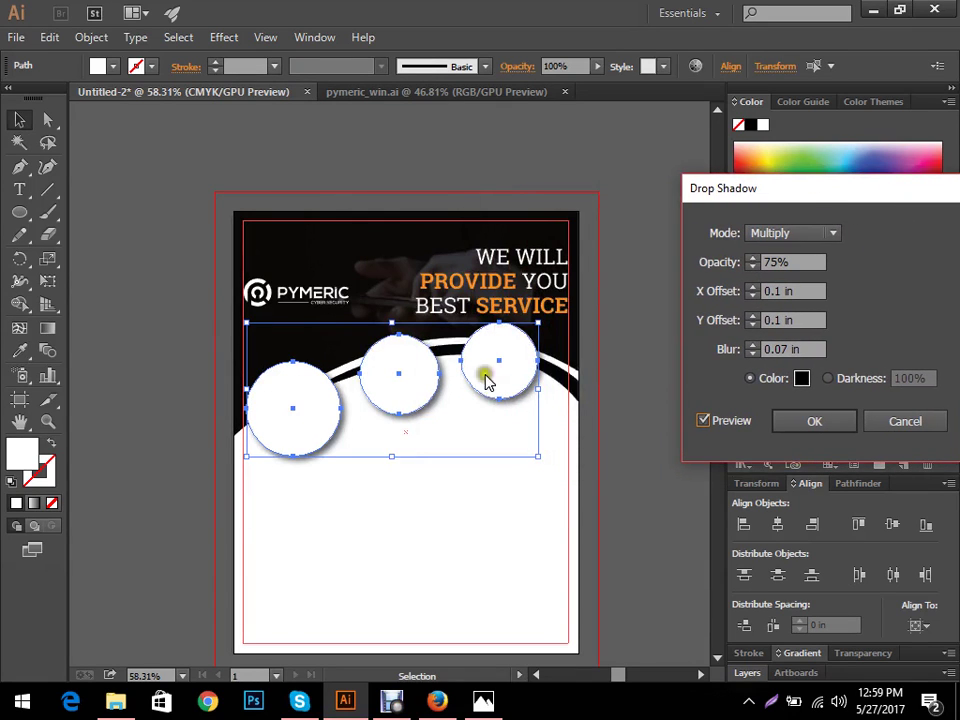
click(815, 261)
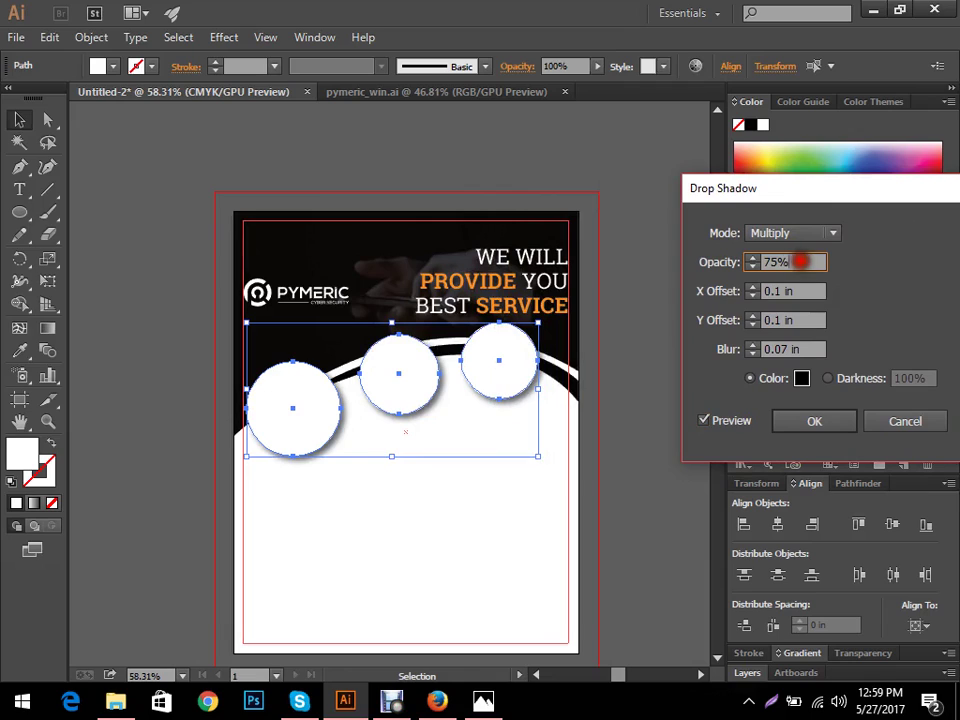
scroll(809, 262, down, 17)
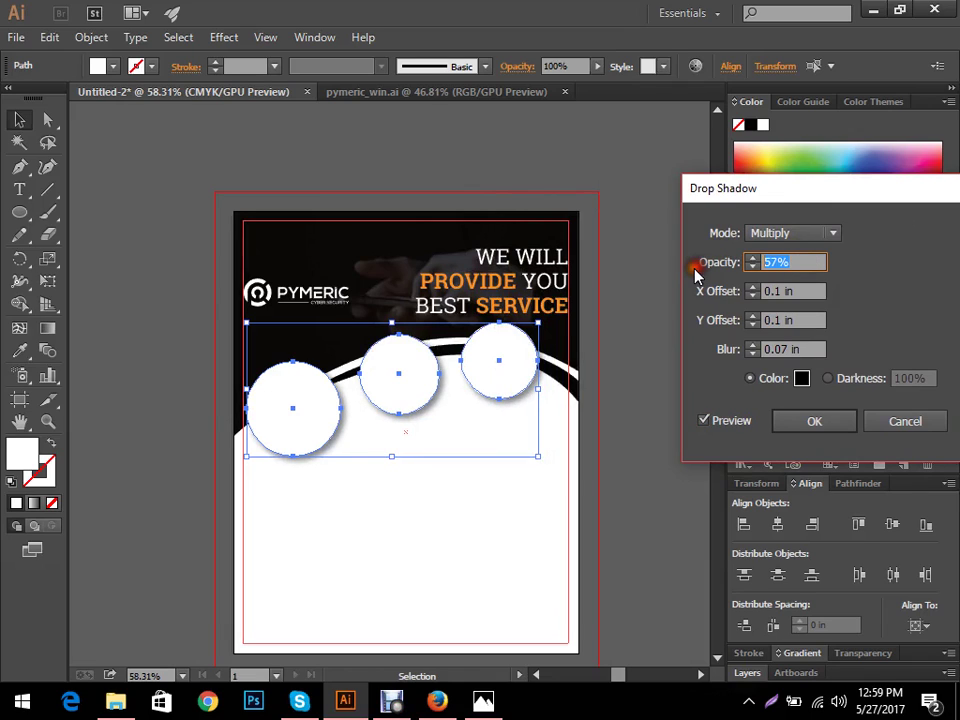
text(20)
click(807, 292)
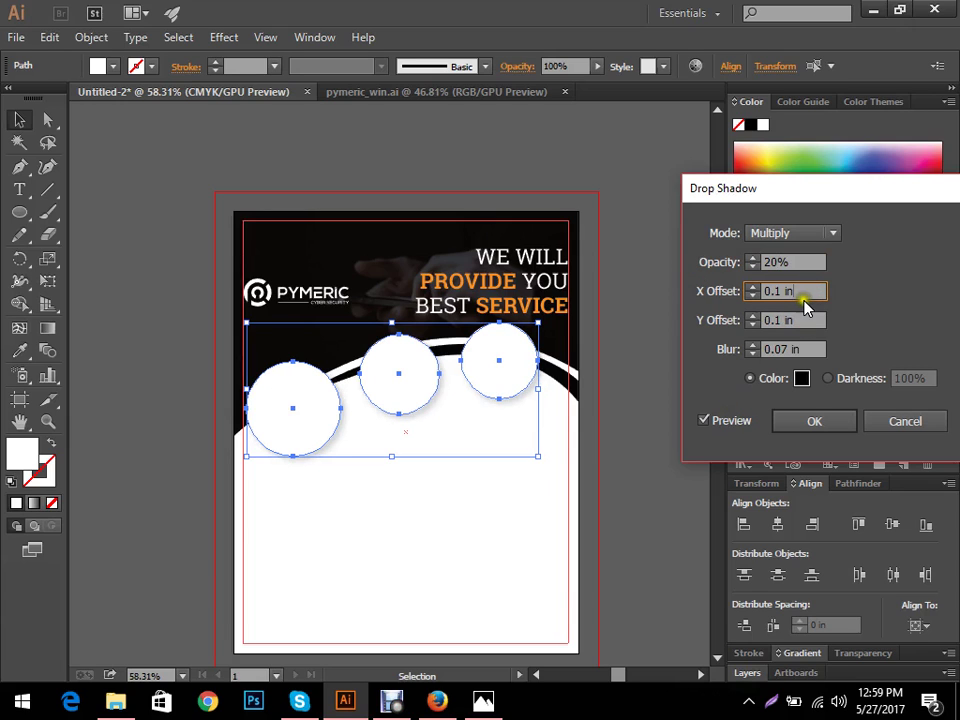
click(903, 421)
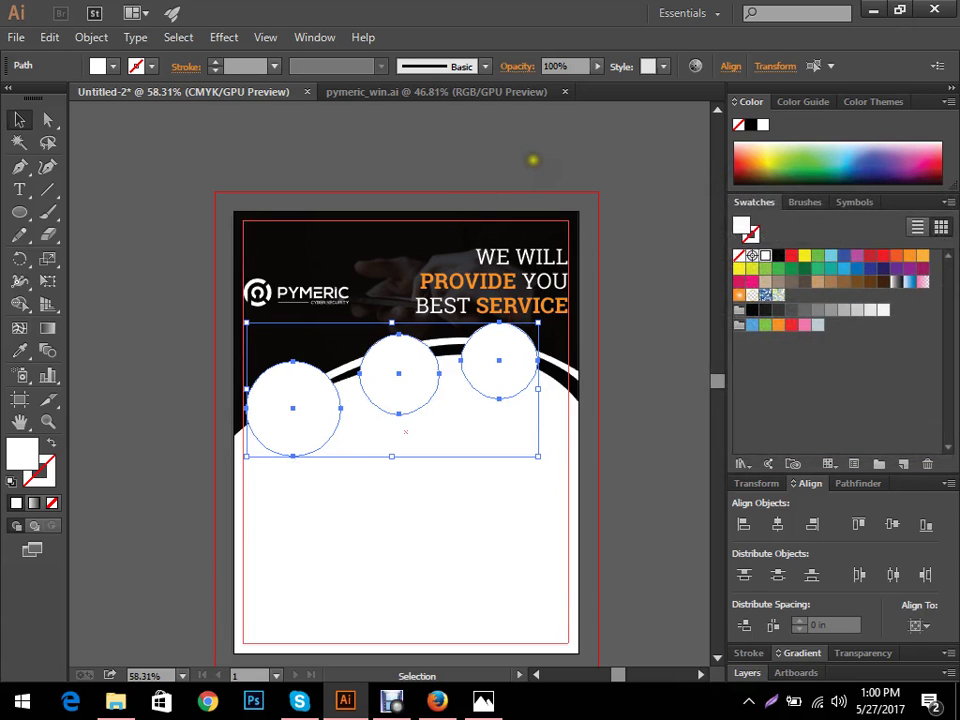
- Show the rulers and switch the document's ruler units from inches to pixels
key(a)
key(v)
key(ctrl+r)
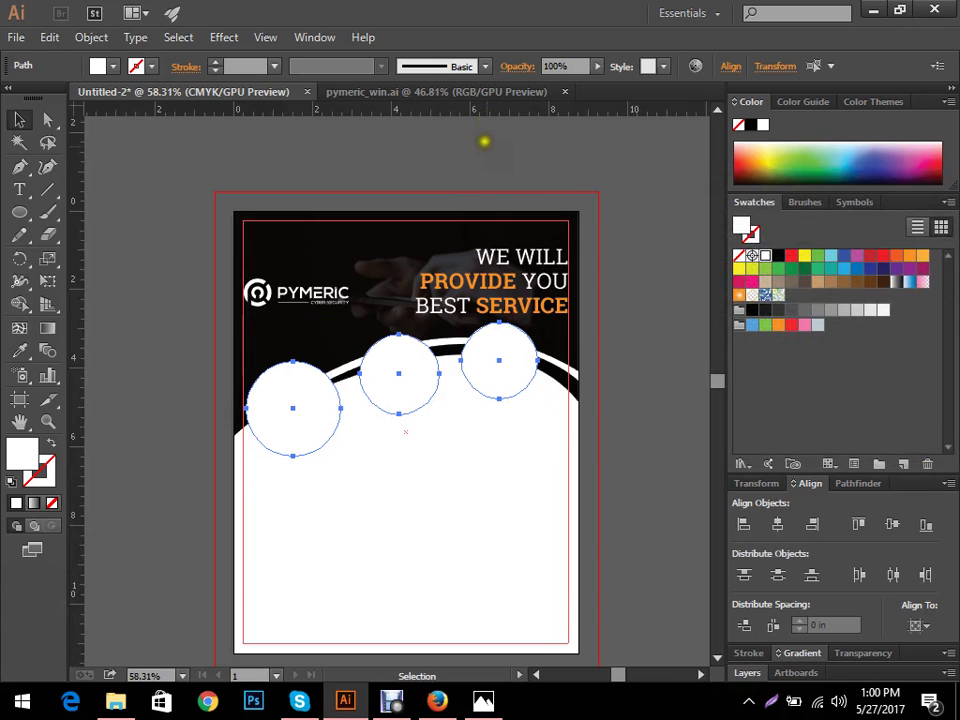
right_click(484, 108)
click(519, 228)
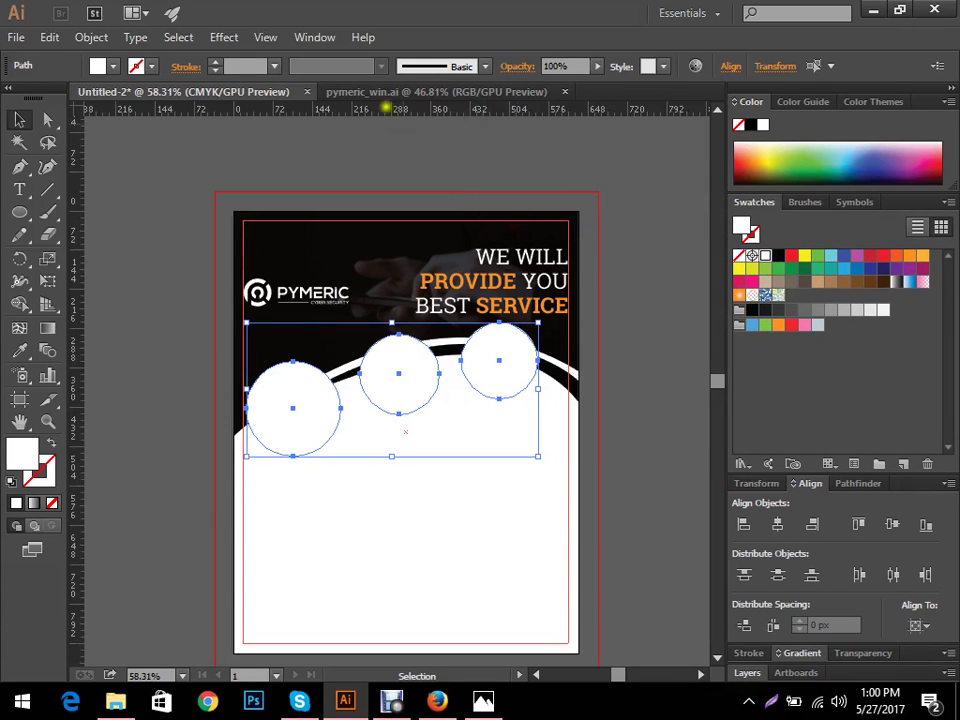
- Begin a previewed Multiply drop shadow on the three selected white circles and set its opacity to 20%
click(224, 37)
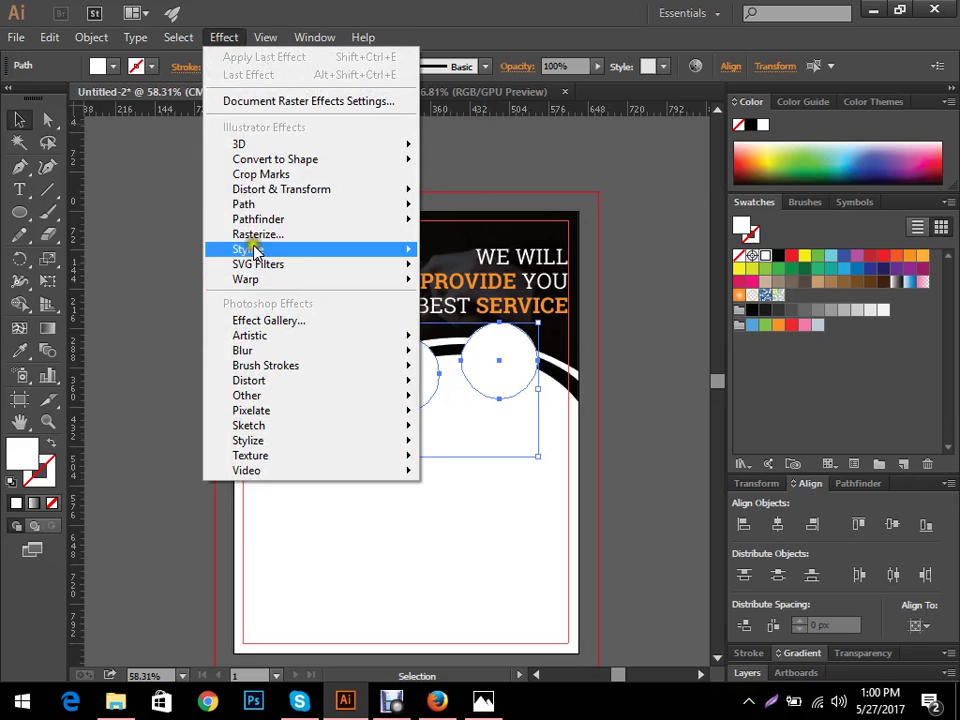
mouse_move(412, 258)
click(468, 252)
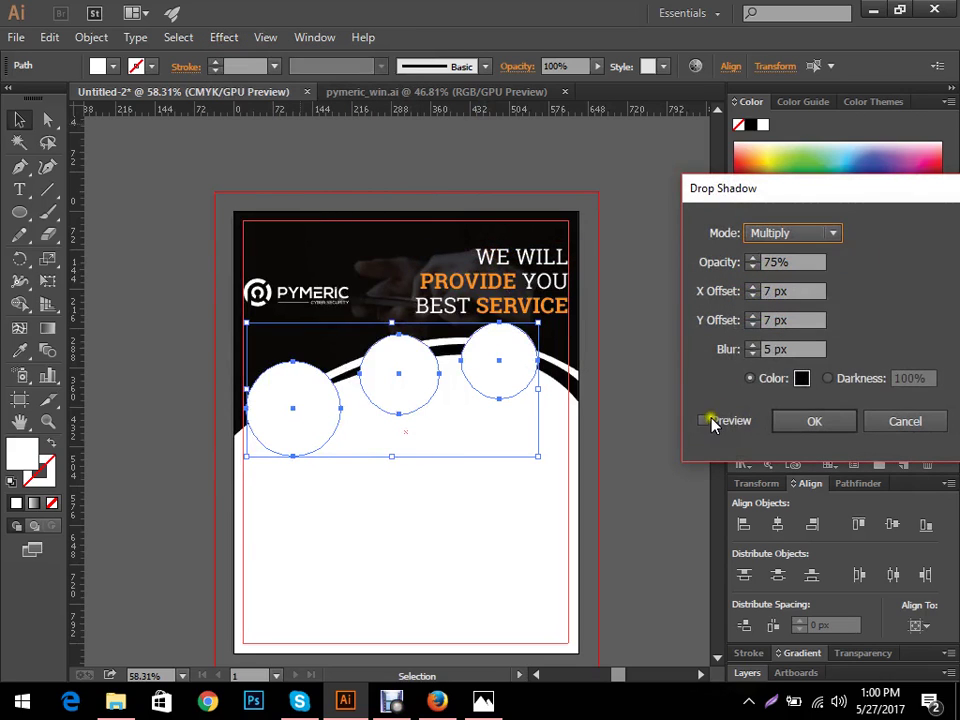
click(704, 420)
click(765, 261)
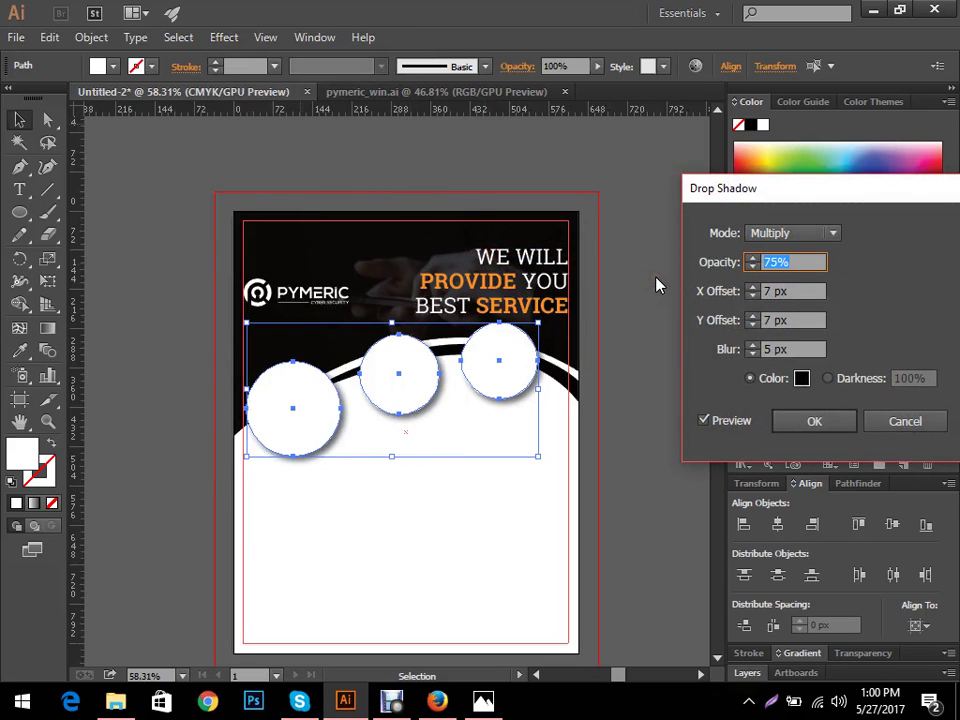
text(20)
click(802, 286)
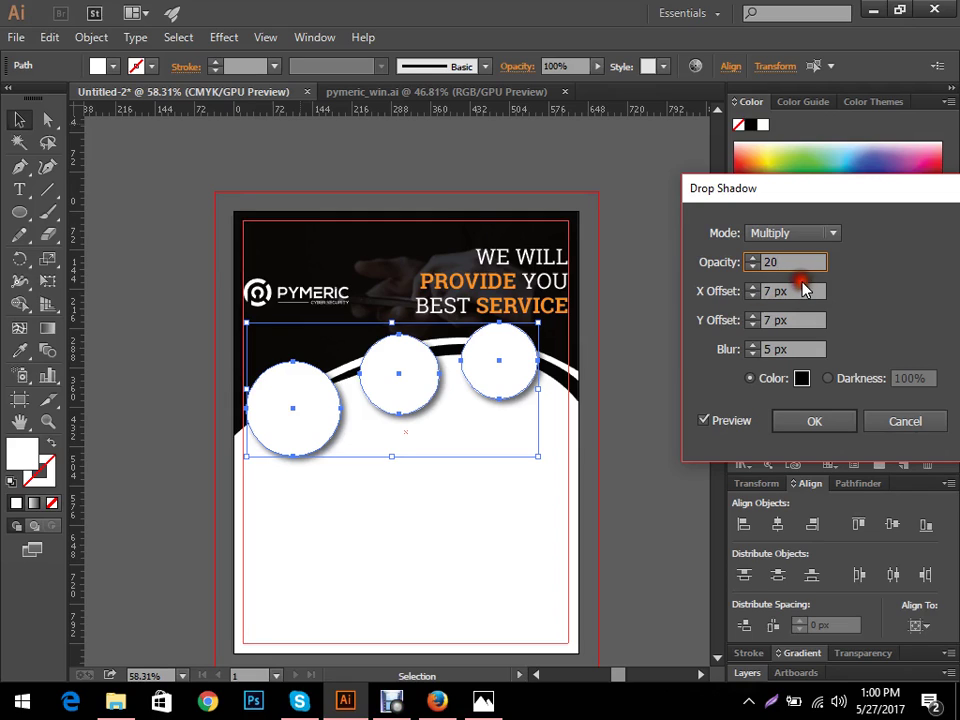
- Set the drop shadow's X offset to 0 px, Y offset to 5 px and blur to 2 px, apply it and deselect the circles
click(802, 290)
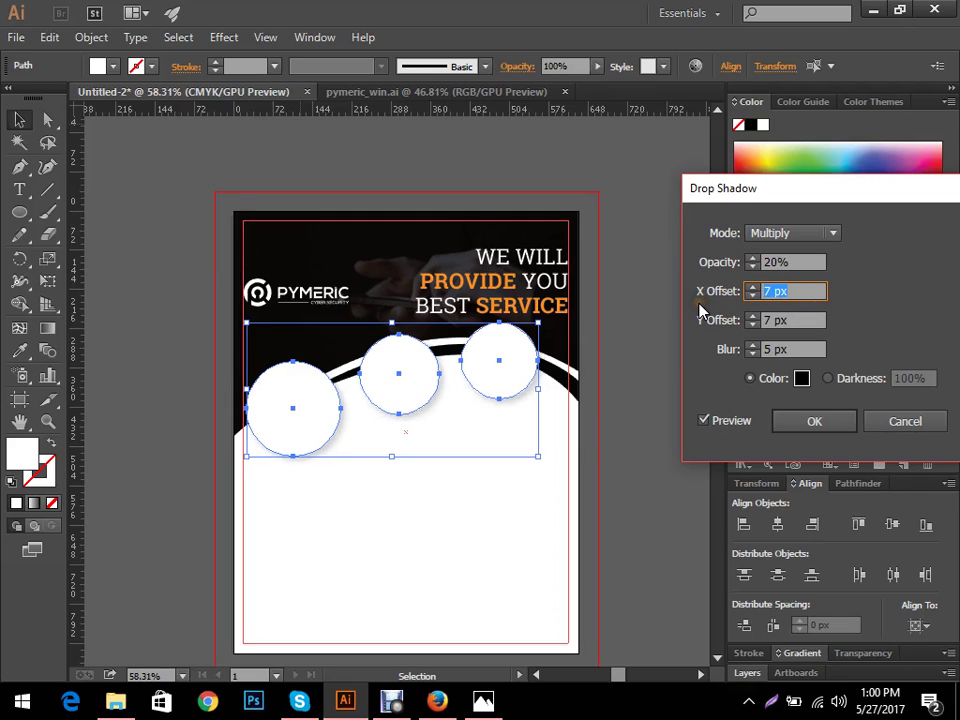
click(738, 319)
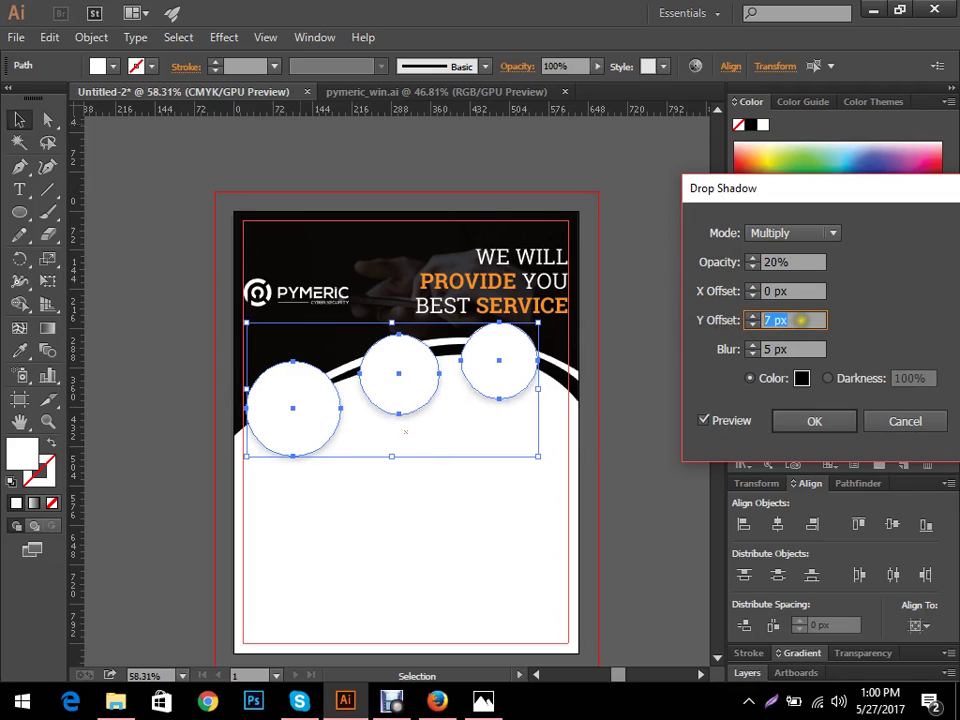
text(2)
click(800, 352)
key(Down)
key(Down)
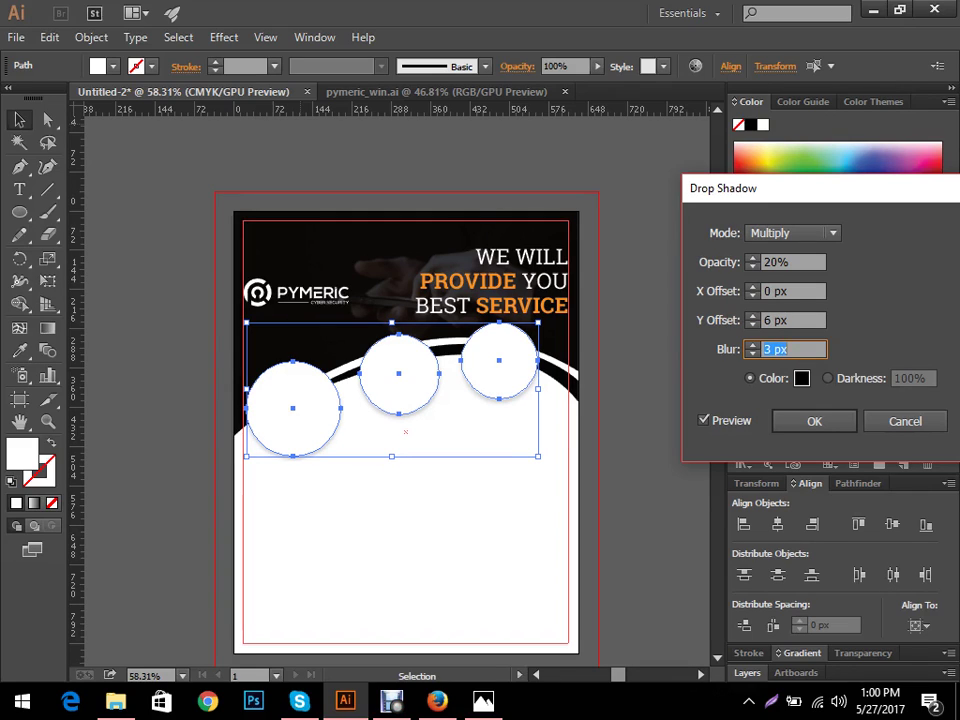
key(shift+Tab)
key(Down)
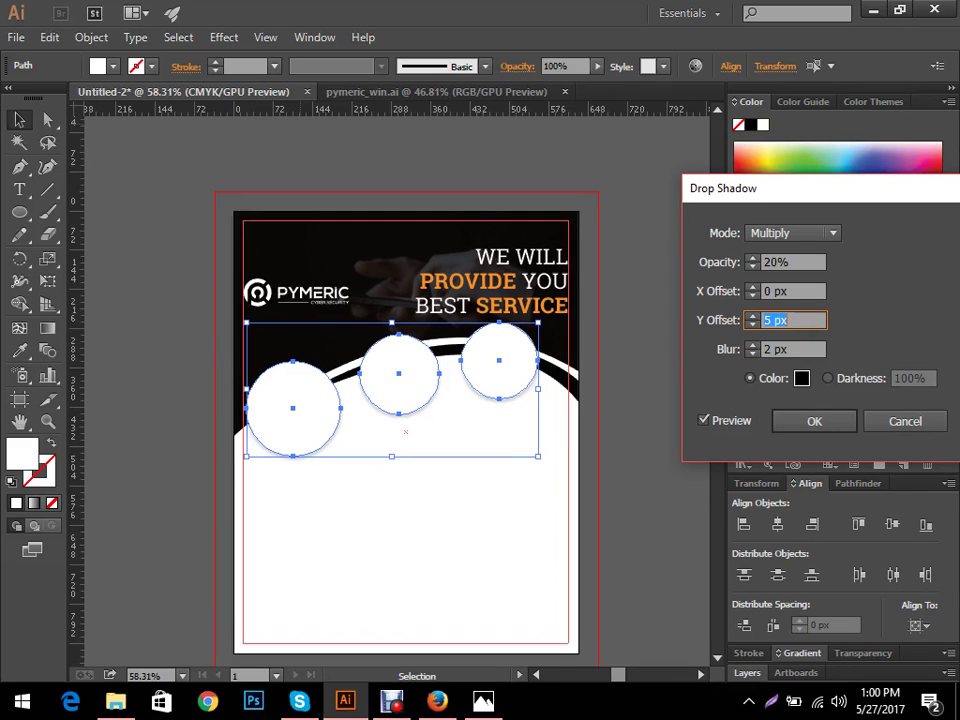
click(796, 424)
click(674, 413)
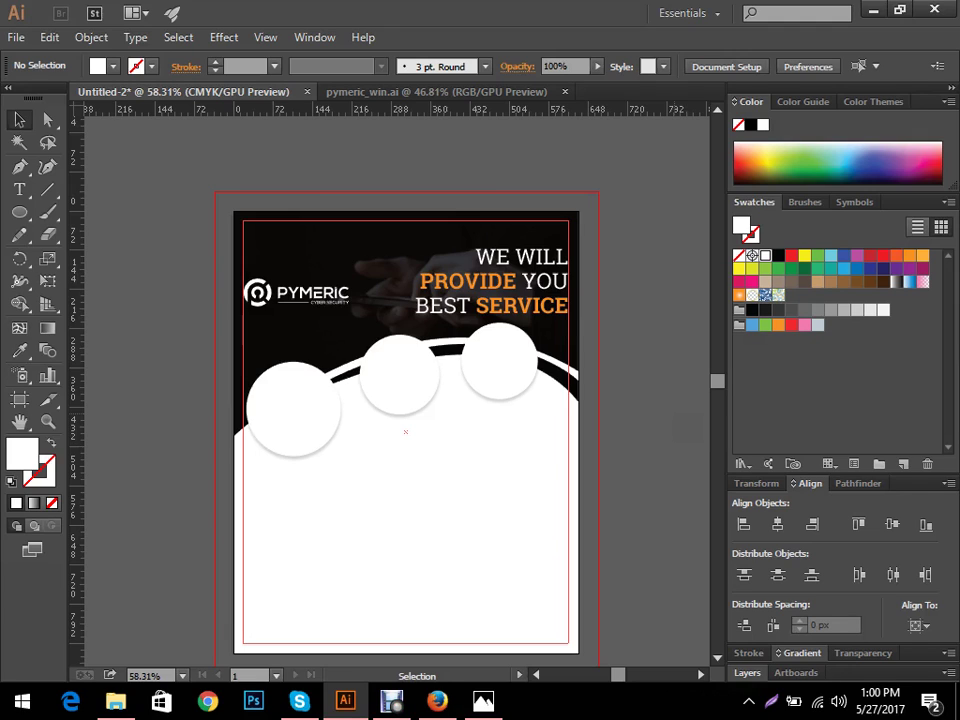
- Undo the drop shadow and apply a lighter one to the three circles with 15% opacity, 3 px Y offset and 2 px blur
key(ctrl+a)
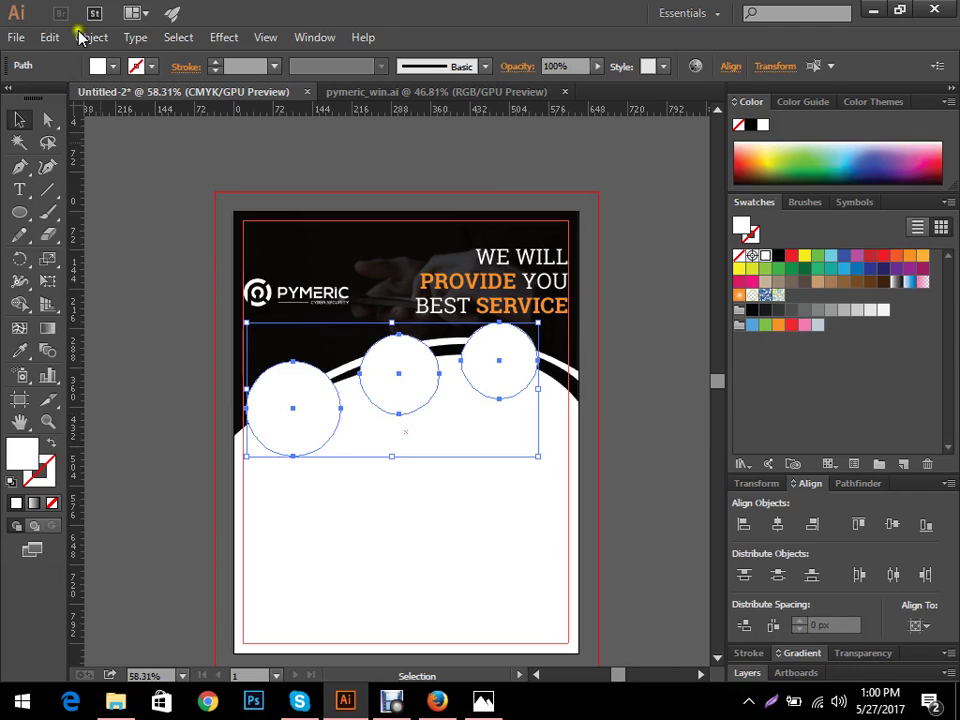
click(216, 37)
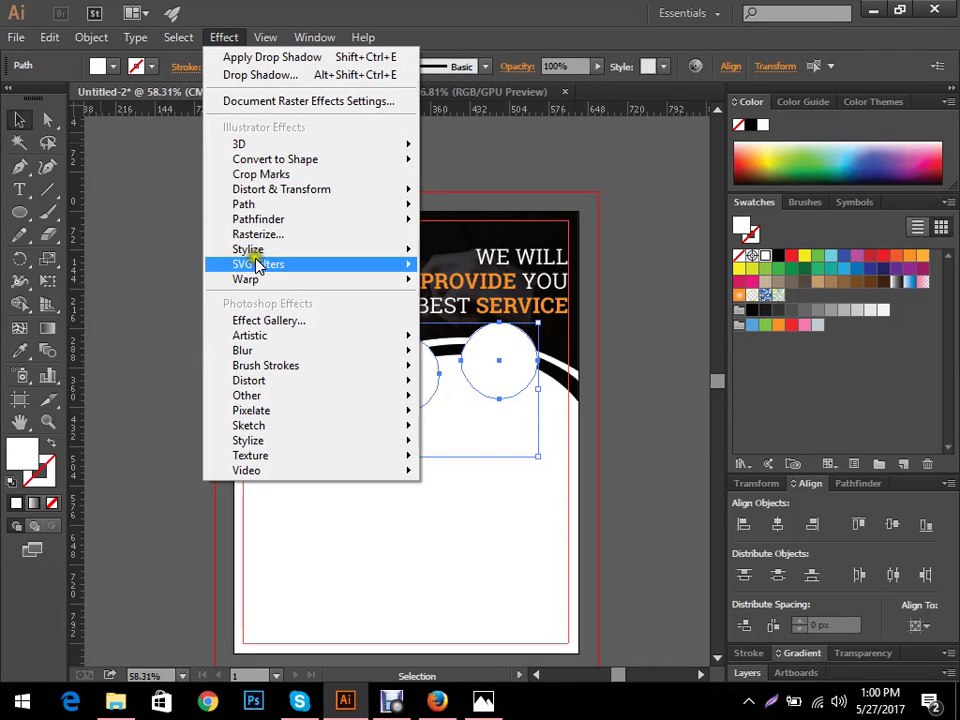
mouse_move(268, 249)
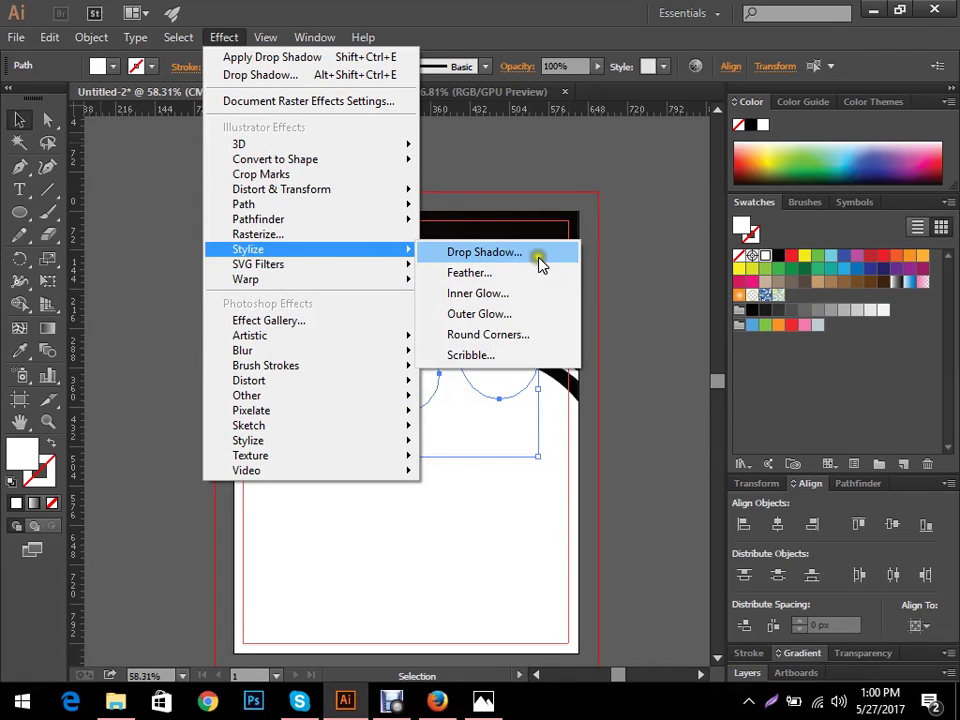
click(538, 256)
drag(808, 261, 665, 261)
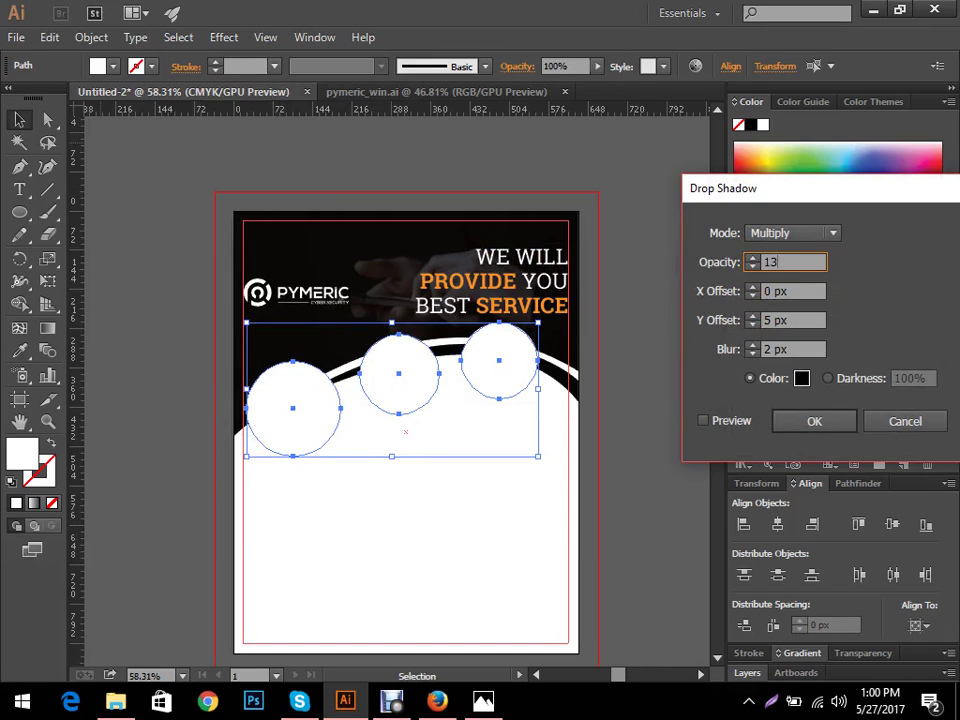
text(13)
click(741, 420)
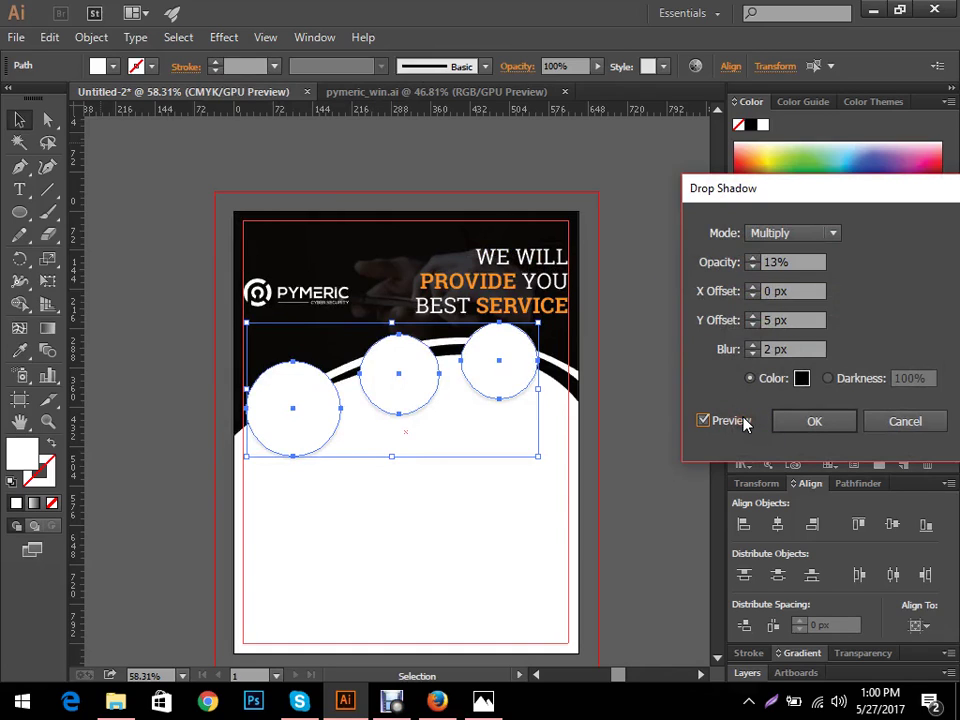
click(802, 318)
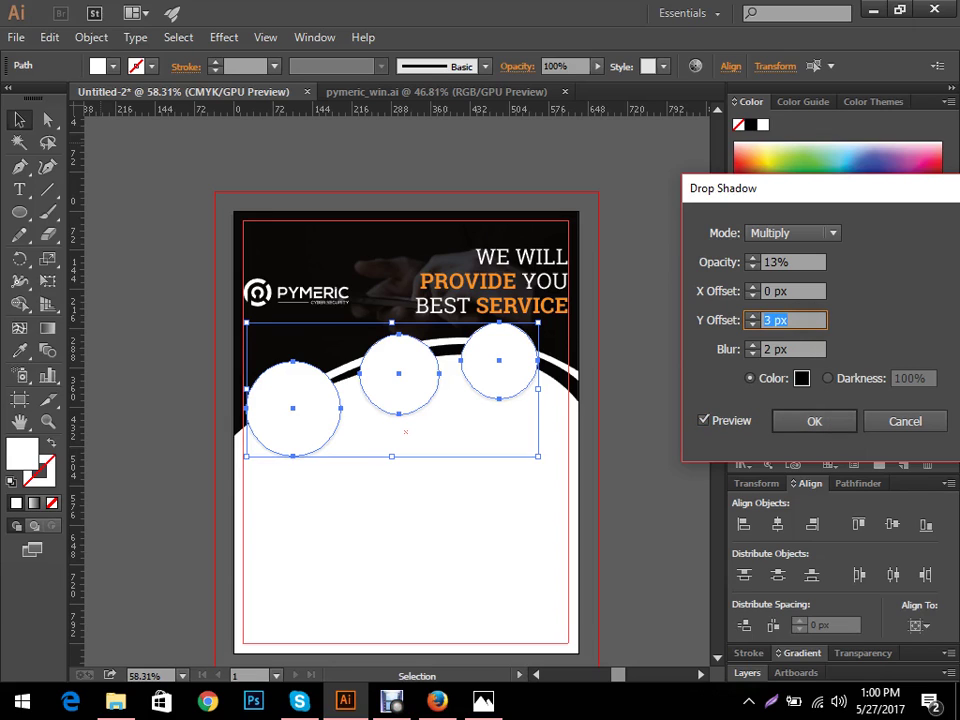
click(814, 258)
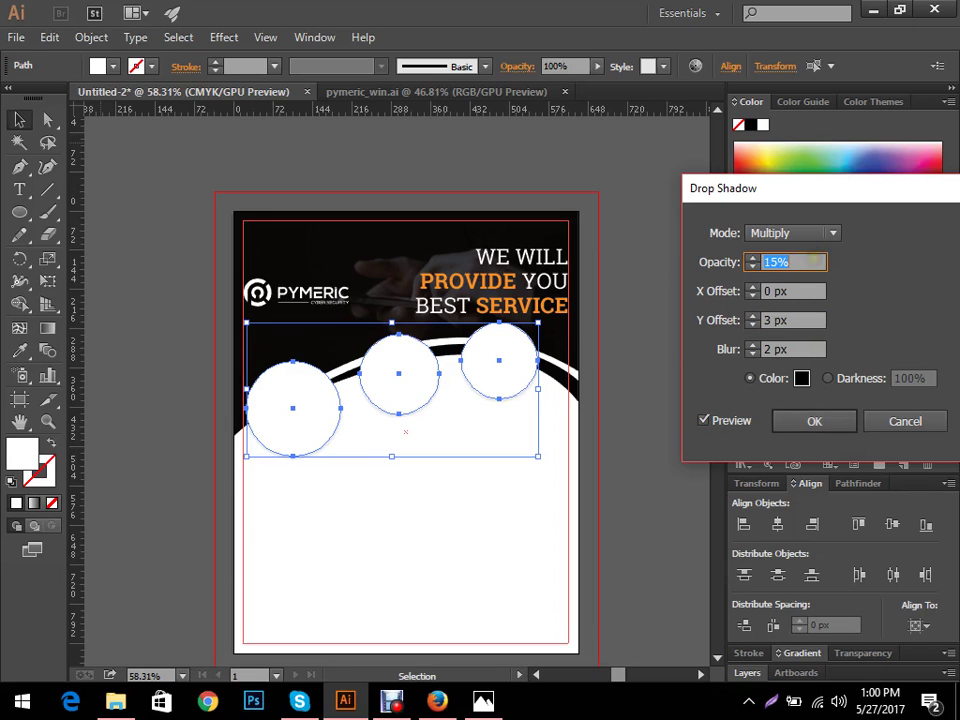
click(806, 420)
click(658, 387)
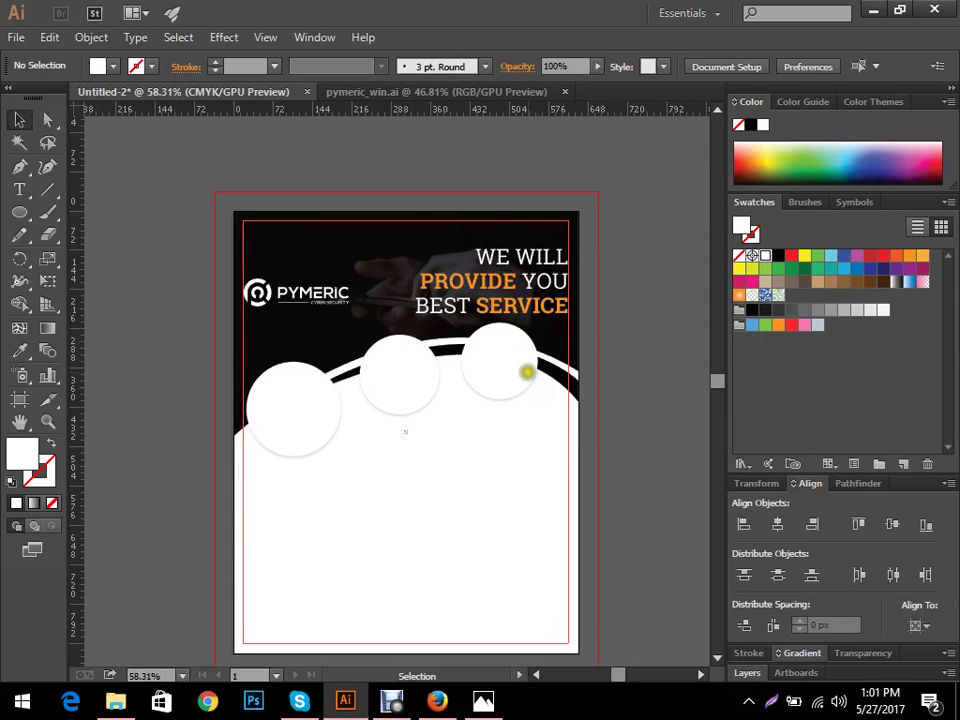
- Undo the drop shadow on the three circles and the last move of the rightmost circle
click(527, 369)
click(579, 422)
key(ctrl+a)
key(ctrl+z)
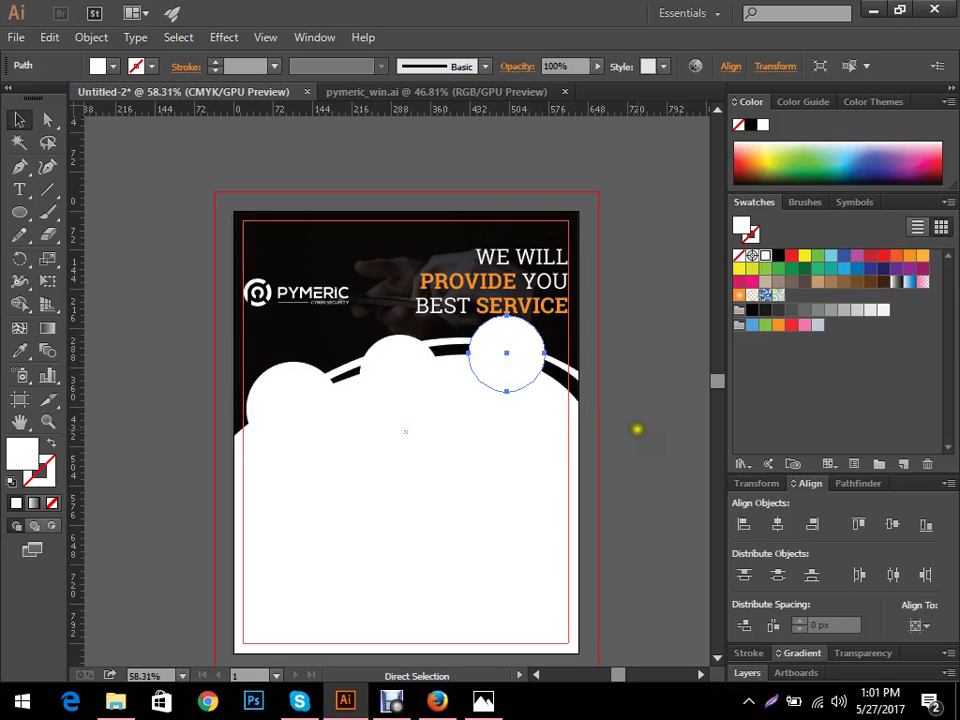
- Move the rightmost white circle slightly down and toward the middle circle, and deselect it
key(v)
drag(514, 363, 499, 362)
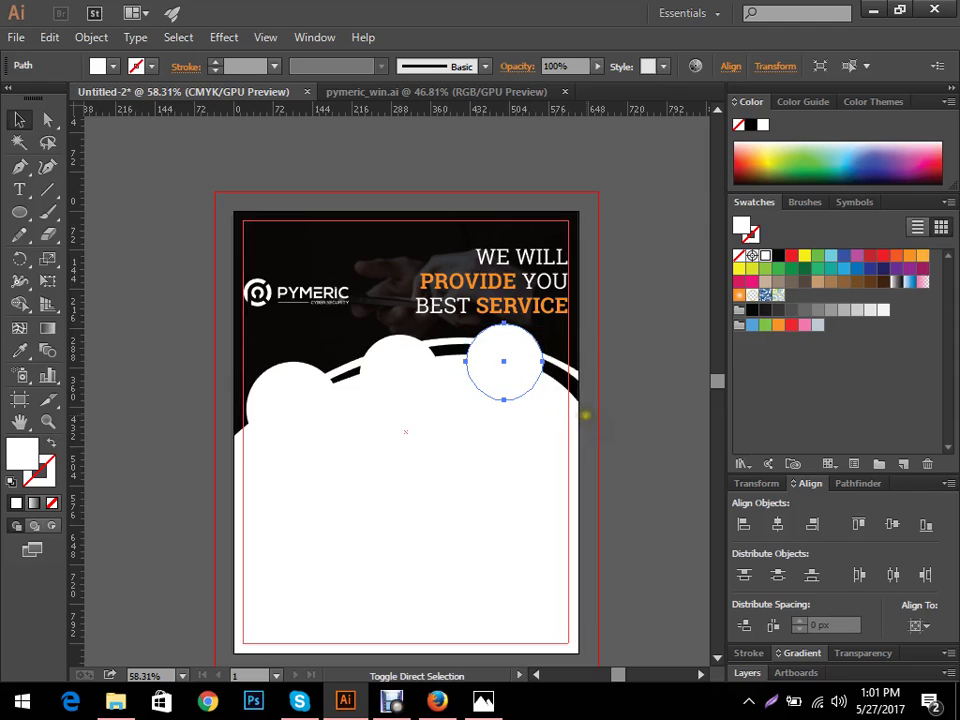
click(618, 408)
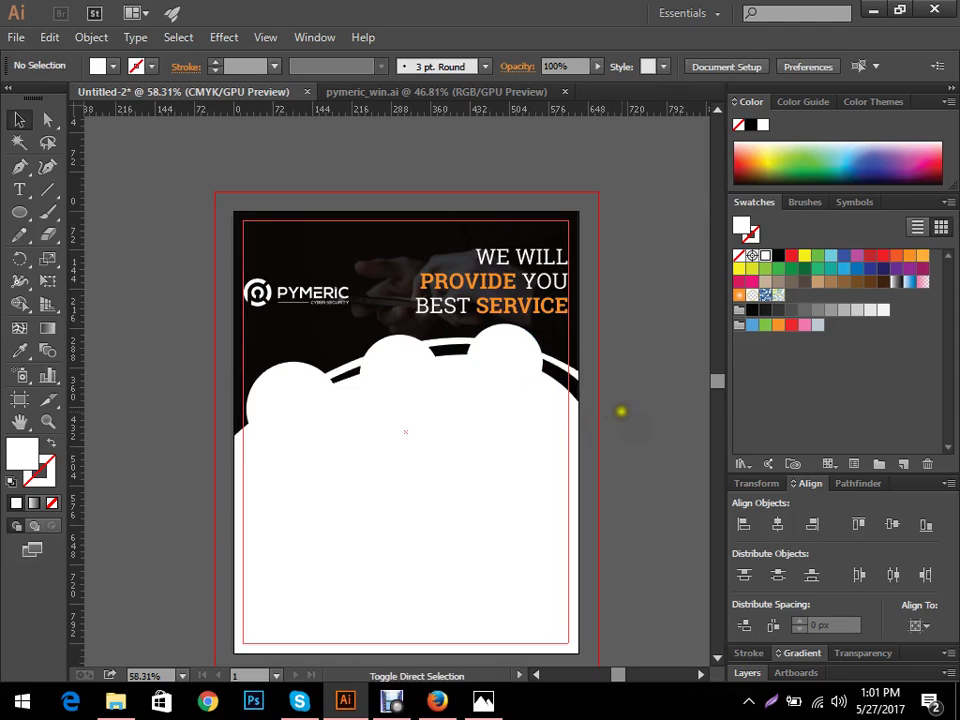
click(626, 407)
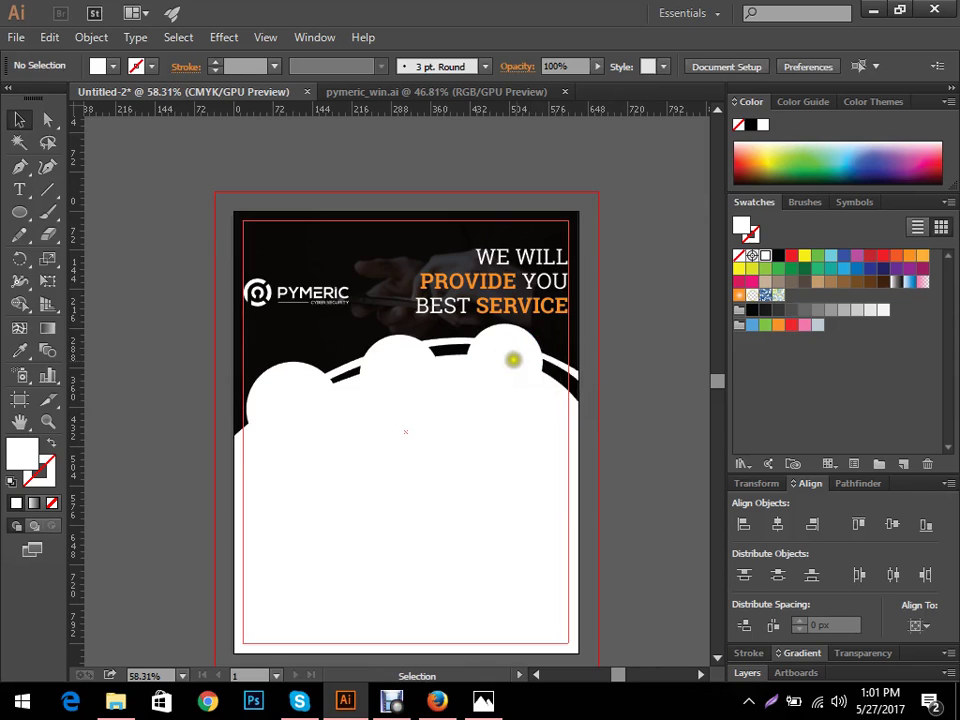
click(513, 359)
shift+click(422, 358)
shift+click(289, 383)
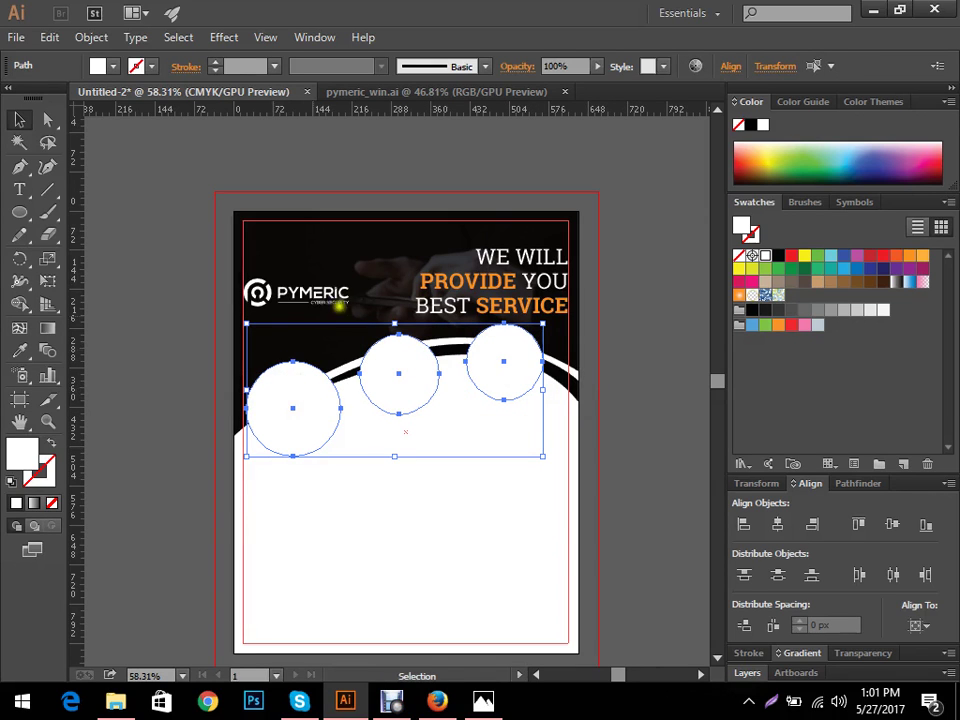
click(678, 375)
- Group the three white circles and center them horizontally on the artboard
scroll(310, 360, up, 2)
mouse_move(422, 380)
mouse_down()
mouse_move(393, 375)
mouse_move(422, 370)
mouse_up()
click(699, 377)
drag(690, 390, 590, 392)
click(482, 369)
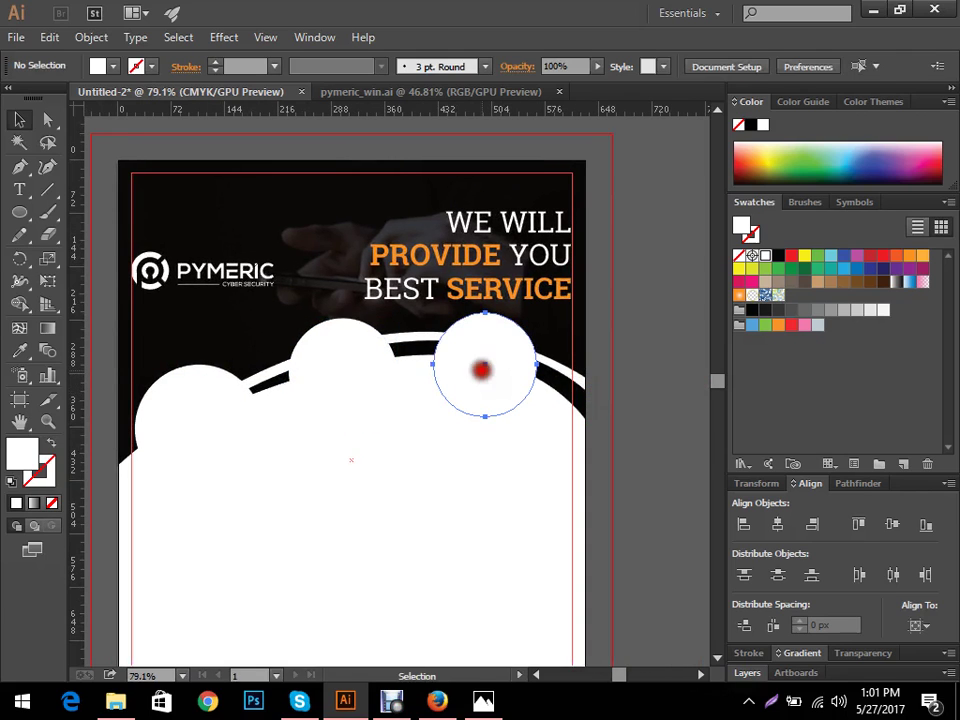
shift+click(357, 368)
shift+click(199, 422)
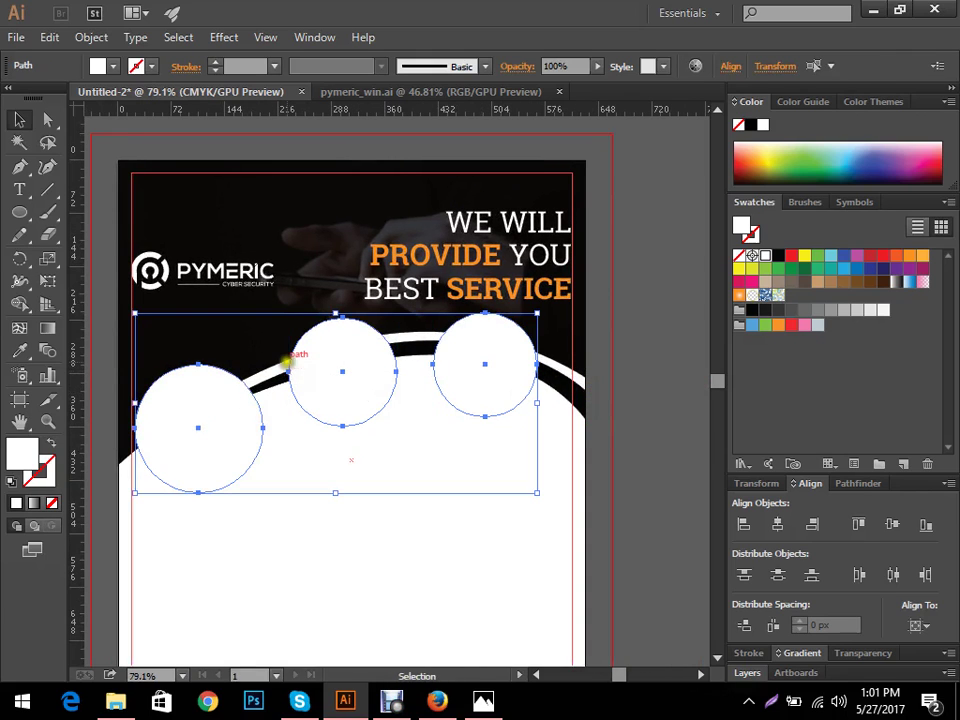
click(779, 525)
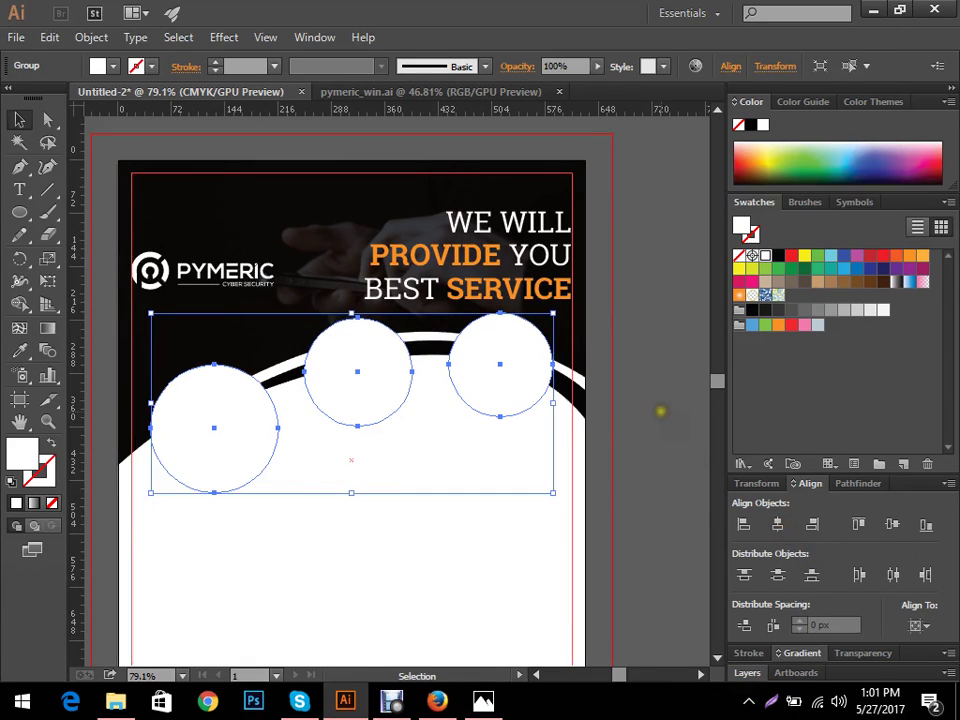
- Ungroup the three centered white circles
click(660, 411)
click(524, 379)
right_click(320, 305)
click(392, 414)
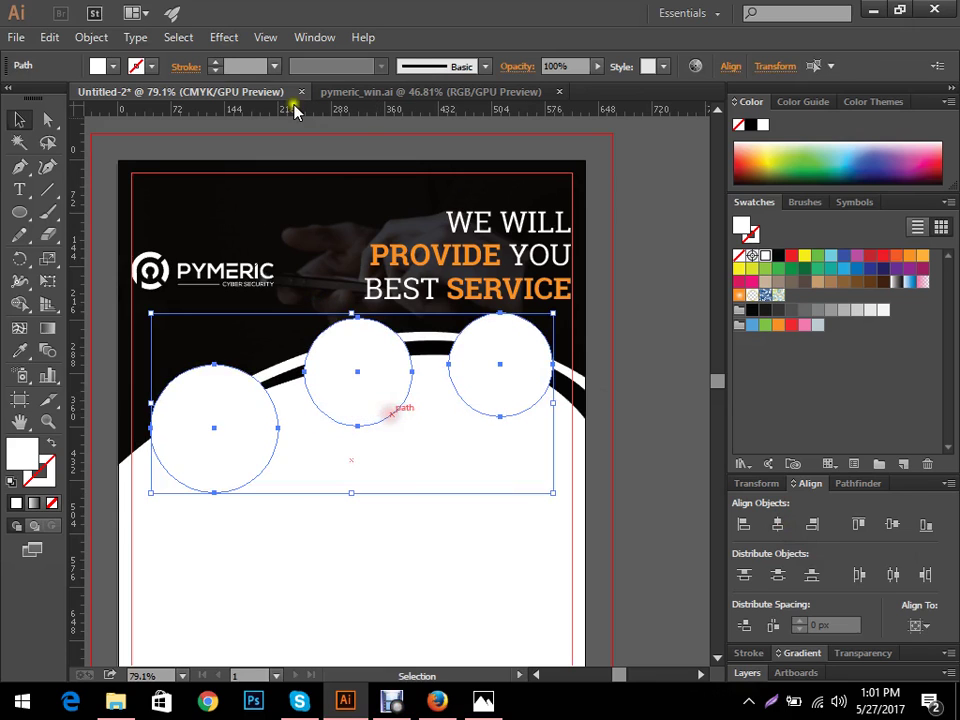
- Apply a Multiply drop shadow to the three circles with 20% opacity, 0 px X offset, 5 px Y offset and 4 px blur
click(224, 37)
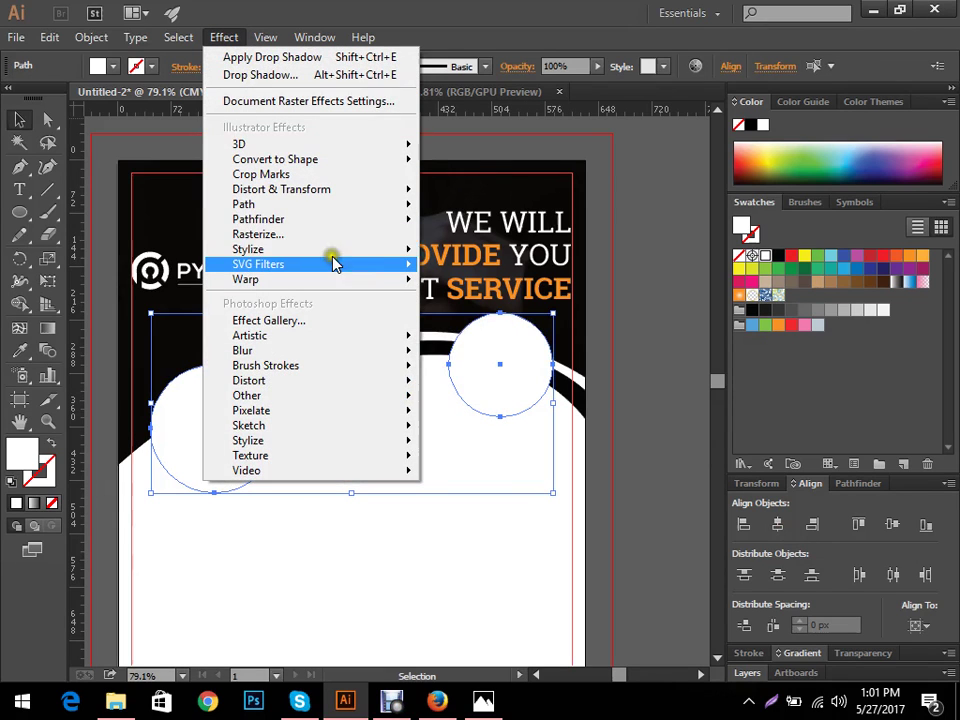
mouse_move(300, 249)
click(479, 254)
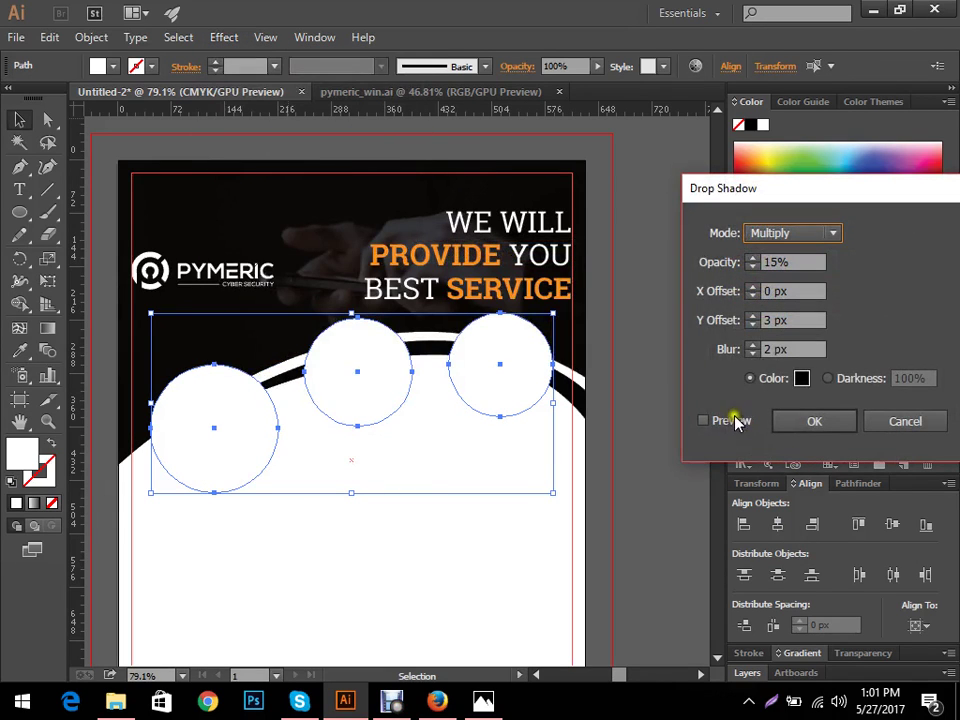
click(704, 420)
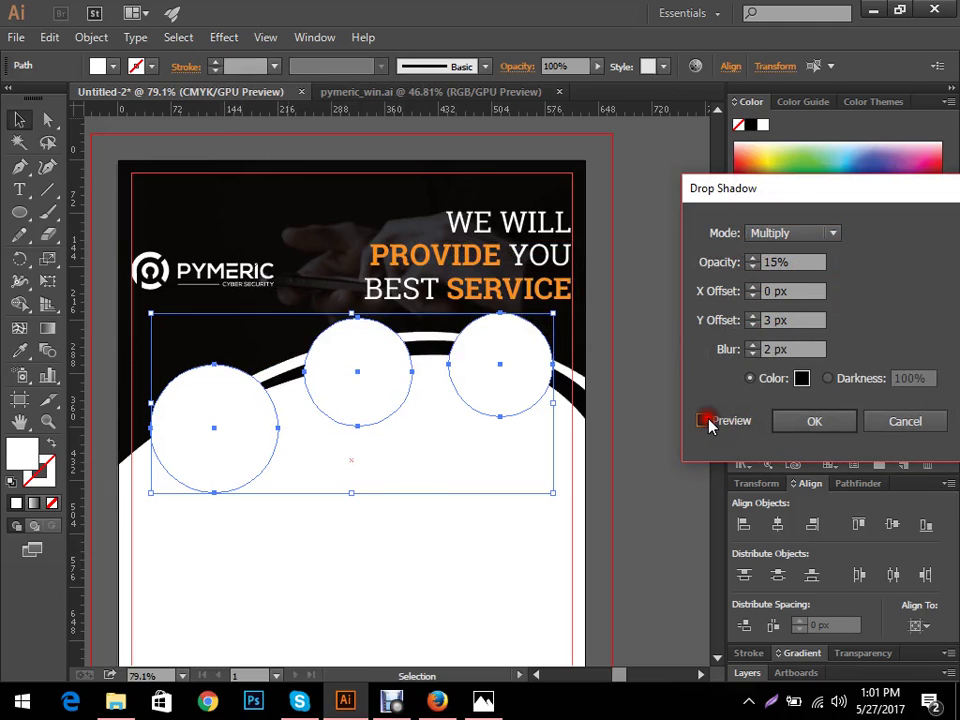
click(804, 259)
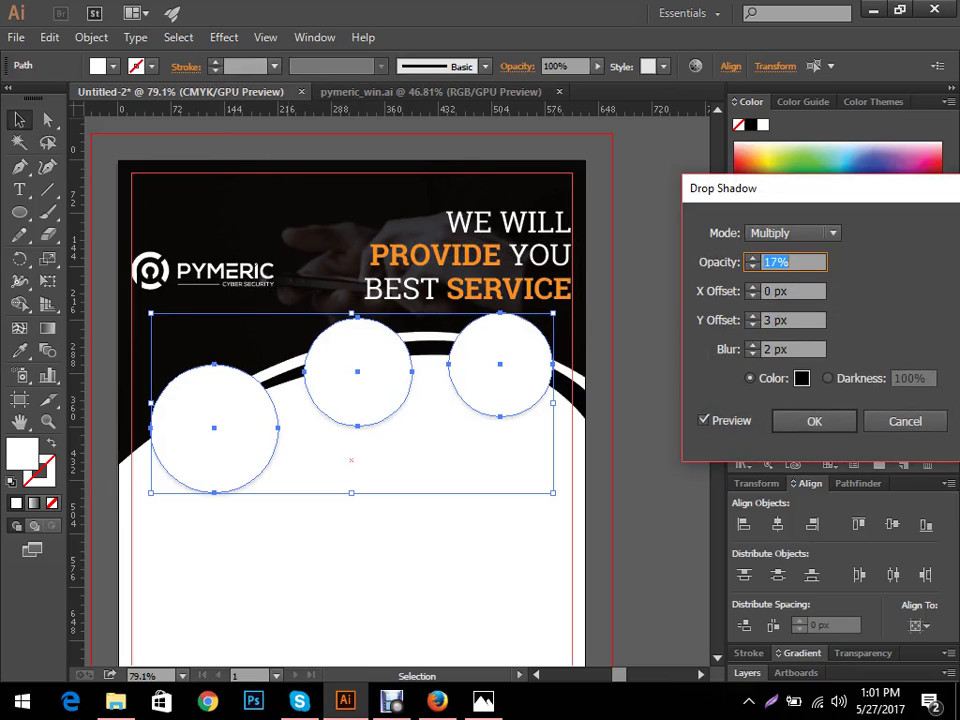
click(797, 320)
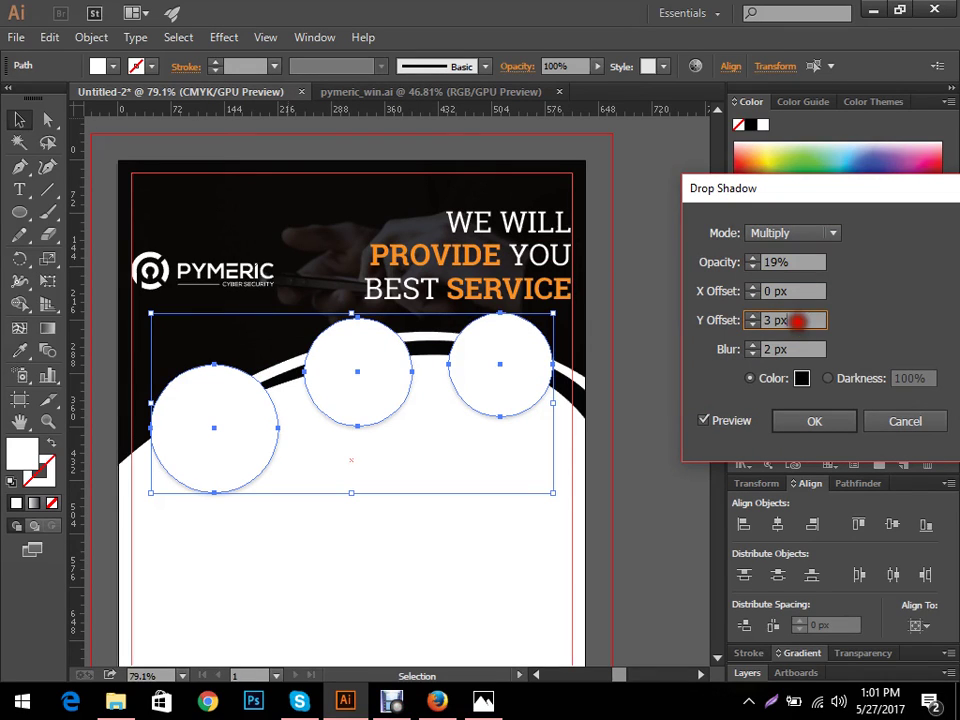
key(Up)
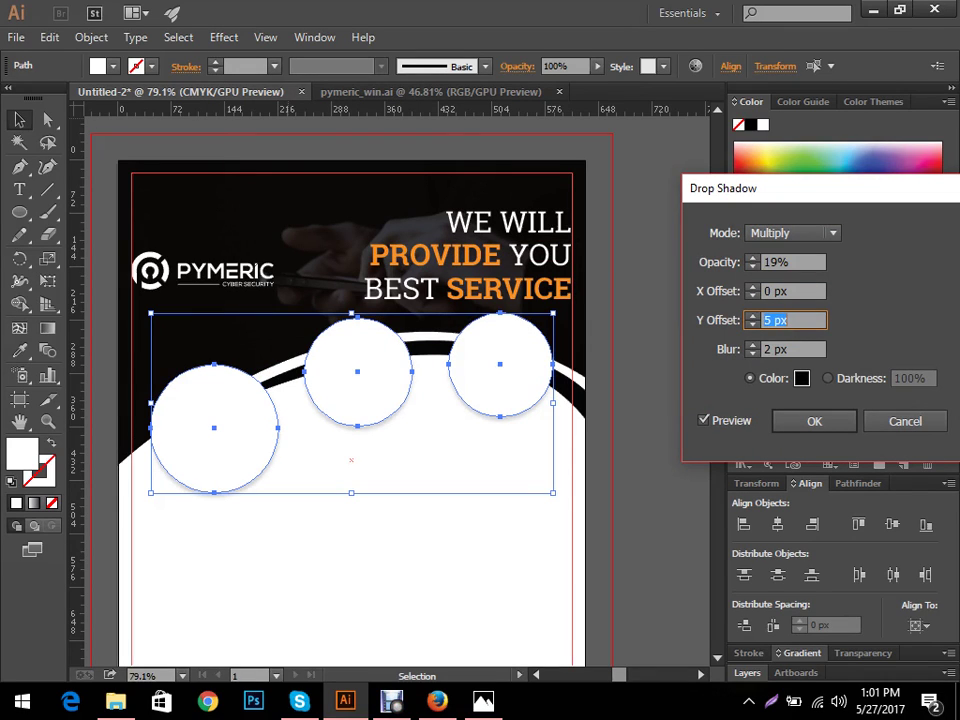
click(793, 347)
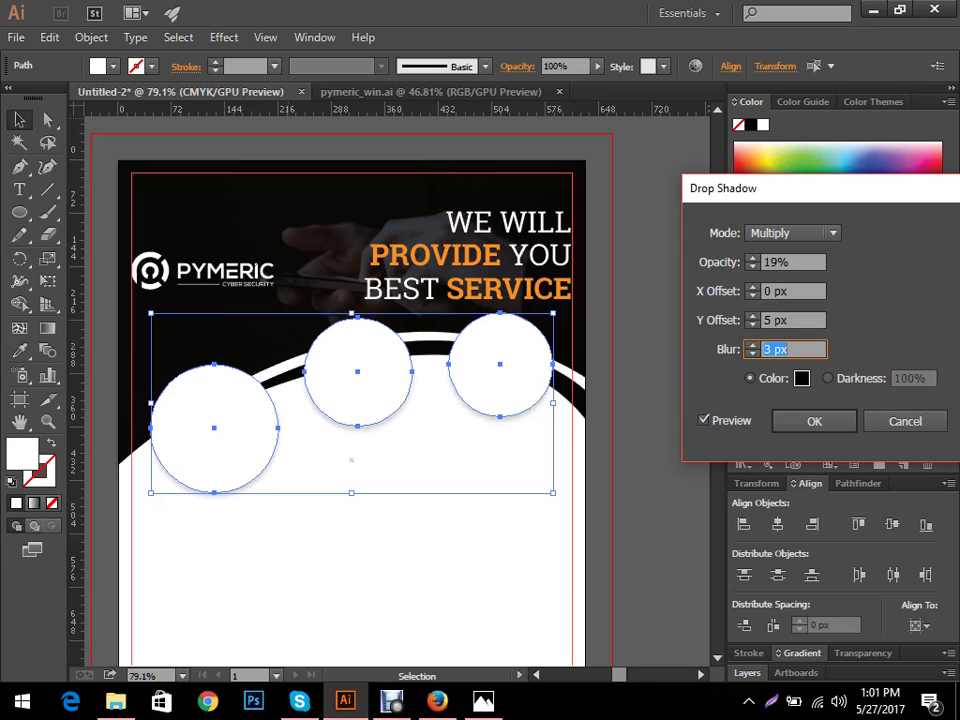
click(798, 261)
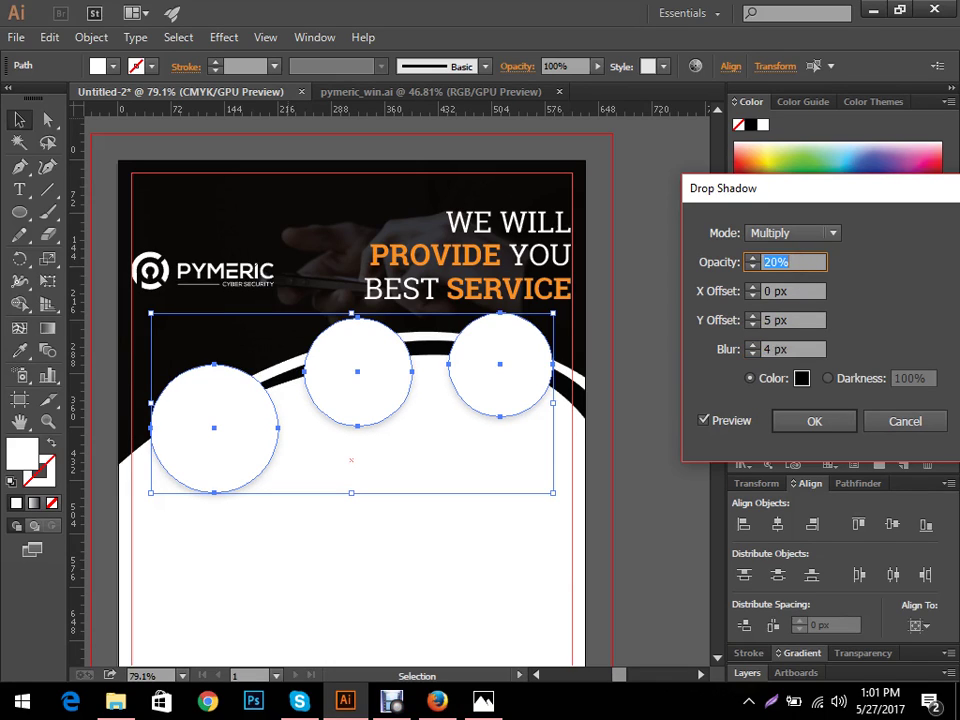
click(812, 421)
click(637, 427)
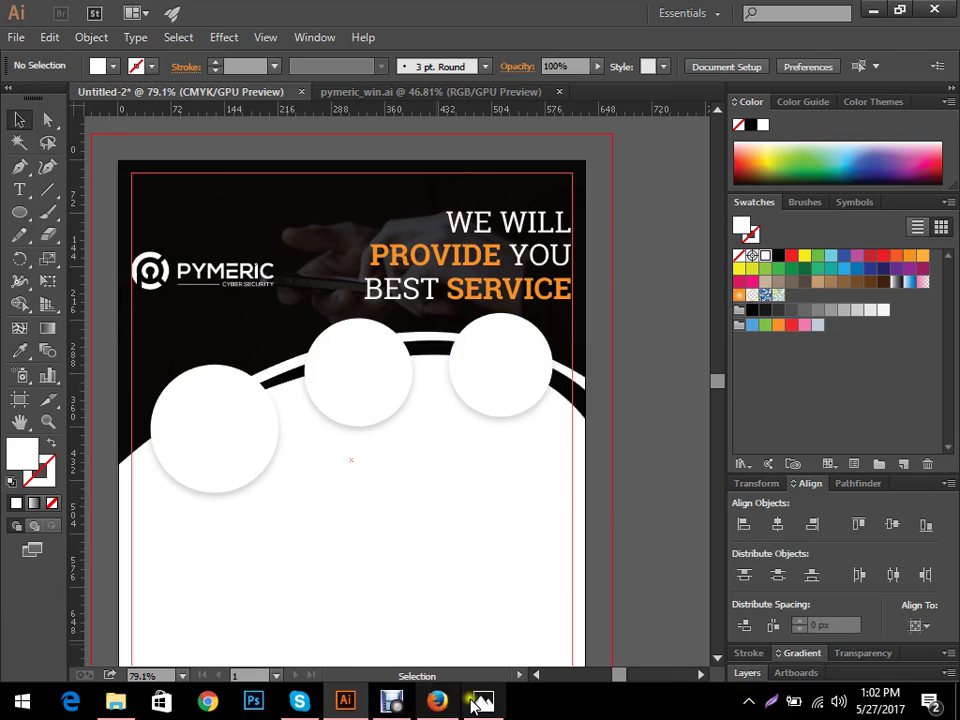
- Switch to Photos, examine the round picture frames of the reference flyer up close, and return to Illustrator
mouse_move(598, 433)
mouse_down()
mouse_move(431, 452)
mouse_move(596, 443)
mouse_move(584, 323)
mouse_move(634, 366)
mouse_up()
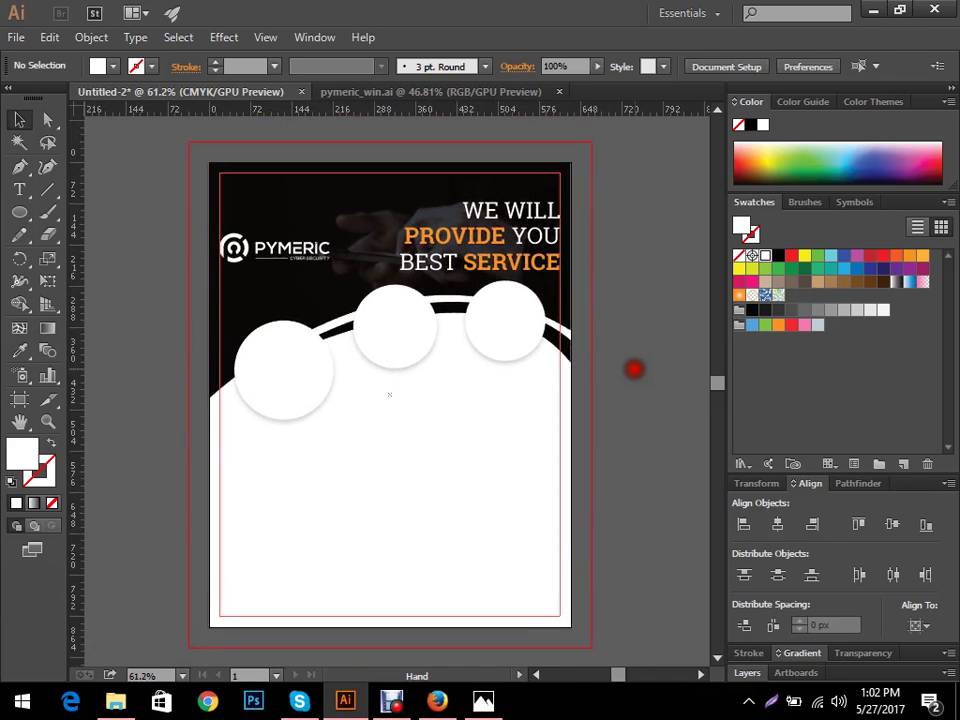
click(484, 703)
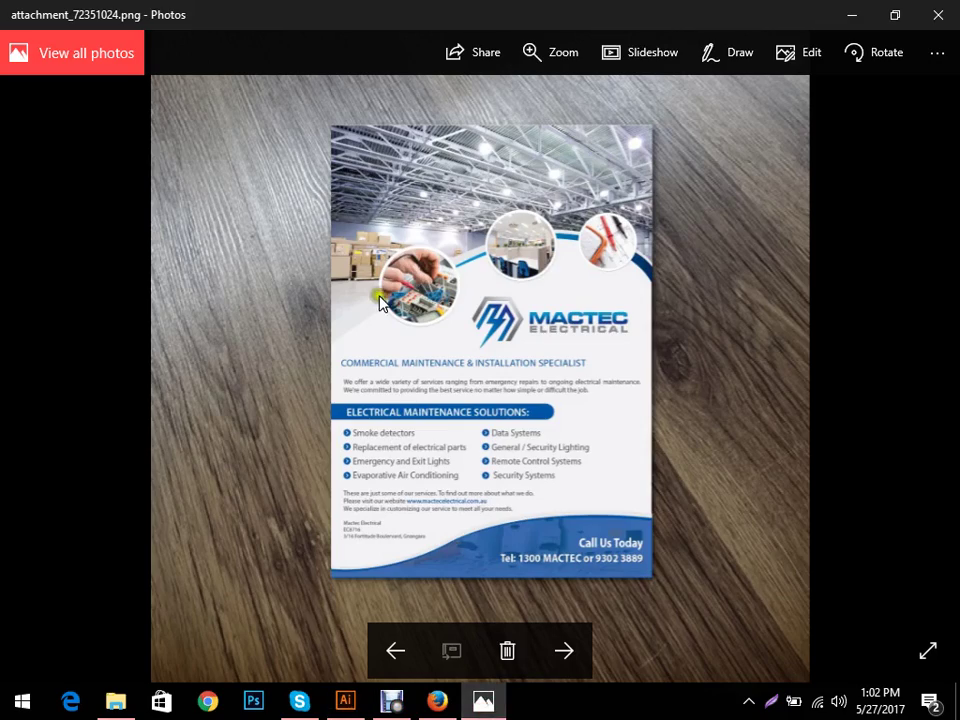
double_click(476, 414)
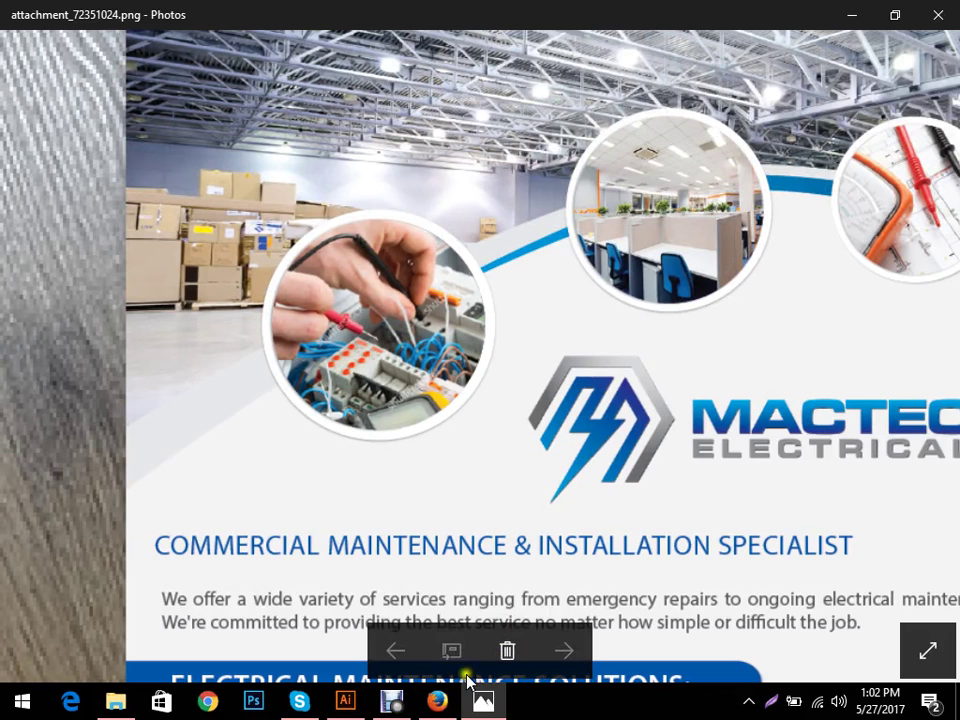
click(345, 701)
- Give the leftmost white circle a light gray stroke in color #bfbfbf
key(ctrl+space)
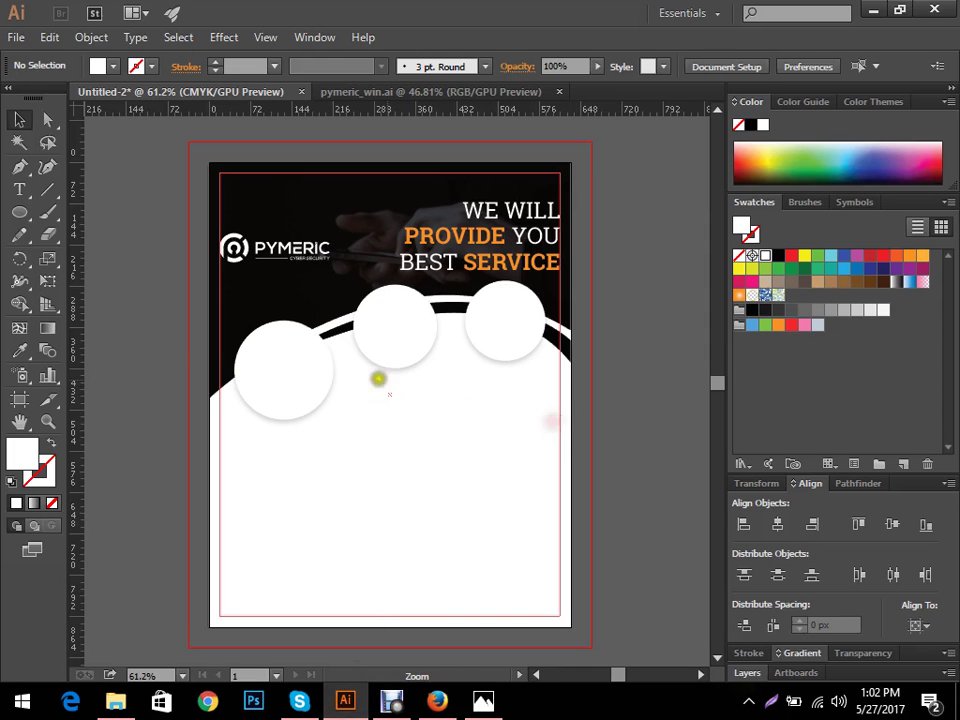
drag(265, 355, 350, 361)
key(space)
mouse_move(417, 452)
mouse_down()
mouse_move(453, 419)
mouse_move(414, 435)
mouse_up()
key(space)
click(282, 377)
click(439, 298)
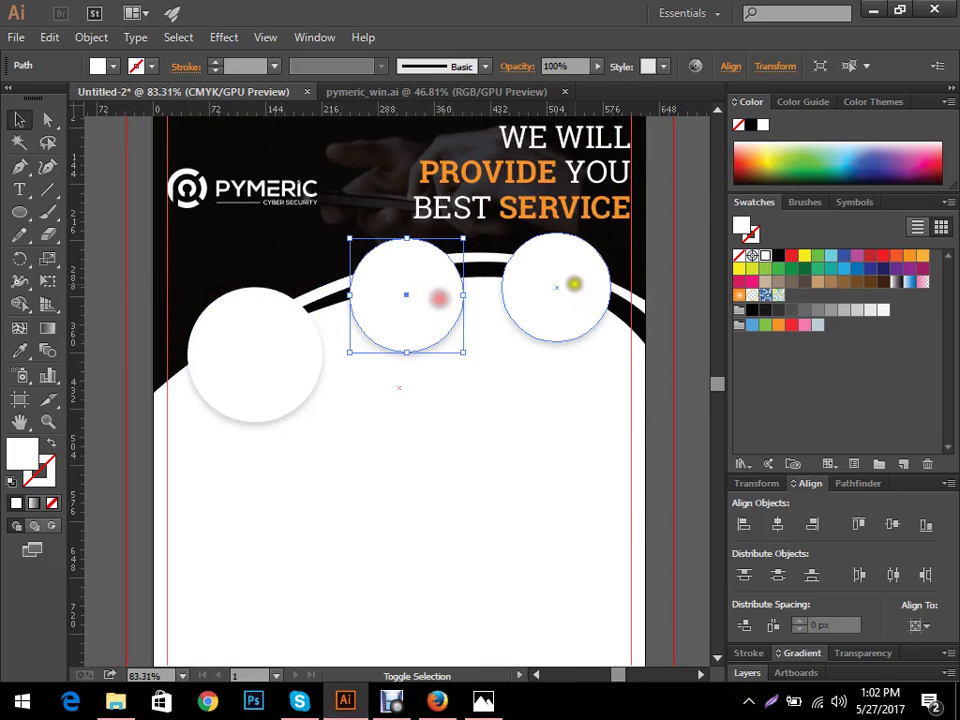
shift+click(575, 283)
click(485, 424)
click(271, 386)
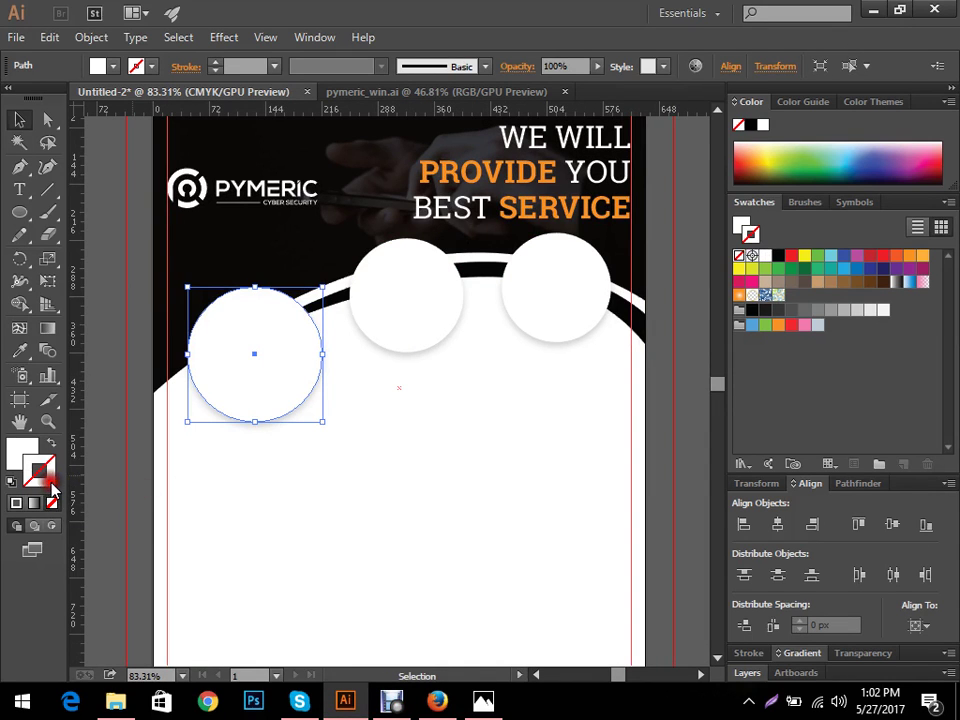
double_click(50, 484)
mouse_move(62, 262)
mouse_down()
mouse_move(50, 258)
mouse_move(47, 281)
mouse_up()
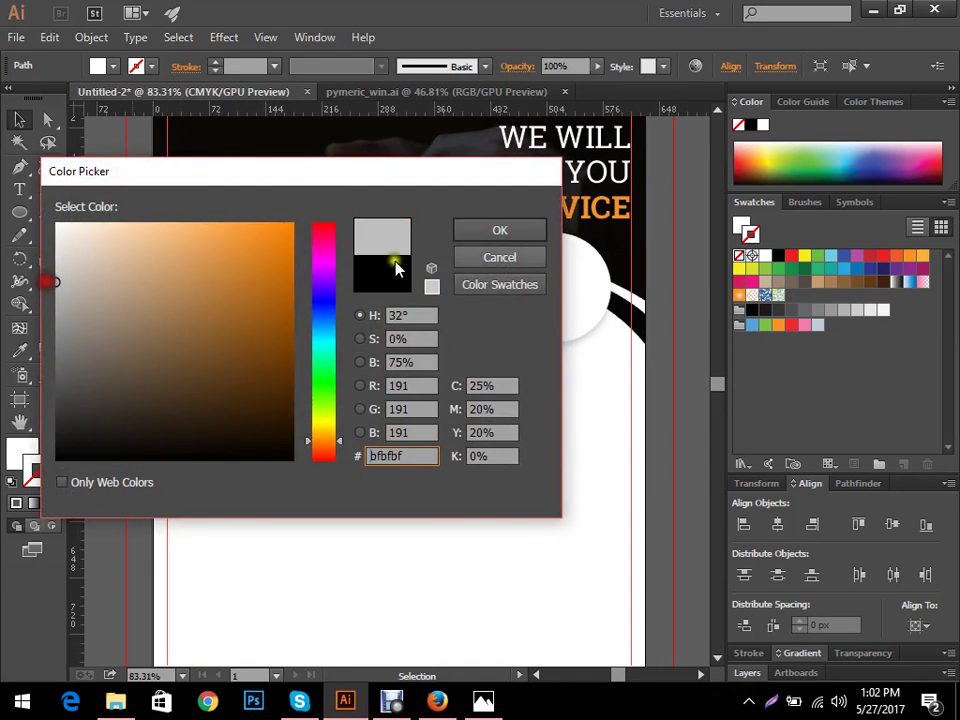
click(520, 233)
click(420, 465)
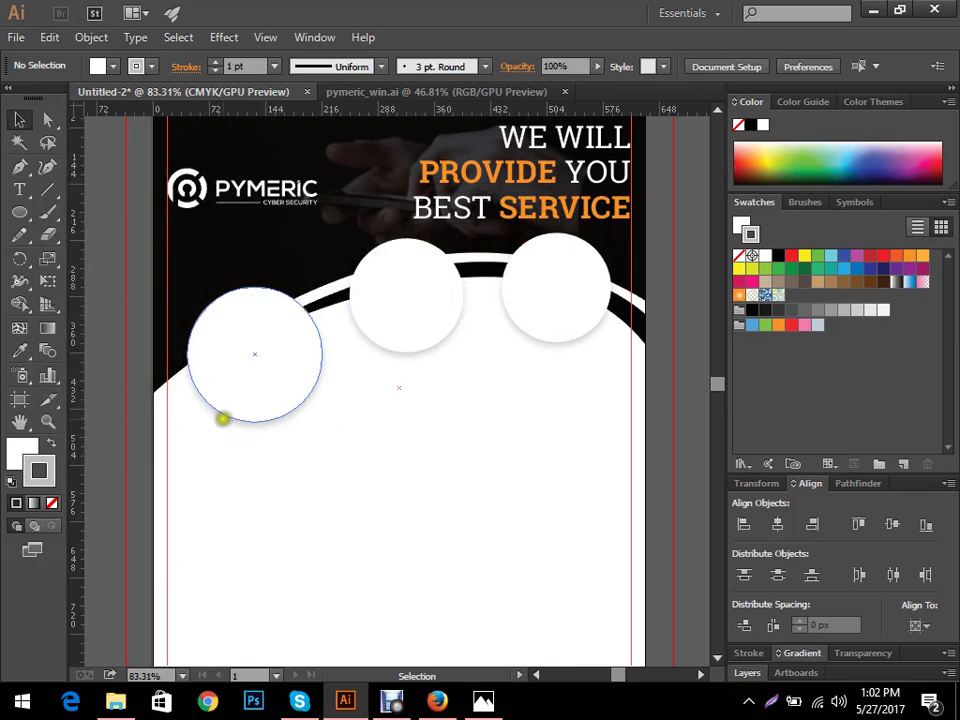
- Set the leftmost circle's stroke weight to 7 pt and deselect it
click(253, 396)
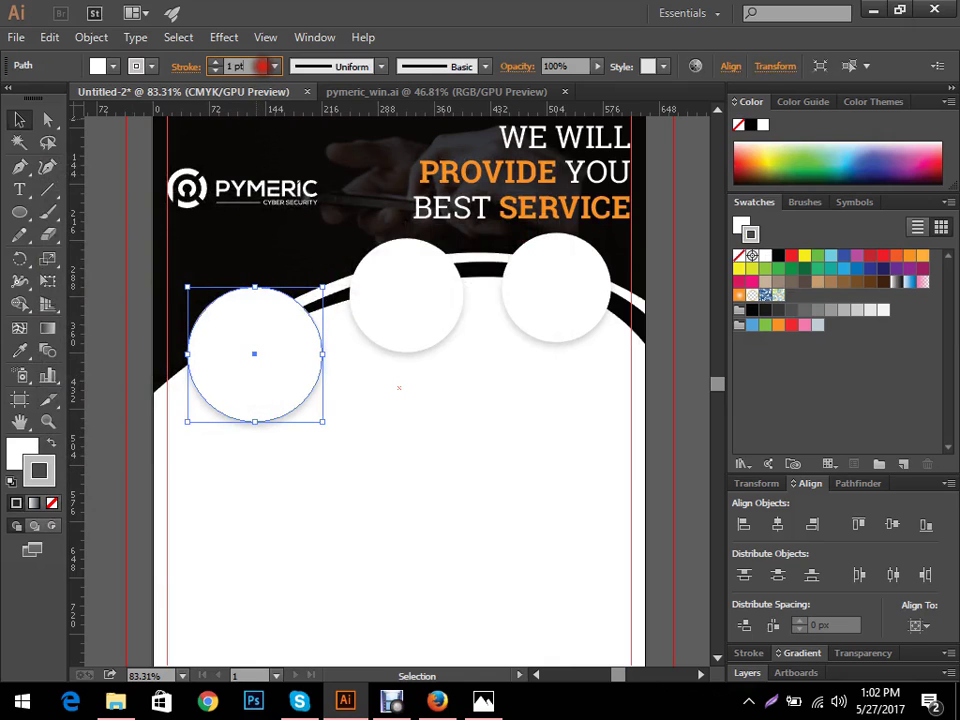
click(238, 66)
text(7)
key(Return)
click(355, 409)
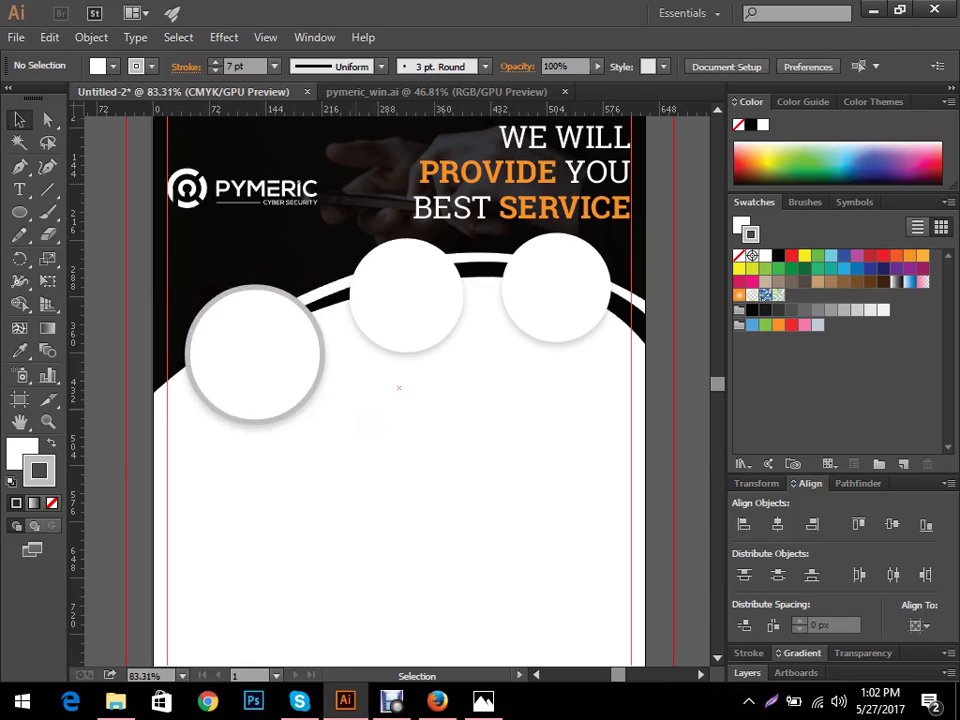
- Copy the leftmost circle's gray 7 pt stroke to the middle and rightmost circles with the Eyedropper, and deselect them
click(407, 328)
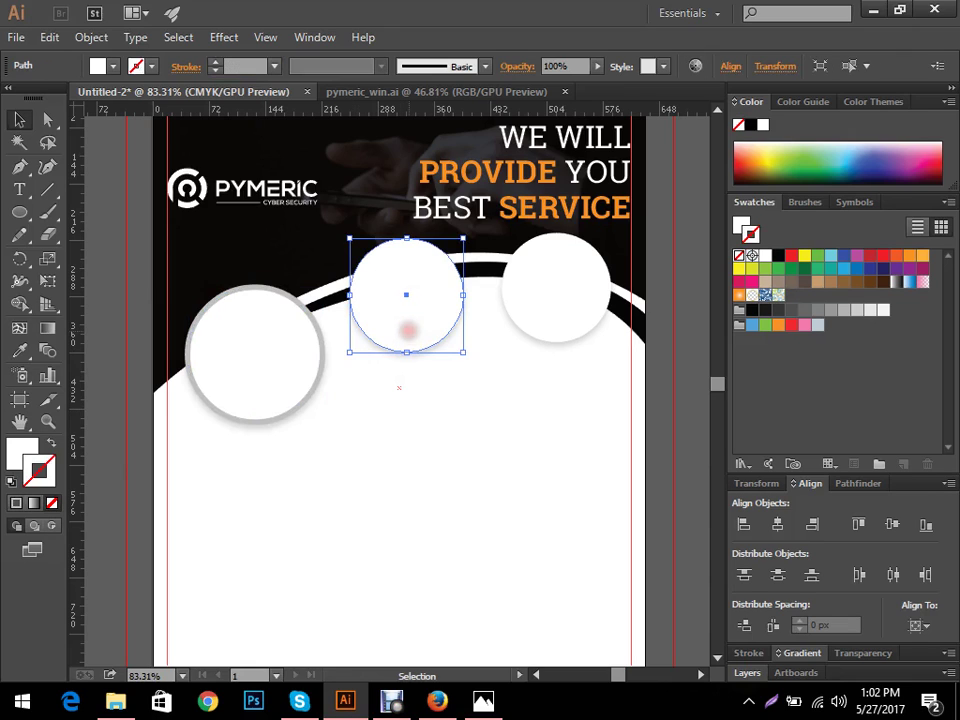
key(i)
click(285, 357)
key(v)
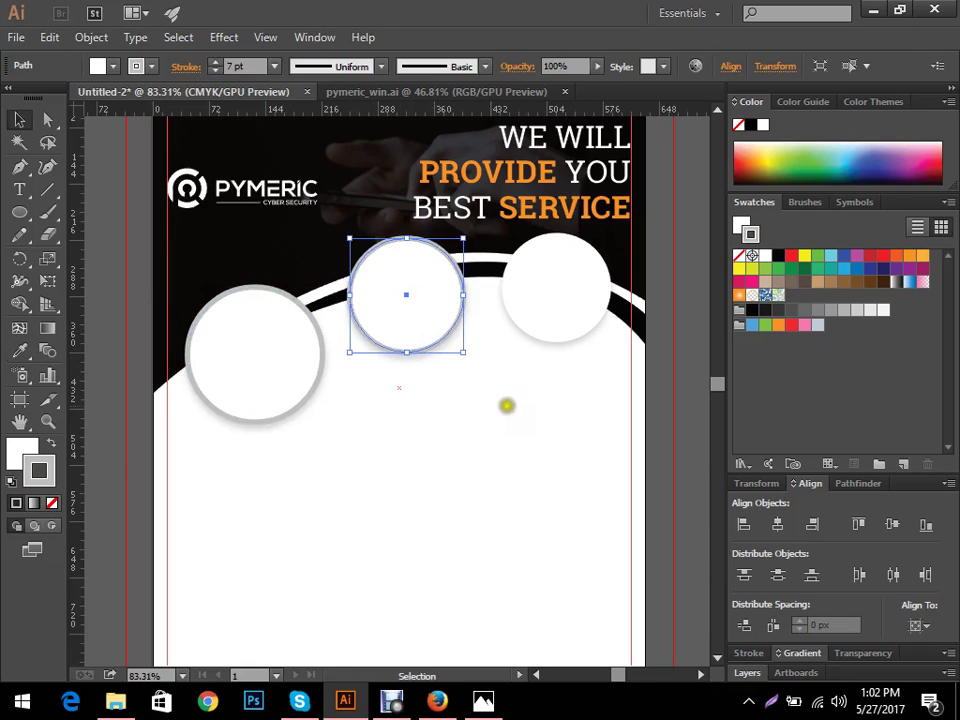
click(557, 298)
key(i)
click(297, 356)
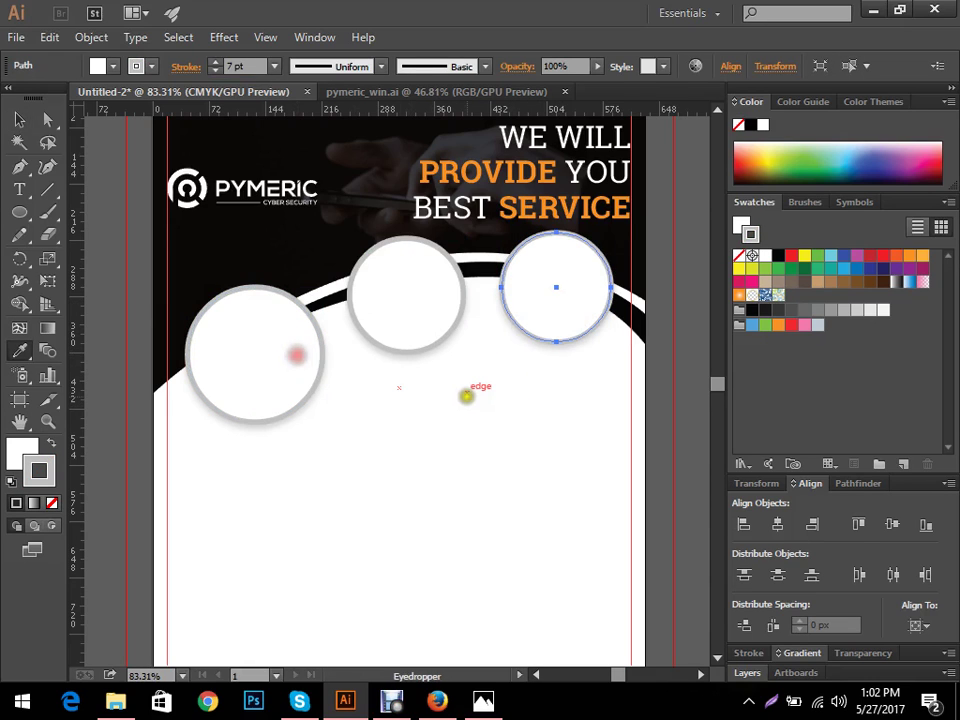
key(v)
click(553, 397)
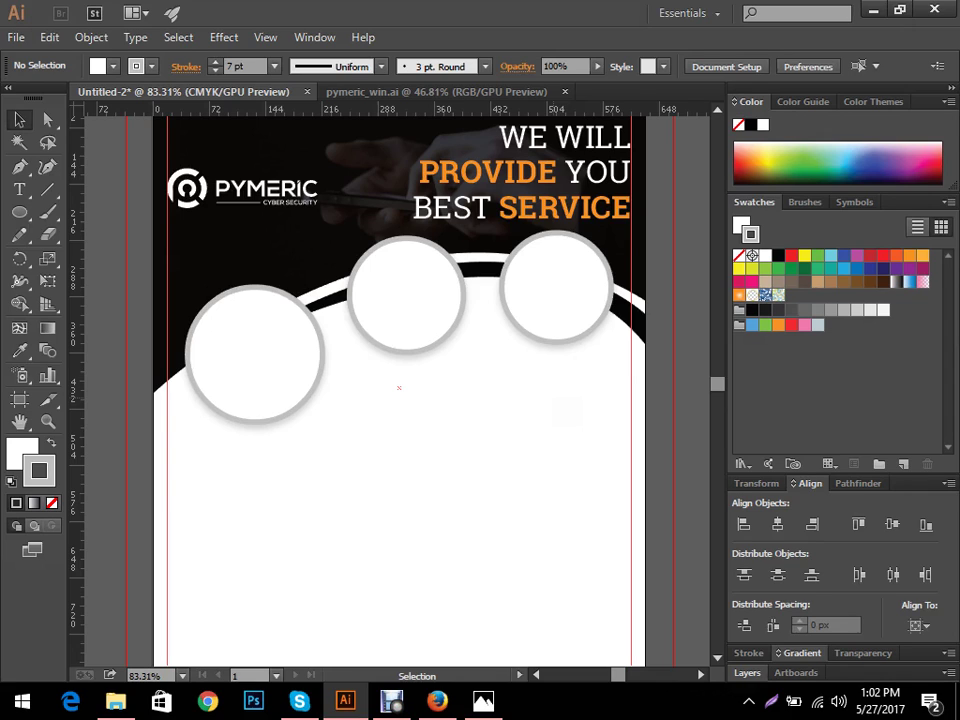
scroll(540, 386, down, 1)
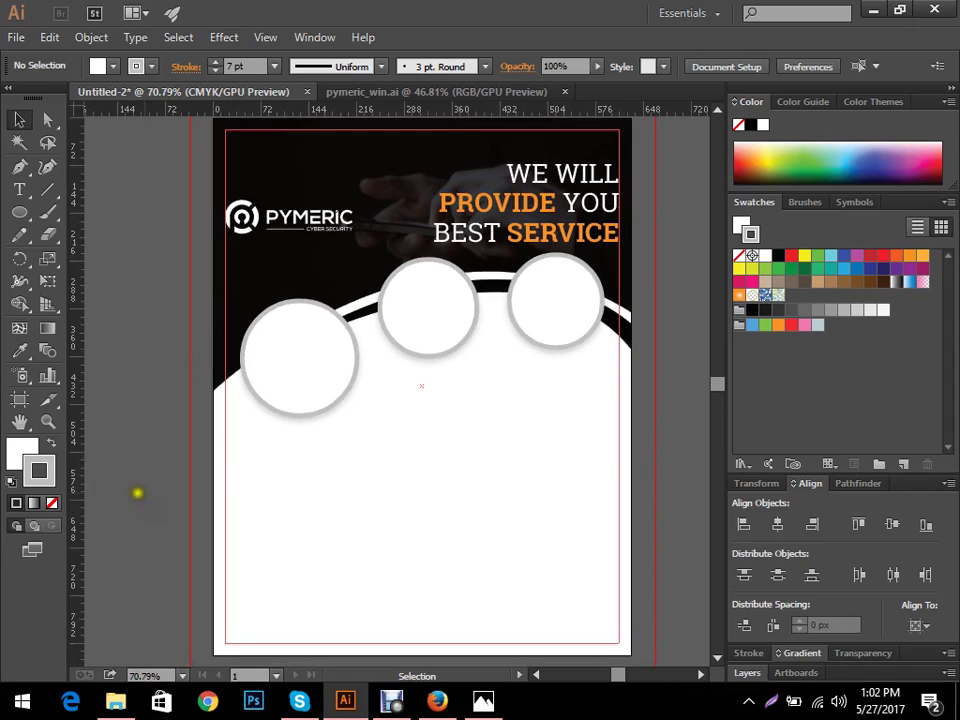
double_click(45, 475)
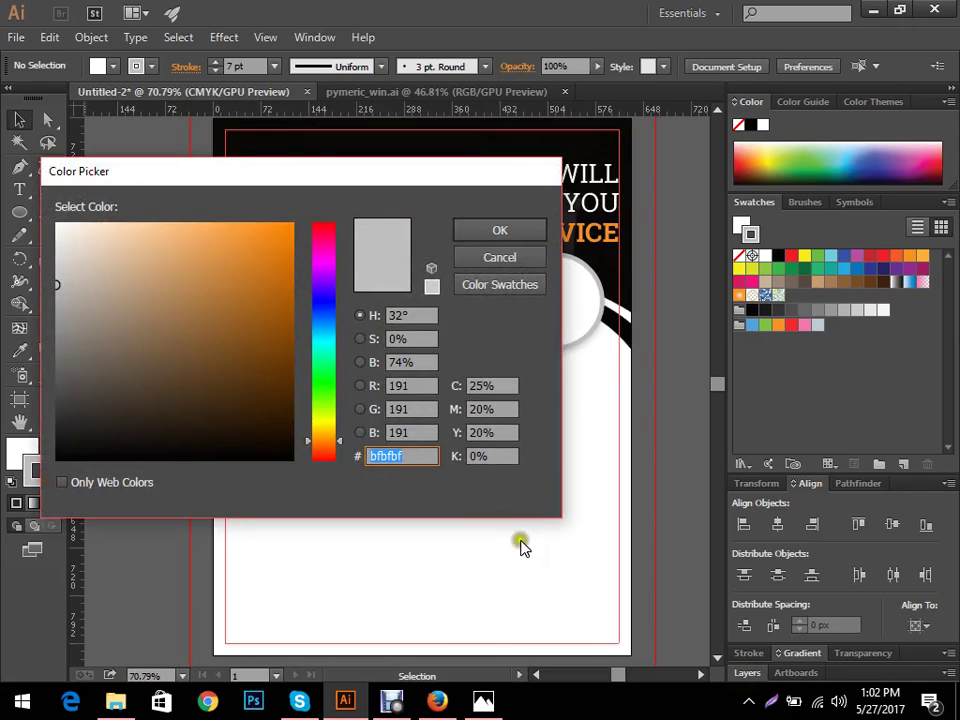
click(521, 542)
click(500, 257)
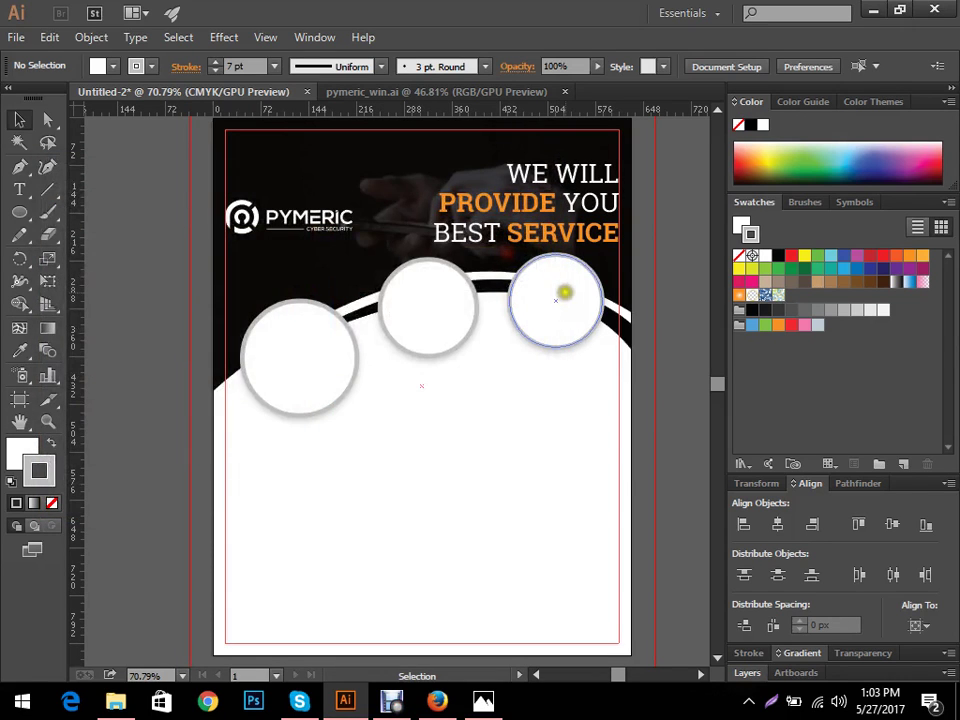
- Select all three circles and apply the orange color sampled from the headline word SERVICE with the Eyedropper
click(557, 285)
shift+click(409, 322)
shift+click(305, 362)
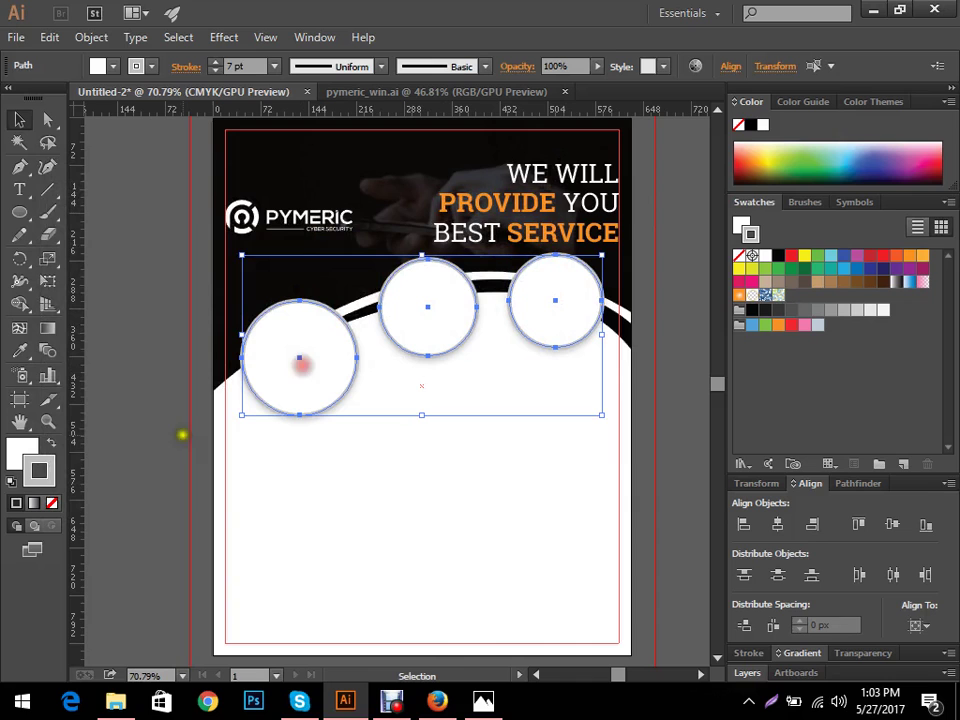
double_click(40, 474)
drag(493, 168, 485, 350)
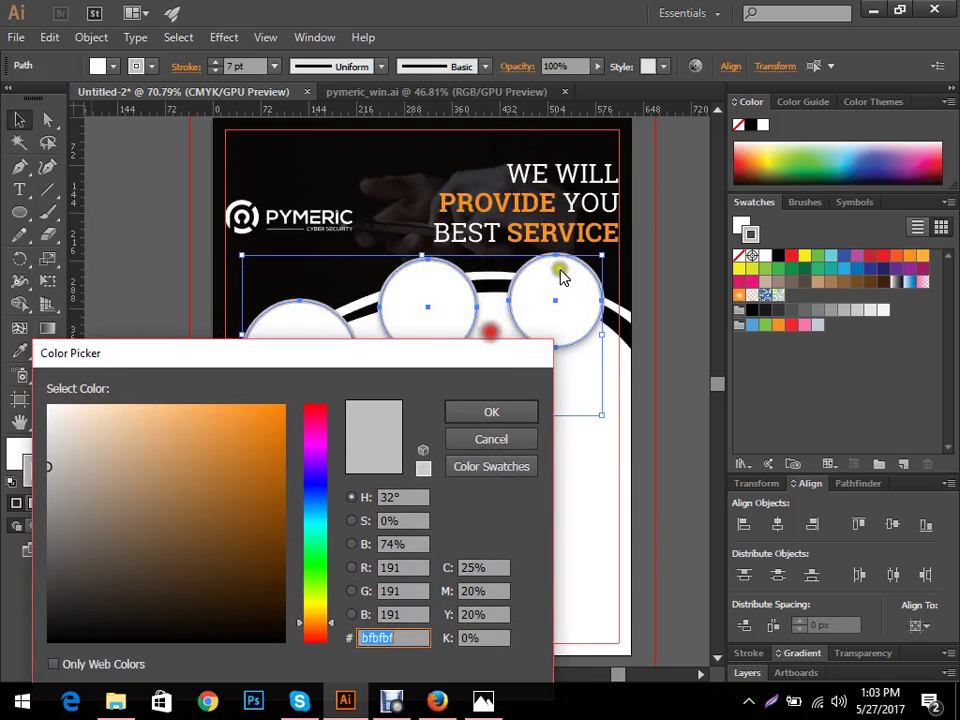
click(489, 439)
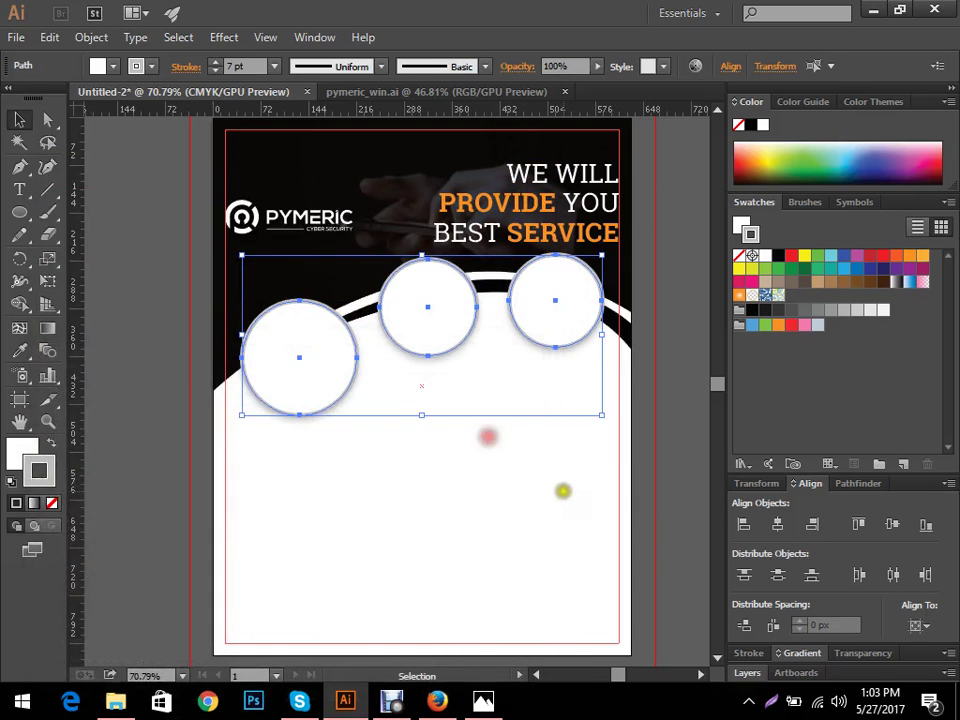
key(i)
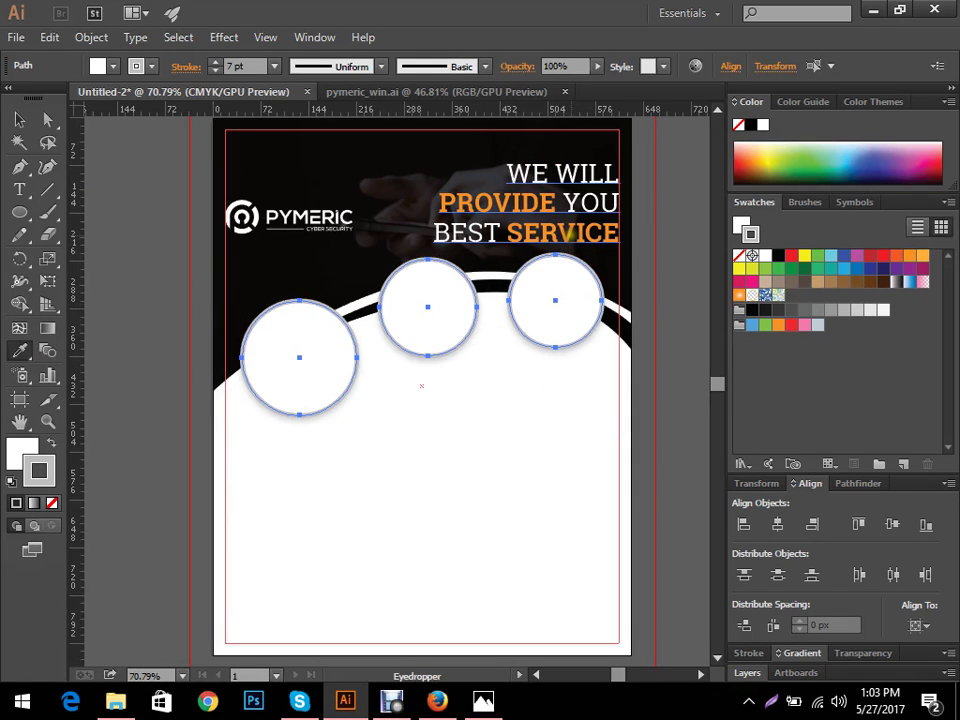
click(566, 232)
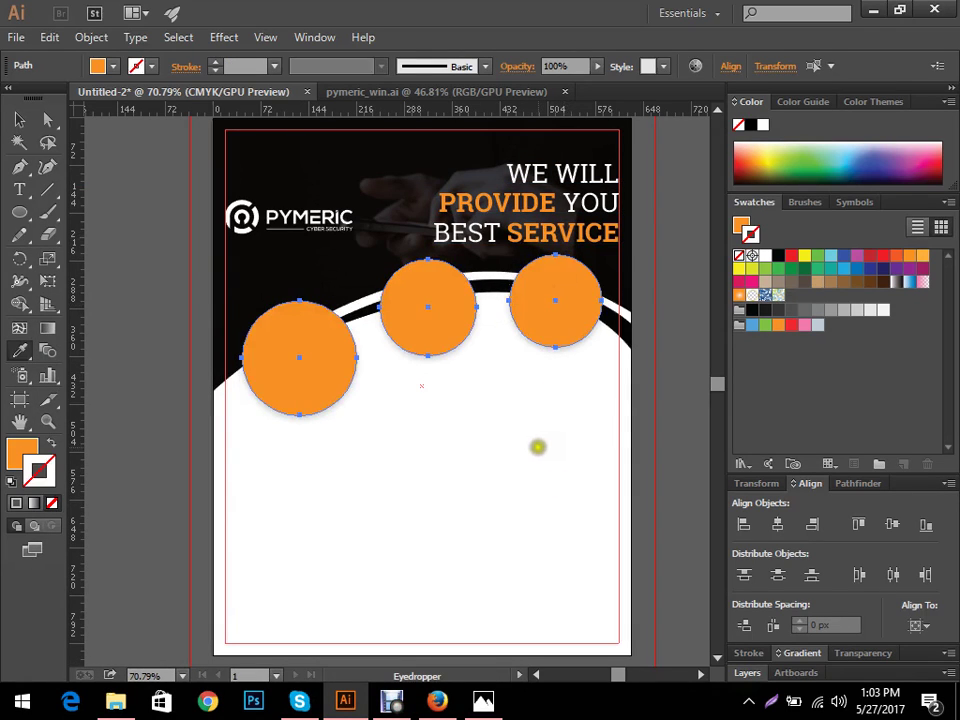
- Try swapping the fill and stroke of the three circles, and undo both the swap and the orange fill
key(v)
click(50, 444)
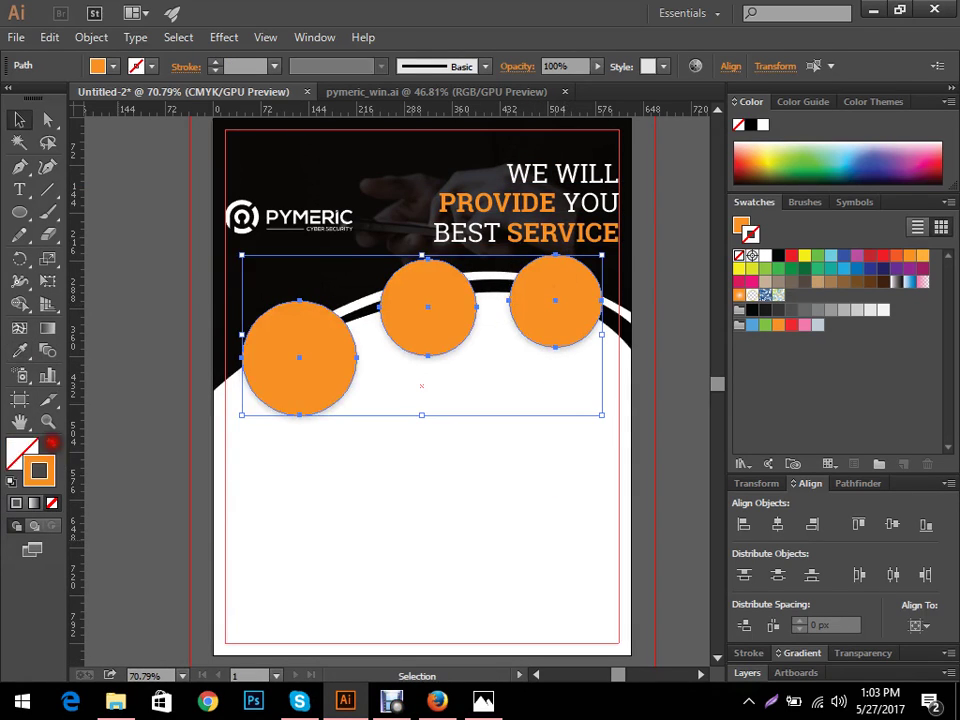
click(387, 537)
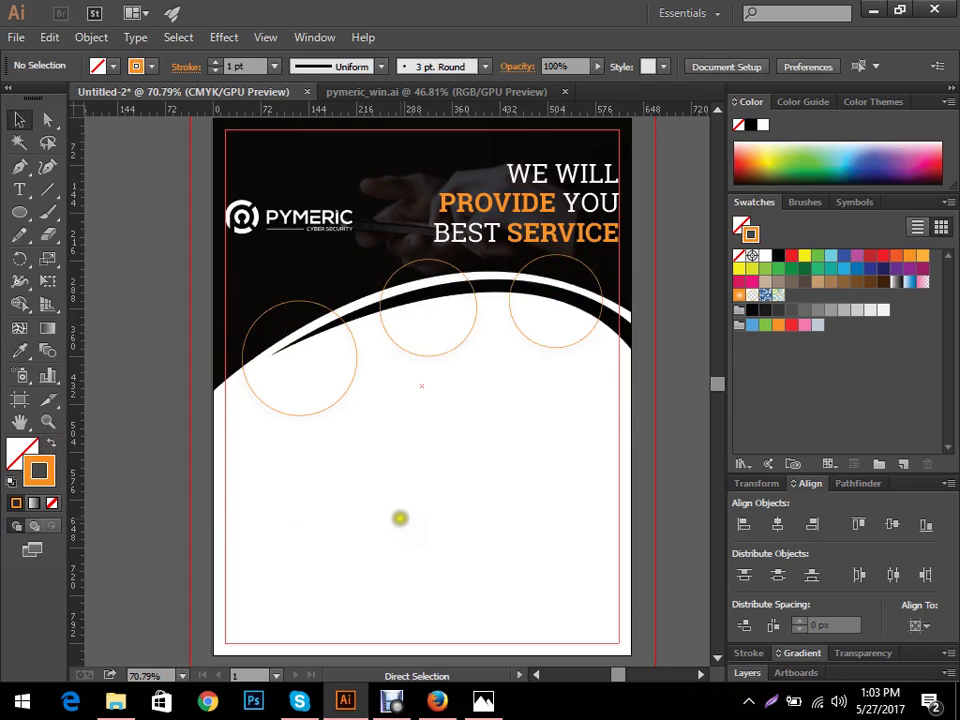
key(ctrl+z)
key(ctrl+z)
click(451, 504)
scroll(377, 465, up, 2)
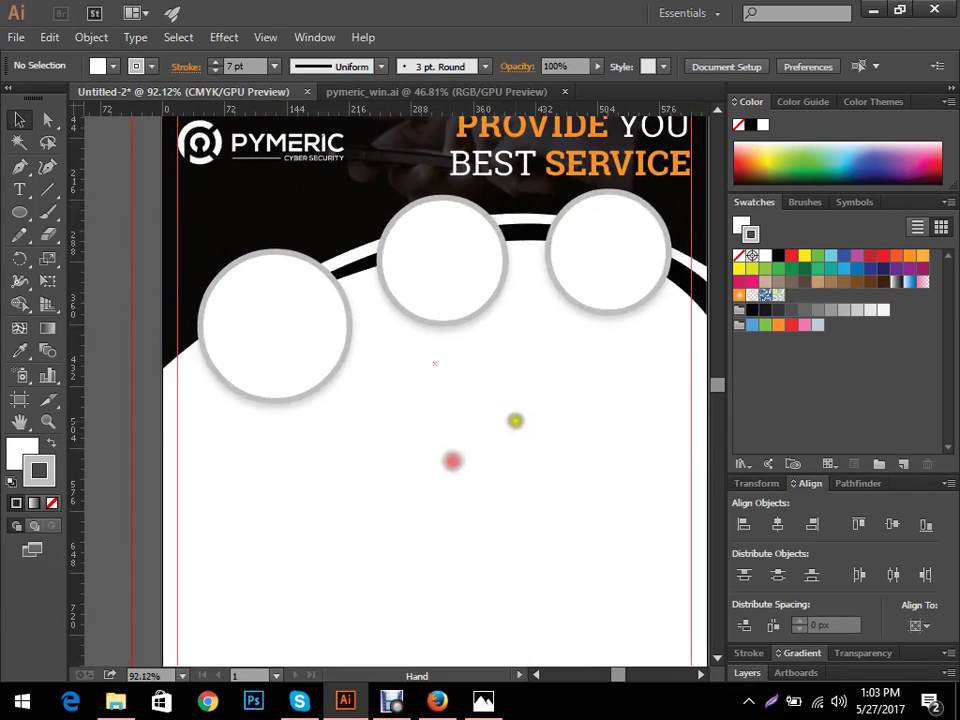
- Sample the orange of the headline word PROVIDE with the Eyedropper and get its hex code from the Color Picker
scroll(514, 420, right, 2)
click(506, 332)
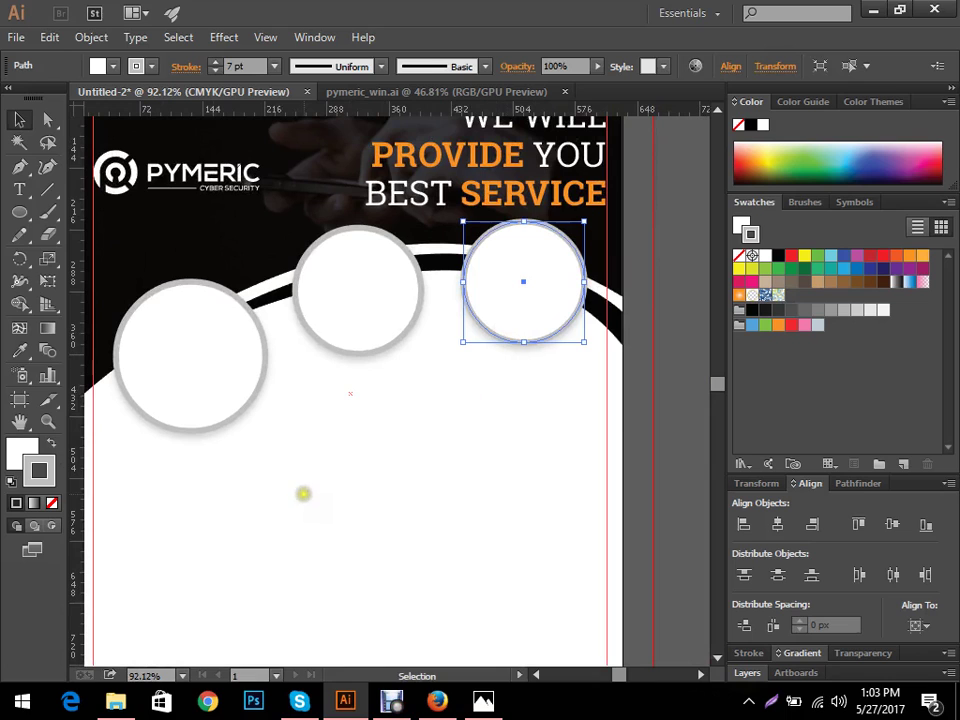
click(384, 448)
key(i)
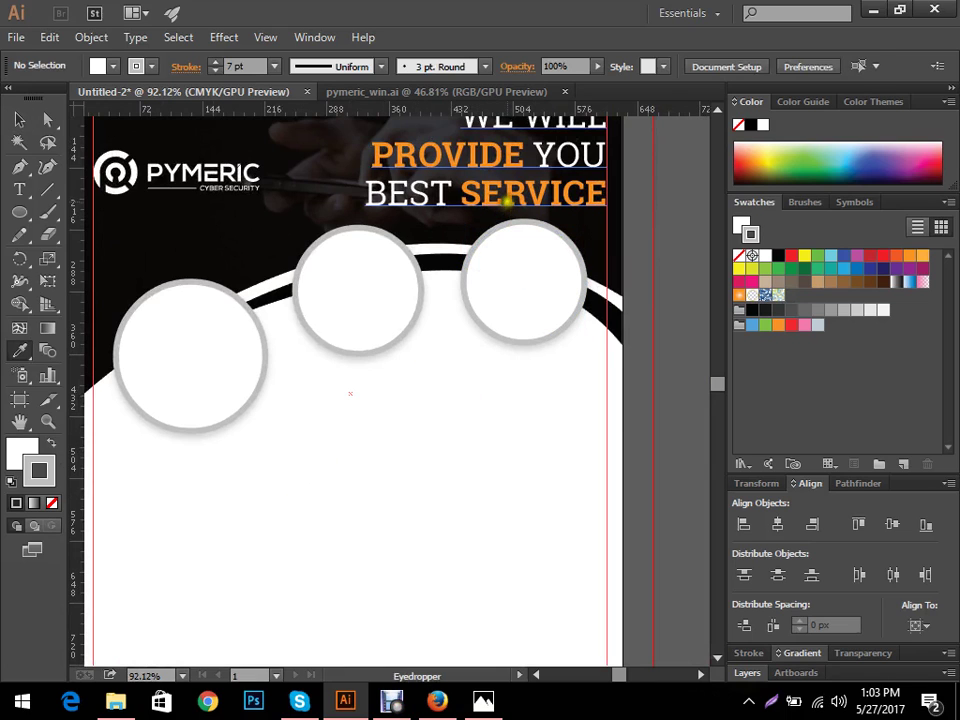
click(379, 152)
key(v)
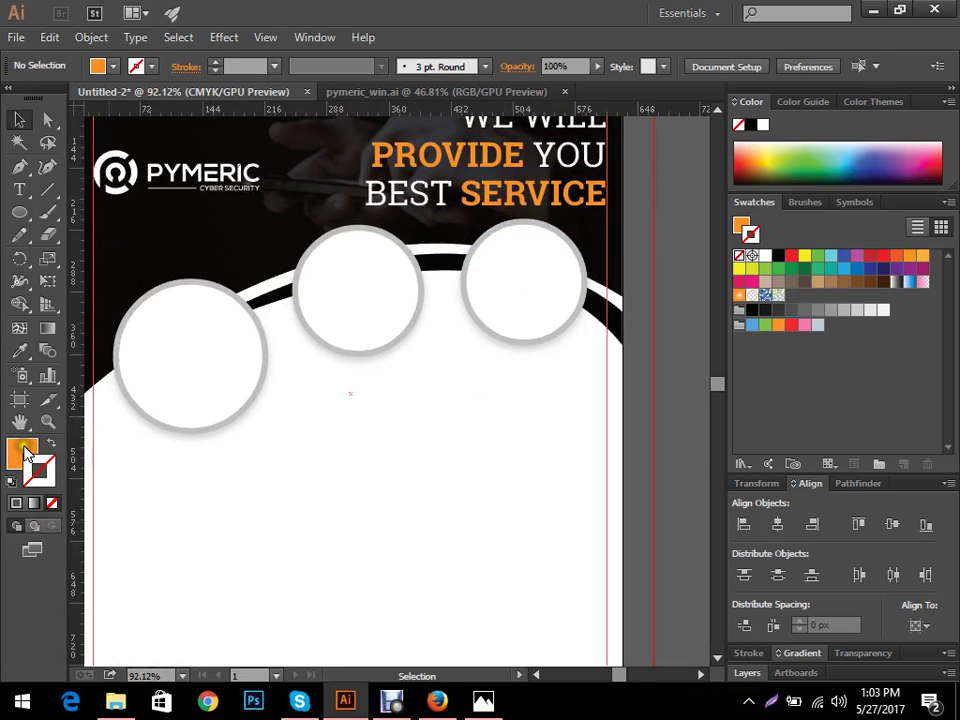
double_click(24, 452)
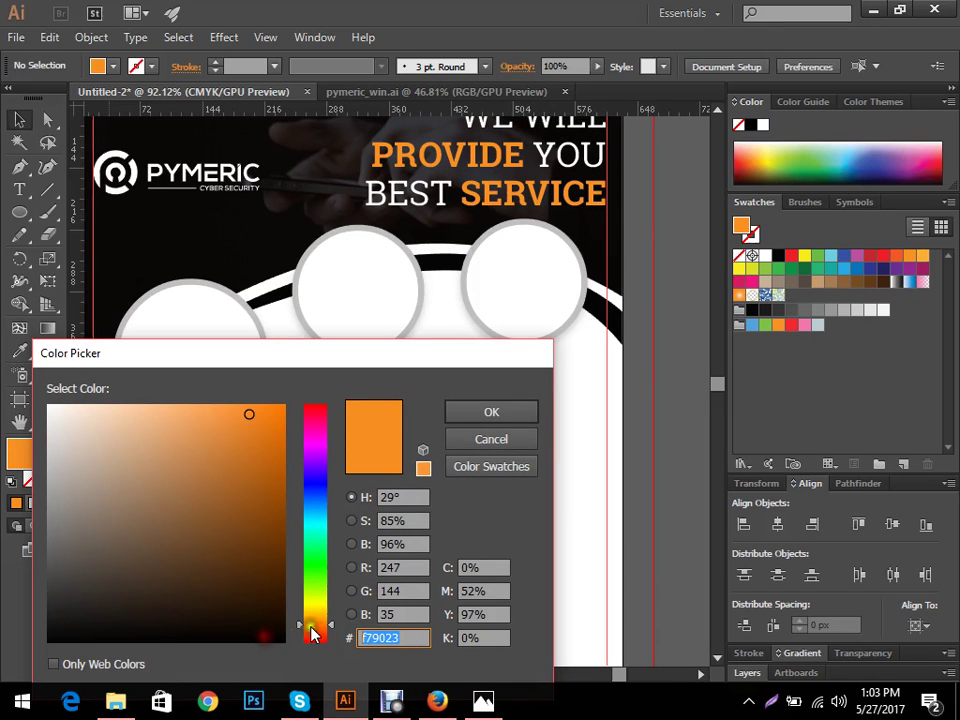
click(484, 440)
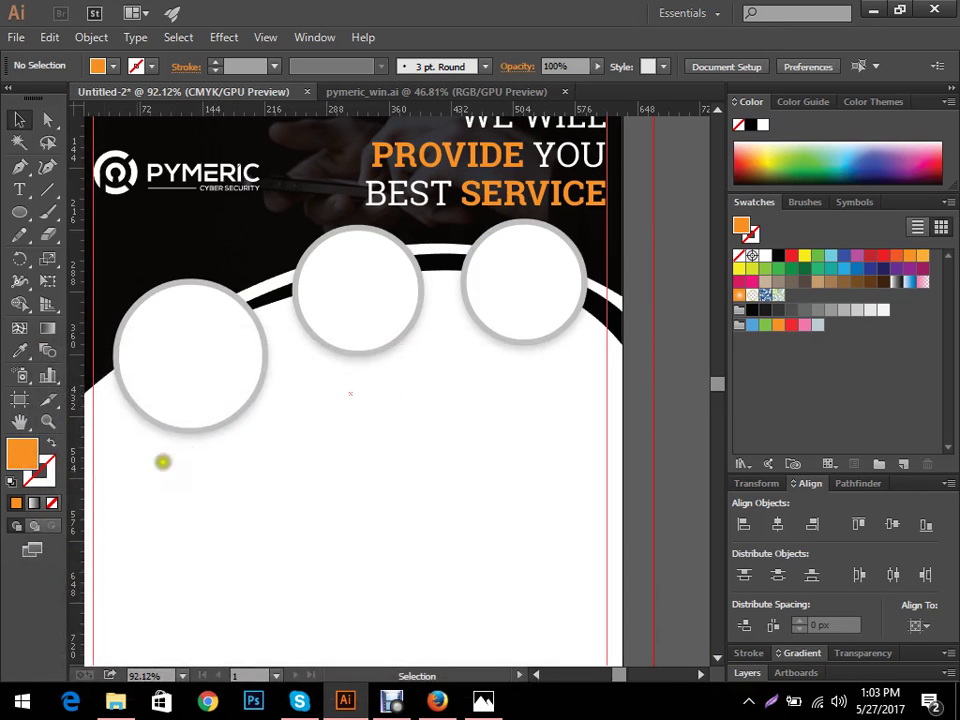
- Set the stroke color of all three circles to #f79023 and deselect them
click(221, 384)
shift+click(364, 313)
shift+click(547, 301)
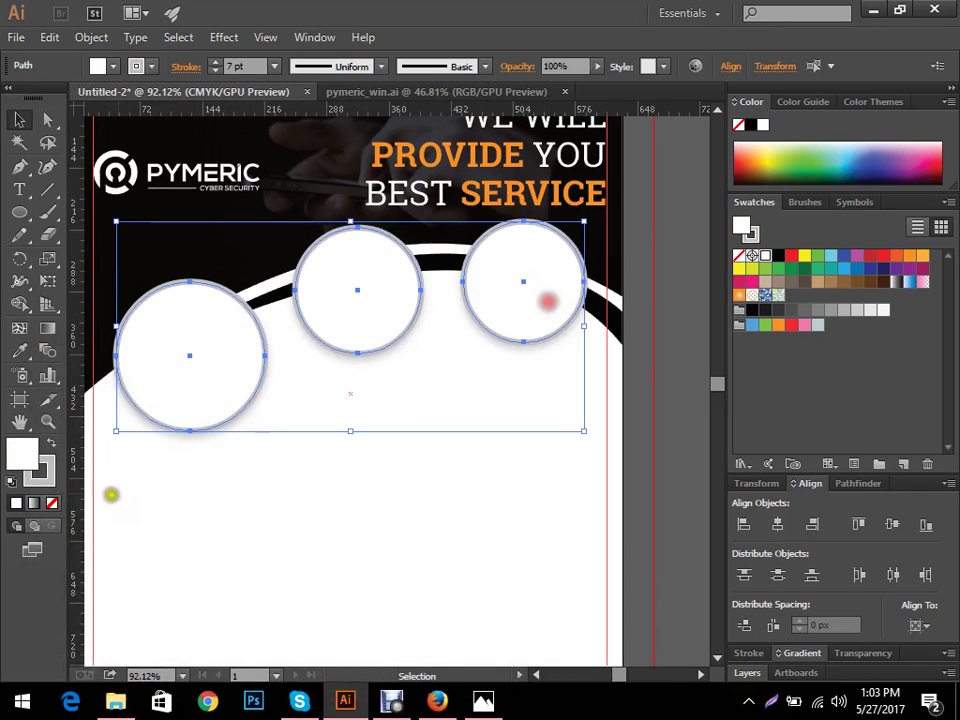
double_click(44, 474)
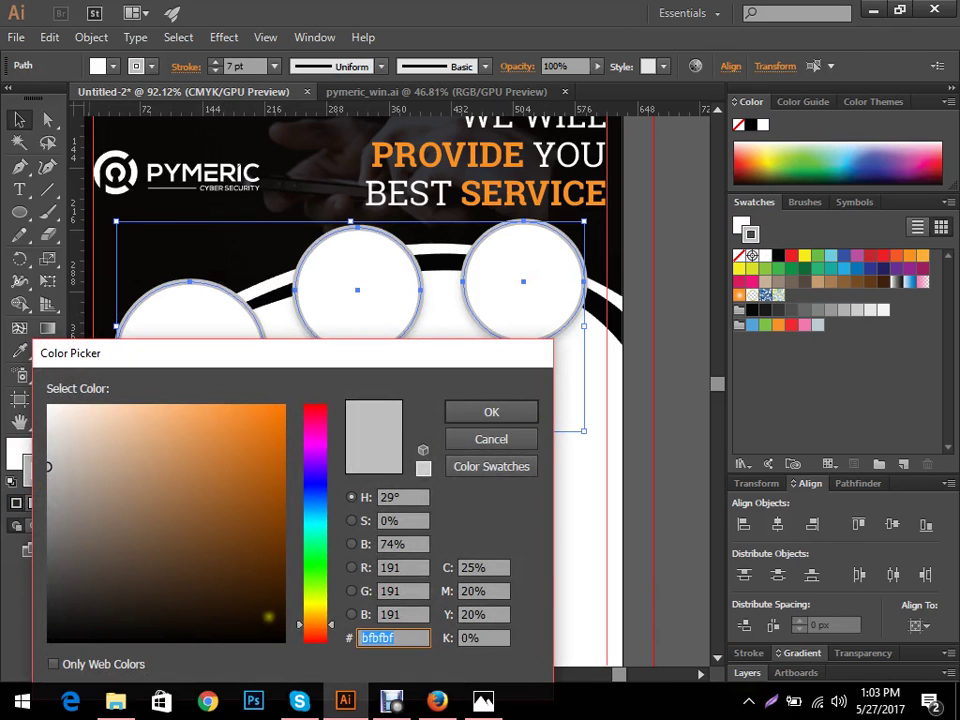
text(f79023)
click(490, 414)
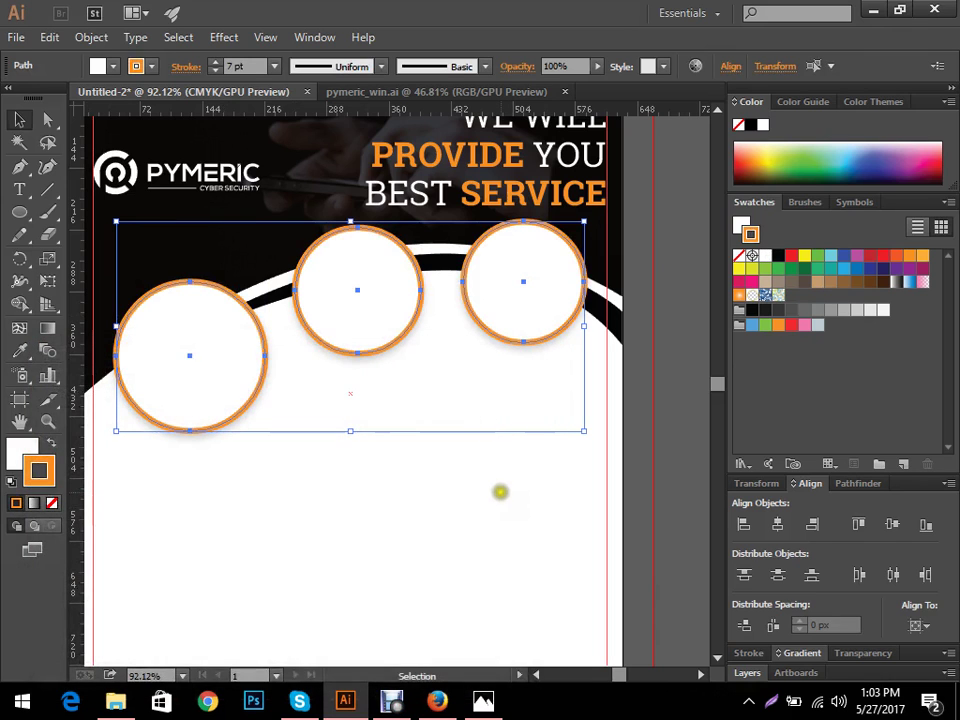
click(499, 491)
scroll(506, 477, down, 2)
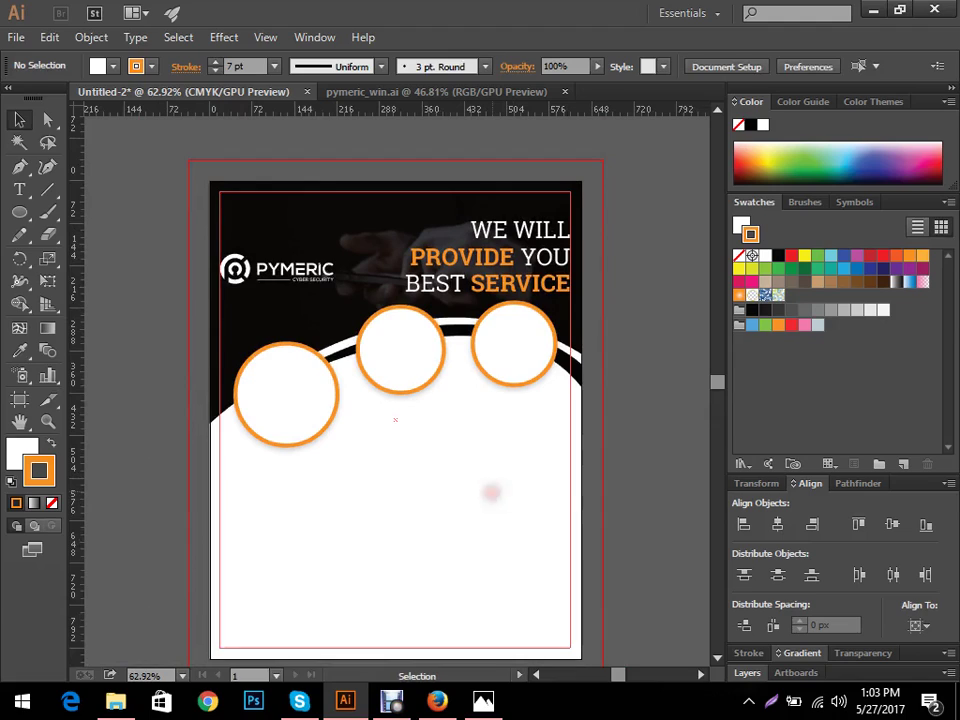
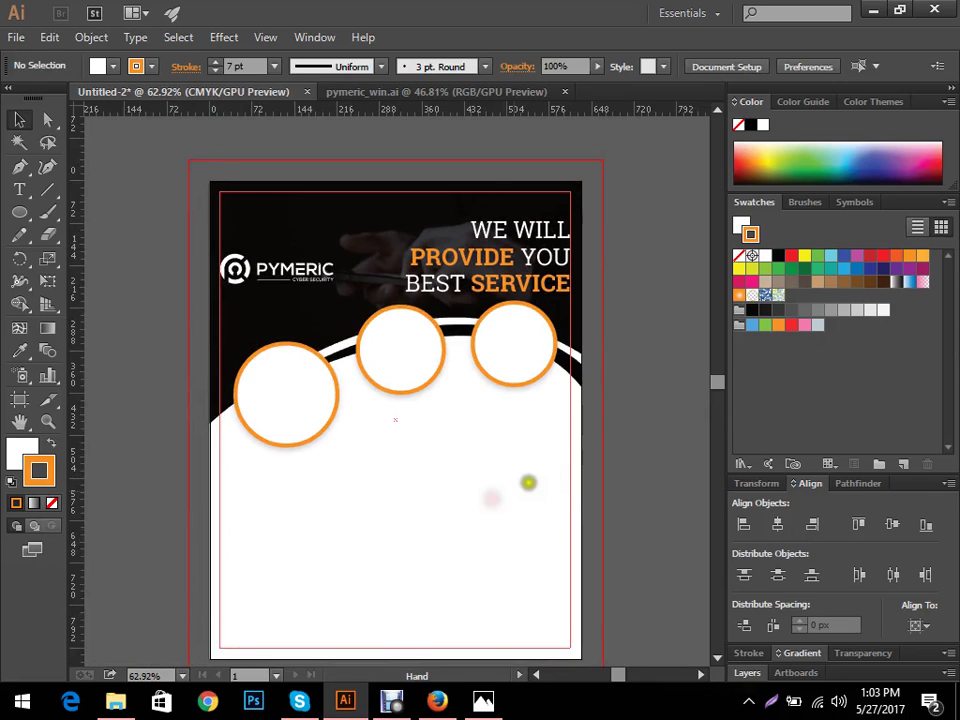
scroll(527, 482, down, 1)
scroll(452, 411, up, 1)
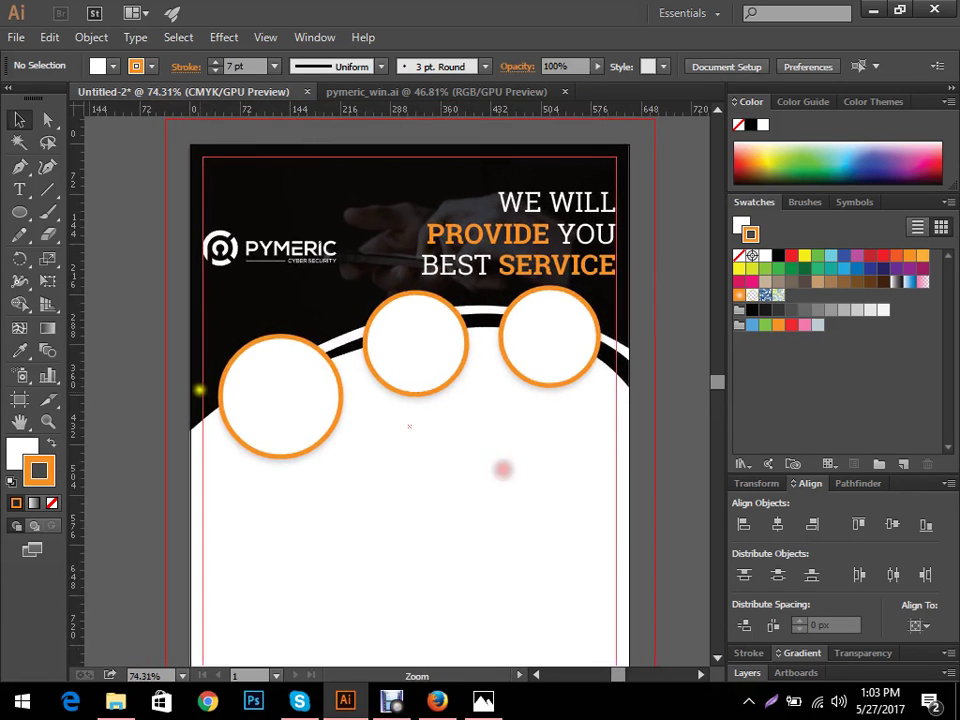
drag(197, 388, 260, 425)
drag(484, 546, 529, 454)
click(473, 410)
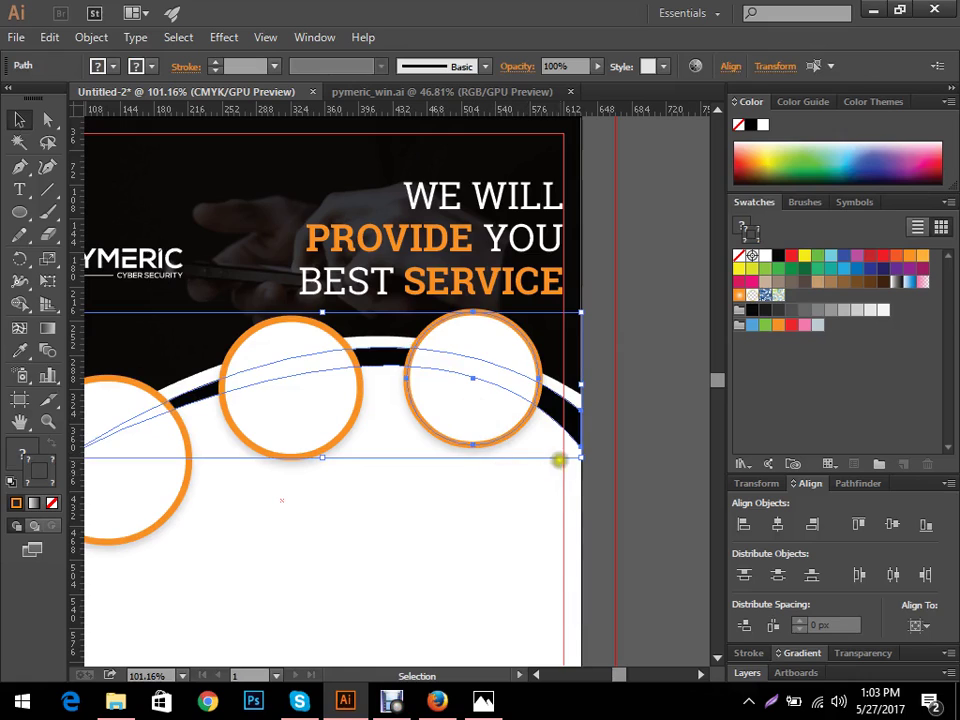
click(539, 461)
click(563, 429)
key(a)
click(597, 466)
key(v)
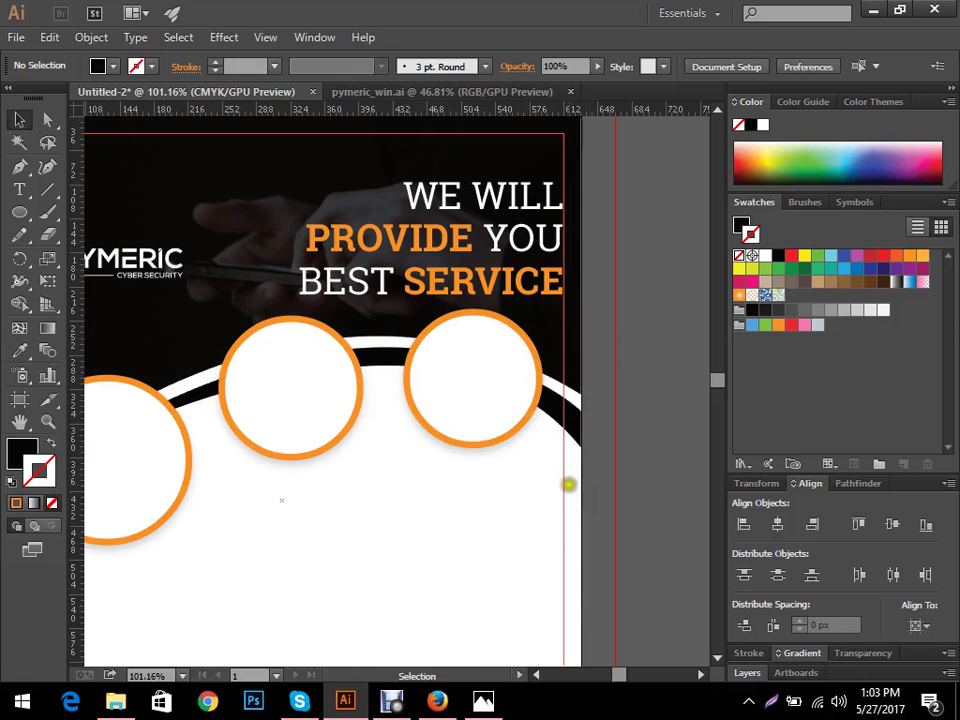
- Scale the rightmost circle down slightly from its lower-right corner and deselect it
click(476, 402)
drag(539, 444, 530, 432)
click(512, 493)
scroll(351, 508, down, 2)
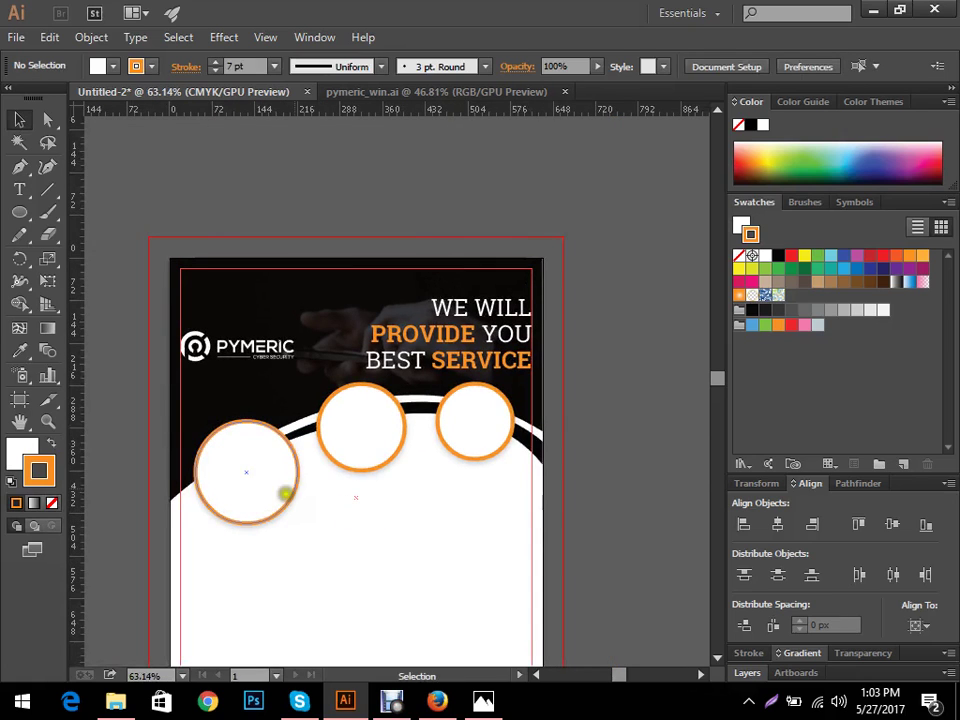
scroll(554, 438, up, 3)
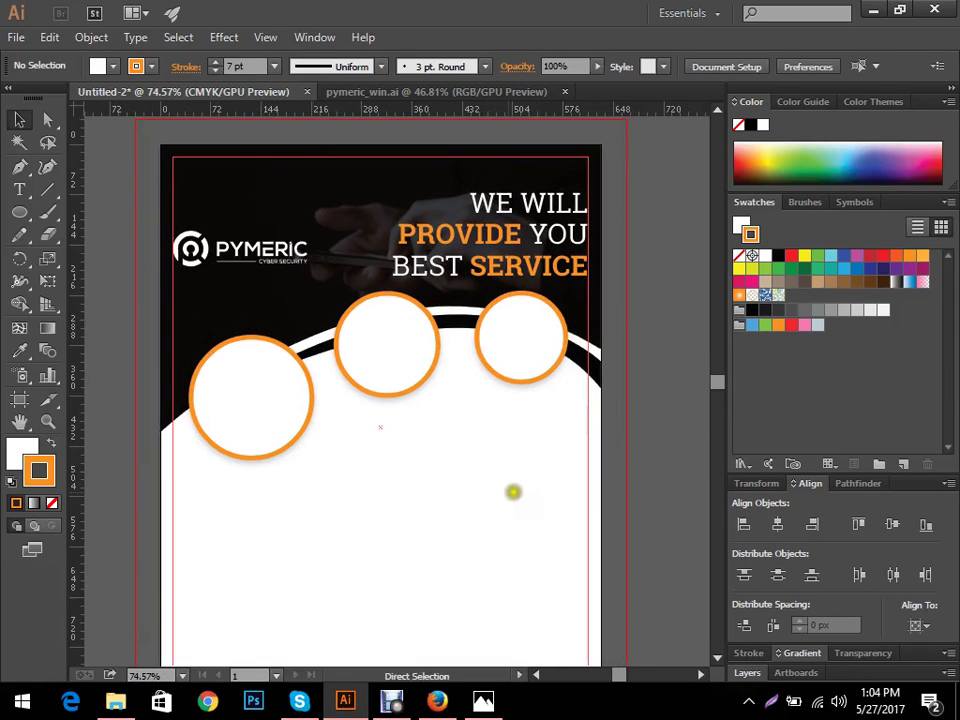
scroll(461, 523, down, 2)
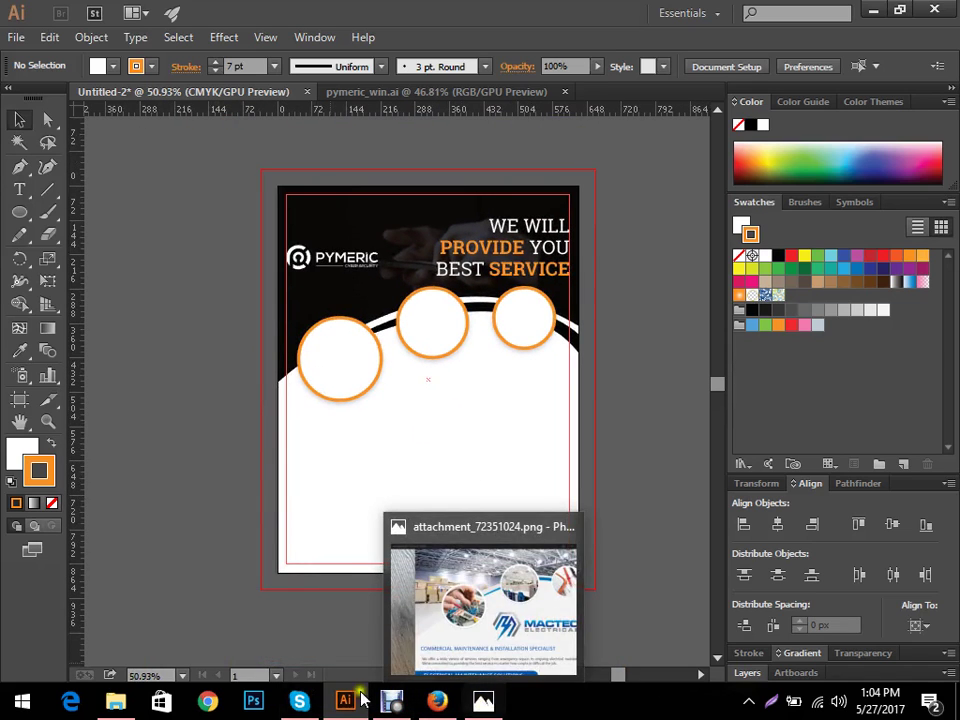
- Switch to File Explorer and open the image folder inside the banner folder on New Volume (F:)
click(115, 704)
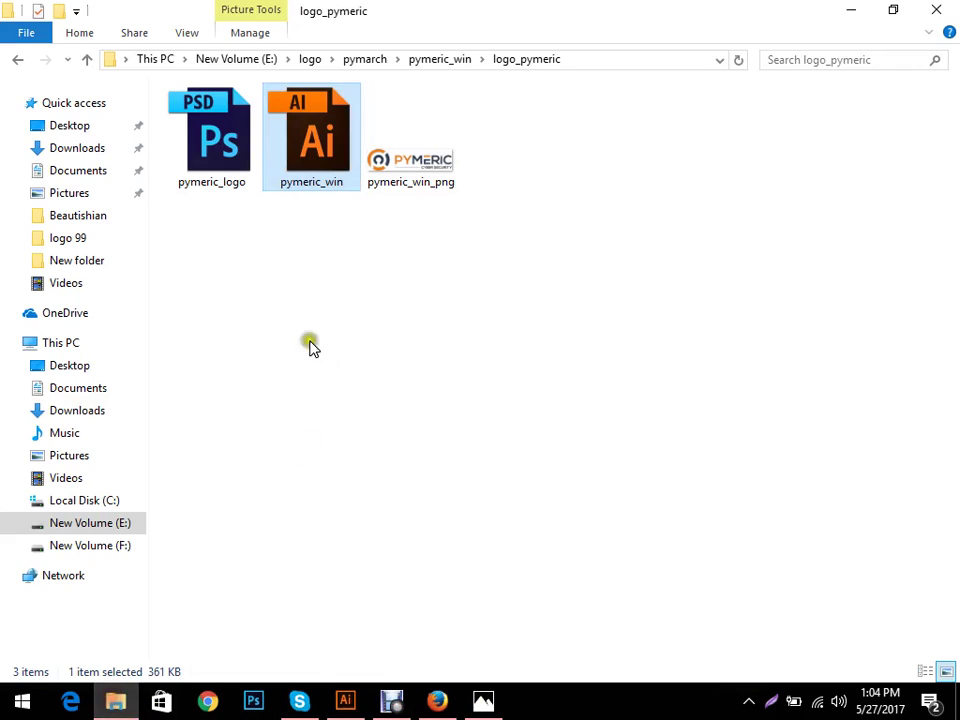
click(99, 560)
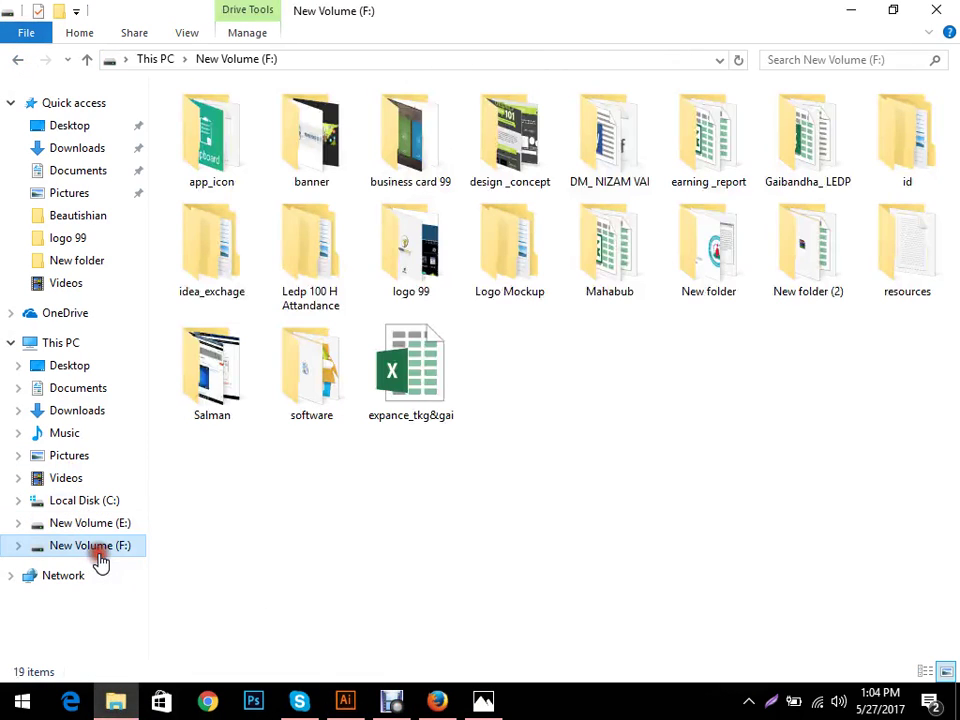
click(322, 150)
double_click(322, 150)
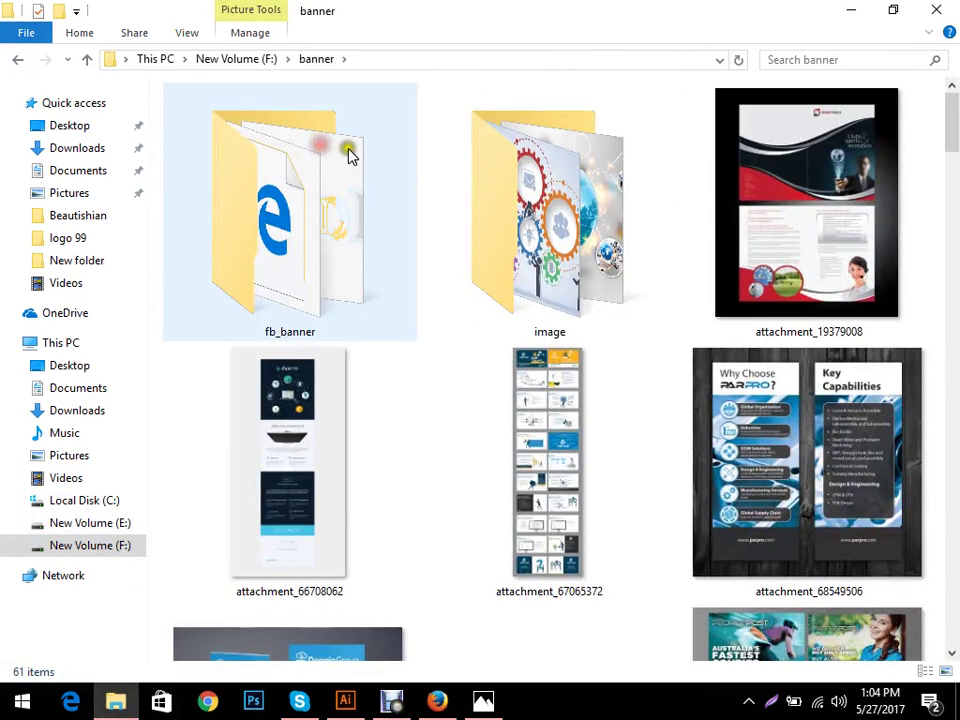
double_click(545, 205)
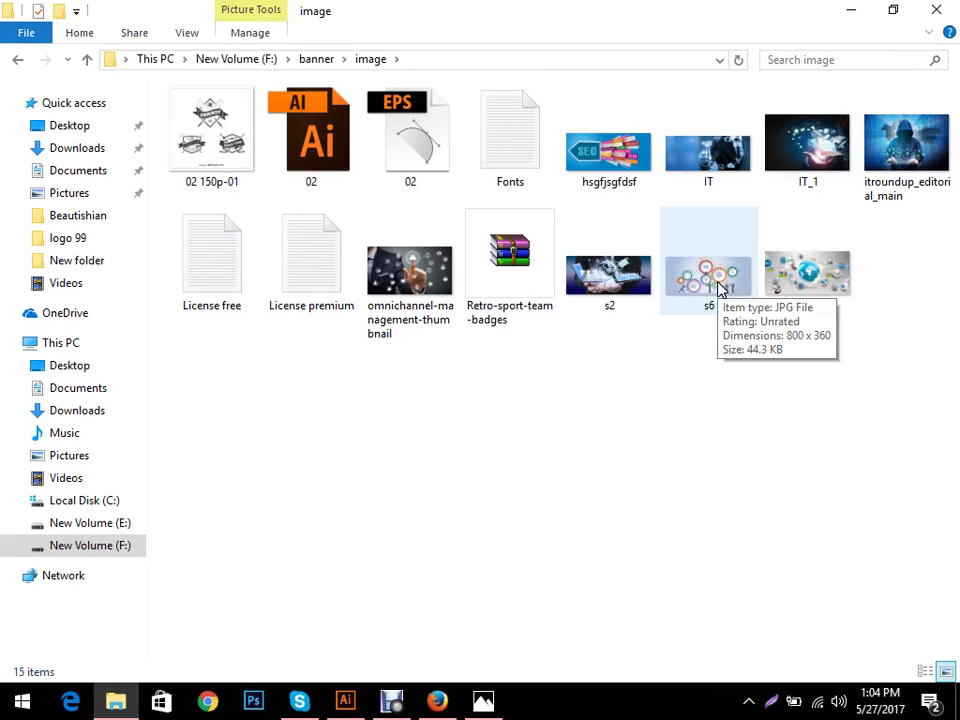
- Place the picture itroundup_editorial_main from the image folder into the Illustrator flyer document
drag(806, 143, 765, 193)
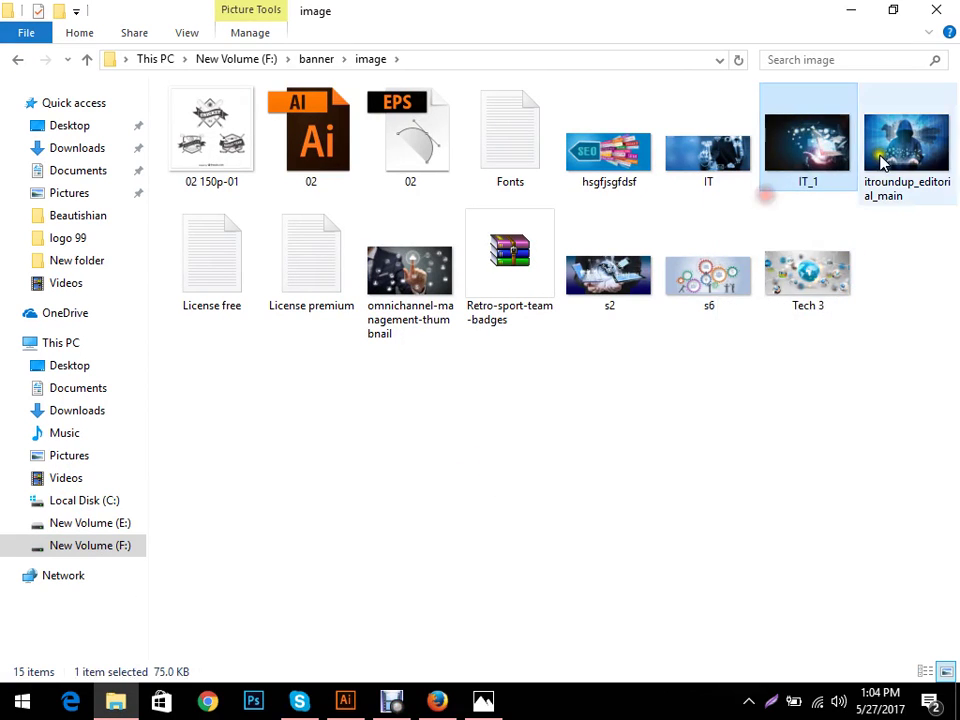
drag(906, 145, 439, 480)
scroll(430, 455, down, 4)
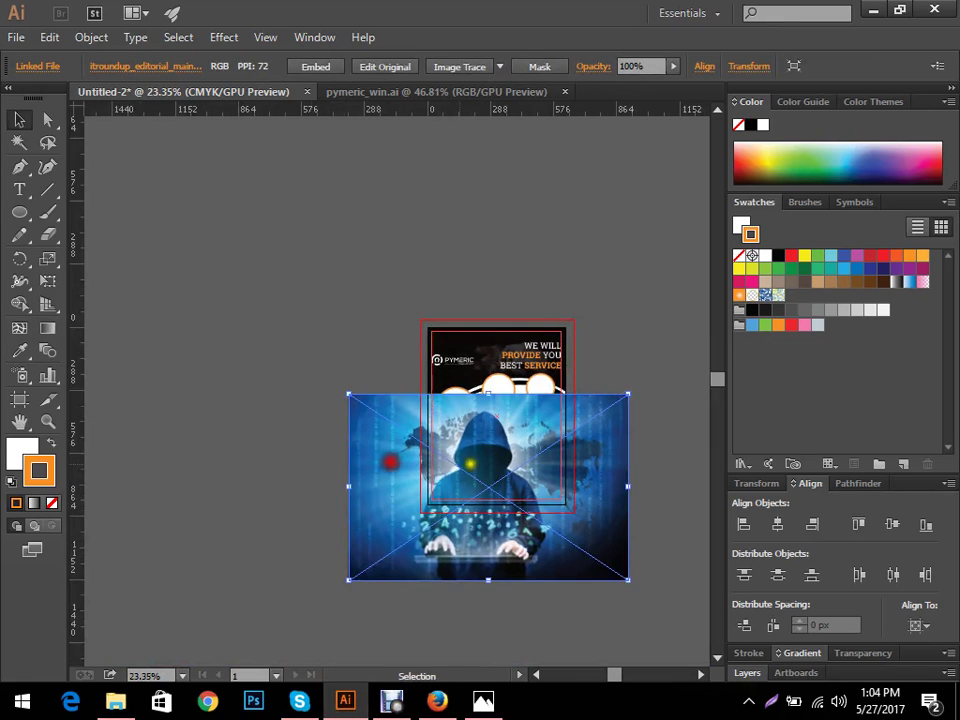
- Scale the placed hooded-figure image down and move it outside the artboard, to the left of the flyer
drag(548, 576, 466, 519)
drag(415, 489, 253, 398)
click(414, 461)
- Draw a new circle from the center of the leftmost round frame, nearly as large as that frame
scroll(414, 461, up, 3)
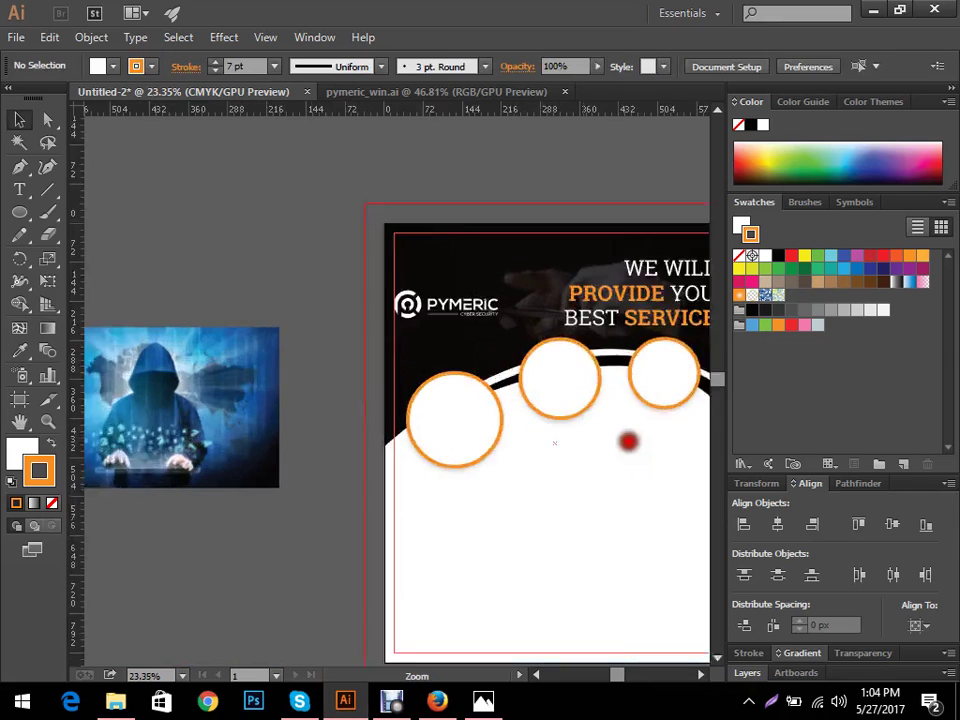
scroll(550, 522, down, 1)
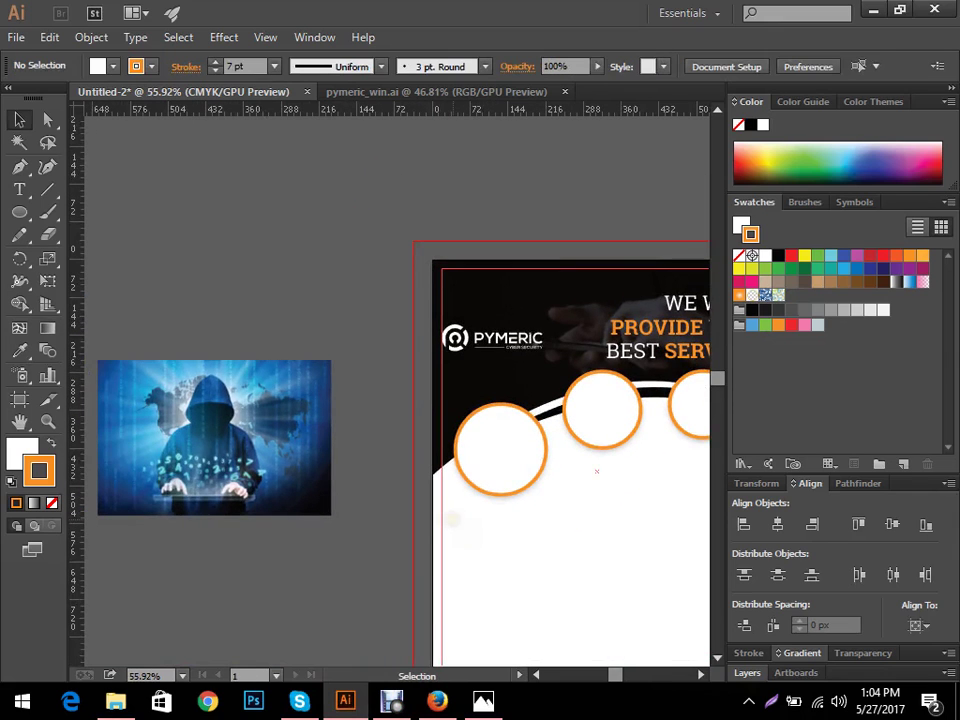
scroll(509, 512, right, 3)
scroll(383, 471, up, 4)
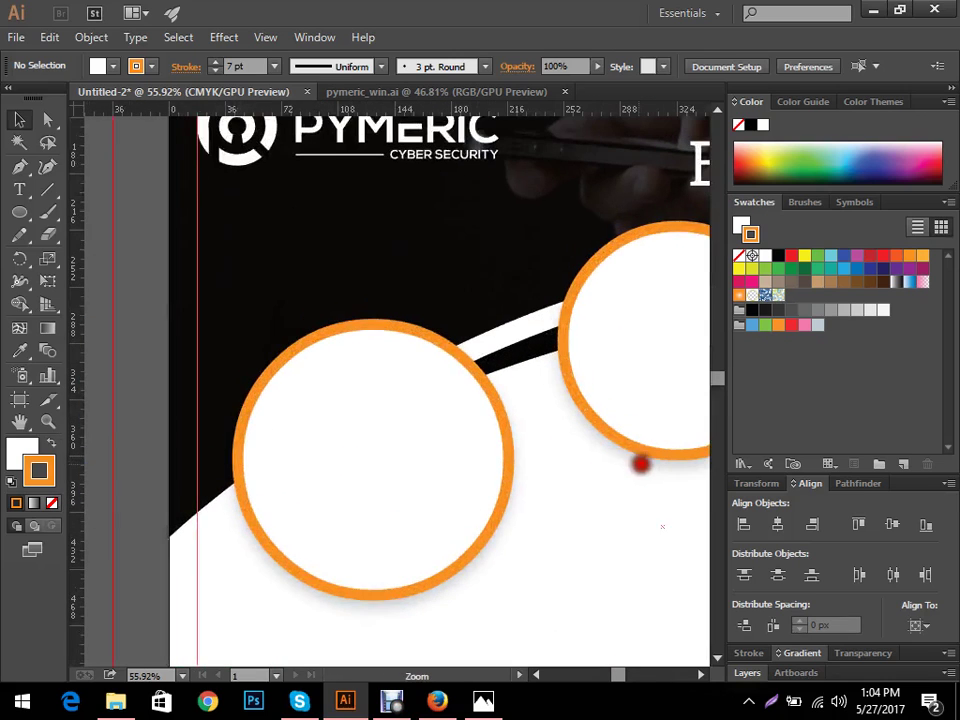
key(l)
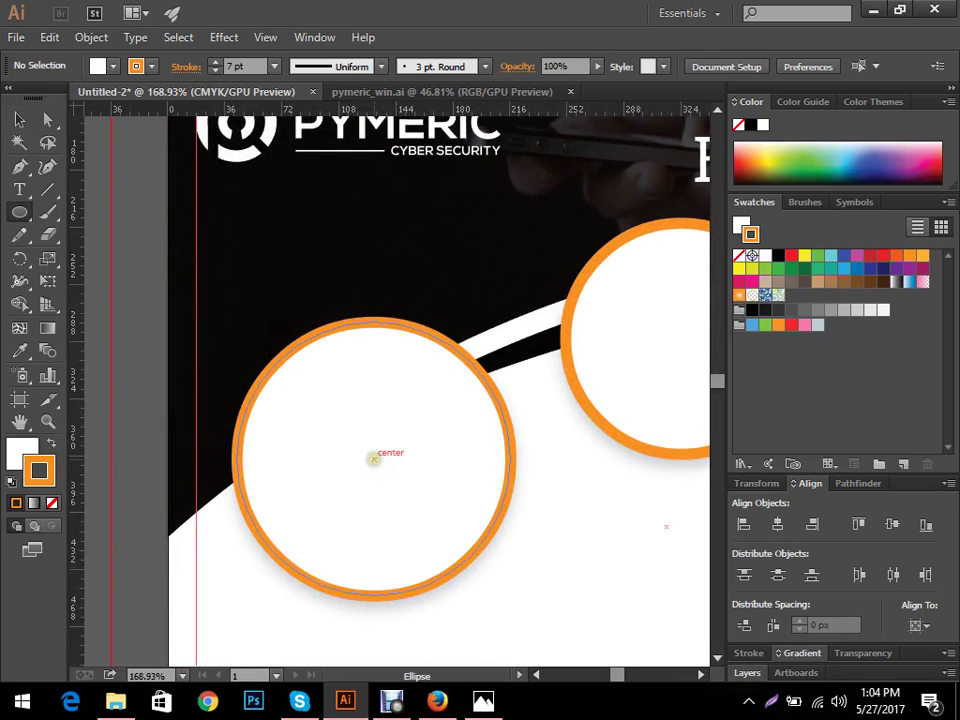
drag(373, 459, 263, 547)
scroll(450, 542, down, 4)
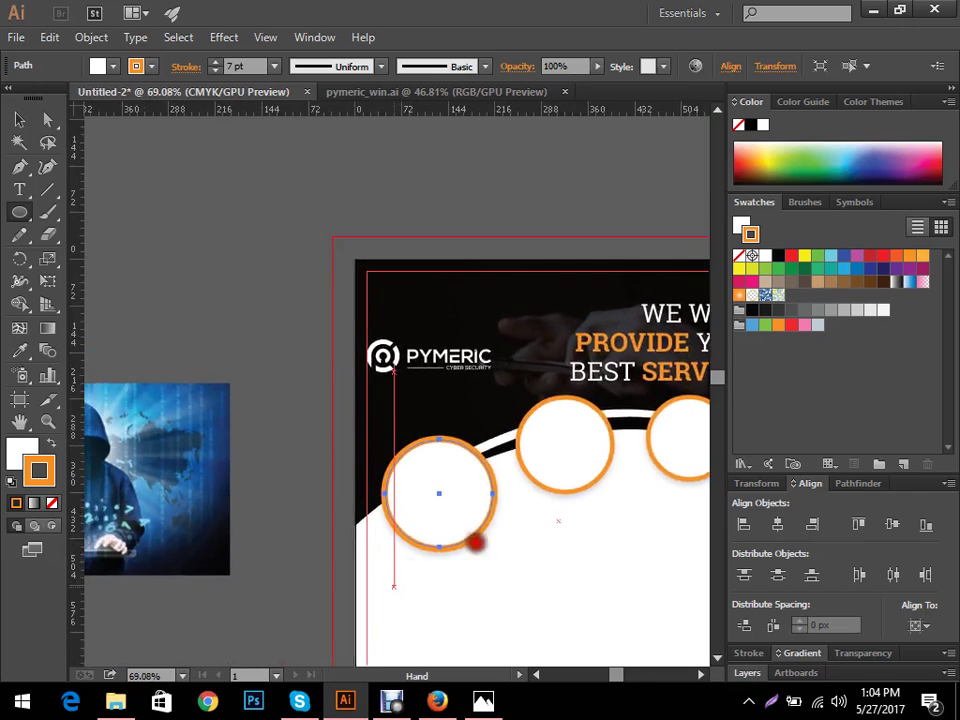
- Move the new circle off the flyer to the empty area below the hooded-figure image and deselect it
key(v)
click(358, 559)
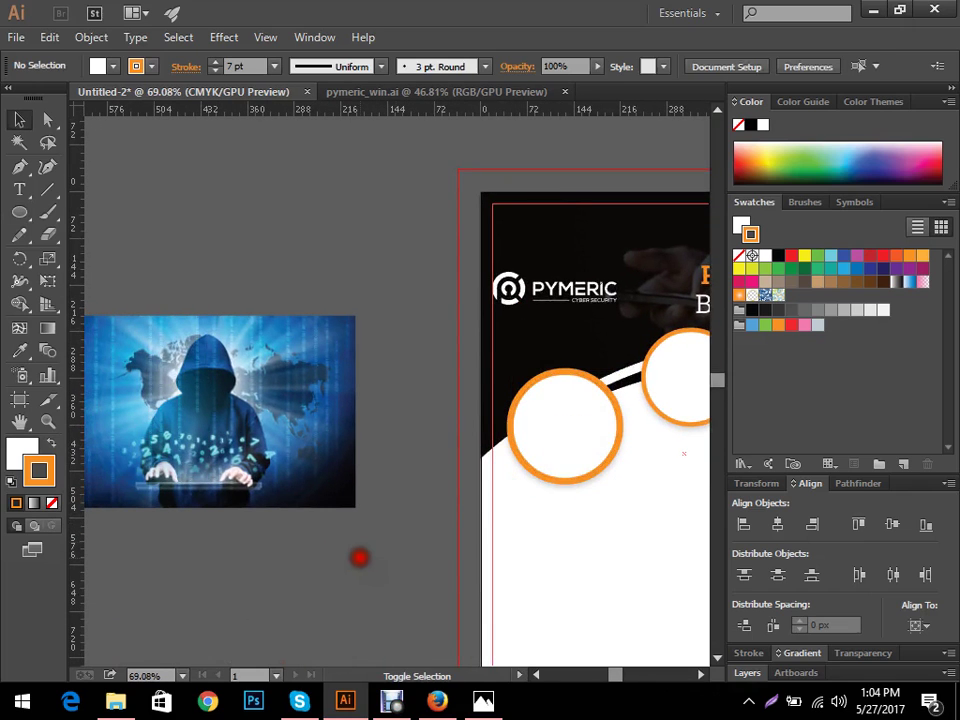
drag(563, 435, 299, 601)
click(396, 500)
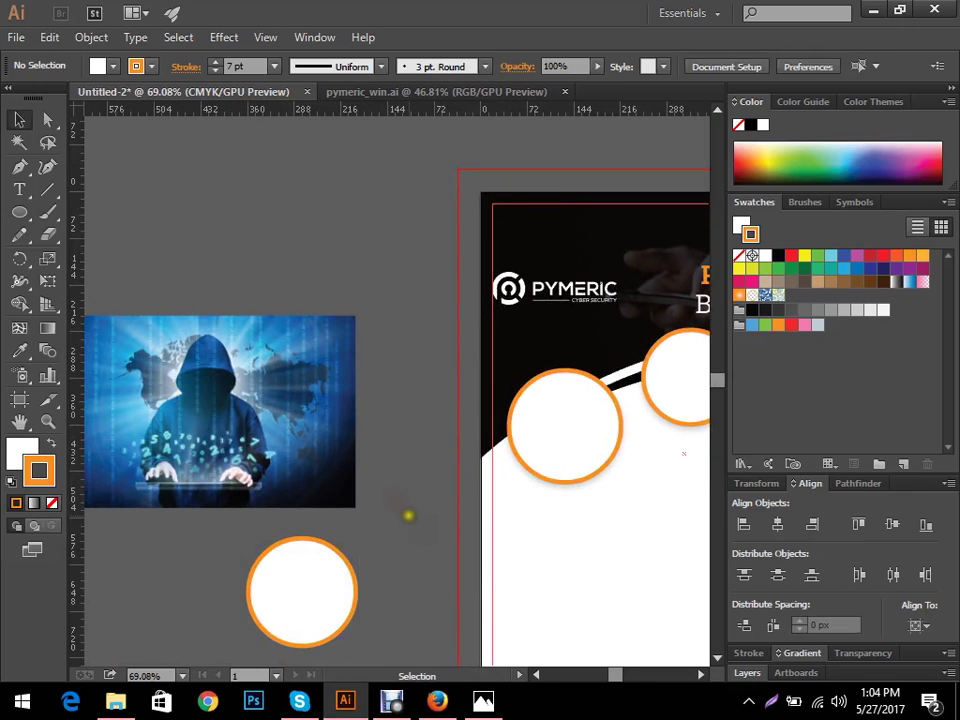
drag(403, 530, 449, 458)
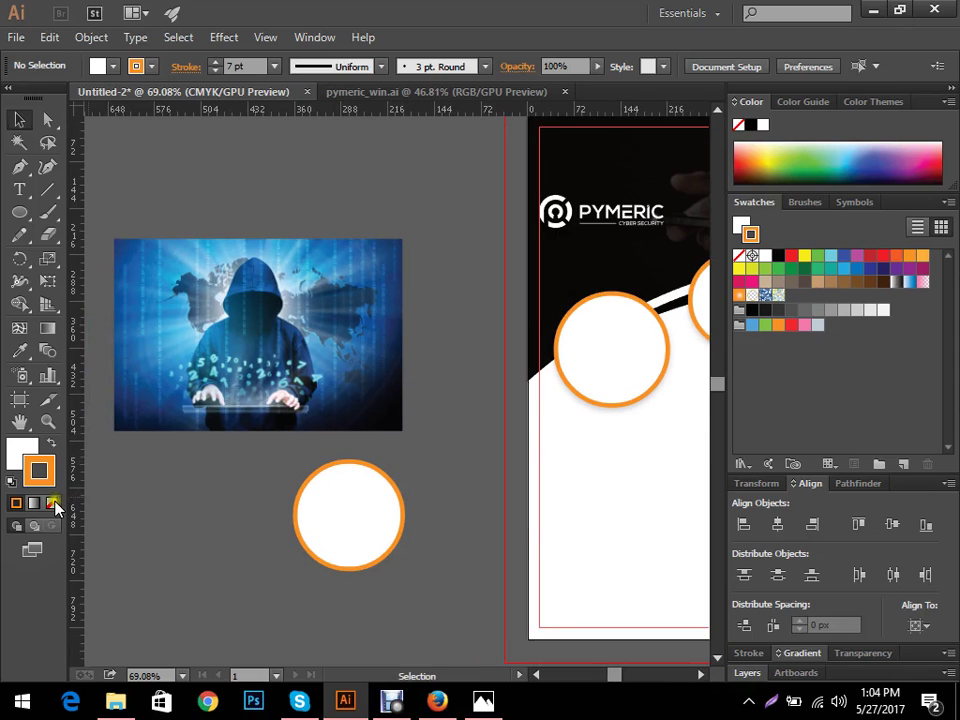
- Remove the stroke from the loose circle and position it over the hooded figure in the image
click(386, 478)
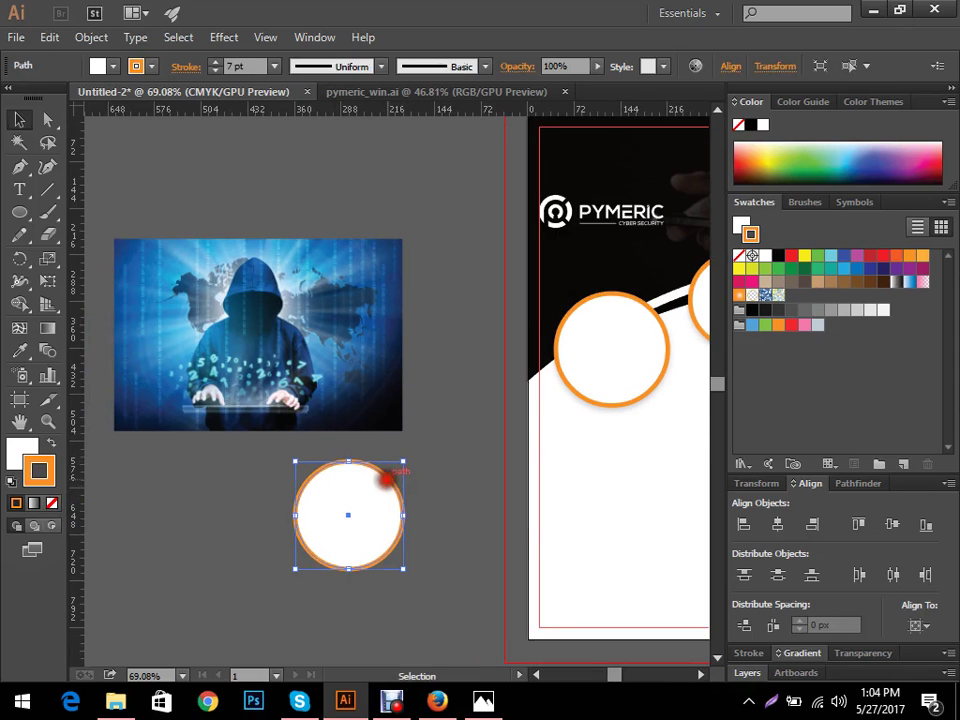
click(52, 502)
click(431, 444)
drag(431, 444, 474, 476)
drag(392, 553, 290, 358)
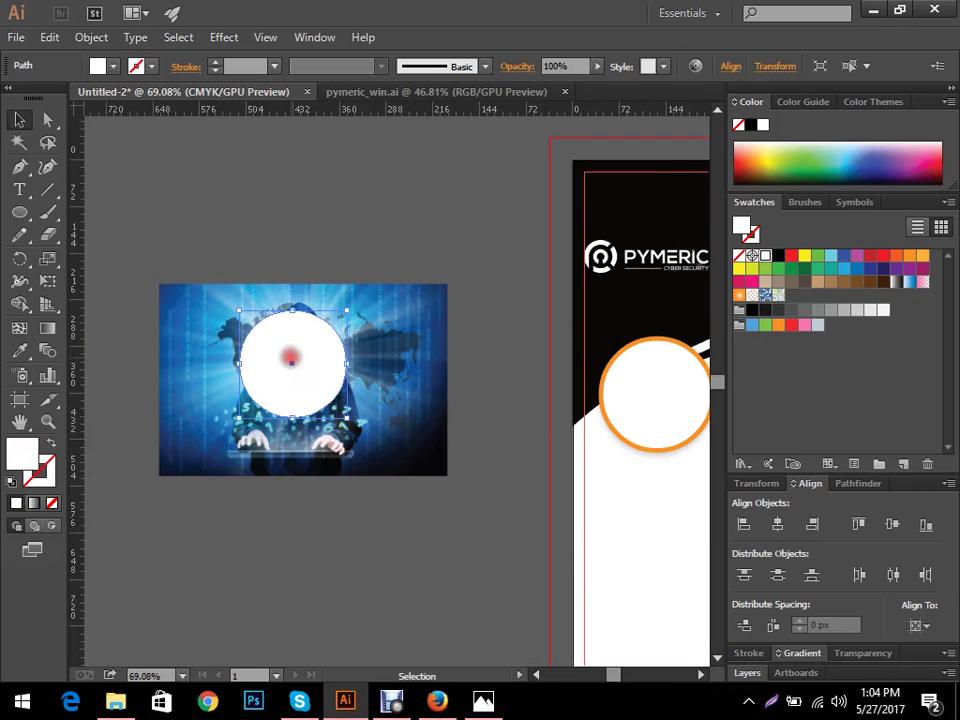
- Scale the hooded-figure image down around the white circle so that the circle covers most of the figure, and deselect it
click(314, 527)
click(272, 336)
click(324, 538)
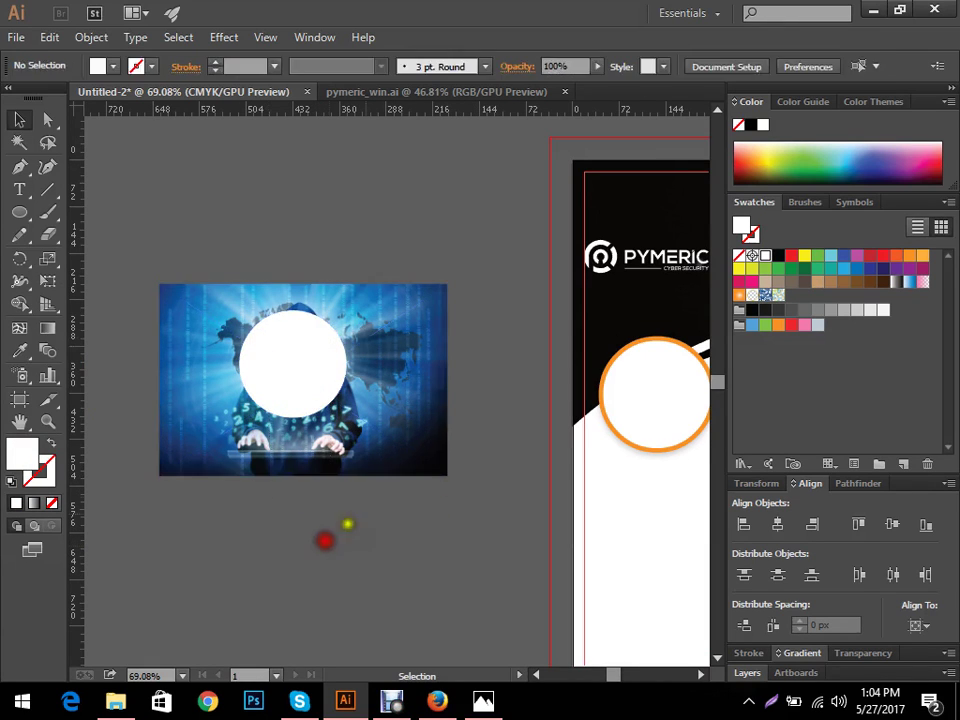
click(440, 433)
drag(448, 477, 379, 397)
click(426, 480)
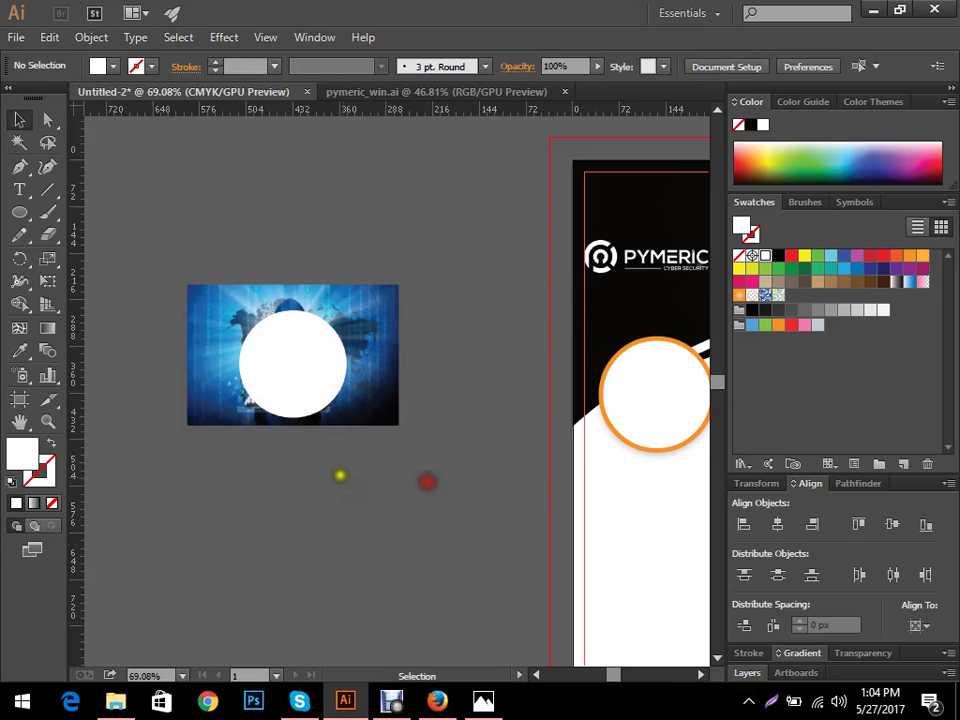
- Make a clipping mask from the white circle over the hooded-figure image
click(275, 327)
right_click(311, 349)
click(321, 454)
click(384, 510)
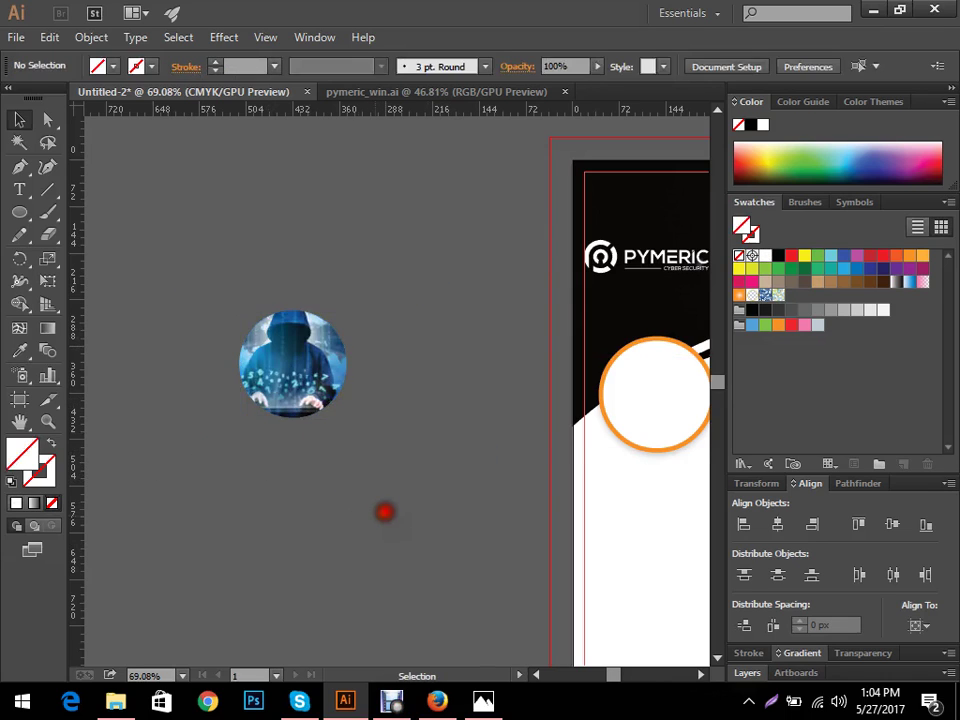
- Move the round hooded-figure picture into the leftmost orange frame and shrink it slightly, leaving a thin white ring inside the frame
ctrl+alt+click(400, 512)
drag(205, 394, 443, 412)
click(300, 476)
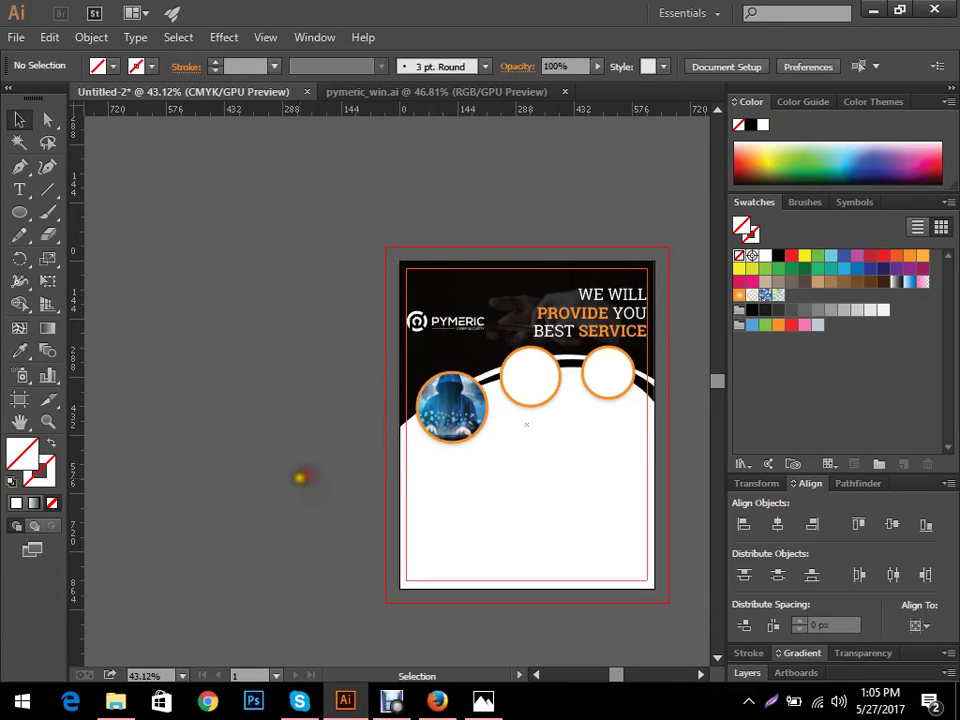
drag(367, 472, 260, 465)
scroll(260, 465, up, 5)
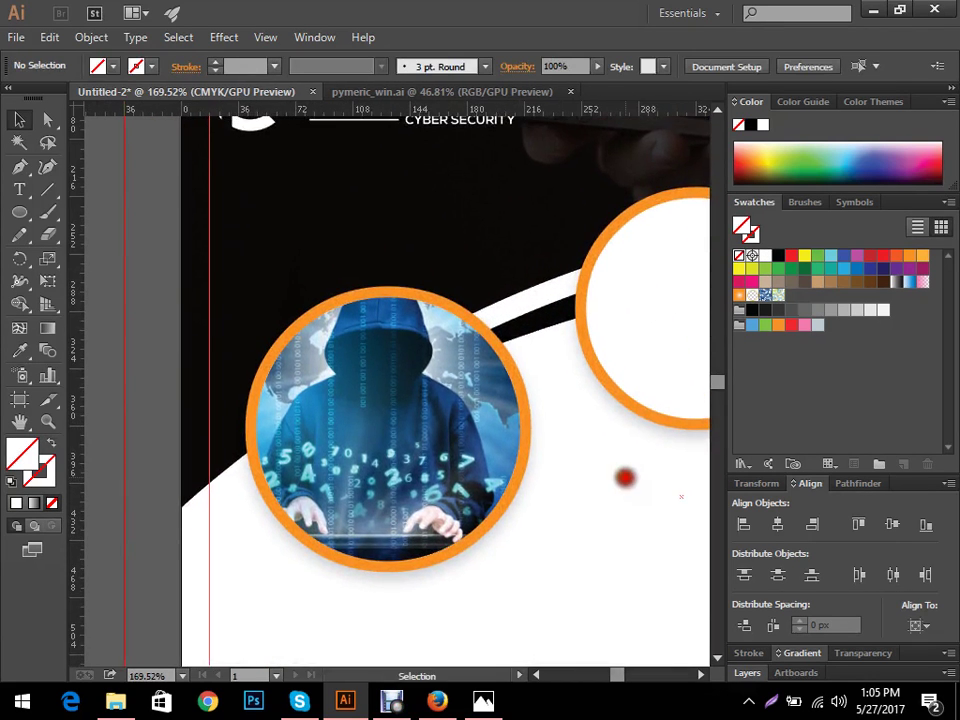
scroll(601, 514, up, 1)
click(300, 449)
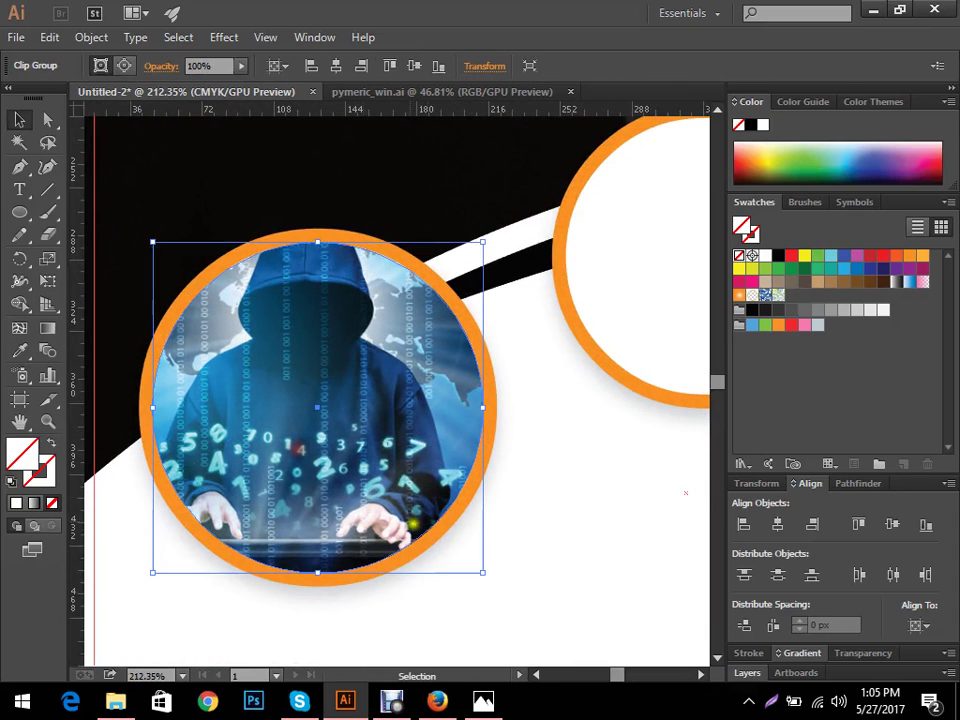
drag(482, 573, 478, 565)
click(566, 559)
scroll(343, 461, down, 5)
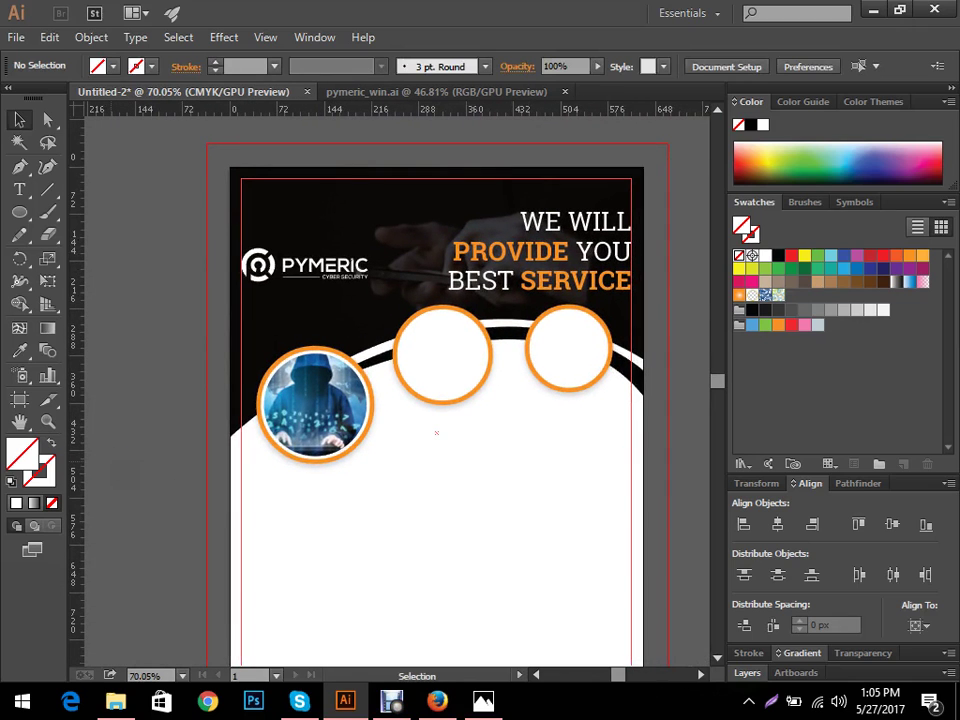
- Place a copy of the round picture in the middle orange frame and scale it down to leave a thin white ring
drag(436, 452, 495, 499)
drag(241, 466, 436, 394)
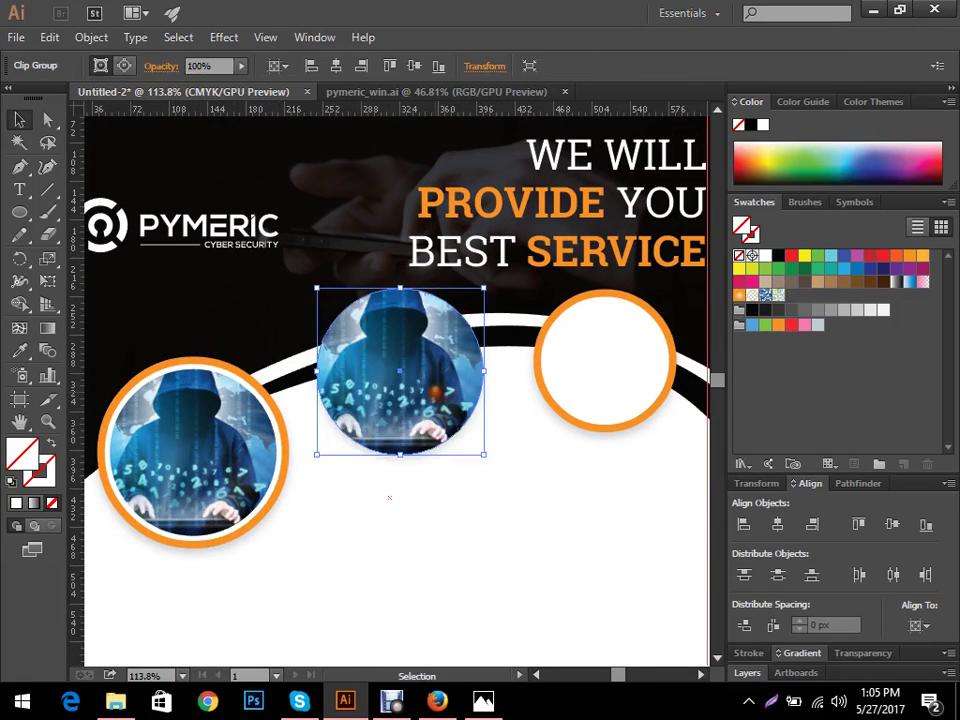
scroll(400, 338, up, 2)
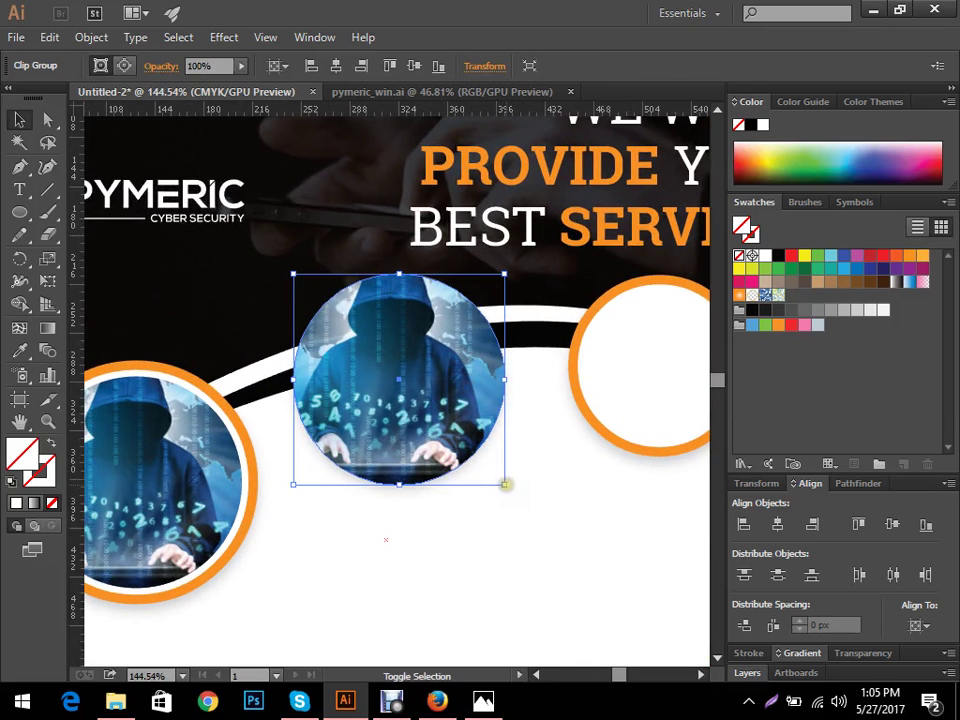
drag(505, 484, 489, 467)
drag(576, 544, 413, 544)
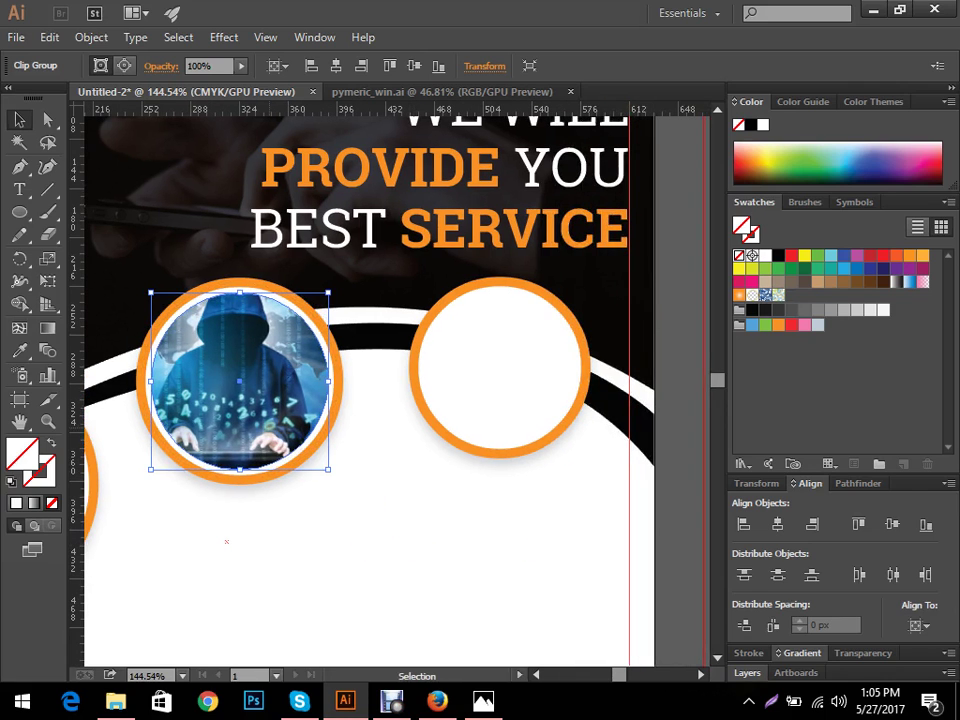
- Copy the middle round picture into the rightmost orange frame and shrink it to leave a thin white ring
drag(266, 427, 524, 412)
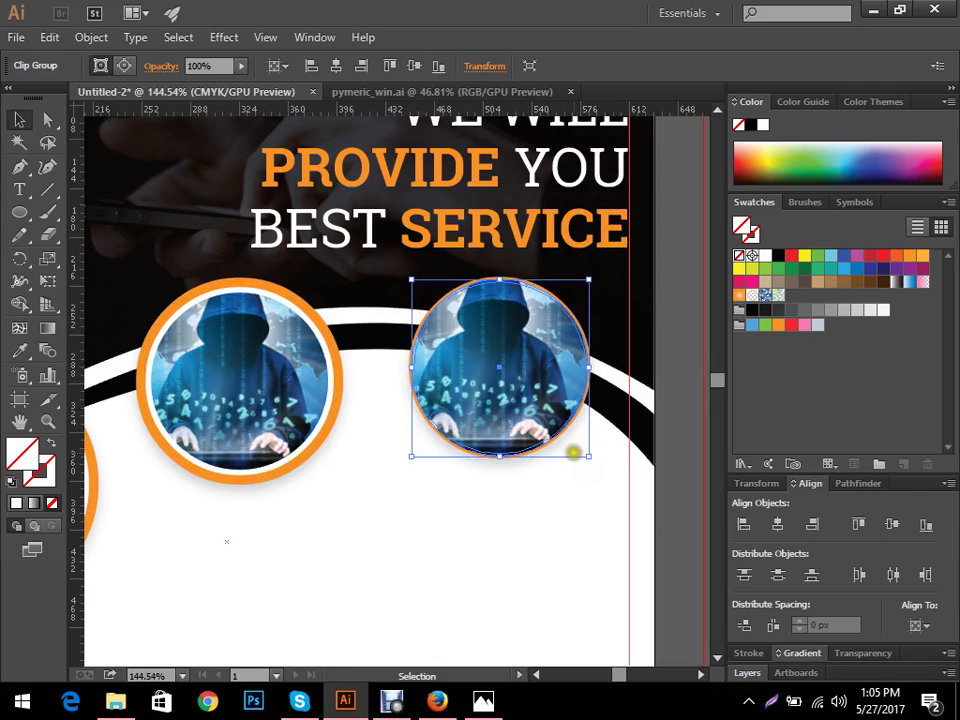
drag(588, 456, 576, 443)
click(510, 508)
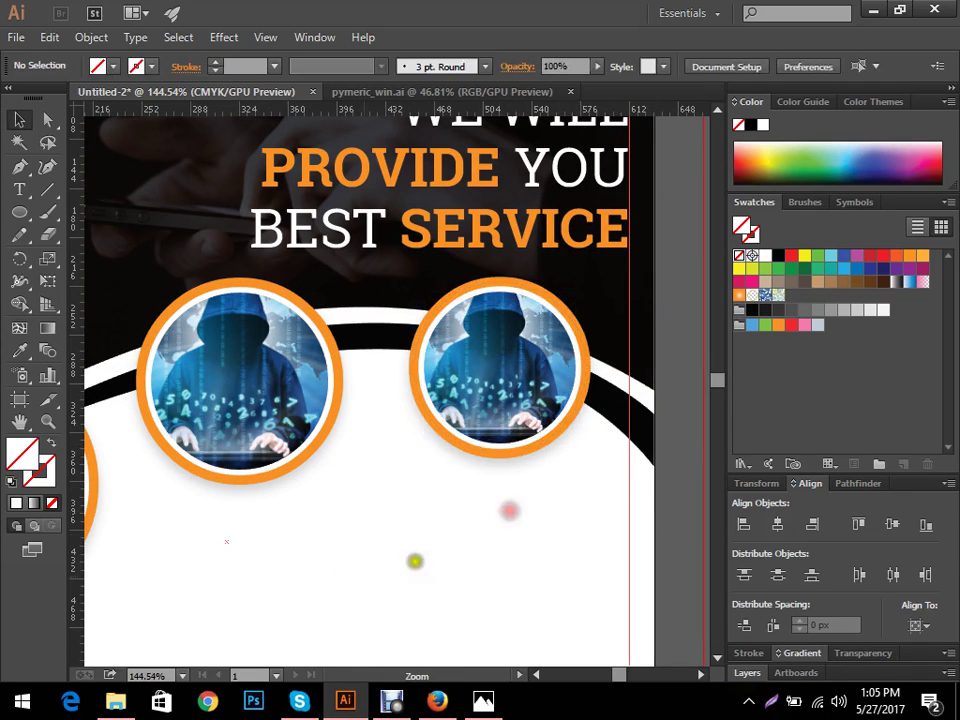
- Review the whole flyer with its round pictures, and check the layout below the pictures in the reference flyer in Photos
scroll(484, 494, down, 5)
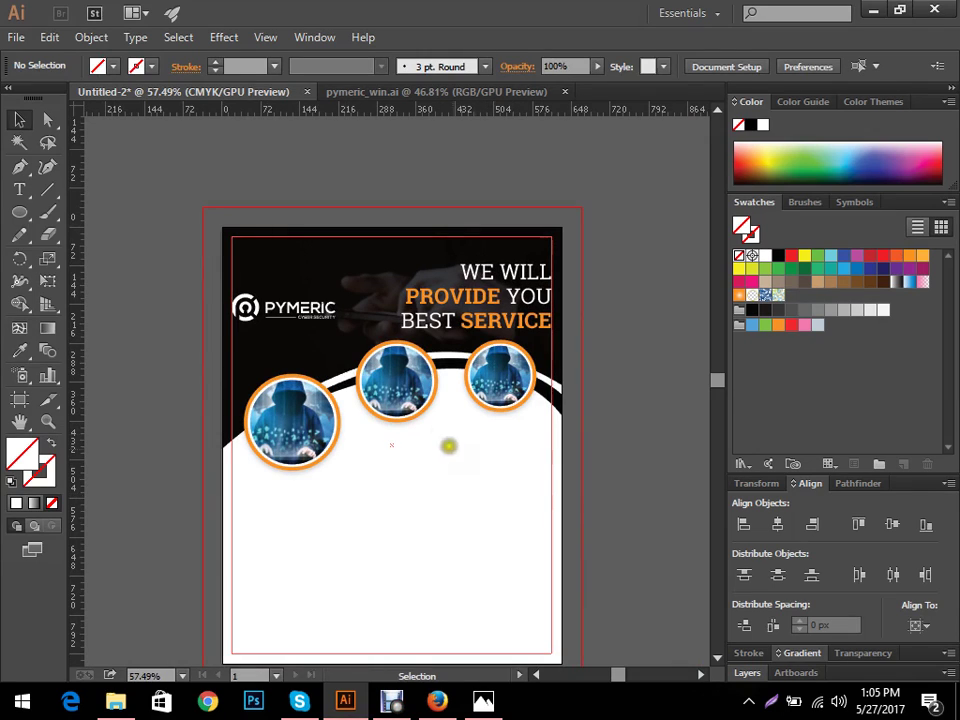
scroll(396, 493, down, 3)
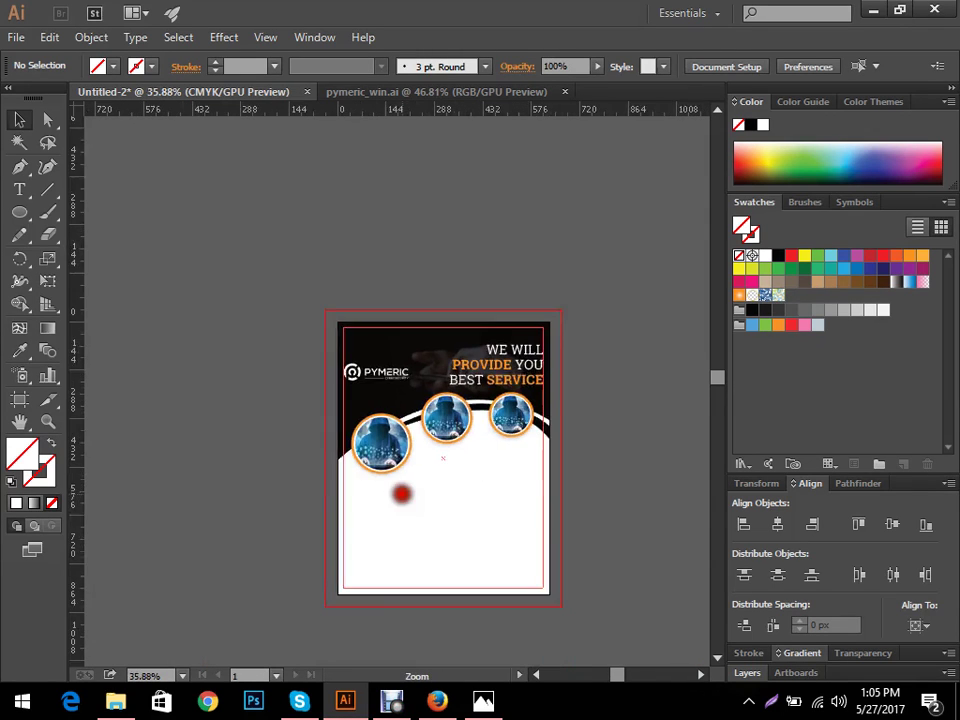
scroll(435, 411, up, 3)
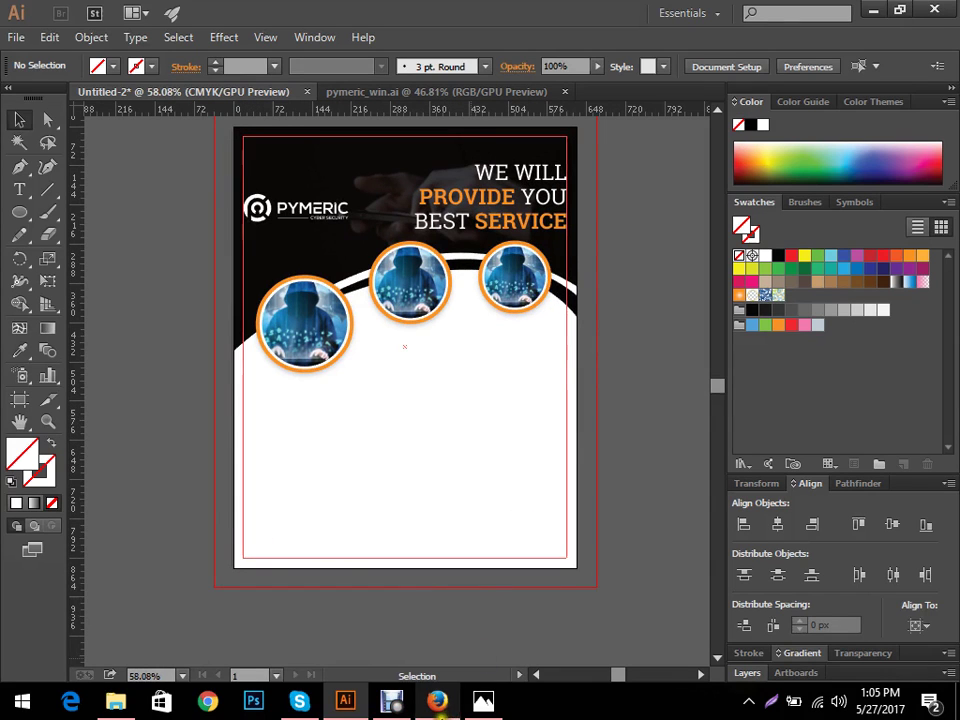
click(488, 700)
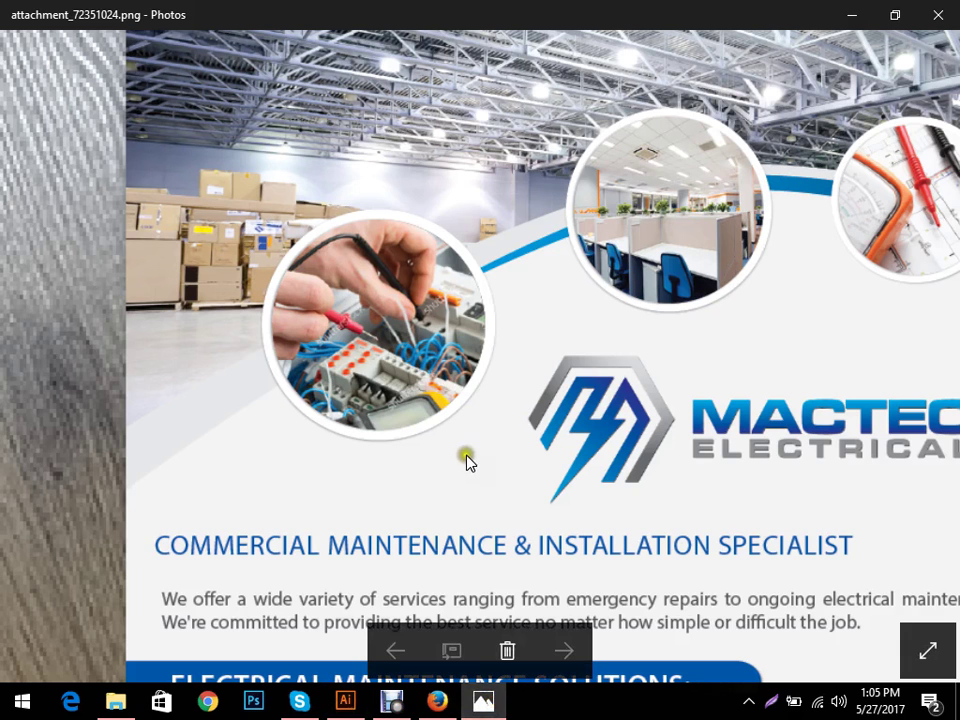
scroll(614, 428, down, 2)
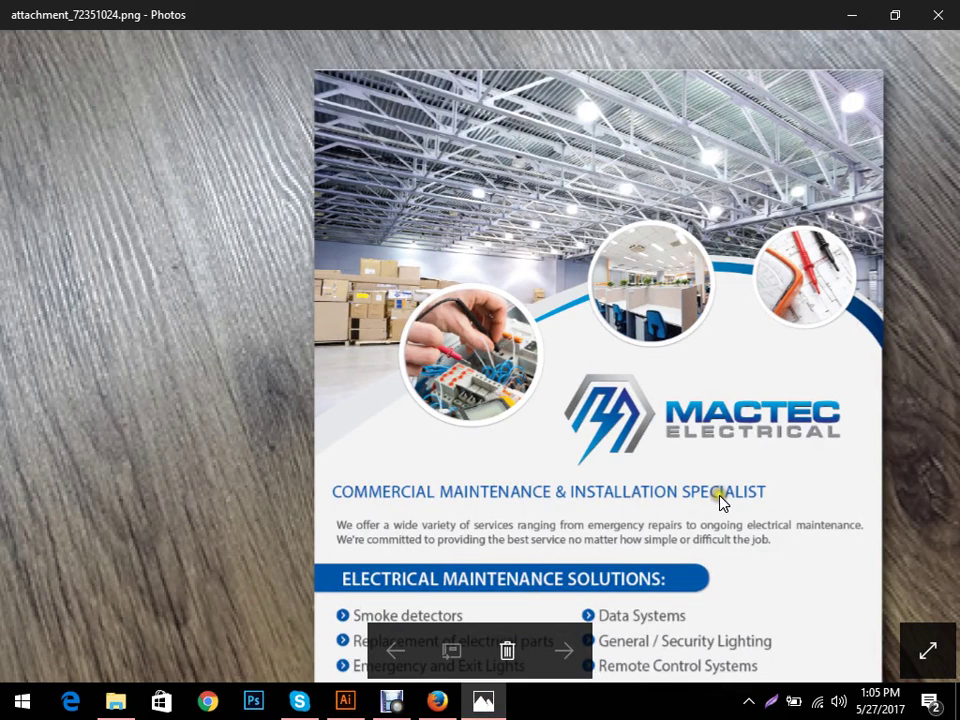
click(345, 700)
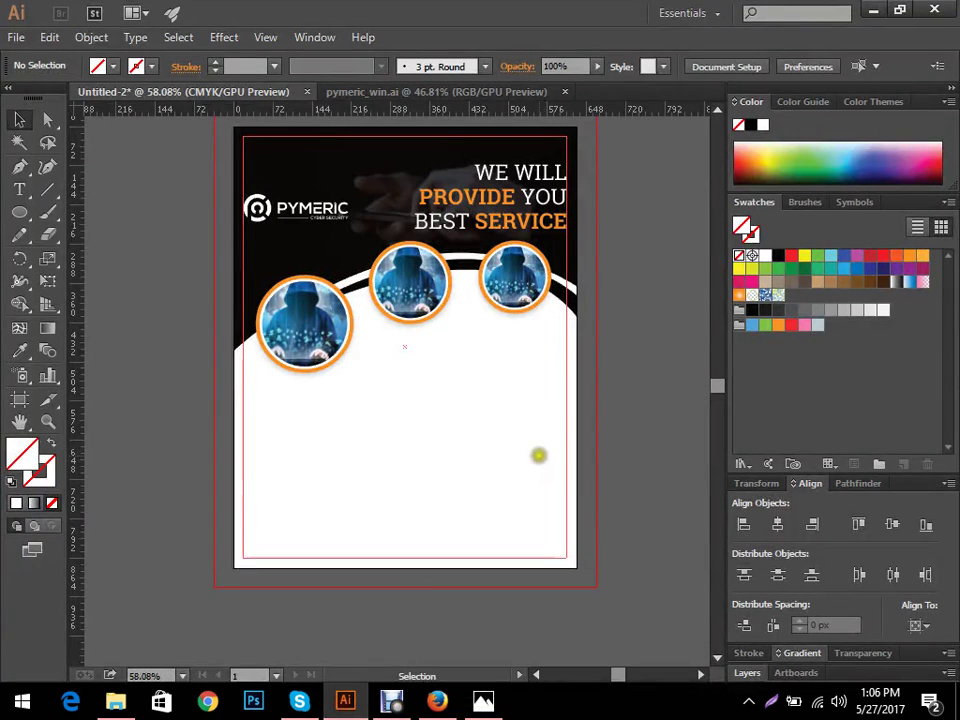
- Add the text line "We are online freelancer expart" below the leftmost round picture
click(539, 455)
drag(311, 414, 326, 390)
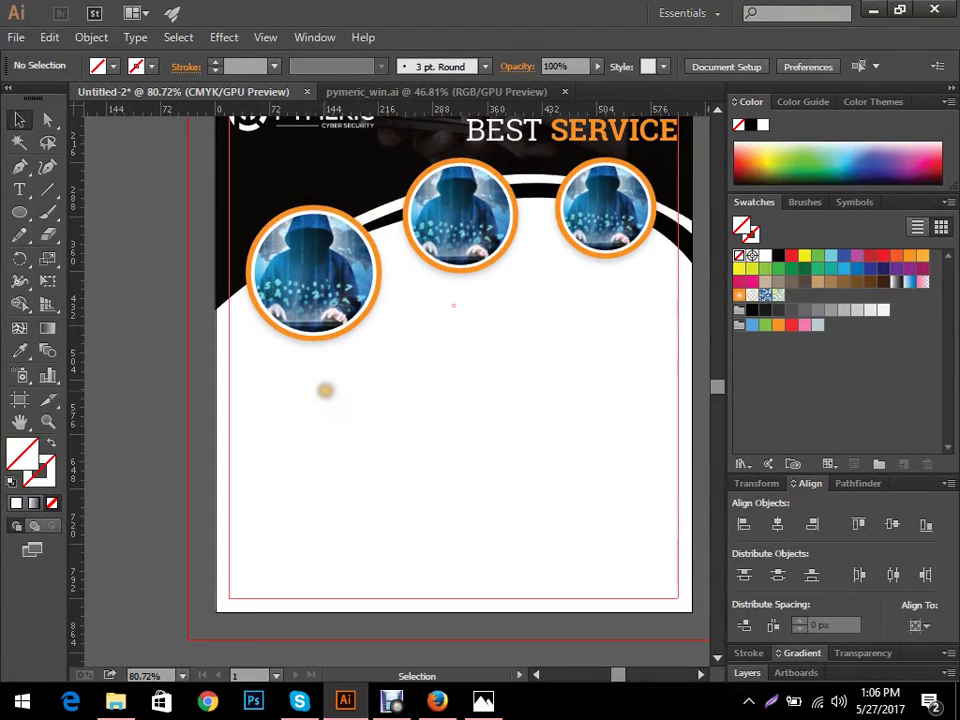
key(t)
click(256, 383)
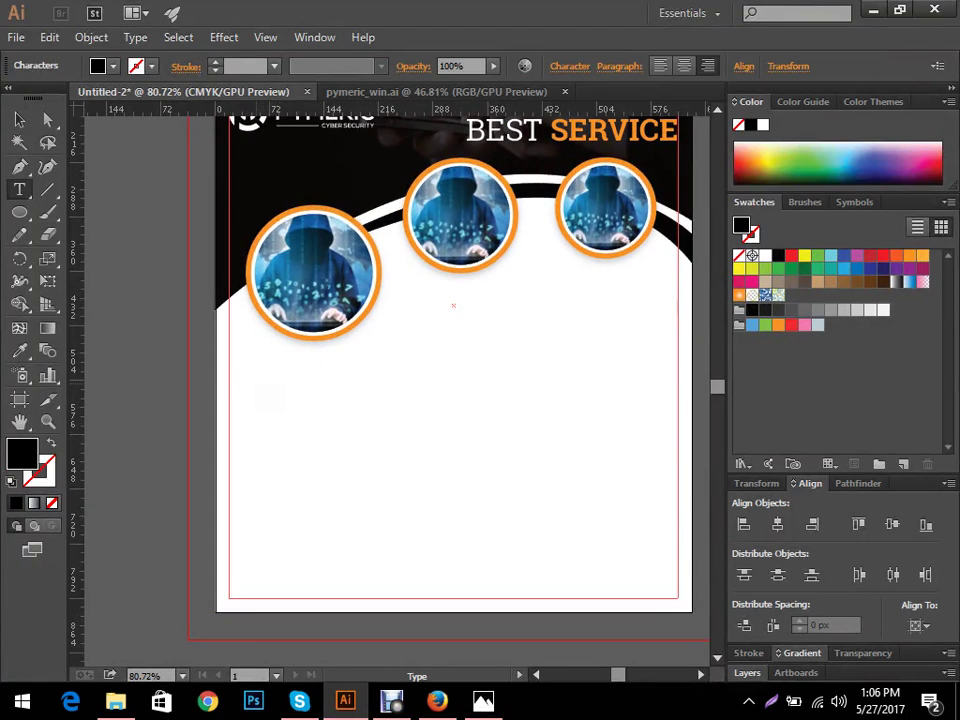
text(We are)
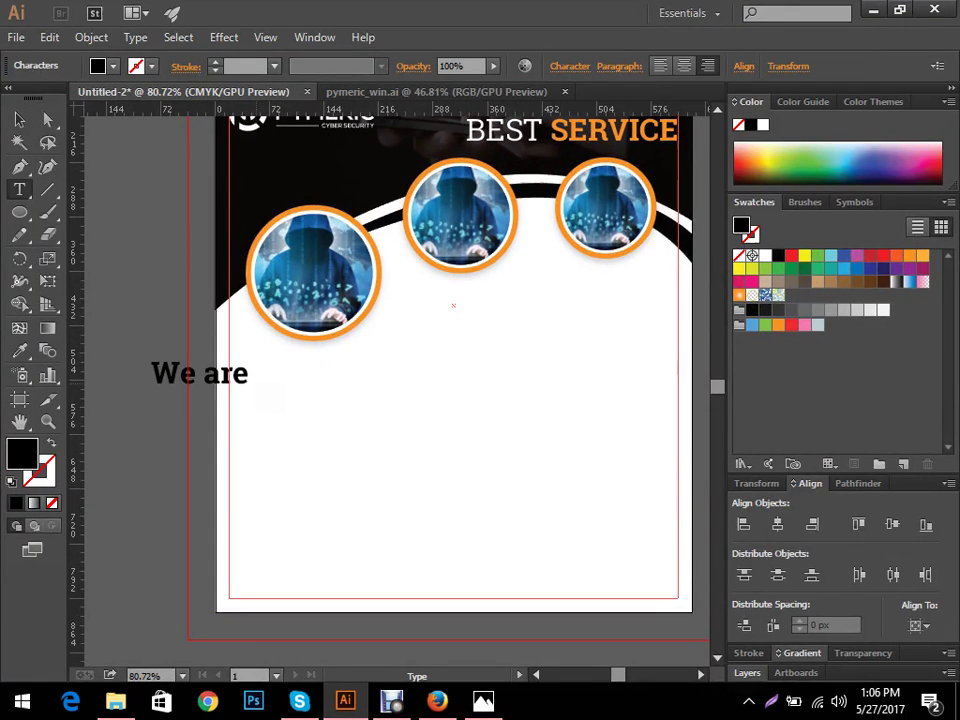
text( online)
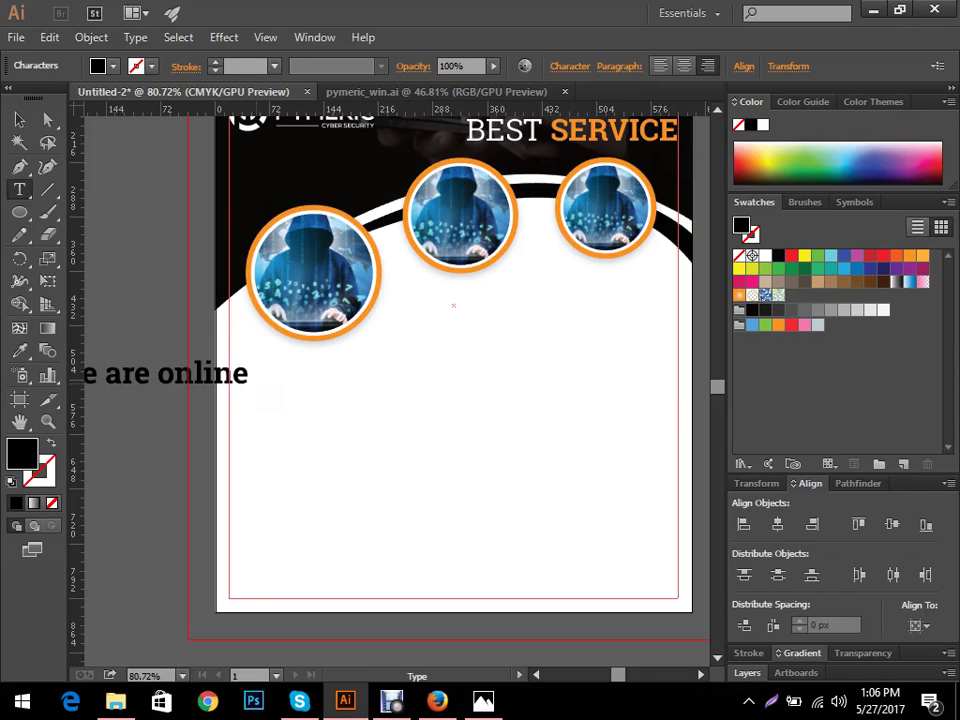
text( s)
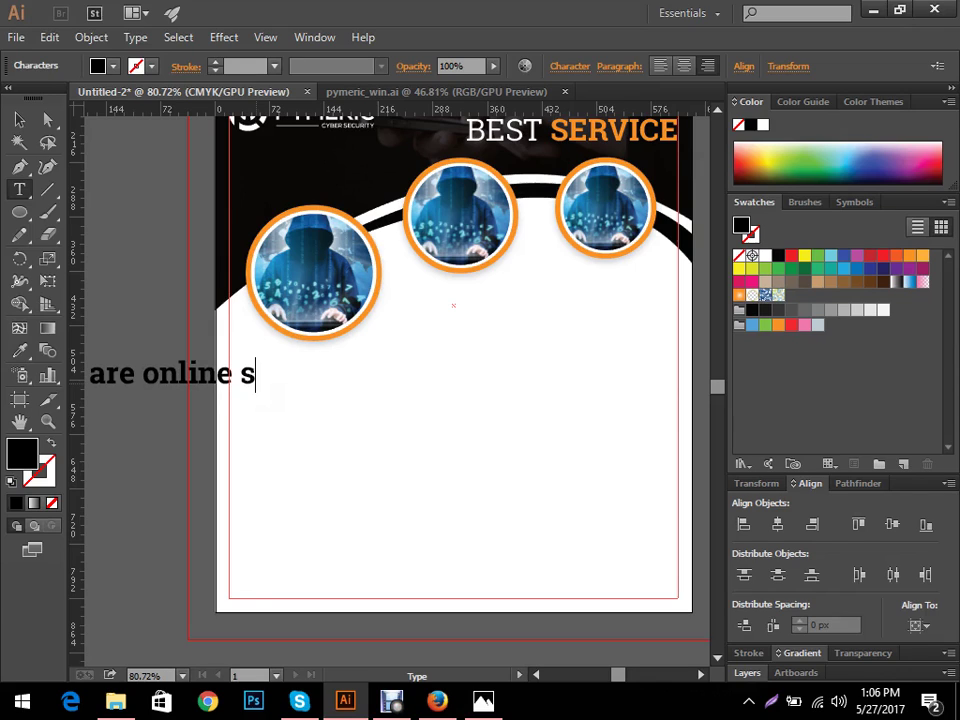
key(BackSpace)
text(fre)
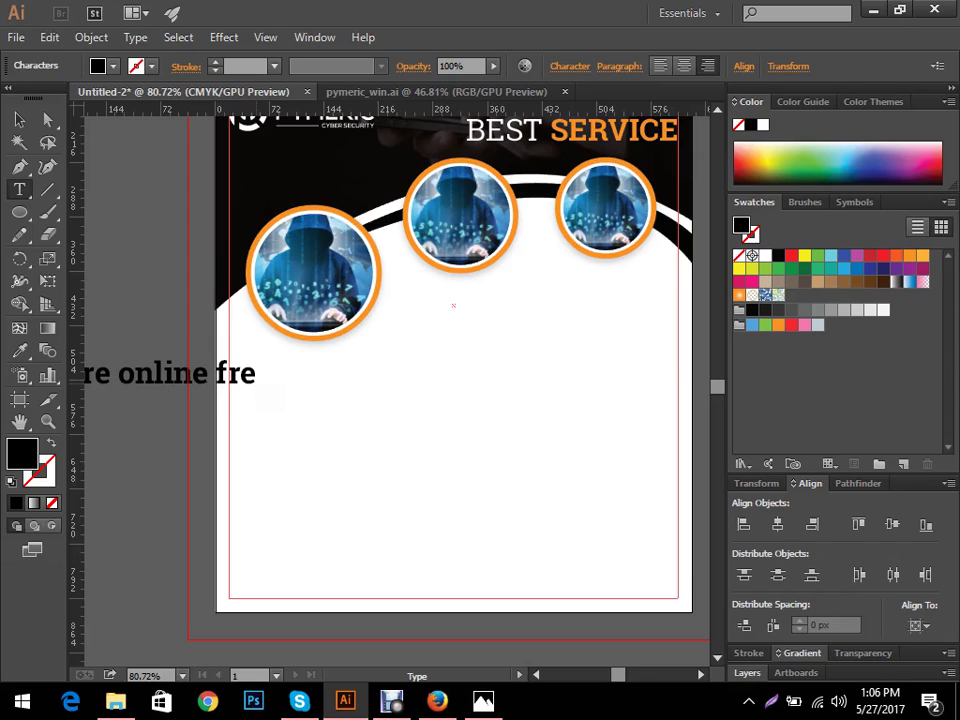
text(elancer)
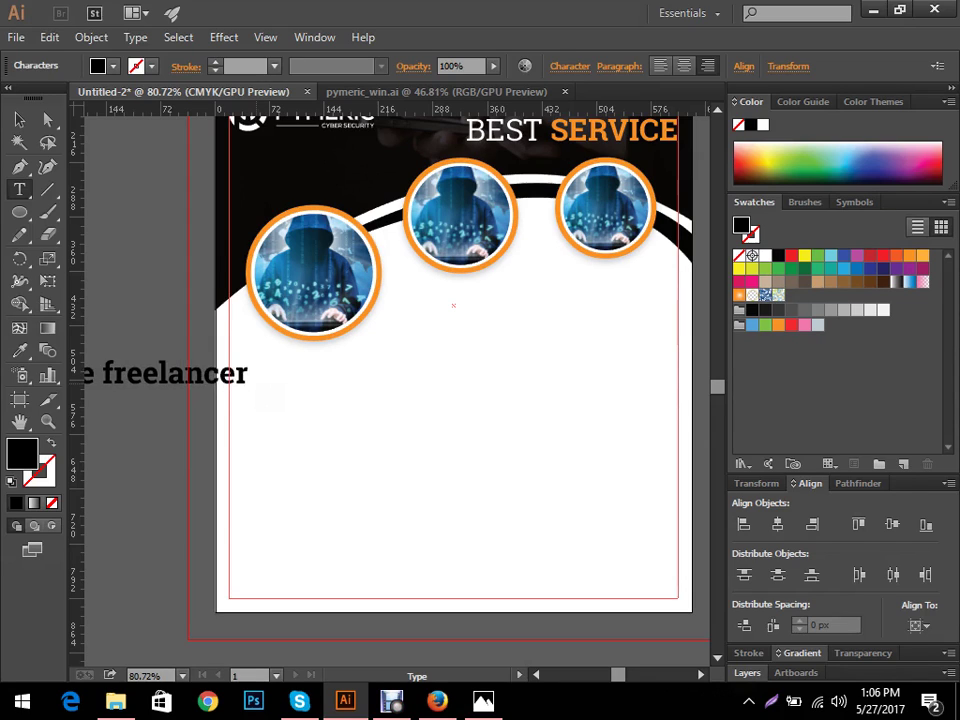
text( expart)
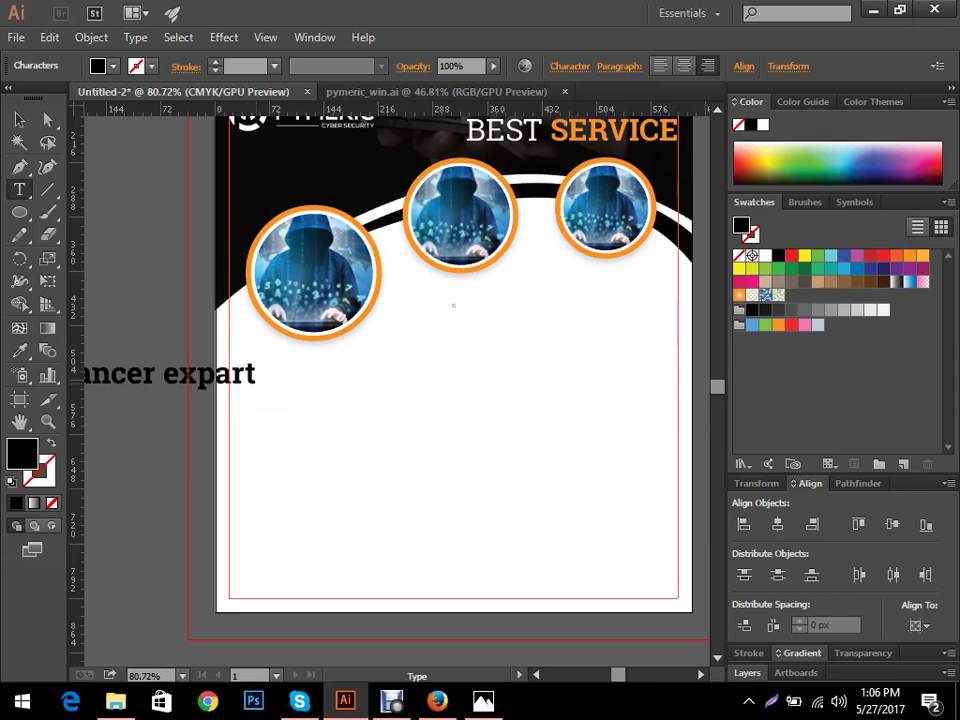
- Move the "We are online freelancer expart" line into the white area below the round pictures, ending at the right margin guide
click(18, 119)
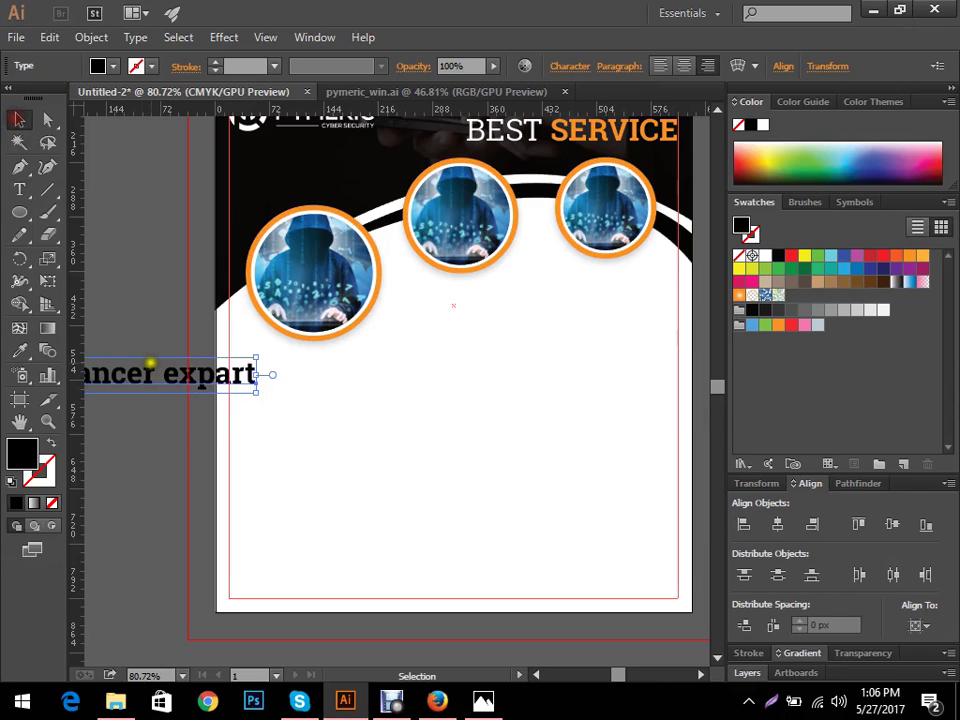
drag(150, 362, 600, 399)
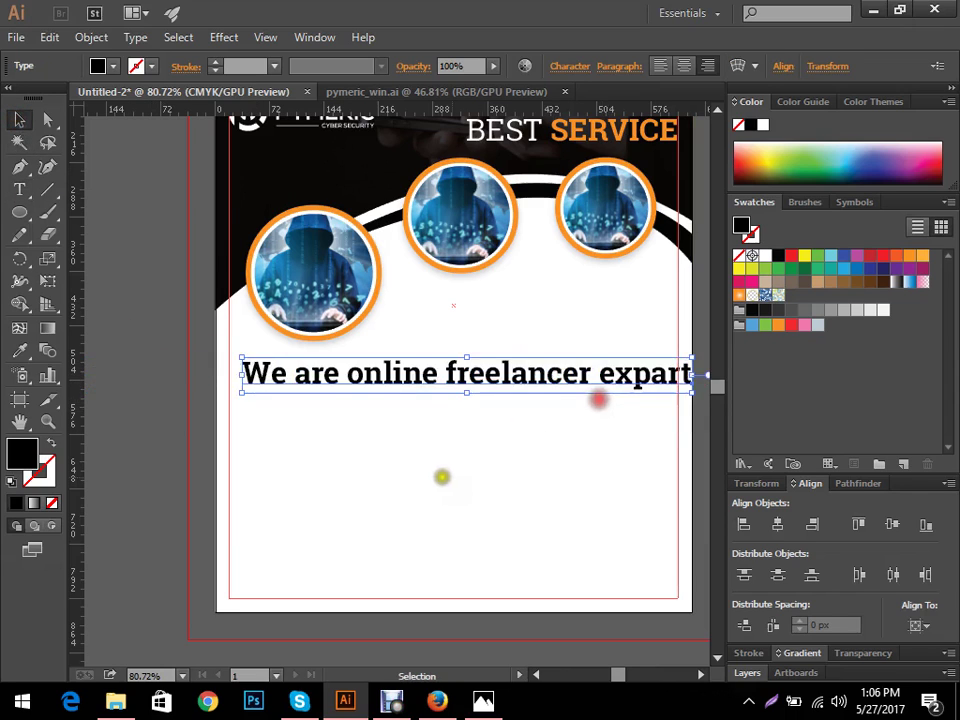
click(438, 476)
scroll(464, 508, down, 3)
scroll(464, 508, up, 2)
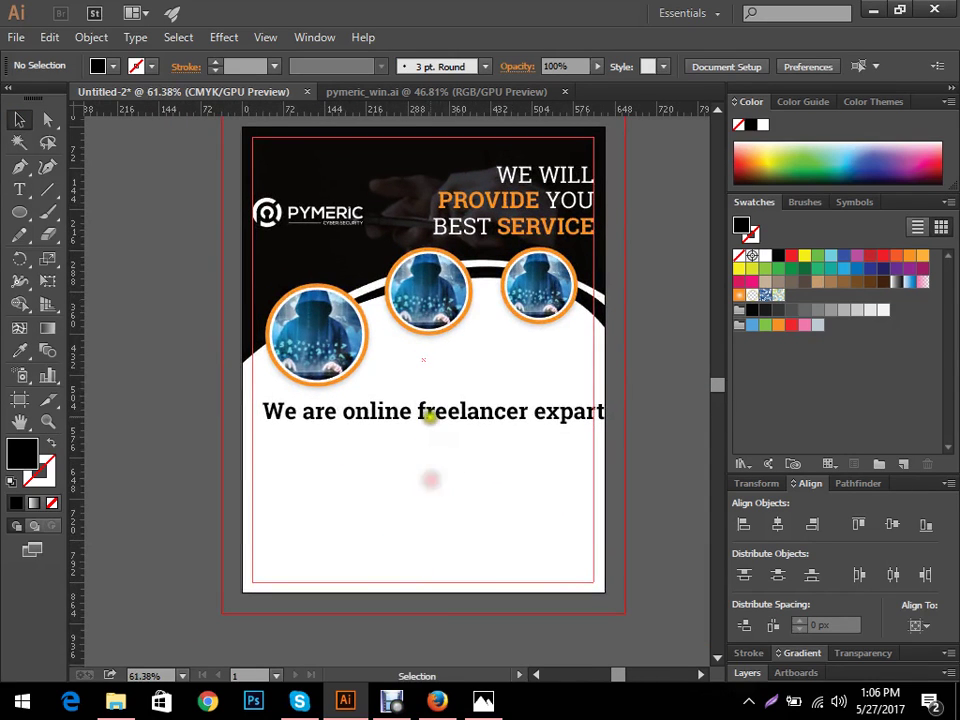
drag(428, 412, 572, 428)
click(514, 482)
scroll(514, 471, up, 1)
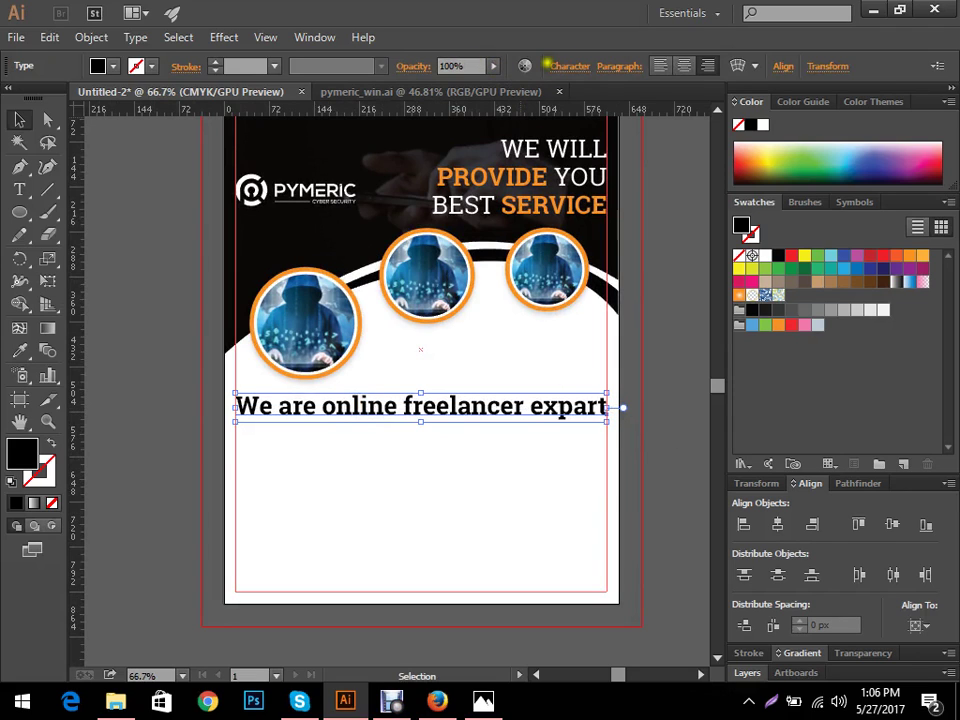
- Set the font of the "We are online freelancer expart" line to Roboto Medium
click(566, 65)
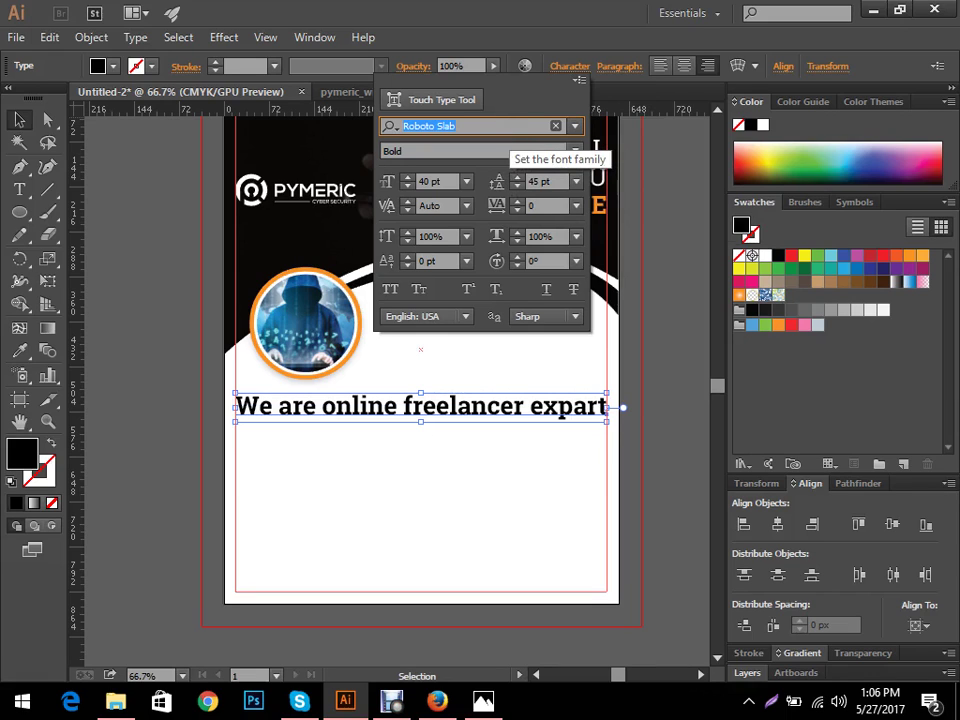
text(roboto)
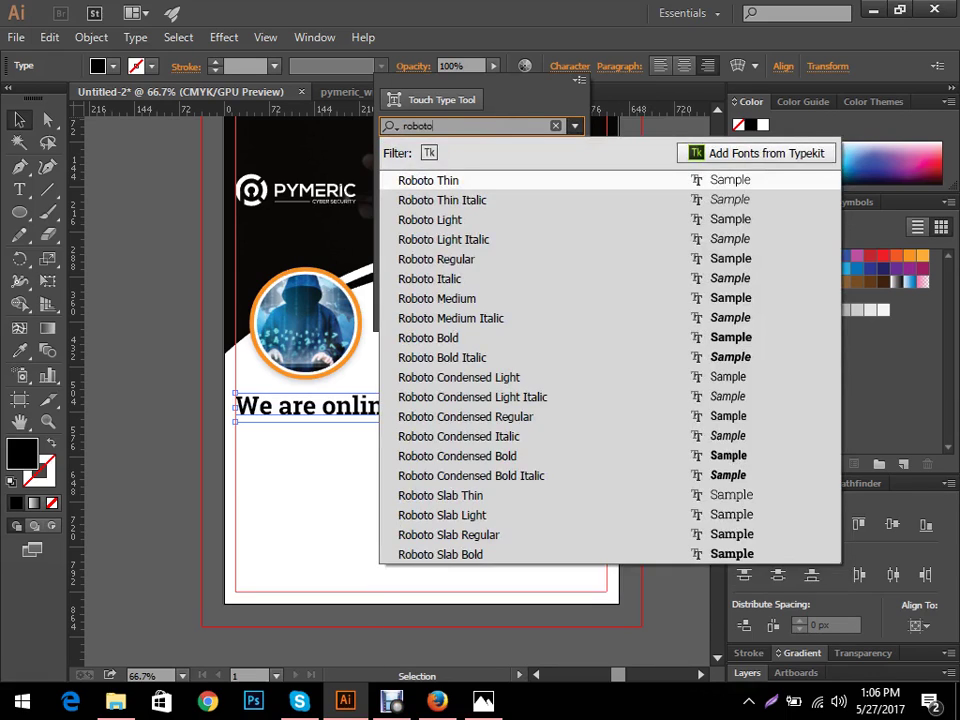
click(495, 300)
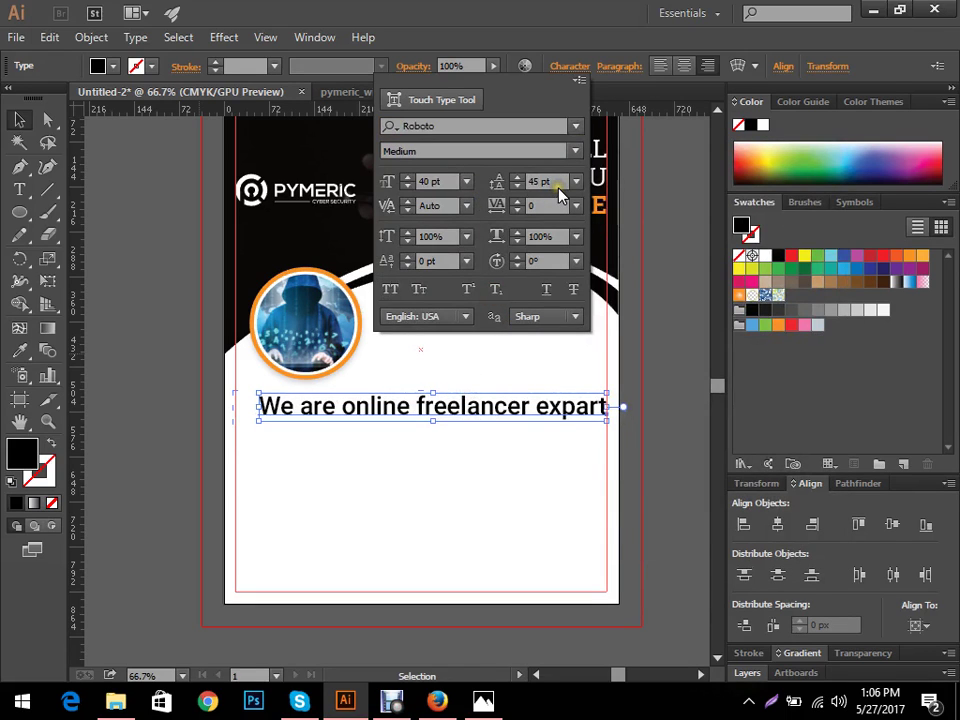
- Set the text line's leading to 39 pt and reduce its font size to about 24 pt
click(558, 183)
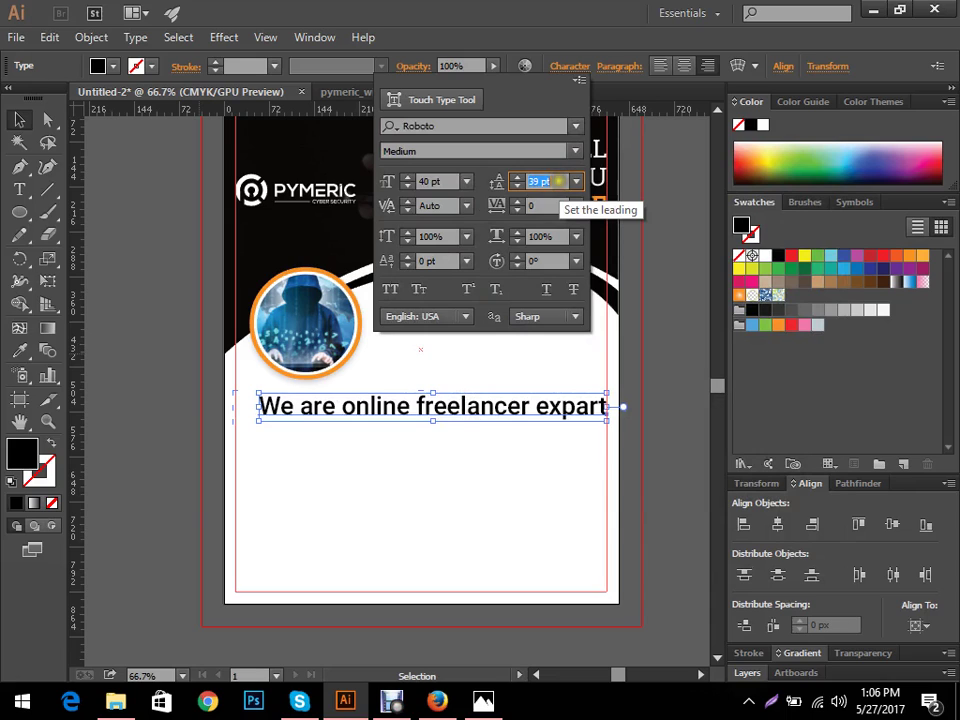
click(441, 181)
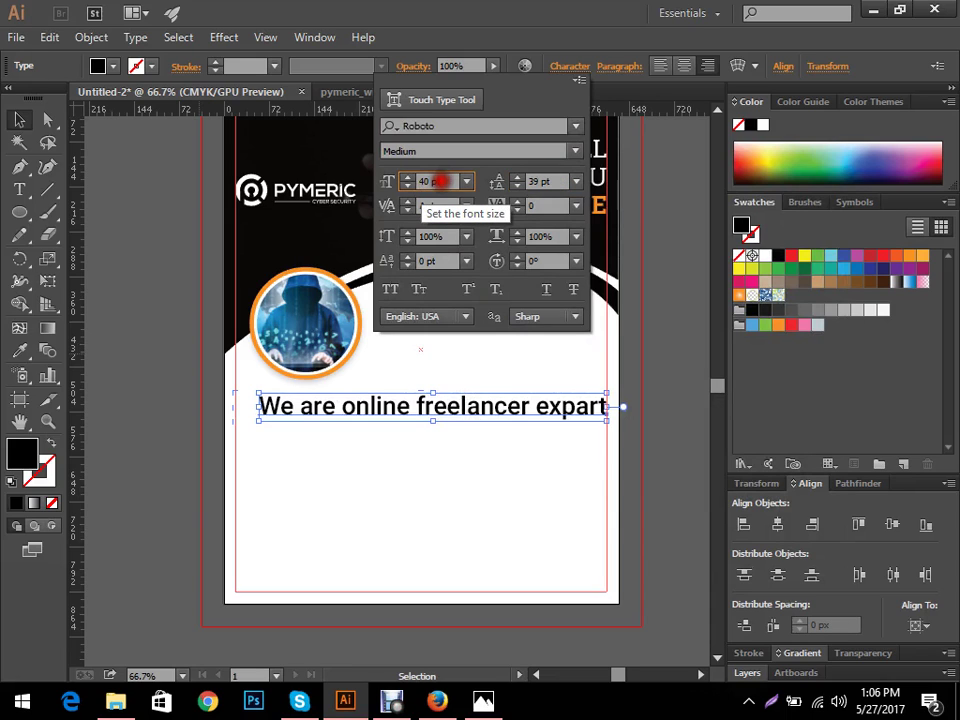
scroll(441, 181, down, 17)
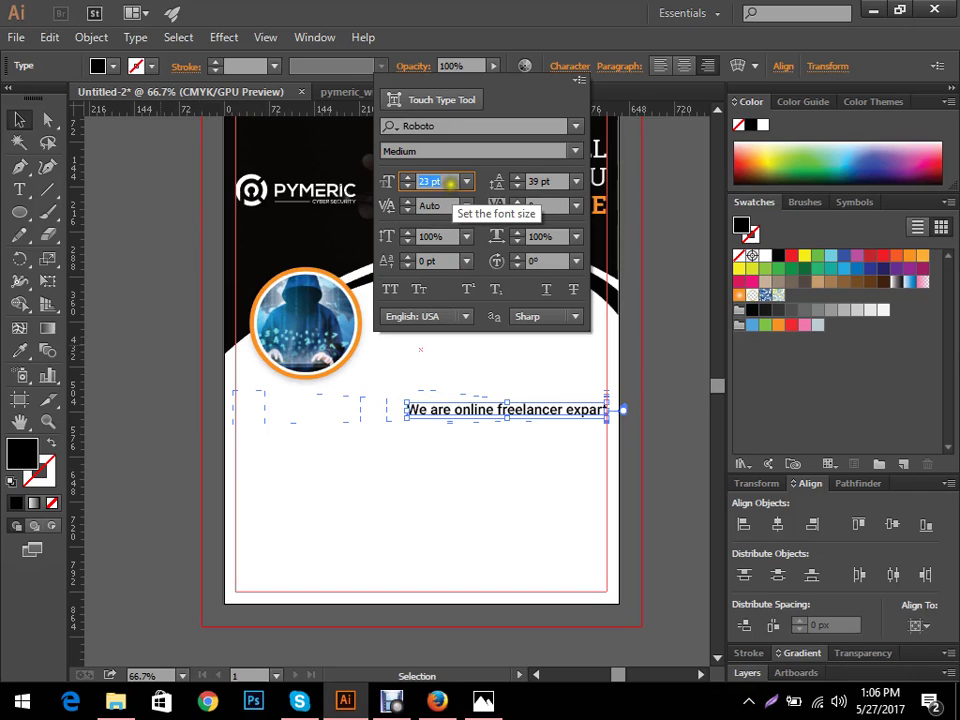
scroll(441, 181, up, 1)
click(444, 480)
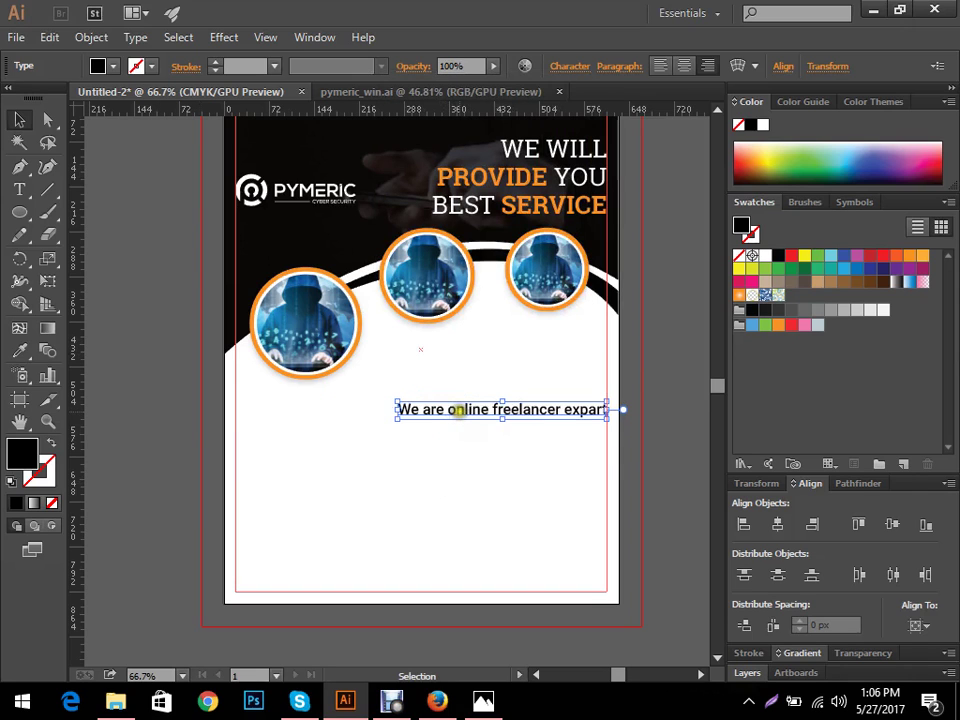
- Move the "We are online freelancer expart" line below the leftmost round picture, starting just inside the left margin guide
drag(458, 410, 306, 405)
click(429, 489)
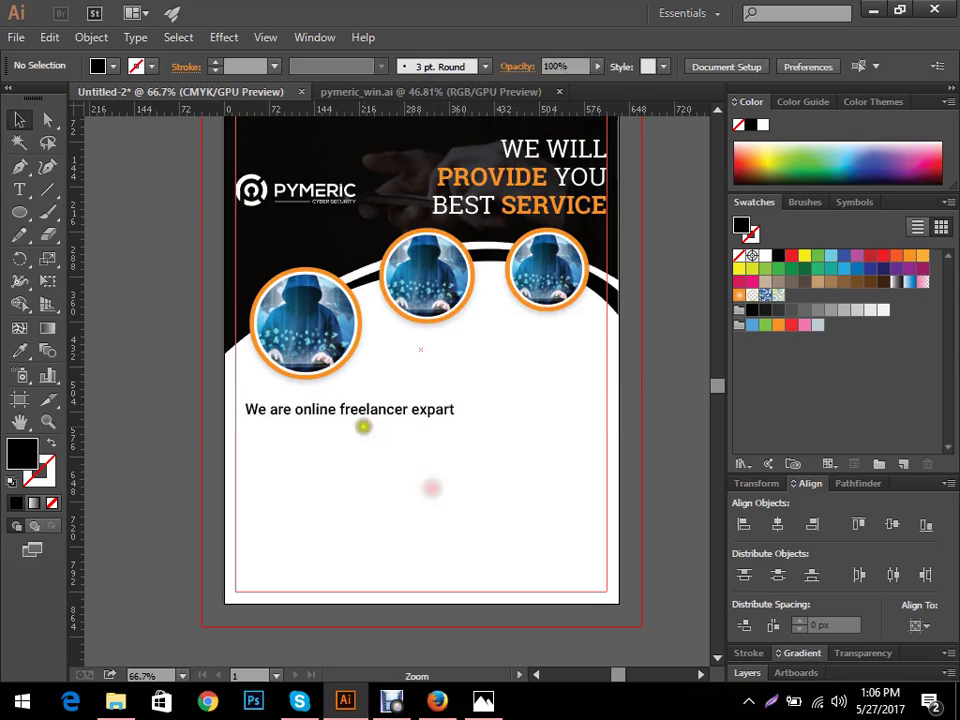
drag(364, 424, 393, 376)
click(422, 465)
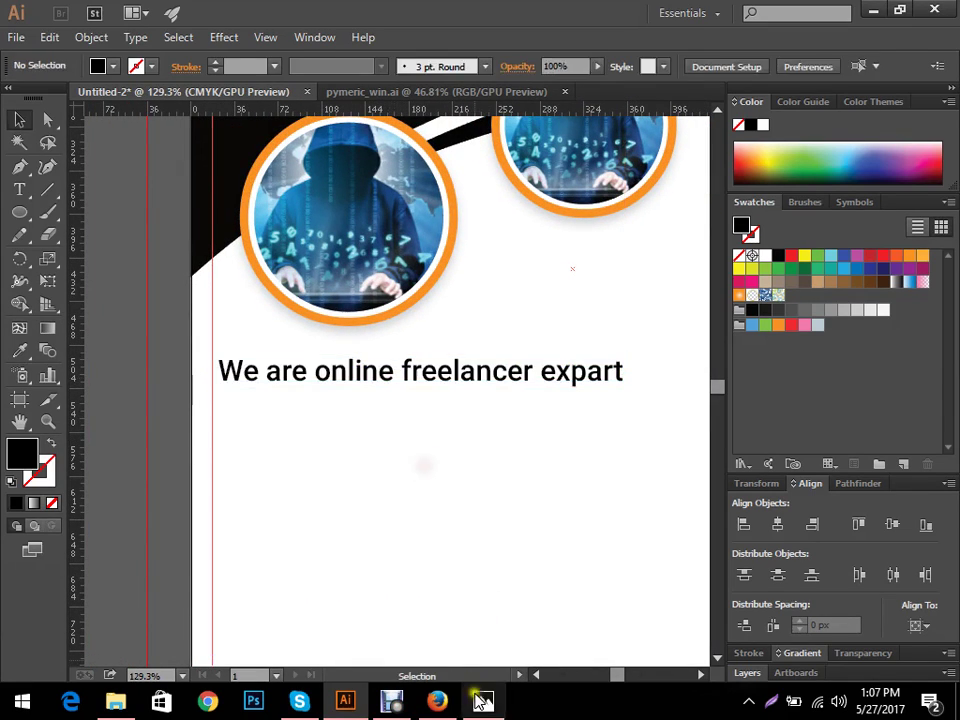
- Check the heading line below the pictures in the reference flyer in Photos, and return to the flyer in Illustrator
click(483, 700)
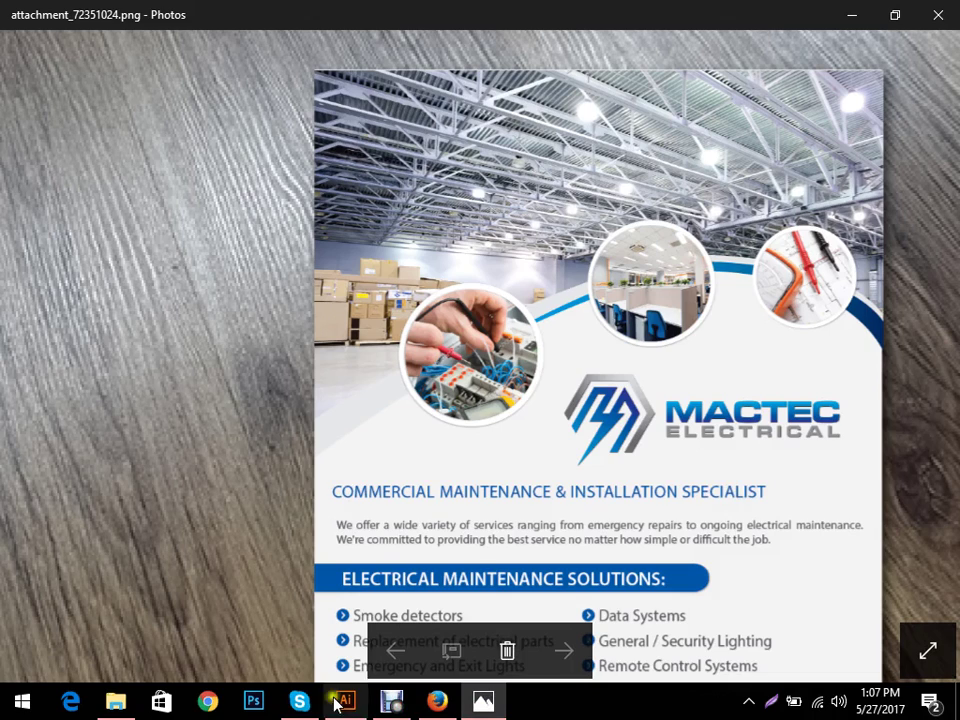
click(437, 700)
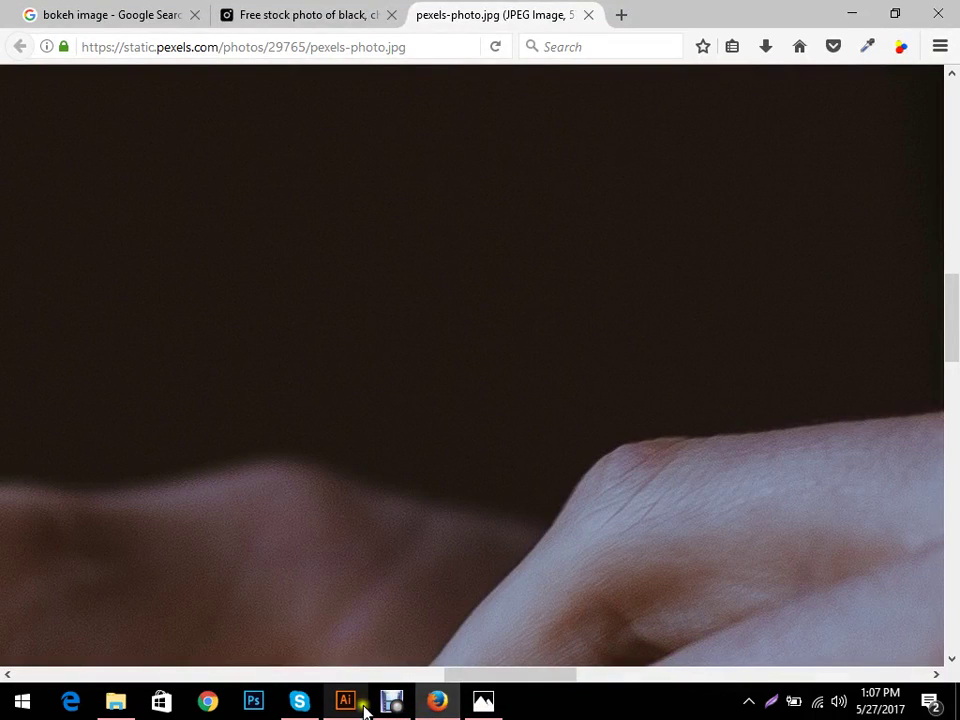
click(345, 700)
- Recolour the "We are online freelancer expart" line with the orange sampled from the middle round frame using the Eyedropper
scroll(501, 484, up, 2)
click(428, 450)
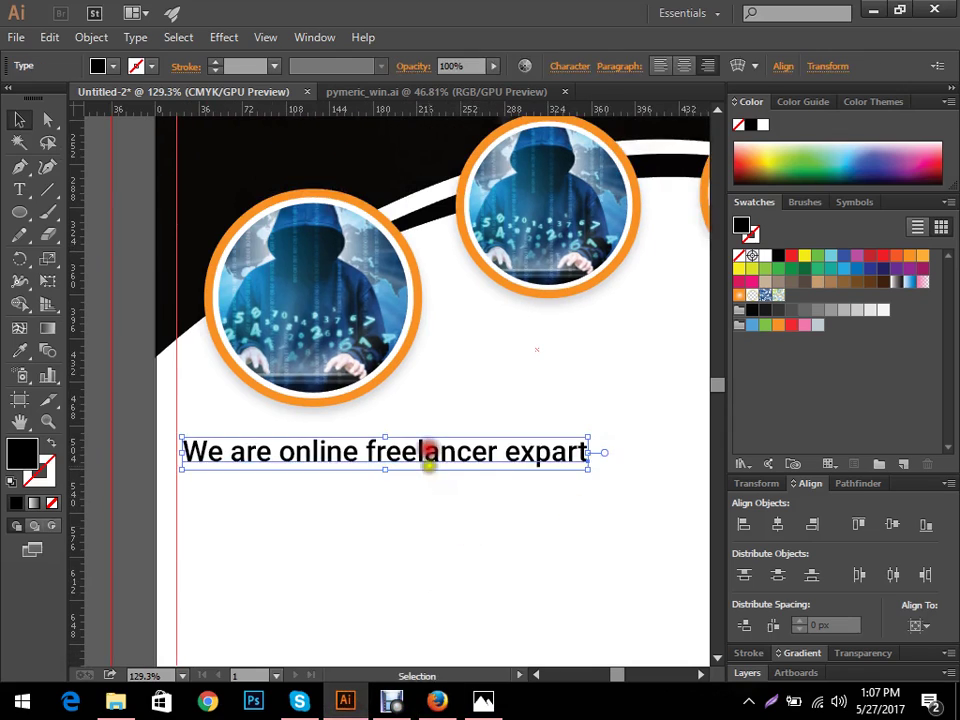
scroll(264, 531, down, 3)
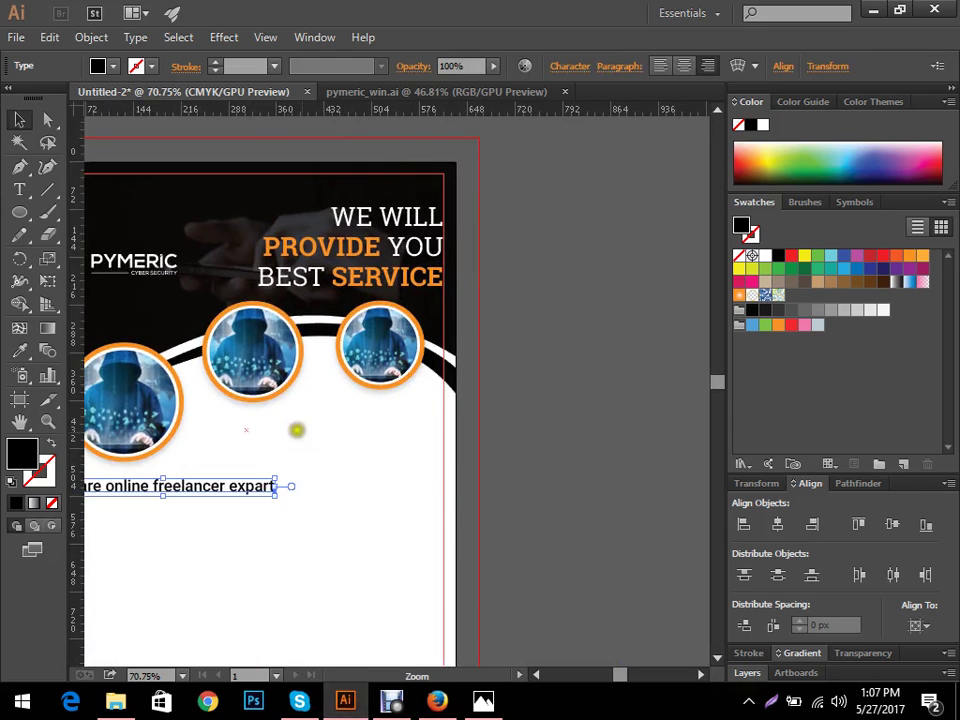
drag(297, 430, 499, 405)
key(i)
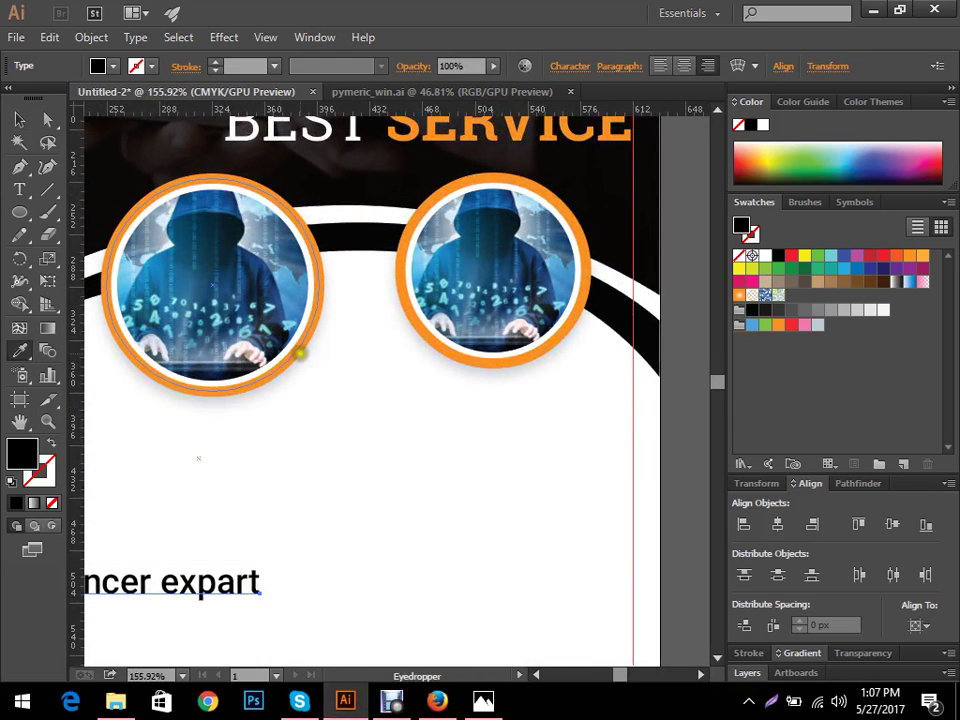
- Try to sample the orange photo ring onto the tagline with the Eyedropper, undo it and deselect
click(299, 352)
key(ctrl+z)
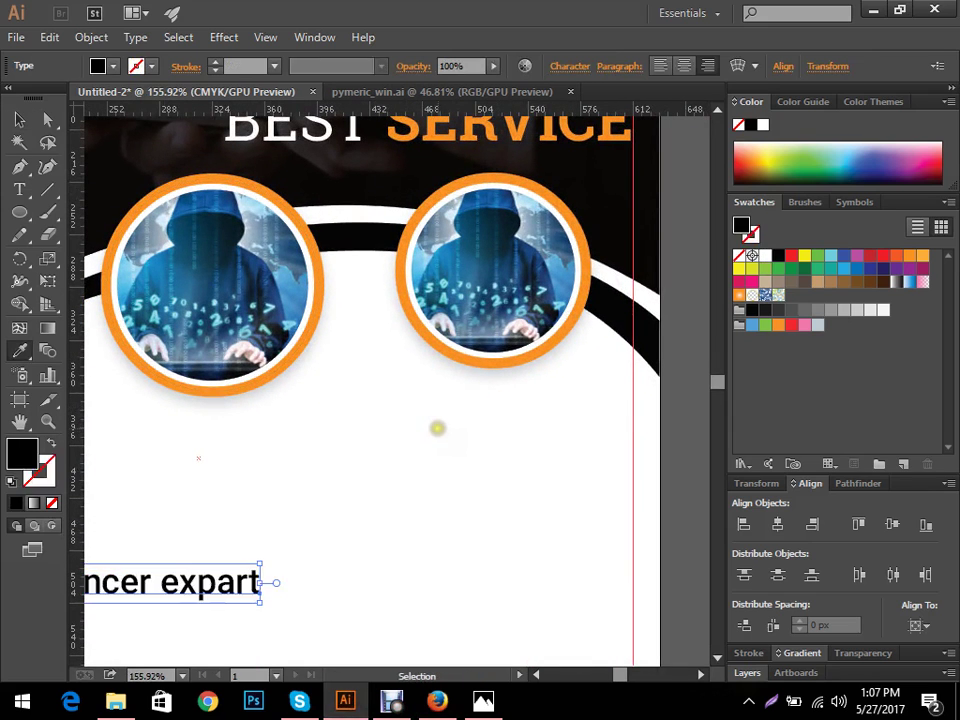
click(437, 428)
key(v)
click(437, 429)
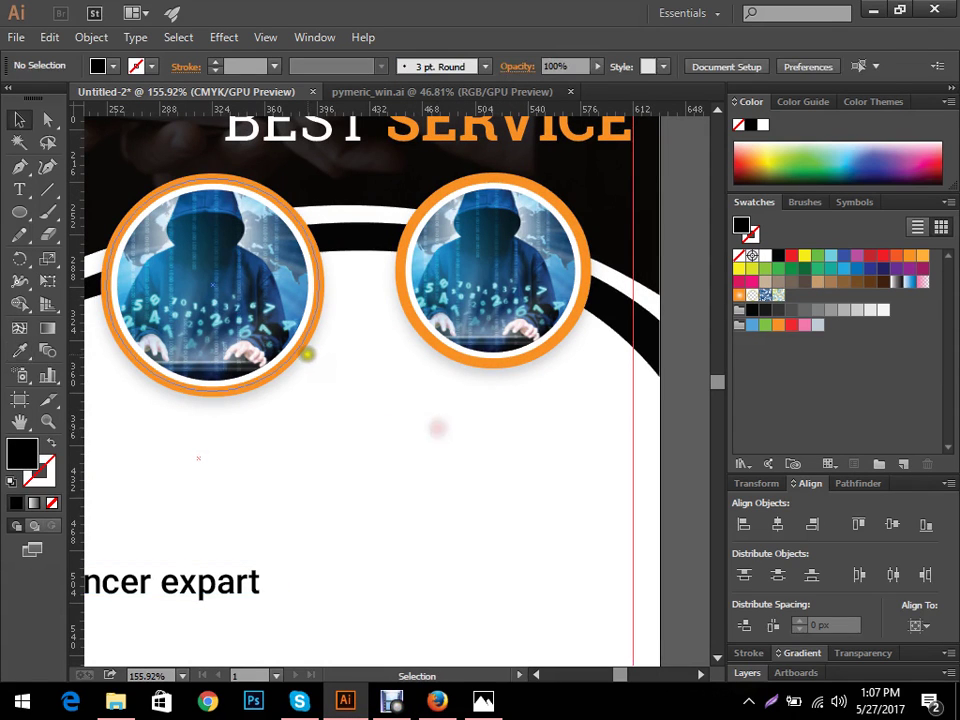
drag(429, 463, 292, 496)
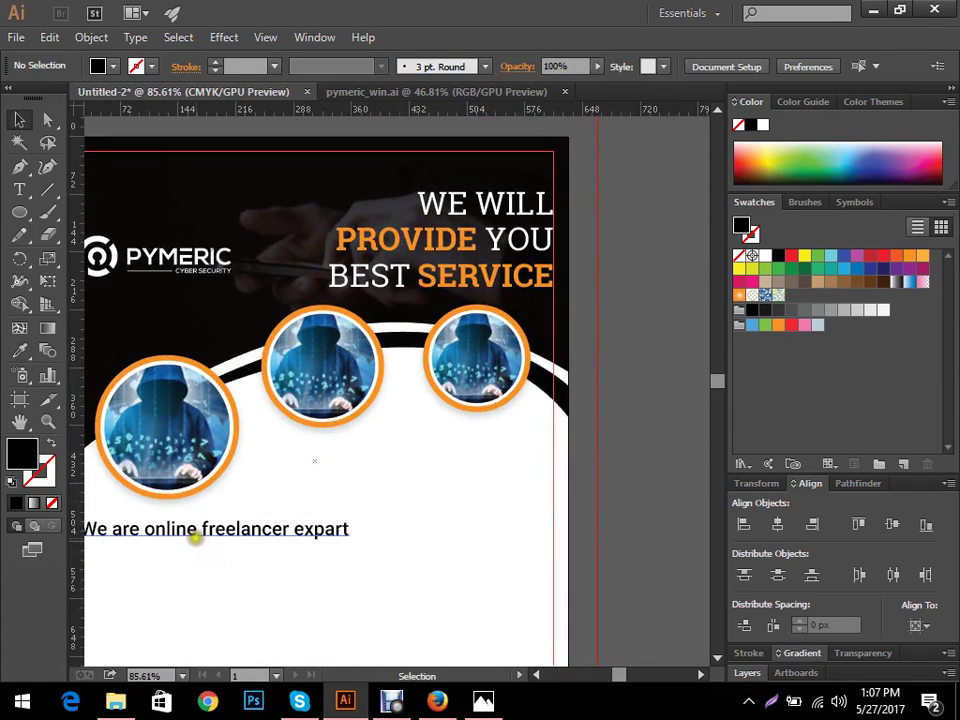
- Change the fill colour of the "We are online freelancer expart" line to orange and deselect it
click(195, 535)
double_click(28, 458)
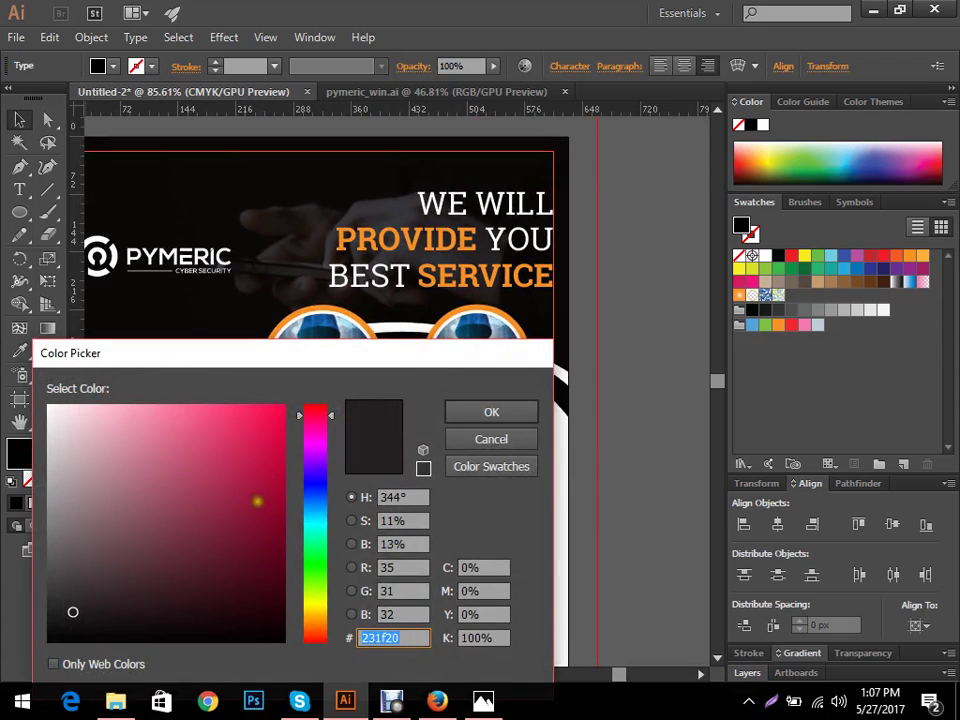
click(462, 410)
click(484, 544)
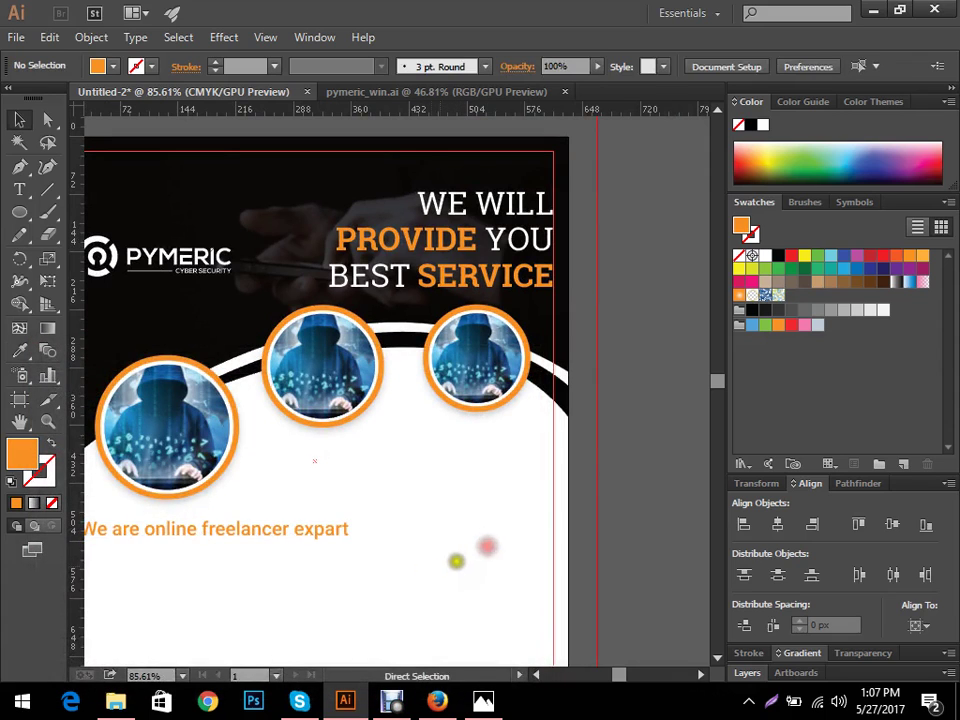
- Select the orange-ringed circles around all three photos and apply Expand Appearance to them
scroll(460, 560, down, 2)
drag(396, 567, 416, 530)
drag(343, 521, 437, 463)
drag(437, 527, 374, 565)
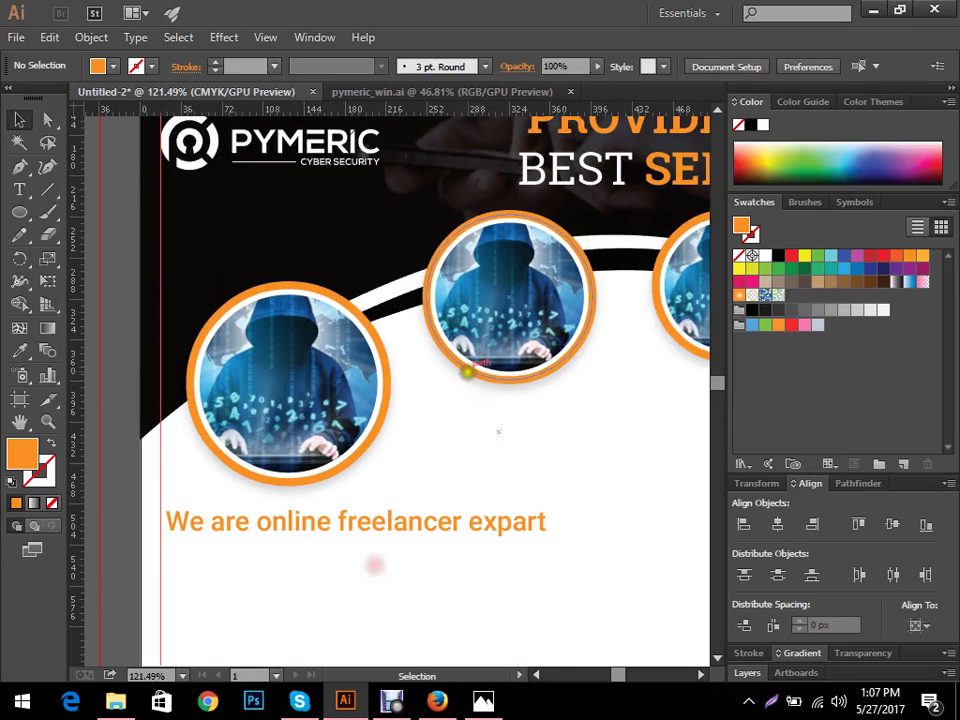
click(492, 382)
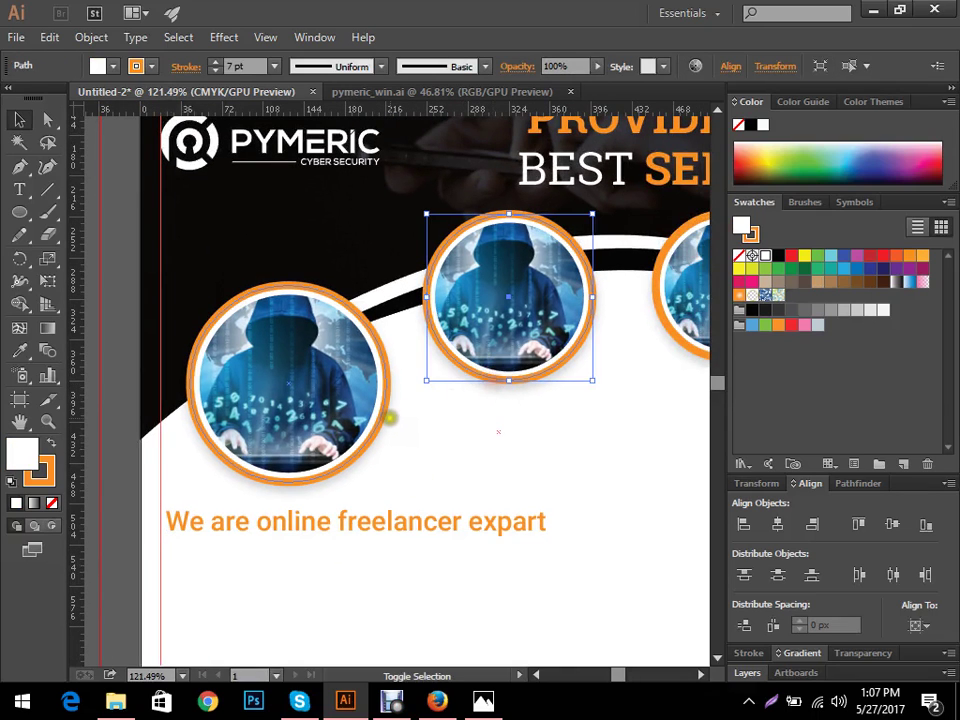
shift+click(388, 418)
shift+click(677, 344)
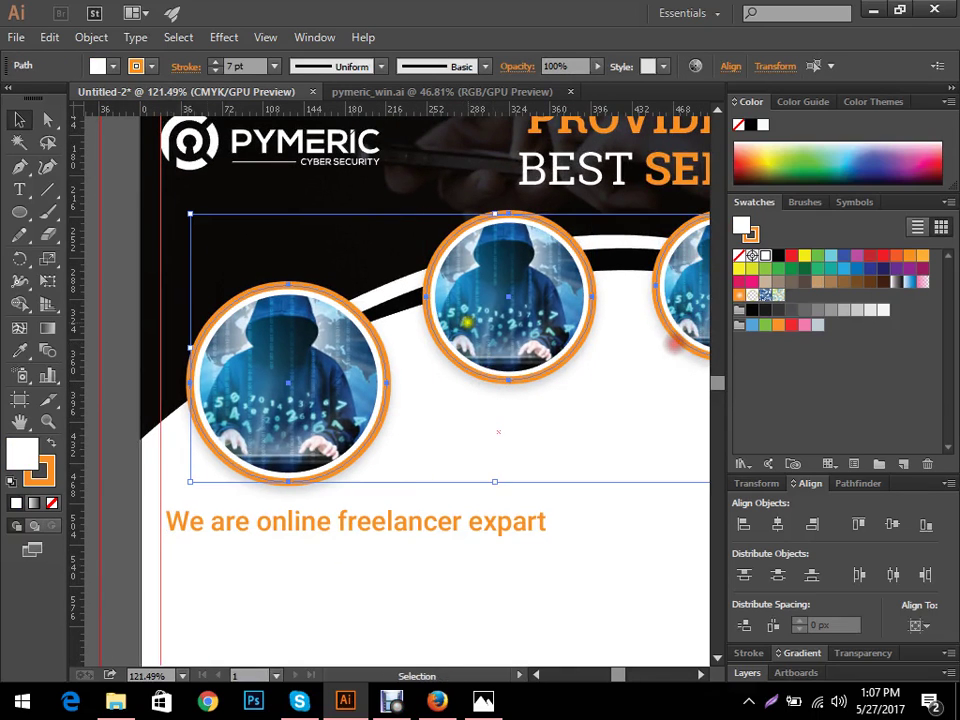
click(91, 37)
click(160, 237)
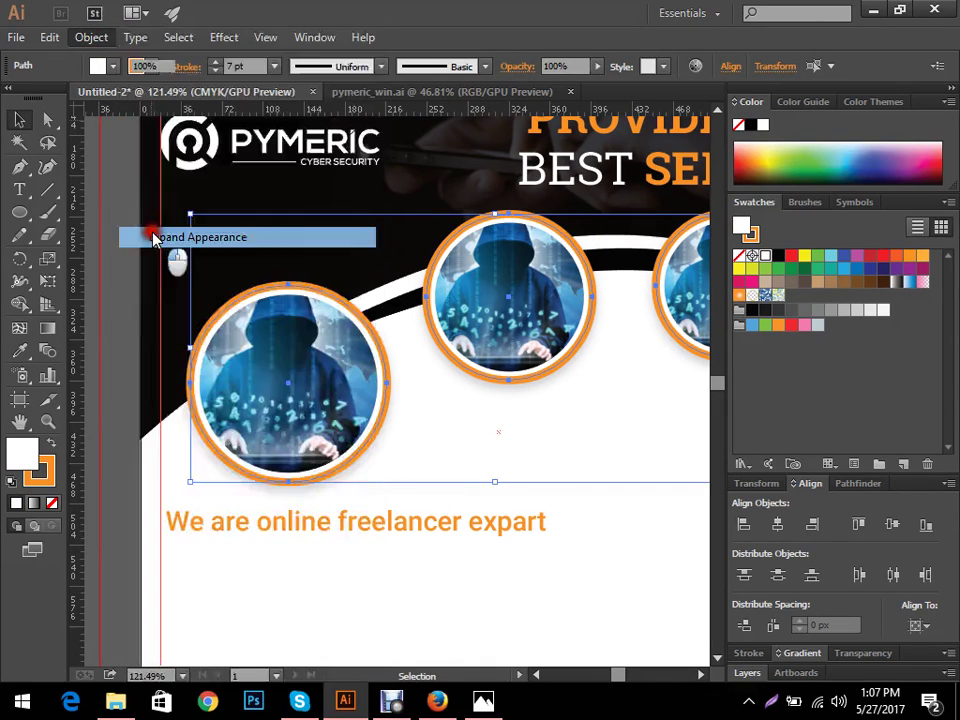
click(531, 482)
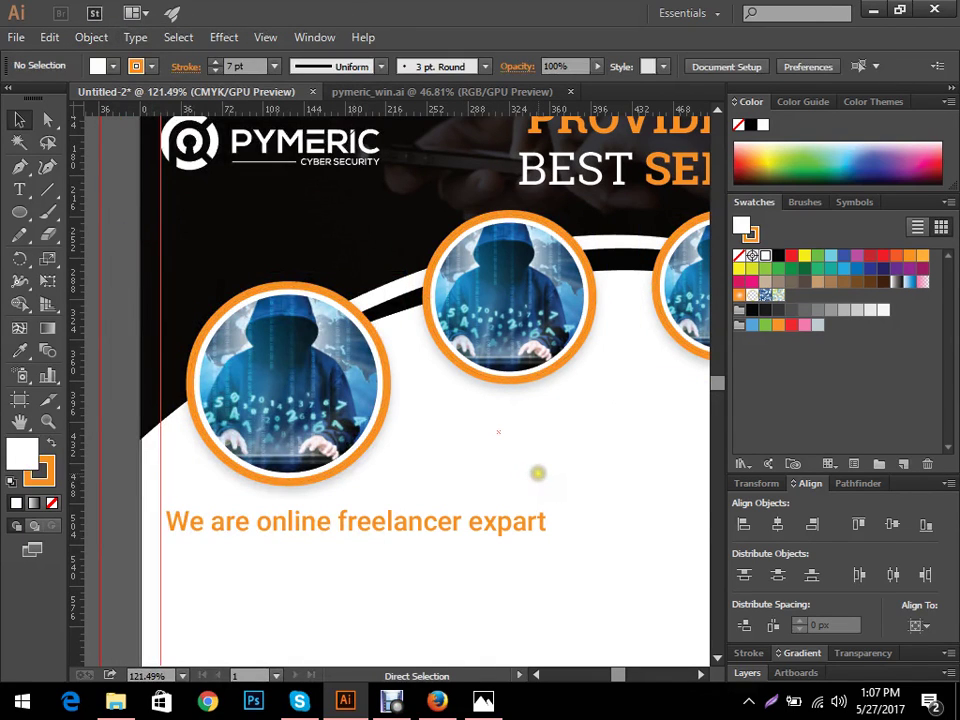
- Examine the tagline area and compare it with the headline on the reference flyer in Photos, returning to Illustrator
ctrl+alt+click(489, 452)
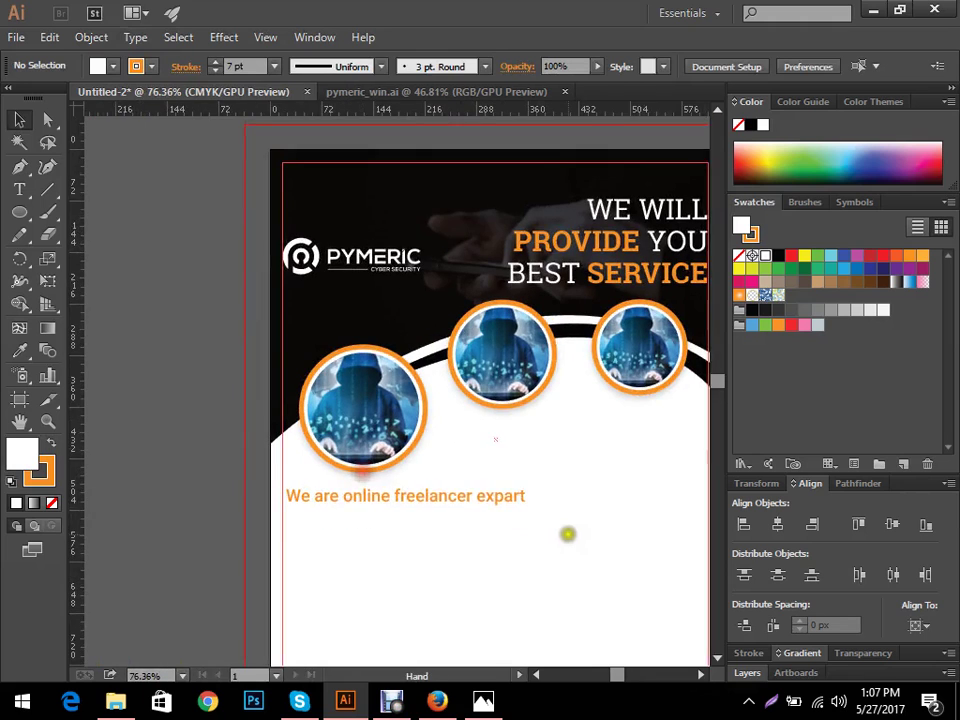
drag(567, 534, 431, 448)
ctrl+alt+click(550, 424)
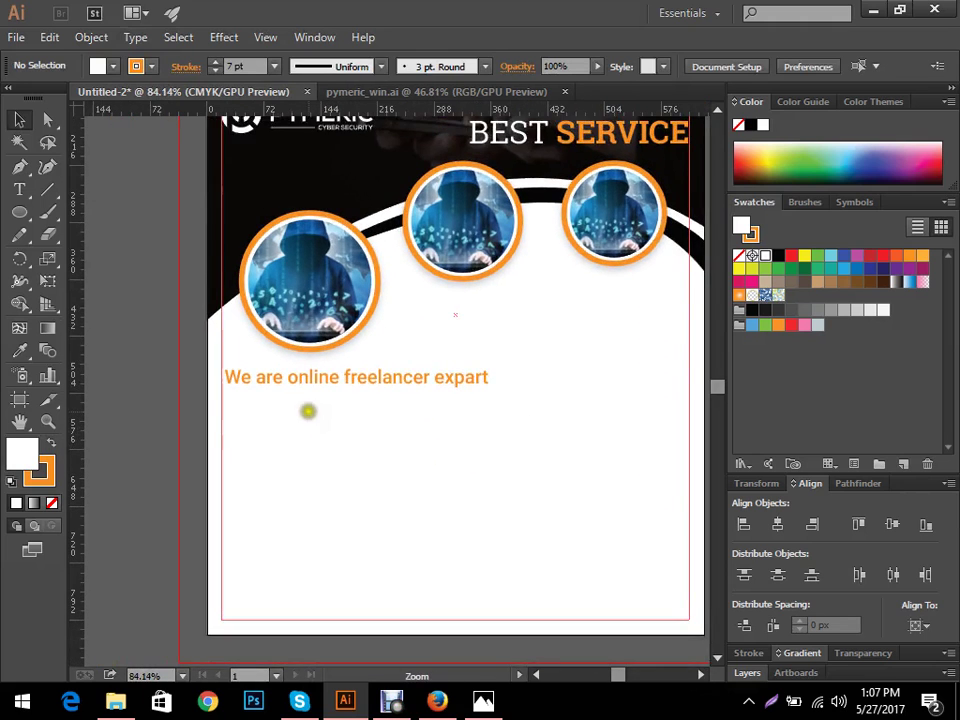
drag(308, 409, 387, 409)
click(283, 386)
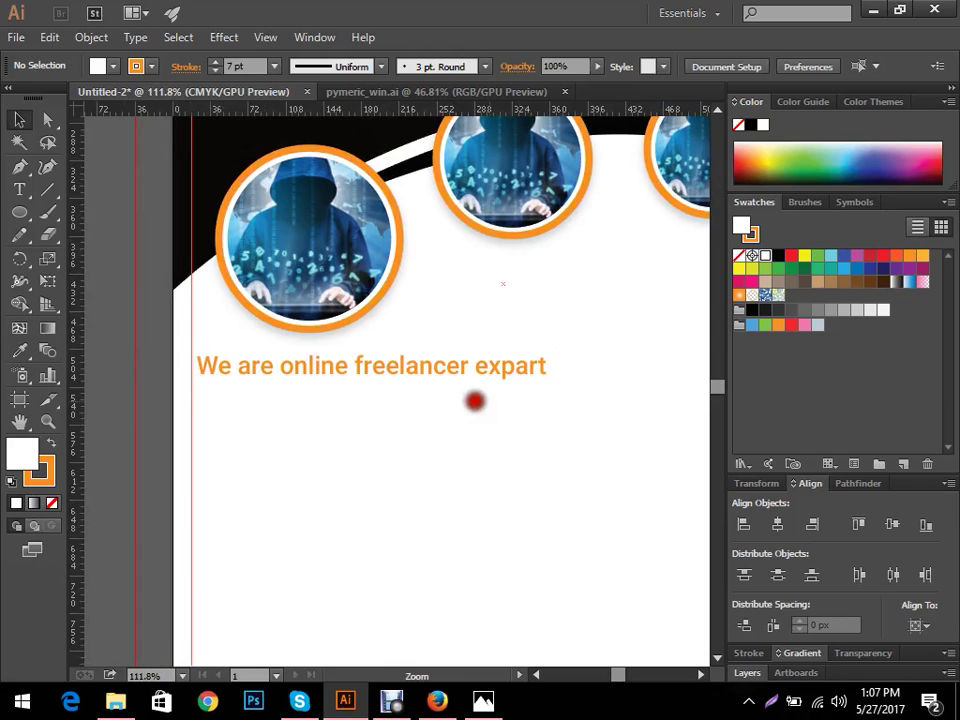
ctrl+alt+click(476, 401)
drag(460, 418, 517, 419)
key(t)
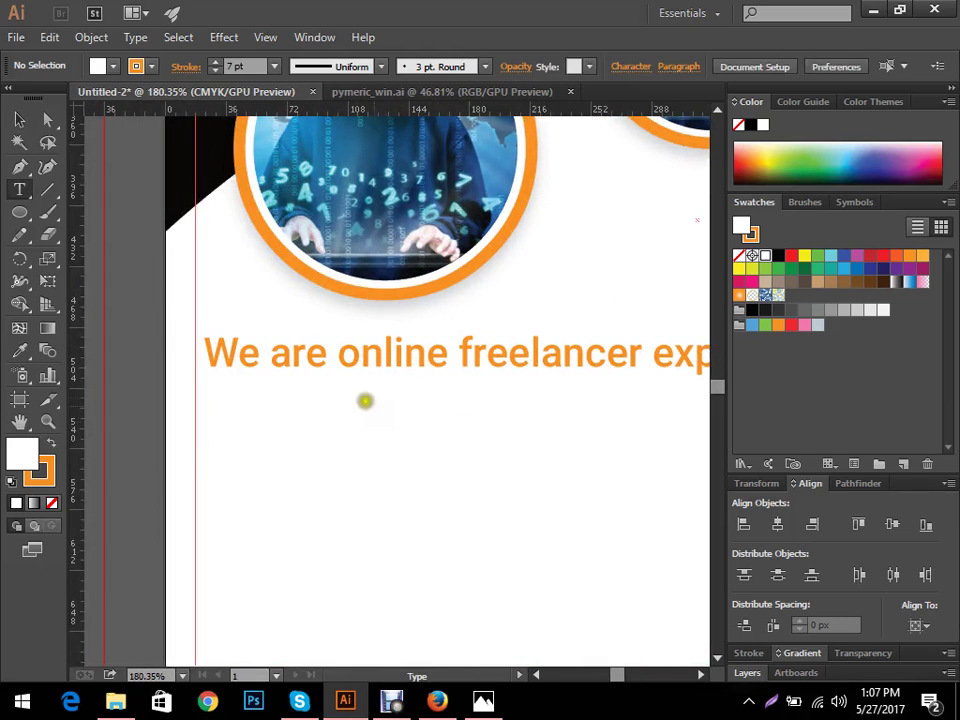
click(483, 701)
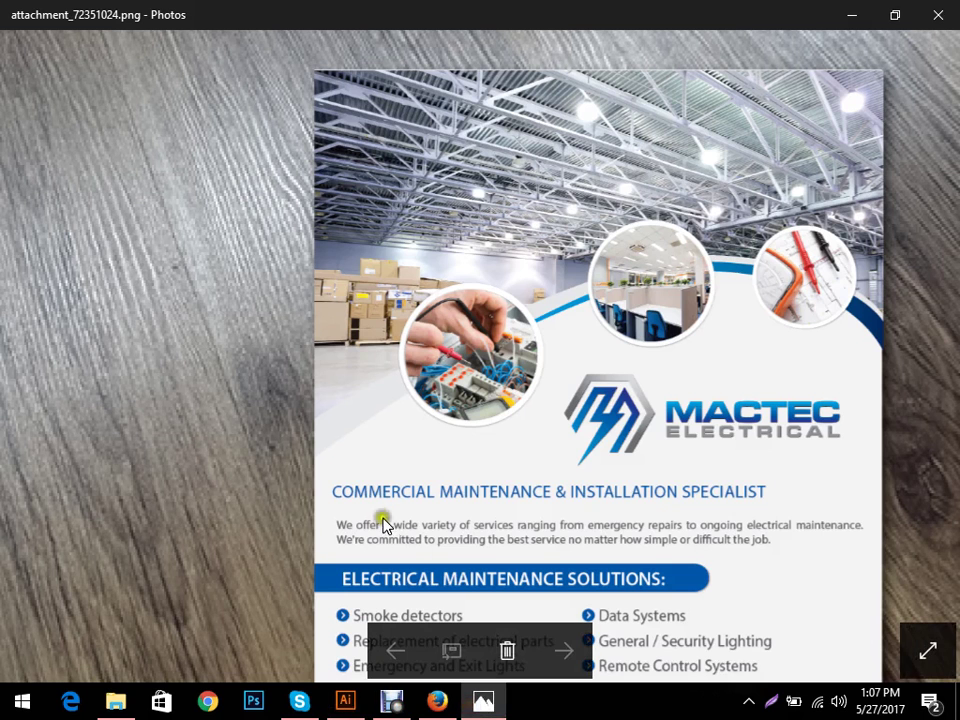
click(437, 701)
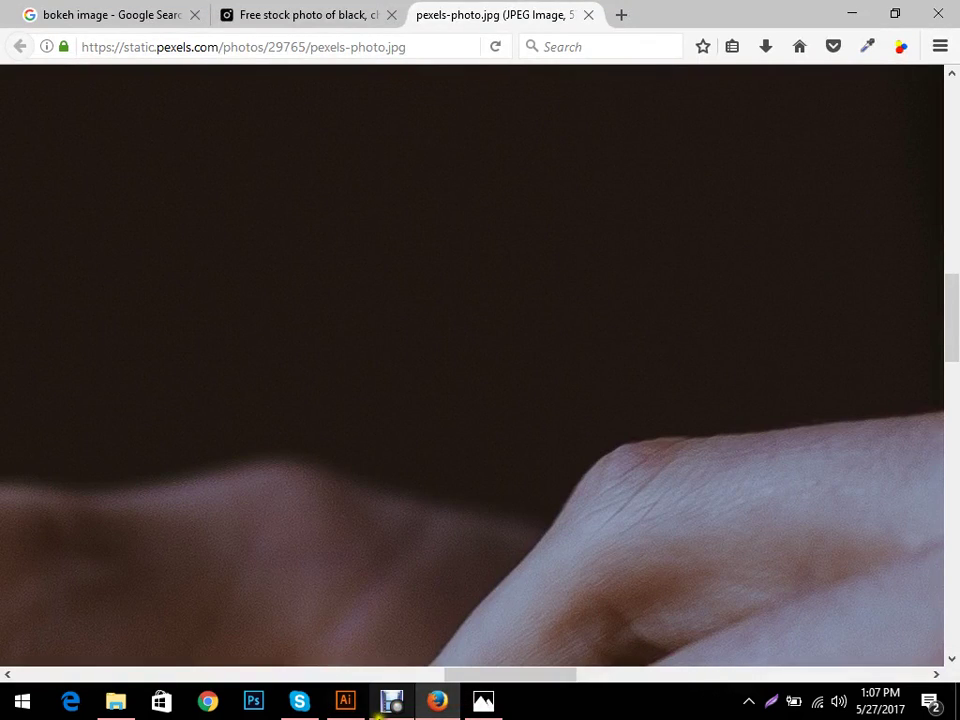
click(345, 701)
- Set the whole orange tagline to All Caps and deselect it
triple_click(436, 357)
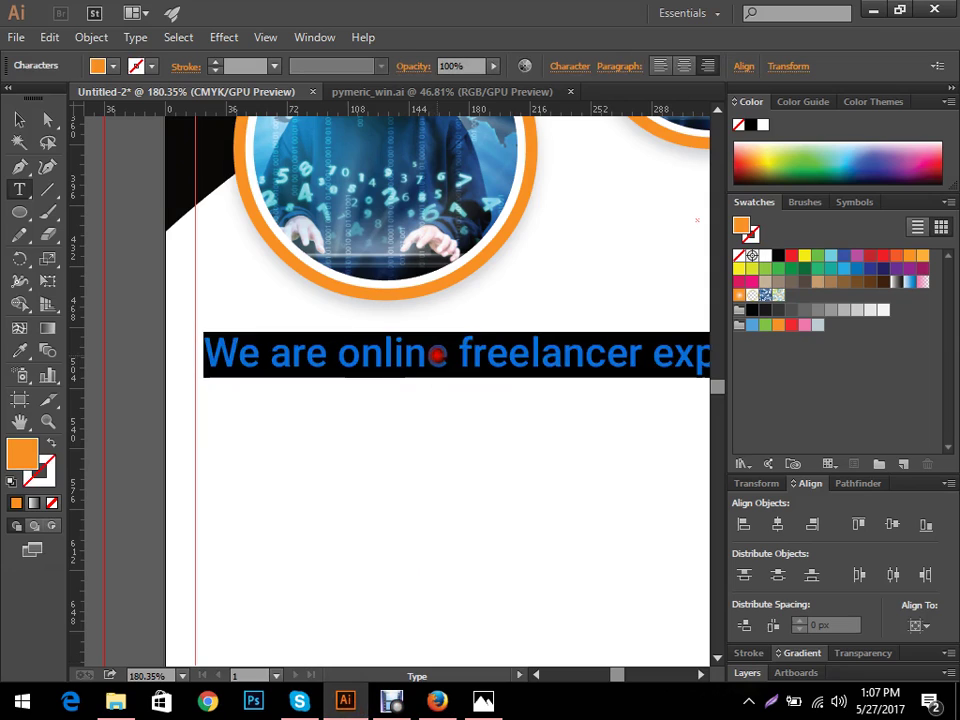
click(567, 66)
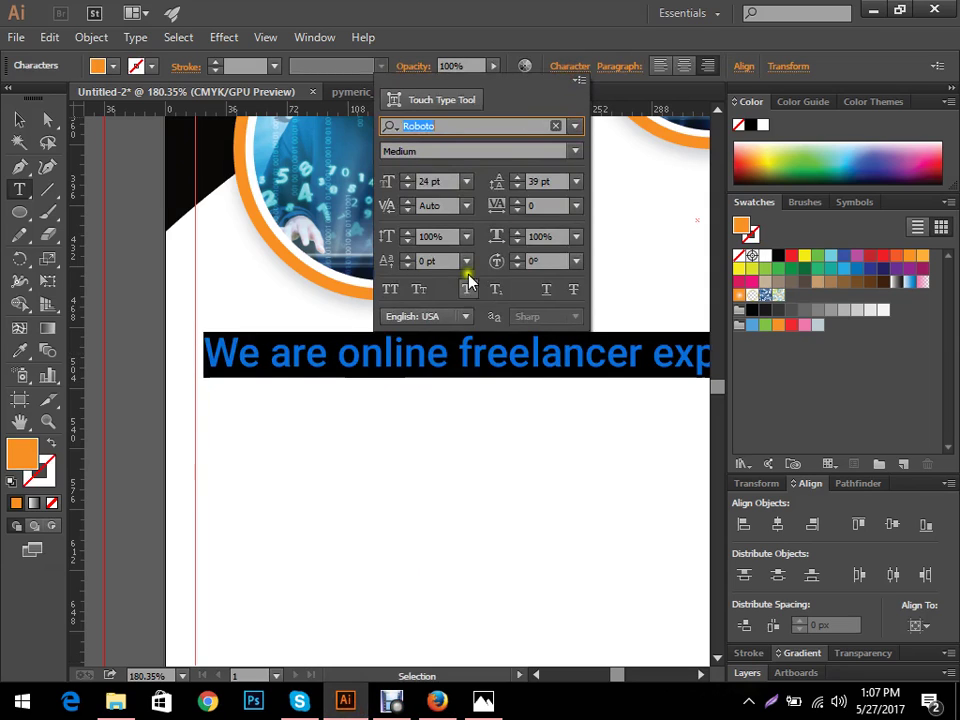
click(390, 289)
key(Escape)
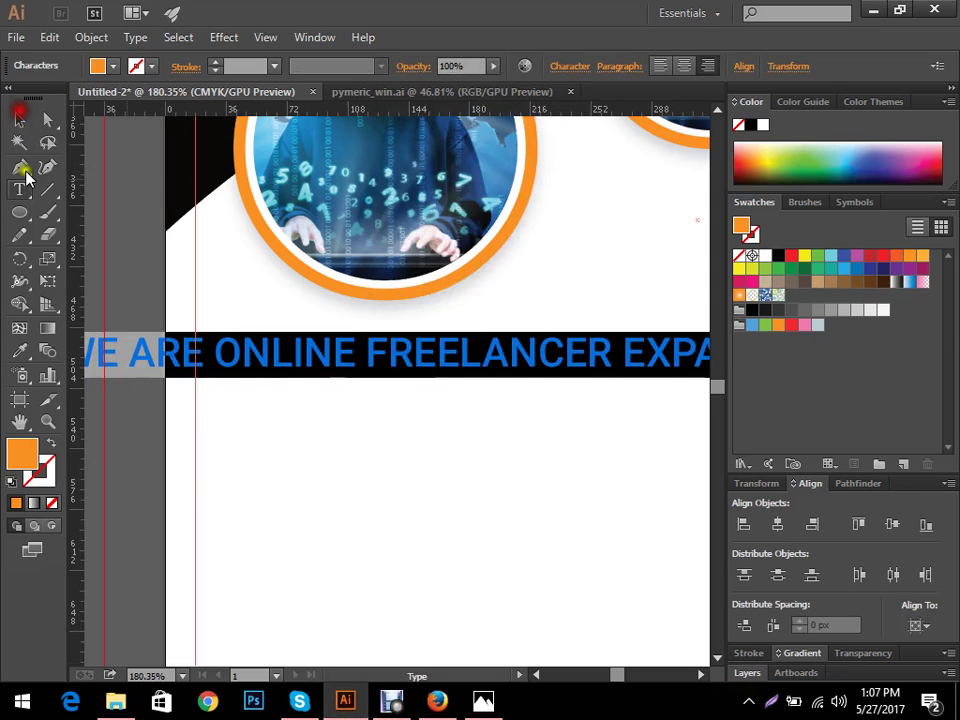
click(19, 119)
click(370, 497)
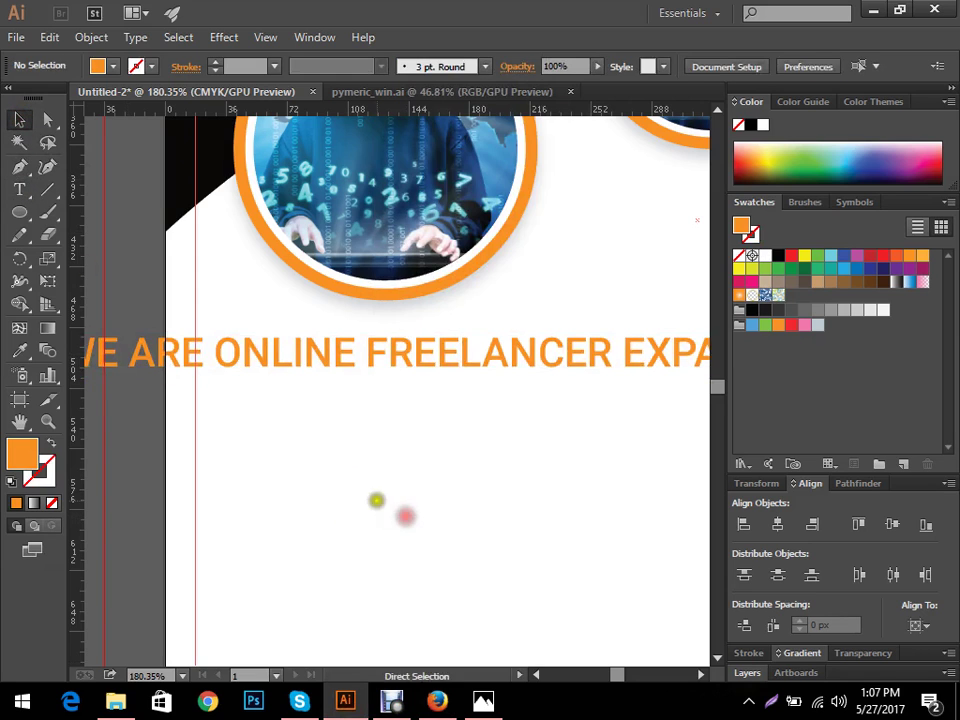
- Copy the full-colour Pymeric logo from pymeric_win.ai and paste it into the Untitled-2 flyer
scroll(386, 482, down, 4)
scroll(386, 482, right, 3)
drag(326, 425, 390, 425)
click(424, 497)
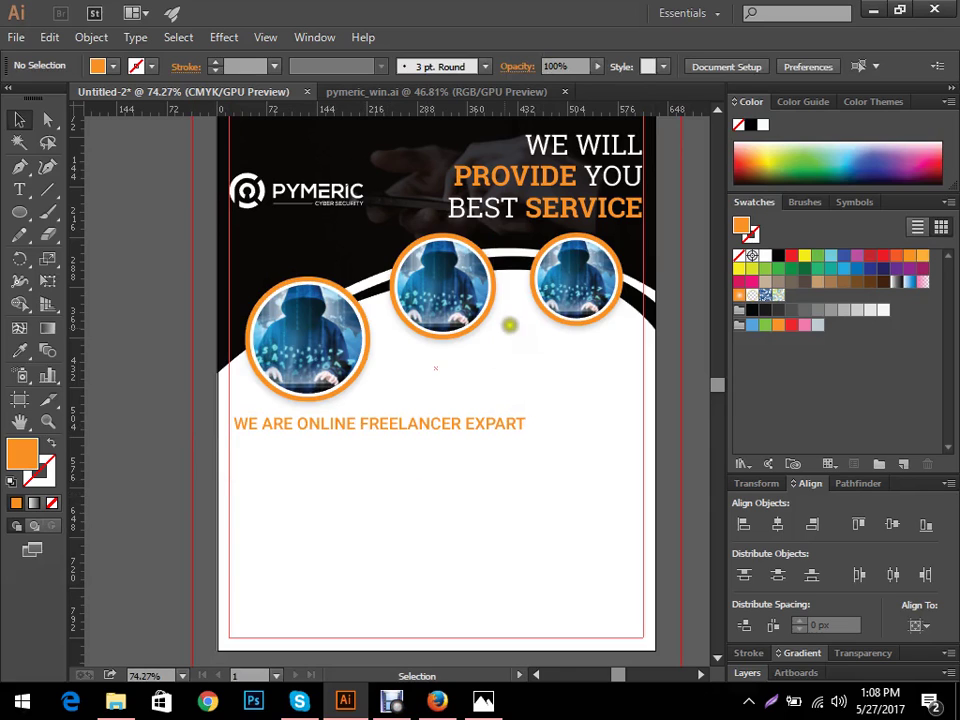
scroll(536, 347, up, 2)
click(486, 91)
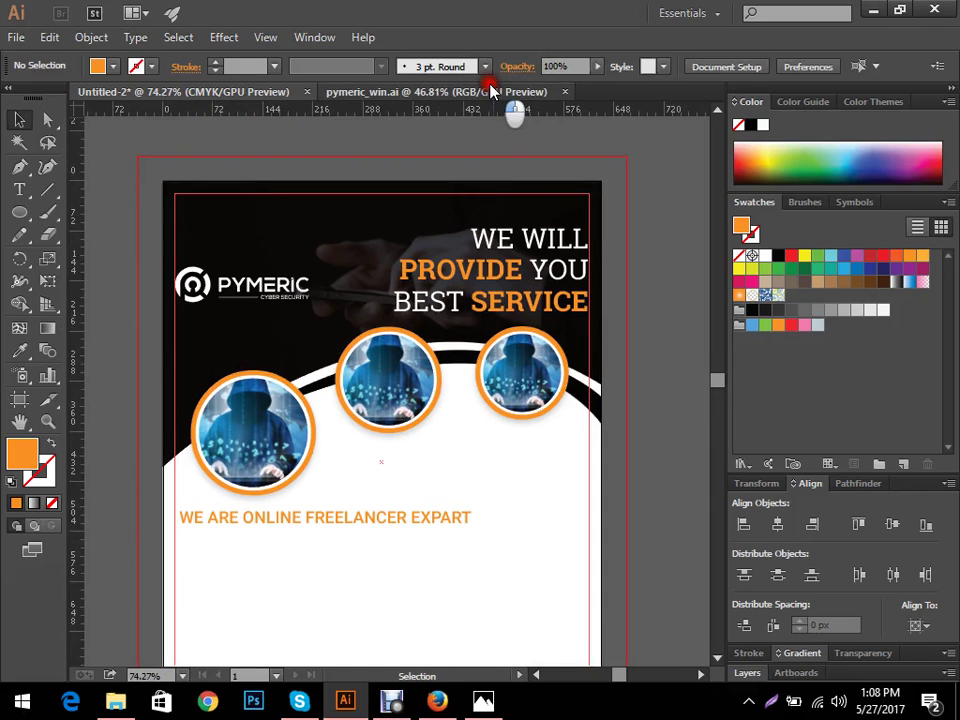
drag(536, 381, 208, 255)
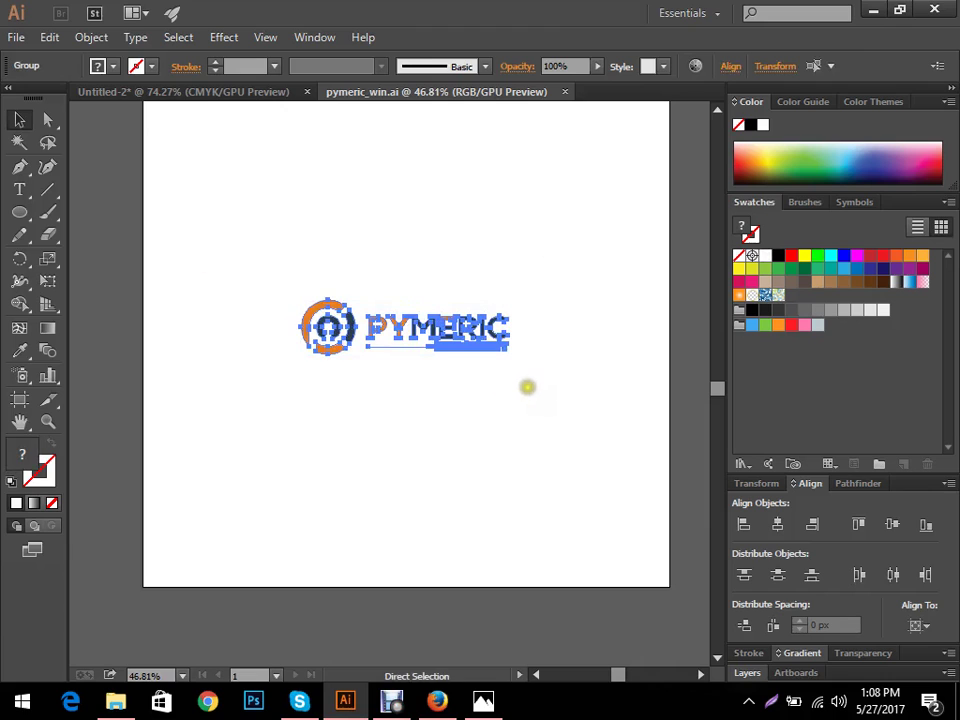
click(204, 92)
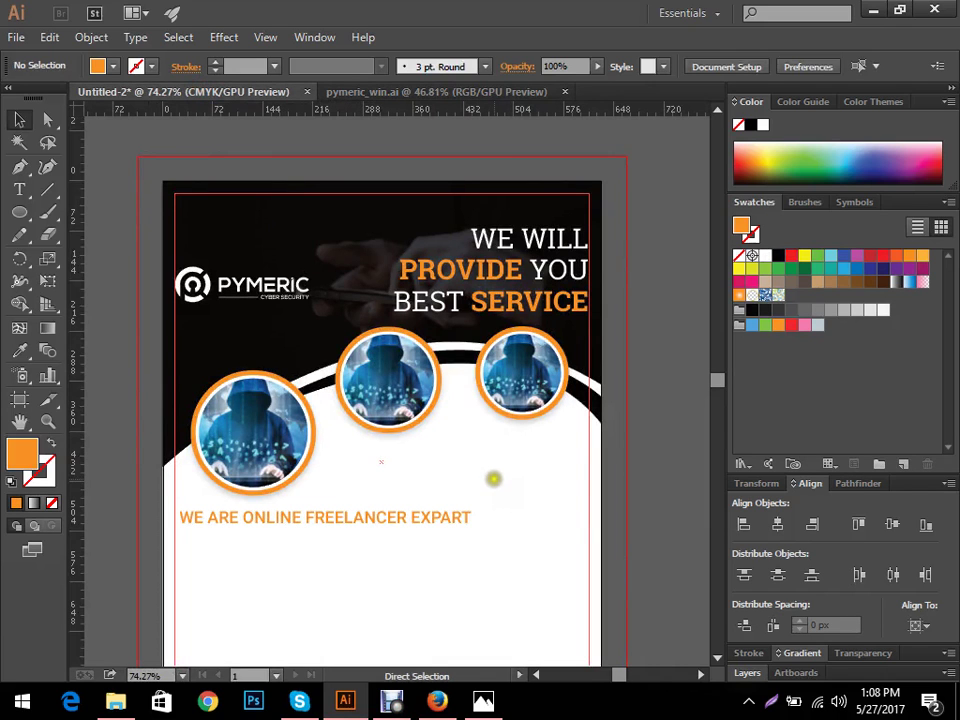
key(ctrl+v)
- Place the pasted colour logo on the white area beneath the photo circles and scale it down proportionally
drag(446, 390, 484, 460)
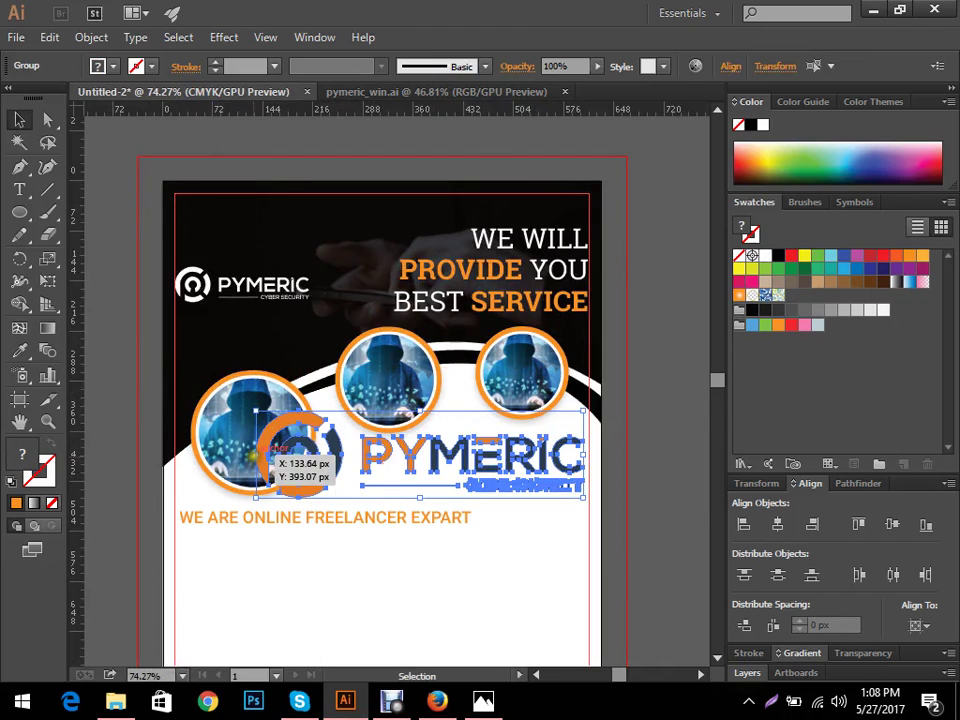
drag(262, 452, 315, 452)
click(553, 534)
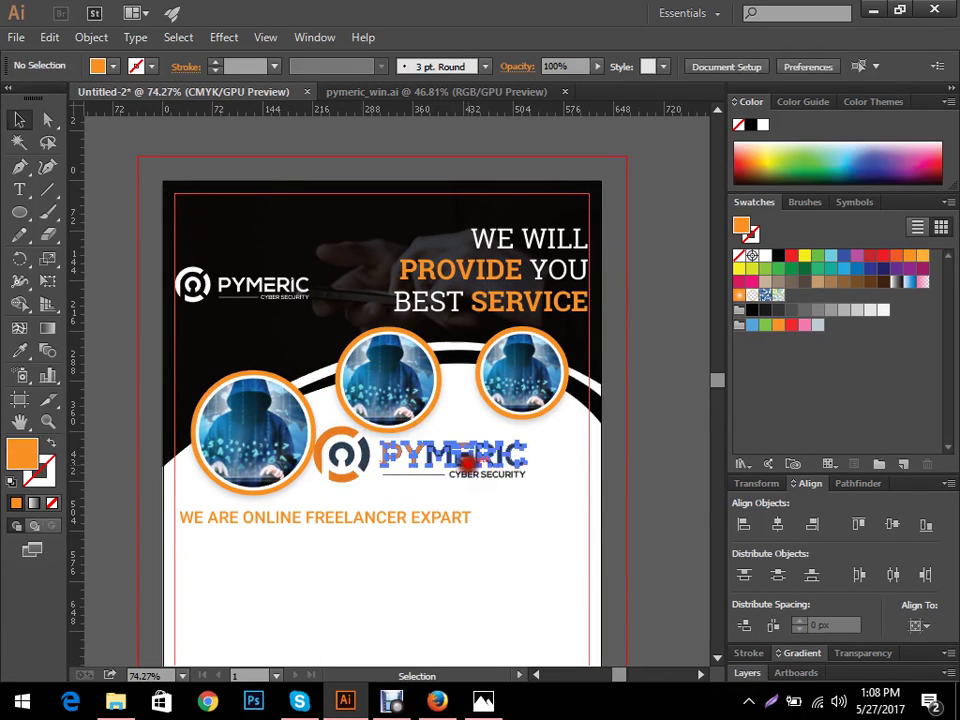
click(525, 456)
click(540, 488)
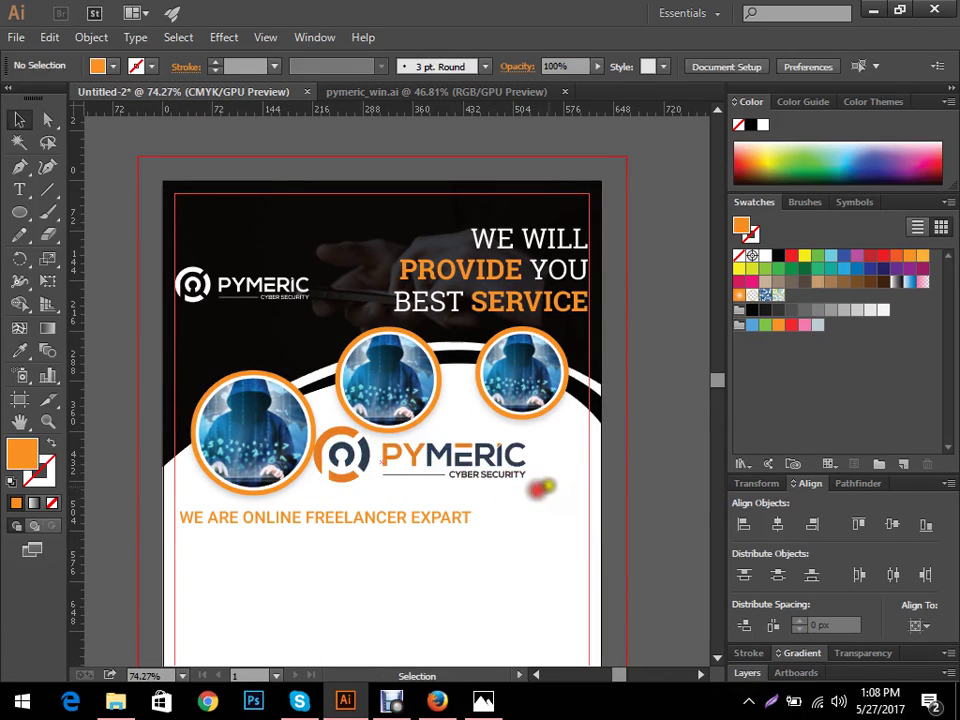
- Move the colour logo toward the flyer's right margin below the smallest circle and shrink it further
click(444, 490)
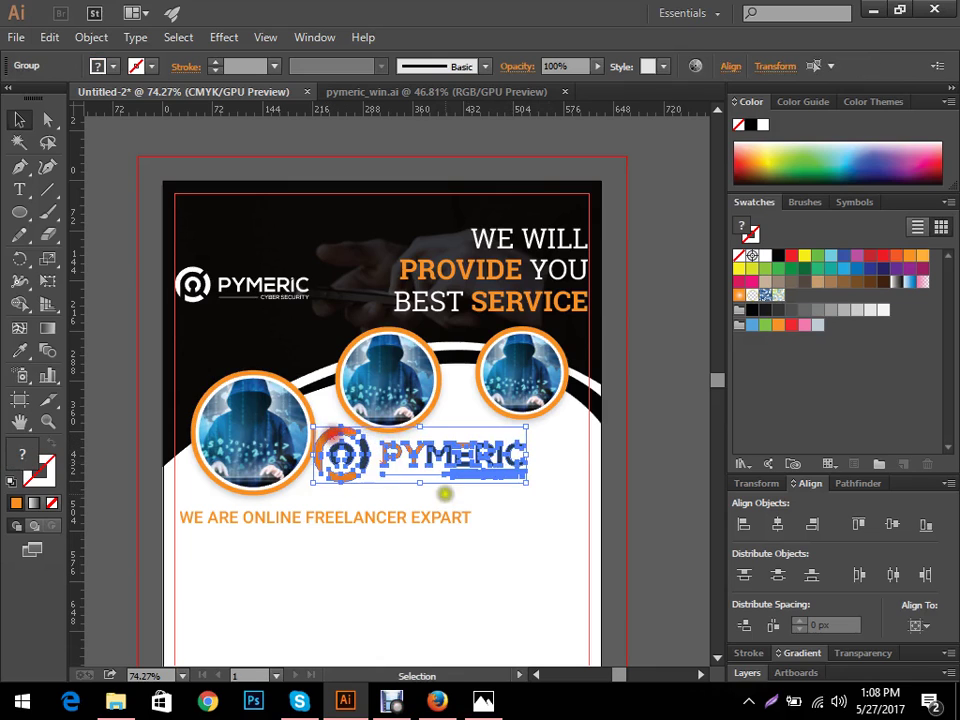
click(517, 509)
click(574, 518)
drag(477, 483, 496, 457)
scroll(489, 482, up, 2)
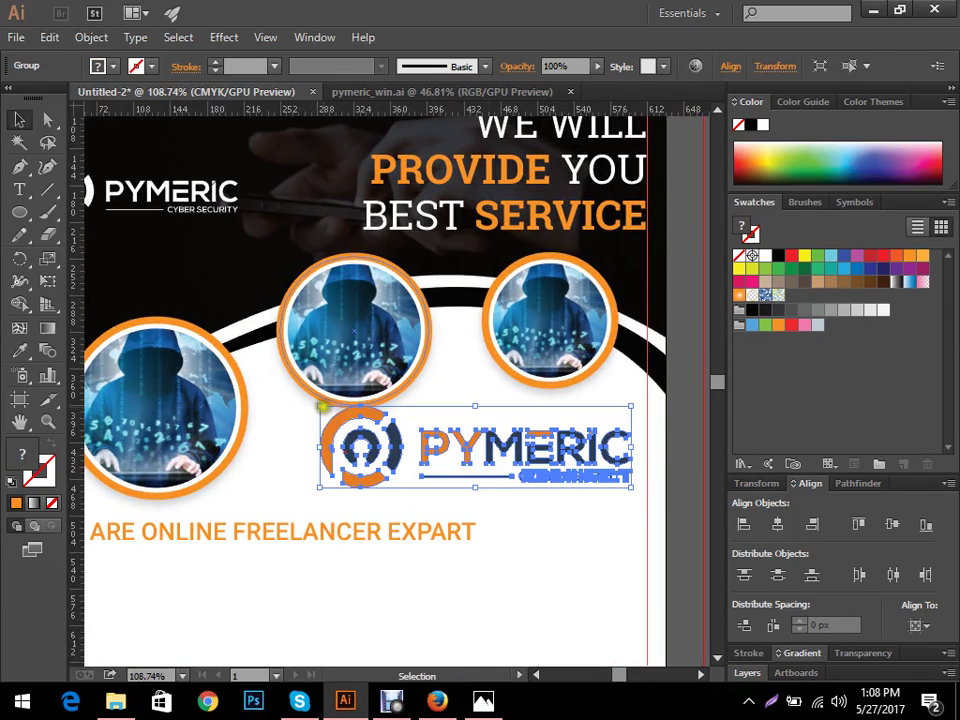
drag(322, 405, 344, 452)
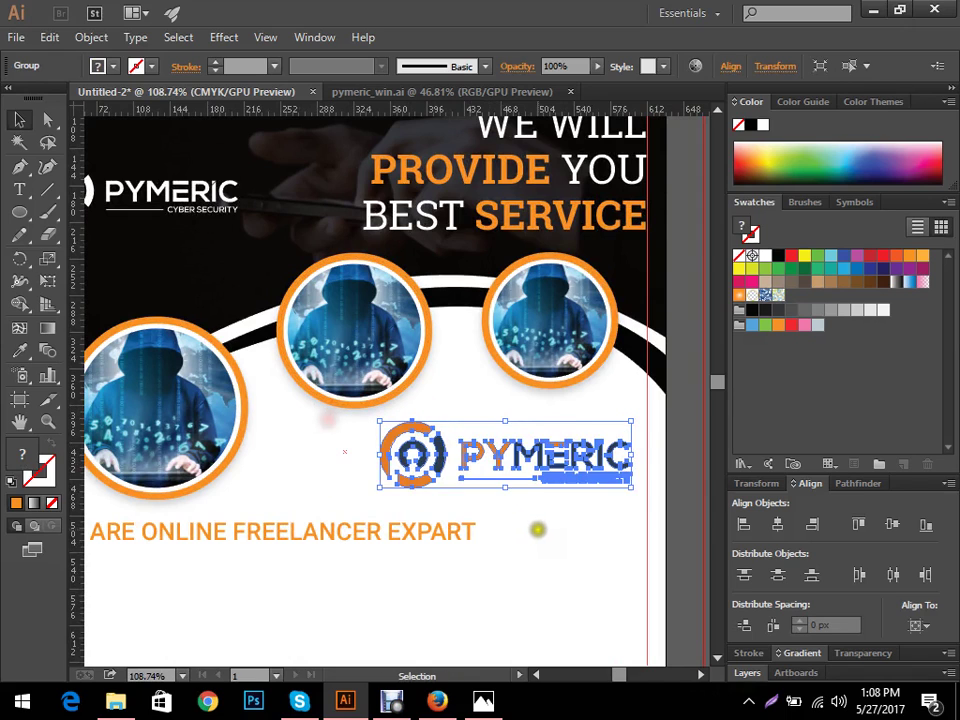
click(541, 529)
- Shift the orange tagline slightly lower beneath the large photo circle and deselect it
scroll(425, 410, down, 5)
scroll(574, 504, up, 2)
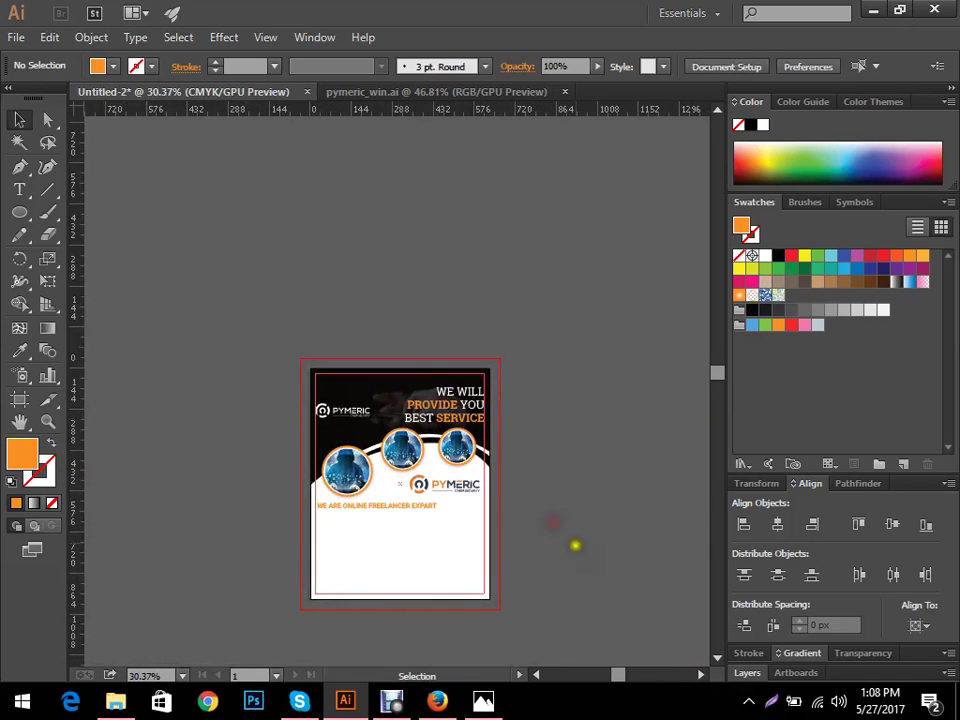
scroll(617, 517, up, 2)
scroll(478, 459, up, 2)
scroll(420, 435, down, 2)
scroll(420, 435, up, 1)
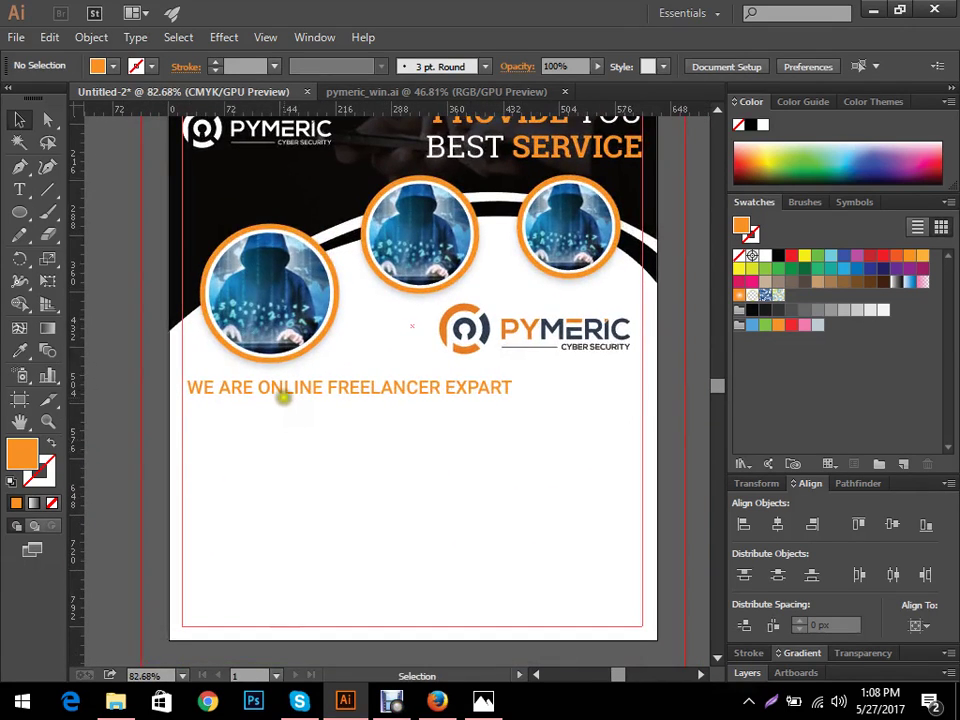
drag(283, 396, 285, 405)
click(369, 461)
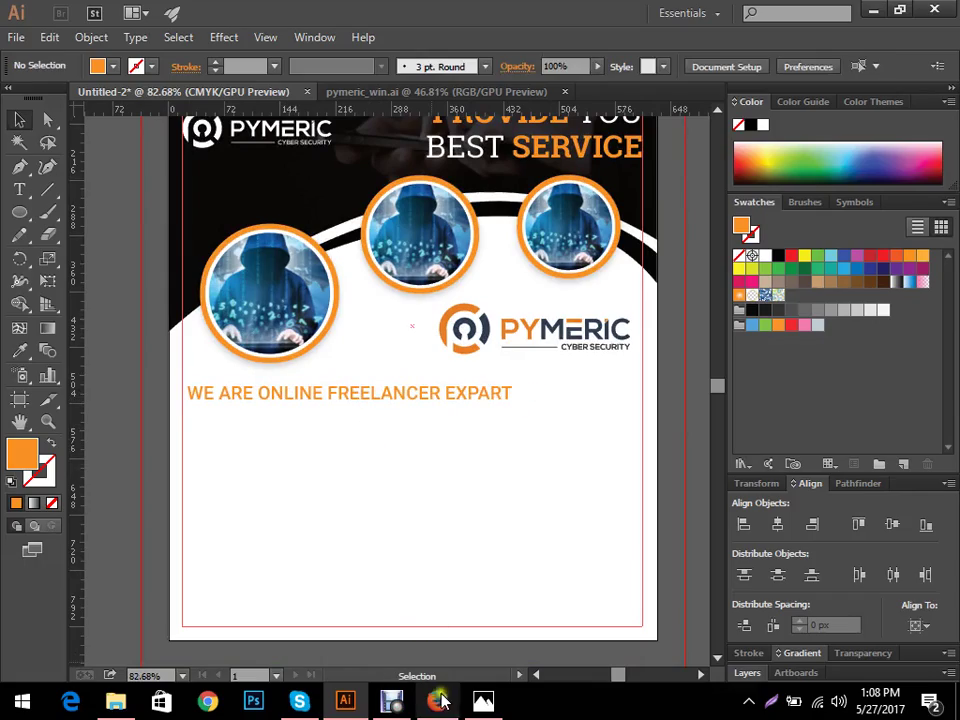
- Switch to Photos to examine the text below the headline on the reference flyer
click(484, 704)
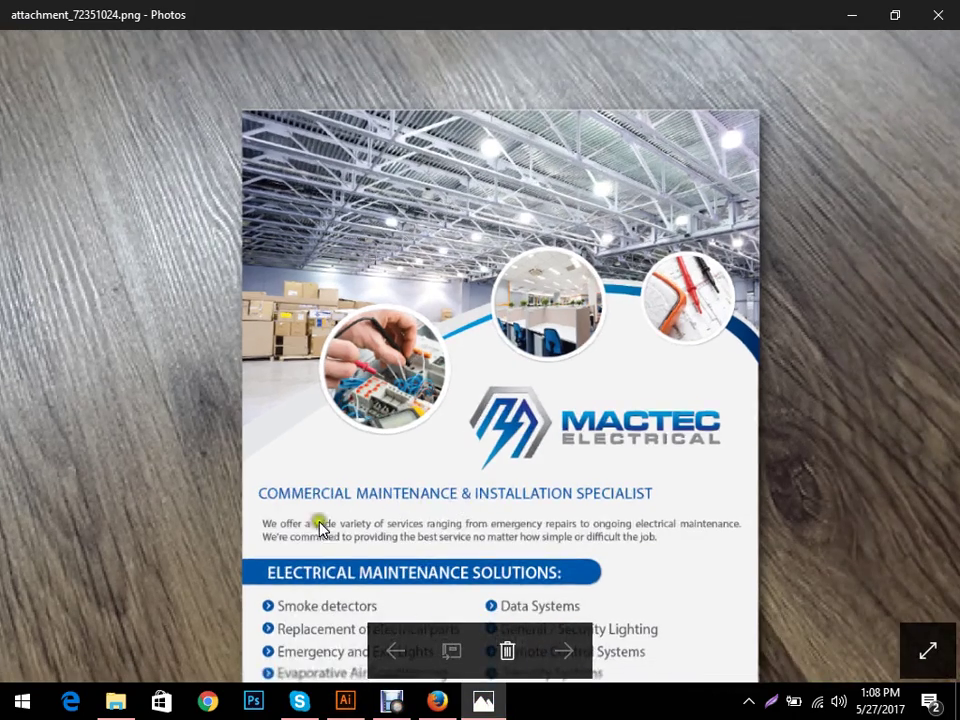
click(391, 700)
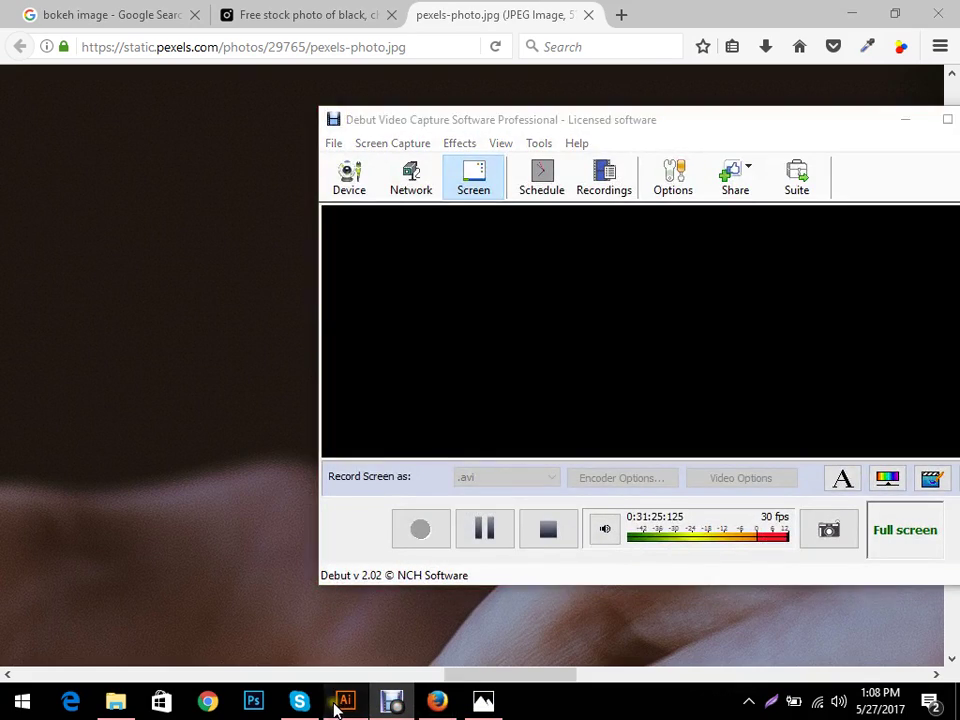
- Switch to Illustrator and draw a wide area-text frame directly beneath the orange tagline, starting at the tagline's left edge
click(345, 700)
scroll(264, 454, up, 2)
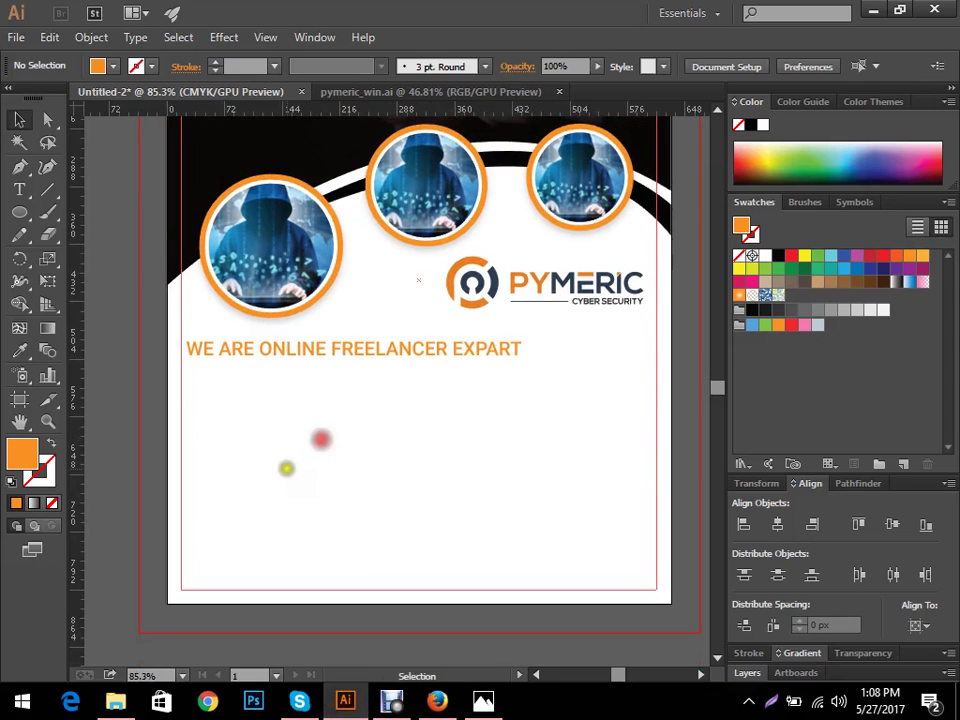
key(t)
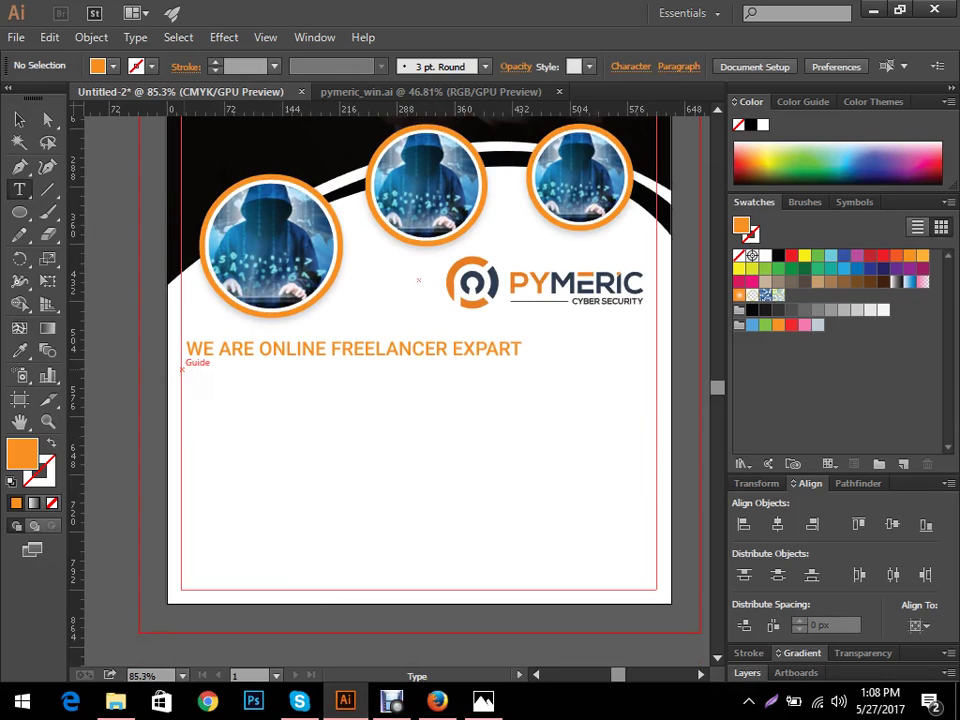
drag(186, 370, 591, 408)
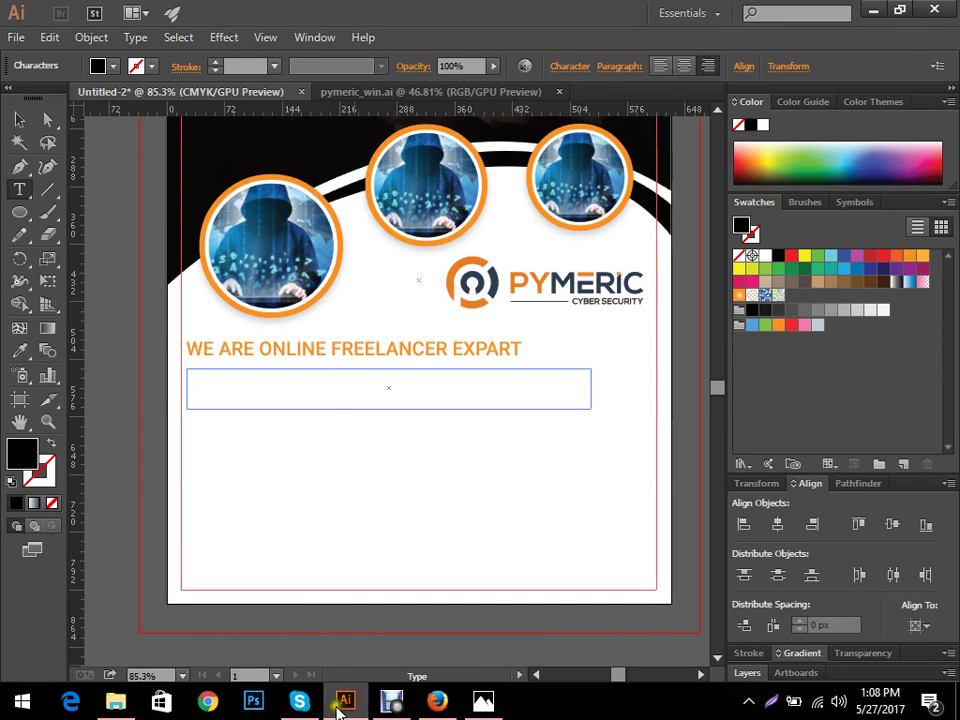
- Switch to Firefox and search Google for "loremispum" in a new tab
click(437, 700)
click(619, 13)
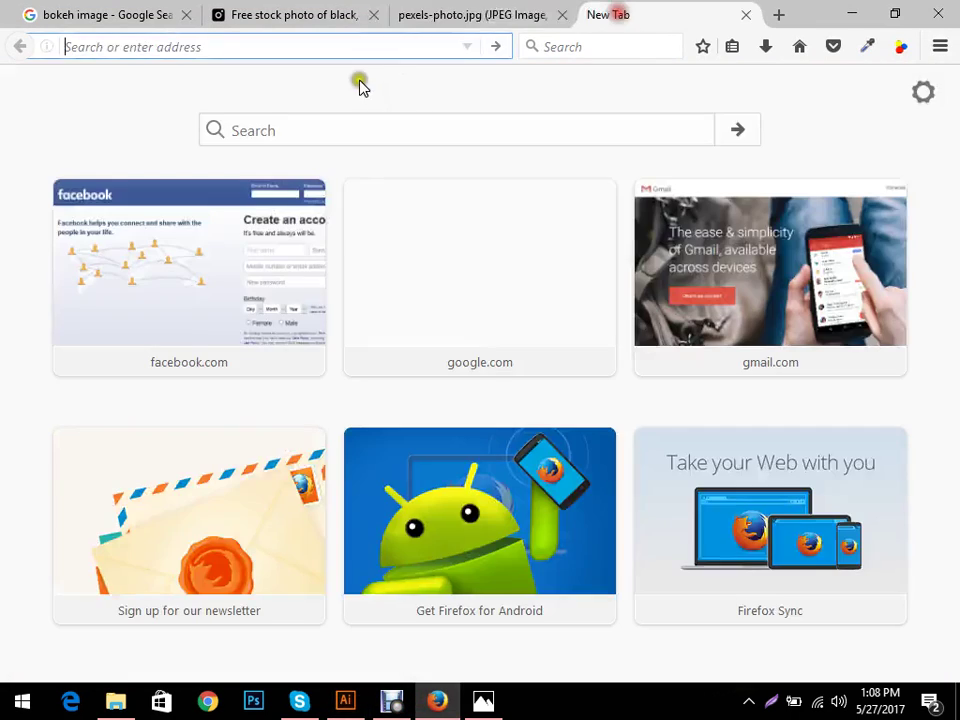
click(382, 47)
text(lo)
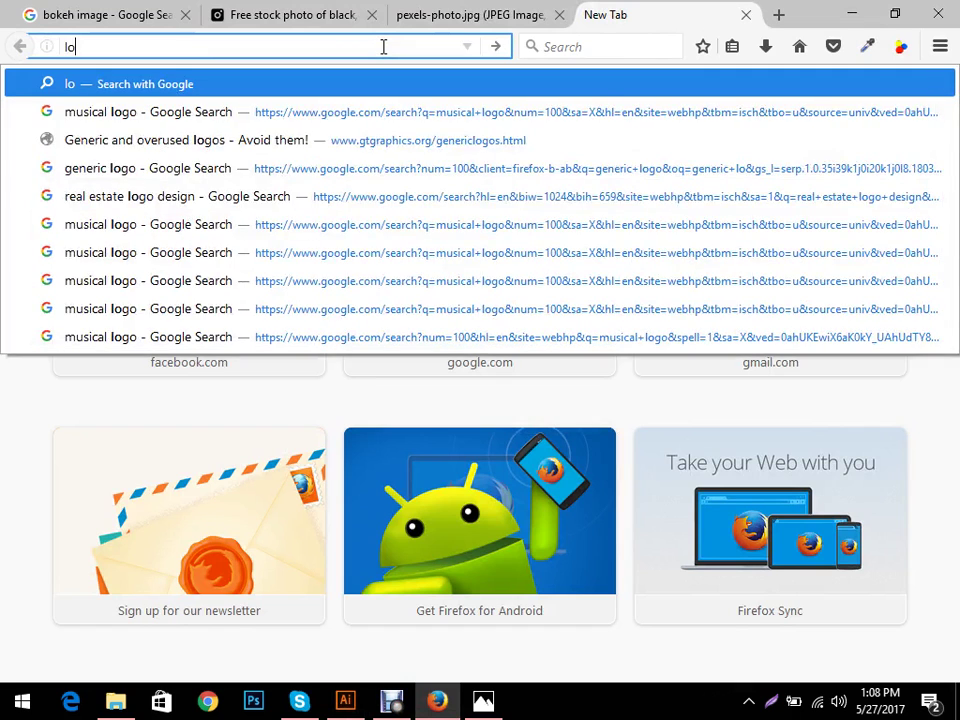
text(rem)
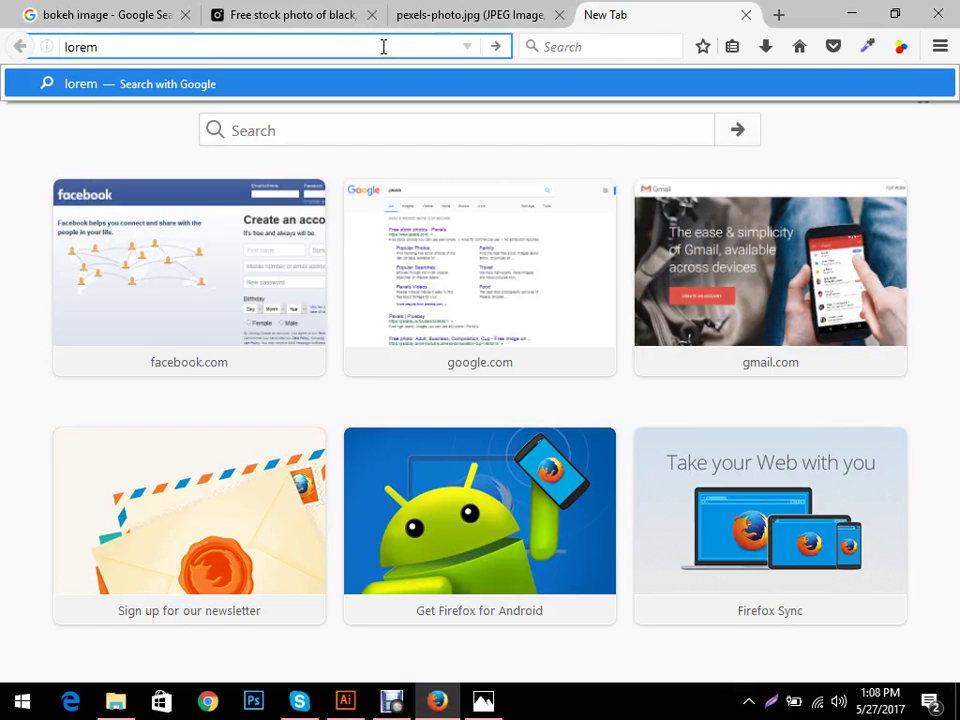
text(ispu)
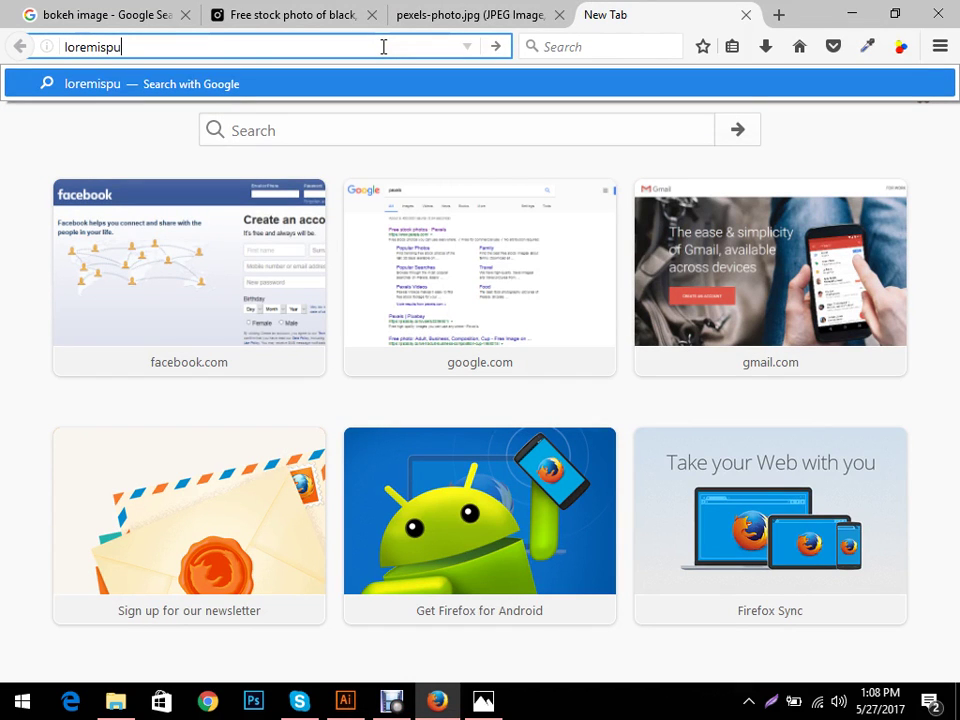
text(m)
key(Return)
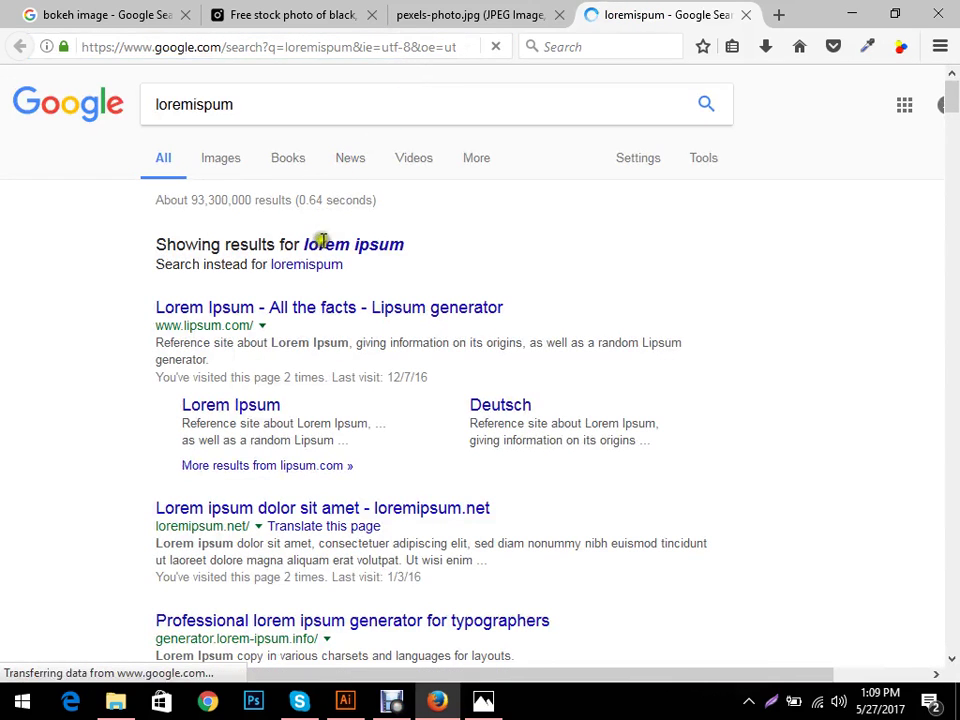
- Follow the corrected "lorem ipsum" search to lipsum.com and copy the opening passage from "Lorem Ipsum is simply" through "the 1500s,"
click(325, 248)
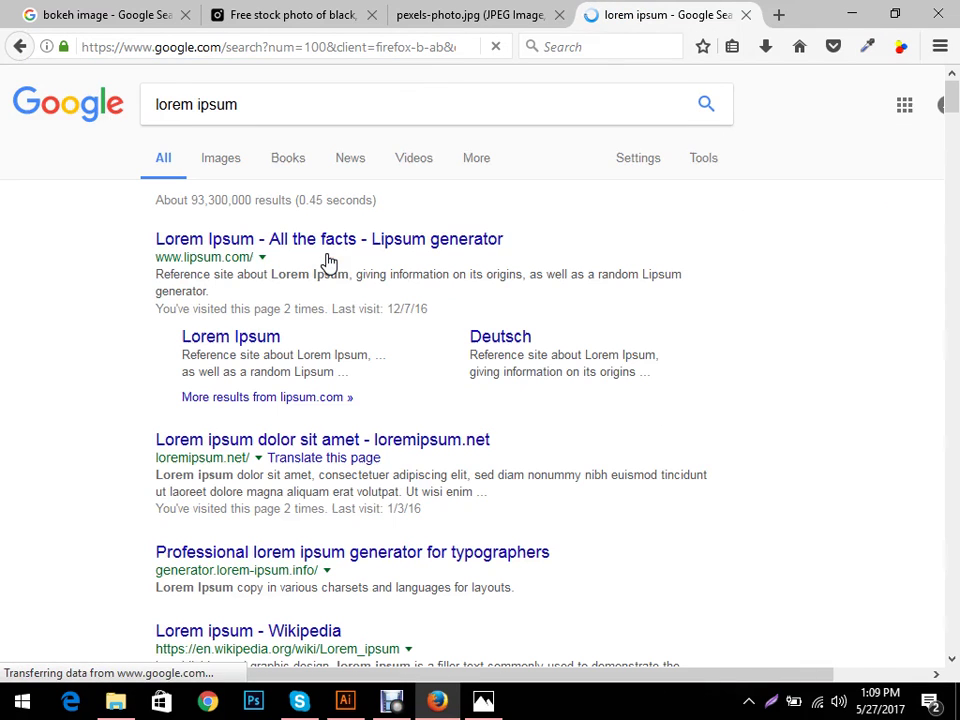
click(345, 246)
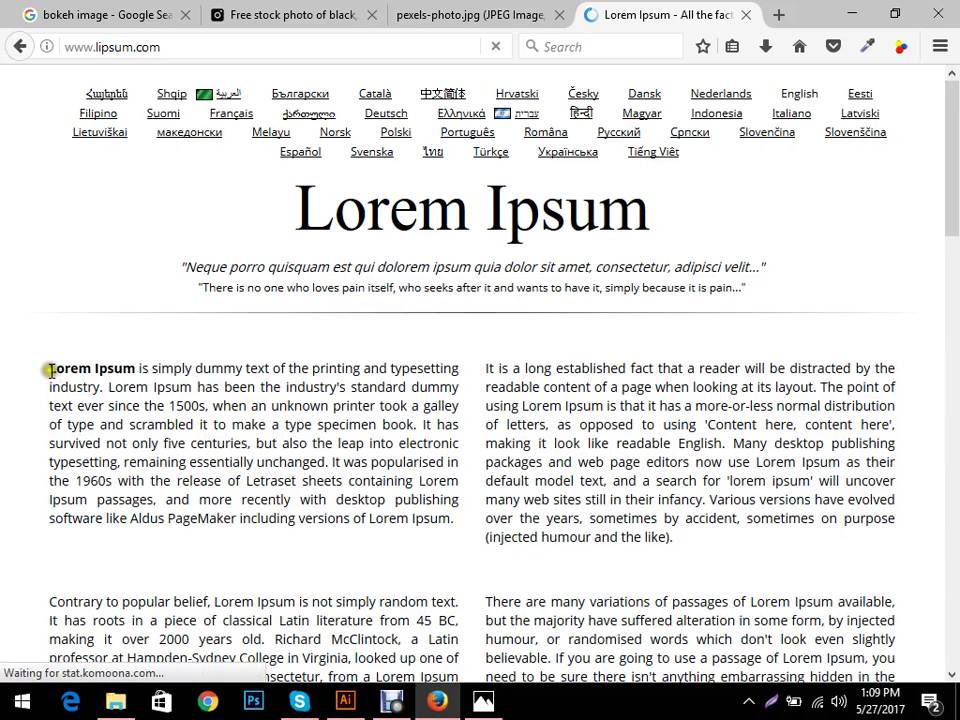
drag(50, 369, 210, 406)
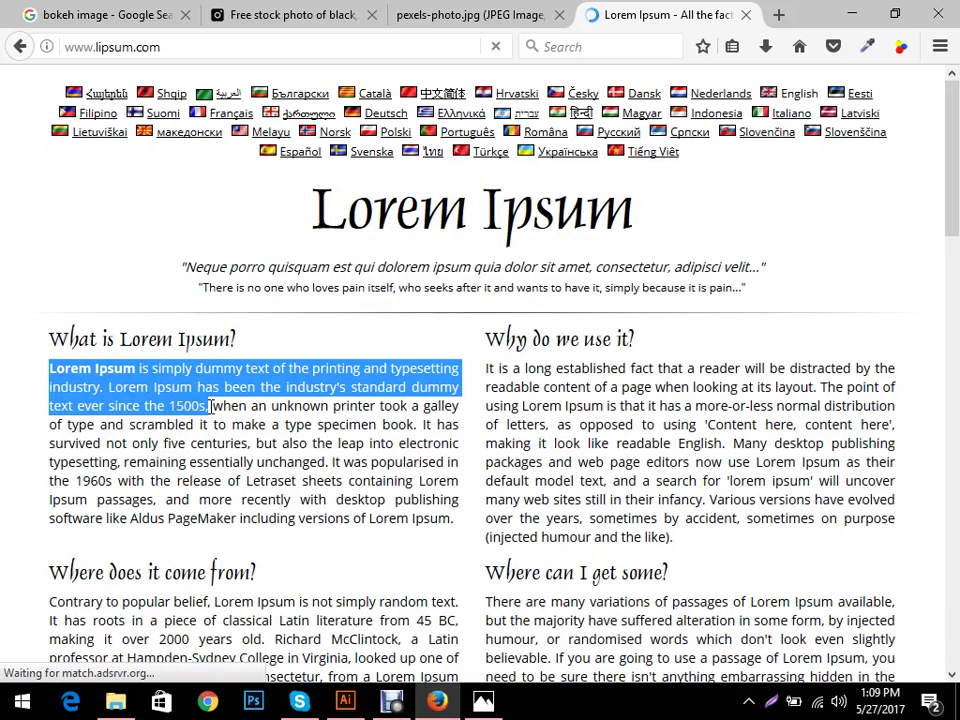
- Return to Illustrator, left-align the empty text frame and paste the copied Lorem Ipsum passage into it
key(alt+Tab)
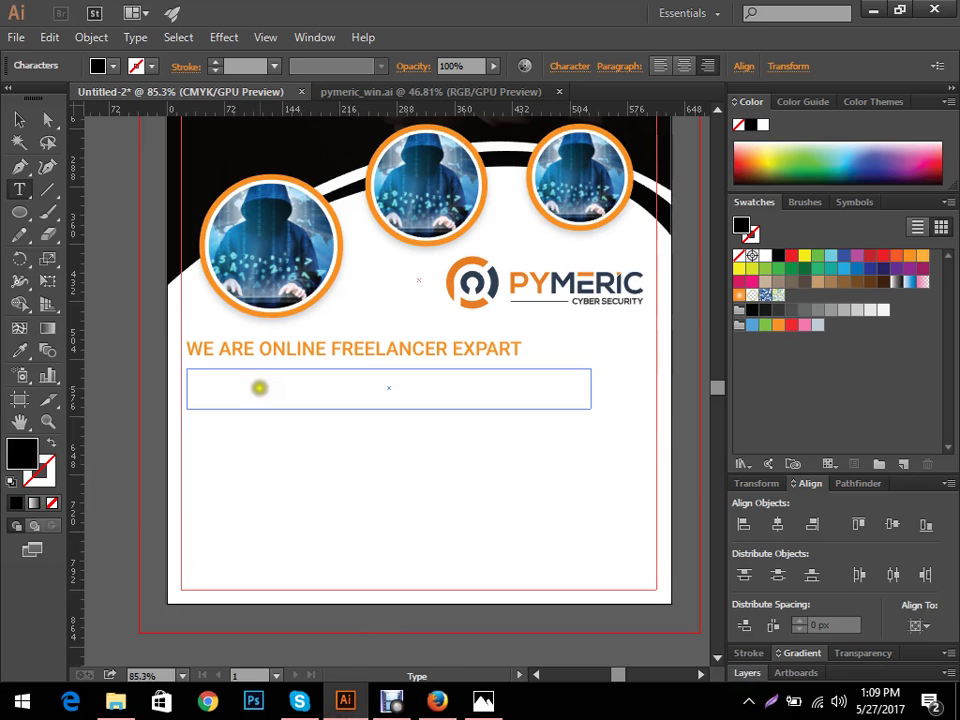
key(Escape)
click(660, 67)
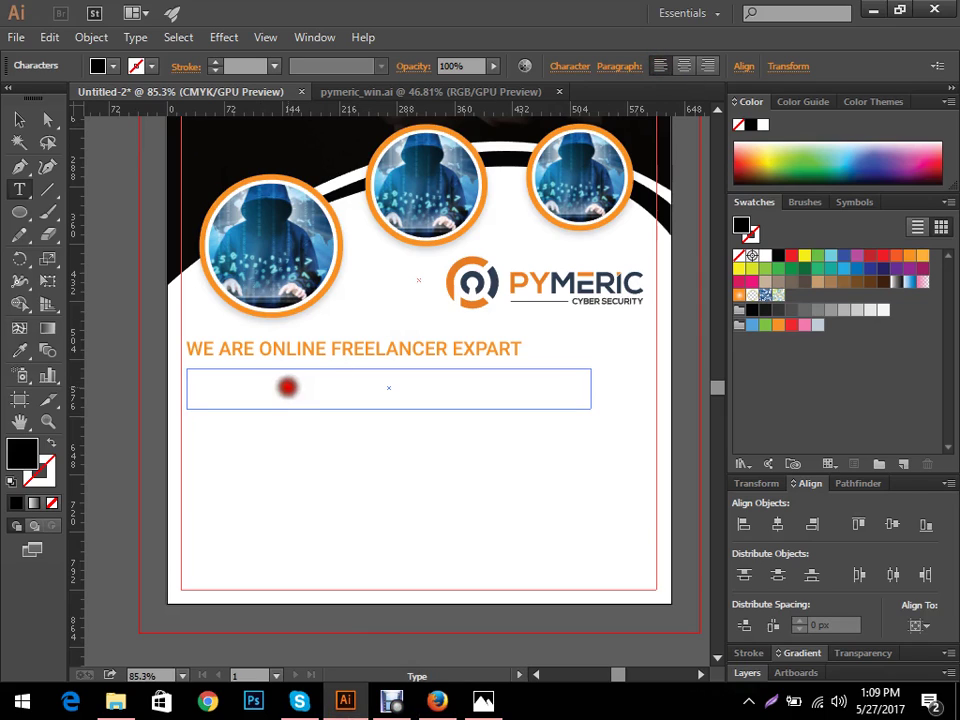
key(ctrl+v)
- Set the pasted paragraph's font size to 14 pt and its leading to 24 pt
triple_click(366, 384)
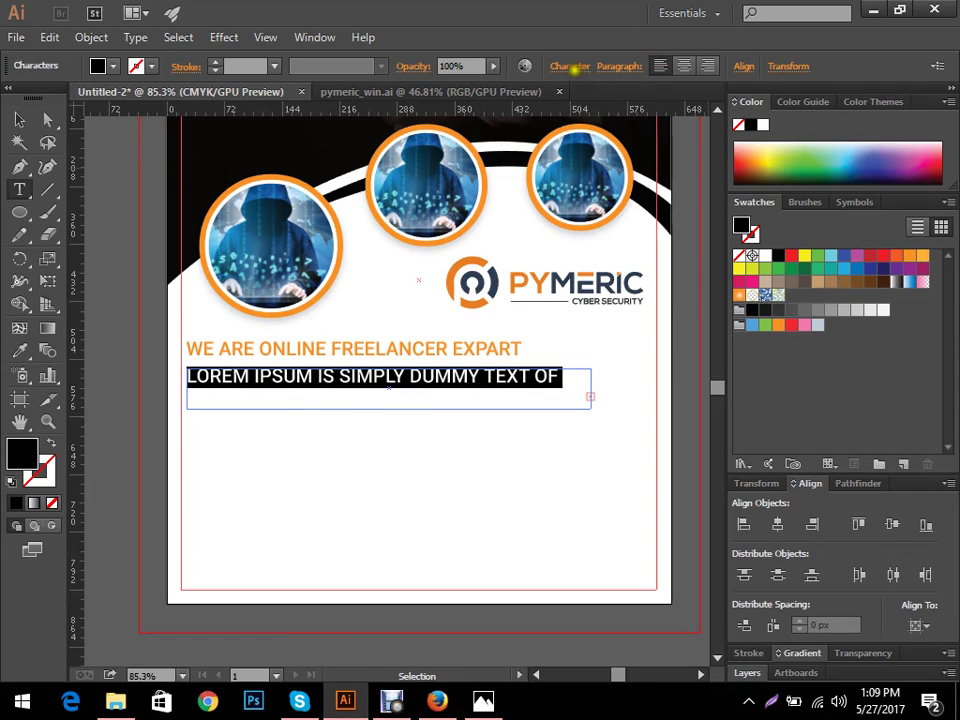
click(570, 66)
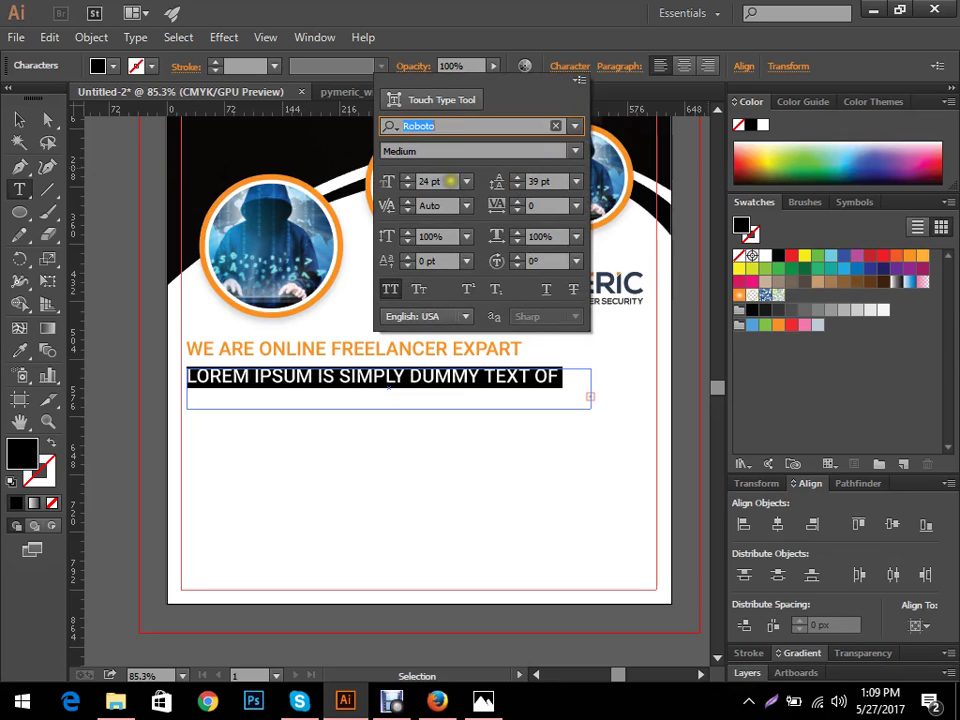
click(380, 181)
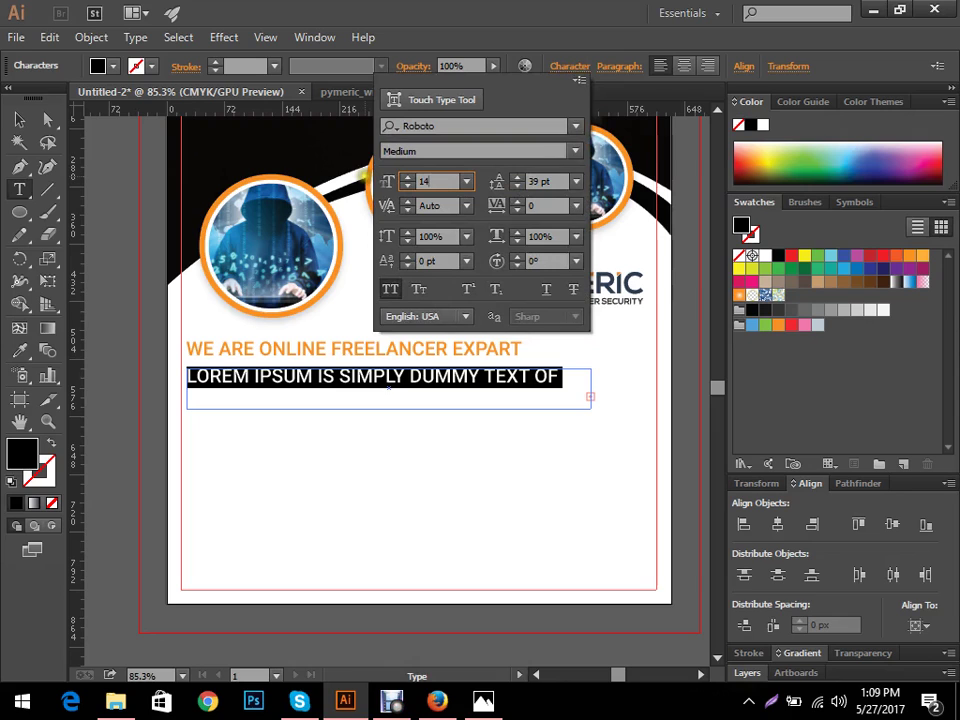
text(14)
click(579, 183)
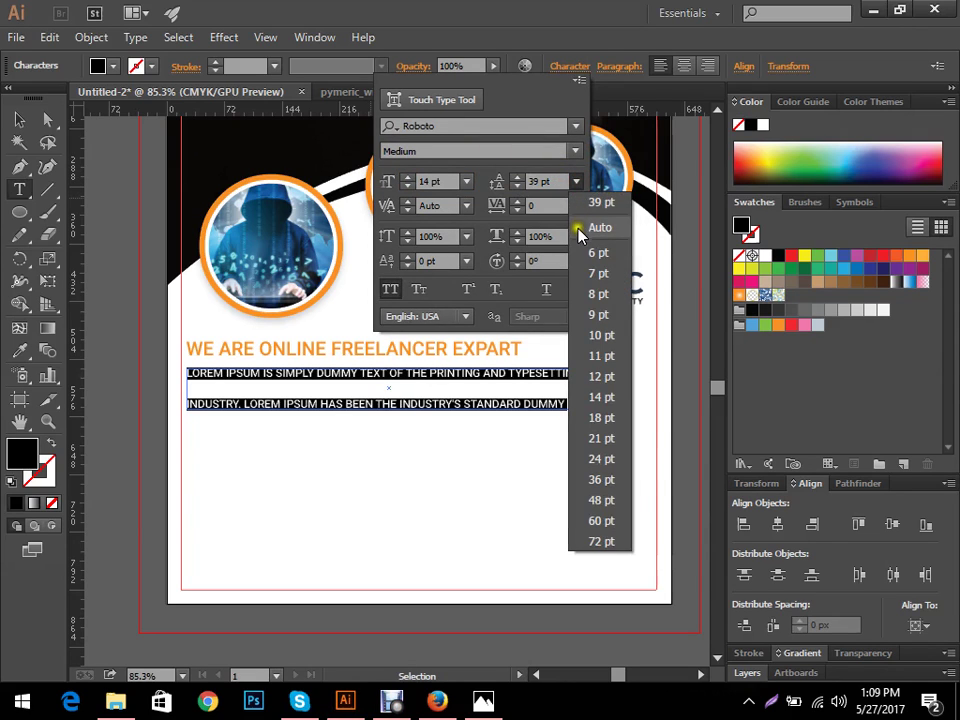
click(572, 224)
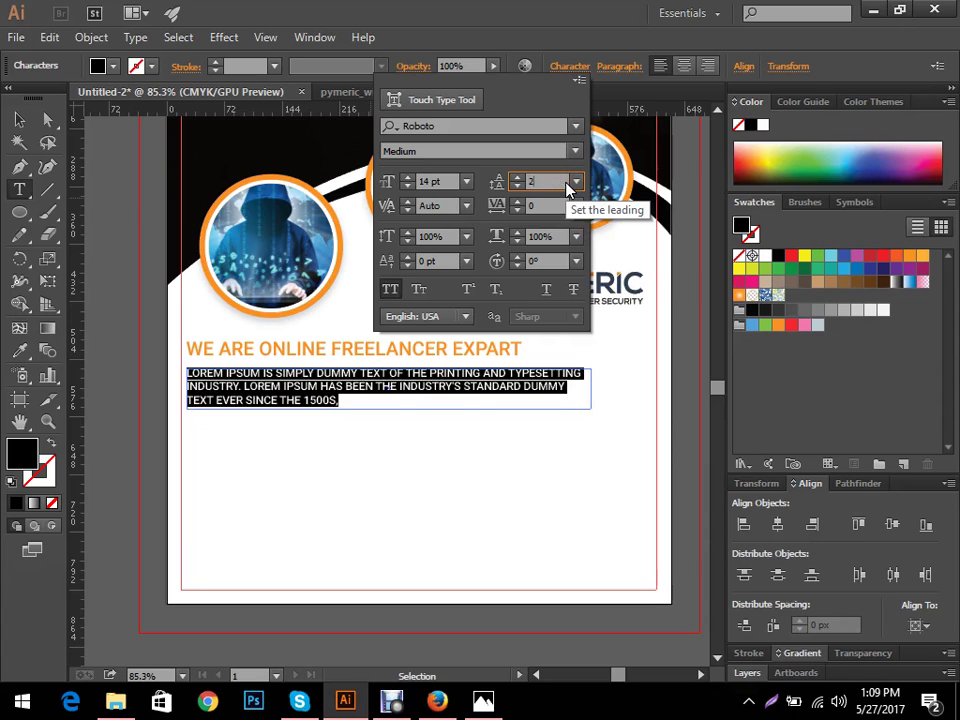
key(Return)
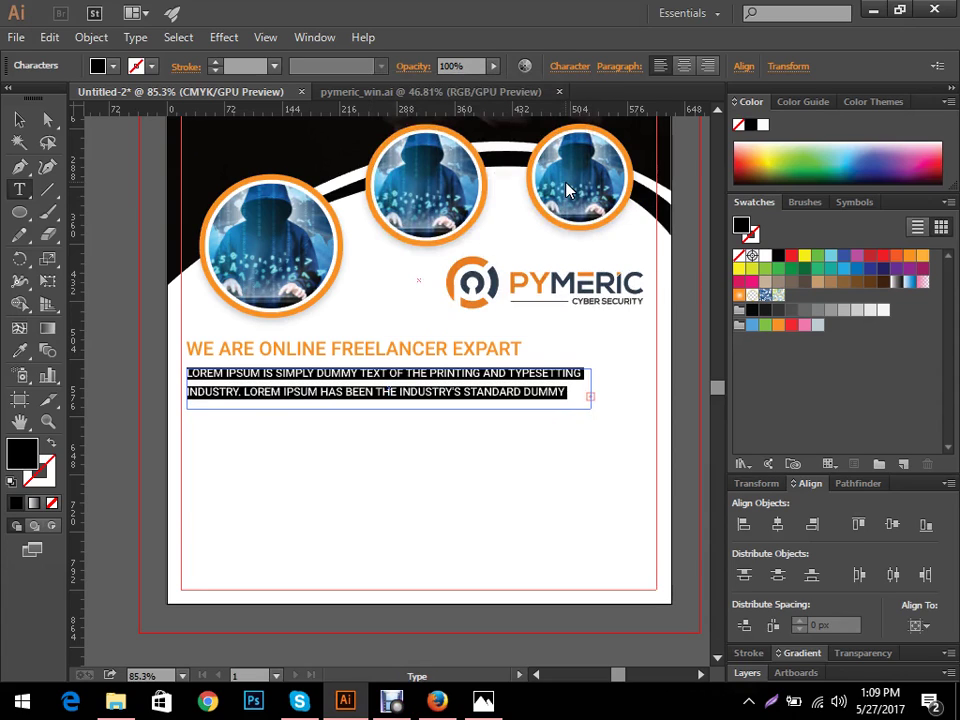
- Extend the paragraph's text frame slightly downward to fit its third line, and deselect it
click(378, 413)
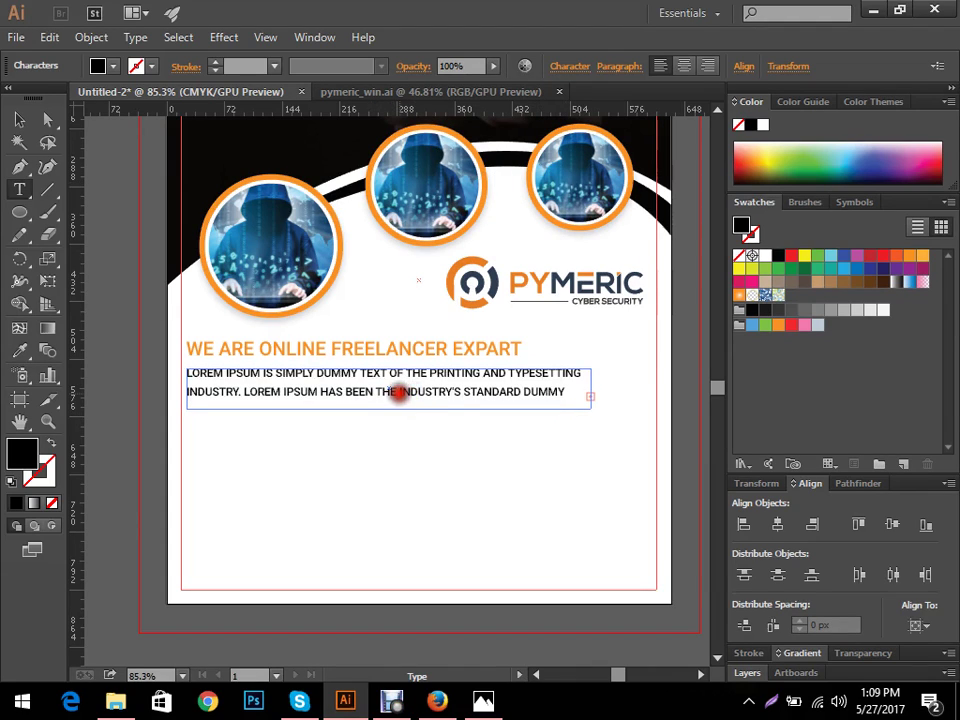
triple_click(399, 393)
click(19, 119)
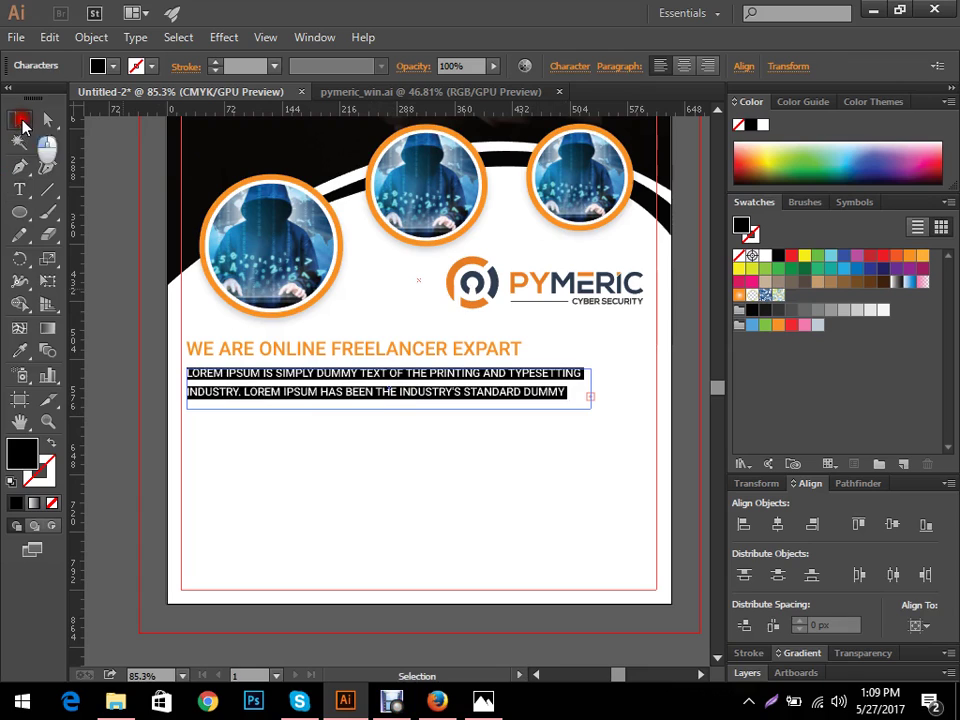
mouse_move(386, 409)
mouse_down()
mouse_move(386, 424)
mouse_move(389, 416)
mouse_up()
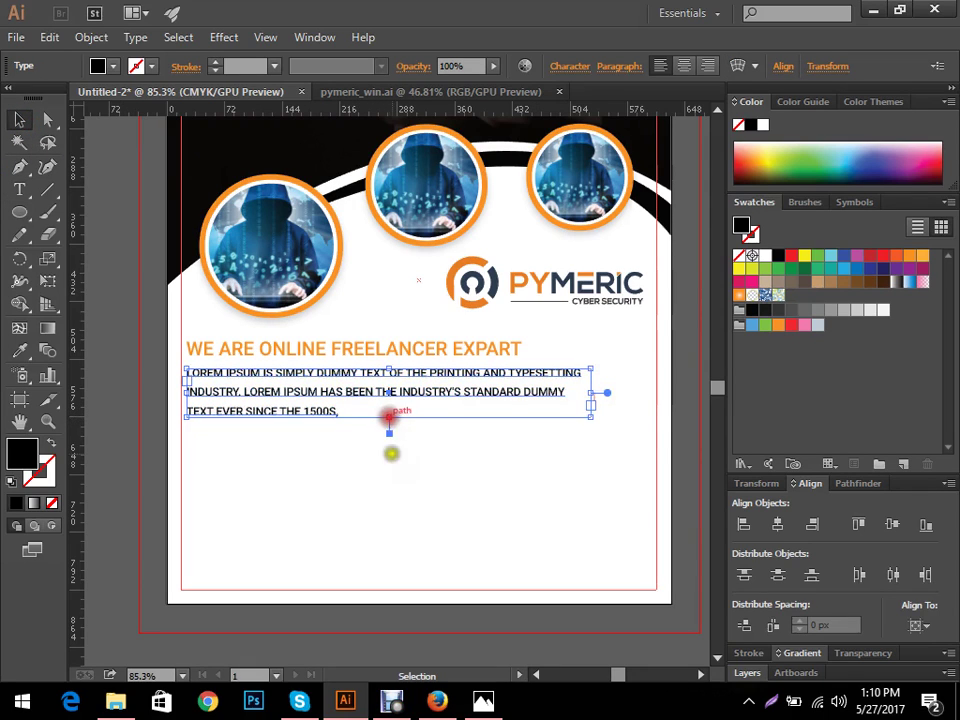
click(416, 484)
- Set the Lorem Ipsum paragraph's fill colour to pure black, 000000
key(z)
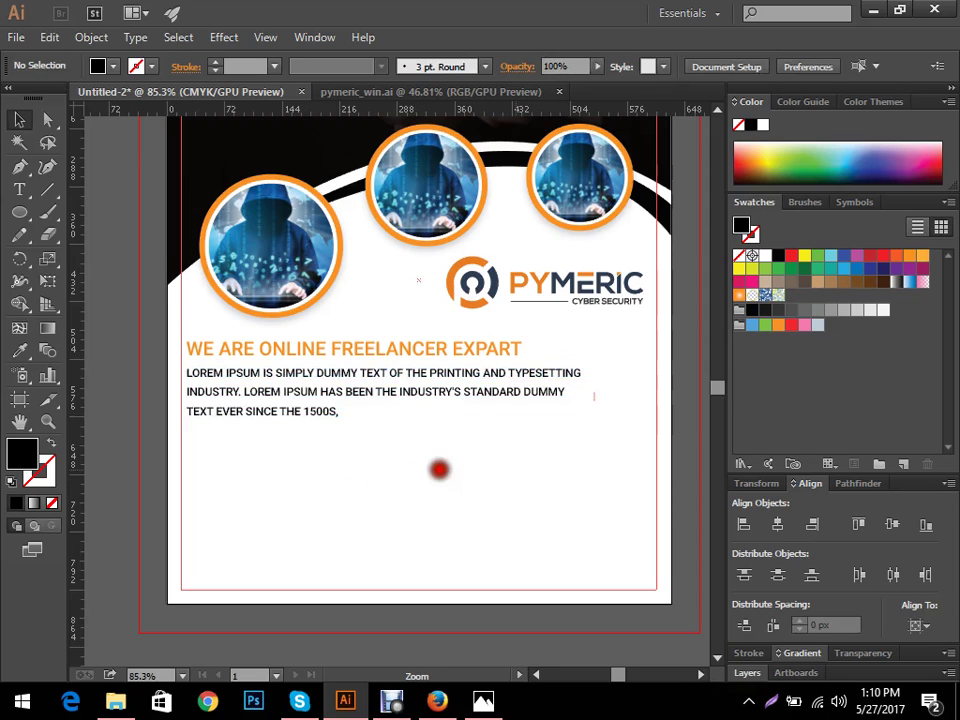
alt+click(435, 465)
drag(371, 467, 487, 388)
click(310, 390)
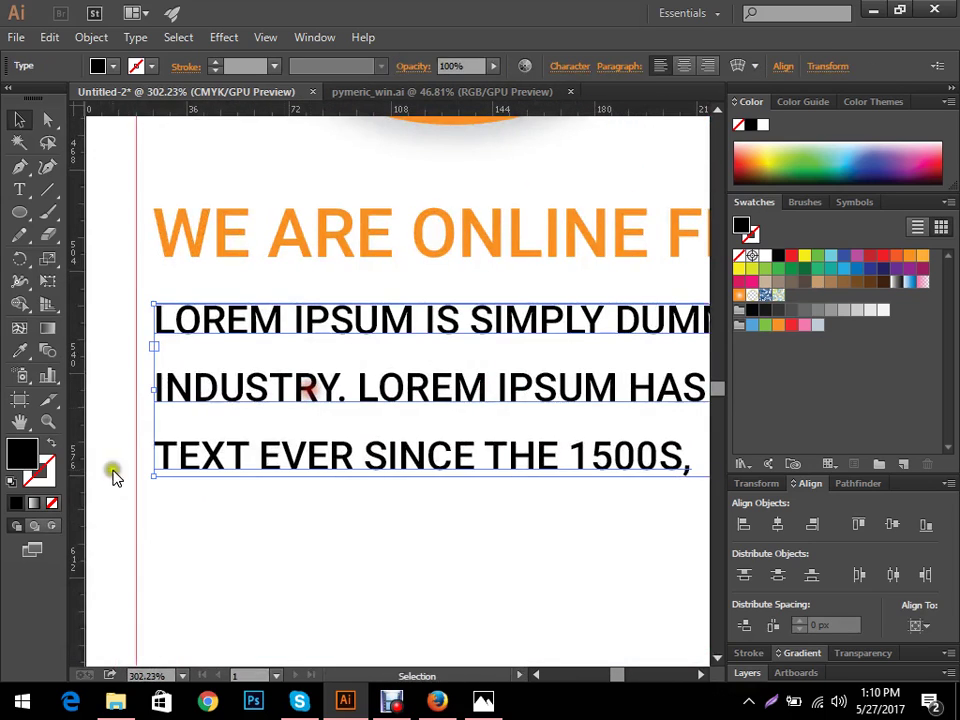
double_click(22, 452)
drag(142, 518, 30, 662)
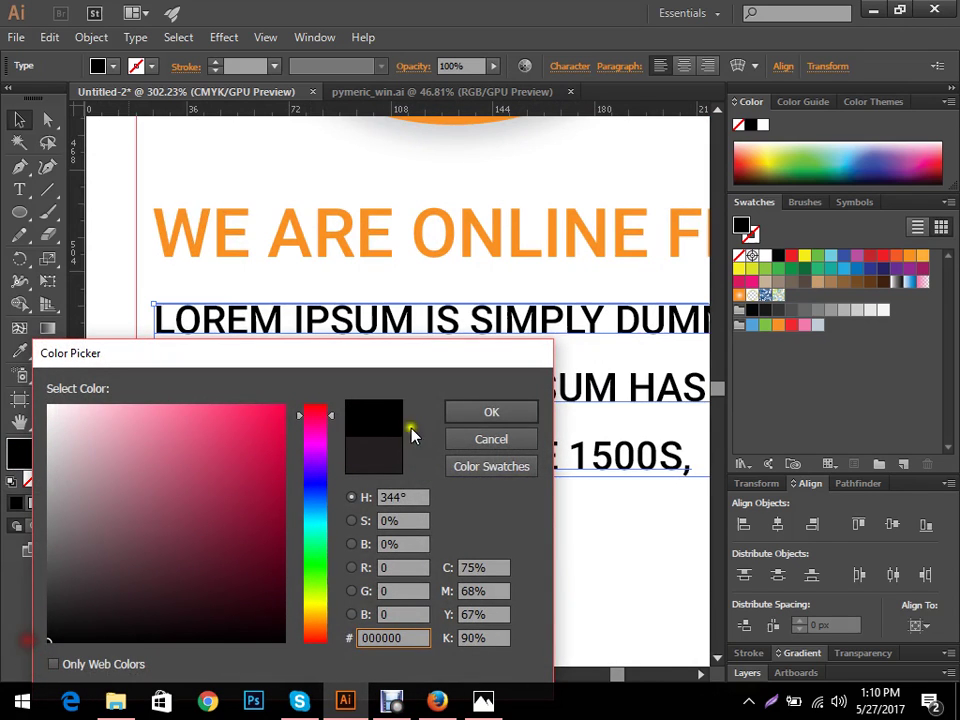
click(462, 410)
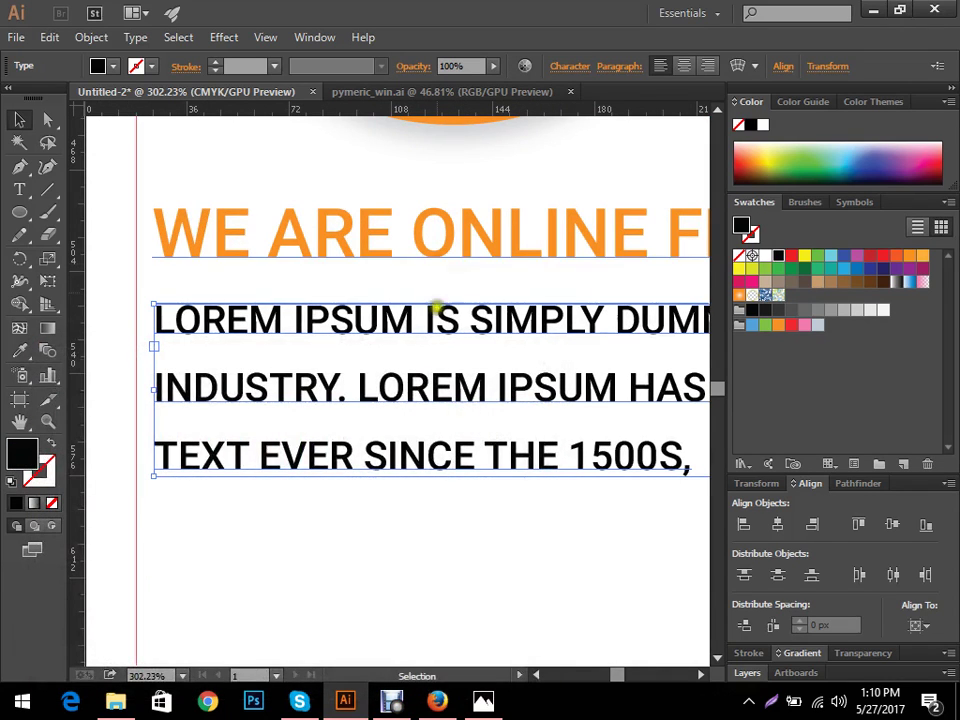
- Turn off All Caps for the whole Lorem Ipsum paragraph and change its Roboto style to Regular
double_click(450, 385)
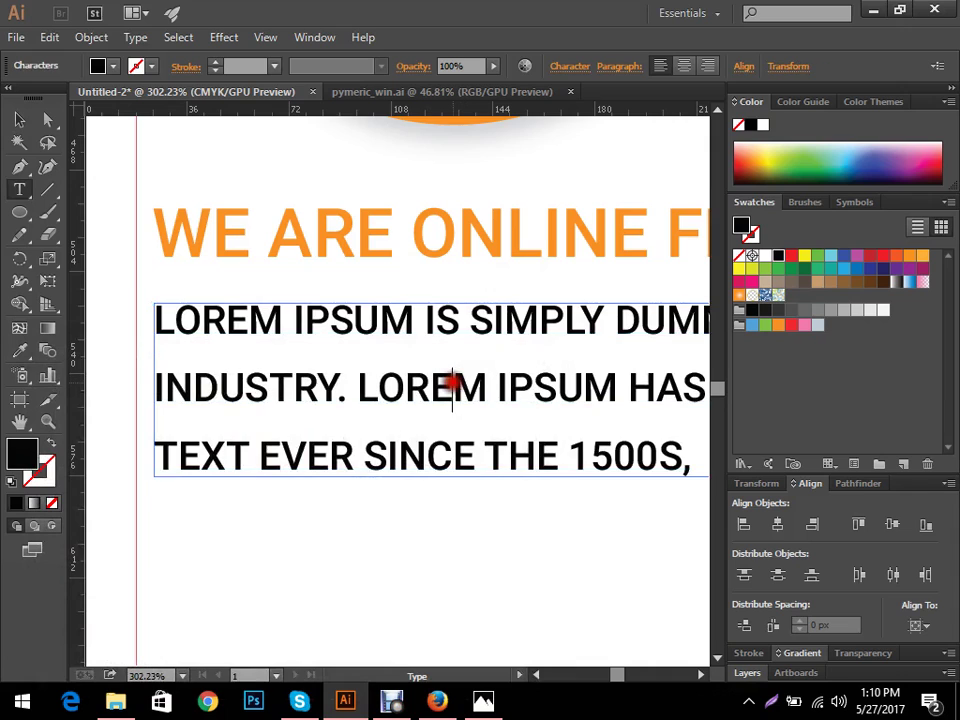
key(ctrl+a)
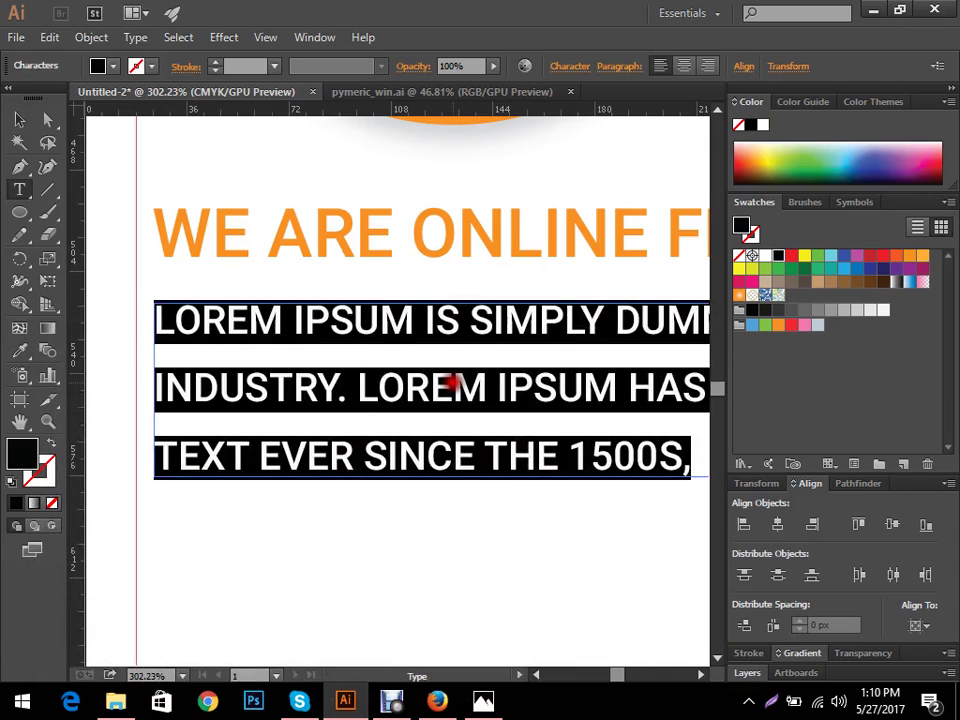
click(561, 67)
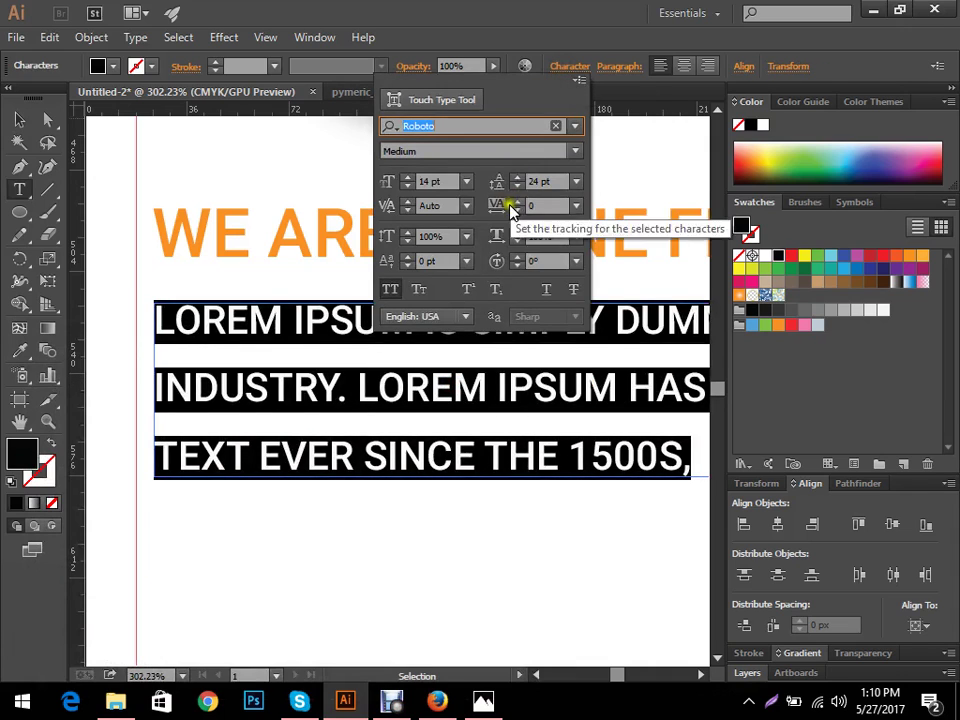
click(389, 289)
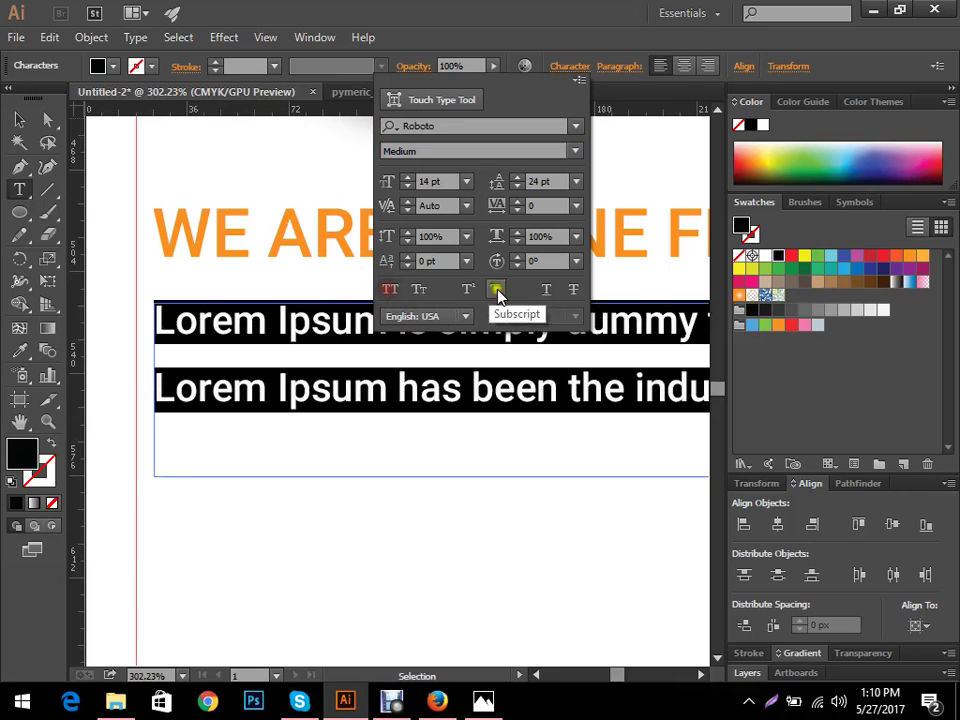
click(576, 151)
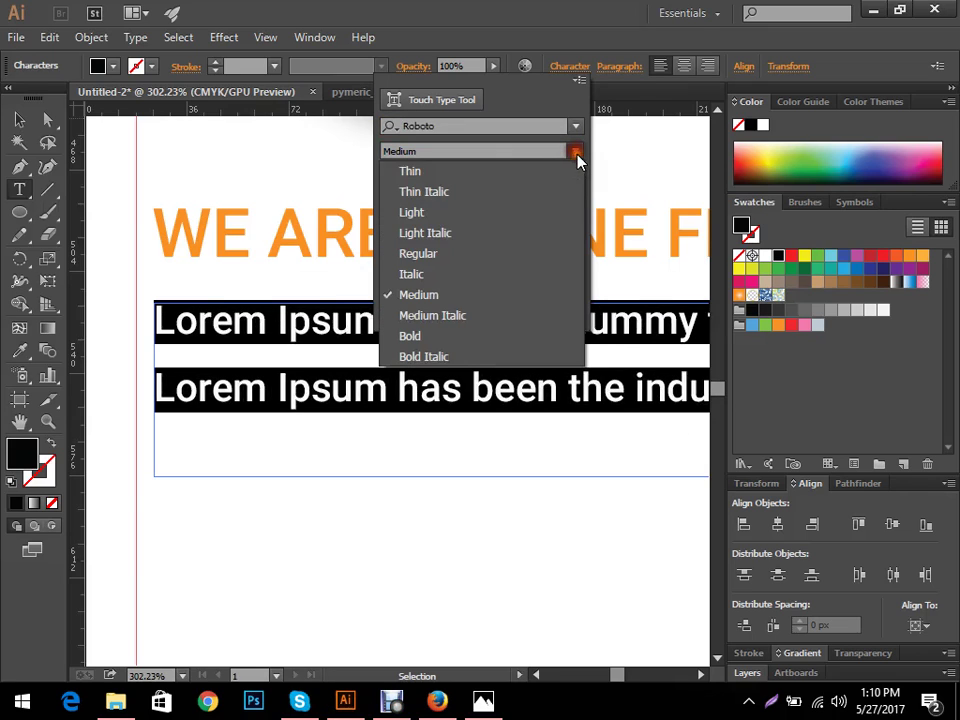
click(485, 253)
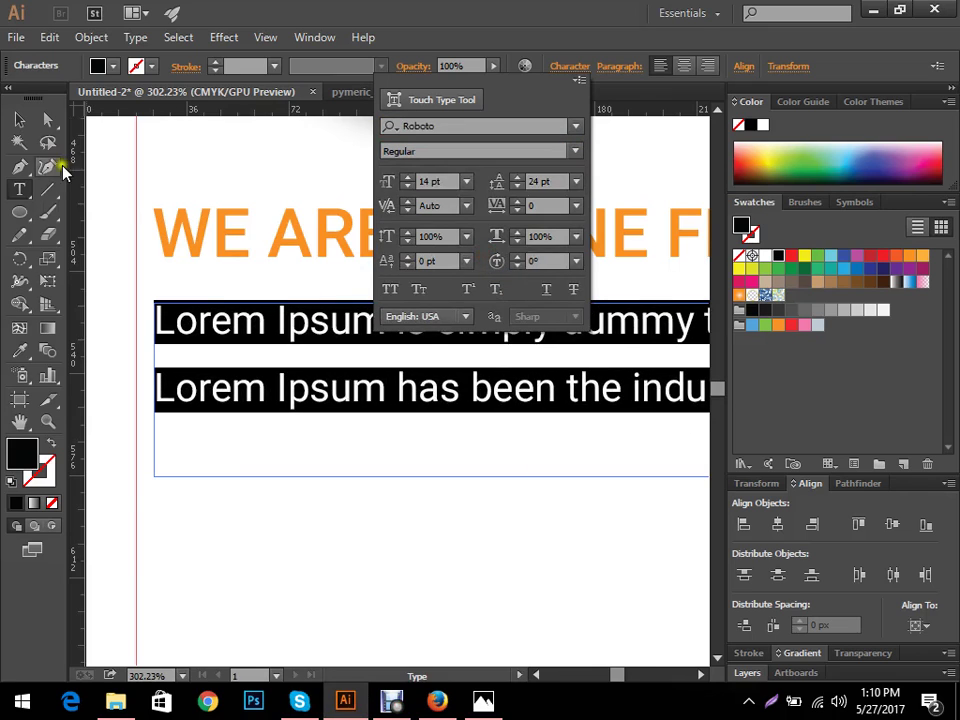
- Restore the cleared Lorem Ipsum paragraph in its frame and finish editing the text
click(17, 125)
drag(432, 474, 190, 467)
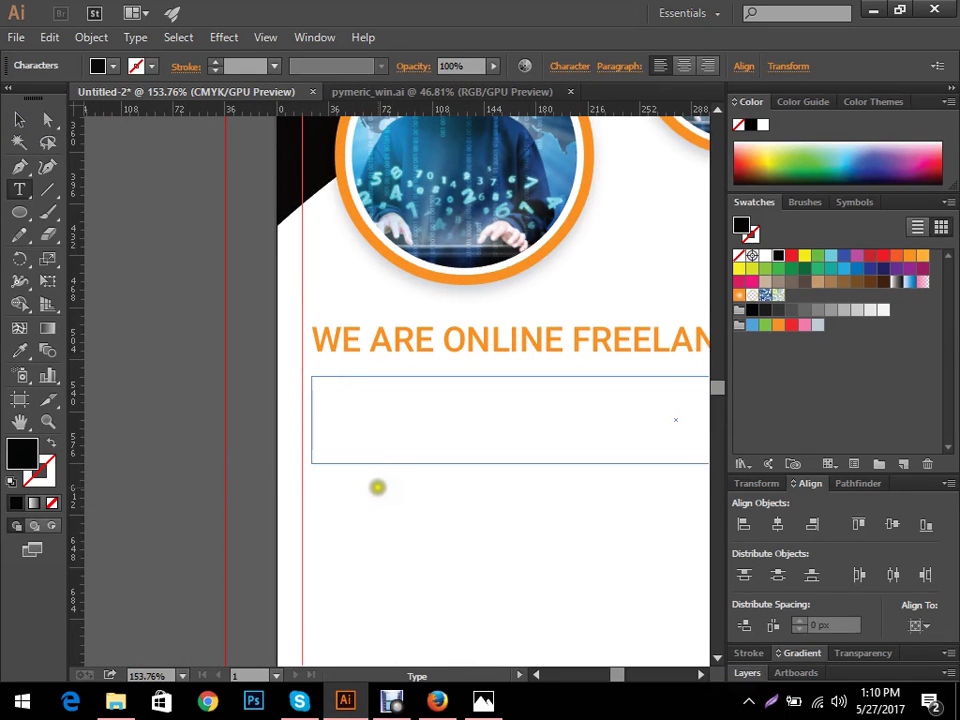
key(ctrl+v)
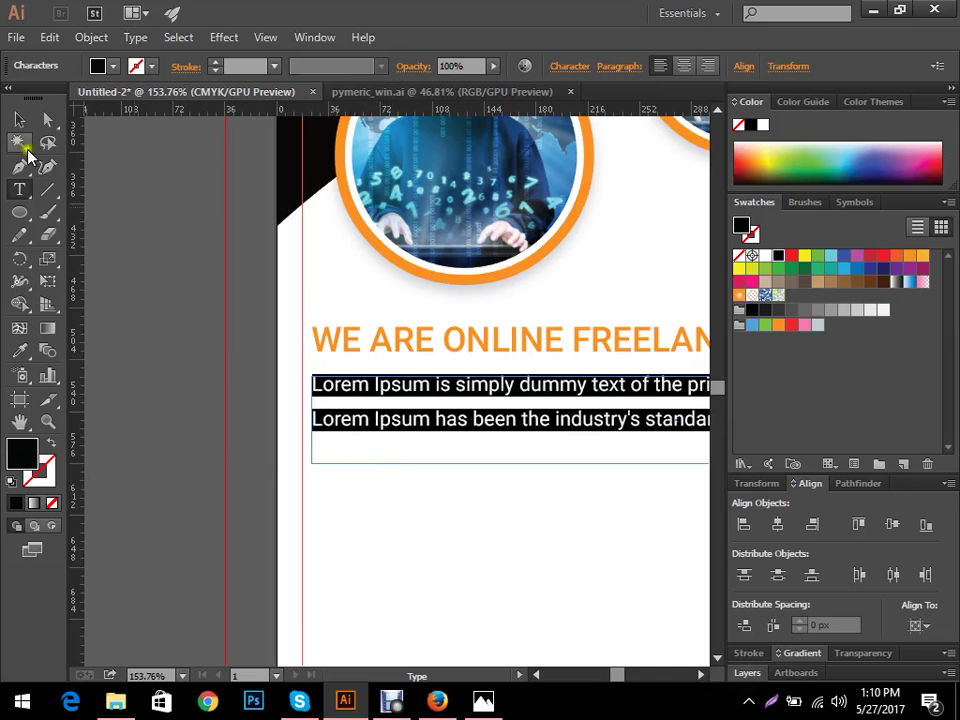
key(Escape)
drag(390, 446, 272, 499)
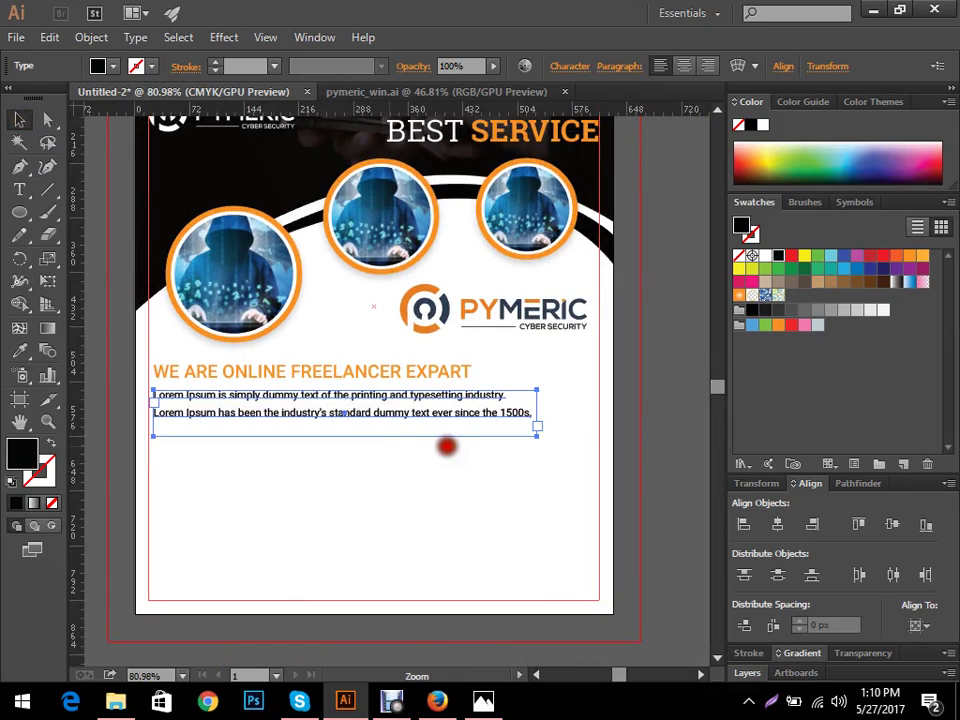
- Shorten the Lorem Ipsum paragraph's text frame to fit its two lines, and deselect it
drag(447, 446, 456, 444)
key(t)
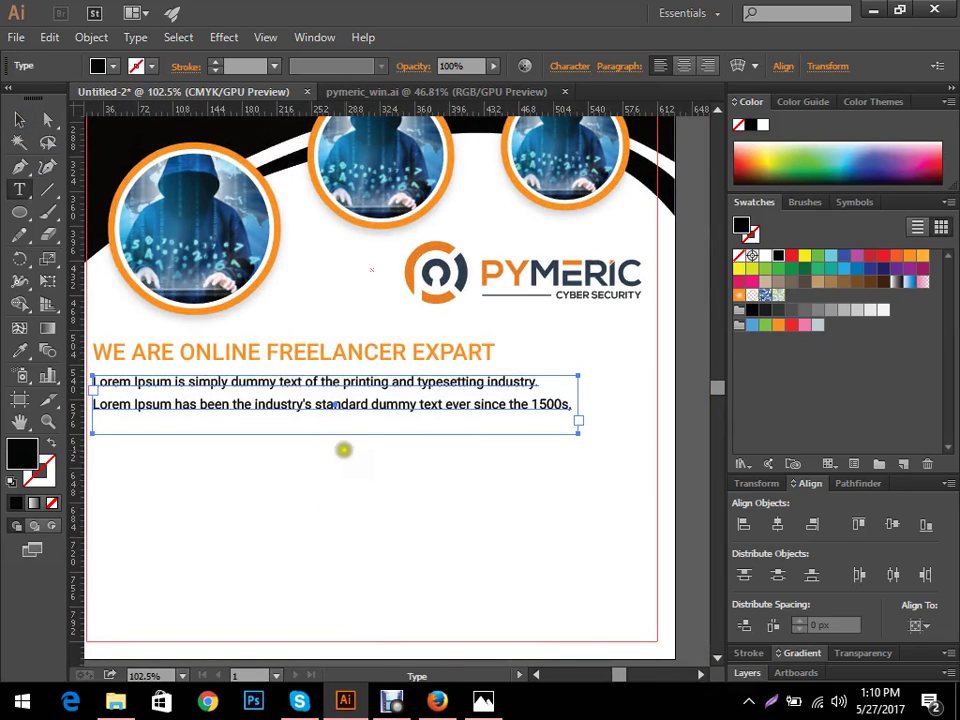
click(342, 429)
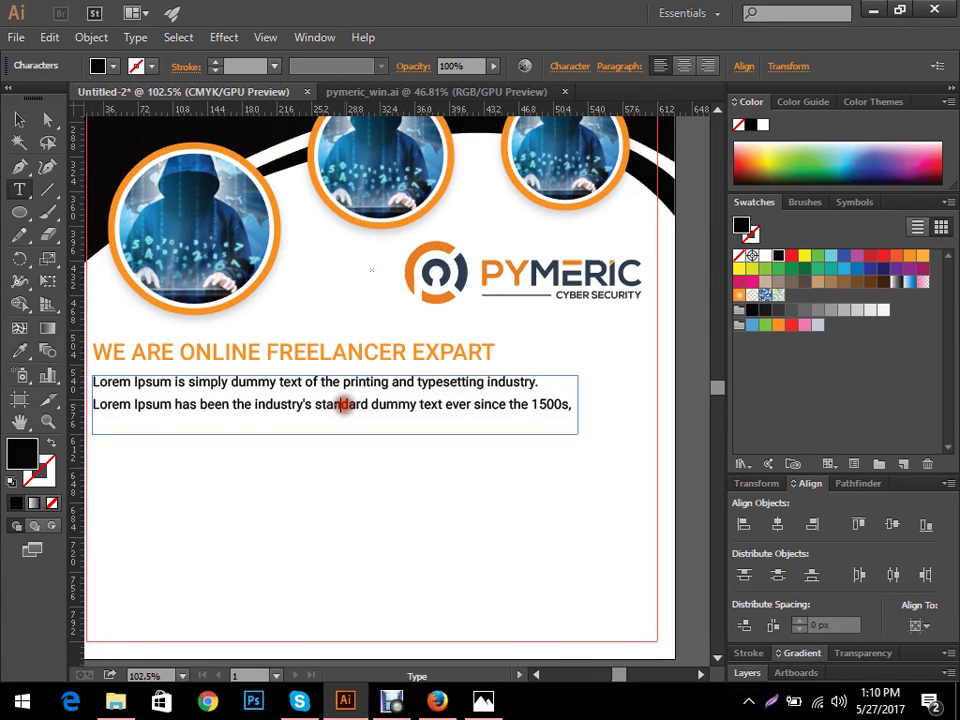
click(19, 120)
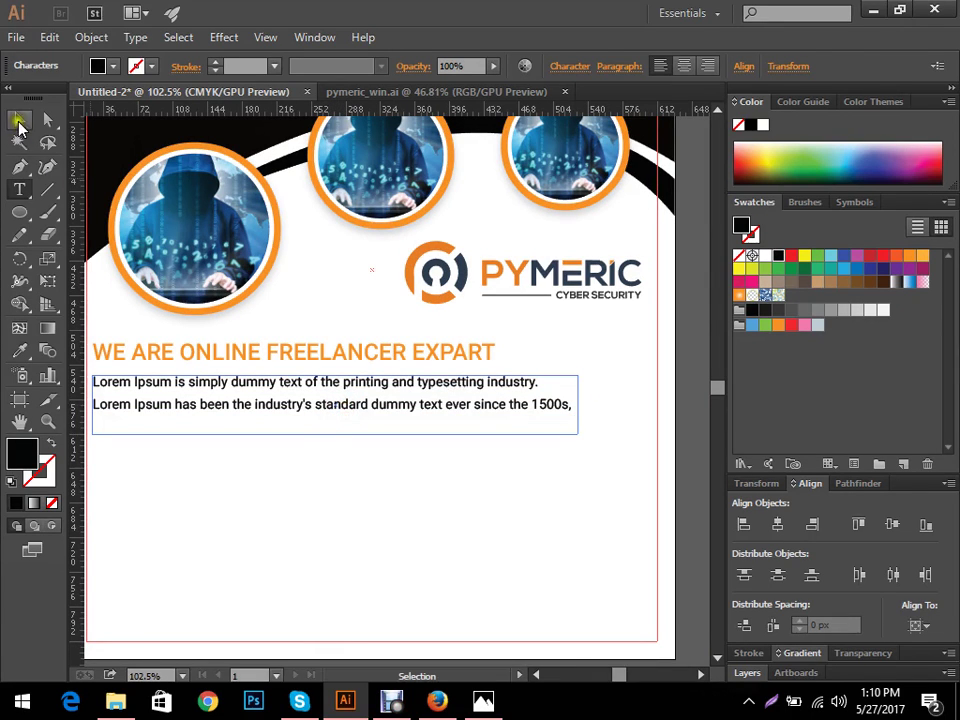
drag(335, 435, 336, 412)
click(378, 467)
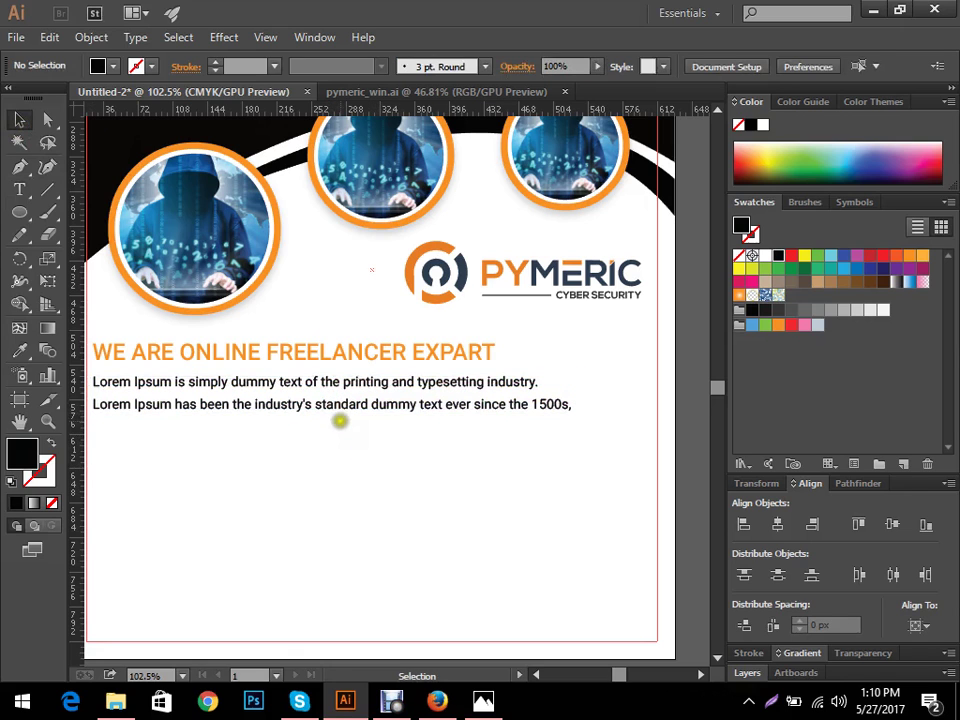
- Set the Lorem Ipsum paragraph's opacity to 54% and deselect it
click(341, 413)
drag(437, 407, 536, 407)
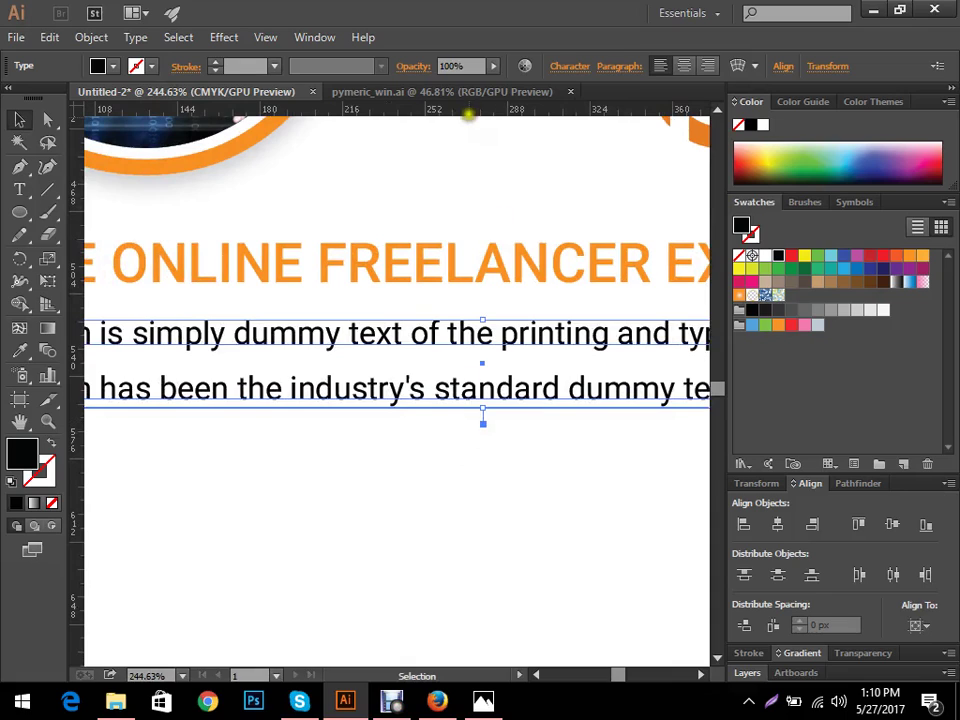
click(451, 66)
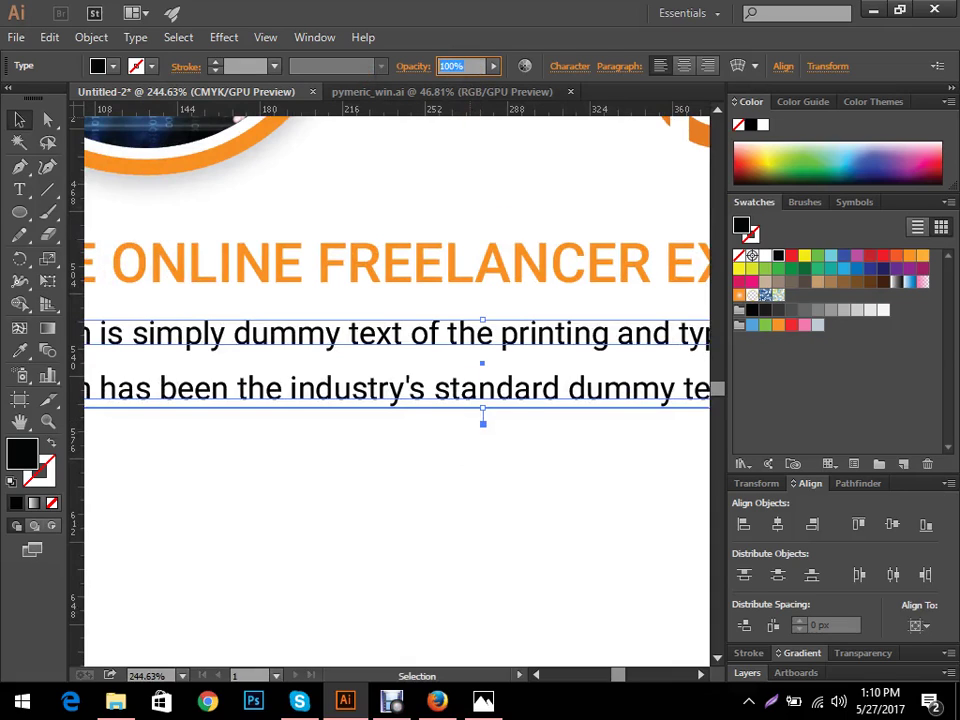
key(Return)
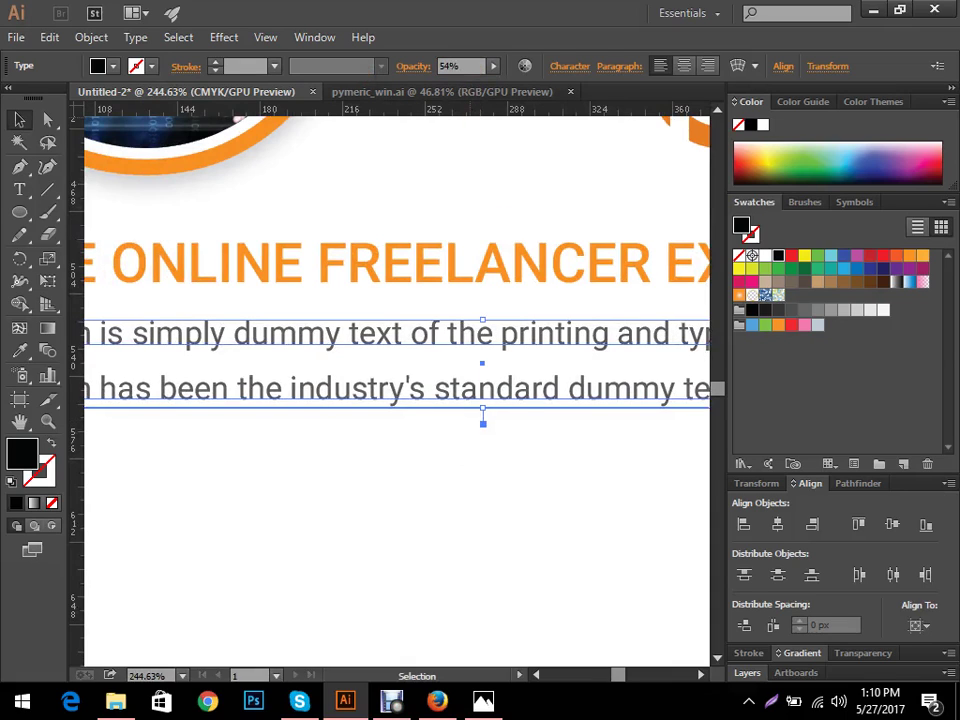
click(443, 516)
drag(345, 497, 285, 467)
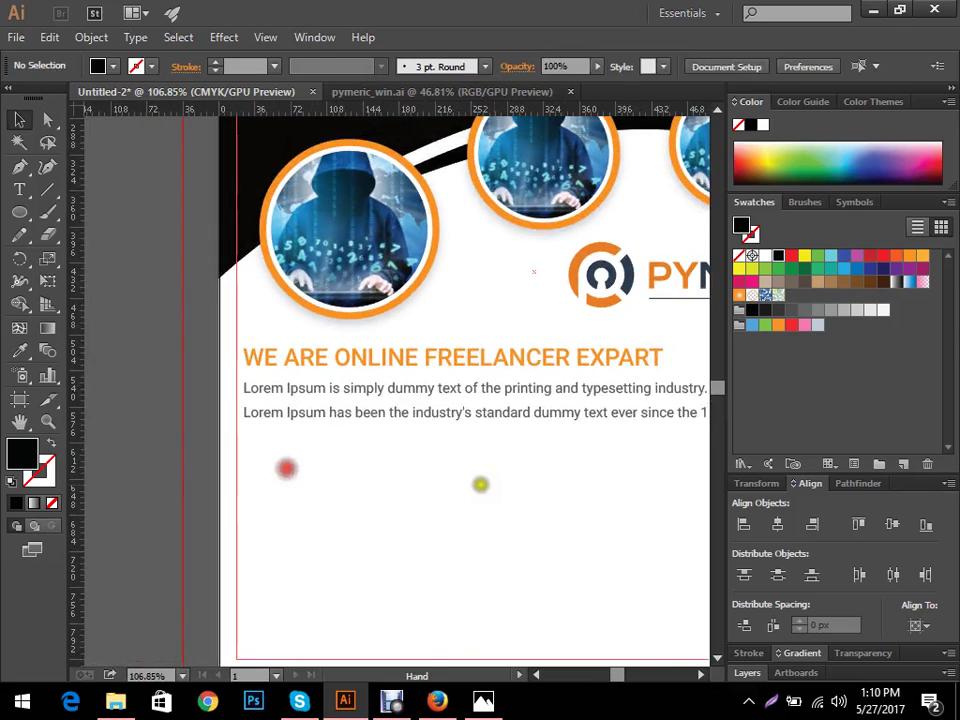
drag(504, 481, 446, 481)
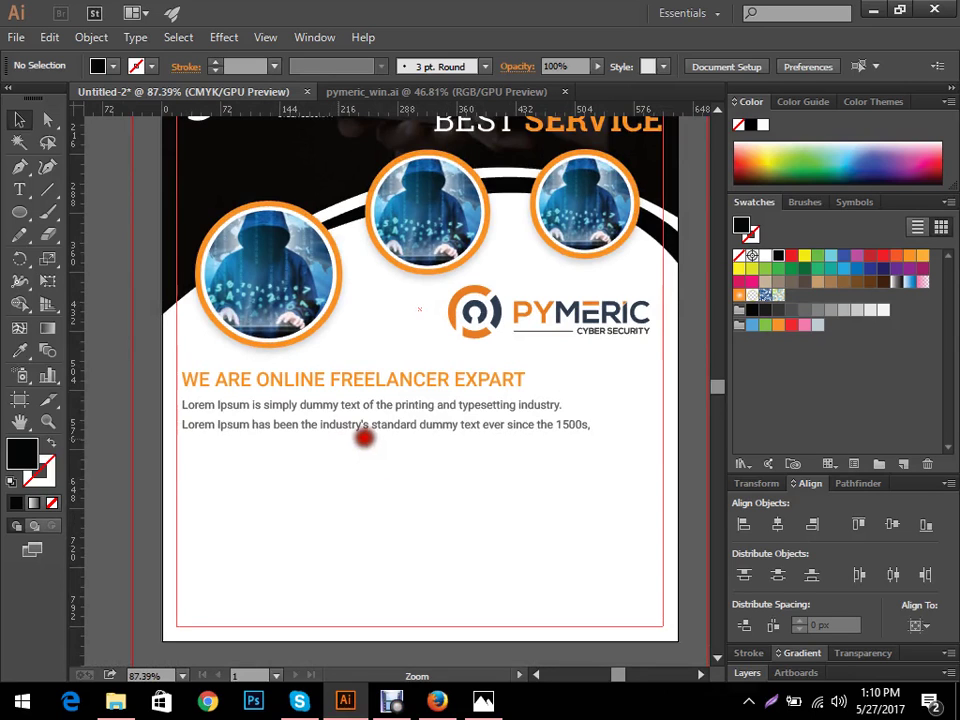
- Copy the whole Lorem Ipsum paragraph's text and delete its text frame
drag(364, 437, 447, 436)
click(447, 436)
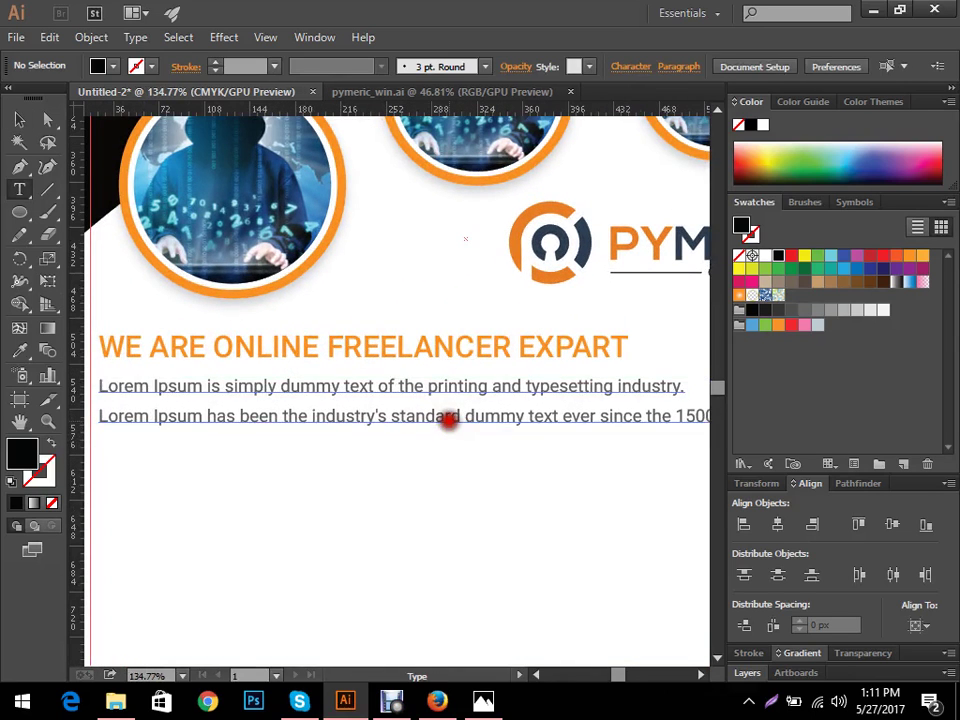
triple_click(449, 419)
key(ctrl+c)
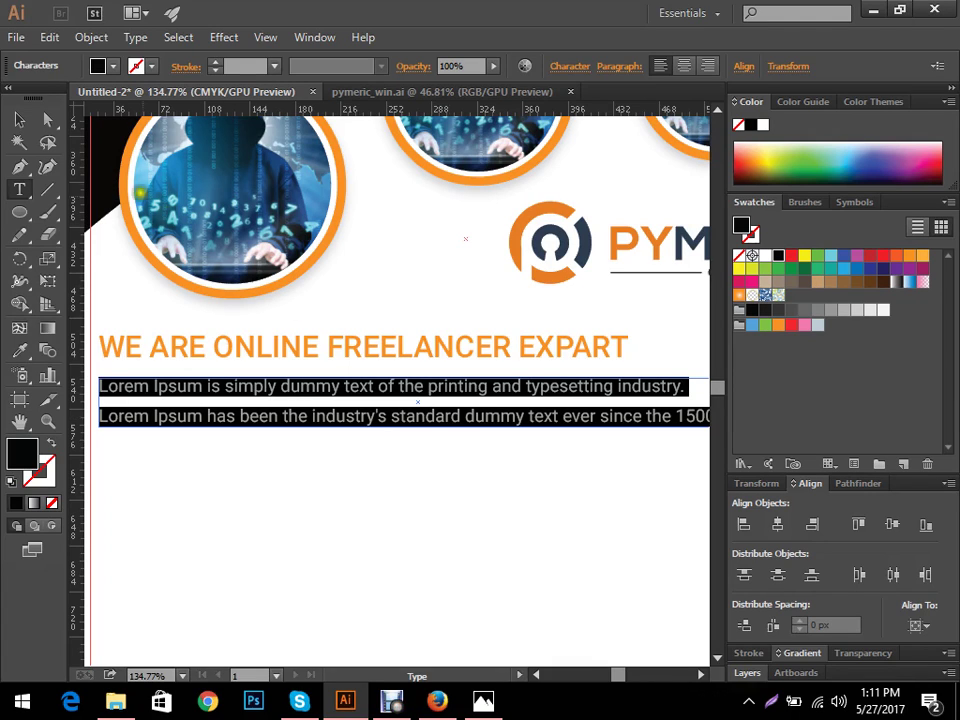
click(19, 118)
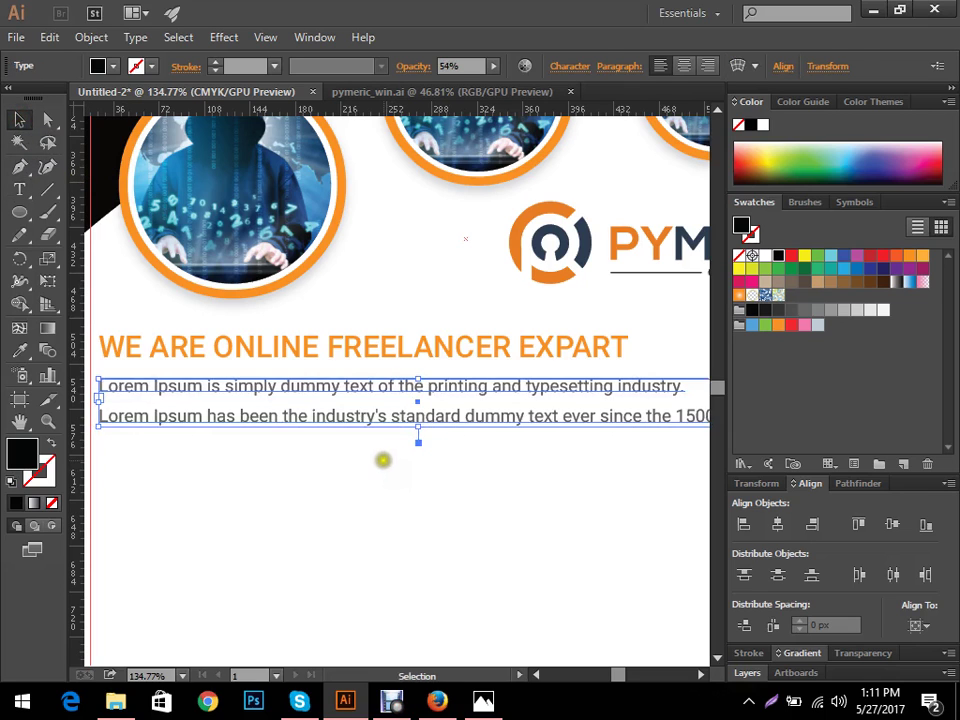
key(Delete)
drag(486, 437, 509, 365)
key(t)
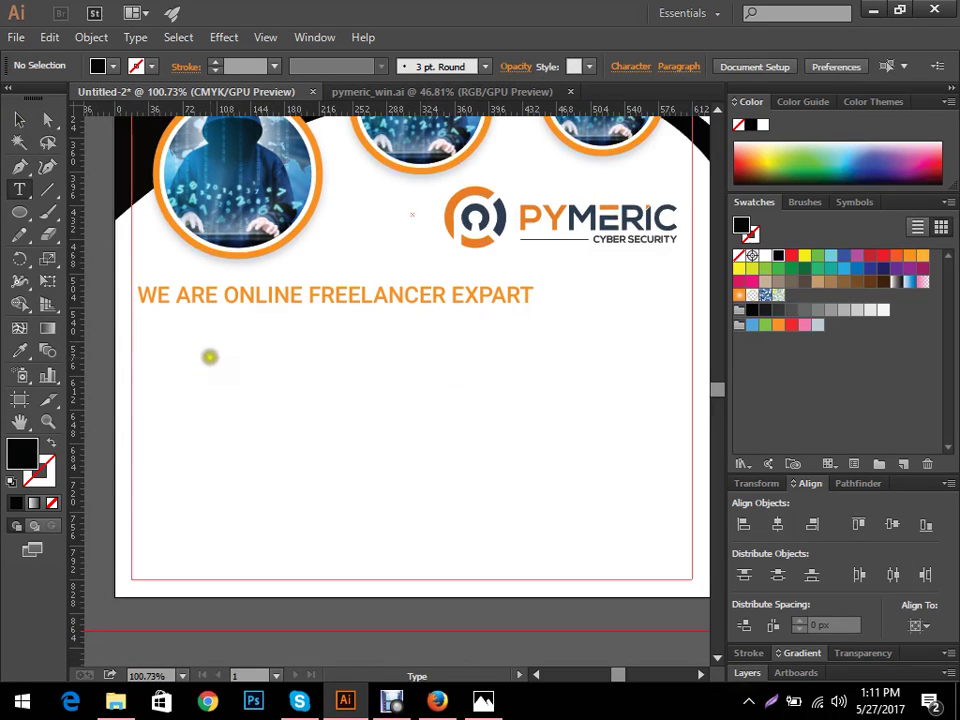
click(341, 374)
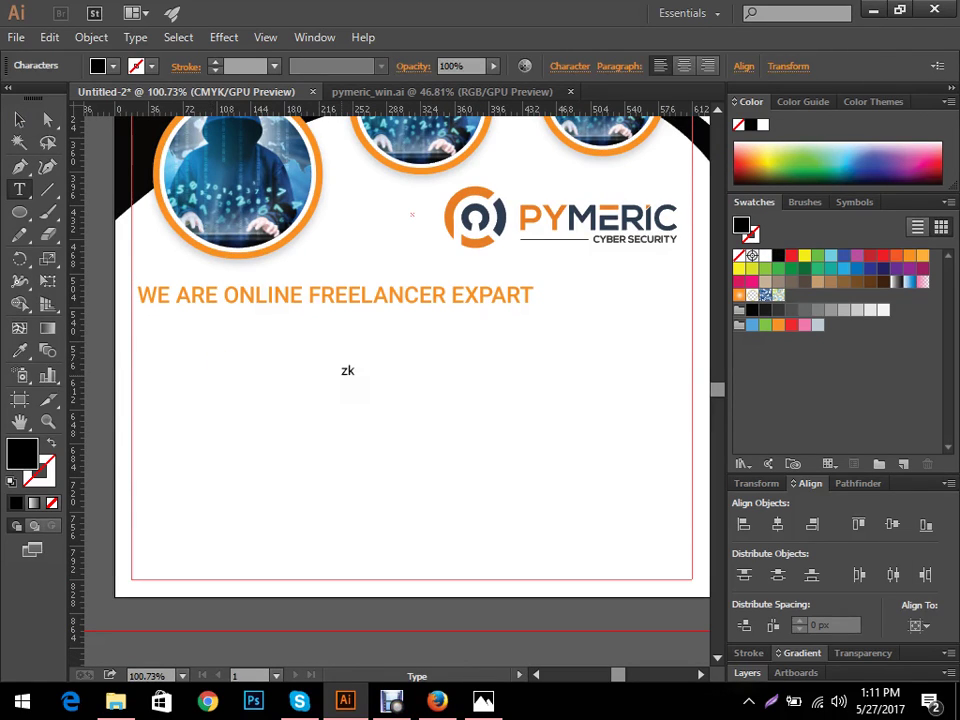
key(ctrl+v)
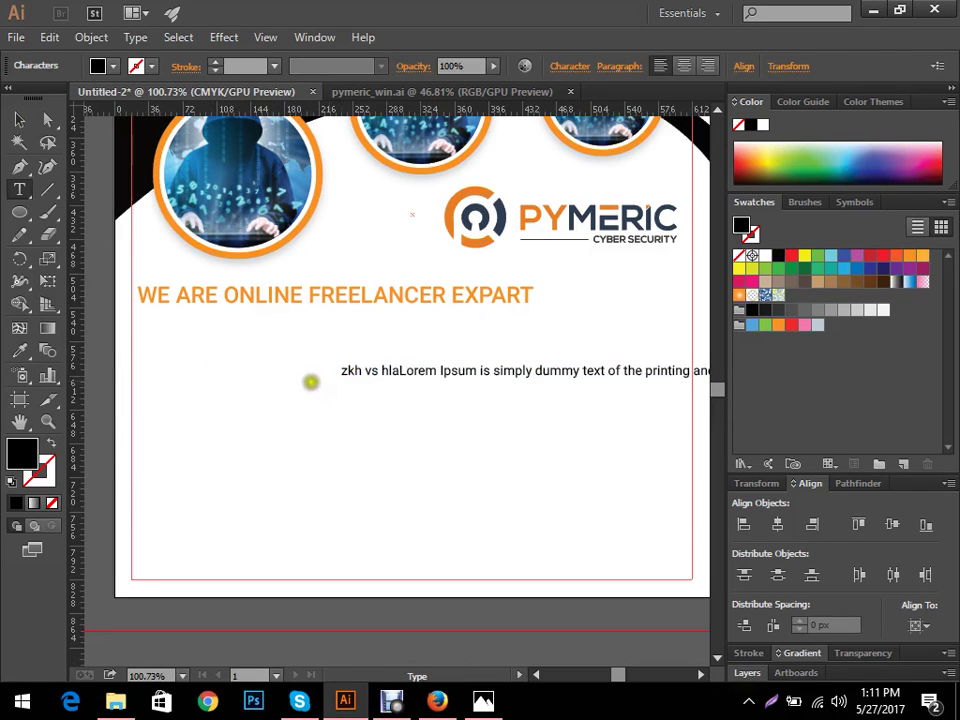
click(20, 119)
click(431, 379)
key(ctrl+0)
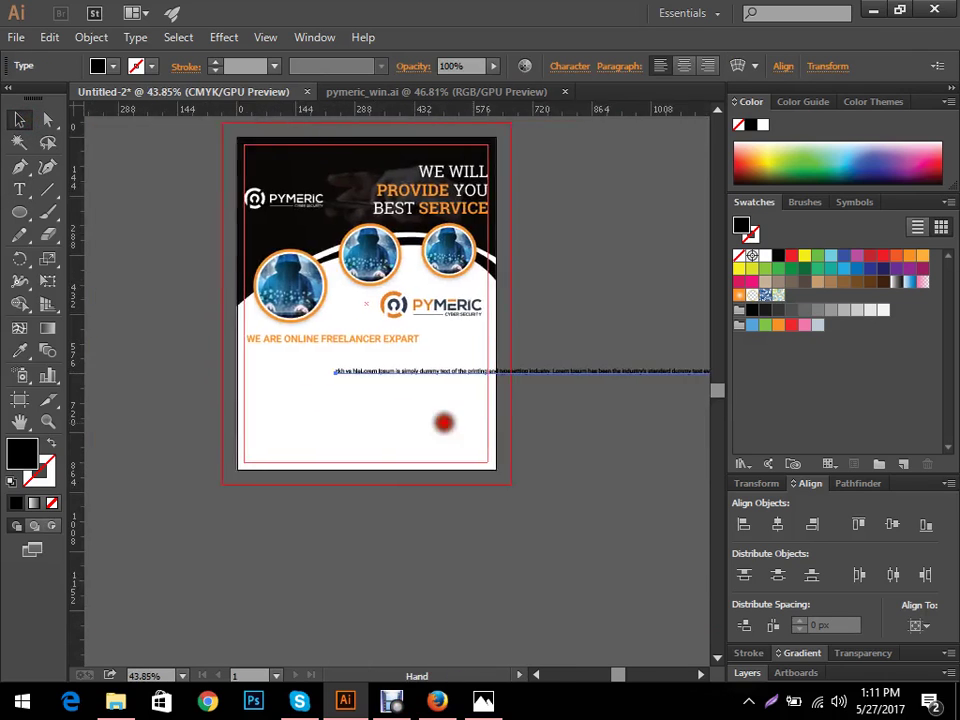
drag(443, 422, 110, 388)
drag(406, 391, 508, 349)
click(508, 343)
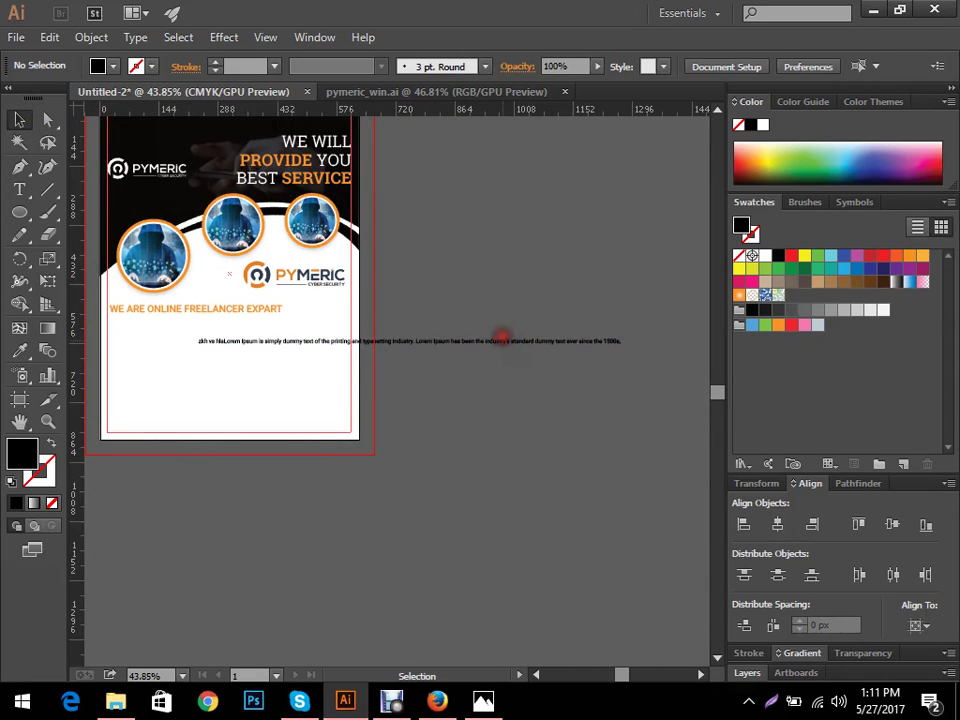
click(508, 343)
key(Delete)
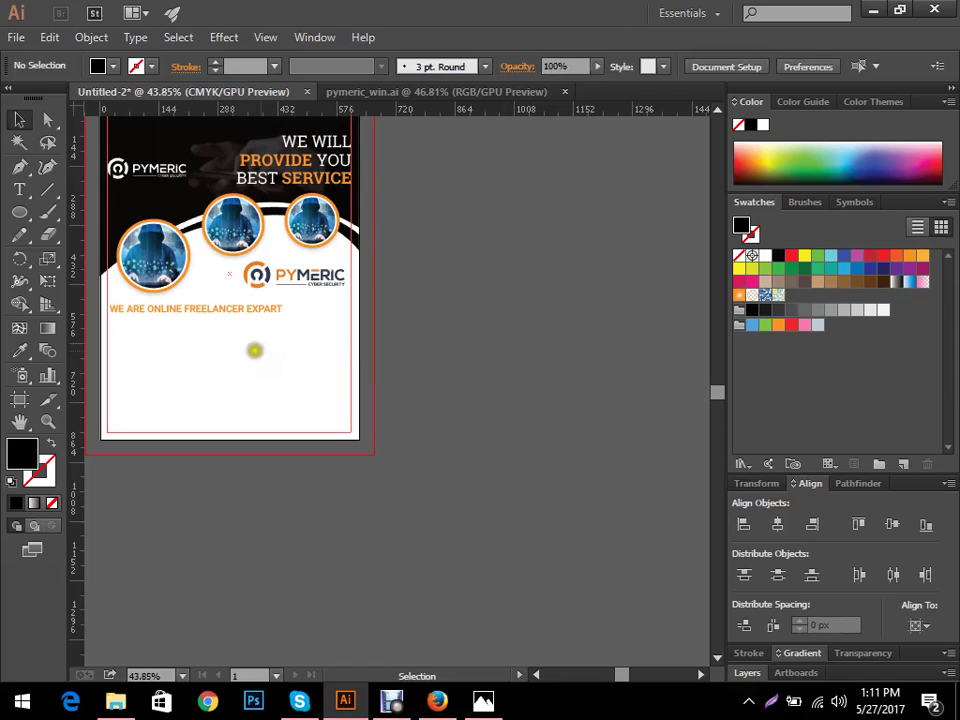
- Create a wide text frame under the WE ARE ONLINE FREELANCER EXPART heading and fill it with the copied Lorem Ipsum text, ending in "1500s ."
drag(253, 349, 618, 325)
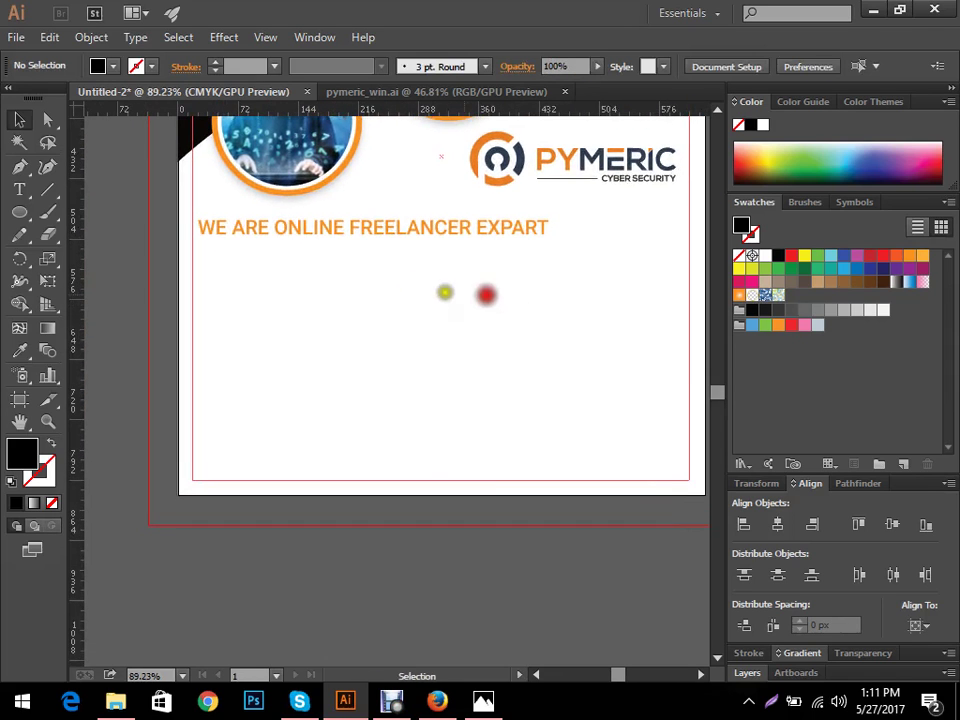
click(418, 281)
key(t)
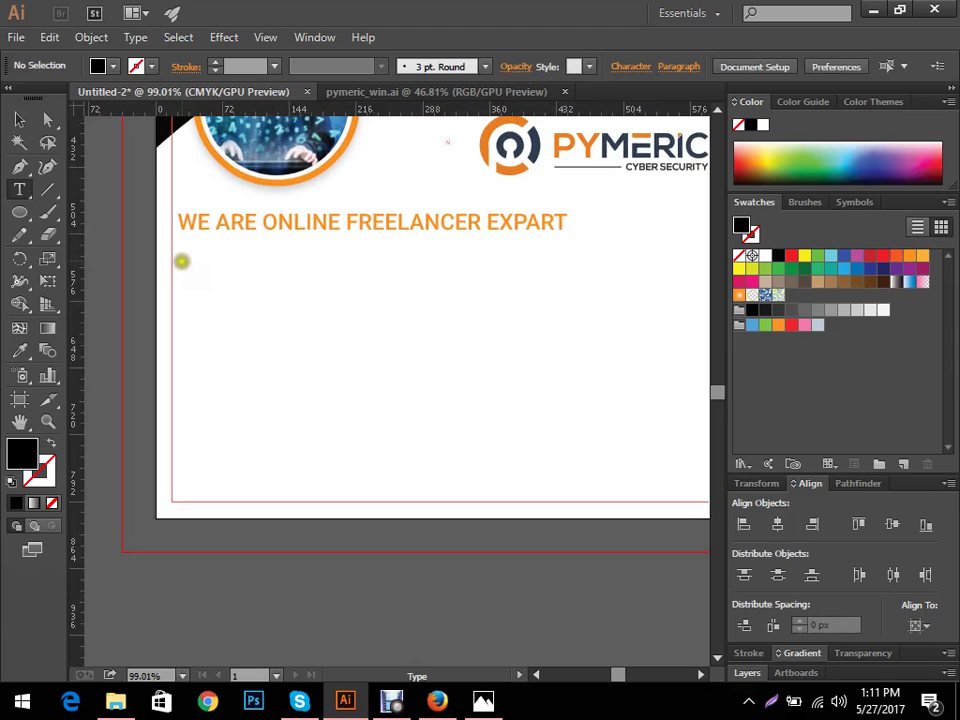
drag(181, 250, 690, 290)
click(206, 256)
key(ctrl+v)
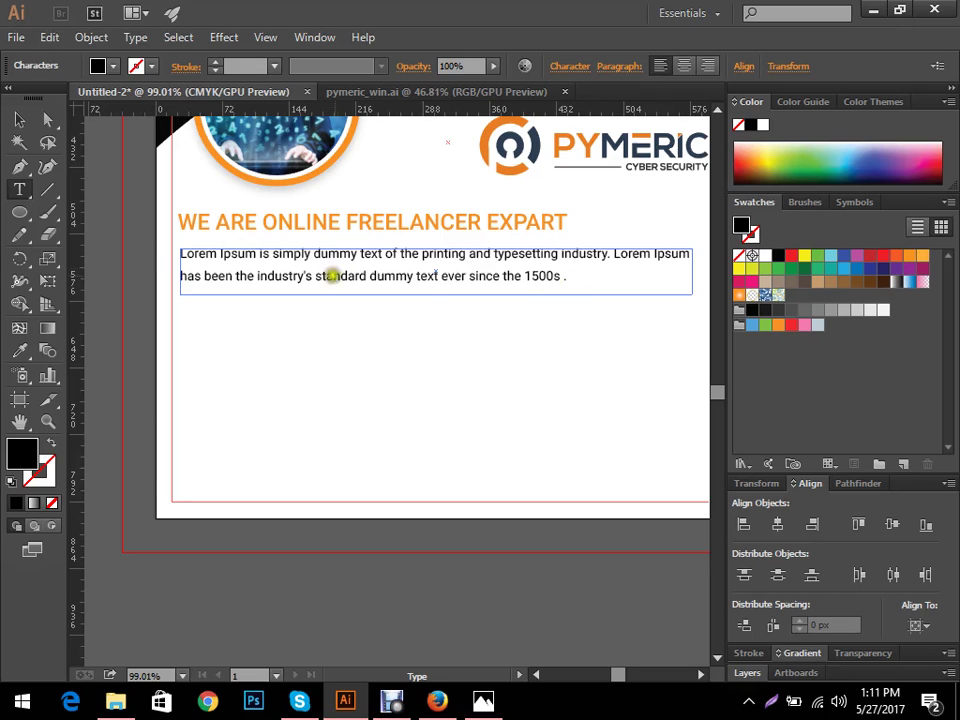
click(18, 119)
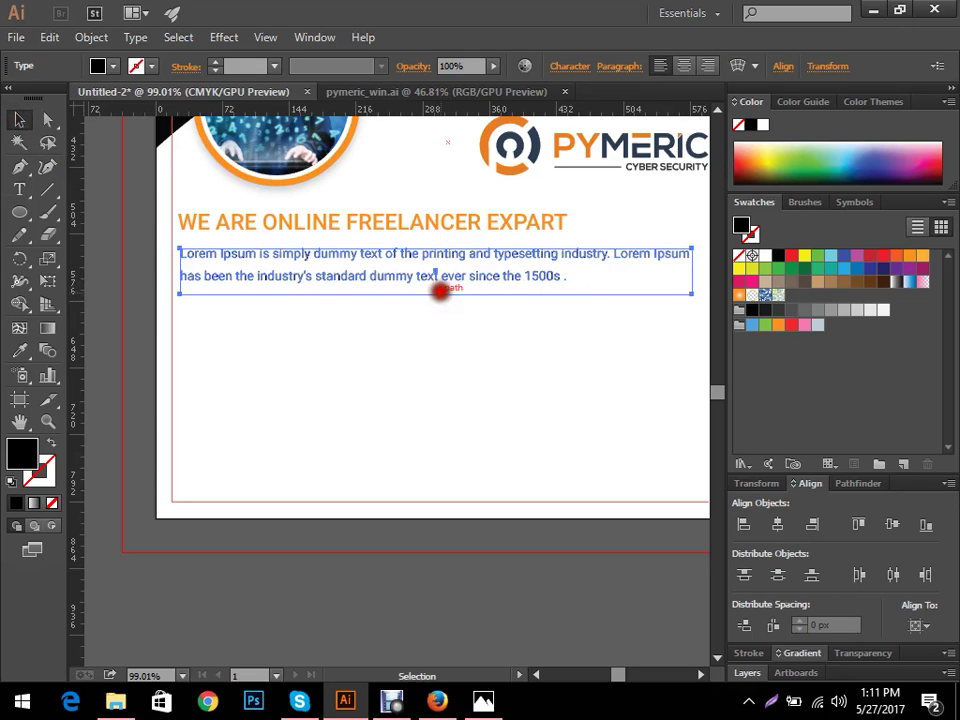
click(425, 348)
- Check the reference flyer in Photos, and draw a black bar with a rounded right end in Illustrator, from the left margin guide below the paragraph
scroll(486, 338, down, 3)
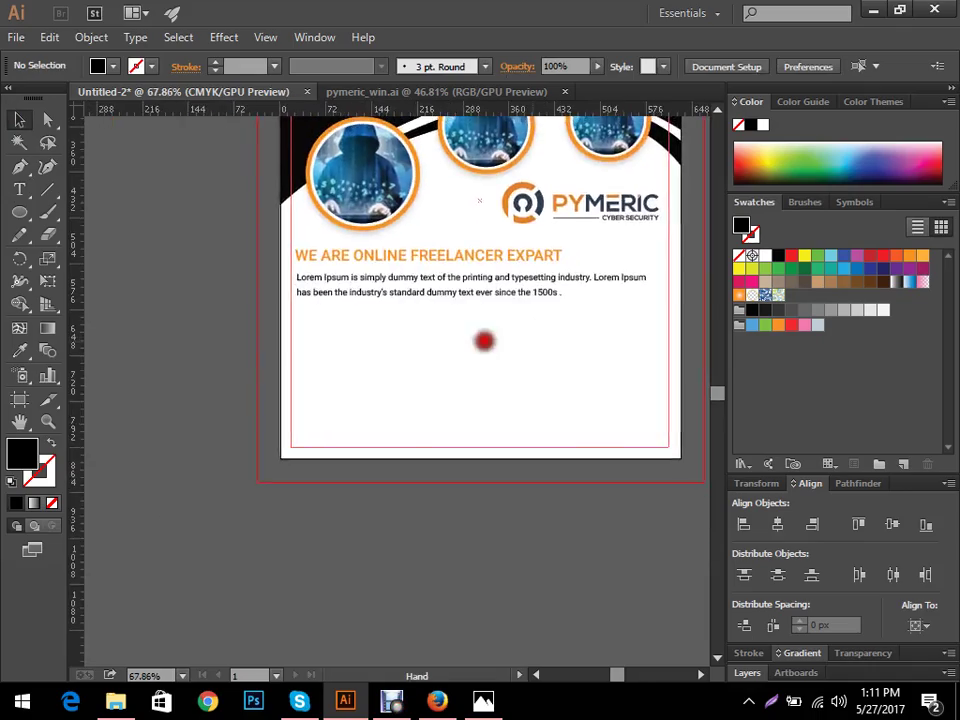
scroll(540, 422, up, 2)
click(482, 703)
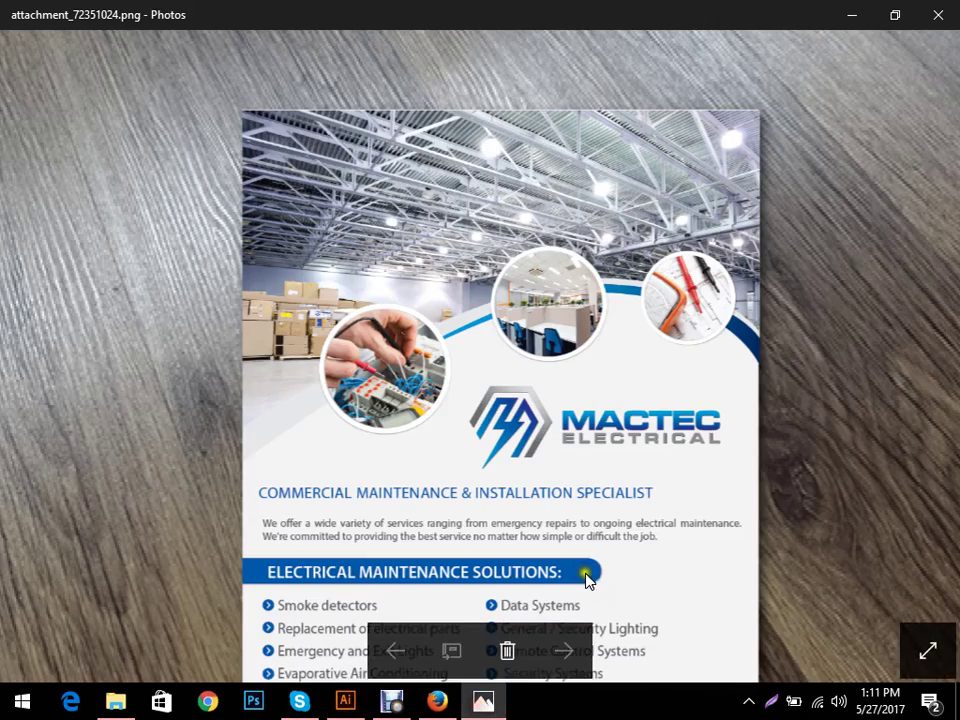
drag(488, 538, 607, 262)
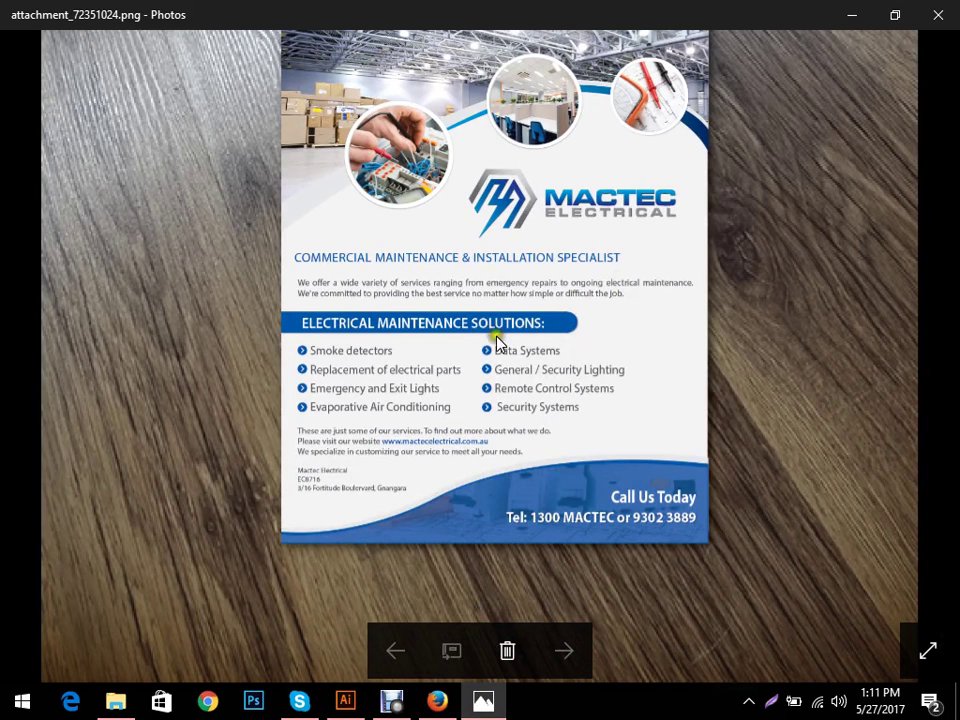
click(347, 700)
mouse_move(493, 495)
mouse_down()
mouse_move(514, 413)
mouse_move(504, 399)
mouse_up()
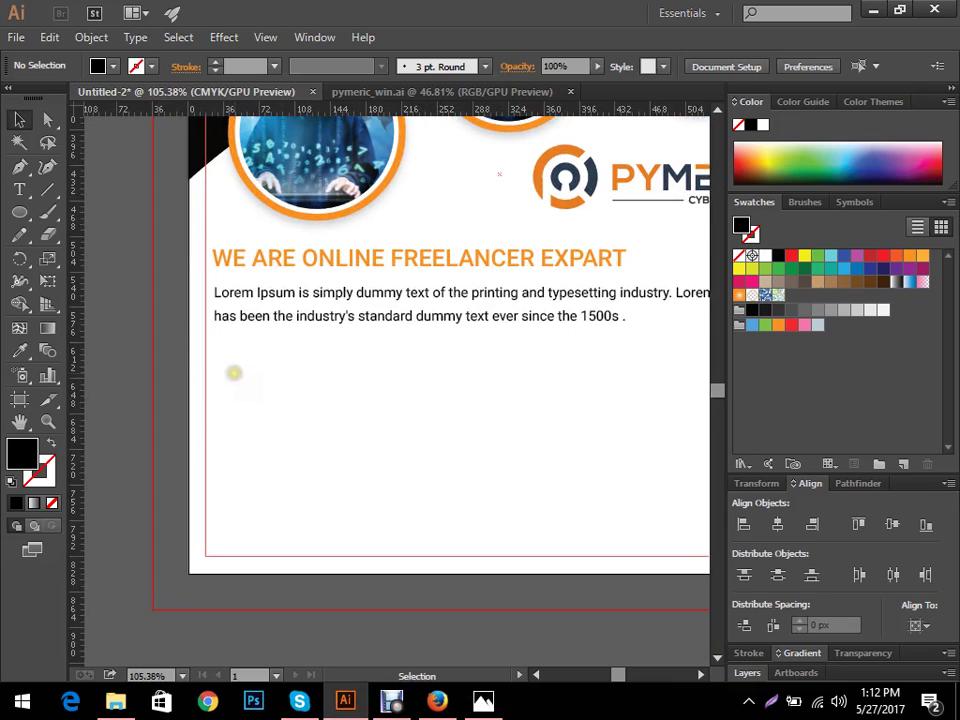
key(m)
drag(204, 345, 579, 409)
key(a)
click(606, 439)
drag(505, 341, 377, 355)
click(452, 455)
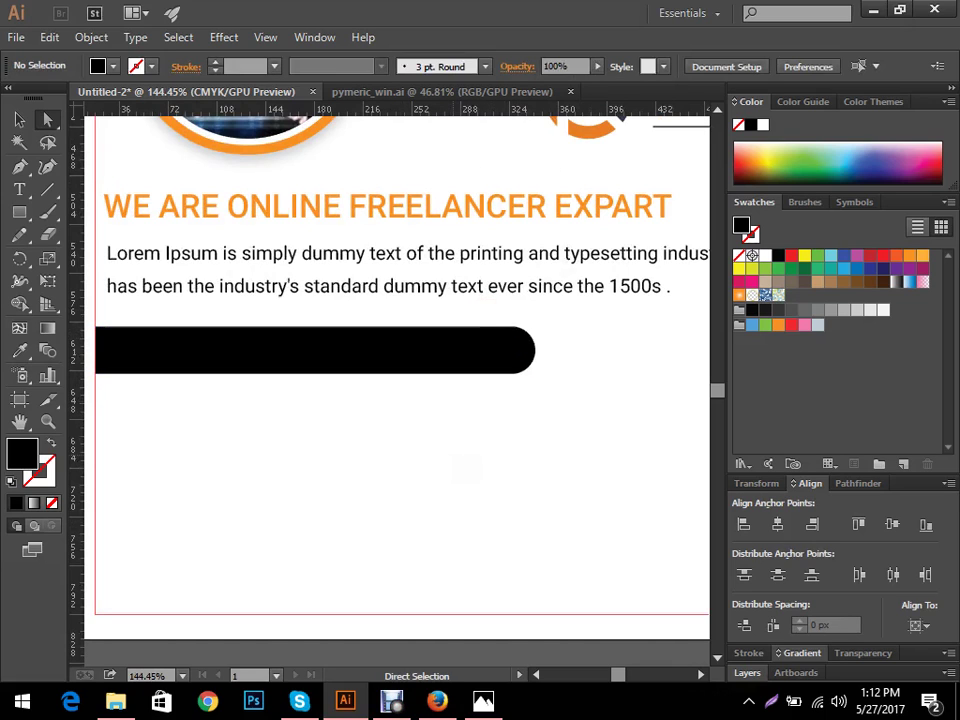
- Recolour the rounded bar with the orange sampled from the WE ARE ONLINE FREELANCER EXPART heading, and deselect it
key(v)
click(439, 343)
key(i)
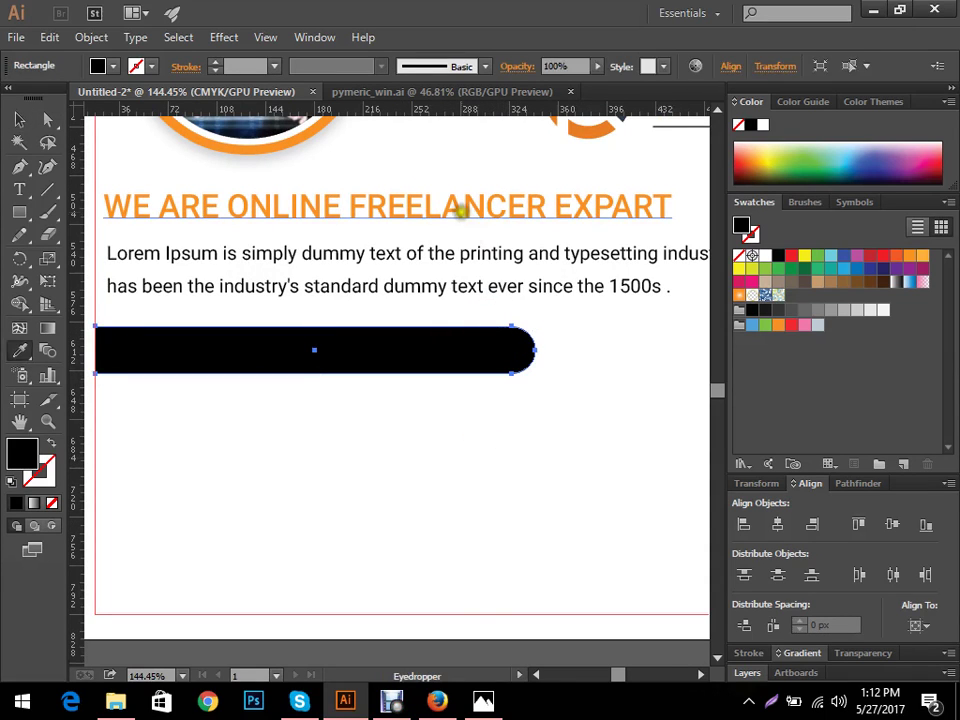
click(464, 204)
key(v)
click(579, 429)
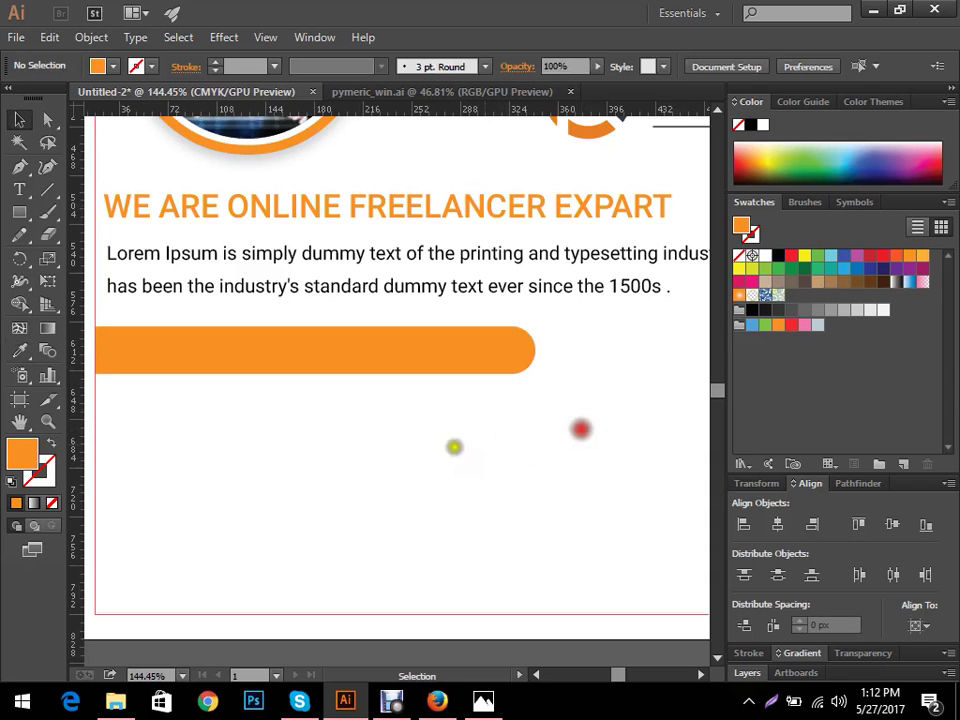
- Copy the words FREELANCER EXPART from the heading and paste them as a separate text object below the orange bar
ctrl+alt+click(542, 441)
drag(542, 441, 551, 474)
key(t)
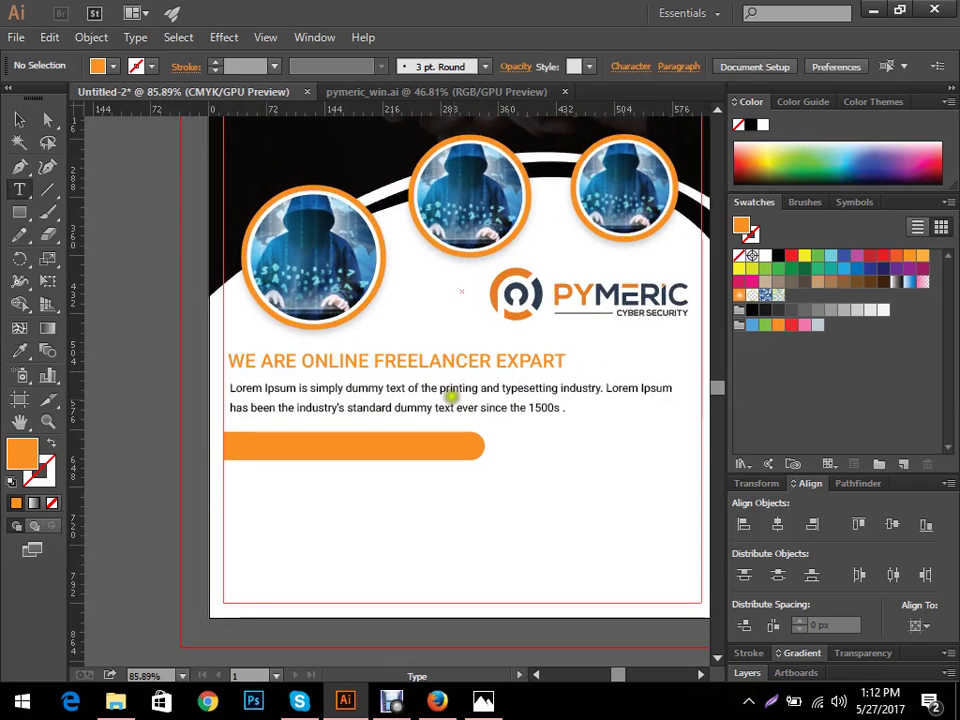
drag(373, 363, 567, 362)
key(ctrl+c)
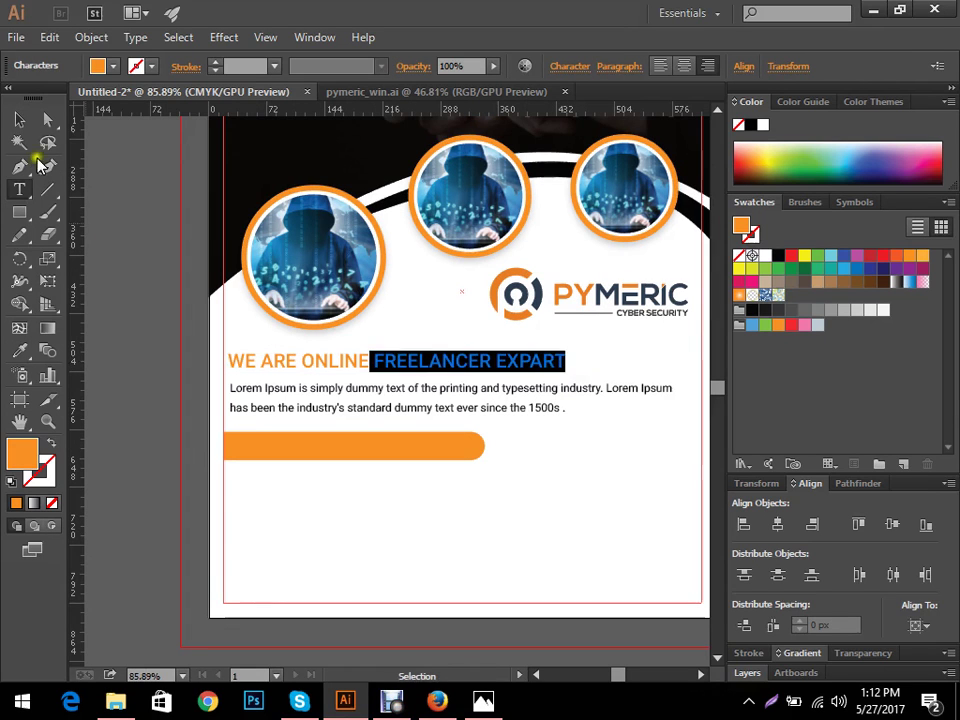
click(19, 119)
click(274, 465)
scroll(372, 417, down, 3)
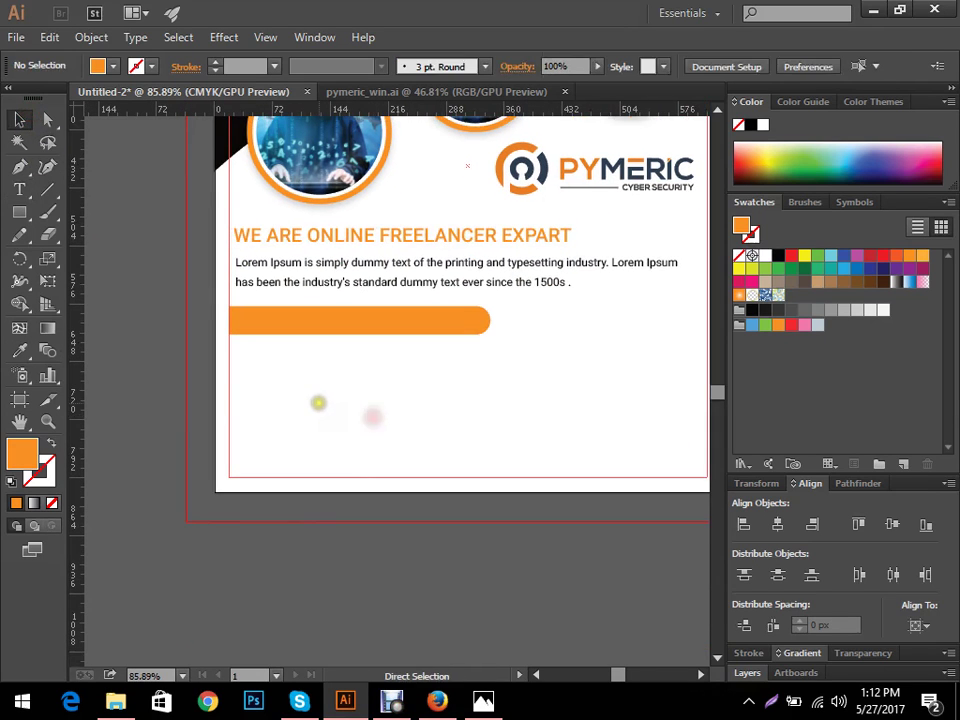
key(ctrl+v)
- Fill the pasted FREELANCER EXPART text with white and place it inside the orange bar
scroll(450, 392, up, 4)
click(440, 395)
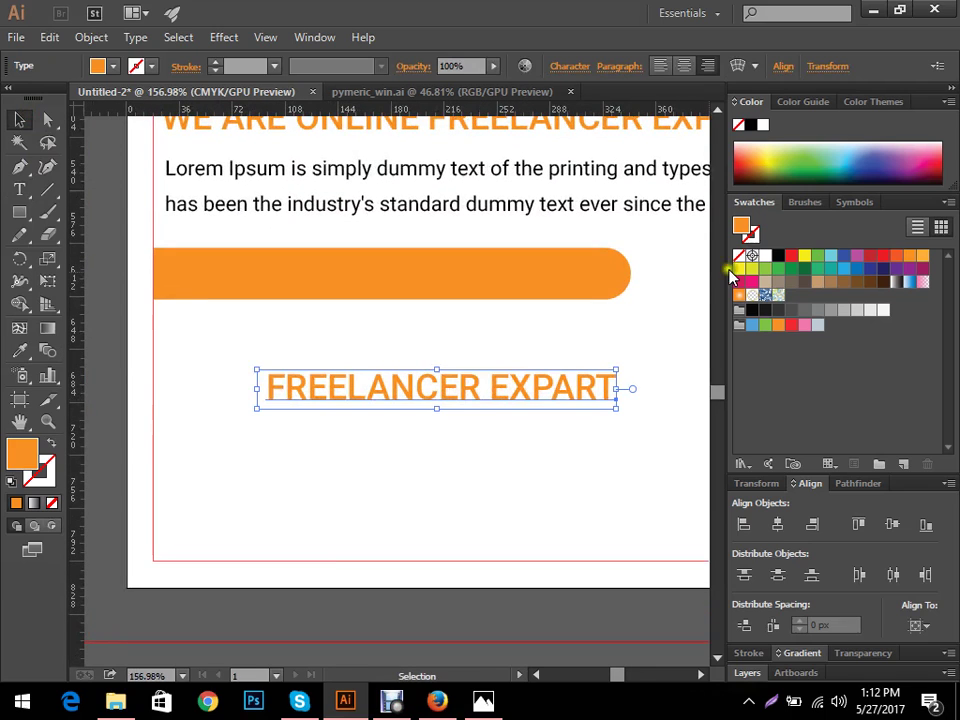
click(765, 256)
drag(438, 389, 368, 284)
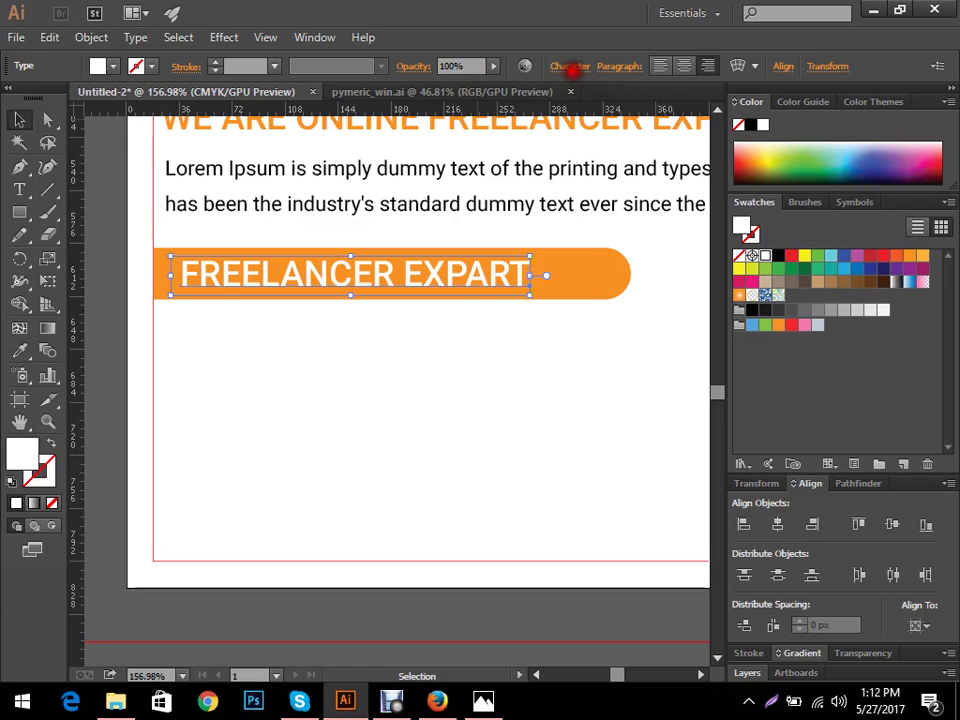
- Set the white FREELANCER EXPART text to 18 pt and reposition it towards the left end of the orange bar
click(570, 66)
click(430, 181)
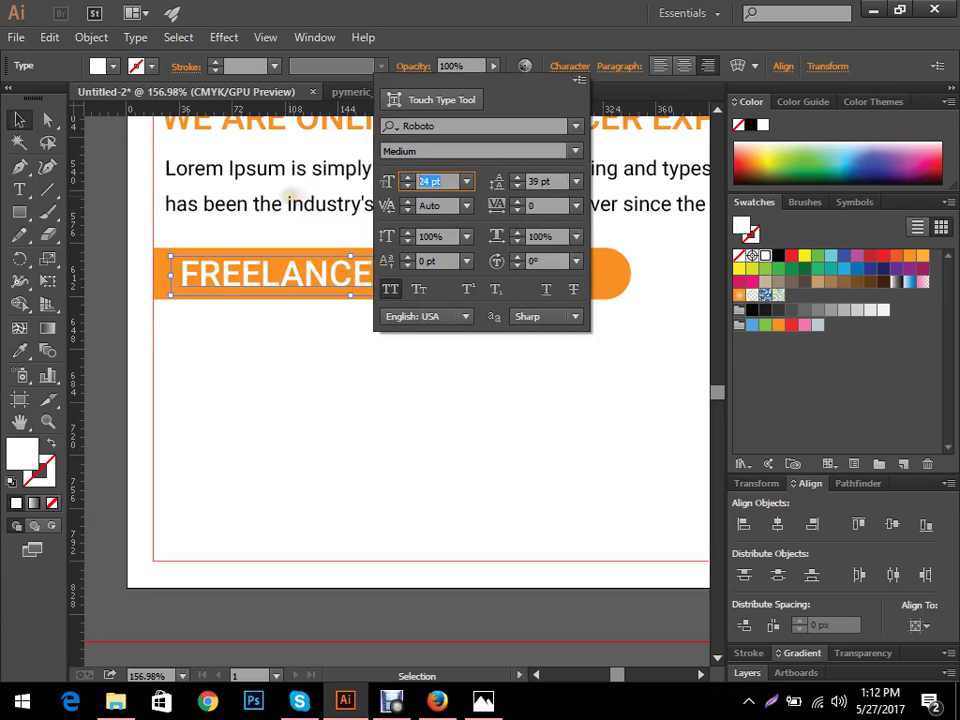
text(18)
key(Return)
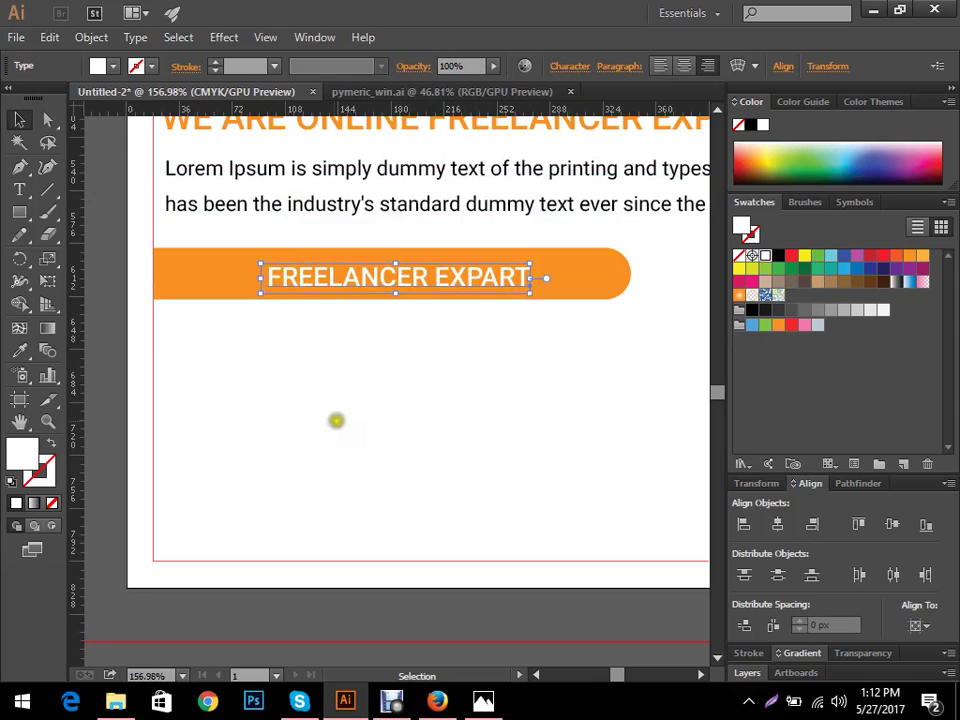
click(338, 418)
drag(367, 280, 268, 287)
click(369, 390)
scroll(366, 386, down, 3)
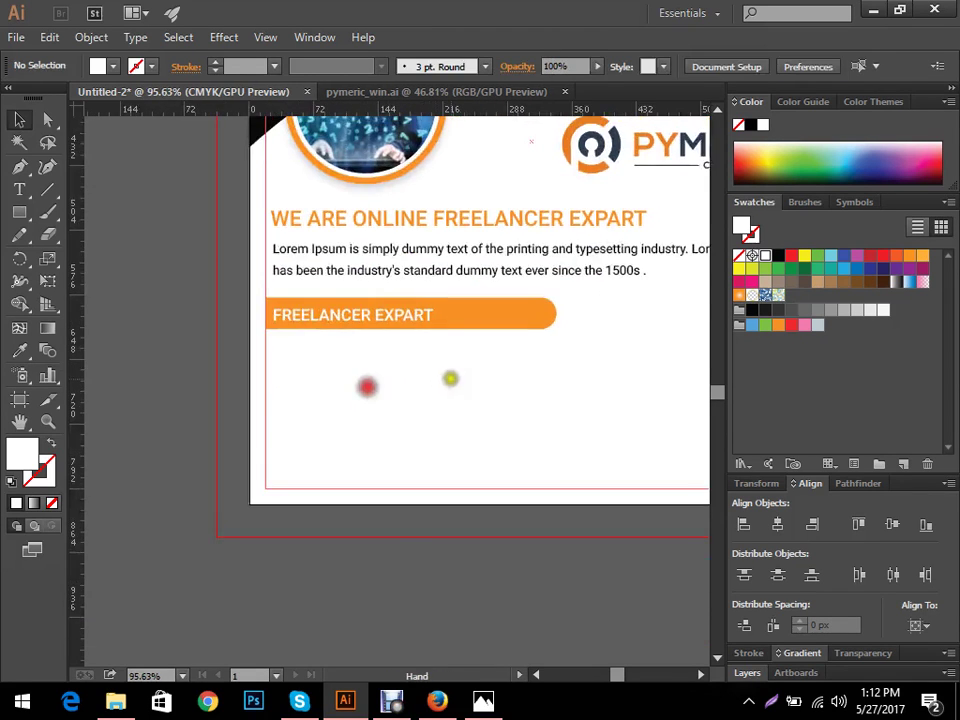
scroll(300, 488, up, 1)
scroll(491, 514, down, 3)
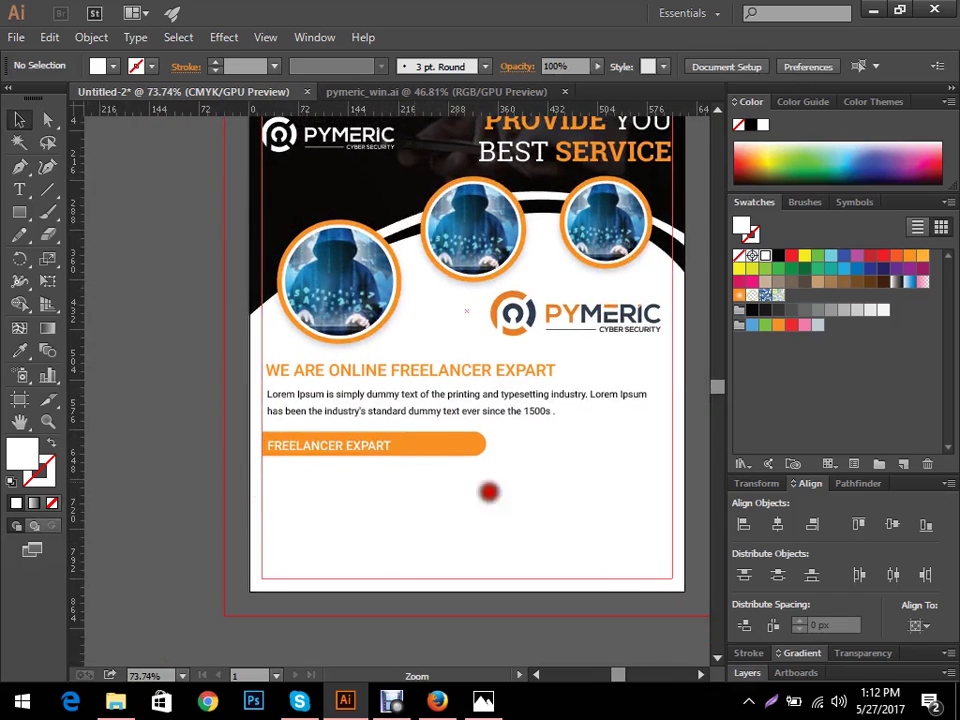
scroll(482, 514, up, 4)
drag(361, 431, 412, 414)
- Shift the orange bar left so that its straight end extends past the artboard's left edge
drag(137, 514, 257, 510)
scroll(300, 480, up, 3)
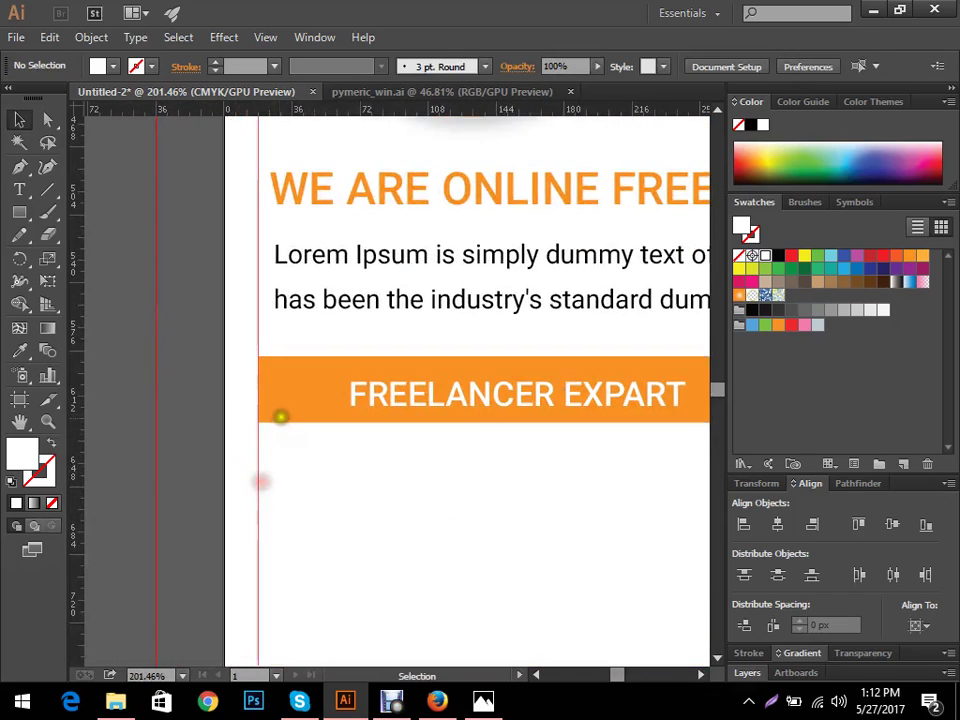
drag(282, 416, 216, 416)
key(a)
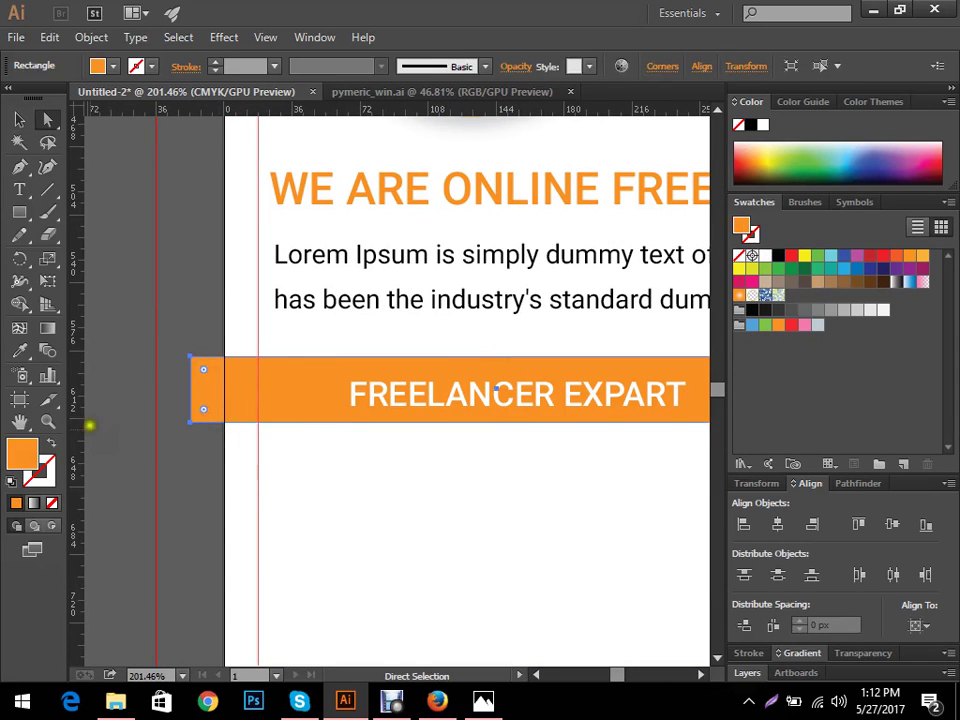
- Try ending the bar at the left margin guide, and undo it after checking the reference flyer in Photos
drag(145, 338, 214, 491)
drag(192, 421, 258, 421)
click(360, 489)
key(alt+Tab)
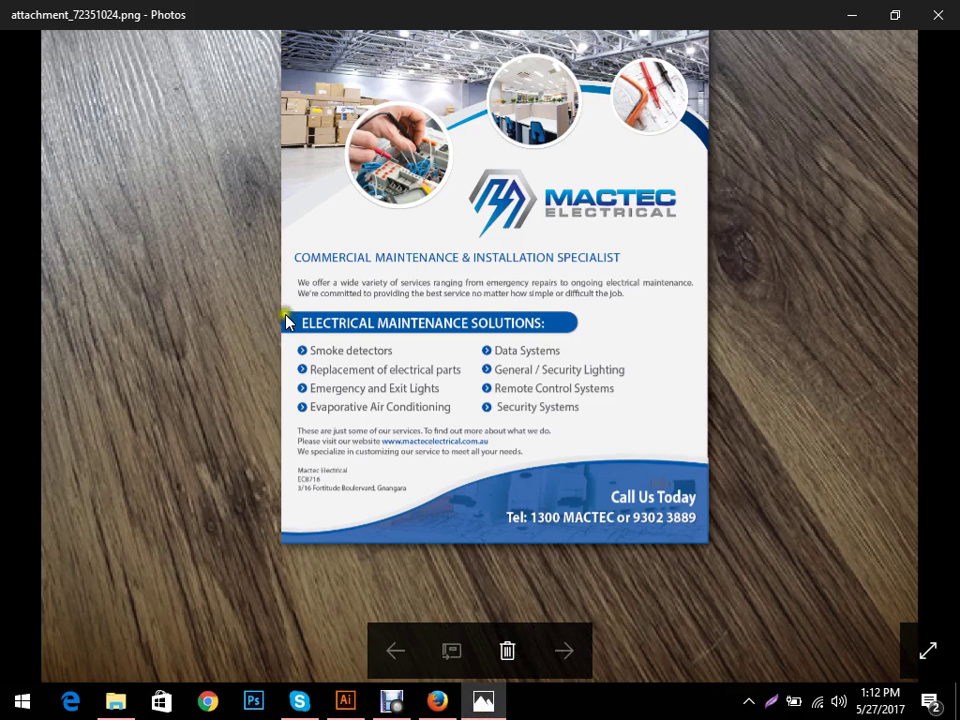
click(345, 701)
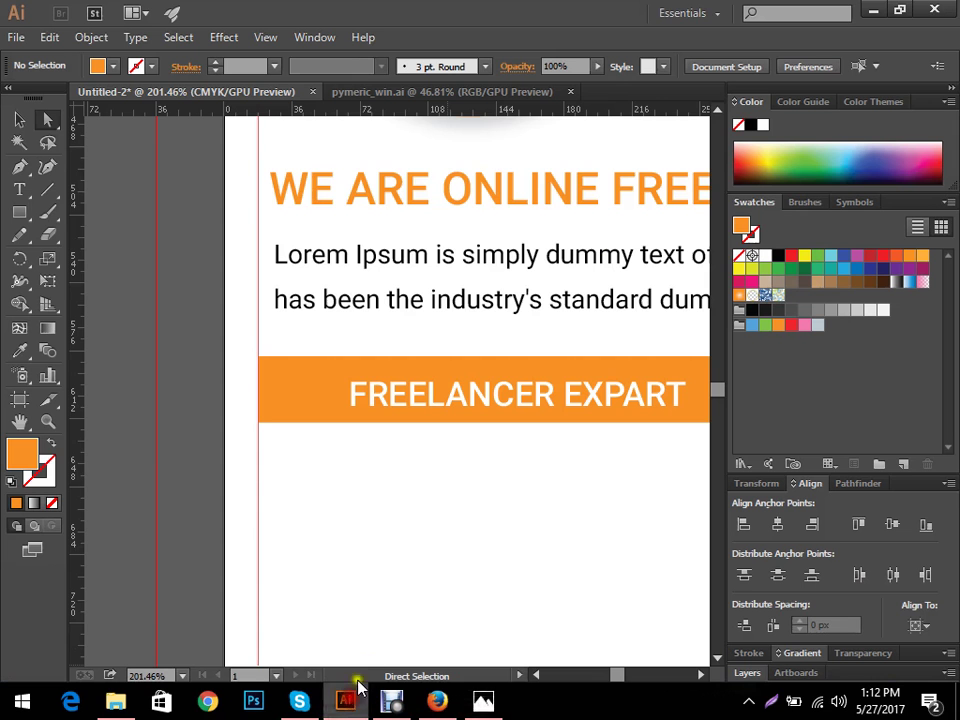
key(ctrl+z)
- Pull the bar's left end to the artboard's left edge and move its text left to line up with the paragraph above
drag(171, 328, 221, 426)
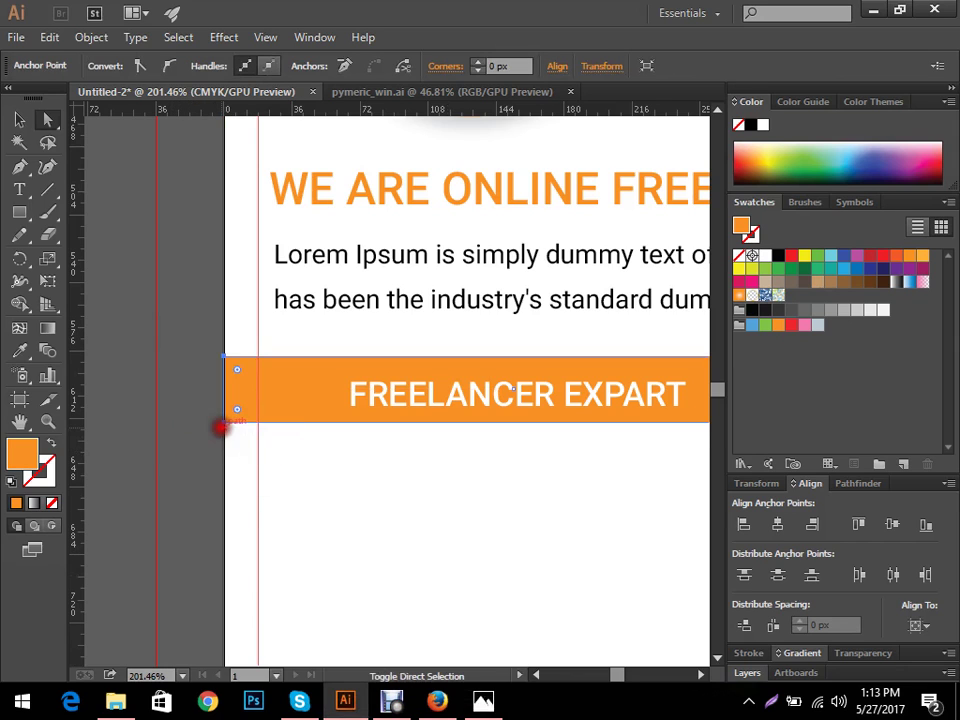
click(339, 476)
scroll(309, 469, up, 1)
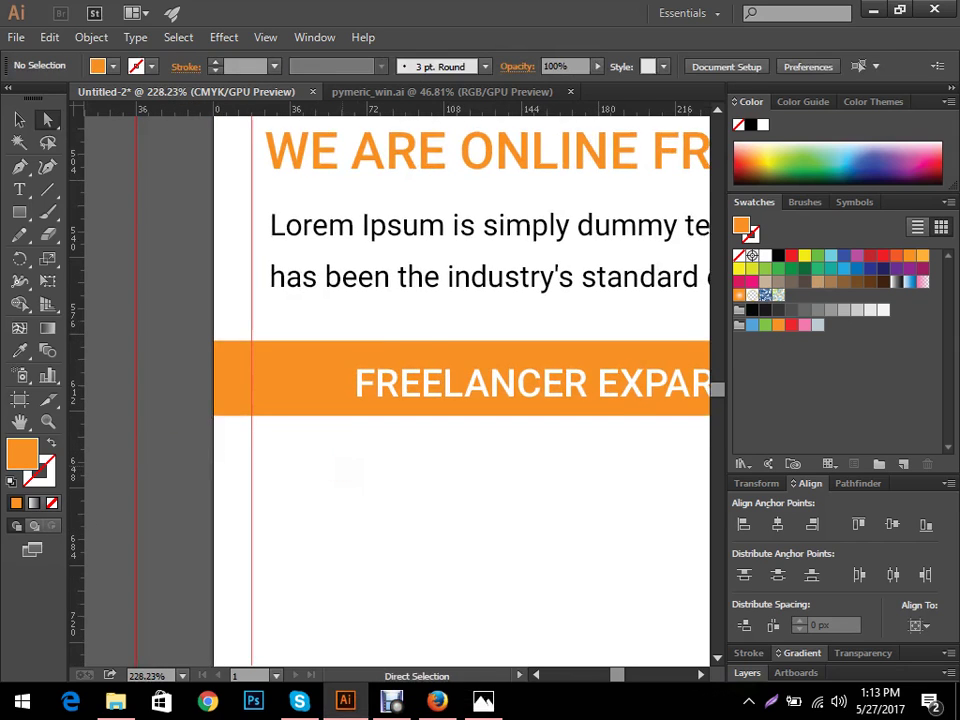
key(v)
drag(389, 385, 314, 390)
drag(460, 476, 338, 348)
click(429, 469)
- Turn off All Caps for the bar text and capitalise both initials so that it reads Freelancer Expart
click(425, 385)
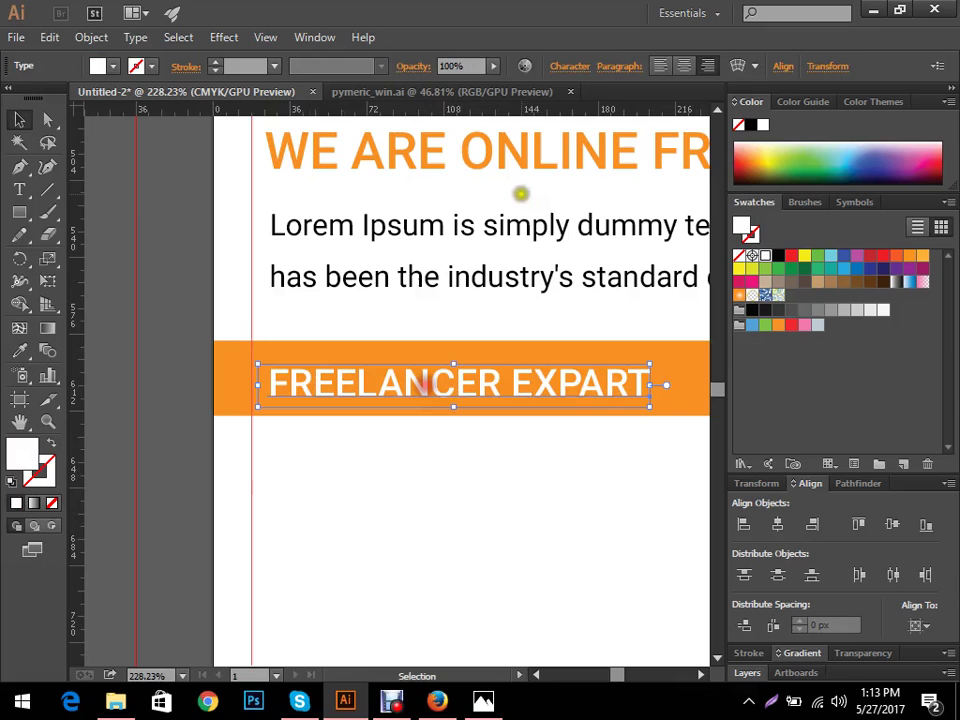
click(569, 66)
click(390, 290)
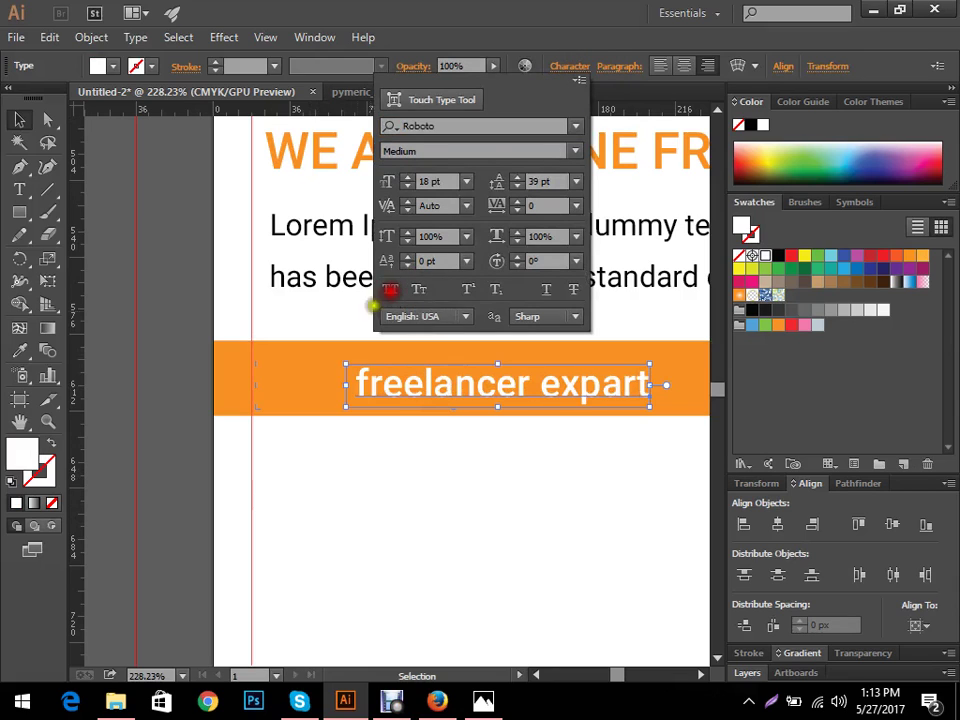
click(319, 580)
key(t)
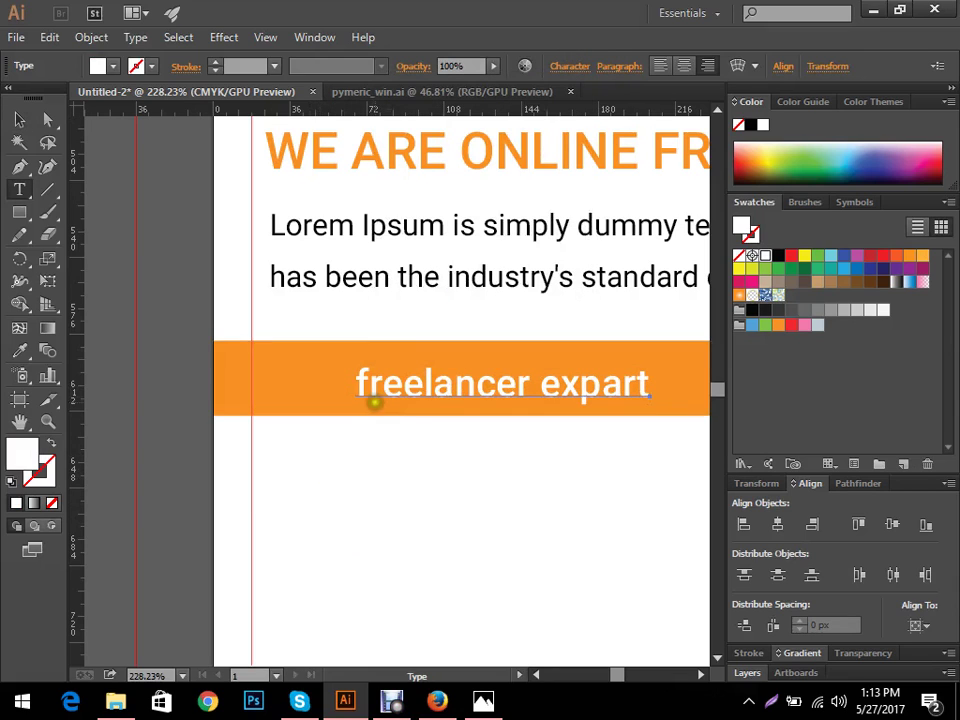
drag(370, 390, 340, 395)
text(F)
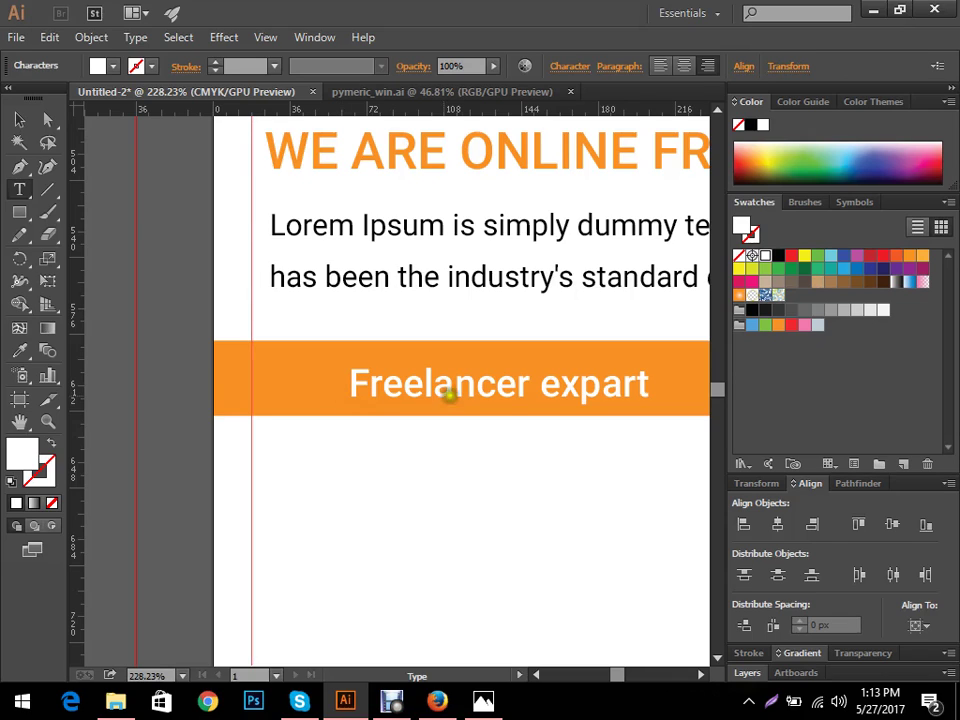
drag(545, 393, 527, 394)
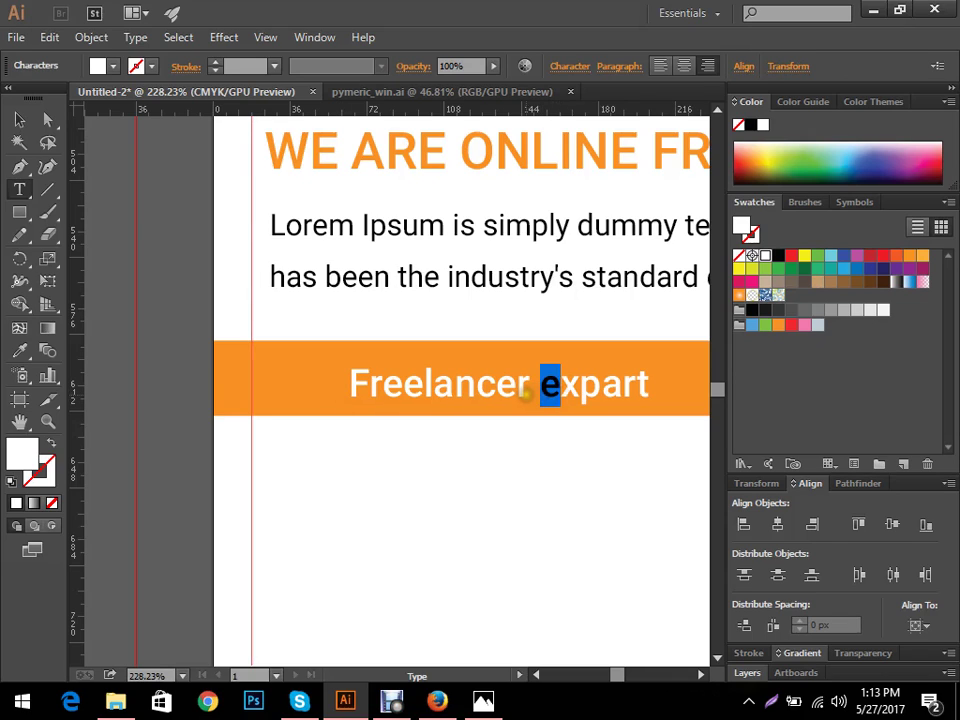
text(E)
click(19, 119)
click(395, 448)
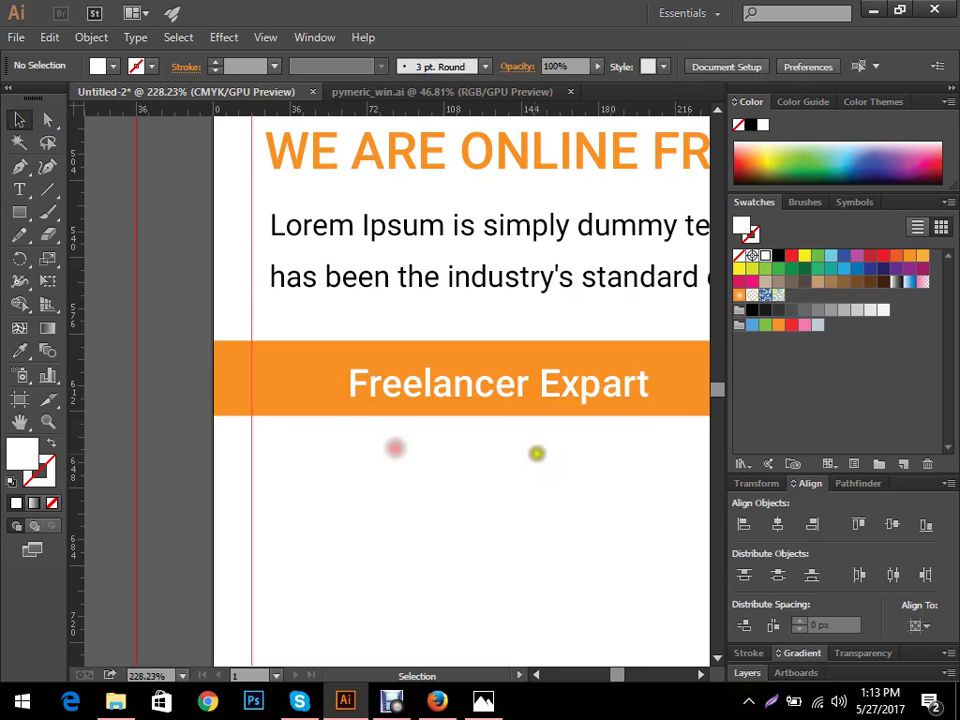
- Correct the spelling of the bar text to Freelancer Expert
key(t)
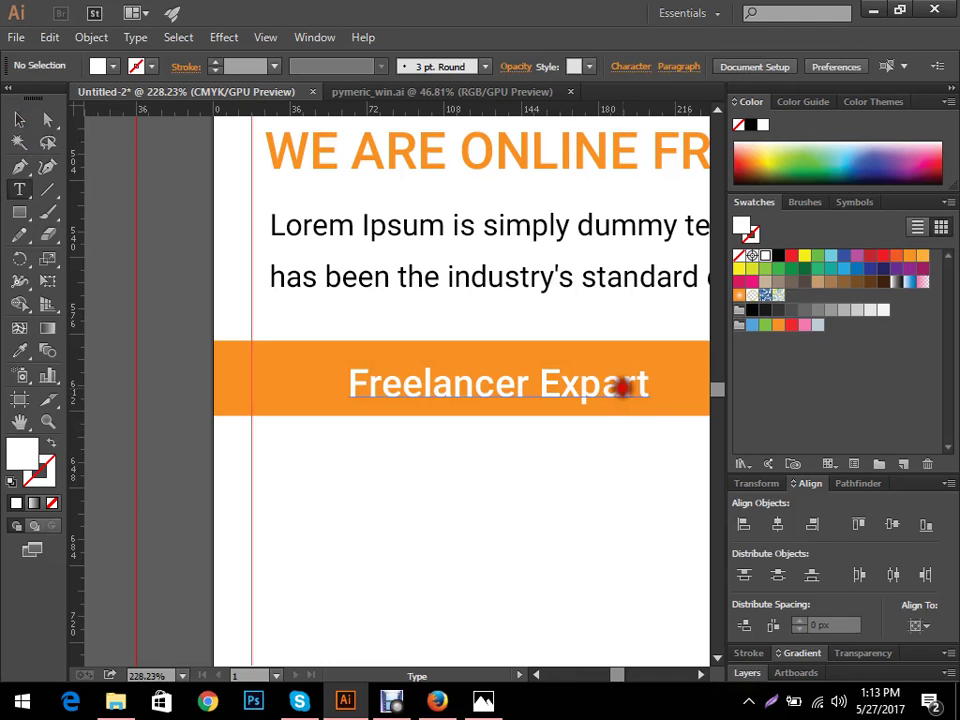
drag(621, 387, 604, 389)
text(E)
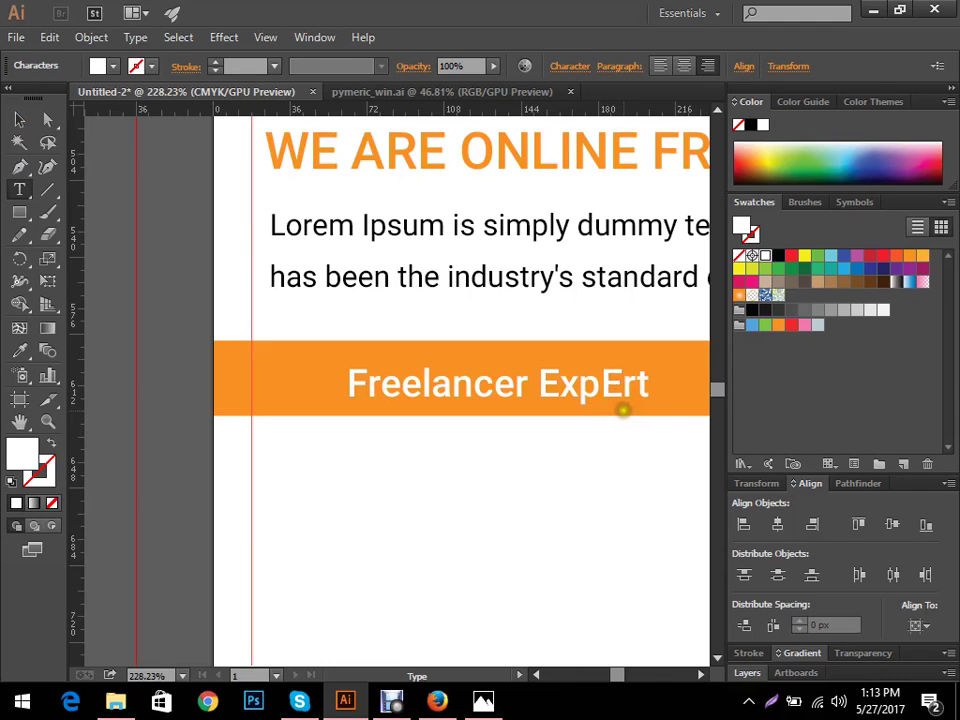
key(BackSpace)
text(e)
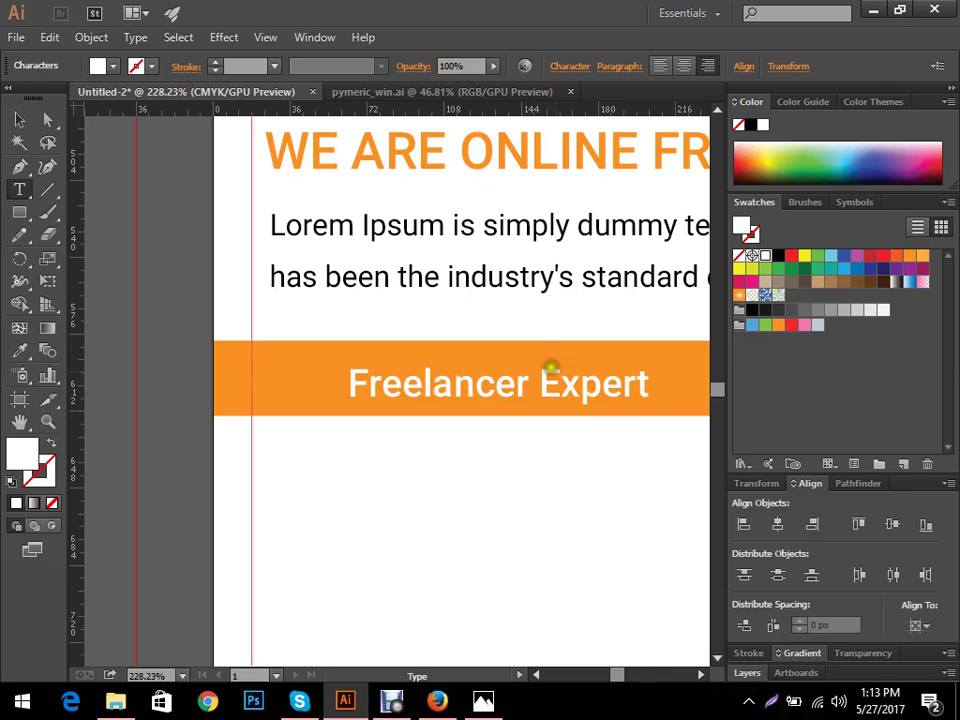
click(19, 119)
click(326, 469)
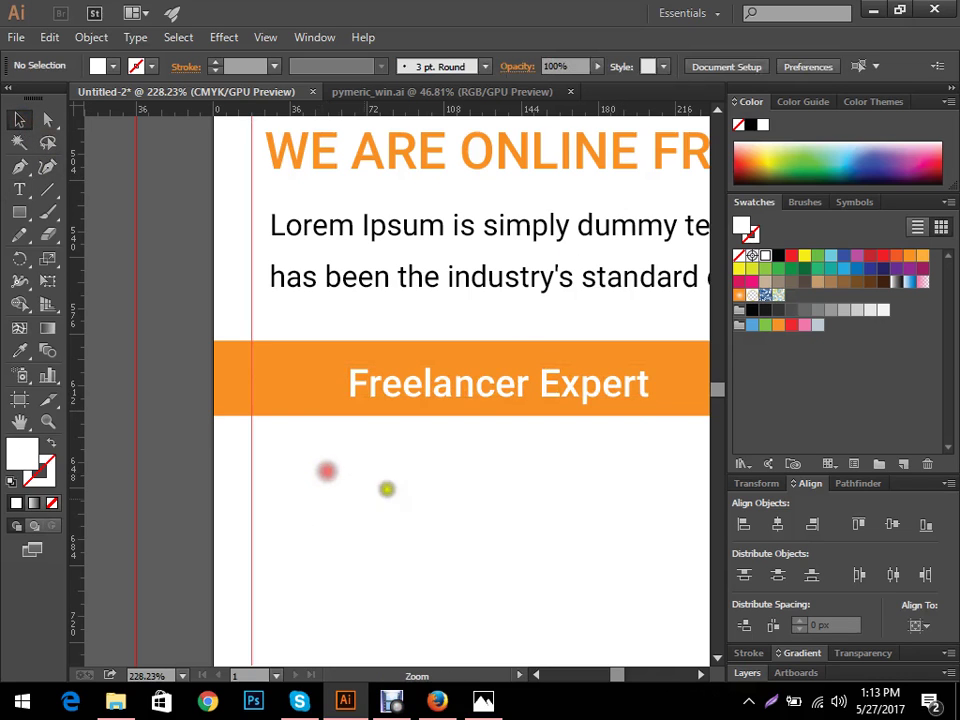
- Correct the orange heading's last word to EXPERT
scroll(599, 482, down, 2)
drag(599, 482, 373, 497)
scroll(648, 300, up, 1)
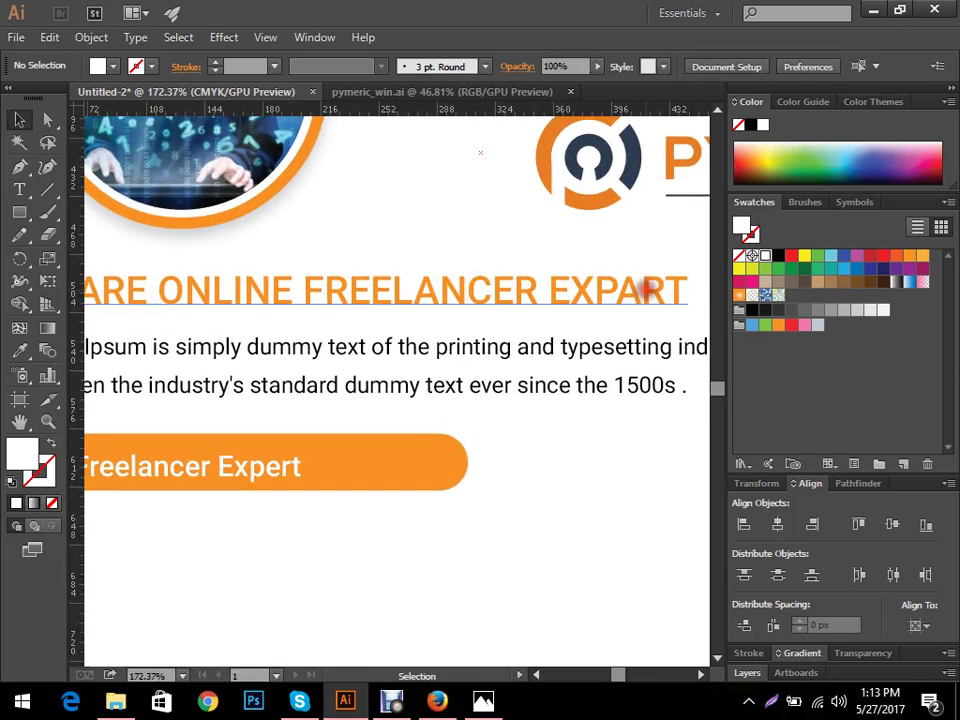
key(t)
drag(641, 303, 629, 301)
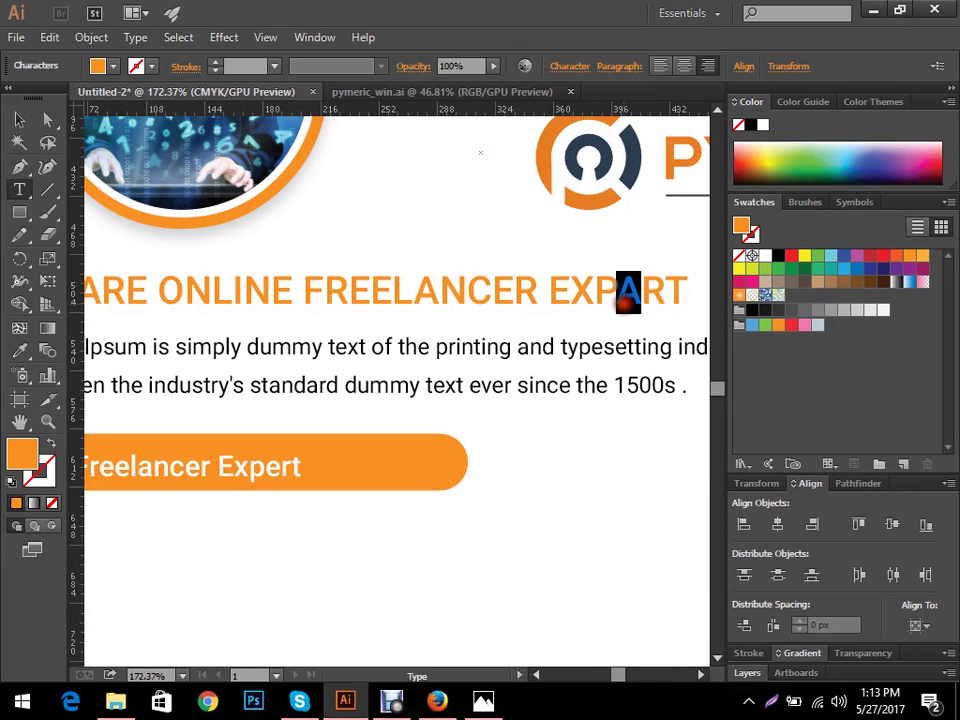
text(E)
click(19, 119)
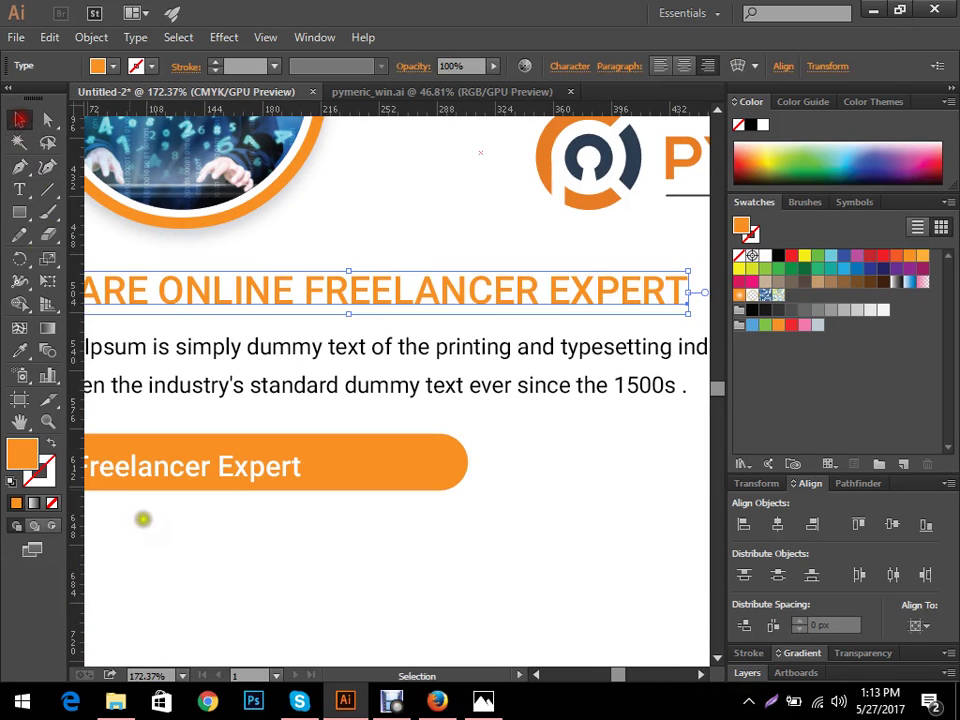
click(265, 655)
- Move the orange bar and its Freelancer Expert text left, with the bar extending past the artboard's left edge
scroll(505, 553, down, 2)
scroll(354, 553, left, 2)
scroll(313, 523, up, 3)
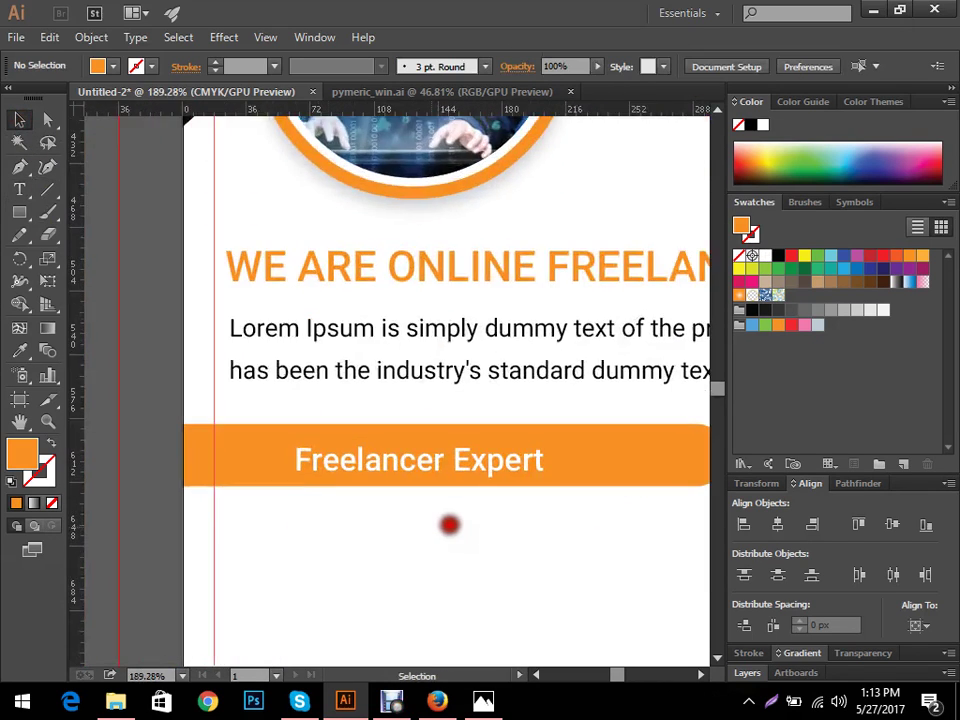
drag(588, 470, 447, 458)
click(541, 551)
- Centre the orange bar and its Freelancer Expert text on each other horizontally and vertically, aligning relative to the selection
drag(454, 516, 400, 424)
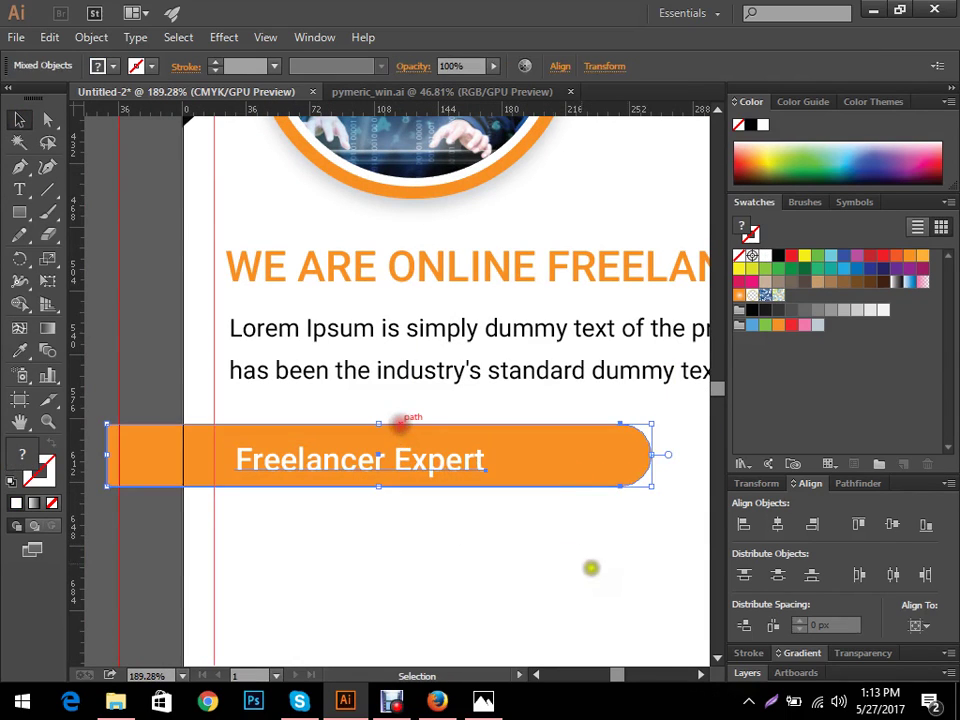
click(779, 528)
key(ctrl+z)
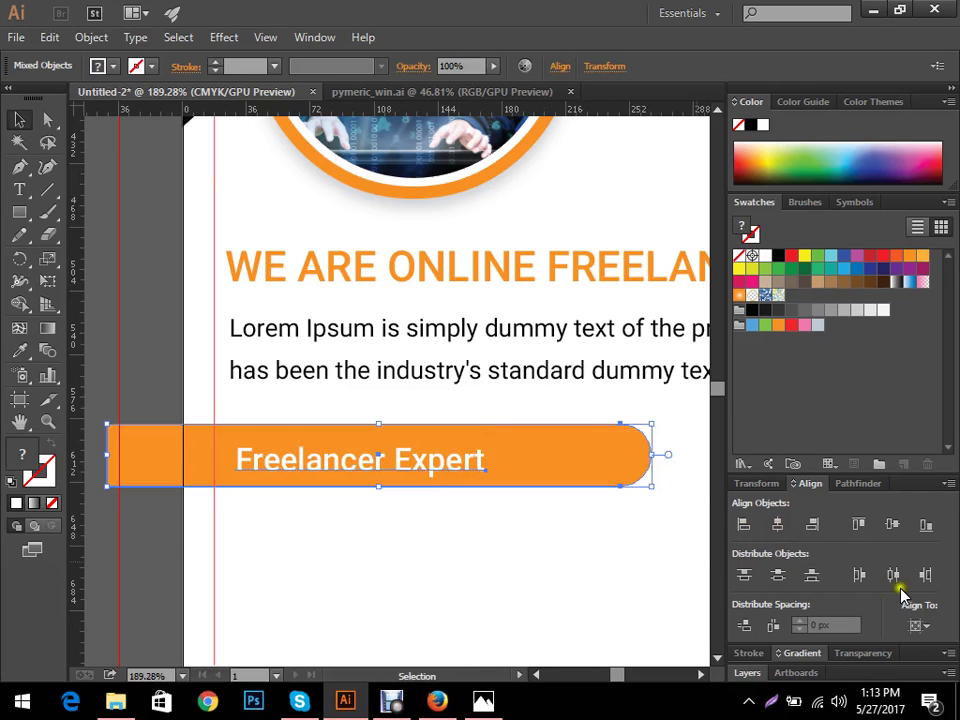
click(916, 626)
click(831, 563)
click(779, 525)
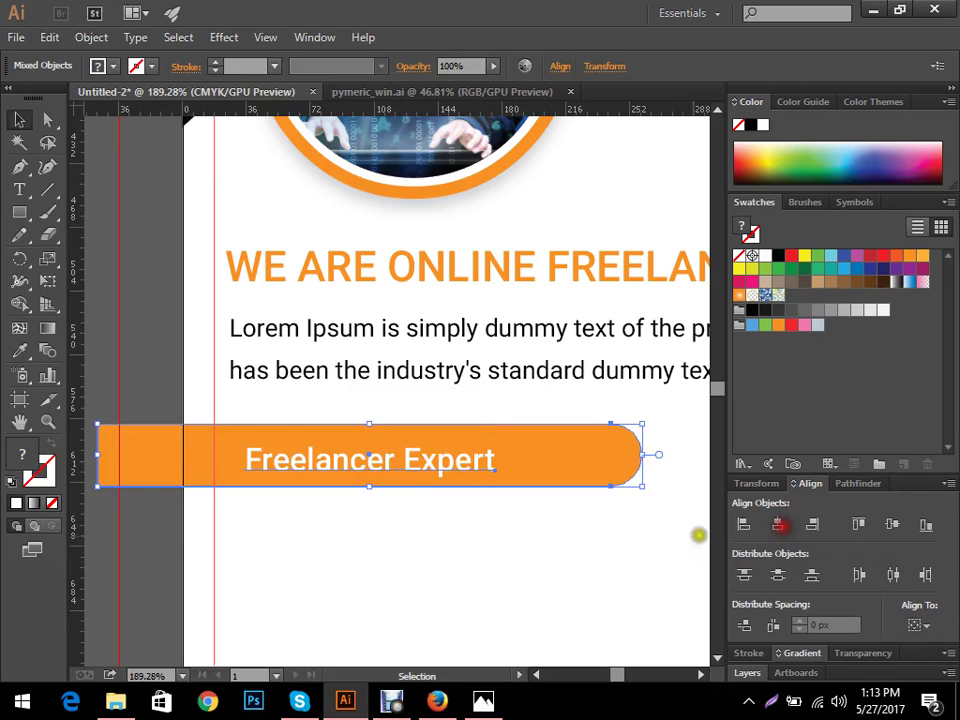
drag(450, 568, 381, 446)
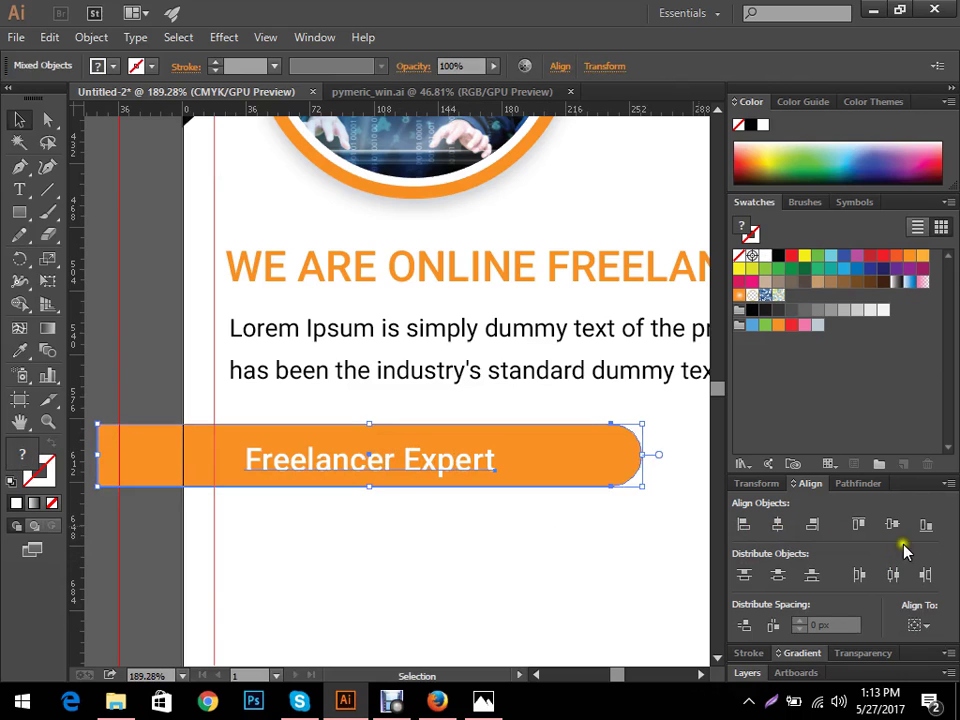
click(499, 557)
drag(470, 560, 568, 547)
drag(341, 400, 553, 542)
- Pull the left anchor points of the orange bar back to the artboard's left edge
drag(272, 506, 356, 521)
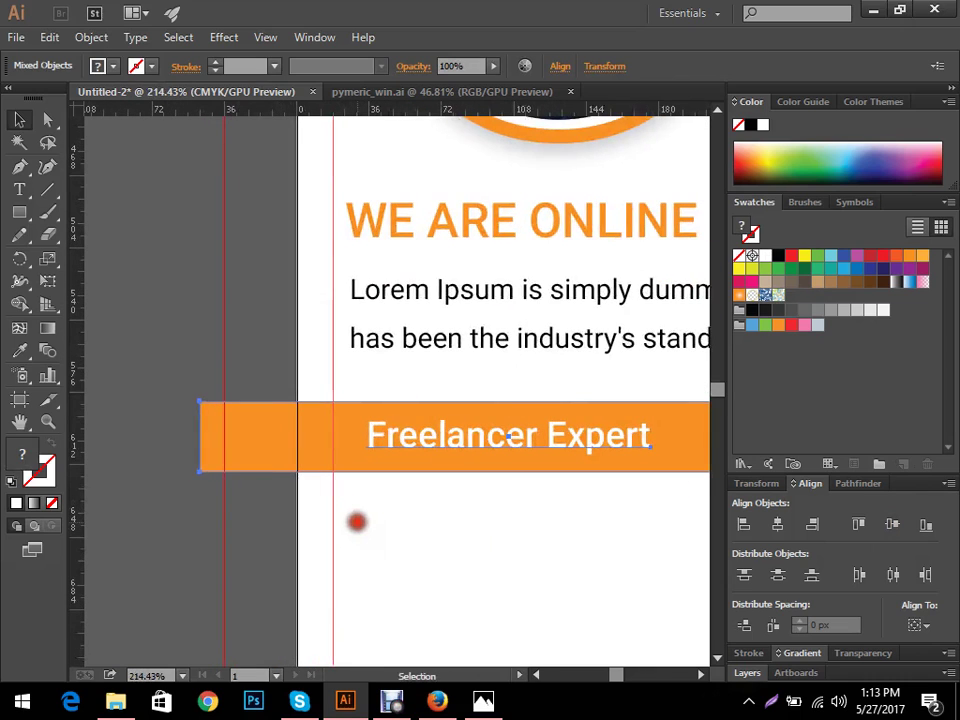
click(357, 514)
key(a)
drag(156, 358, 208, 476)
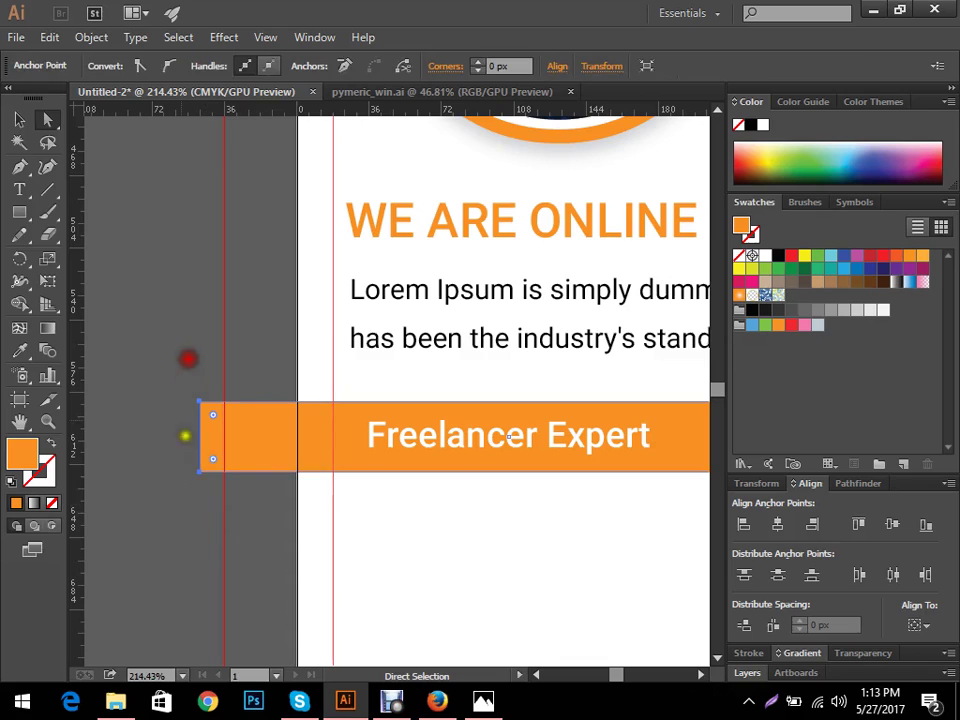
drag(198, 468, 298, 465)
click(446, 535)
key(v)
click(428, 531)
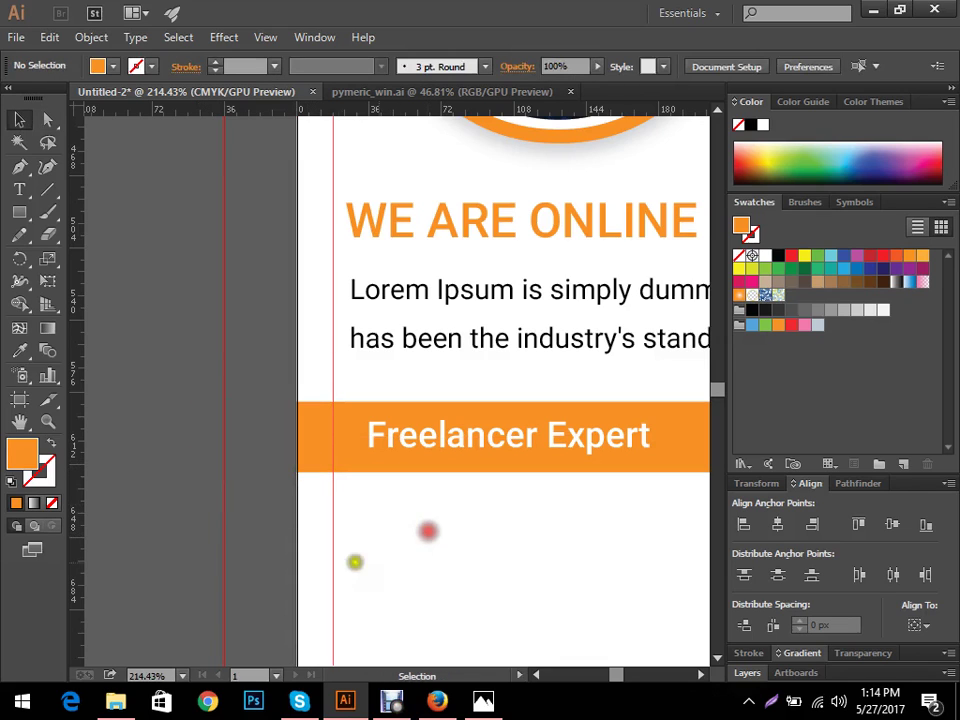
- Review the whole flyer layout and compare it with the reference flyer in Photos
drag(476, 544, 256, 536)
drag(535, 568, 296, 531)
drag(477, 543, 270, 533)
click(549, 553)
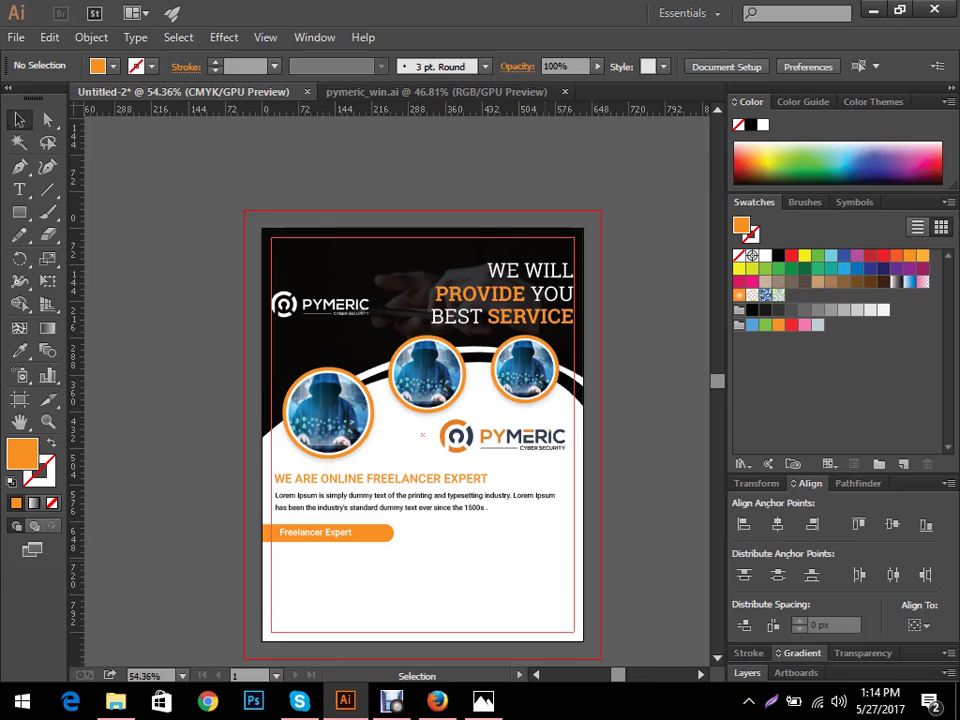
drag(362, 564, 521, 456)
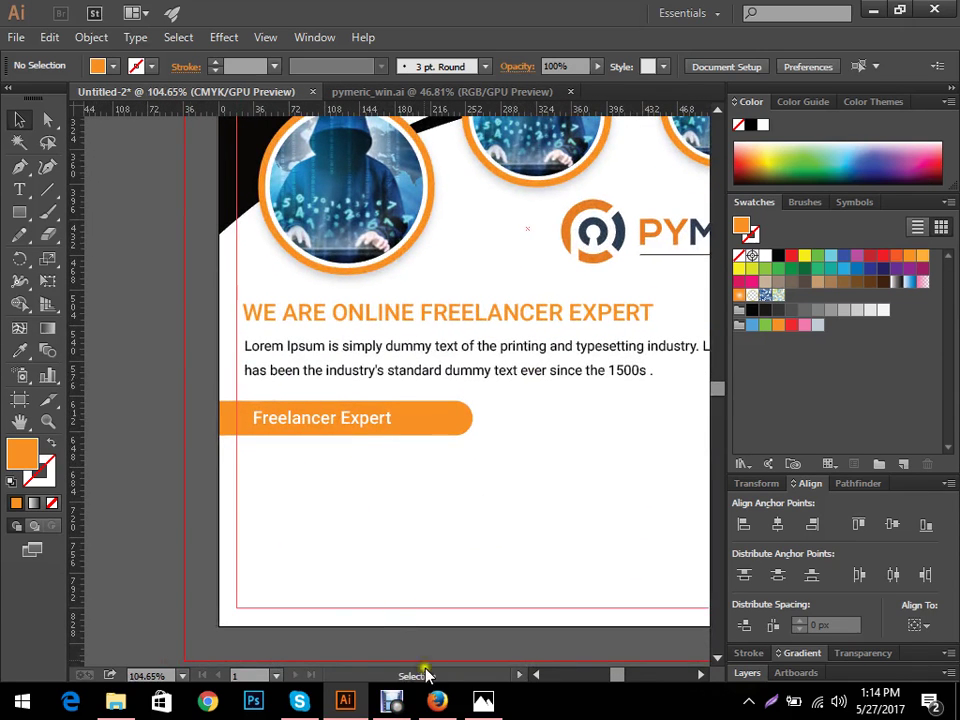
click(483, 701)
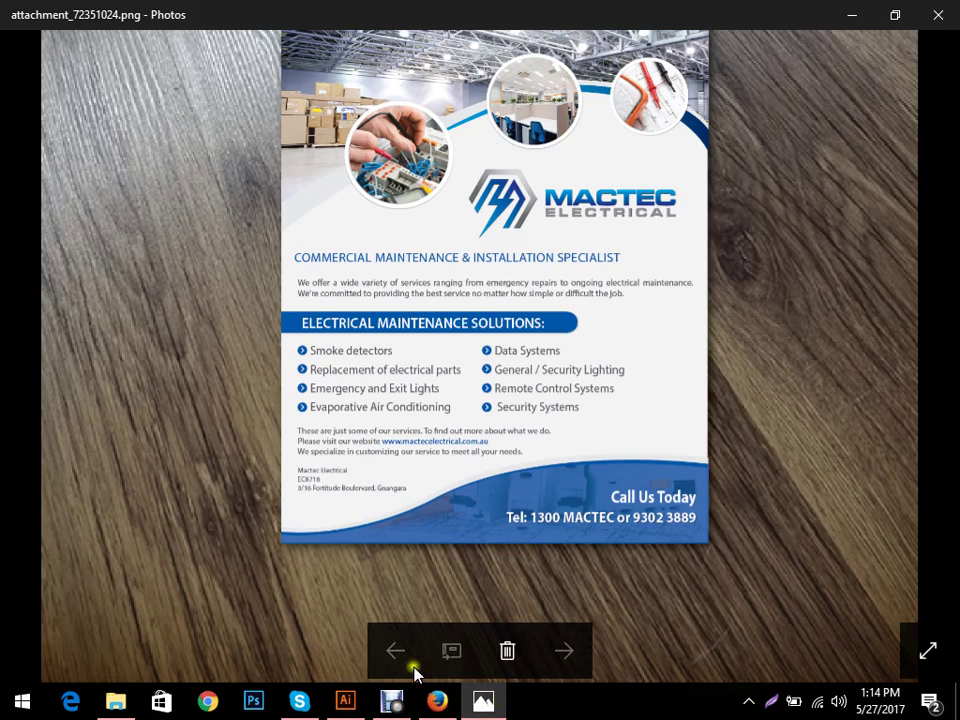
click(345, 701)
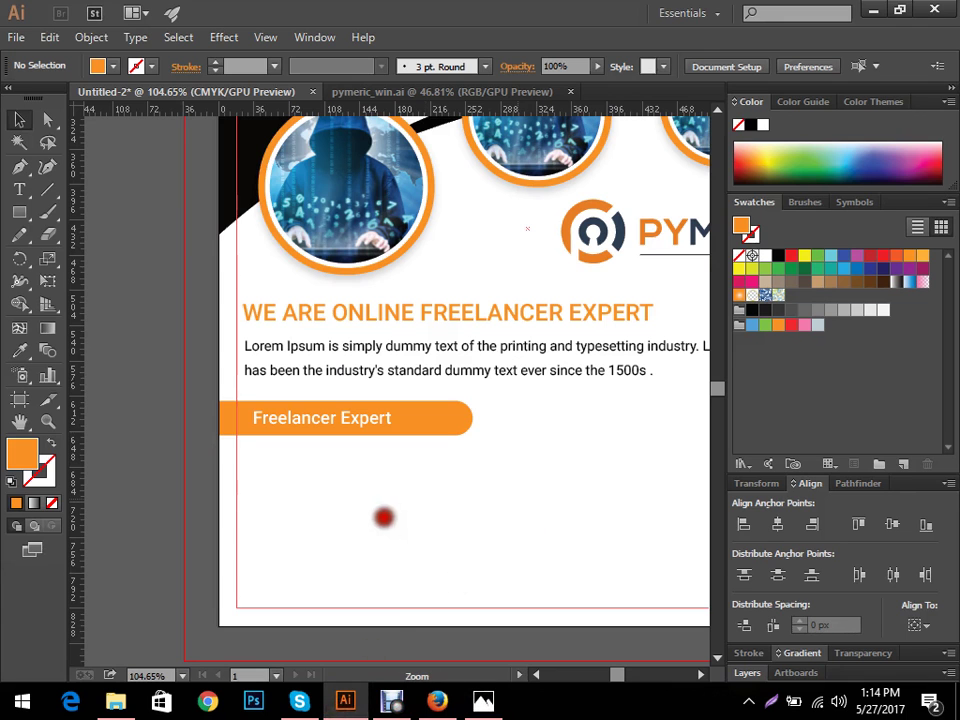
- Draw a small orange circle below the orange bar and scale it down against the left margin guide
drag(384, 517, 371, 519)
drag(530, 491, 482, 523)
drag(360, 531, 418, 450)
drag(308, 446, 311, 406)
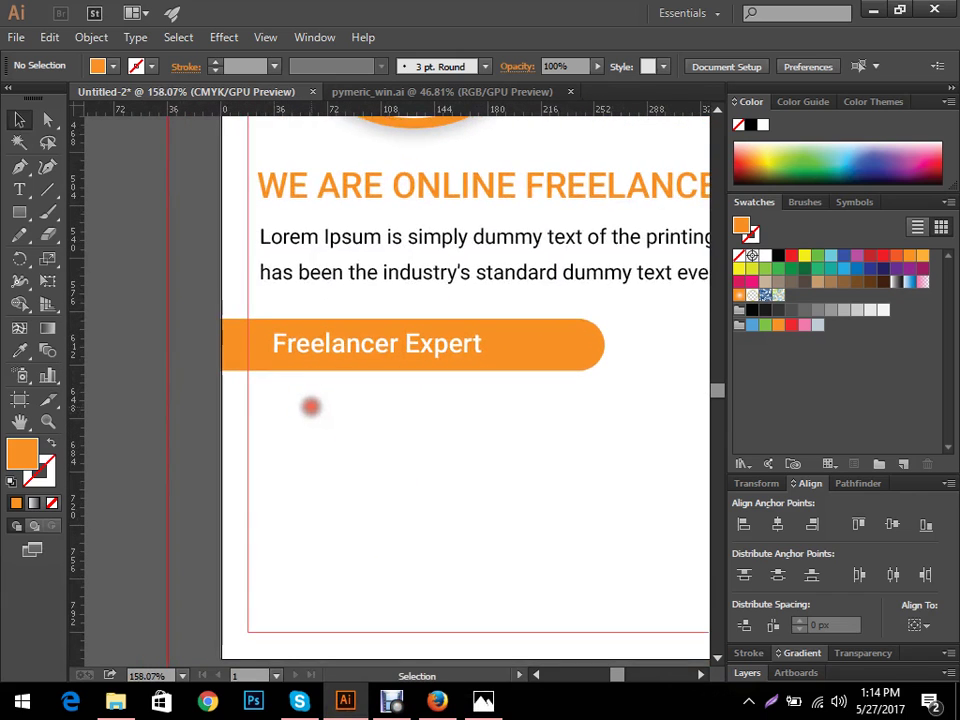
key(l)
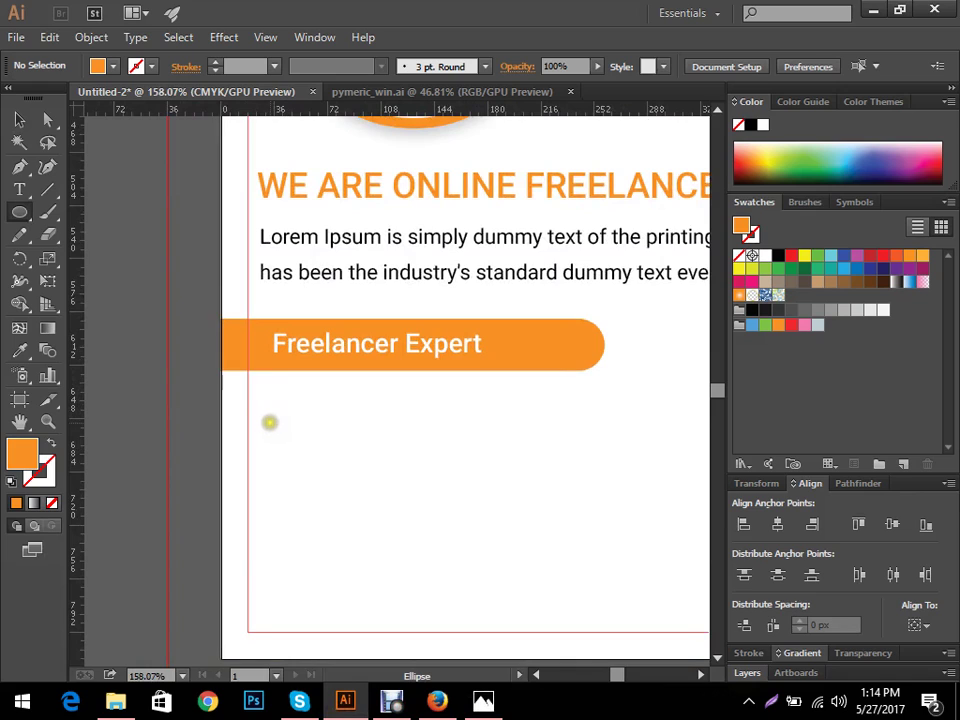
mouse_move(267, 421)
mouse_down()
mouse_move(287, 444)
mouse_move(258, 401)
mouse_up()
key(v)
click(394, 456)
ctrl+click(436, 434)
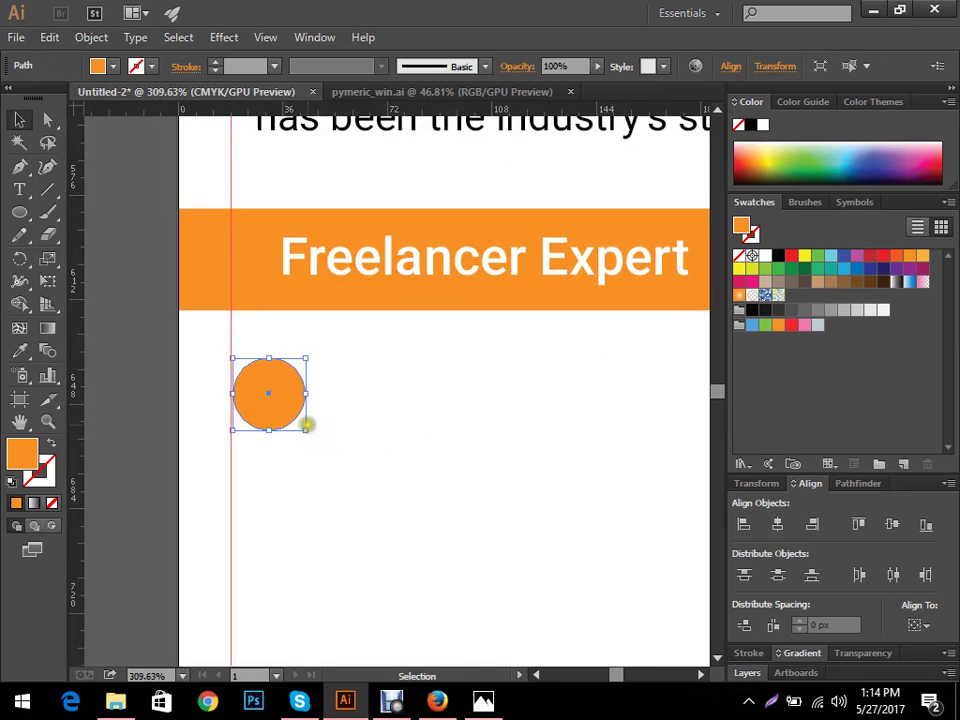
drag(304, 428, 266, 398)
click(371, 429)
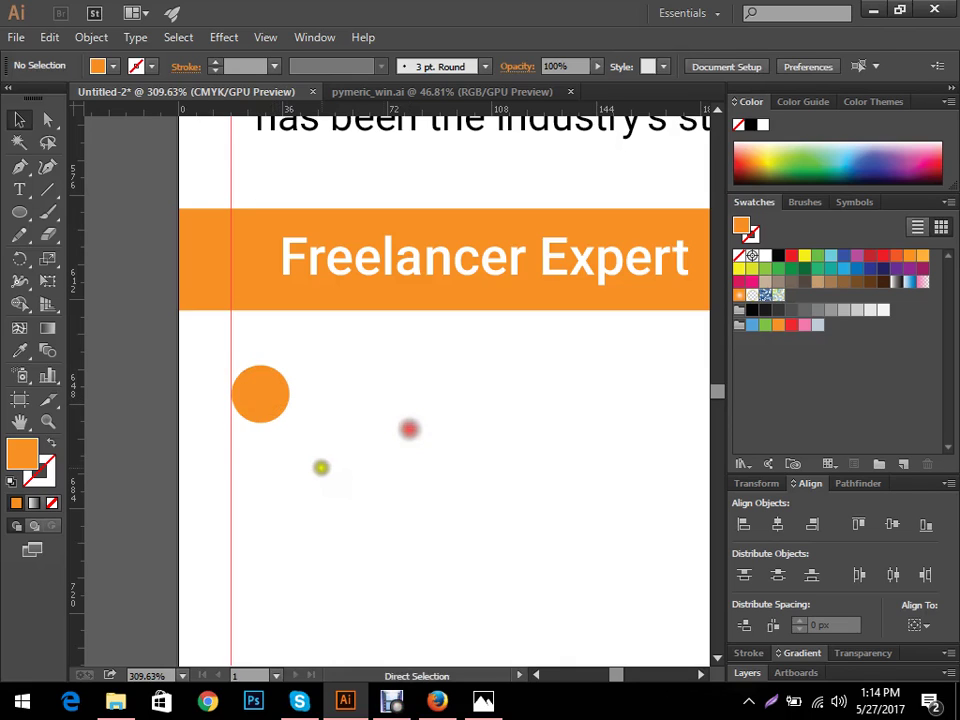
- Copy "Lorem Ipsum is simply dummy text" from the paragraph, paste it as separate text and place it beside the orange circle
scroll(403, 456, down, 3)
drag(549, 476, 424, 477)
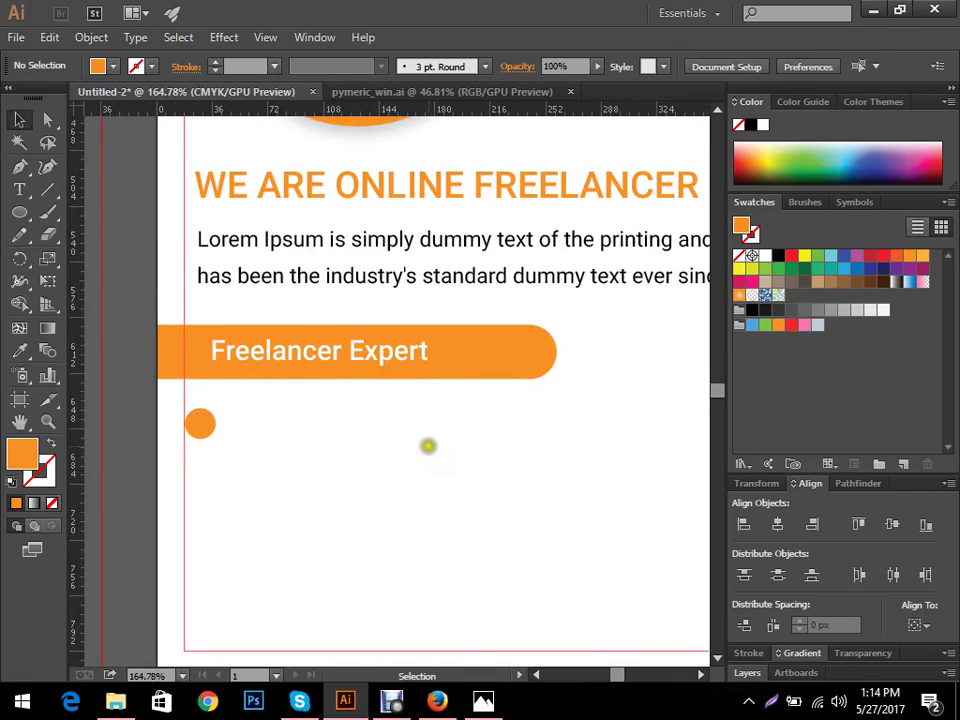
key(t)
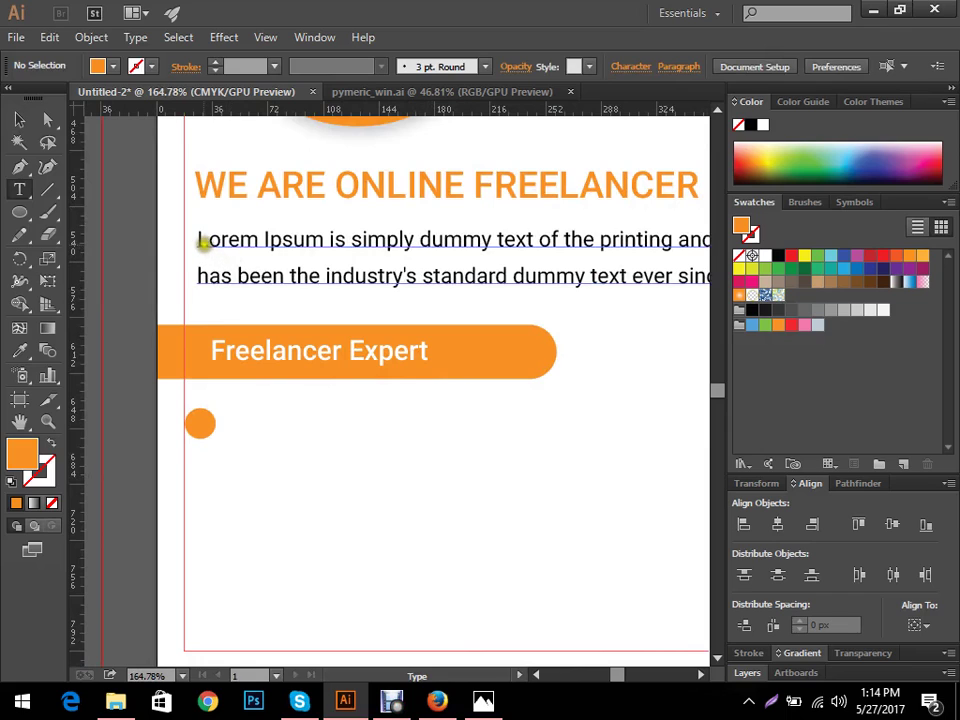
drag(199, 240, 535, 241)
key(ctrl+c)
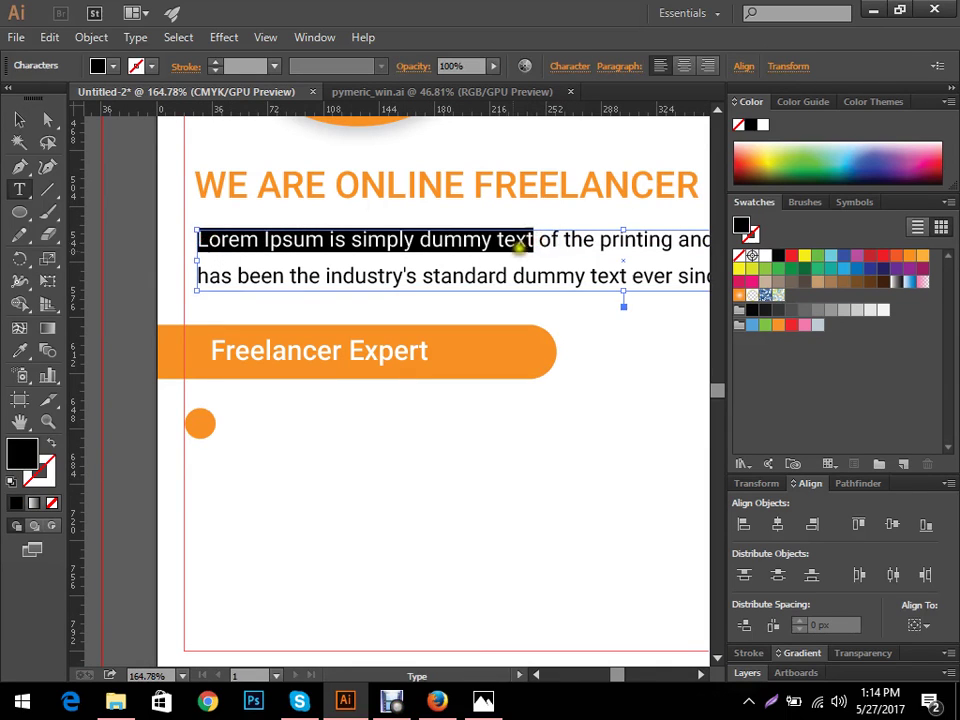
click(22, 107)
click(21, 121)
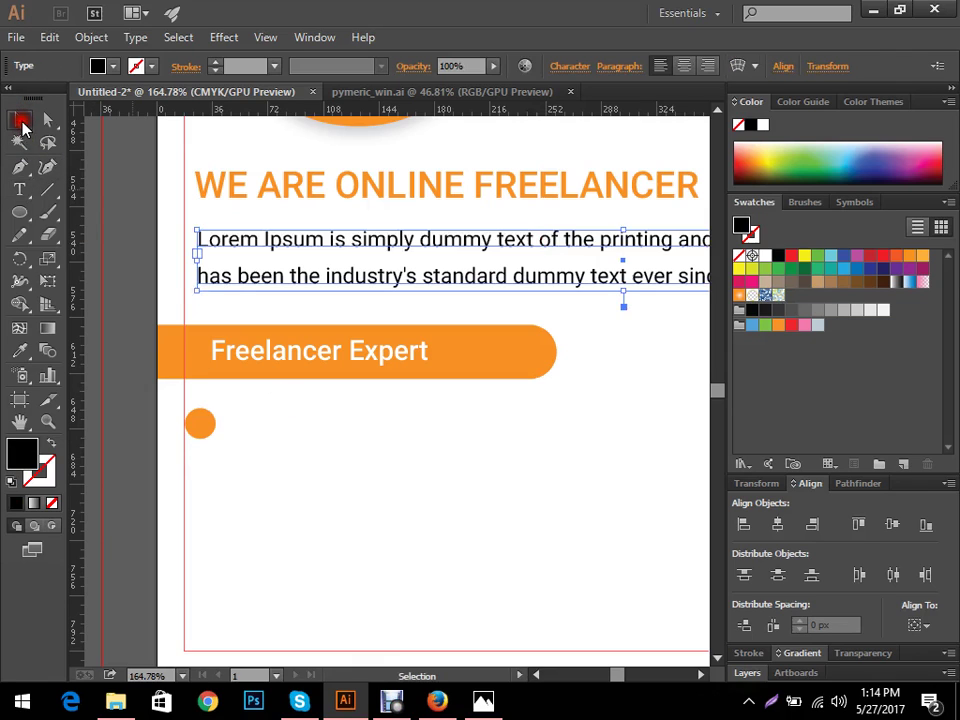
key(ctrl+v)
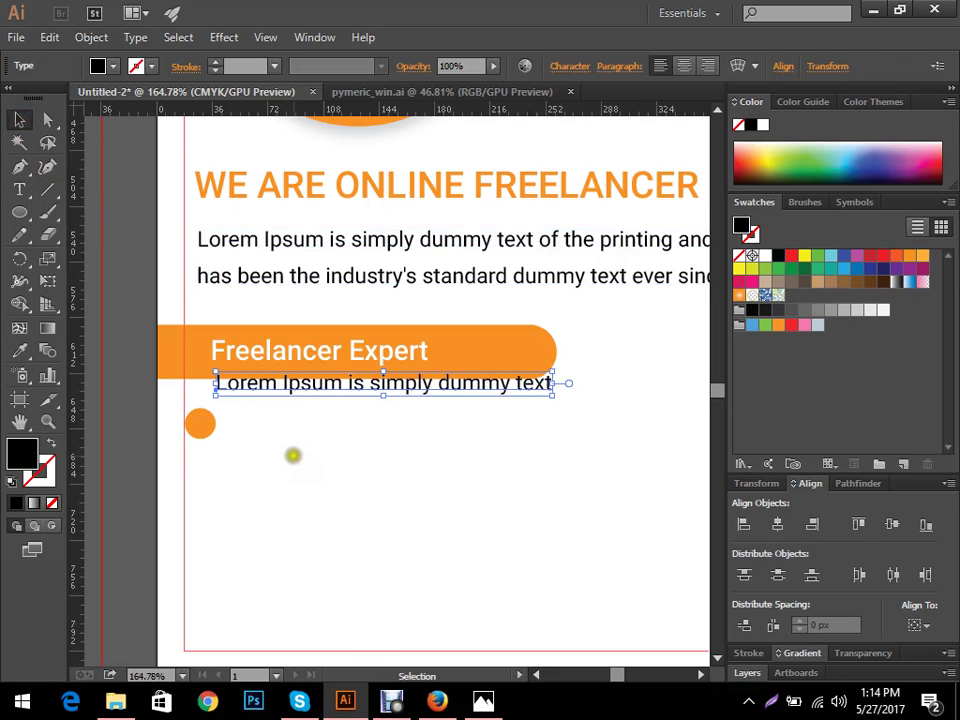
drag(296, 392, 314, 427)
click(335, 490)
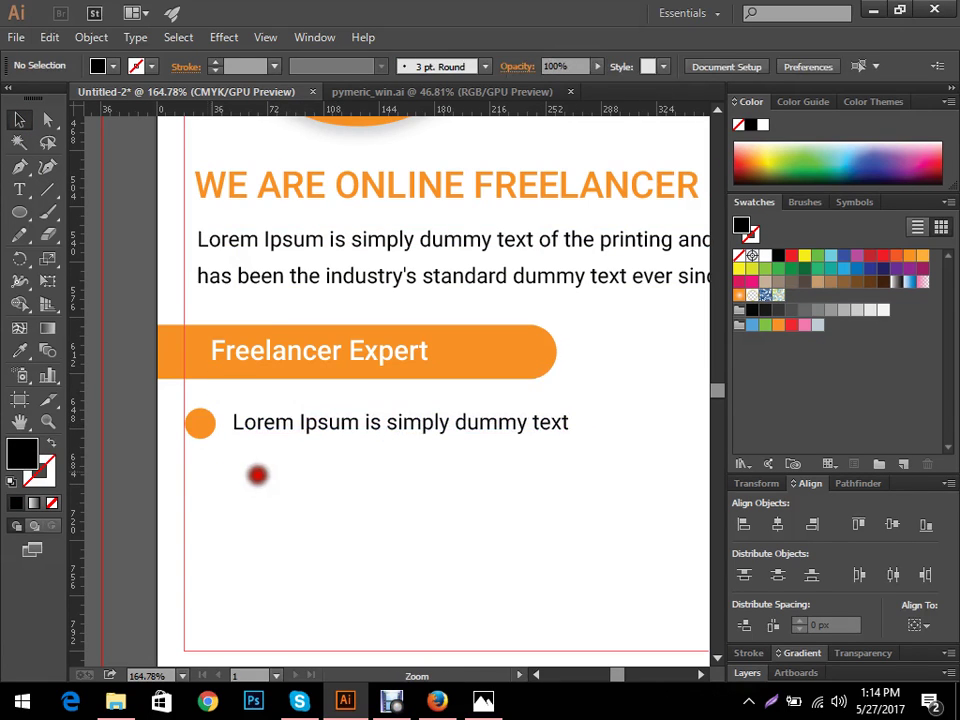
- Move the Freelancer Expert text left within the orange bar, close to the left edge of the paragraph above
drag(257, 475, 274, 471)
drag(229, 321, 212, 323)
click(283, 508)
- Set the opacity of the text beside the orange circle to 54%
scroll(283, 452, up, 1)
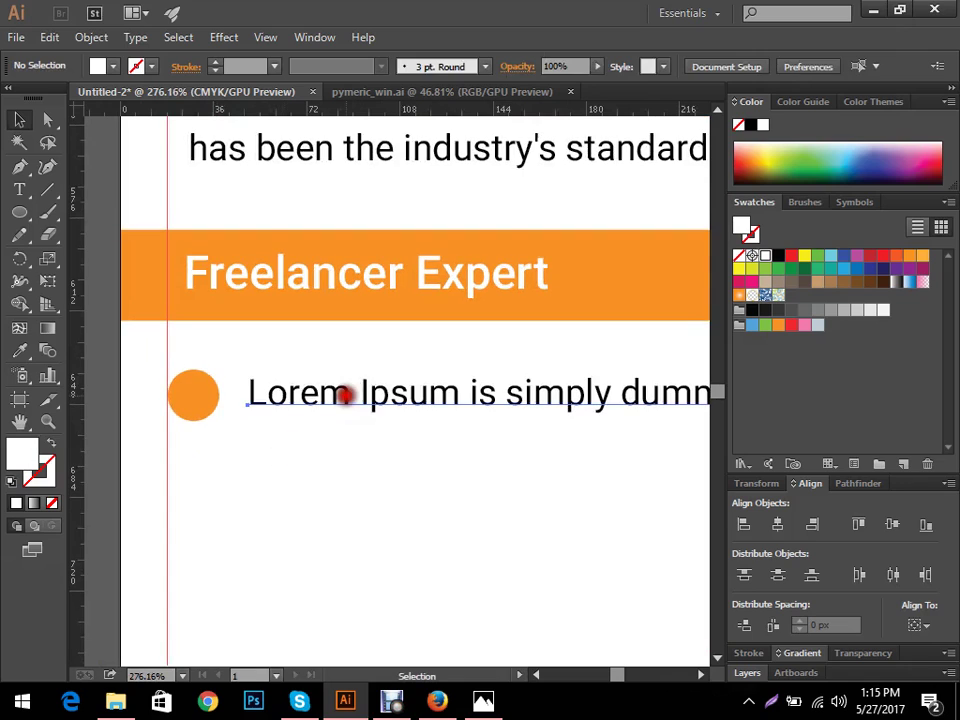
click(345, 395)
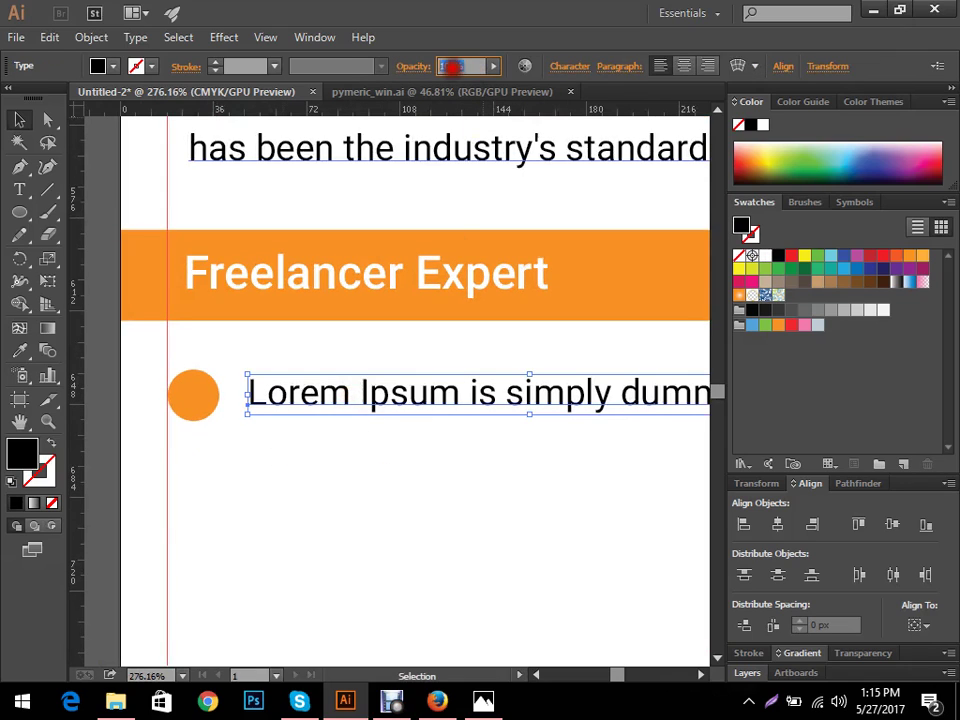
key(Return)
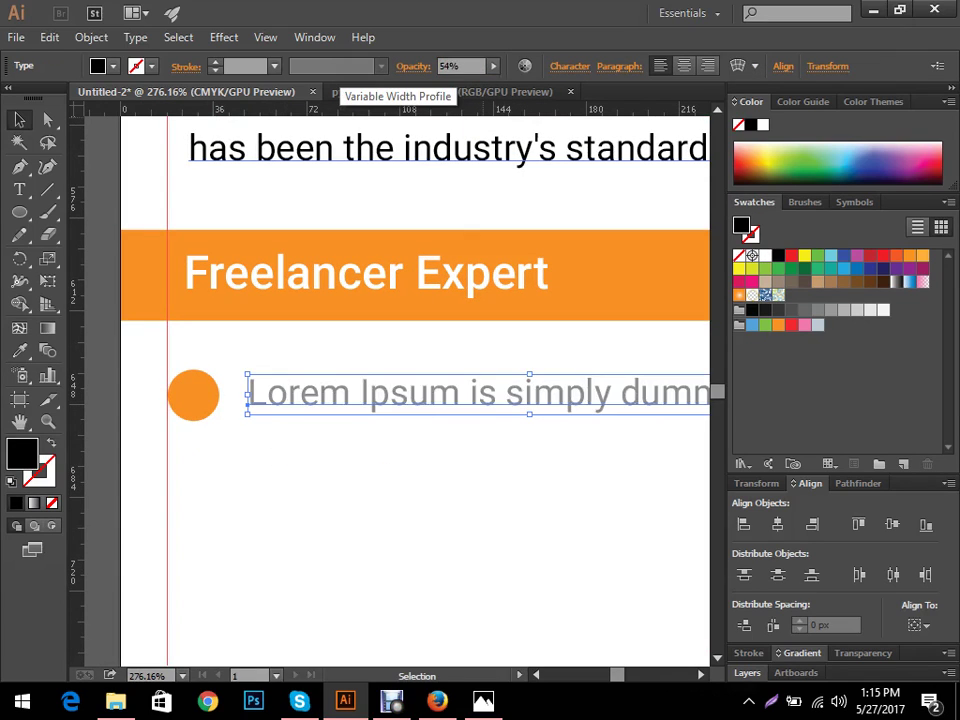
click(293, 531)
- Set the opacity of the two-line Lorem Ipsum paragraph under the orange heading to 54%
scroll(293, 531, down, 3)
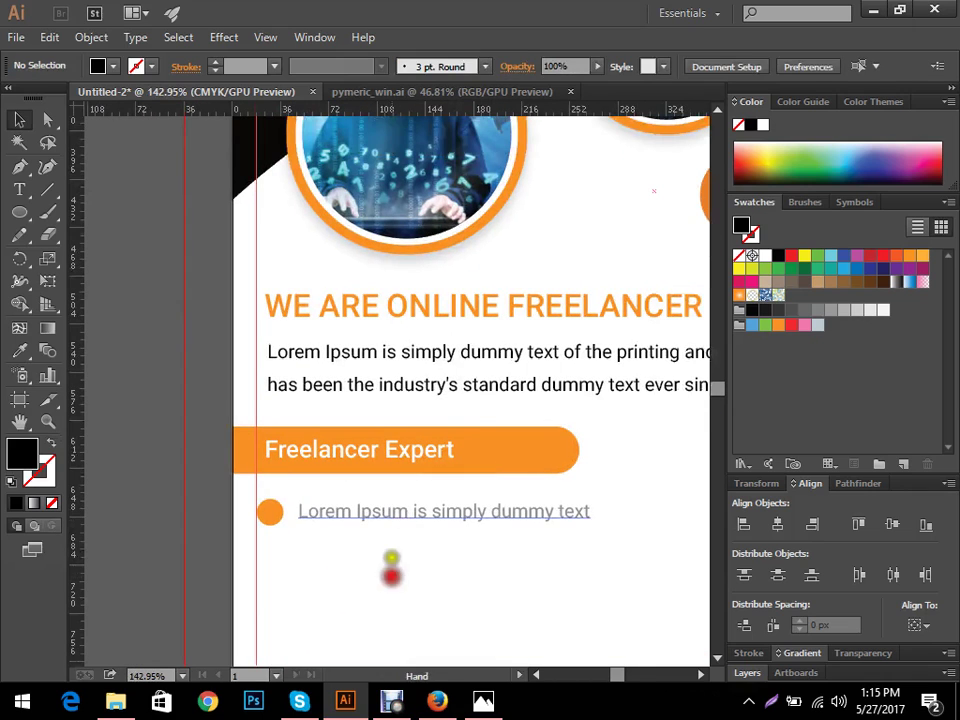
click(478, 377)
click(474, 66)
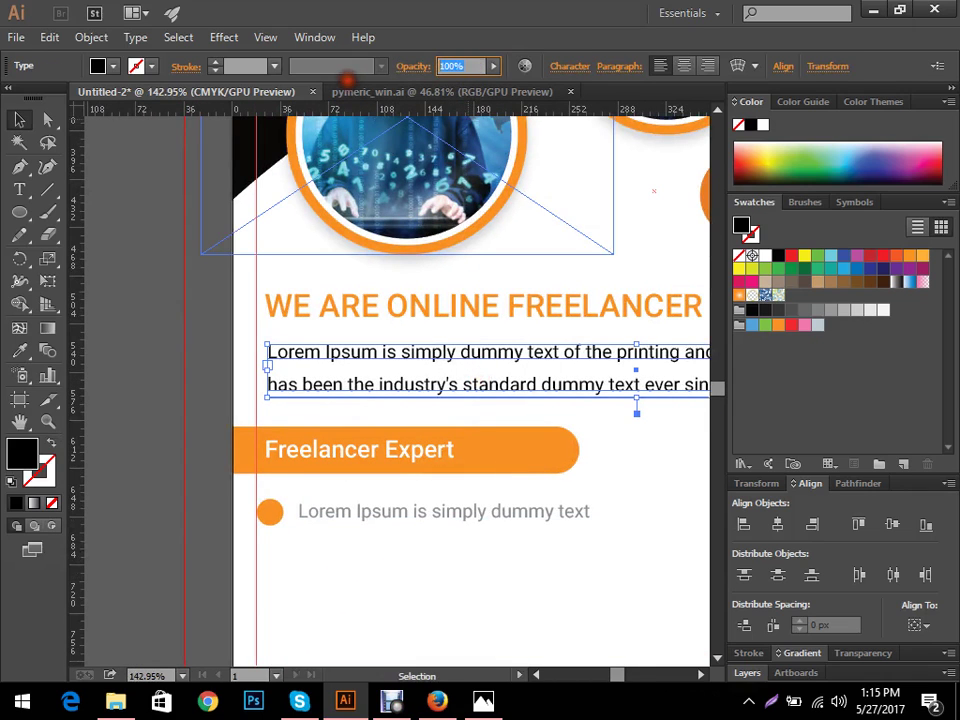
text(54)
key(Return)
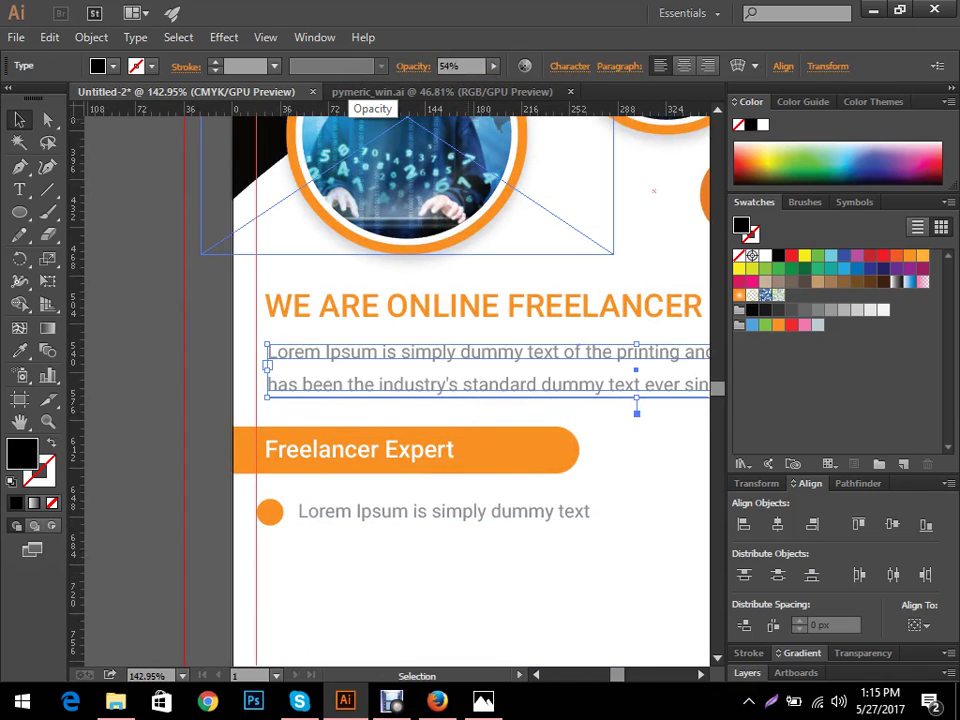
- Vertically centre the orange circle and its Lorem Ipsum text on each other
click(459, 583)
drag(459, 583, 228, 320)
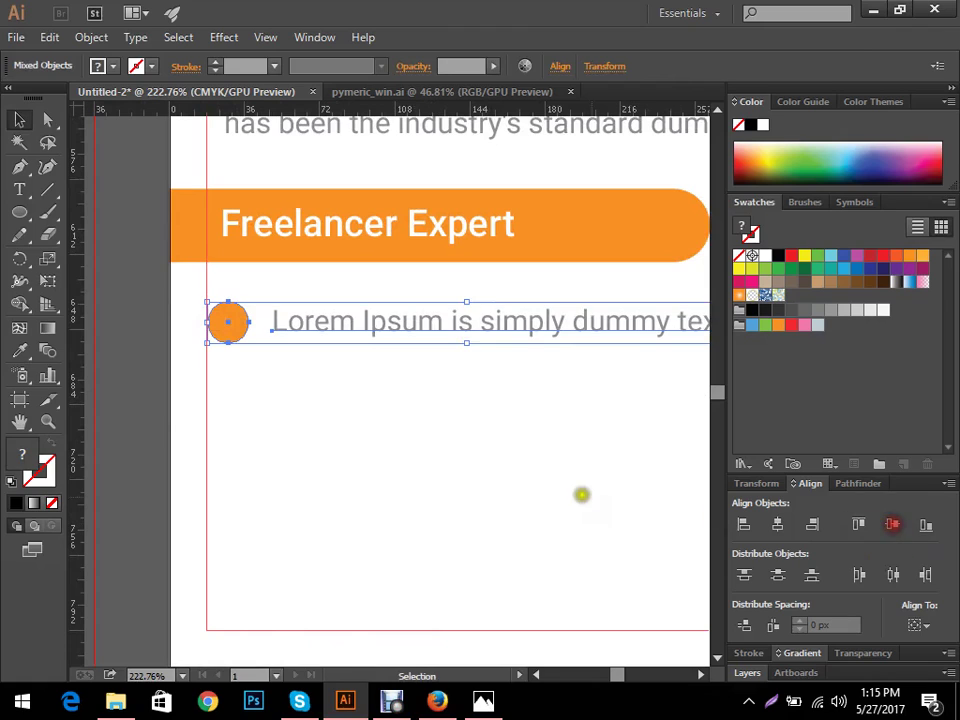
click(536, 476)
- Duplicate the circle-and-text row downward into five evenly spaced rows, and delete the lowest one
drag(420, 426, 230, 376)
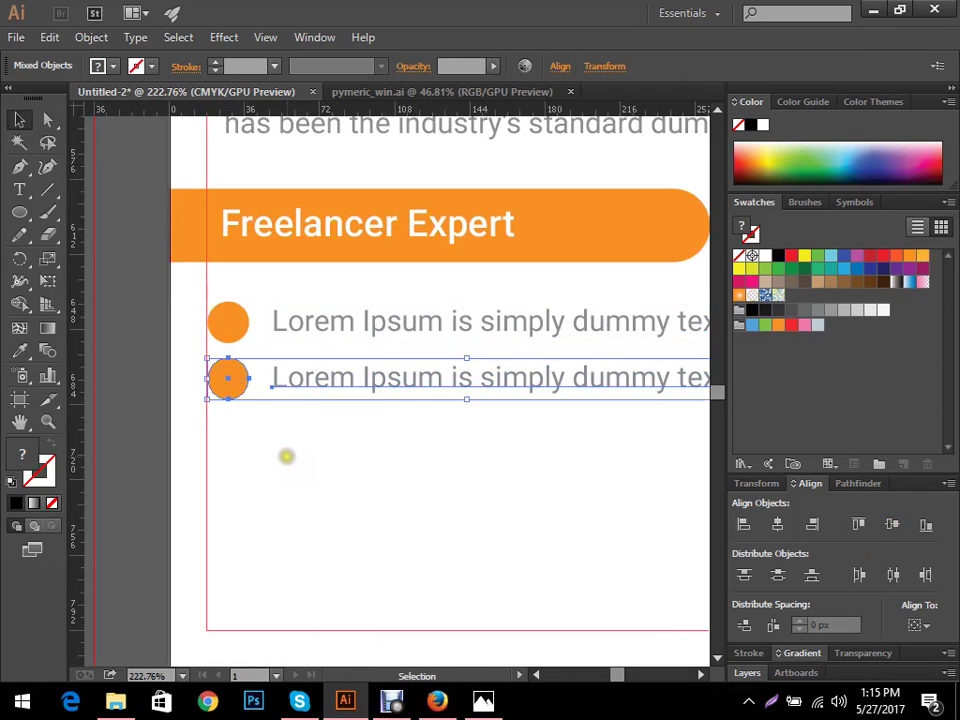
key(ctrl+d)
key(ctrl+d)
key(ctrl+d)
click(405, 594)
alt+scroll(405, 594, down, 3)
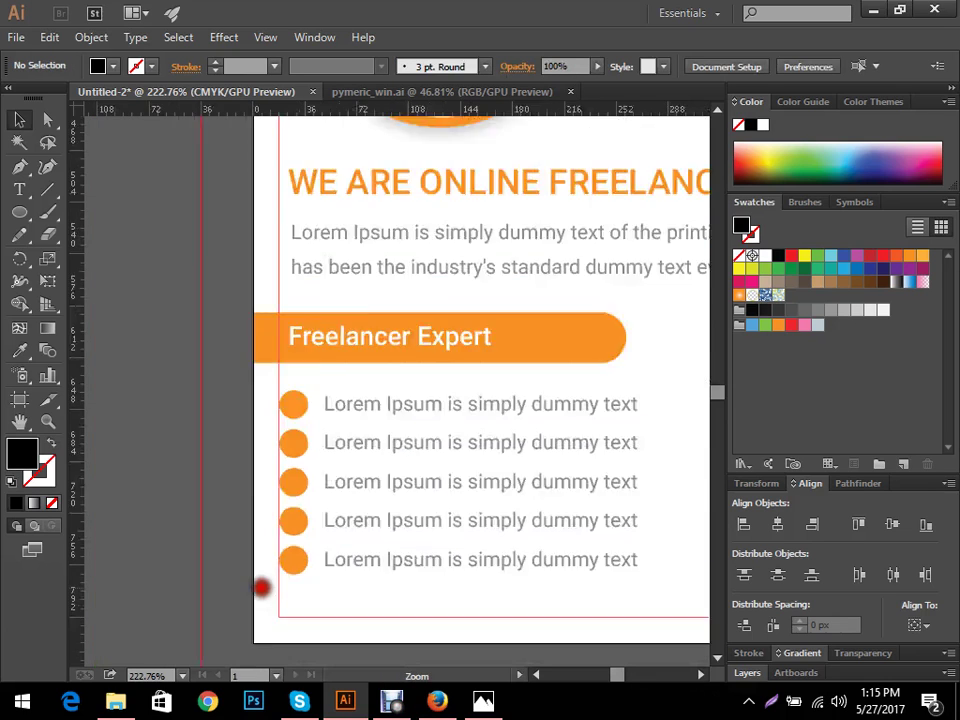
drag(488, 578, 130, 532)
key(Delete)
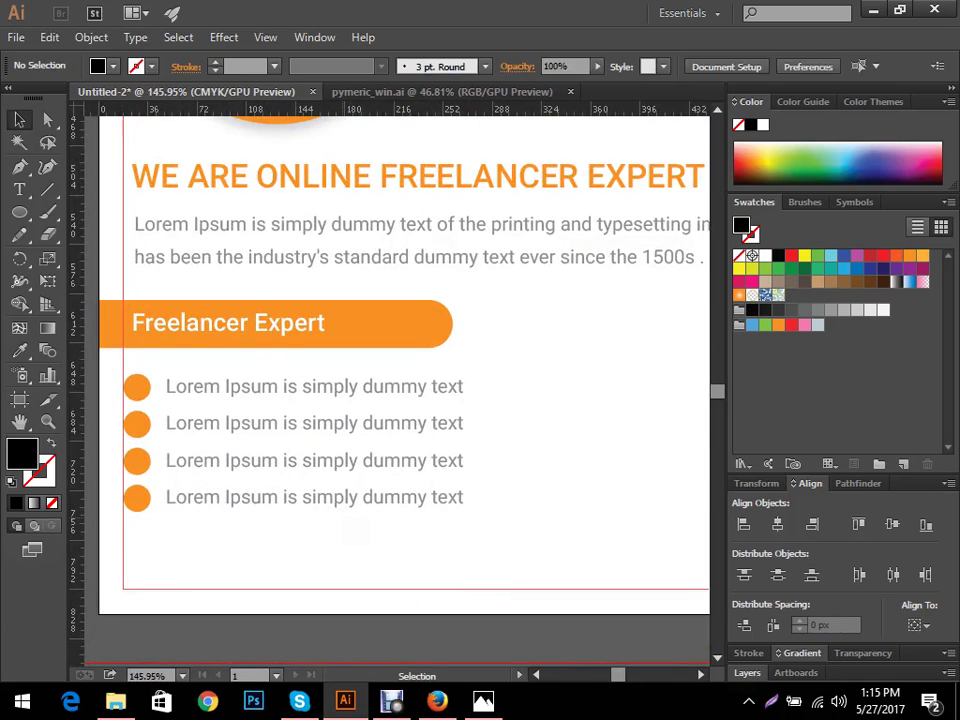
- Shorten the first three bullet texts to "Lorem Ipsum is simply dummy", "Lorem Ipsum is" and "Lorem Ipsum is simply"
key(t)
drag(358, 462, 463, 476)
key(BackSpace)
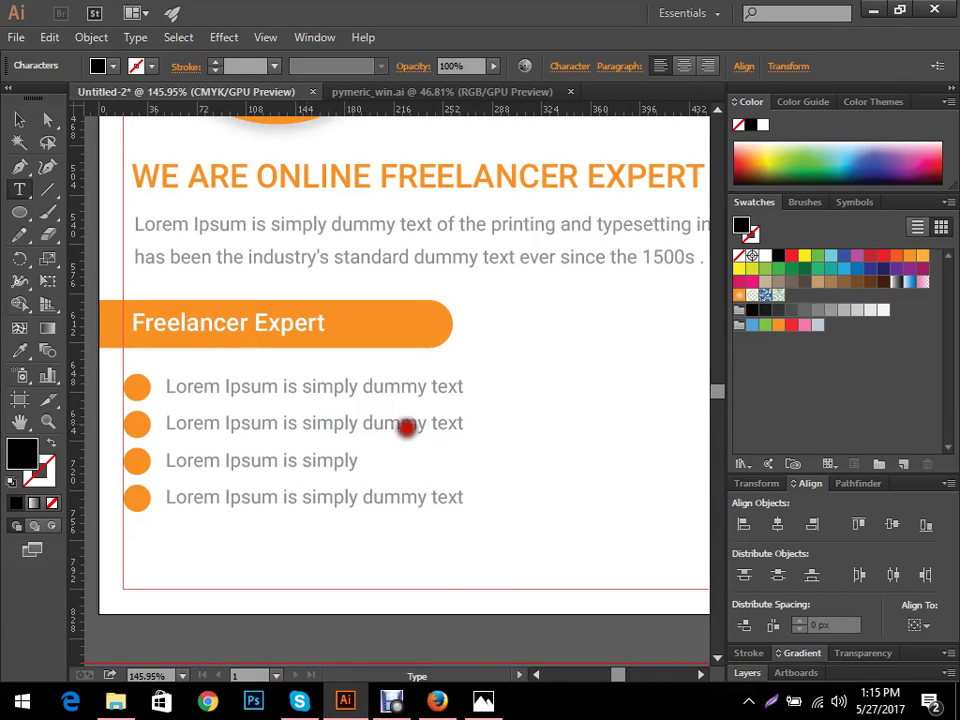
drag(302, 424, 469, 428)
key(BackSpace)
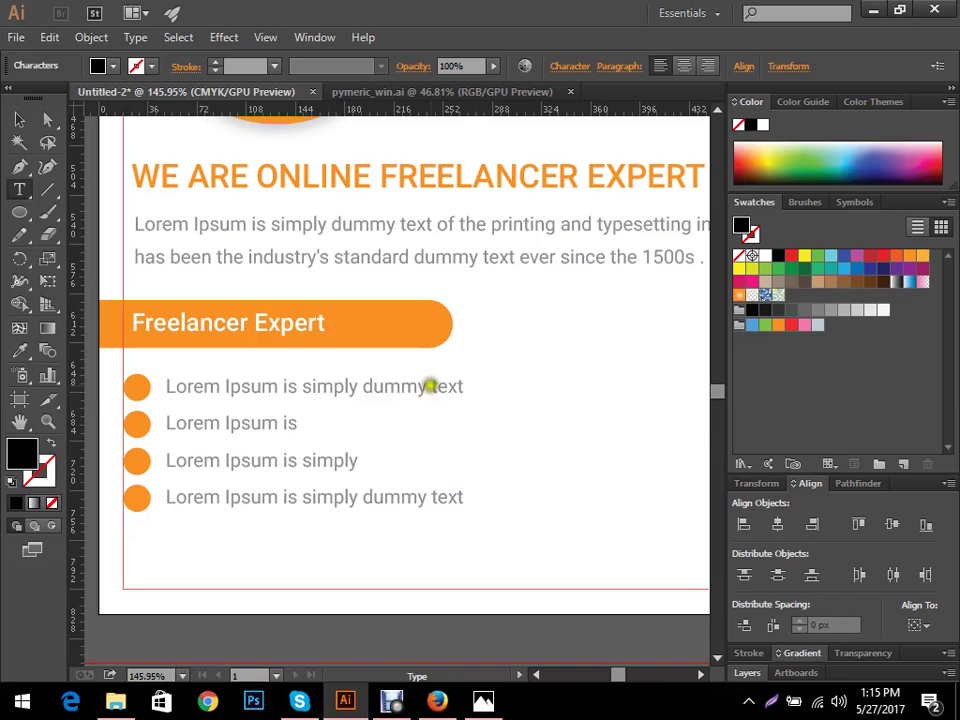
drag(430, 386, 499, 401)
key(BackSpace)
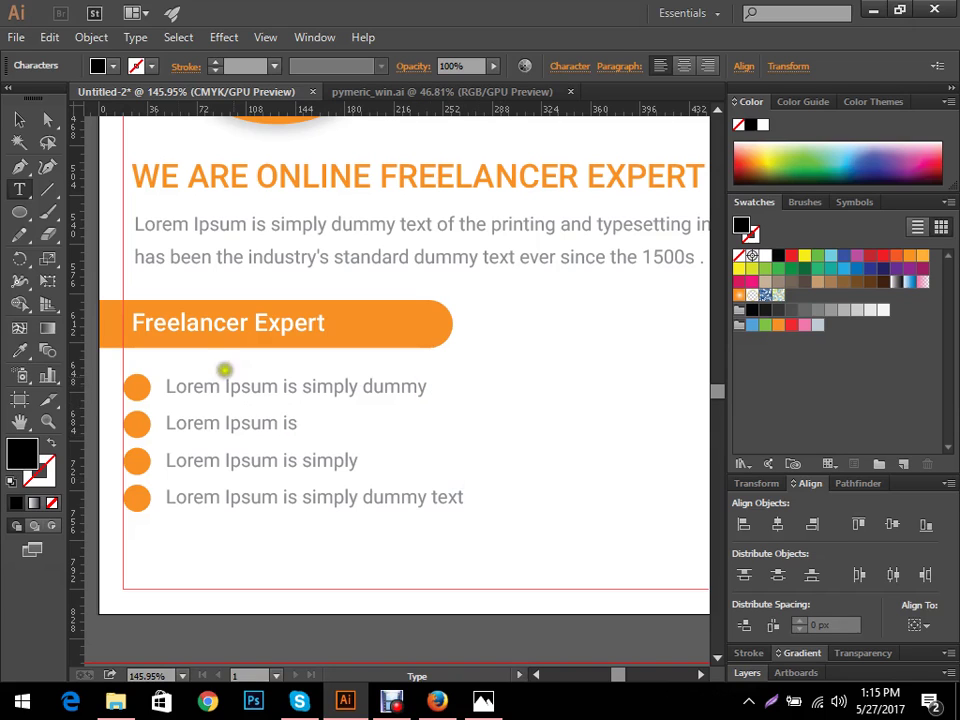
click(19, 119)
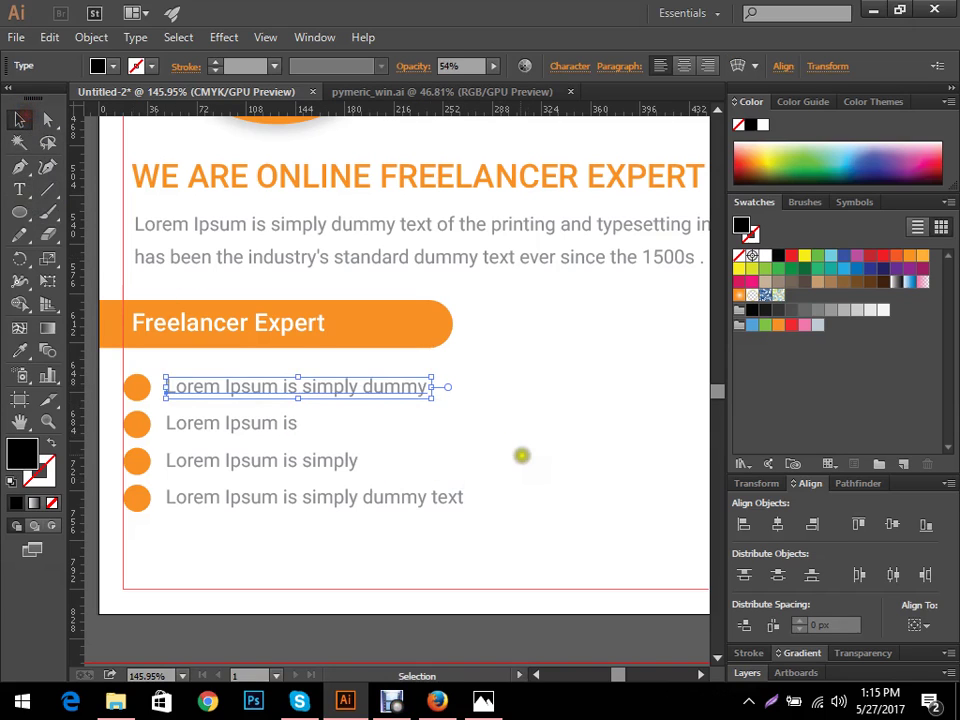
click(521, 454)
- Compare the flyer's bullet list with the reference flyer in Photos and return to Illustrator
key(ctrl+0)
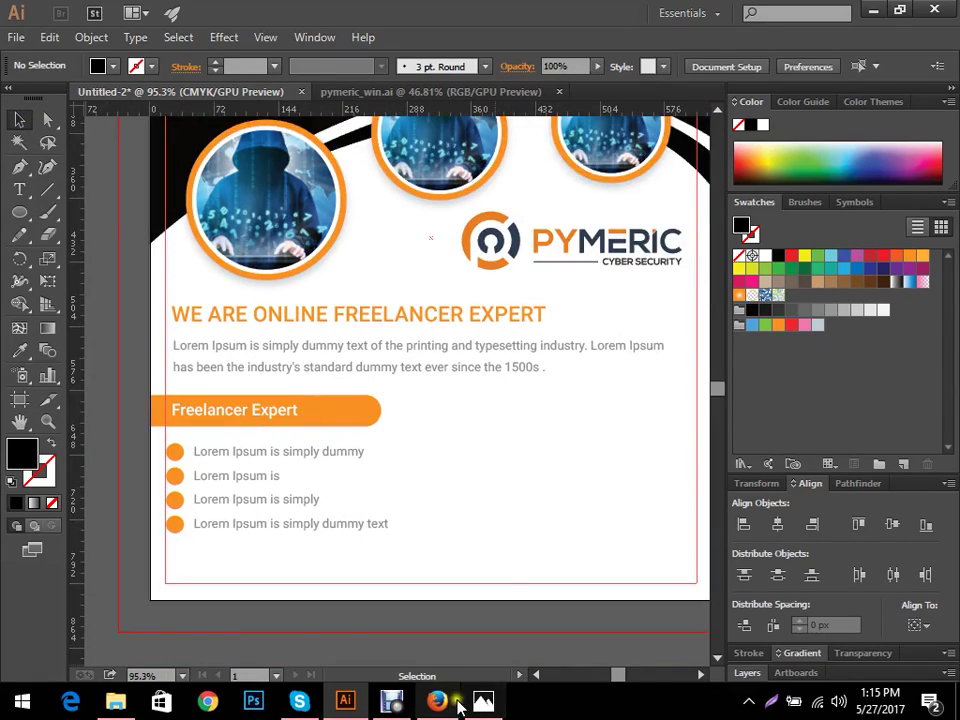
click(484, 703)
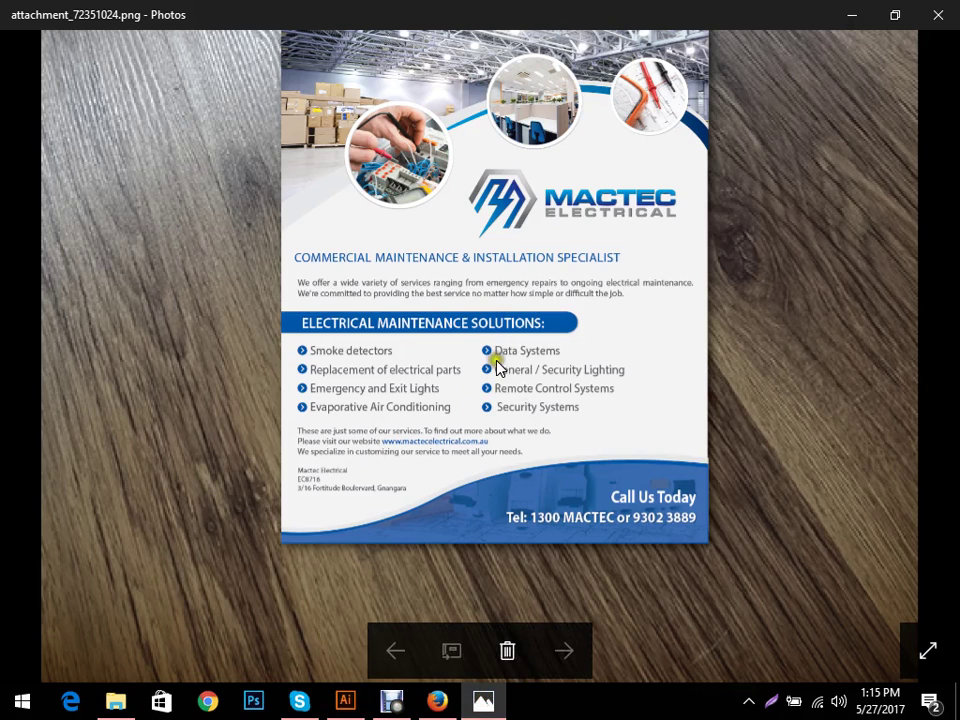
click(437, 701)
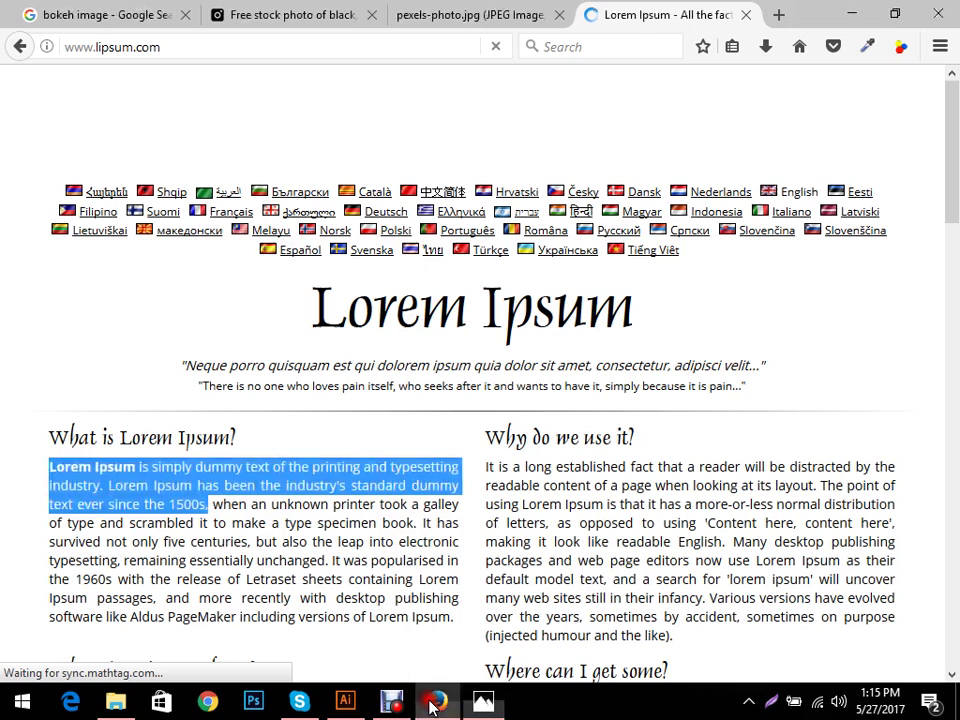
click(341, 703)
- Draw a black square on the pasteboard left of the artboard and rotate it 45° into a diamond
drag(407, 501, 358, 462)
drag(553, 466, 703, 350)
drag(133, 452, 307, 450)
drag(310, 296, 377, 320)
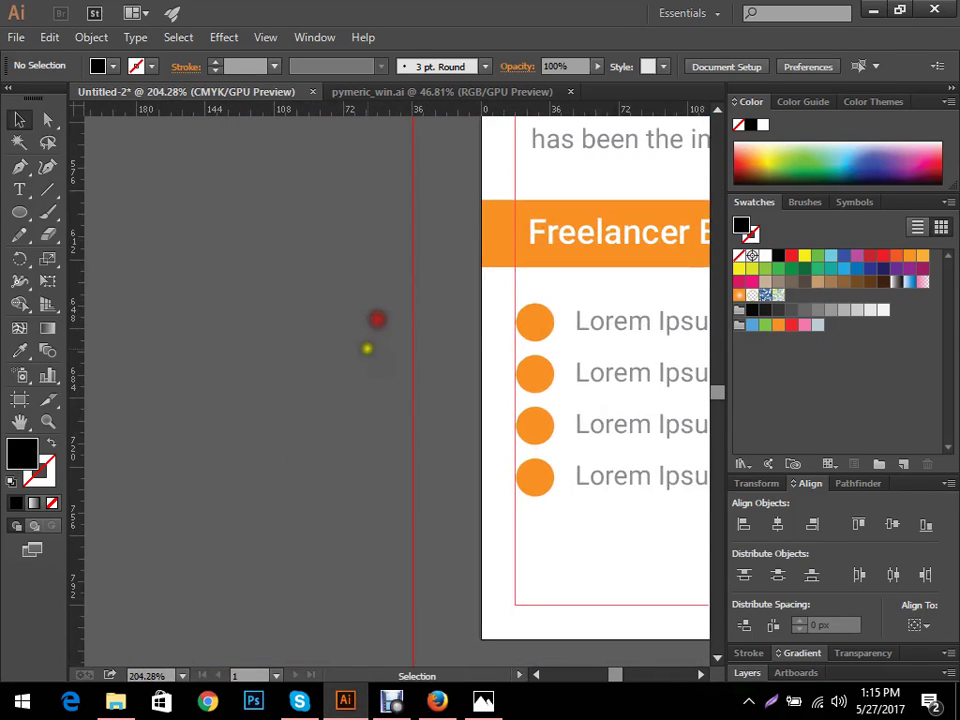
key(m)
drag(266, 286, 345, 376)
key(v)
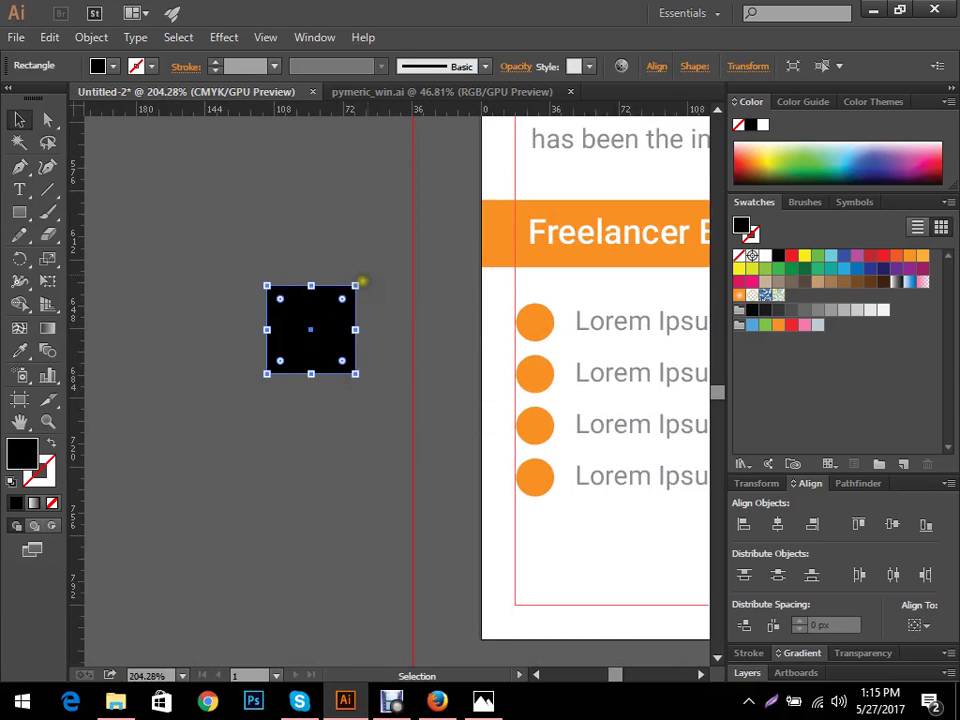
drag(361, 283, 319, 266)
click(388, 234)
- Duplicate the black diamond slightly lower and subtract the front copy from the original with Minus Front to form a chevron
drag(313, 312, 312, 332)
drag(240, 278, 252, 339)
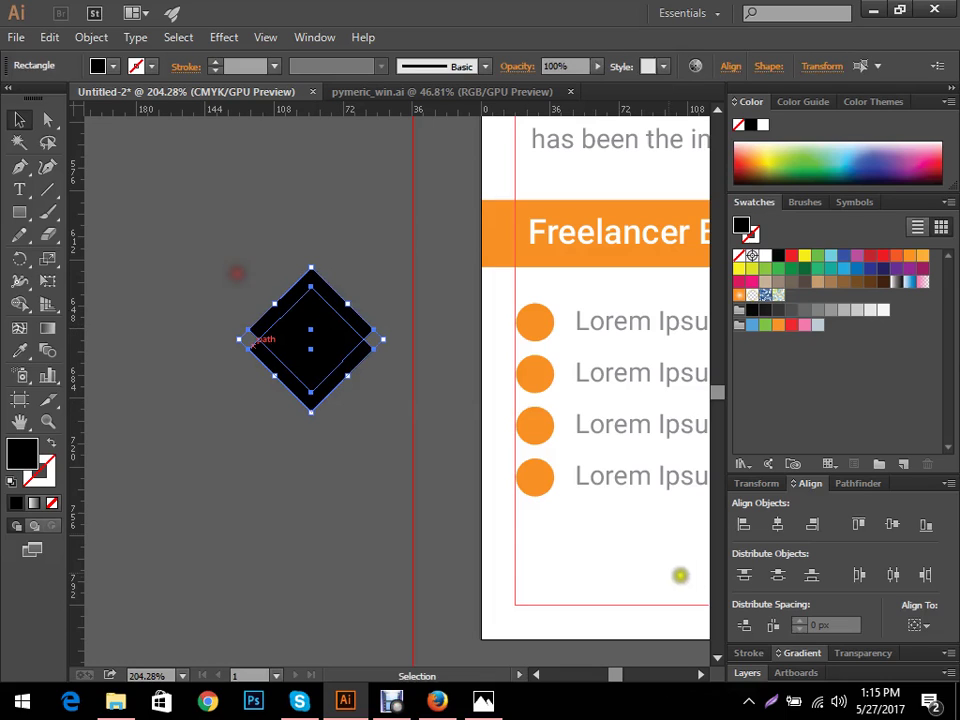
click(848, 484)
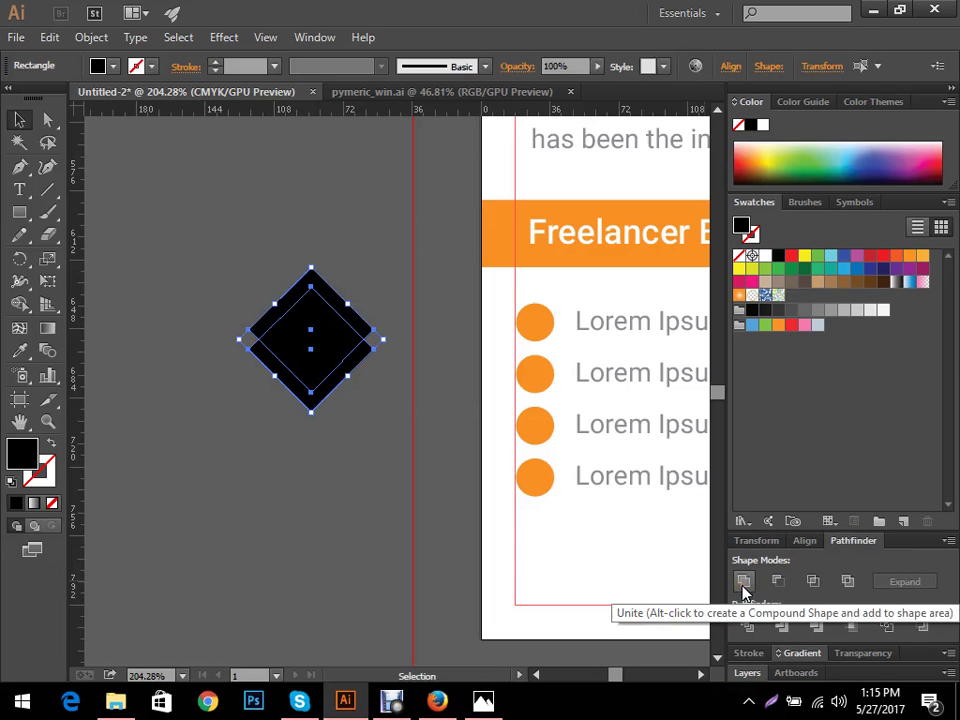
click(776, 582)
click(208, 451)
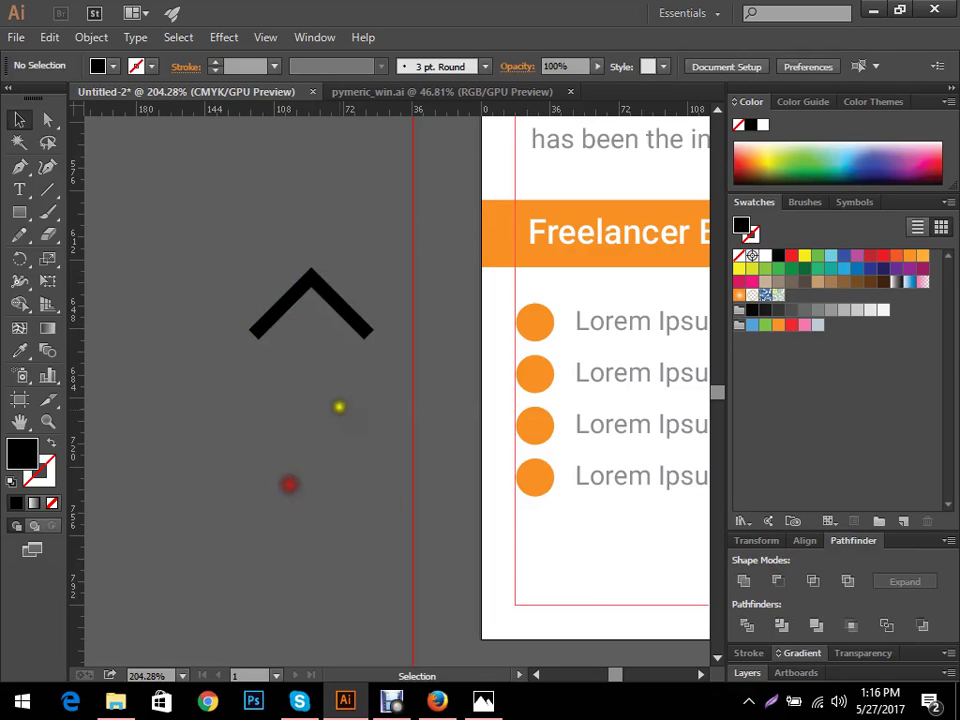
- Scale the black chevron down and rotate it 90° so that it points right
scroll(311, 326, up, 1)
drag(364, 369, 285, 221)
drag(309, 373, 306, 328)
click(336, 369)
drag(276, 216, 312, 321)
click(385, 336)
- Reshape the black chevron by moving the end anchor points of both its arms
drag(293, 268, 640, 328)
drag(498, 341, 504, 323)
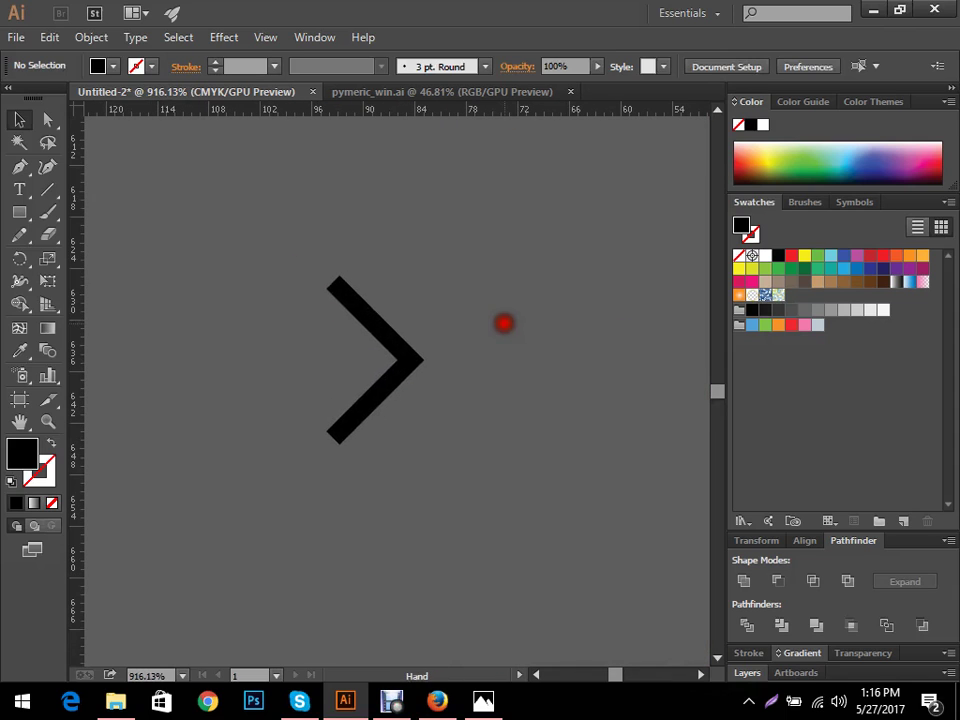
key(a)
drag(253, 231, 370, 470)
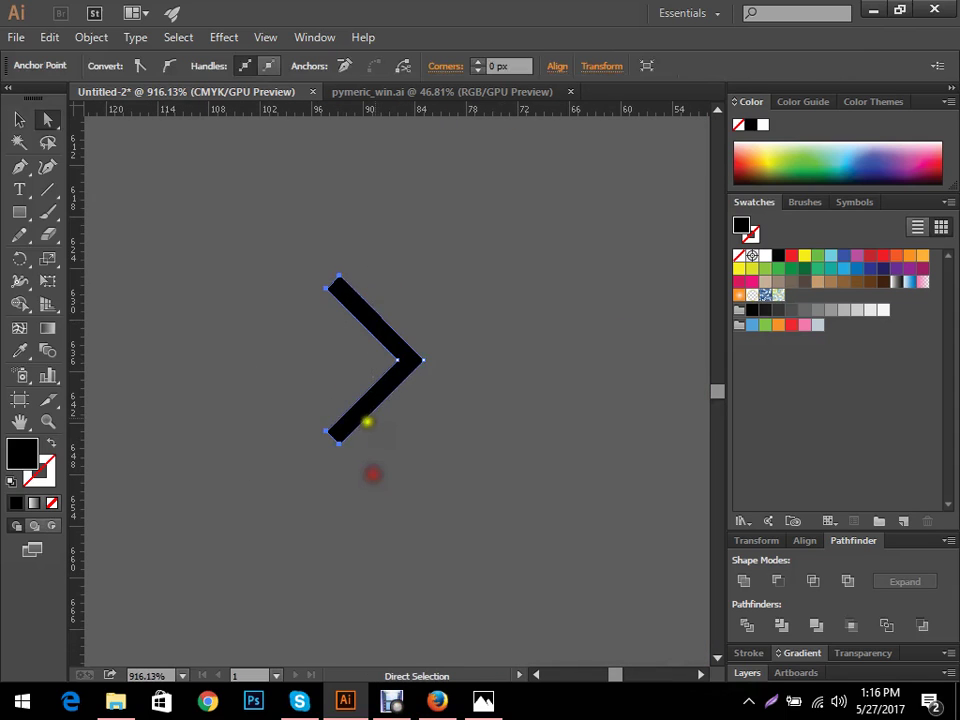
drag(344, 428, 420, 366)
click(568, 403)
drag(471, 453, 264, 456)
drag(302, 473, 158, 474)
key(v)
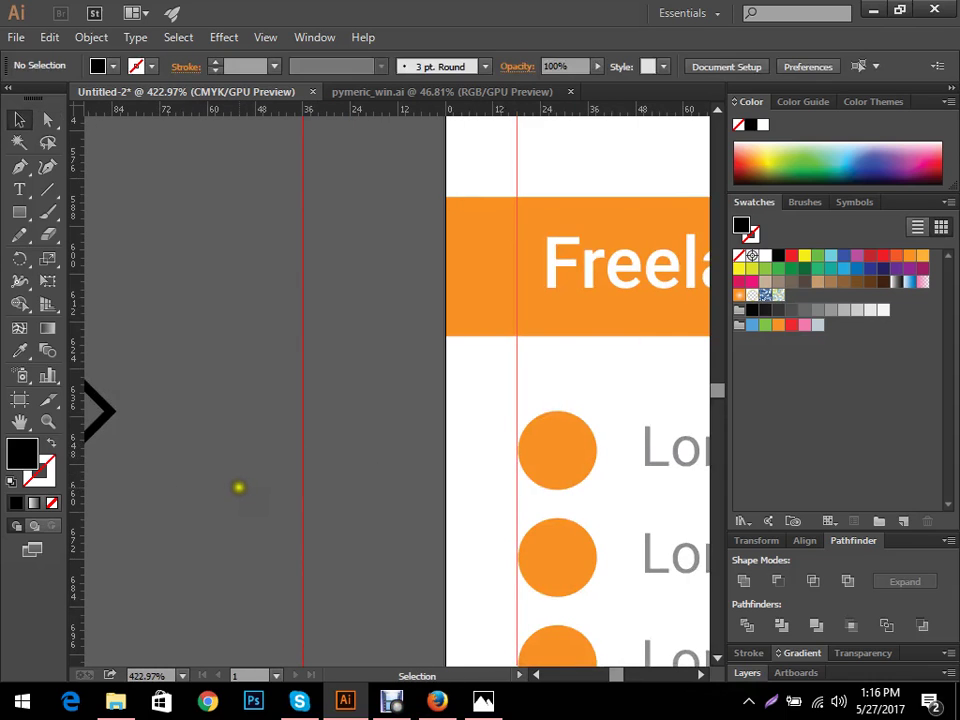
- Move the black chevron onto the first orange circle and scale it down to fit well inside the circle
drag(108, 412, 573, 452)
click(345, 494)
drag(331, 543, 44, 540)
drag(264, 472, 560, 473)
drag(443, 483, 502, 517)
click(375, 437)
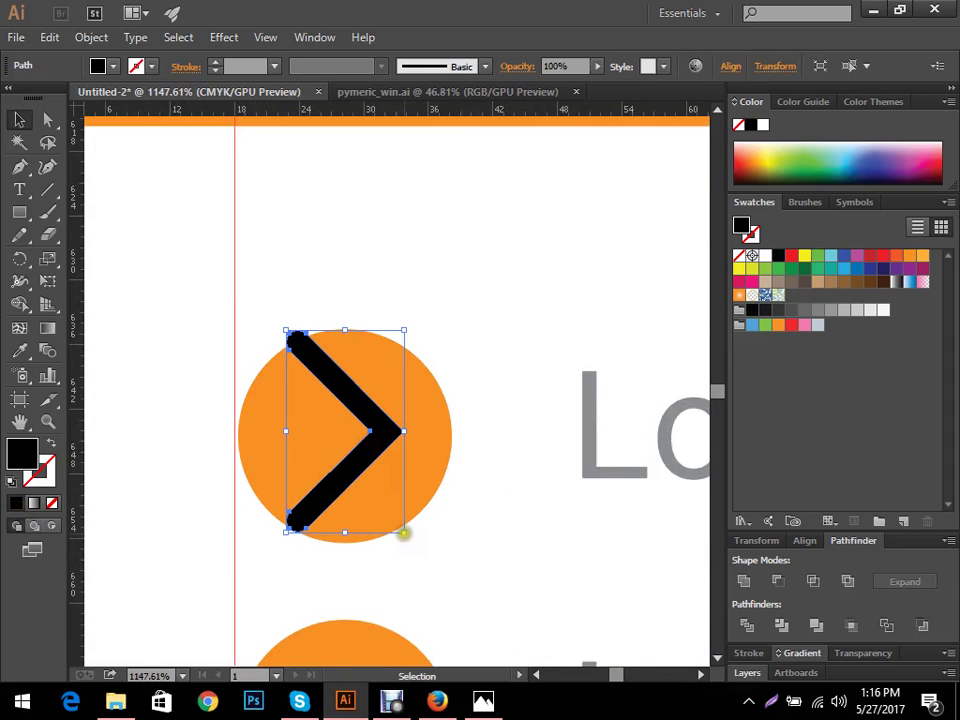
drag(403, 533, 372, 482)
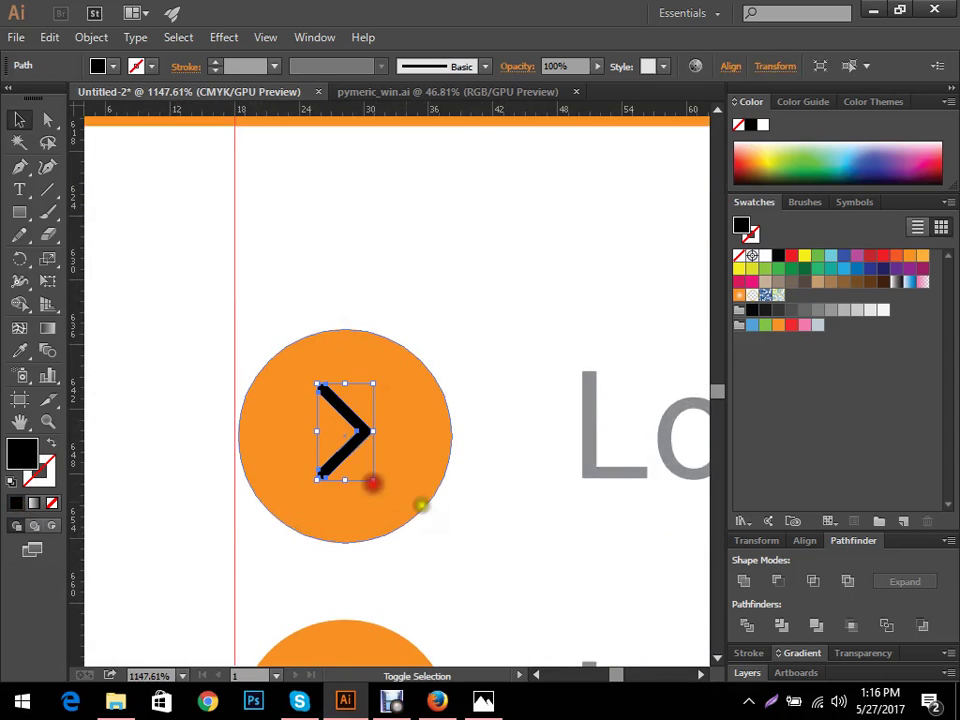
click(478, 516)
- Delete the bullet rows below the first one, both their orange circles and their text
drag(490, 338, 131, 377)
drag(344, 436, 557, 531)
key(Delete)
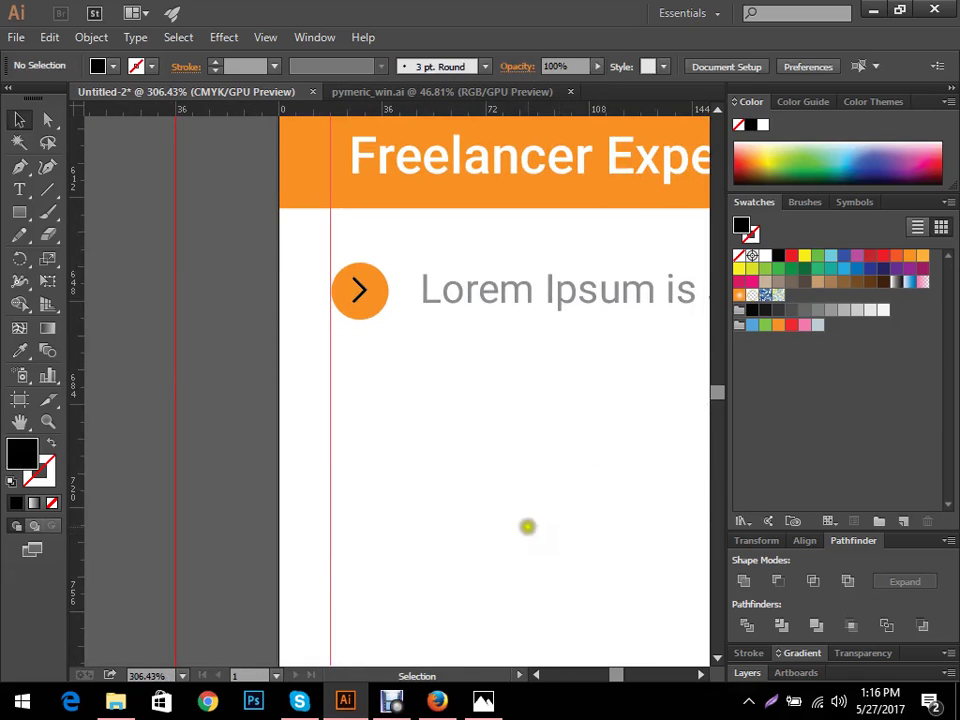
- Align the chevron and the first orange circle to each other's horizontal and vertical centers
key(ctrl+space)
drag(315, 405, 694, 332)
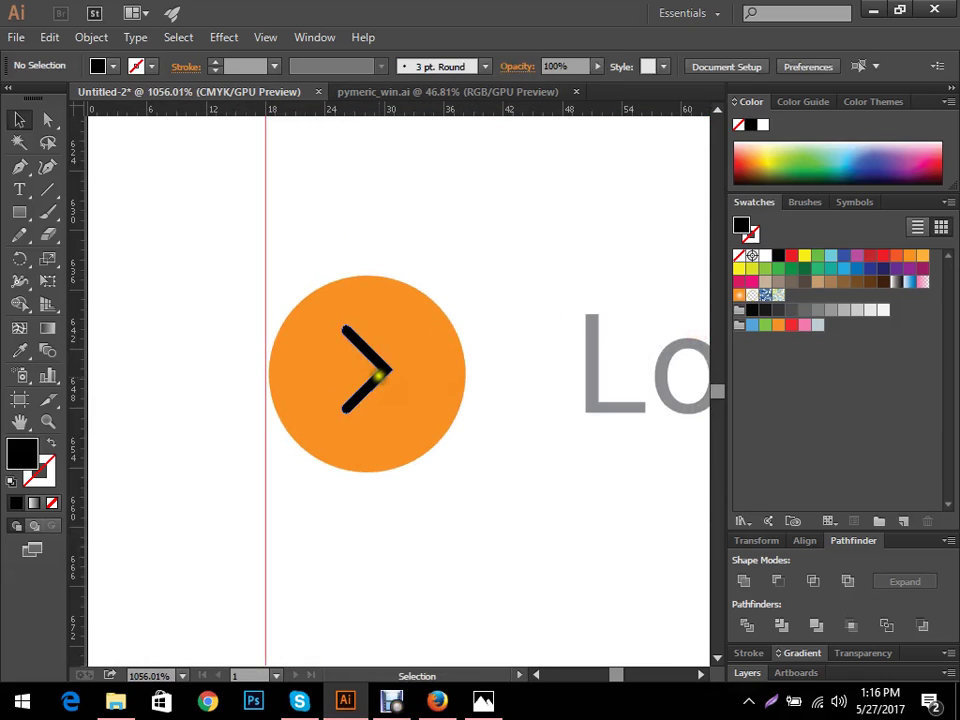
click(378, 374)
shift+click(417, 410)
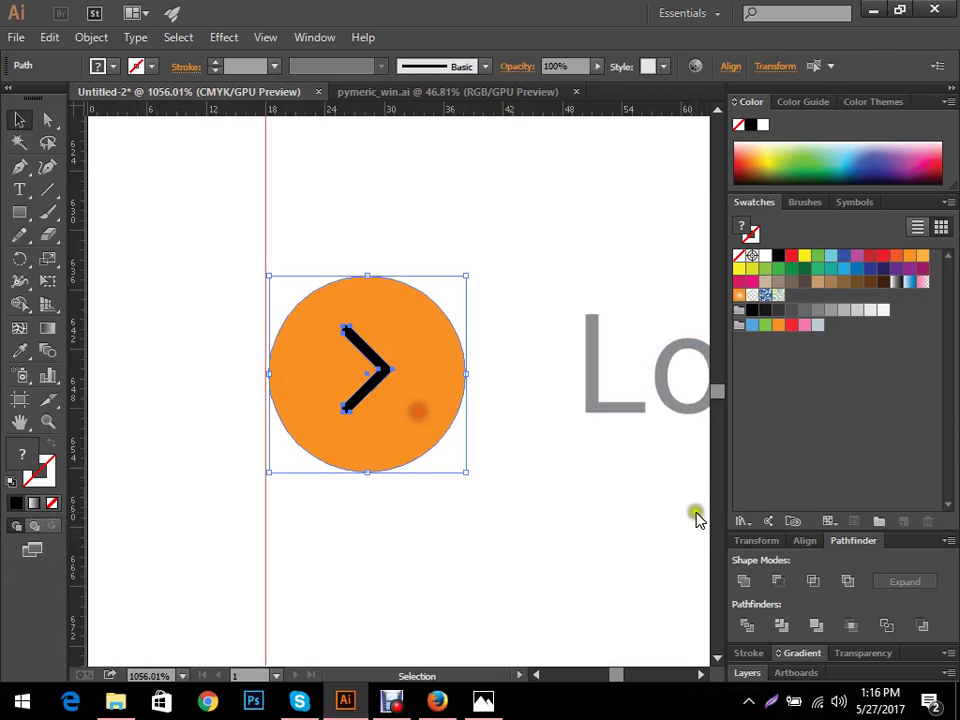
click(805, 540)
click(780, 523)
click(890, 524)
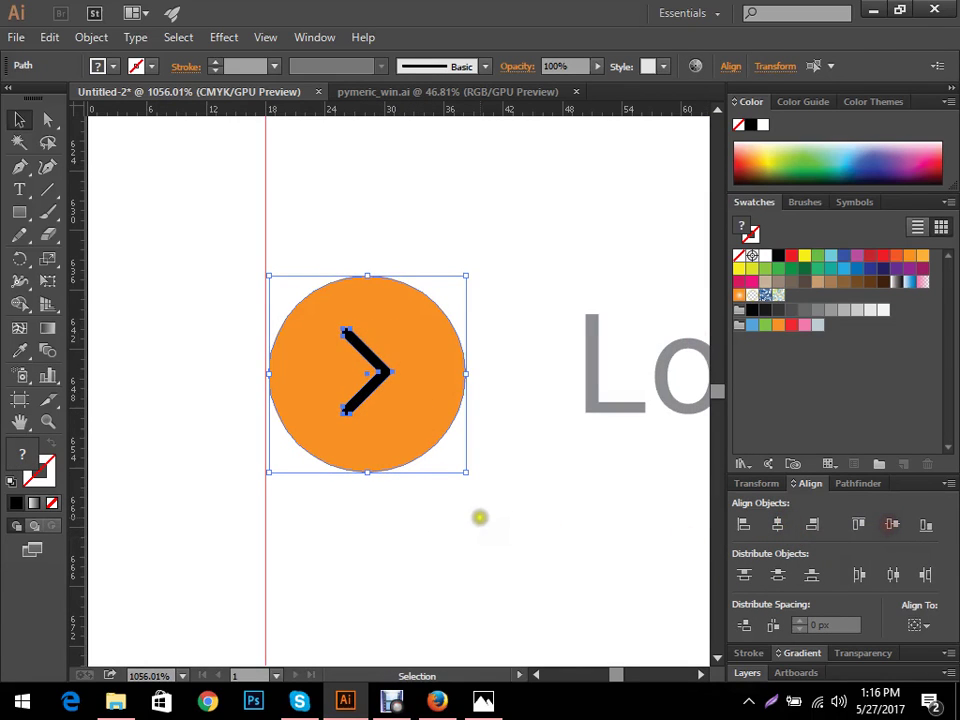
click(480, 516)
- Change the chevron's fill color to white
click(383, 376)
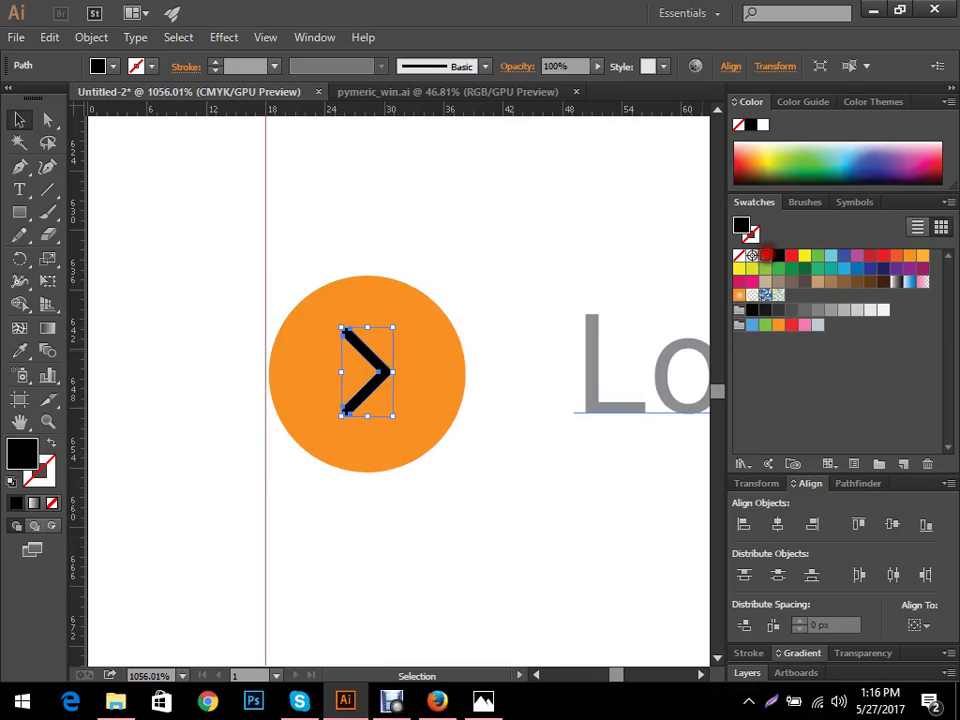
click(752, 256)
click(375, 499)
- Duplicate the finished bullet row twice downward and nudge the copies into a three-row list below the Freelancer Expert banner
scroll(521, 557, down, 5)
drag(521, 557, 296, 467)
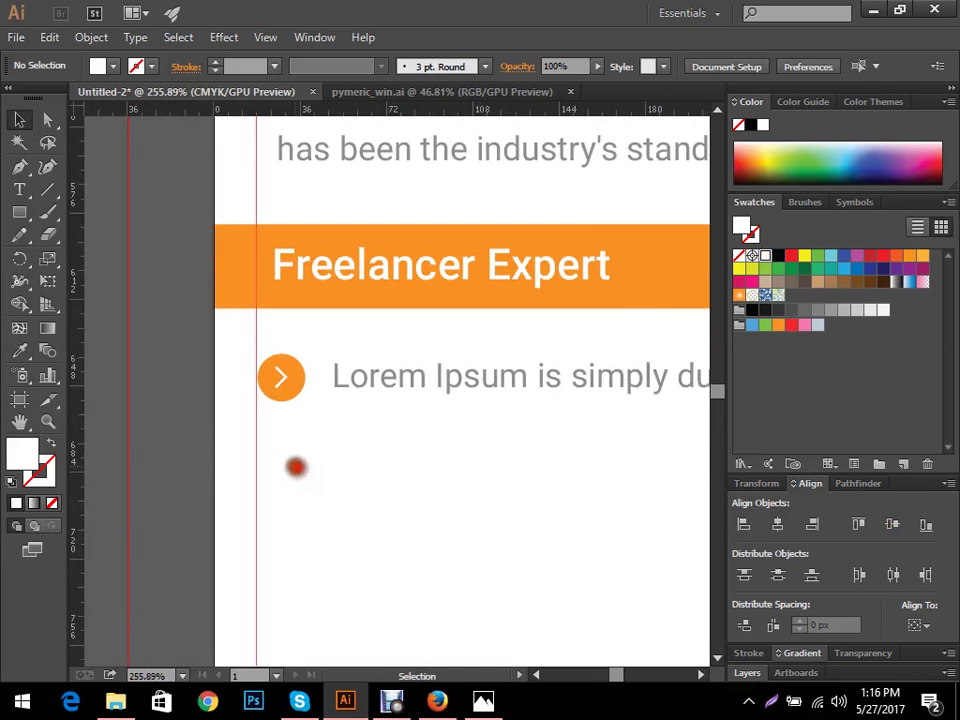
drag(420, 461, 283, 450)
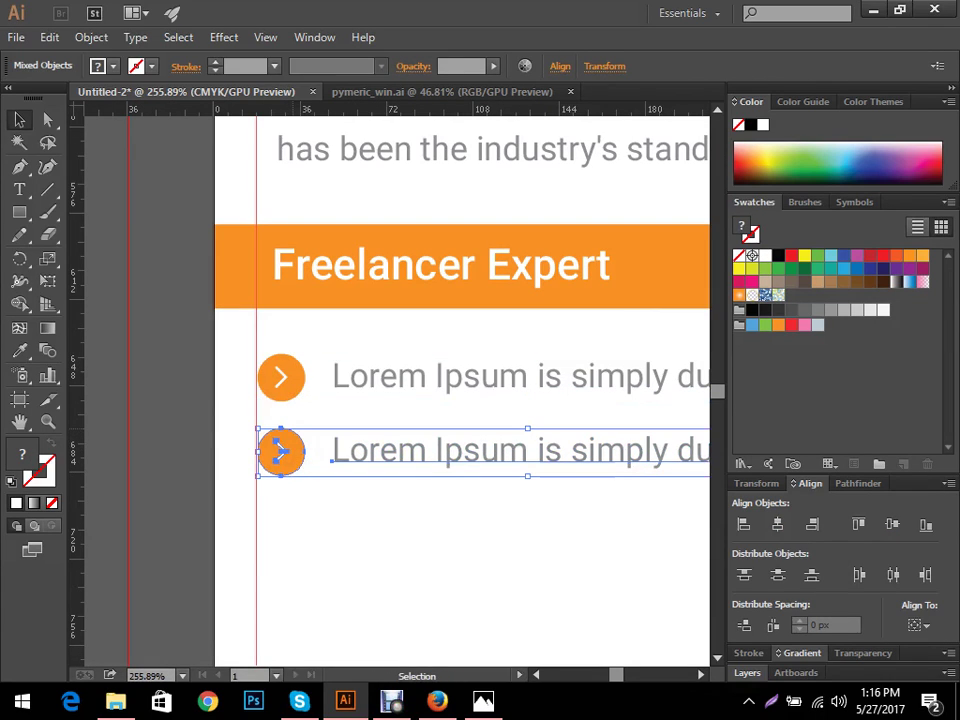
drag(283, 450, 300, 474)
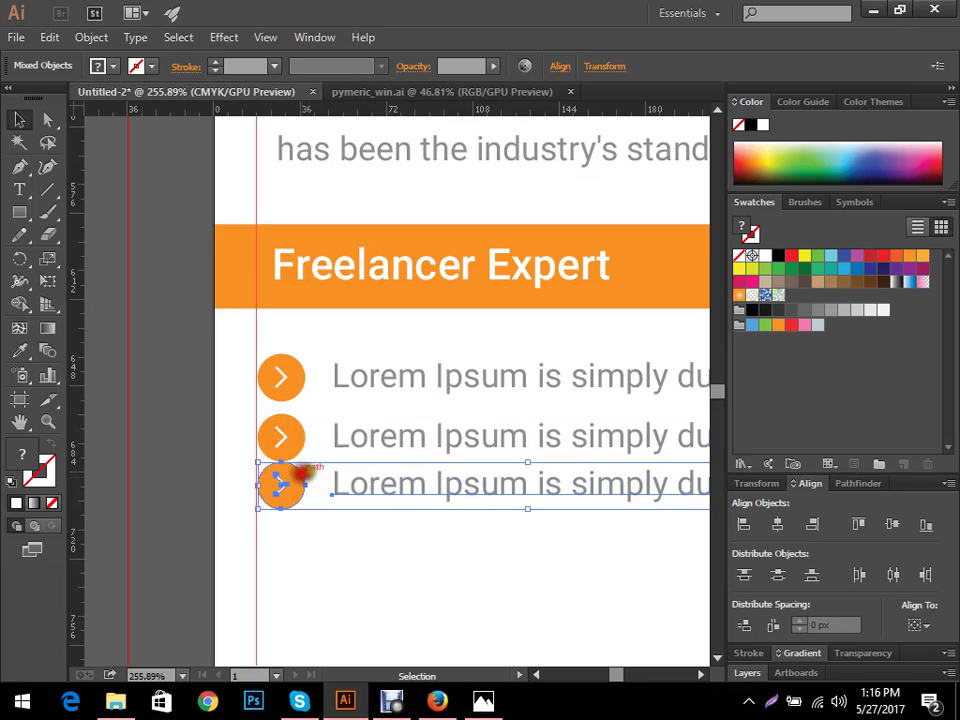
key(shift+Down)
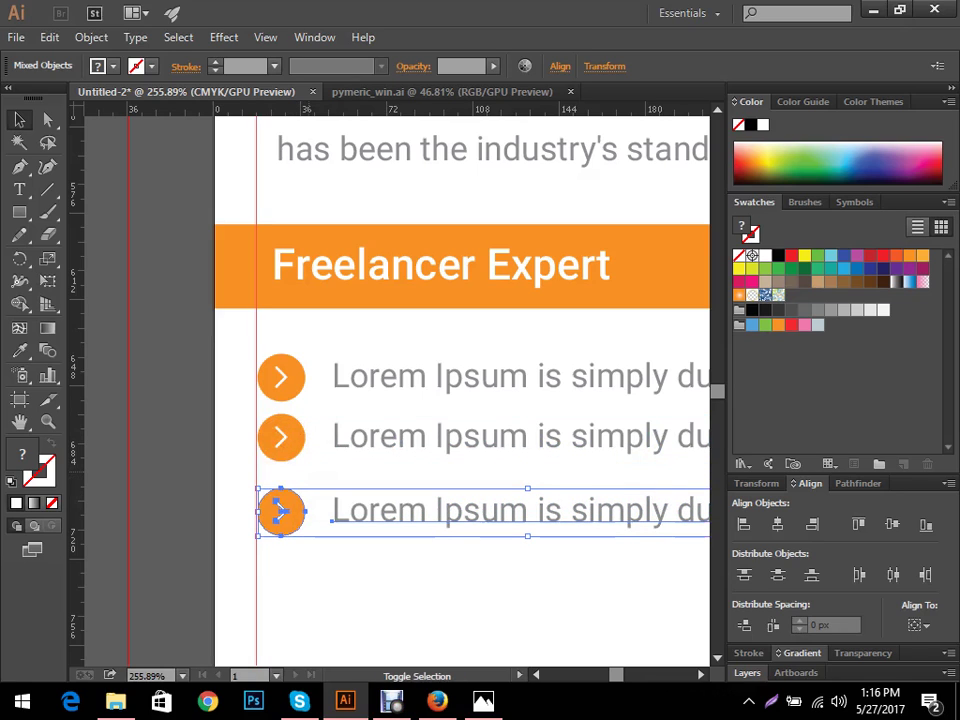
key(Up)
key(Up)
key(Up)
key(Up)
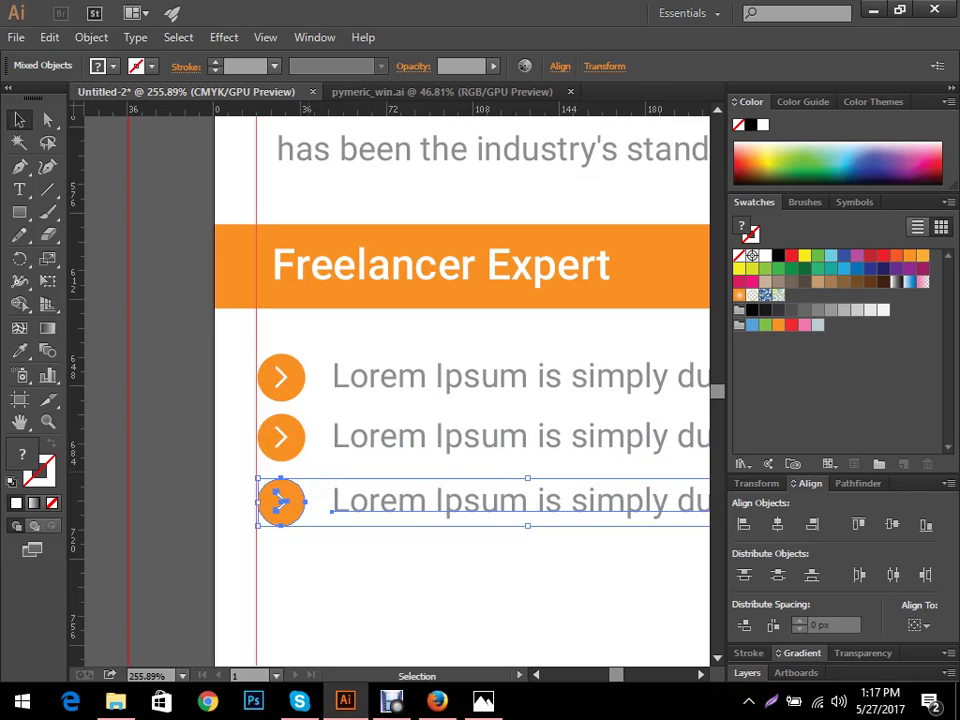
click(364, 570)
scroll(289, 568, down, 5)
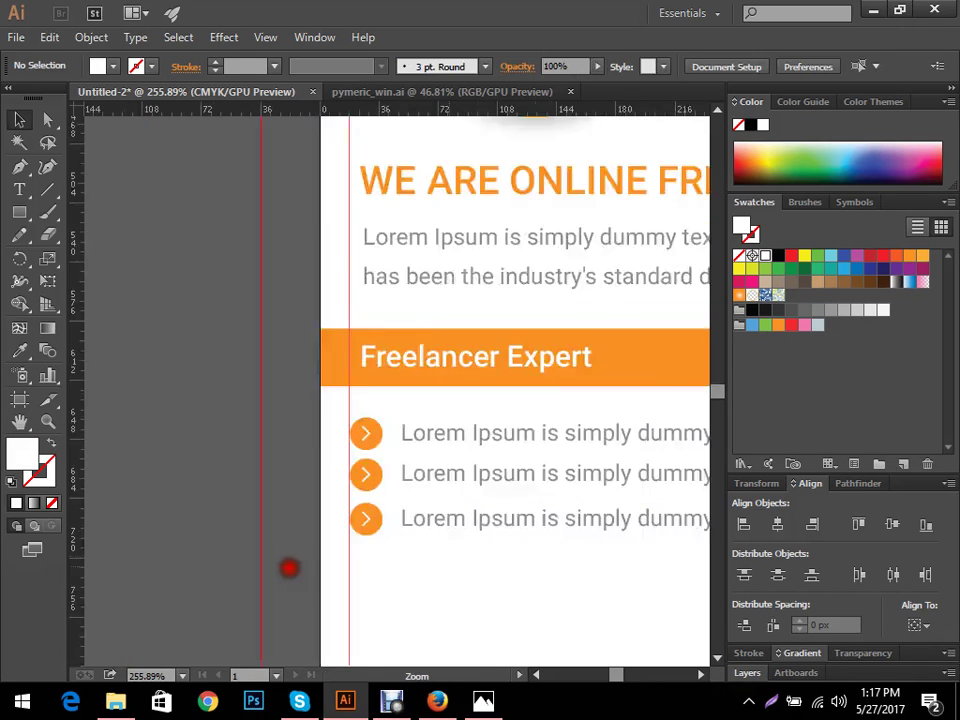
- Duplicate the three bullet rows horizontally to the right to form a second column
drag(284, 517, 152, 436)
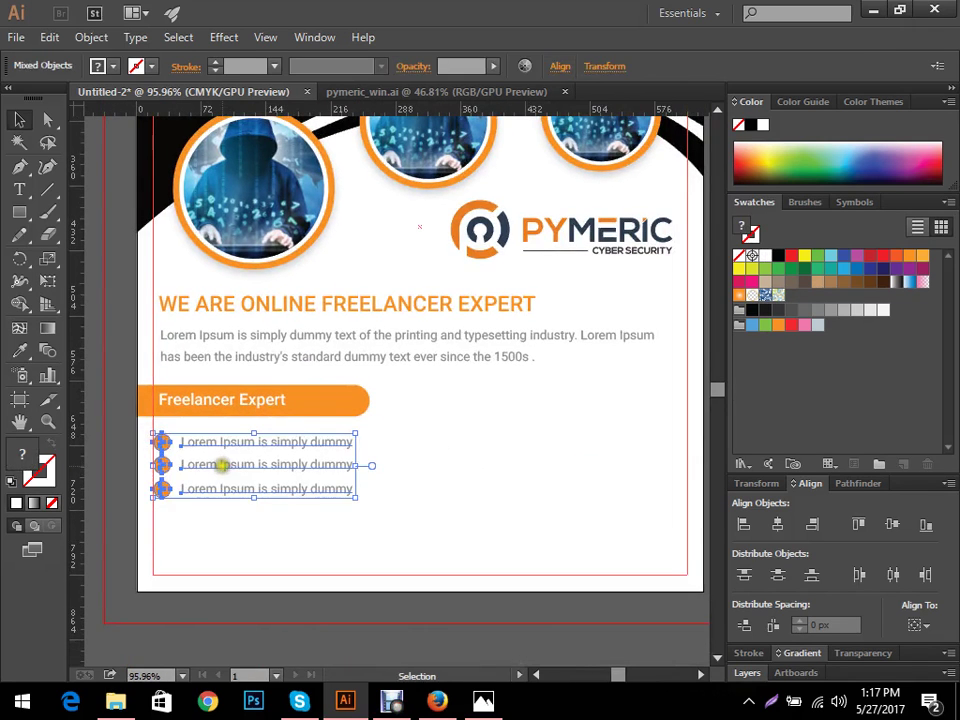
drag(221, 465, 468, 466)
click(486, 525)
scroll(317, 551, down, 5)
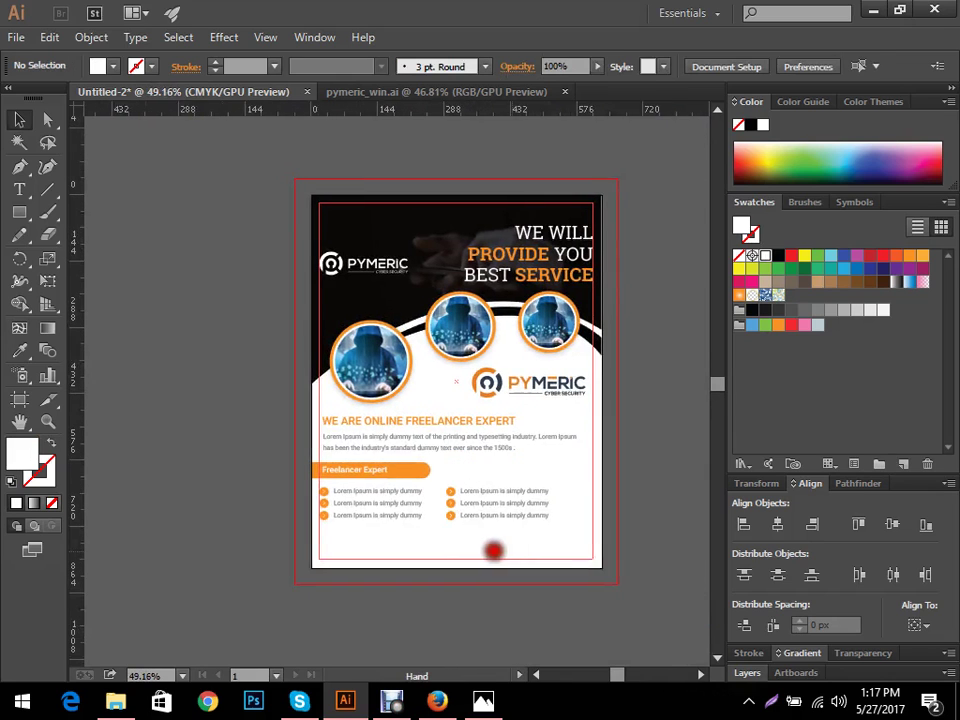
- Check the reference flyer in Photos, then back in Illustrator copy the intro paragraph below the bullet list and narrow its text frame
drag(561, 507, 572, 420)
click(483, 701)
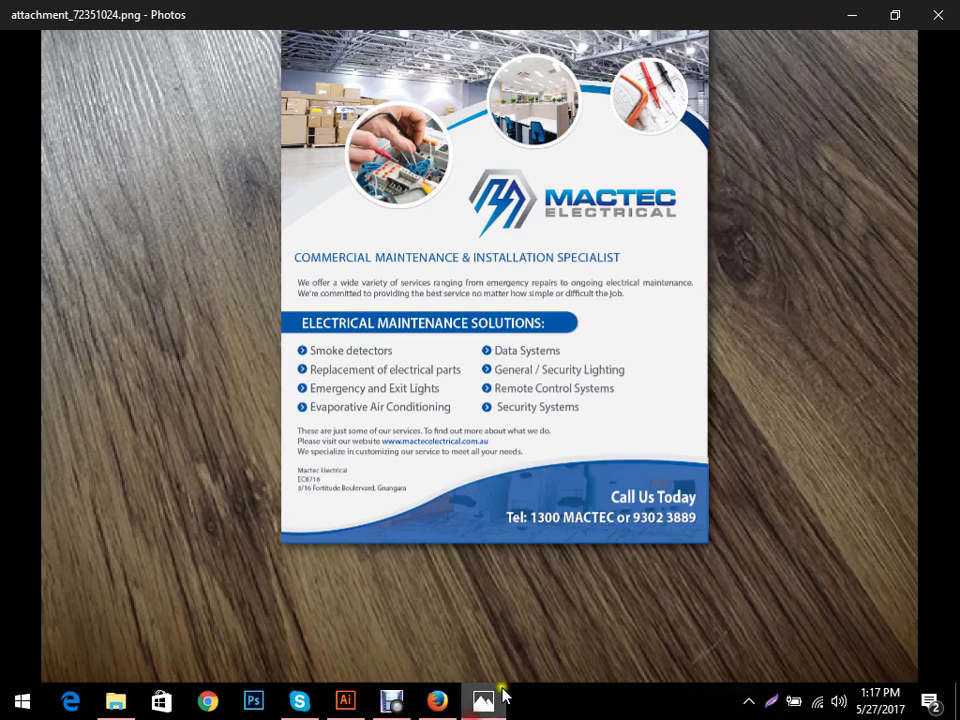
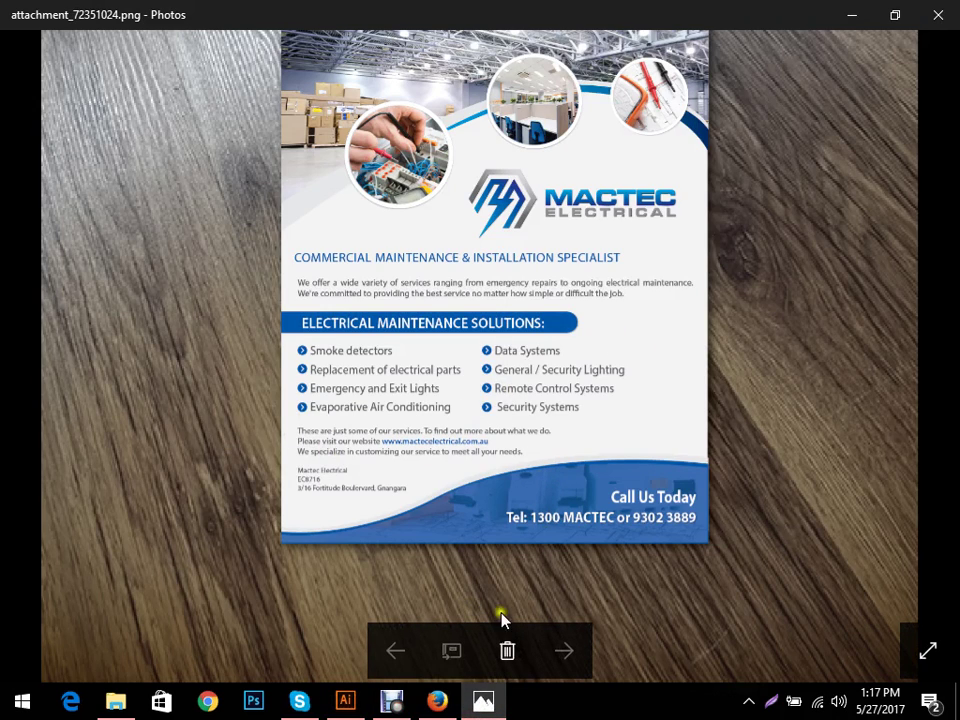
click(345, 701)
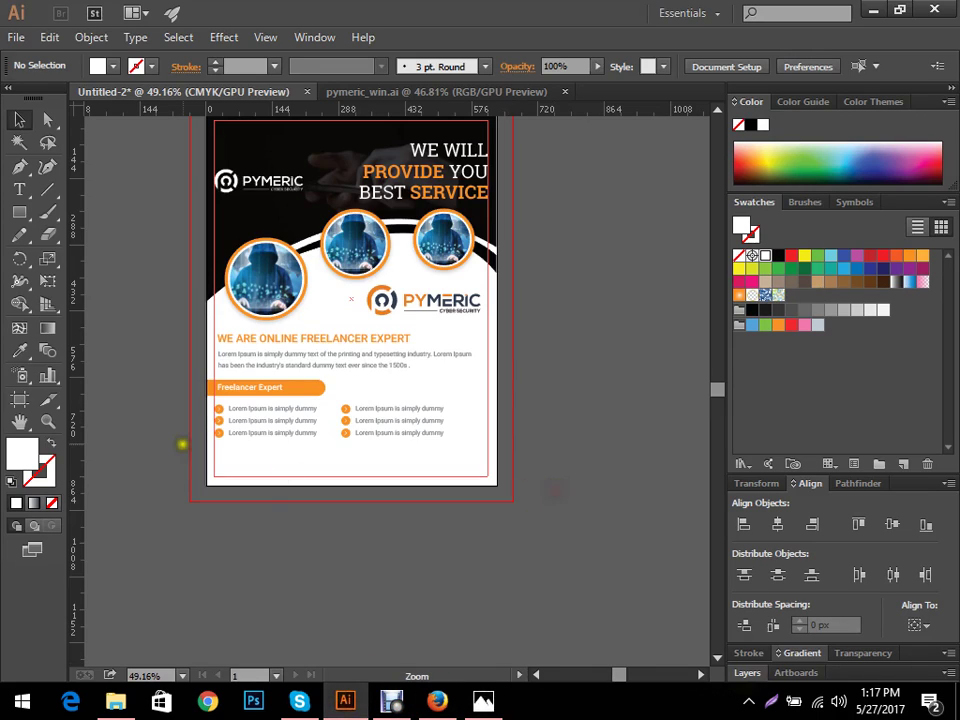
scroll(339, 446, up, 3)
scroll(343, 403, down, 1)
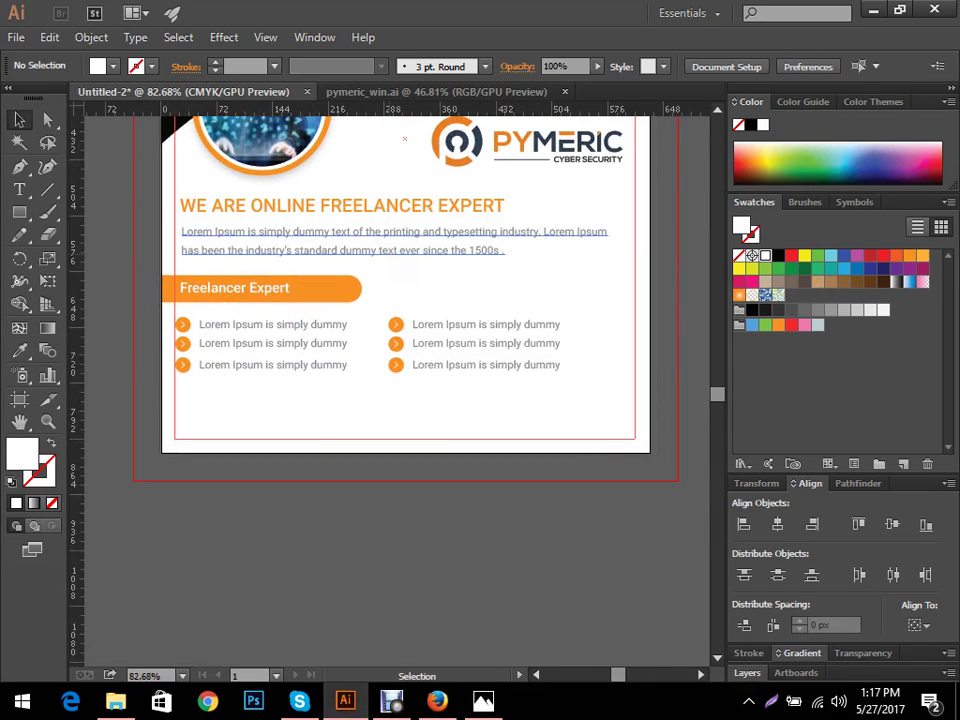
drag(388, 243, 387, 409)
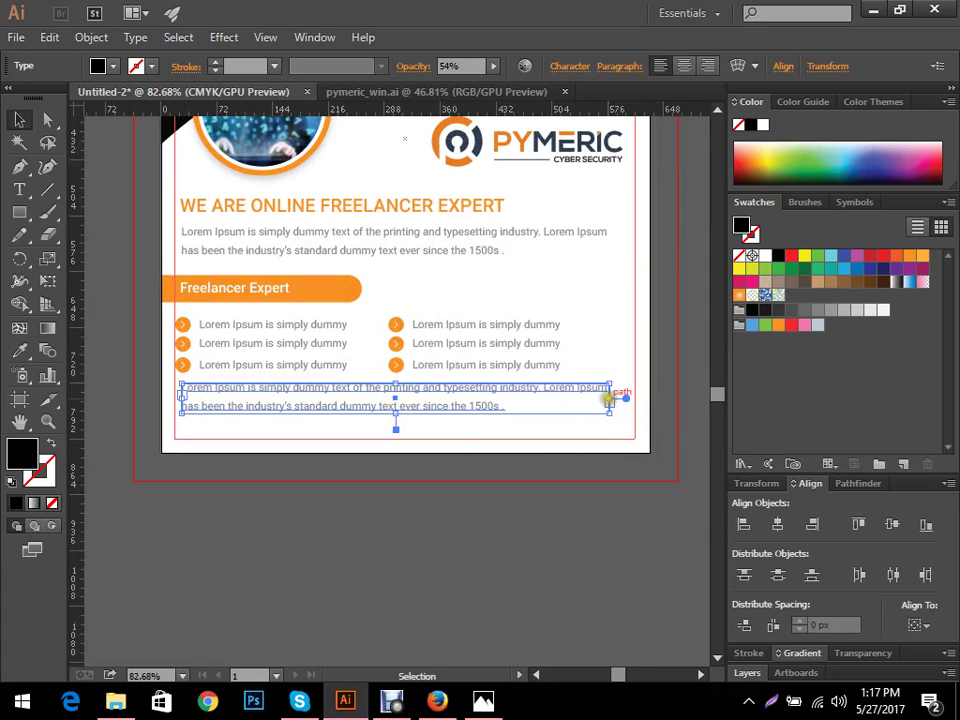
drag(608, 398, 380, 403)
click(537, 478)
- Enlarge the copied paragraph's text frame in height and width so its full text fits on three lines
drag(266, 443, 424, 467)
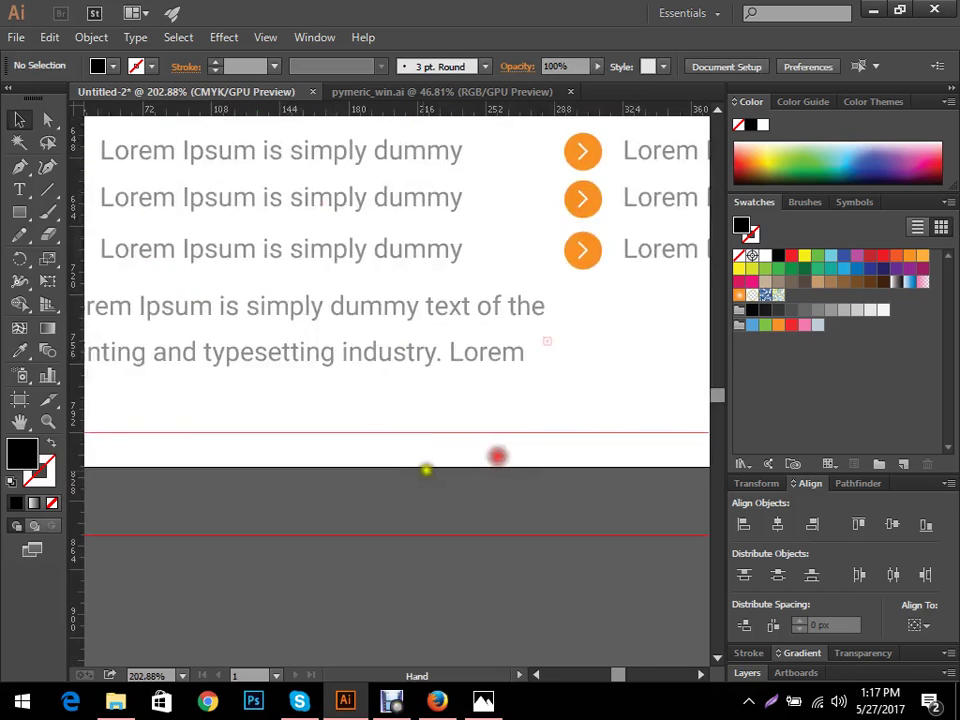
click(378, 350)
drag(382, 366, 371, 401)
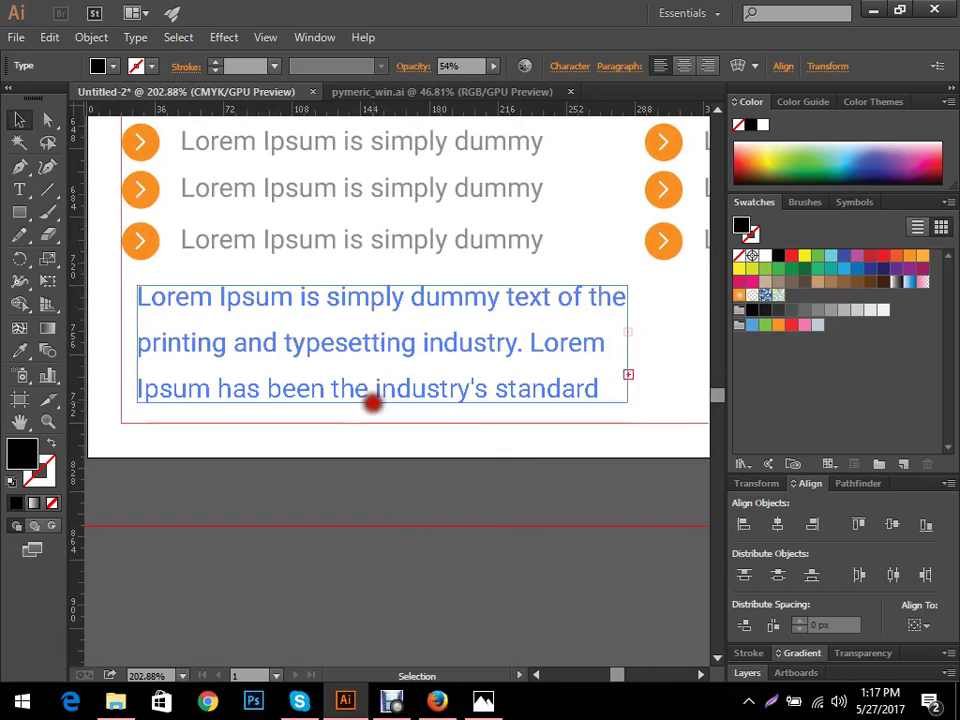
click(452, 484)
scroll(480, 521, down, 3)
drag(533, 532, 375, 553)
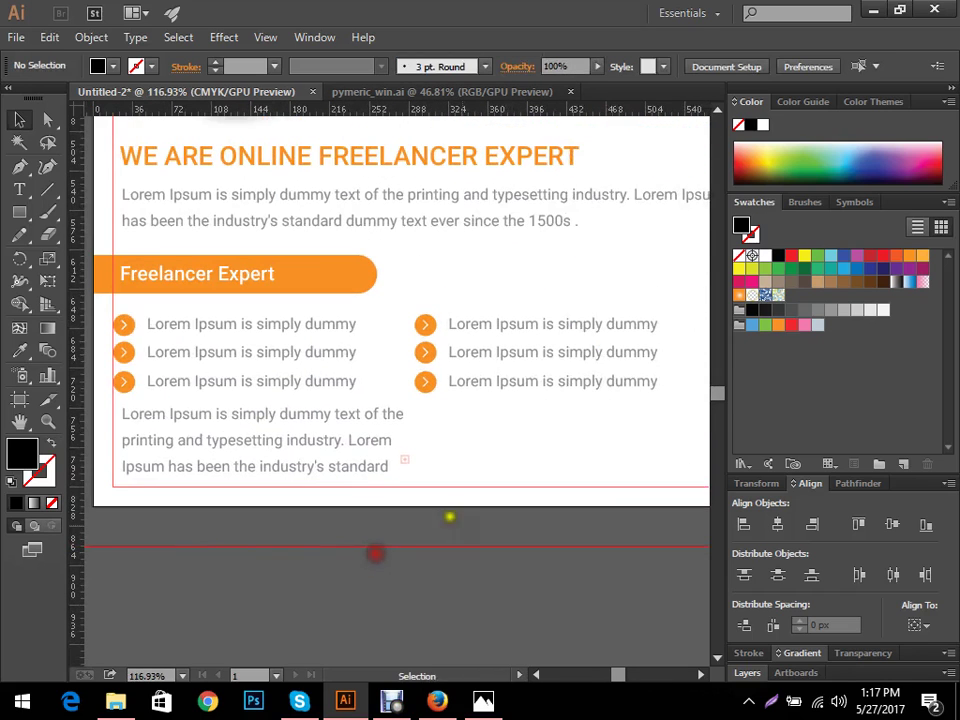
click(343, 443)
drag(415, 443, 499, 441)
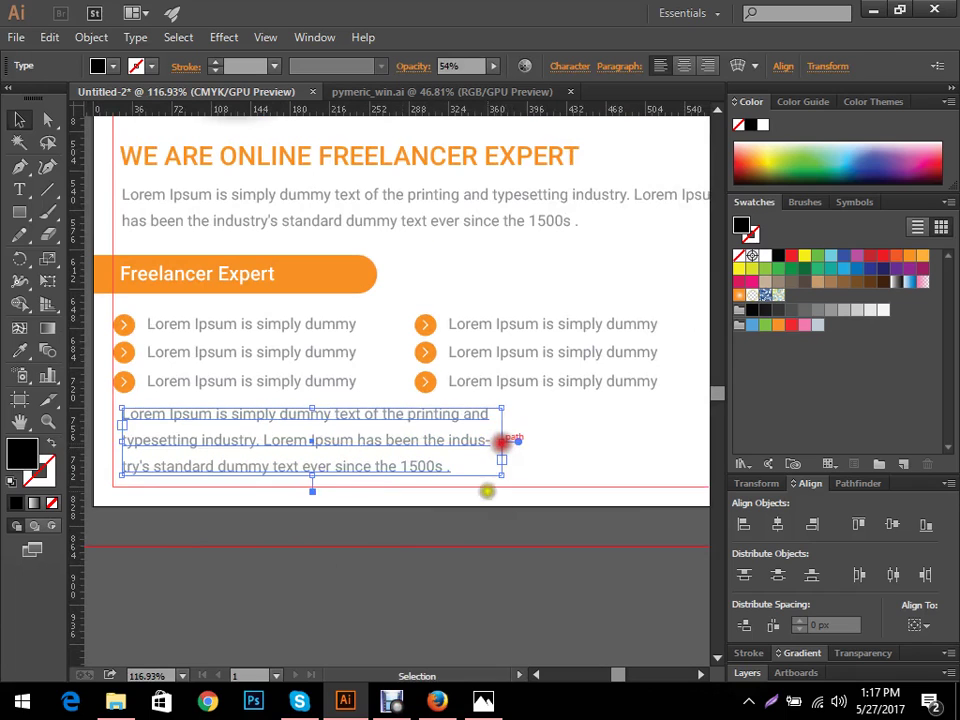
click(519, 527)
scroll(505, 550, down, 3)
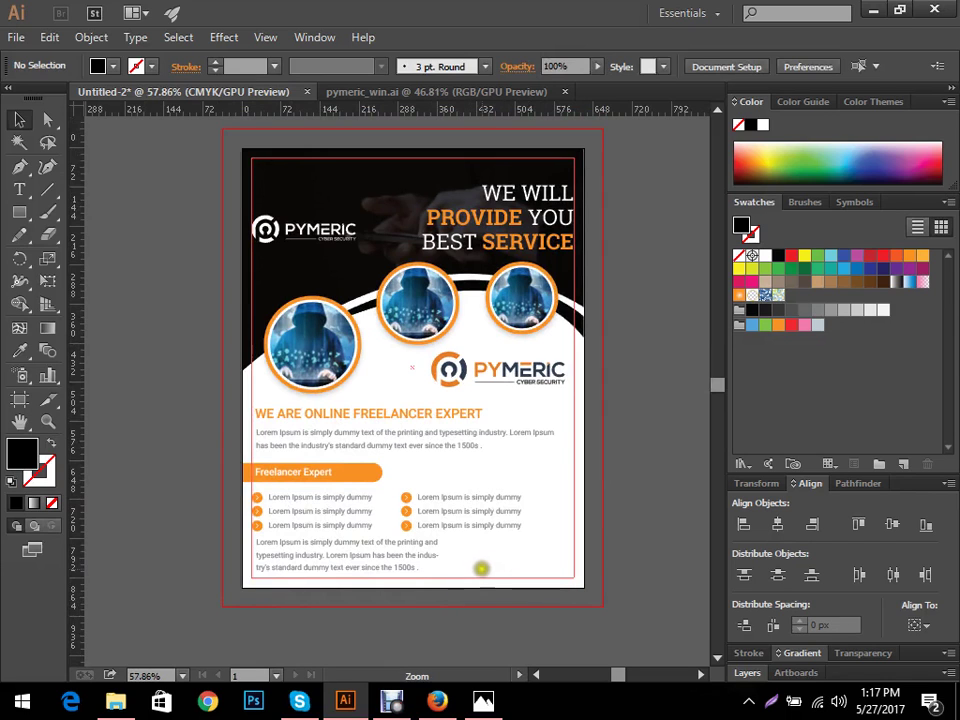
- Select the circular photos, color logo and all content beneath them, and nudge everything up to free space at the flyer's bottom
scroll(481, 568, up, 1)
drag(609, 604, 186, 364)
drag(634, 625, 151, 212)
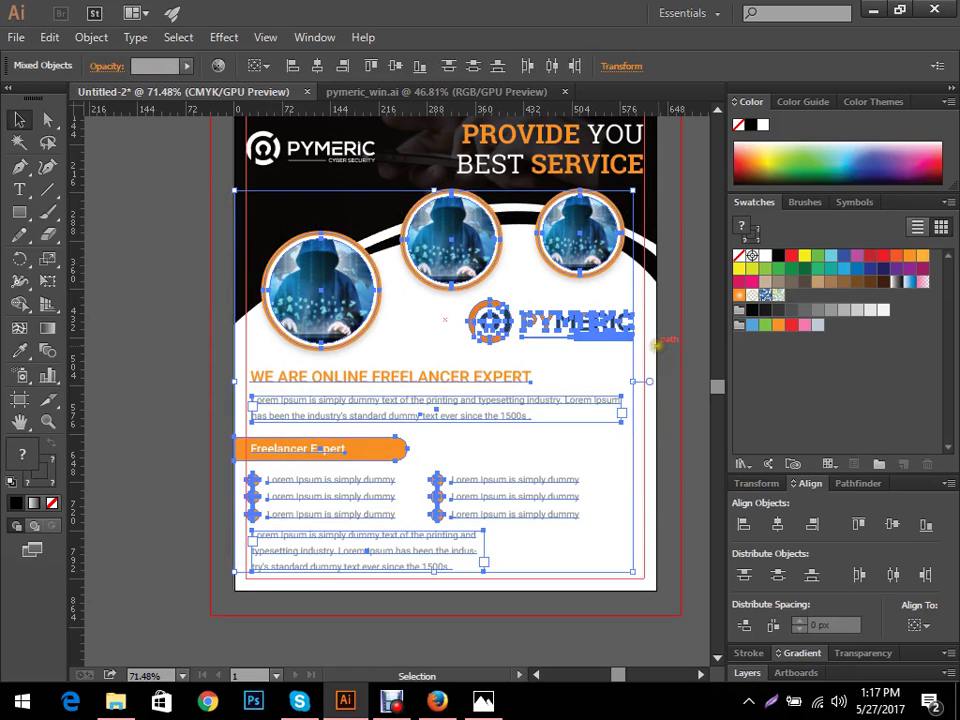
key(Up)
key(Up)
key(Up)
key(Up)
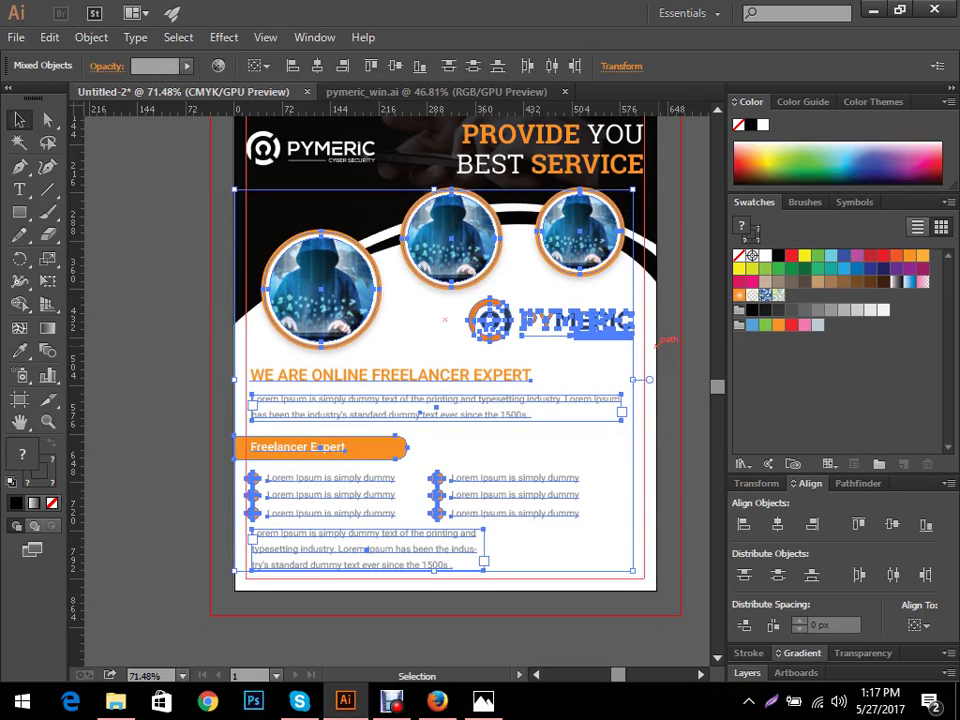
key(Up)
key(Up)
key(Up)
key(Up)
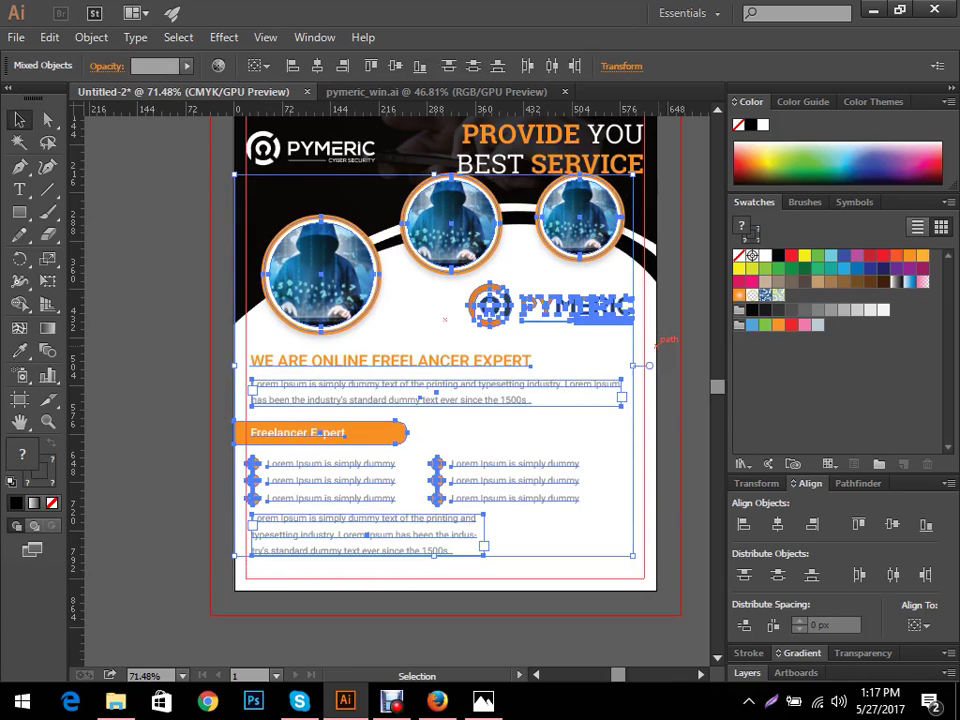
key(Up)
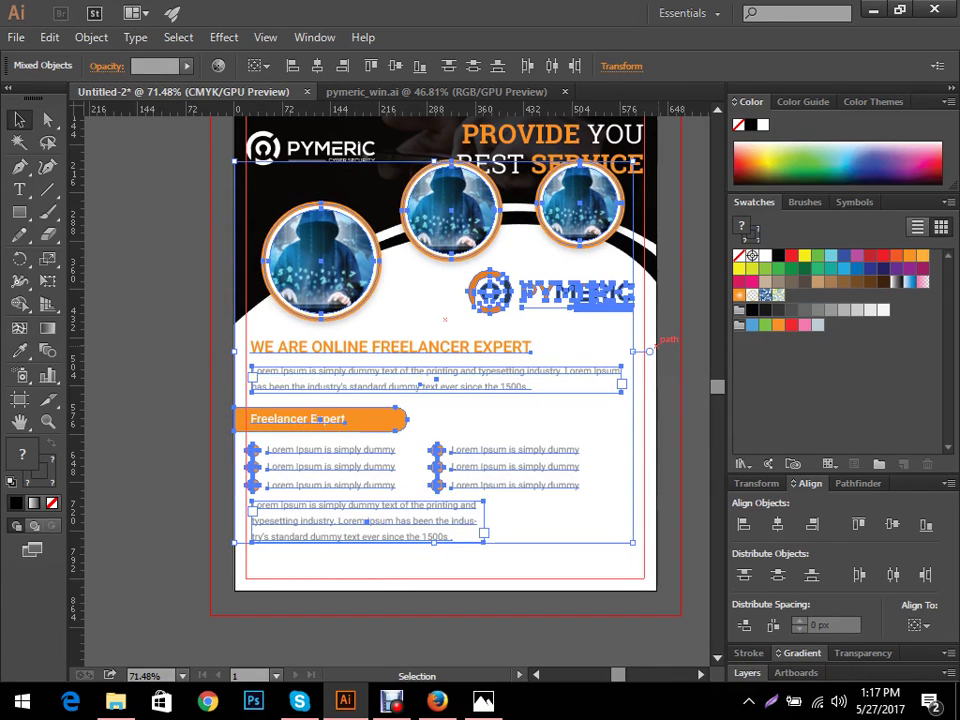
- Move the WE WILL PROVIDE YOU BEST SERVICE headline and the white Pymeric logo up, clear of the circular photos
click(658, 408)
drag(658, 408, 501, 407)
drag(666, 326, 559, 421)
drag(620, 345, 656, 306)
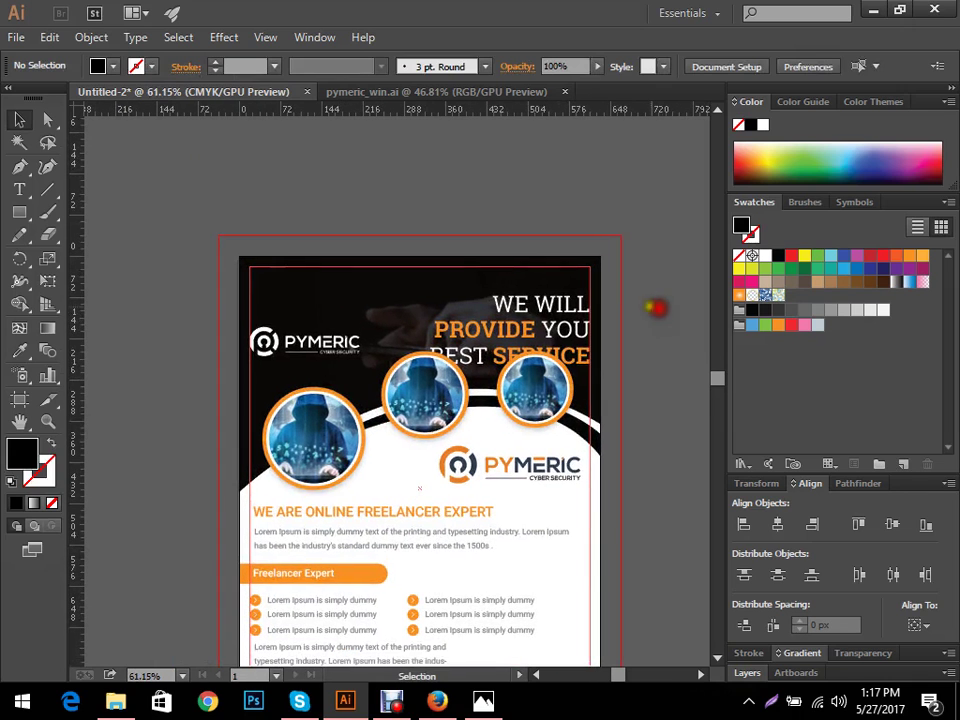
drag(600, 329, 572, 301)
click(662, 305)
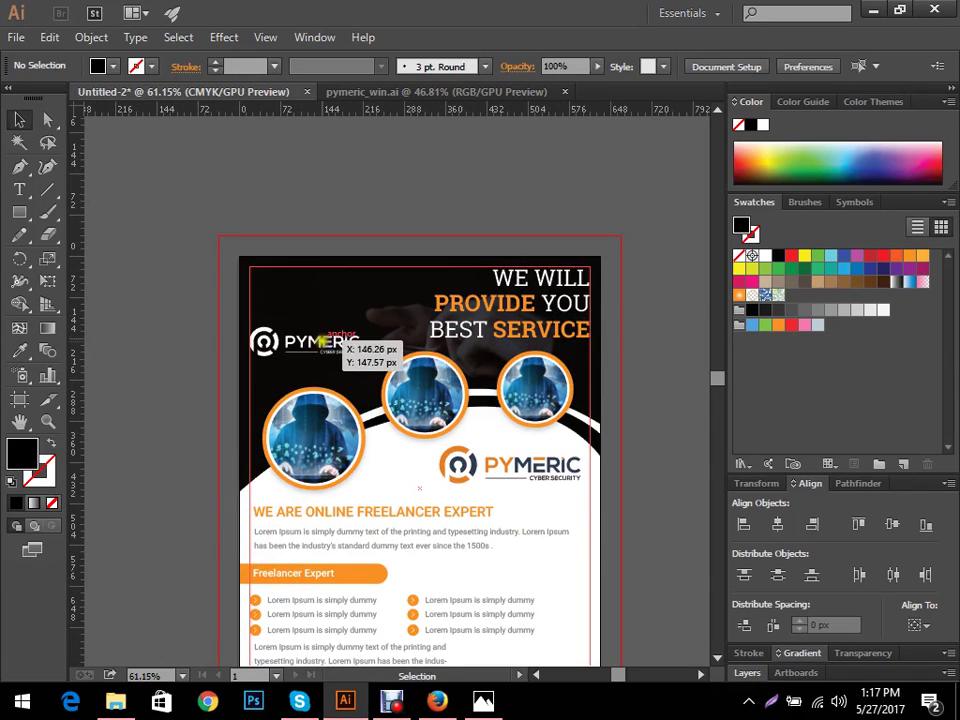
drag(321, 338, 322, 316)
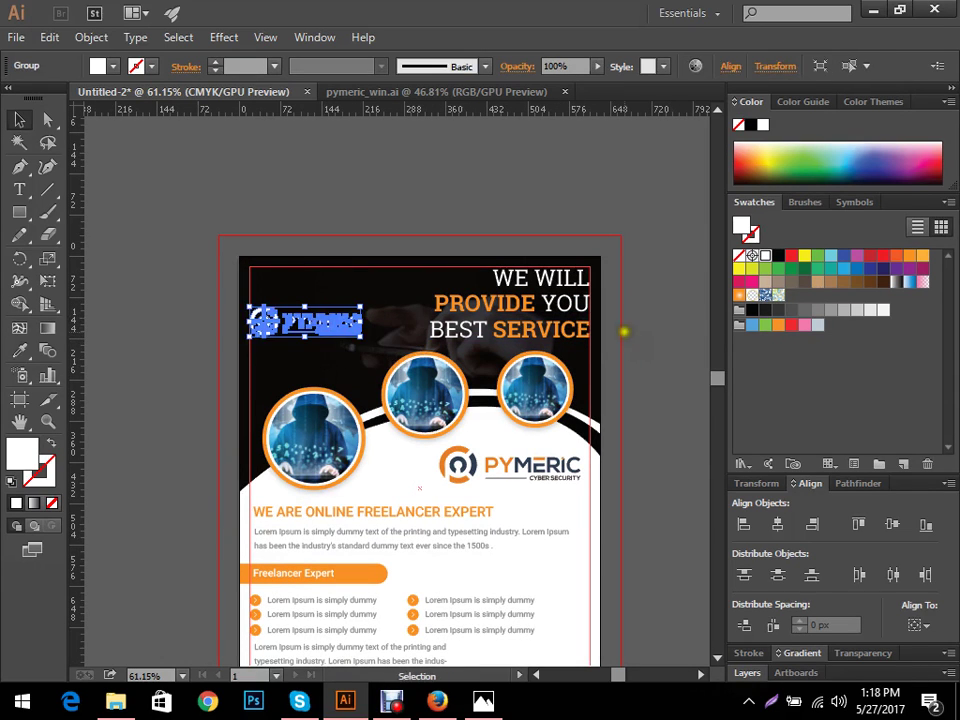
click(632, 328)
scroll(609, 375, down, 2)
scroll(661, 392, down, 2)
scroll(561, 351, up, 2)
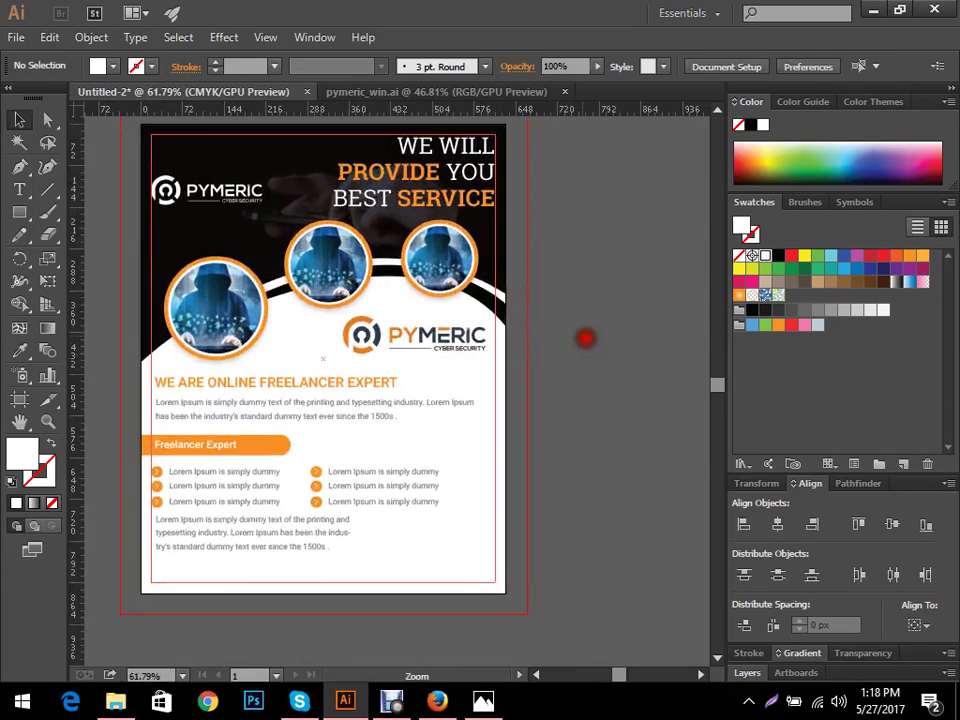
scroll(582, 336, down, 1)
scroll(683, 293, right, 2)
scroll(683, 293, down, 1)
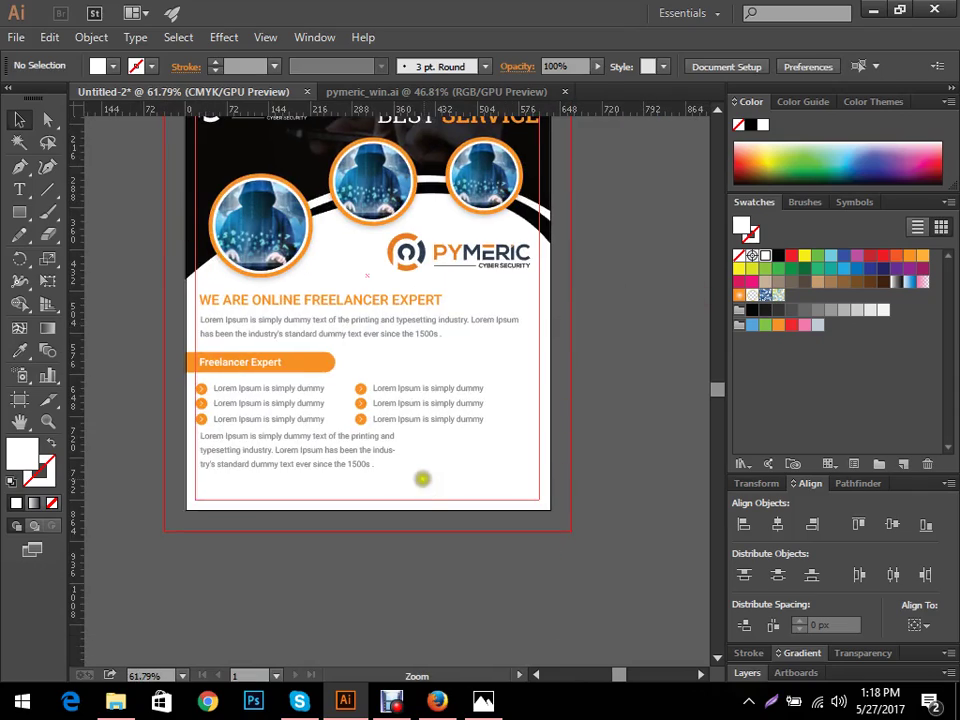
scroll(460, 470, right, 2)
scroll(565, 441, up, 1)
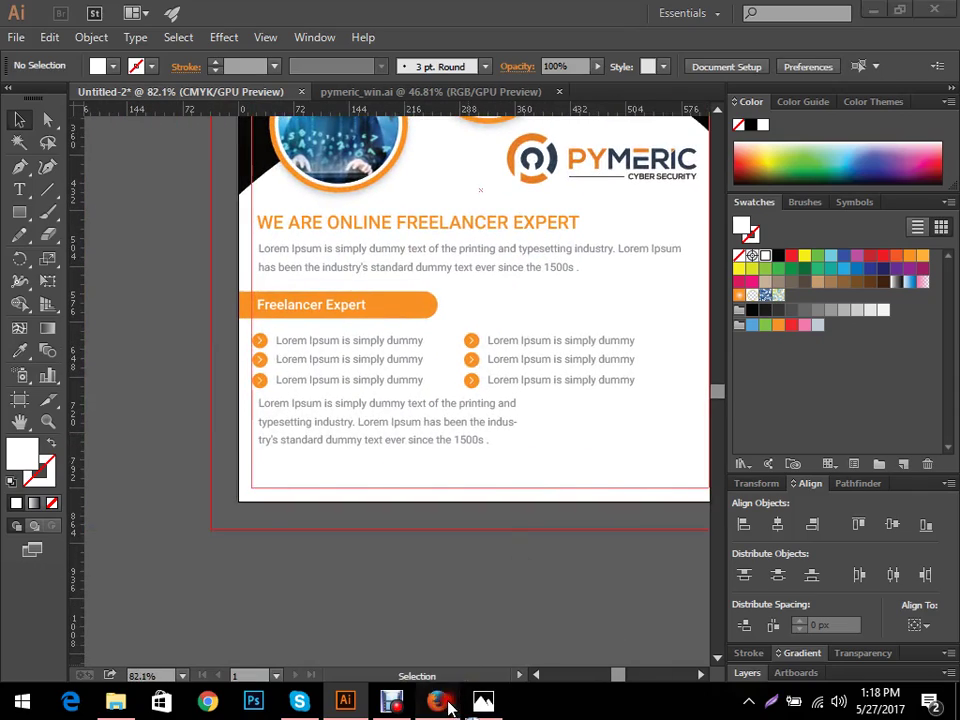
- Check the footer wave on the reference flyer in Photos, and return to Illustrator with the Pen tool ready
click(437, 700)
click(483, 700)
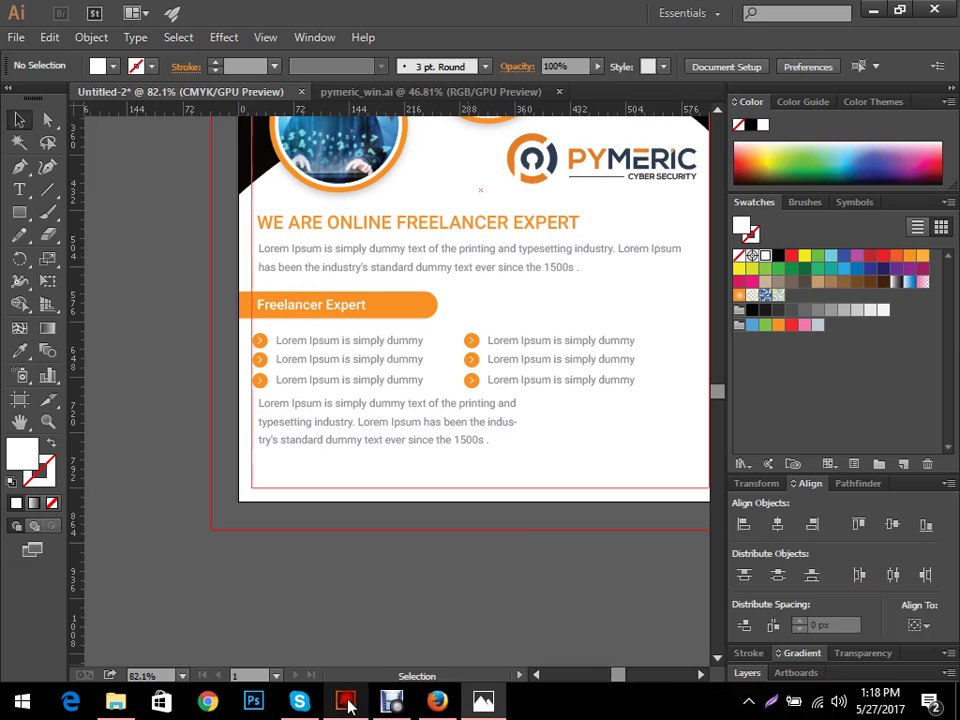
click(345, 700)
drag(516, 551, 540, 474)
scroll(497, 463, down, 2)
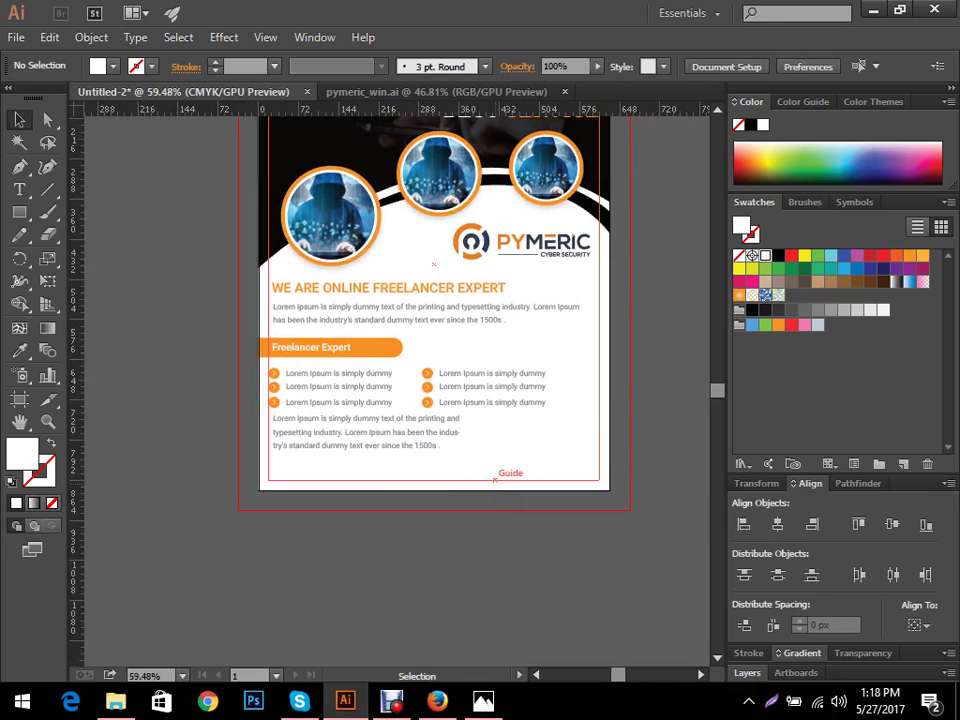
key(p)
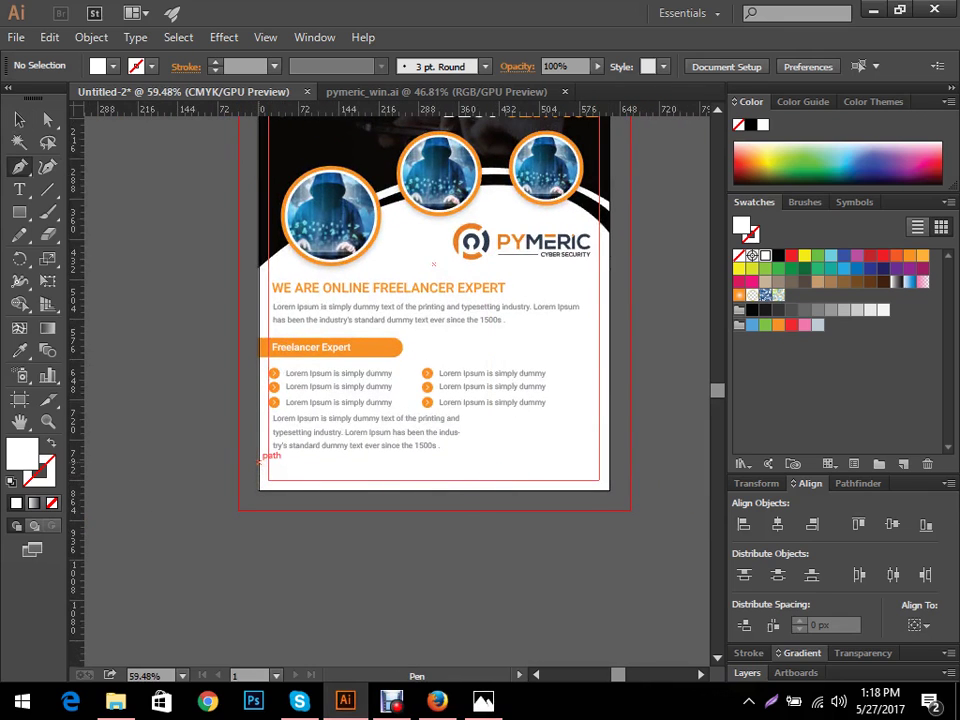
click(483, 700)
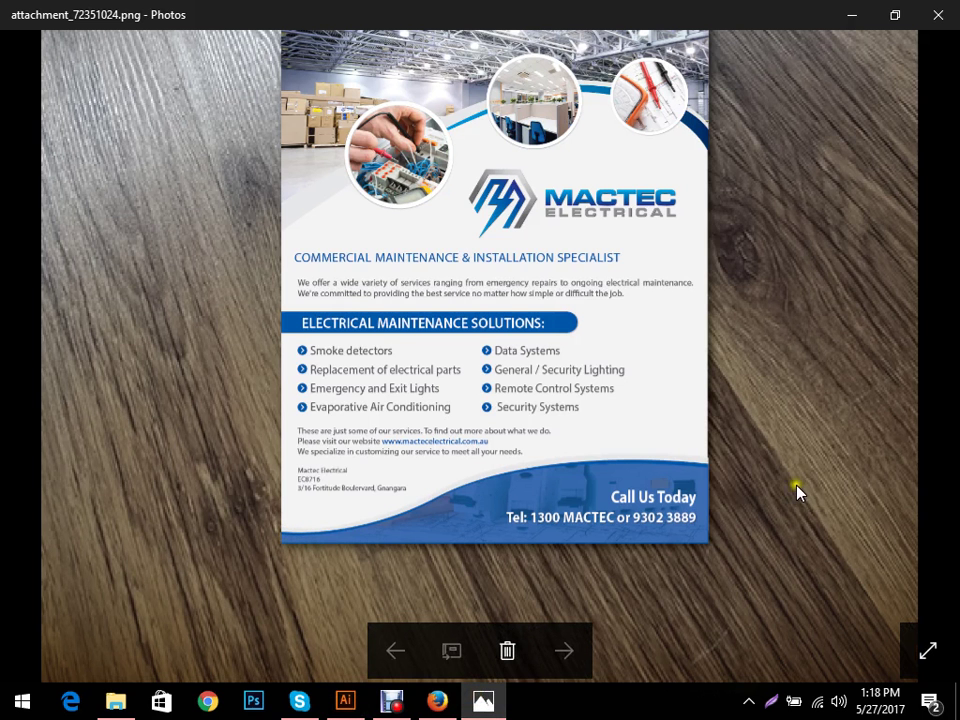
click(345, 700)
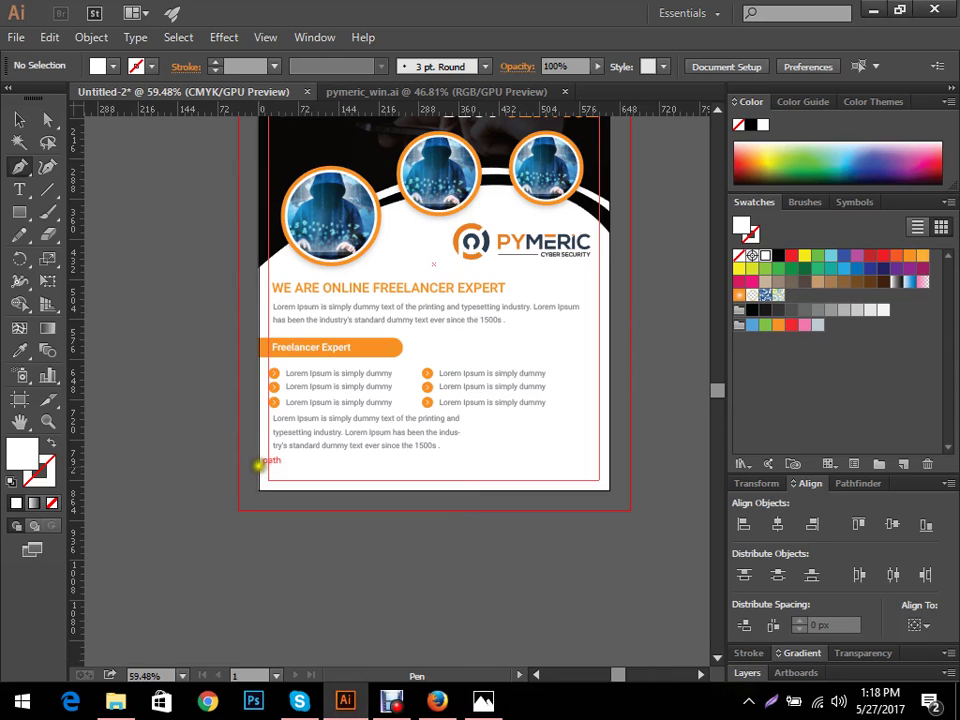
- Draw a closed footer shape with the Pen tool across the flyer's bottom, its wavy top edge rising toward the right page edge
click(259, 457)
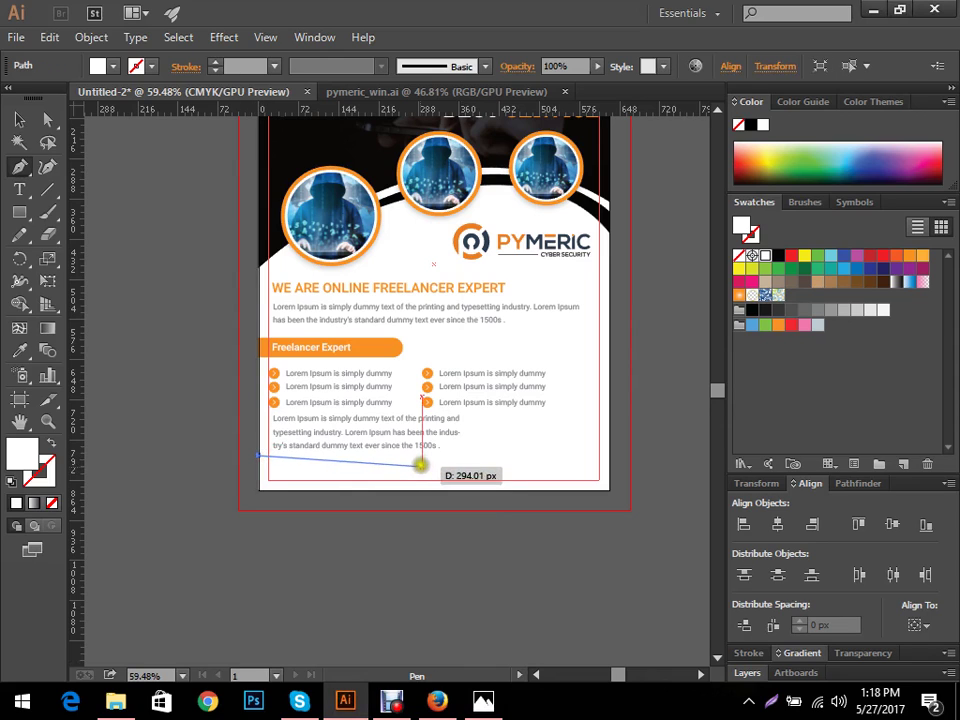
drag(421, 461, 493, 452)
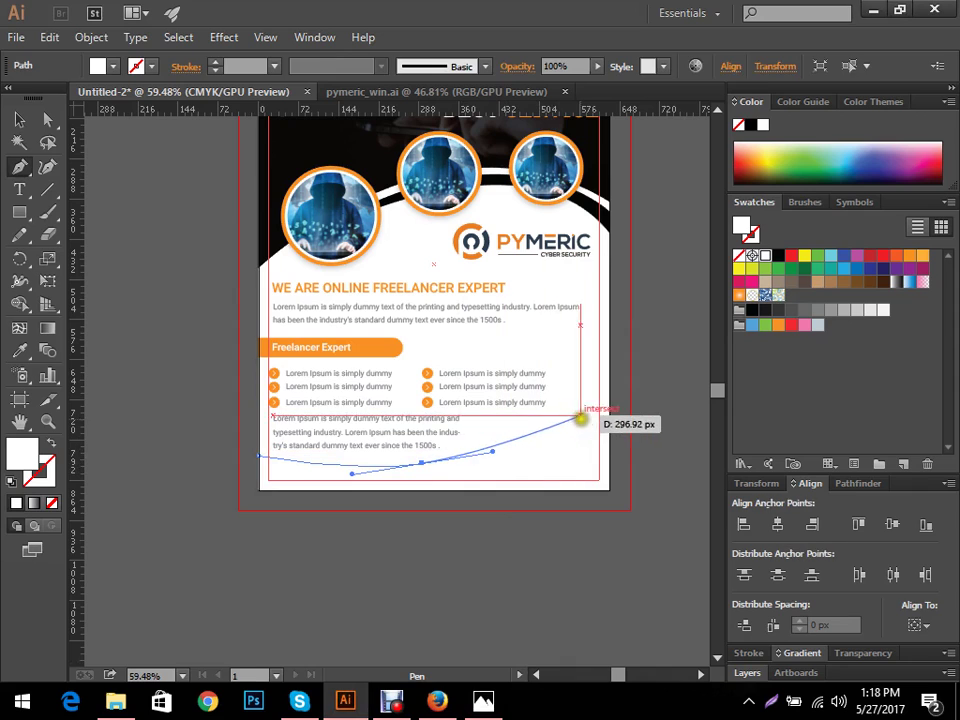
mouse_move(601, 410)
mouse_down()
mouse_move(647, 436)
mouse_move(606, 424)
mouse_move(610, 412)
mouse_up()
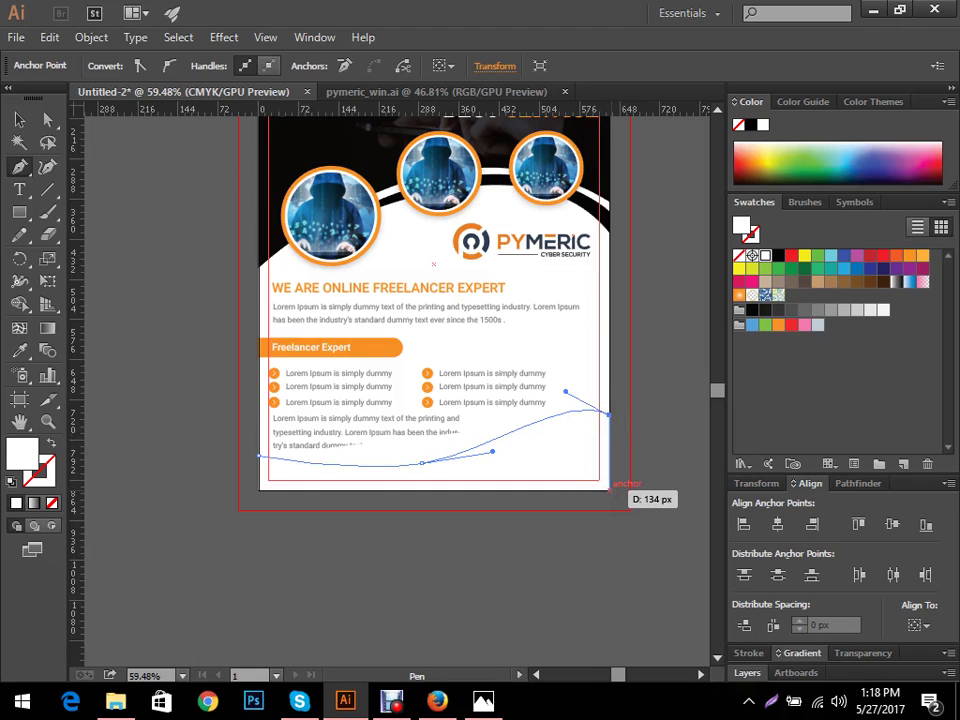
click(609, 489)
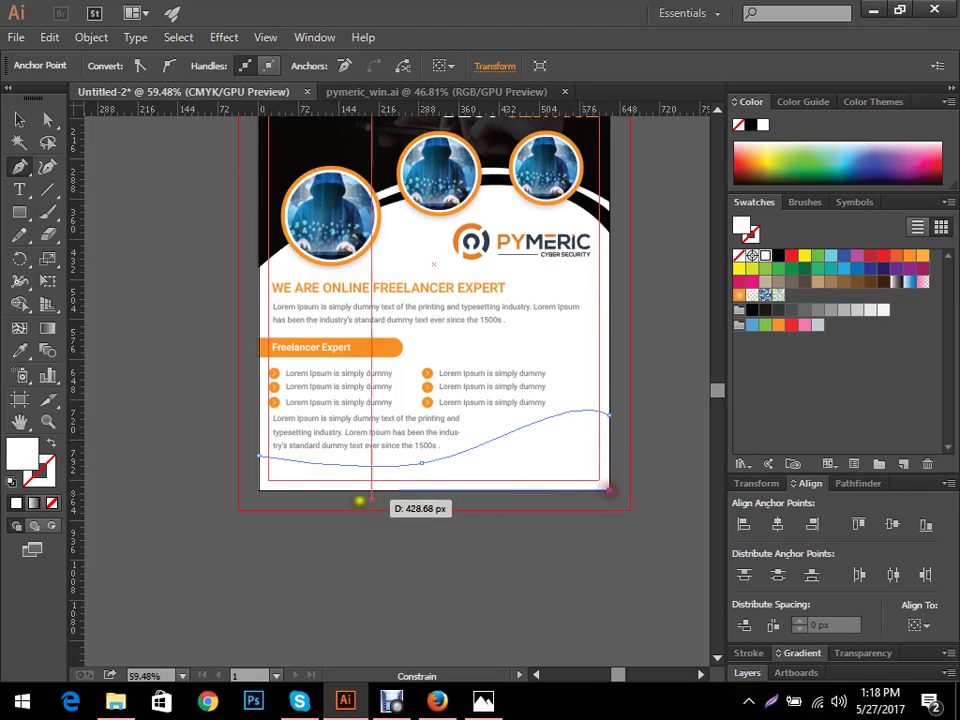
click(258, 489)
click(258, 458)
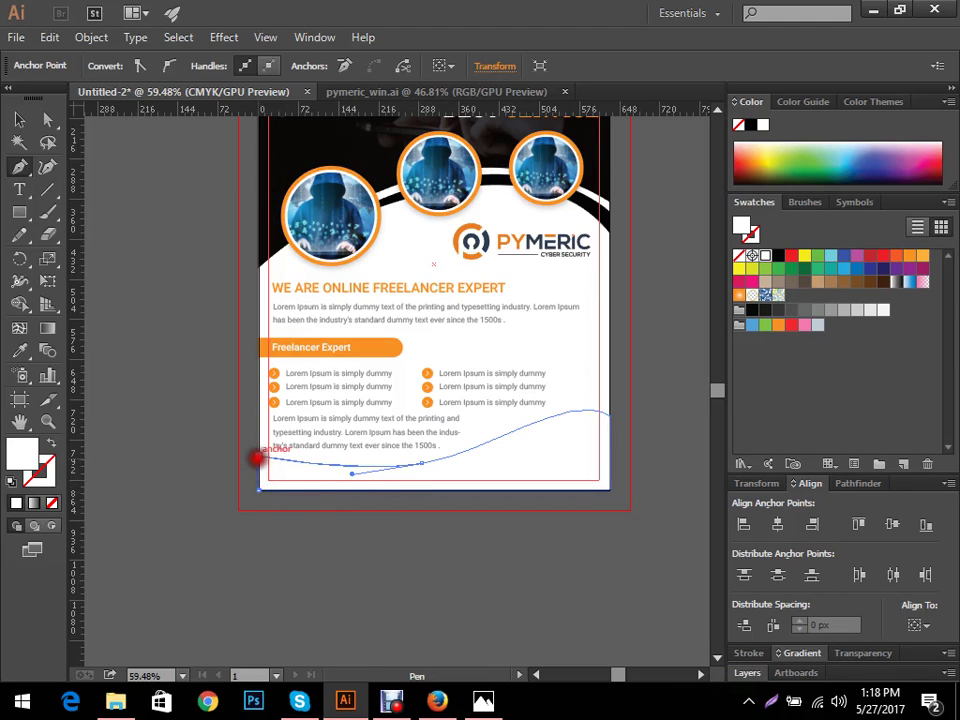
- Fill the wavy footer shape with the orange sampled from the Freelancer Expert banner, and deselect it
key(v)
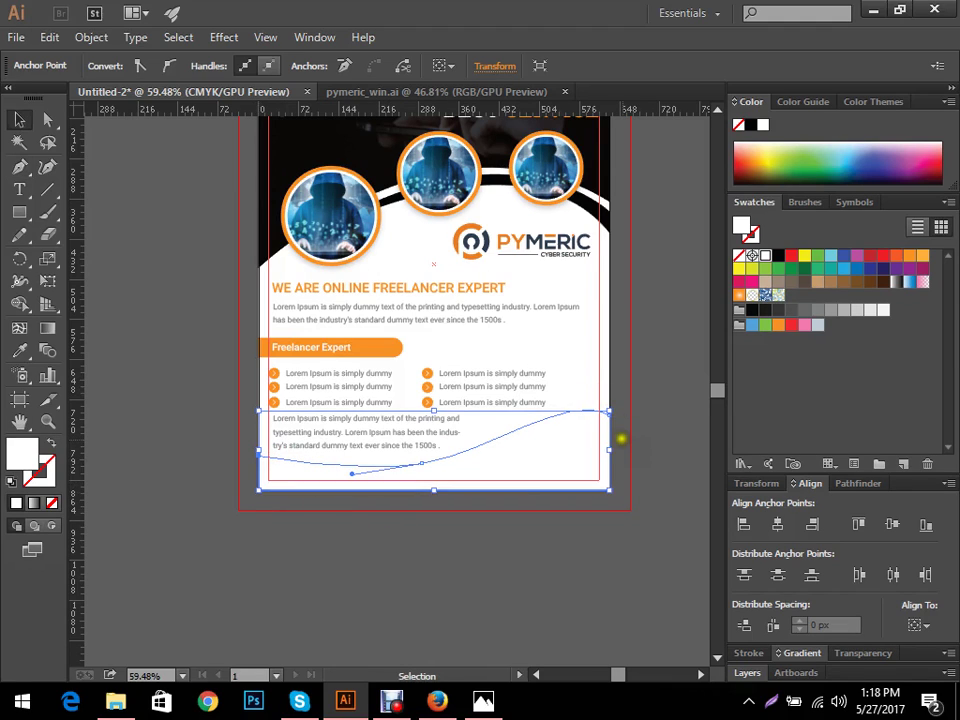
key(i)
click(390, 350)
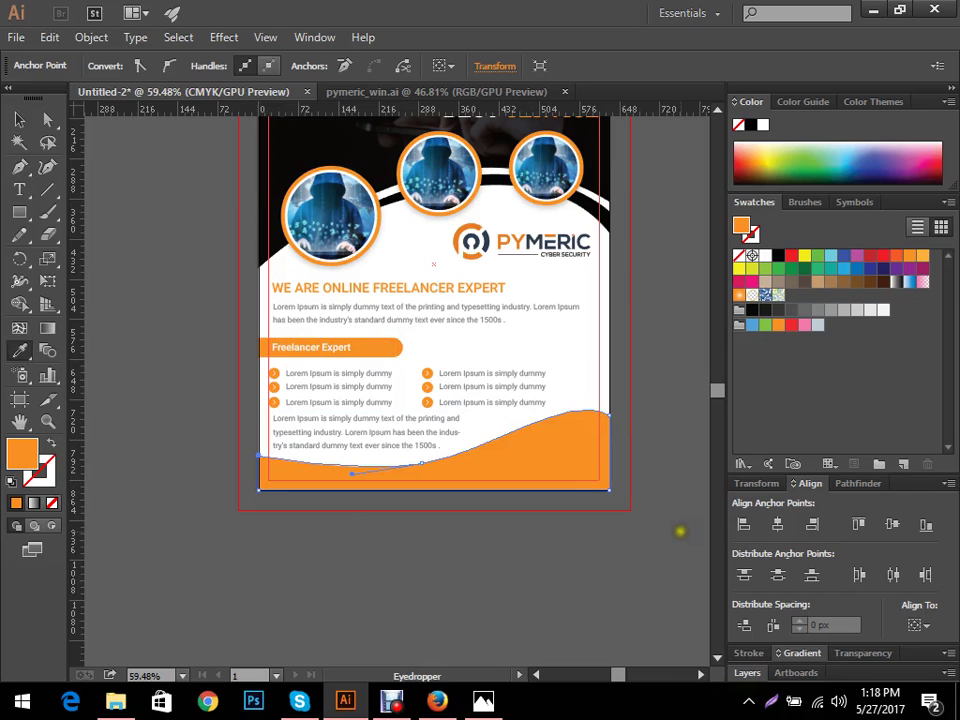
key(v)
click(593, 536)
- Lower the footer wave's top anchor point at the flyer's left edge straight down by about 29 px
scroll(441, 561, up, 2)
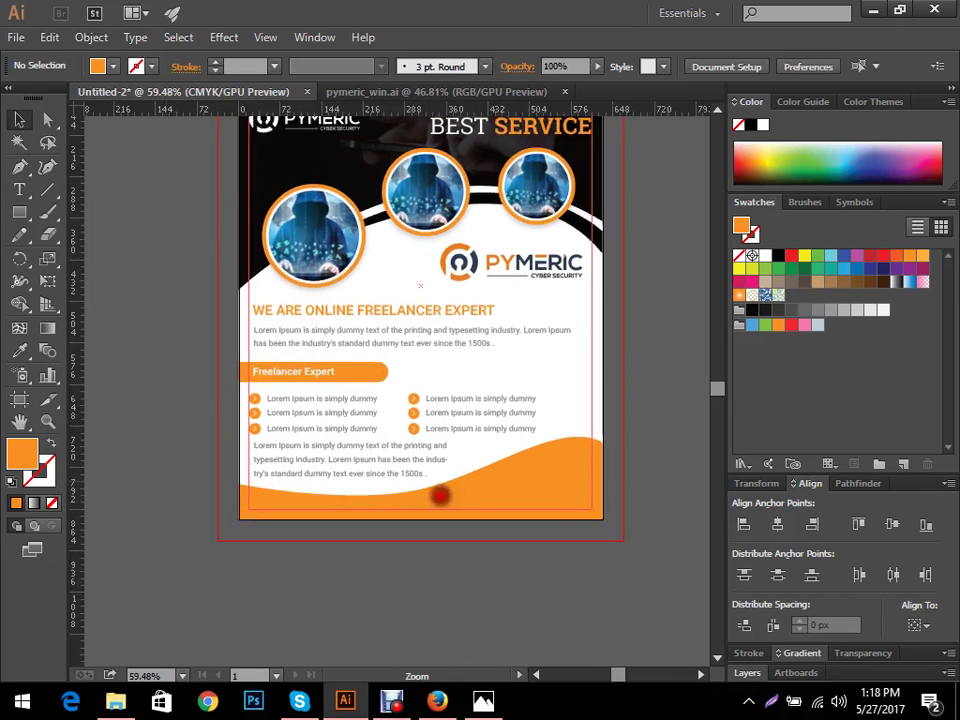
scroll(439, 493, up, 5)
drag(438, 534, 407, 463)
key(a)
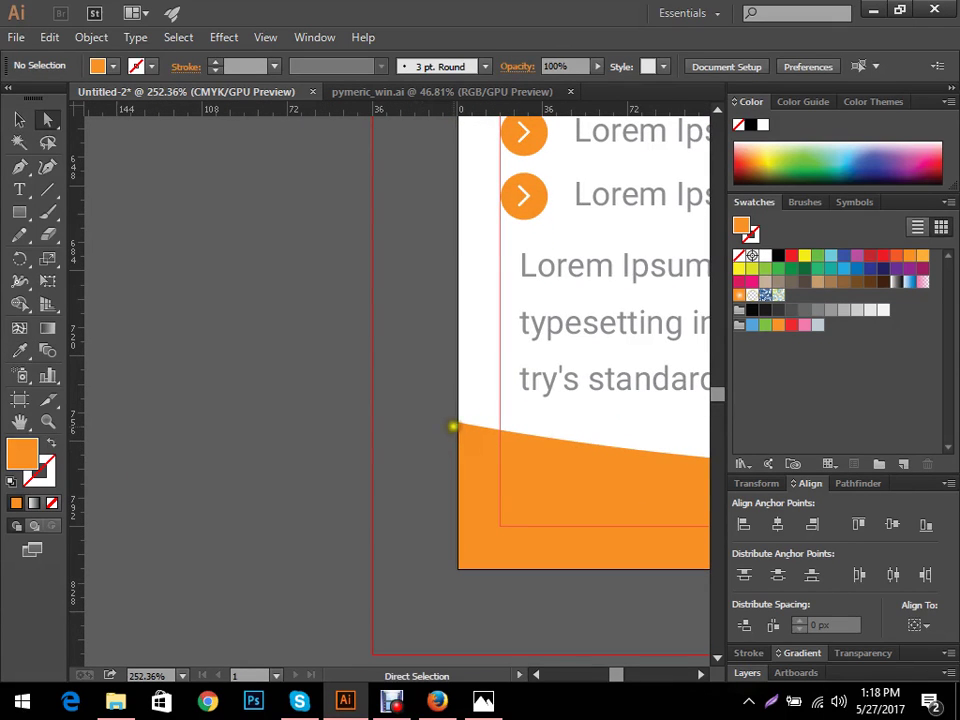
drag(455, 425, 456, 490)
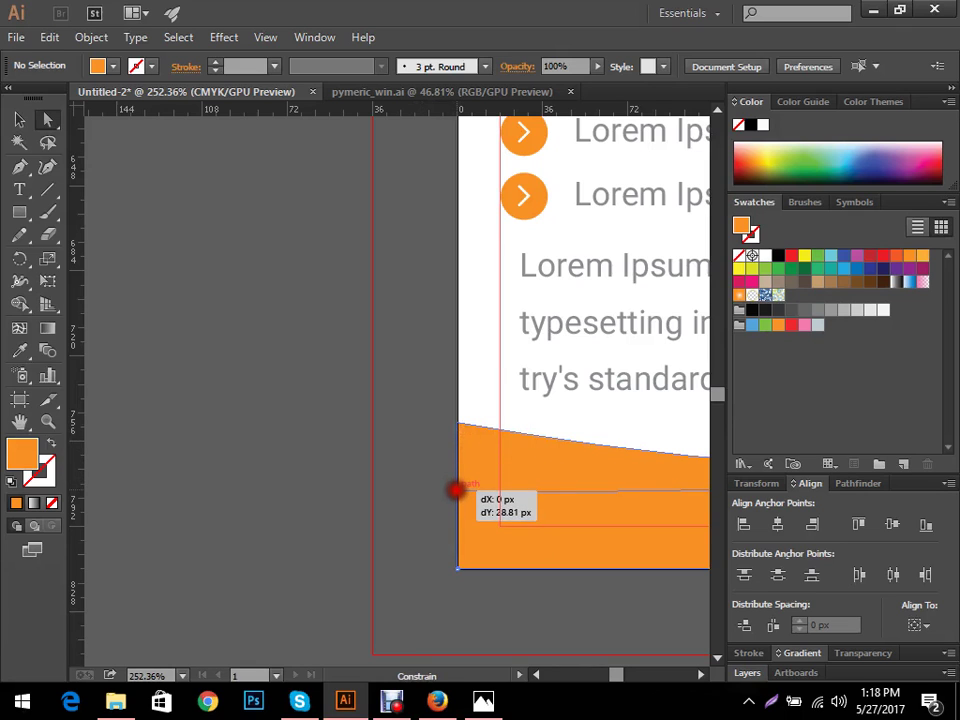
- Adjust the footer wave's middle anchor and direction handles for a smoother dip and a flatter crest near the right page edge
scroll(227, 514, down, 6)
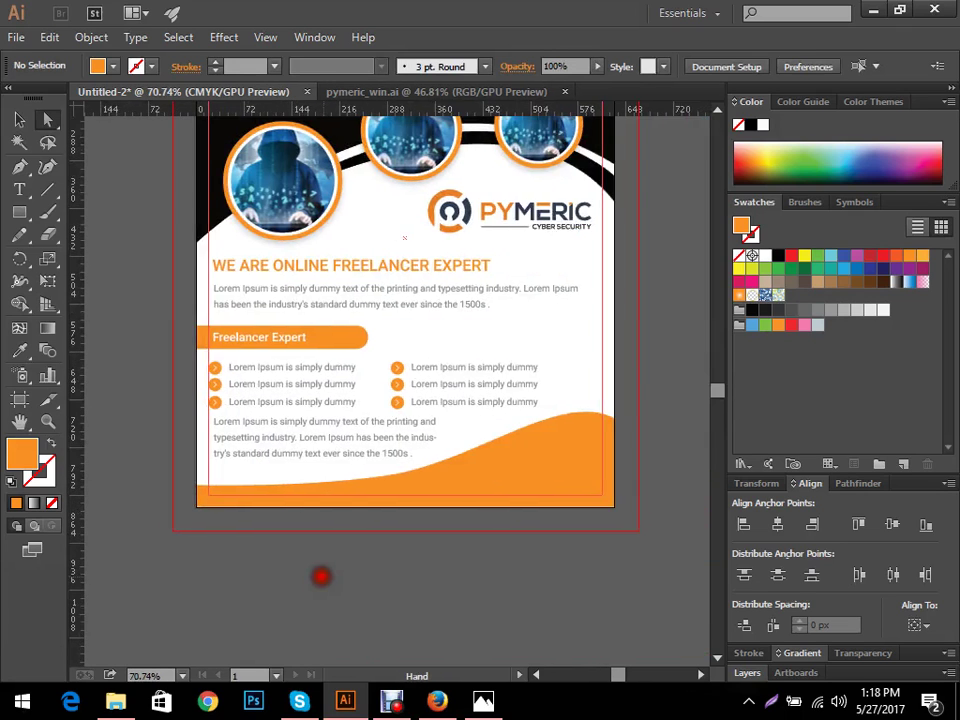
scroll(320, 576, down, 2)
scroll(439, 604, up, 4)
scroll(636, 506, down, 1)
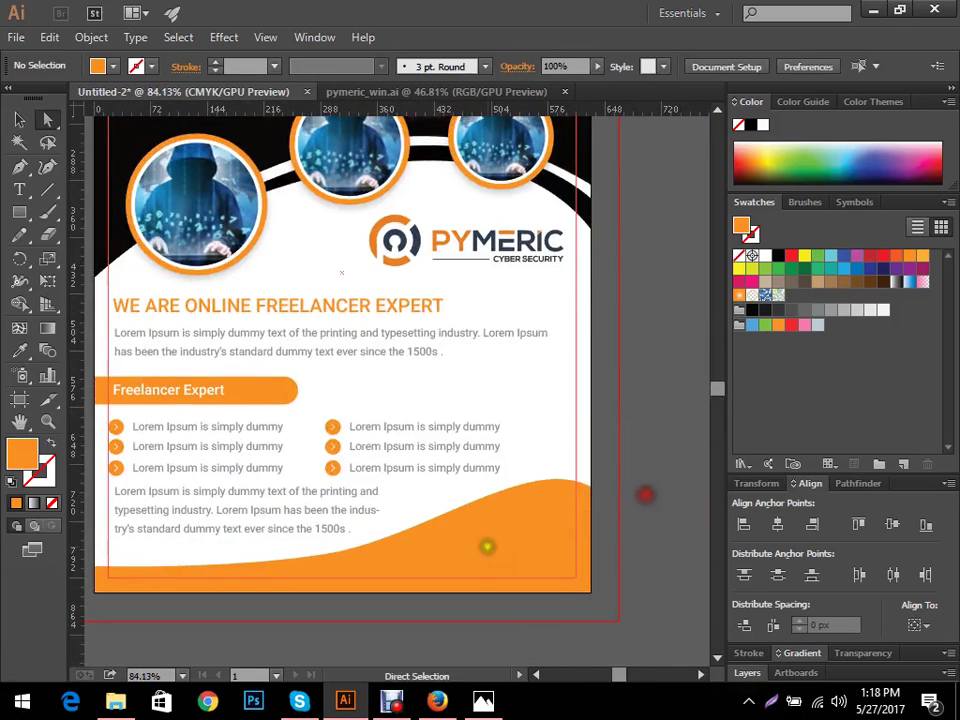
mouse_move(286, 557)
mouse_down()
mouse_move(317, 555)
mouse_move(283, 561)
mouse_up()
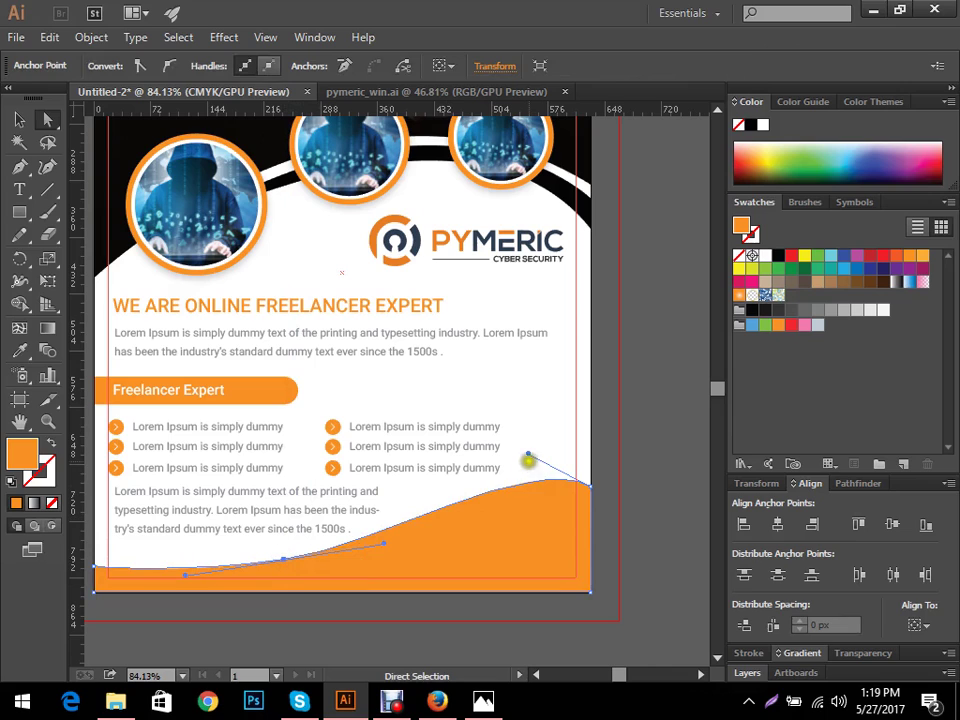
drag(527, 455, 516, 482)
mouse_move(383, 544)
mouse_down()
mouse_move(454, 534)
mouse_move(456, 547)
mouse_move(440, 510)
mouse_up()
click(512, 484)
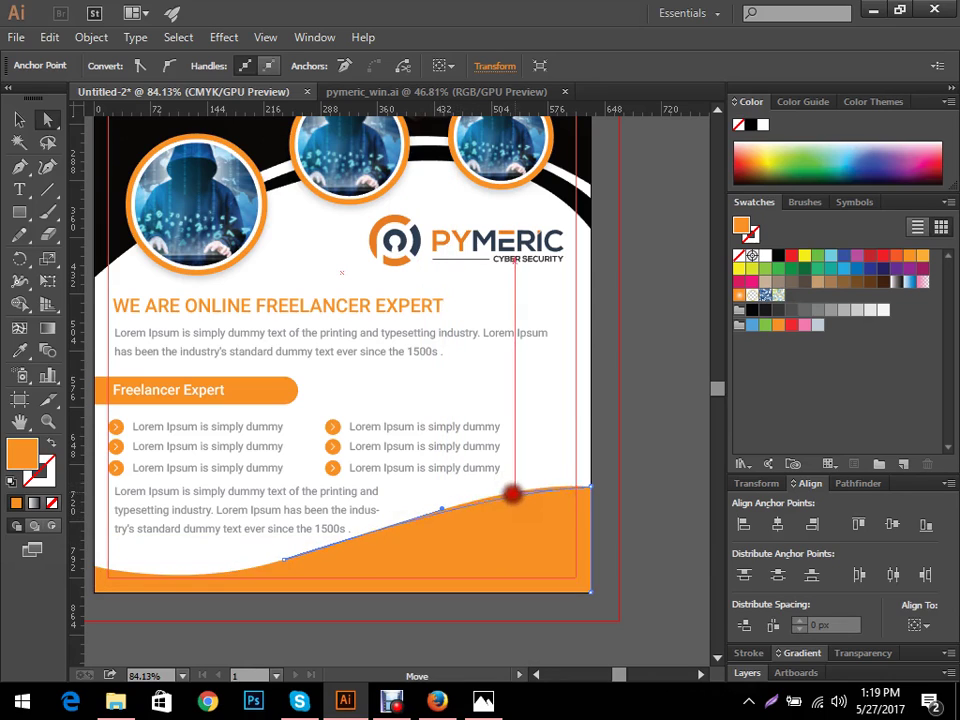
click(655, 468)
scroll(545, 548, down, 3)
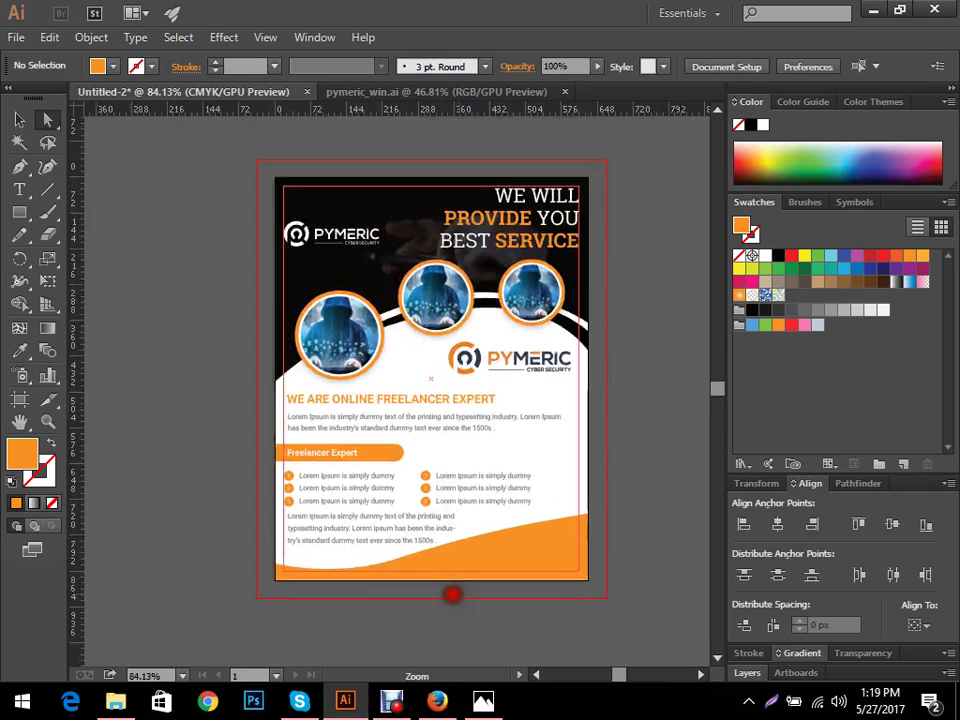
scroll(482, 603, up, 2)
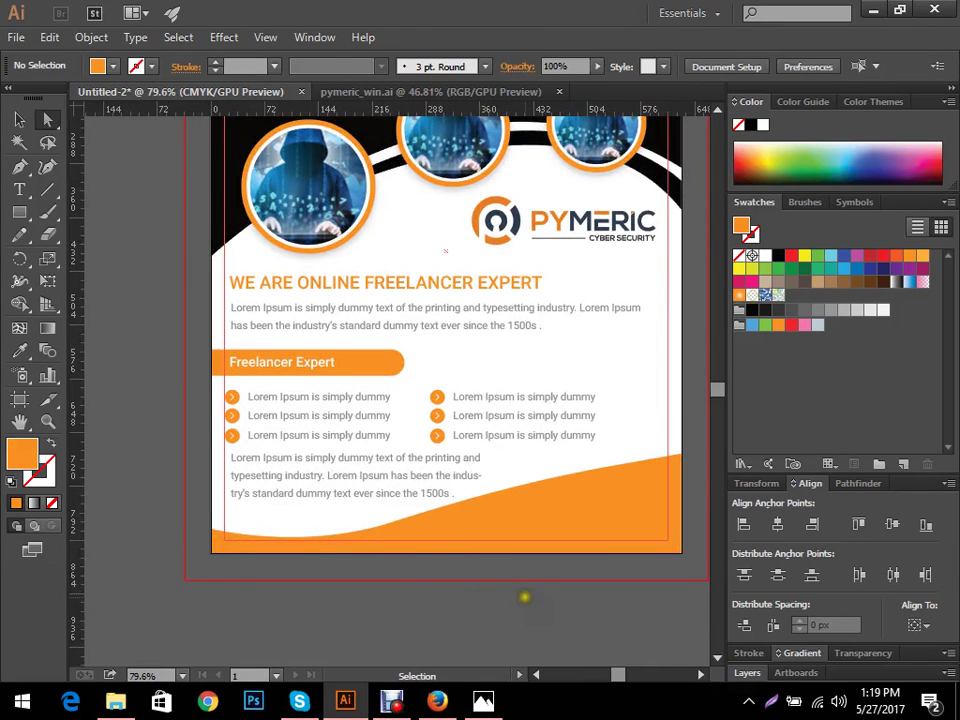
click(393, 448)
click(521, 598)
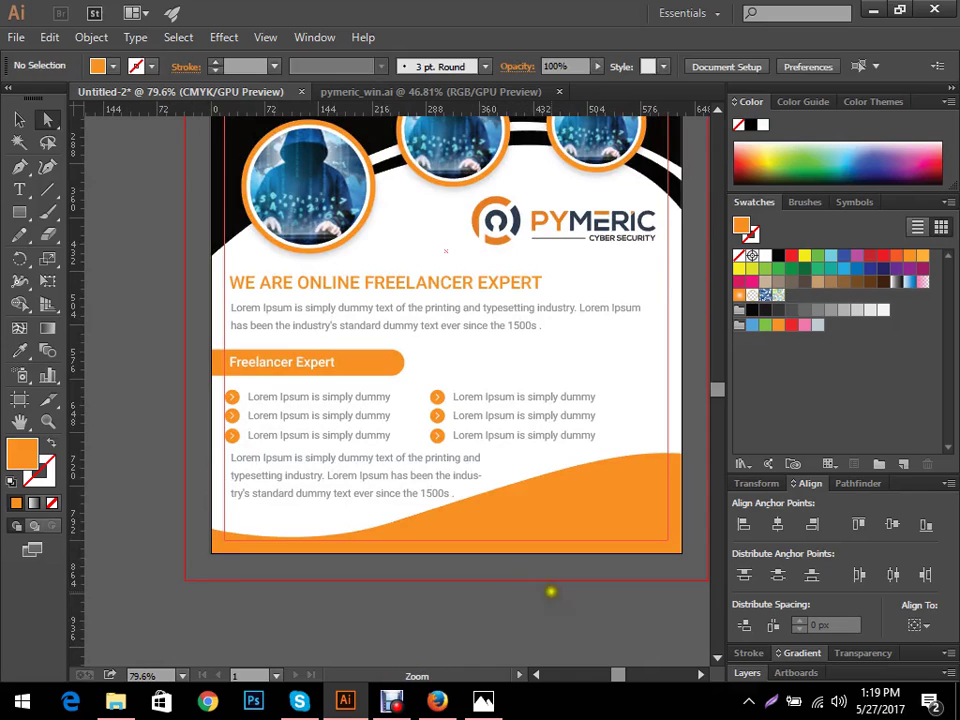
- Lower the footer wave's top anchor point at the flyer's right edge straight down by about 20 px
scroll(551, 592, down, 2)
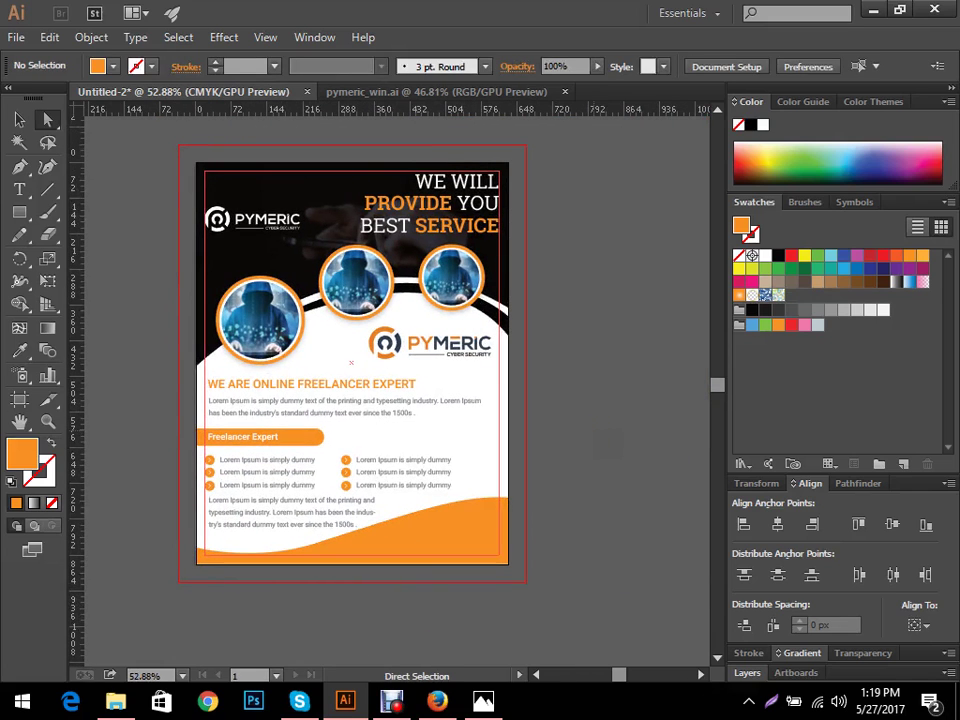
key(v)
scroll(396, 471, down, 2)
scroll(570, 478, up, 3)
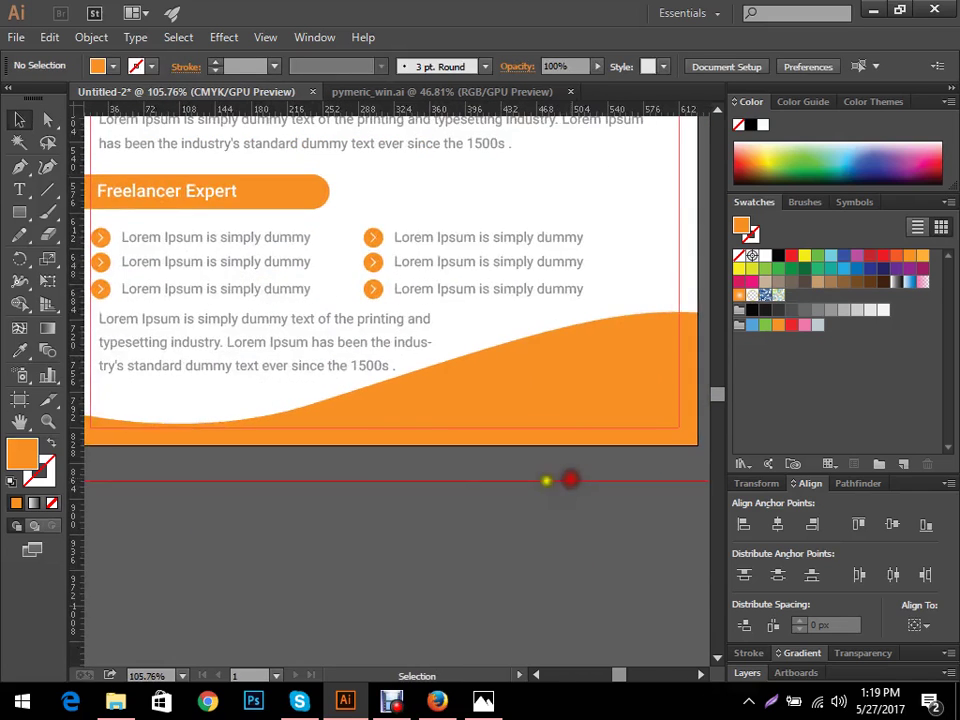
click(510, 418)
drag(510, 418, 388, 544)
click(628, 403)
key(a)
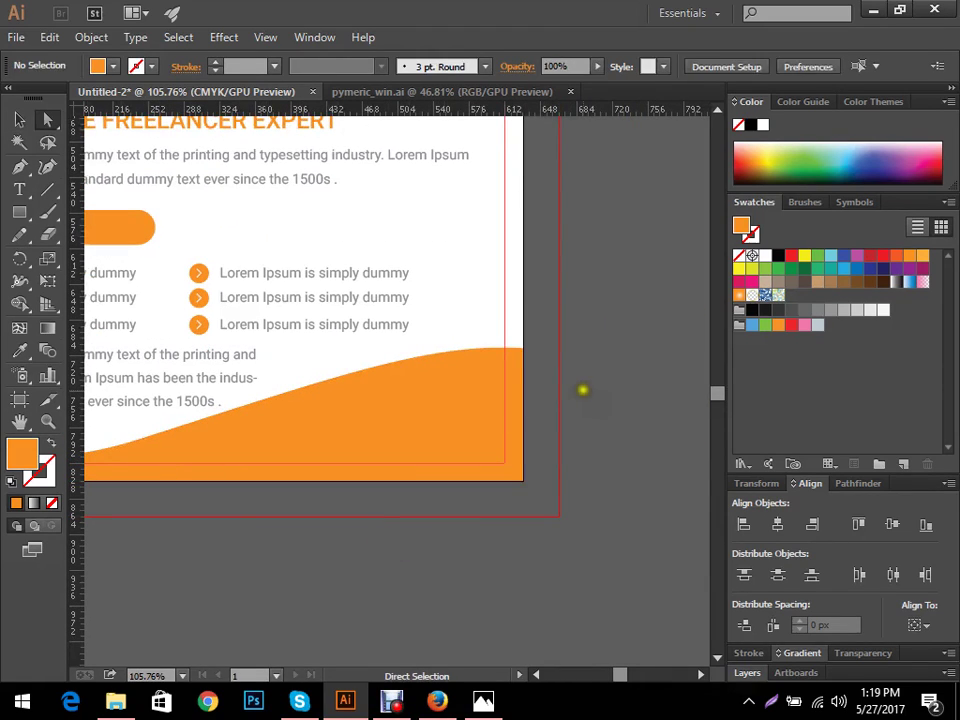
drag(583, 390, 518, 367)
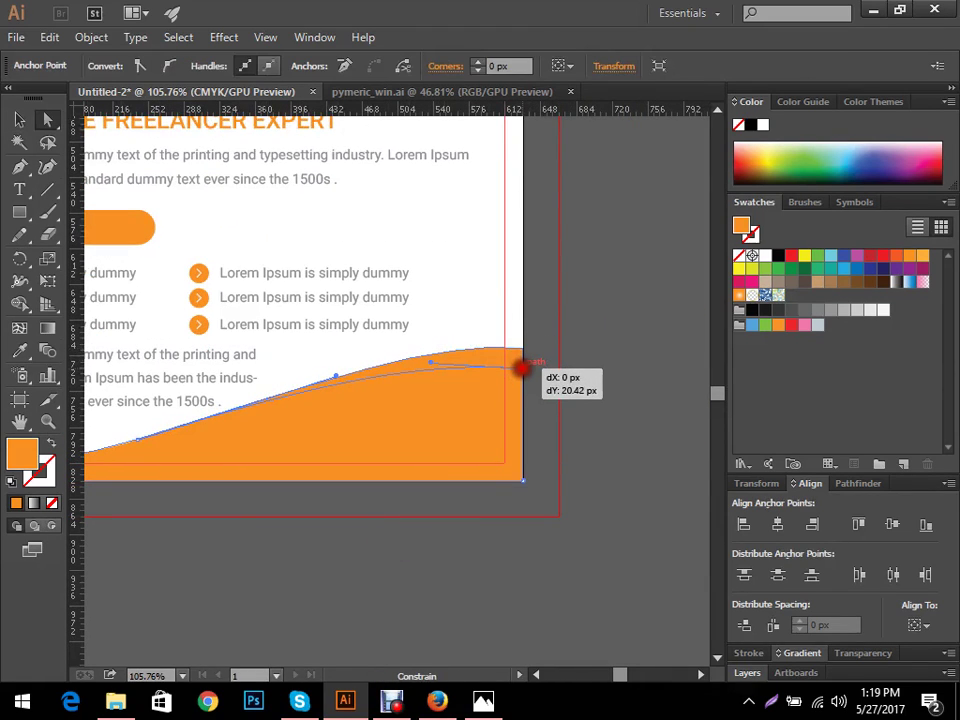
click(592, 364)
scroll(592, 364, down, 5)
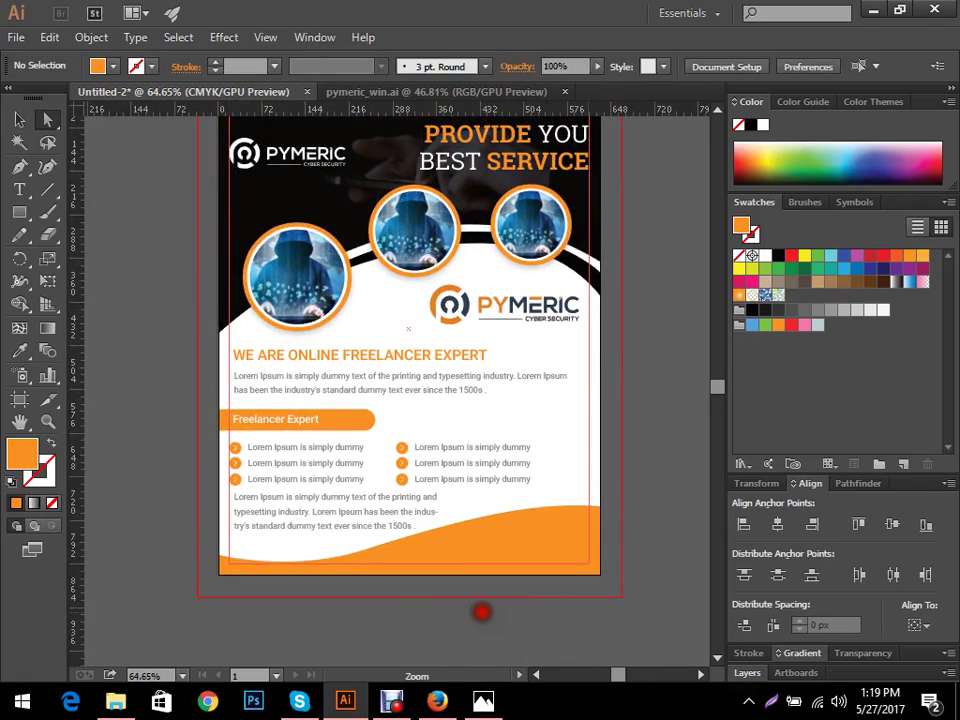
- Place the IT picture from the image folder into the flyer document and move it over the bottom of the page
key(v)
drag(561, 583, 320, 565)
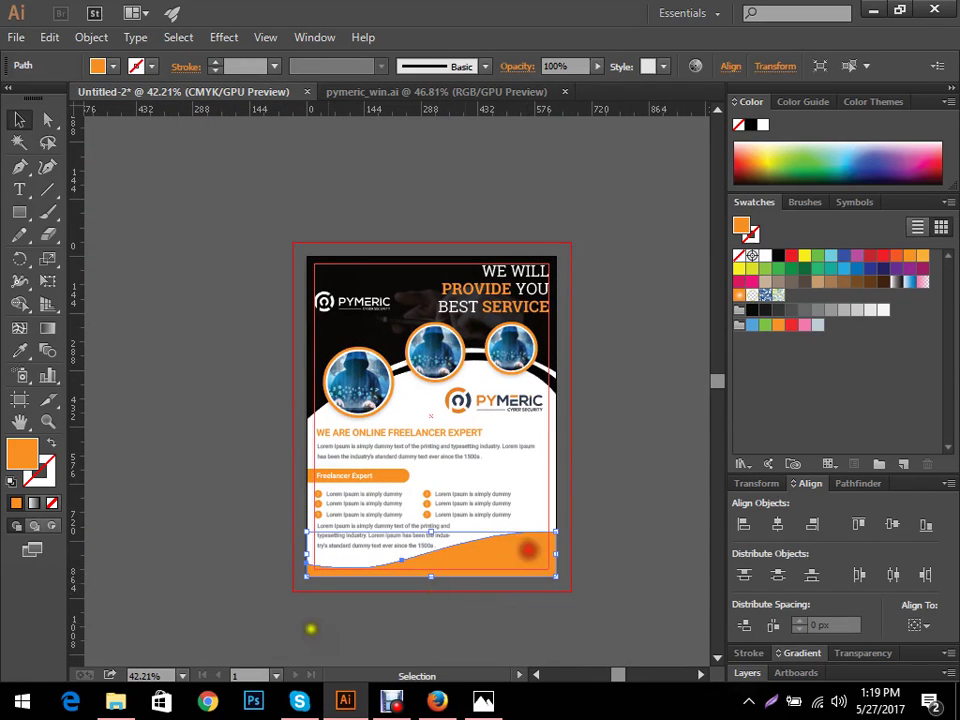
click(128, 699)
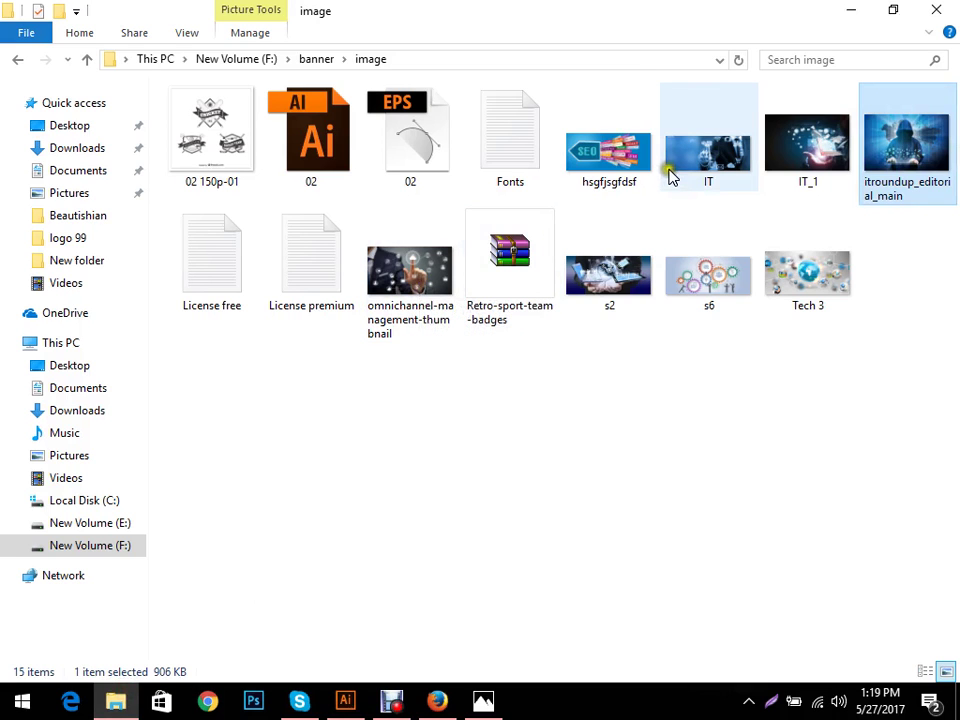
drag(735, 163, 404, 606)
drag(486, 566, 369, 568)
drag(577, 577, 519, 452)
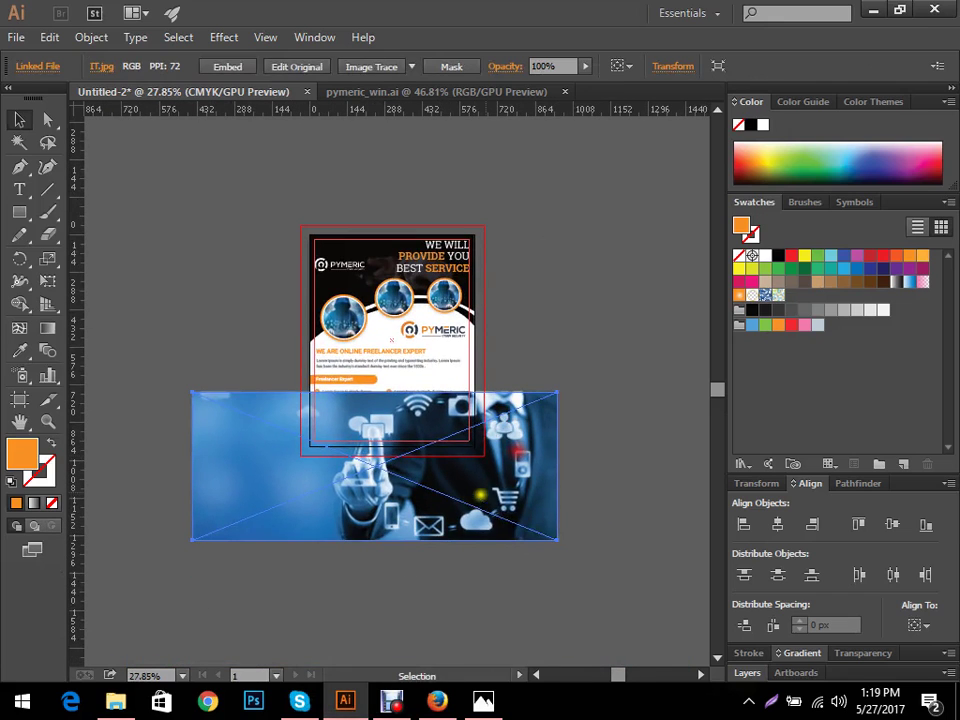
drag(469, 504, 496, 457)
click(572, 527)
click(578, 486)
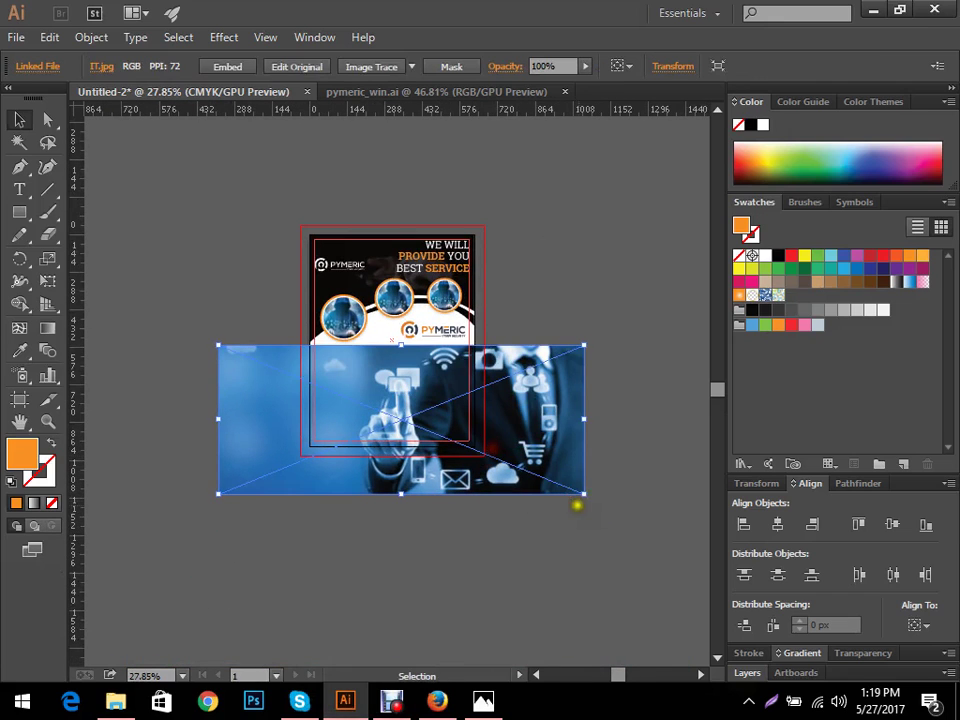
- Scale the IT picture down to slightly wider than the flyer and send it backward behind the orange footer shape
drag(584, 492, 467, 426)
click(596, 480)
right_click(467, 426)
mouse_move(500, 535)
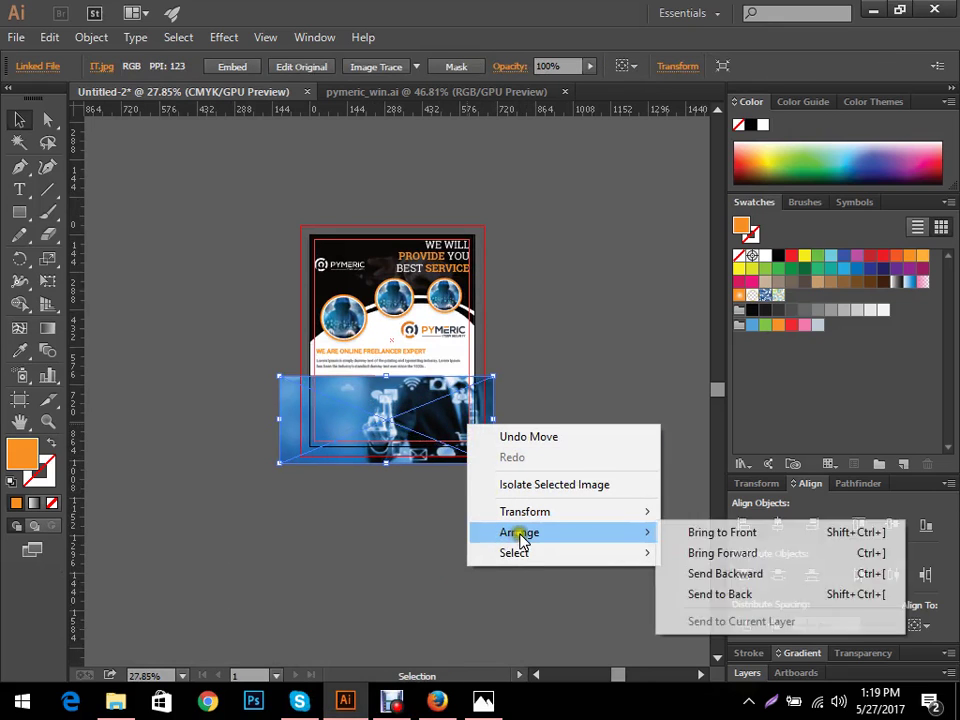
click(735, 574)
click(595, 507)
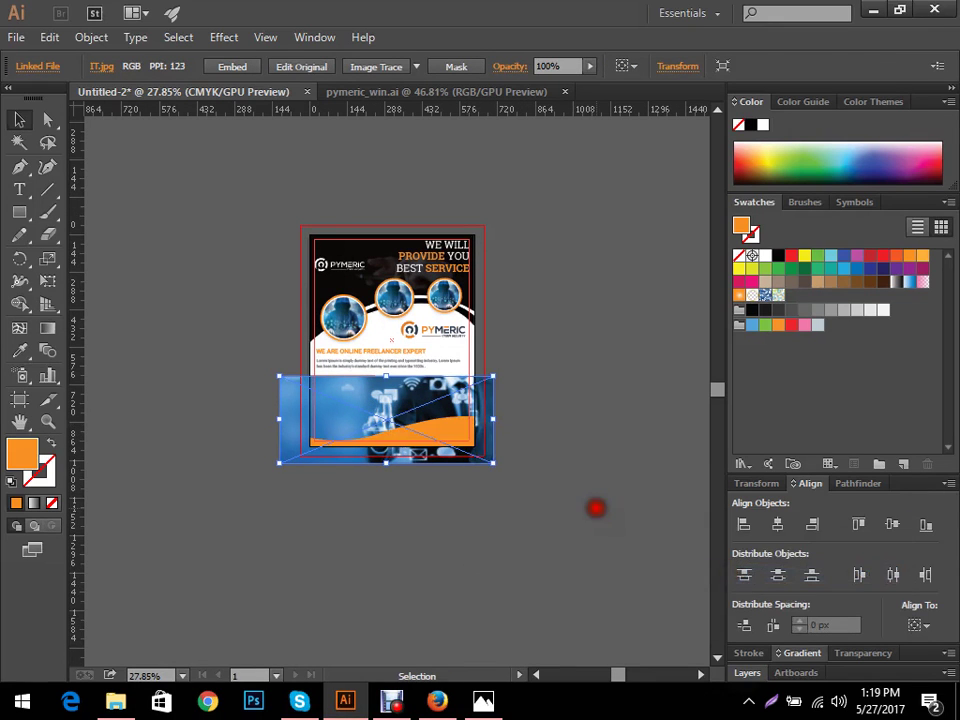
- Move the IT picture down and slightly right so its top edge sits just above the crest of the orange wave
scroll(535, 445, up, 5)
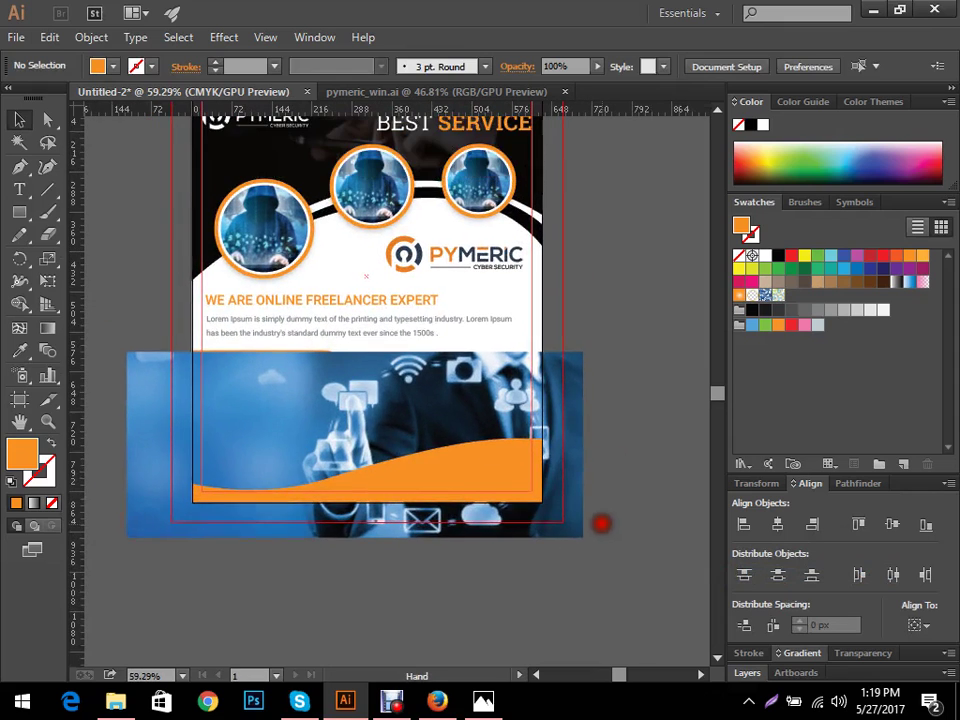
click(478, 488)
click(471, 562)
drag(466, 526, 477, 568)
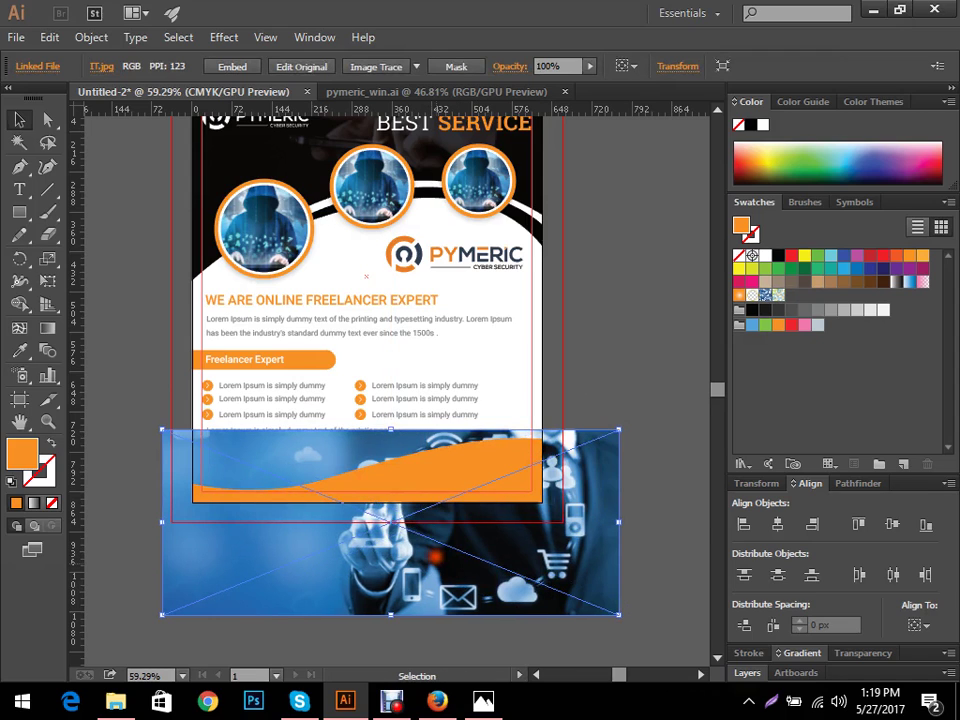
- Try to clip the IT picture with the orange wave shape, and undo the clipping mask
shift+click(489, 468)
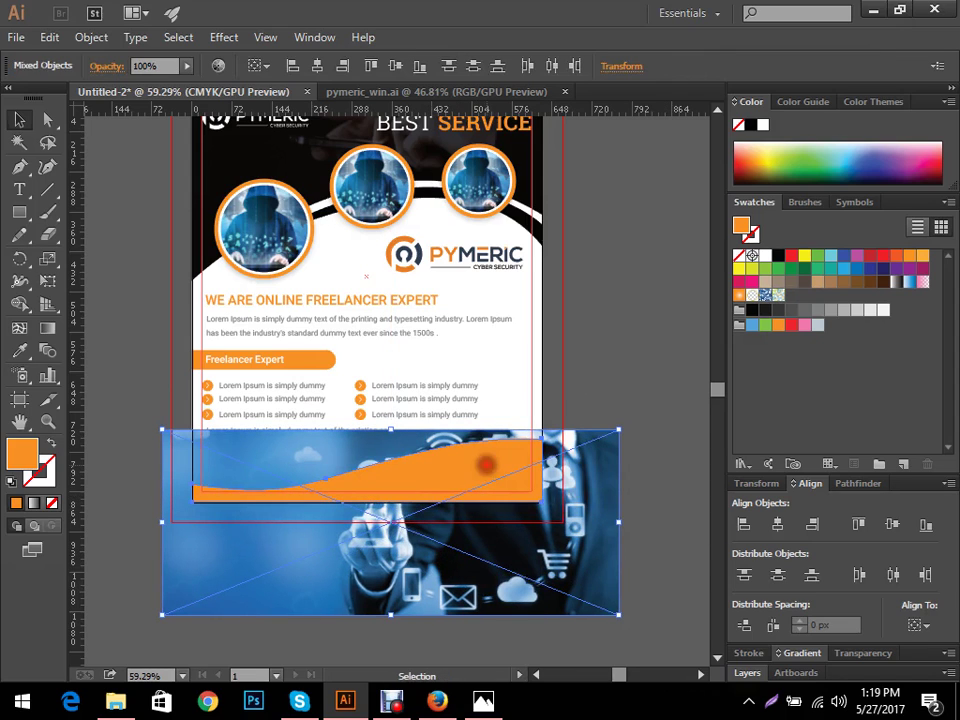
right_click(486, 463)
click(527, 574)
click(611, 386)
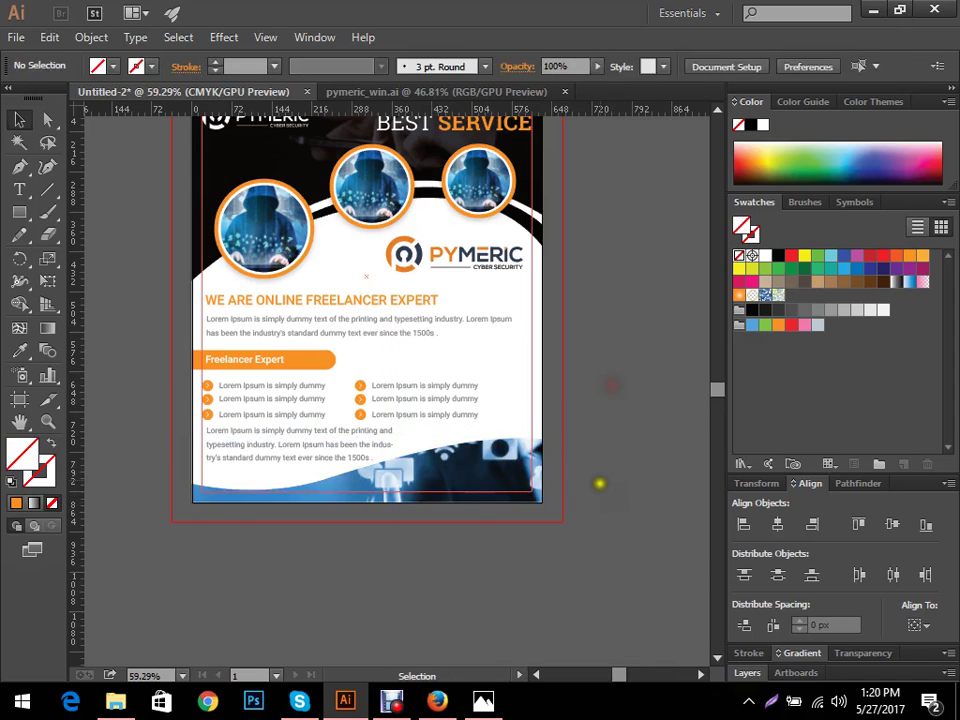
scroll(520, 534, down, 2)
key(ctrl+z)
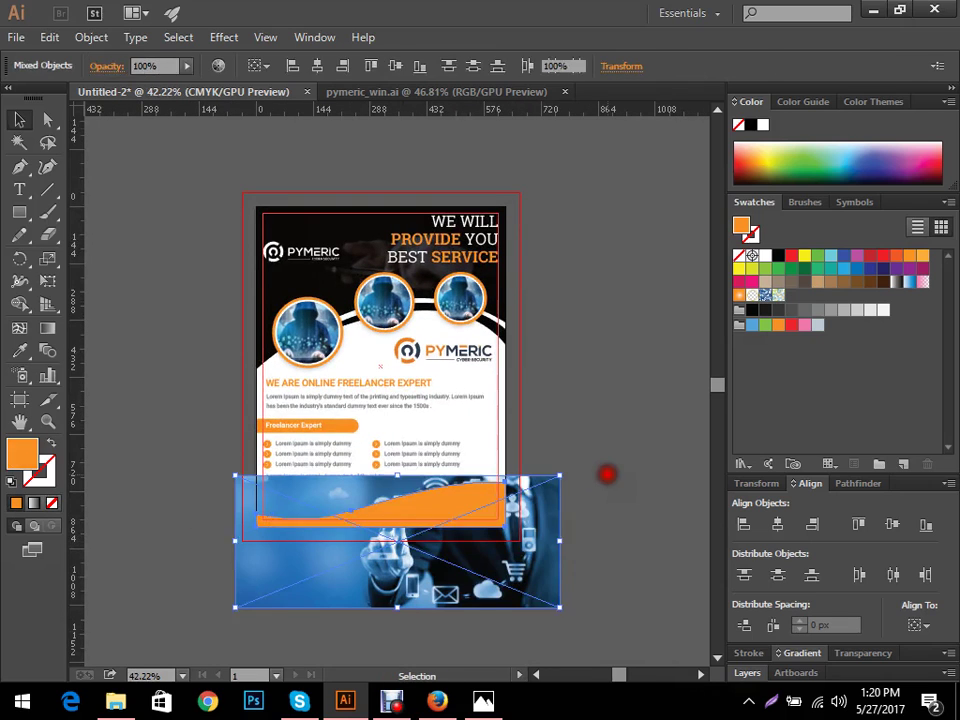
- Copy the orange wave footer shape and paste the duplicate in front at the same position
click(609, 473)
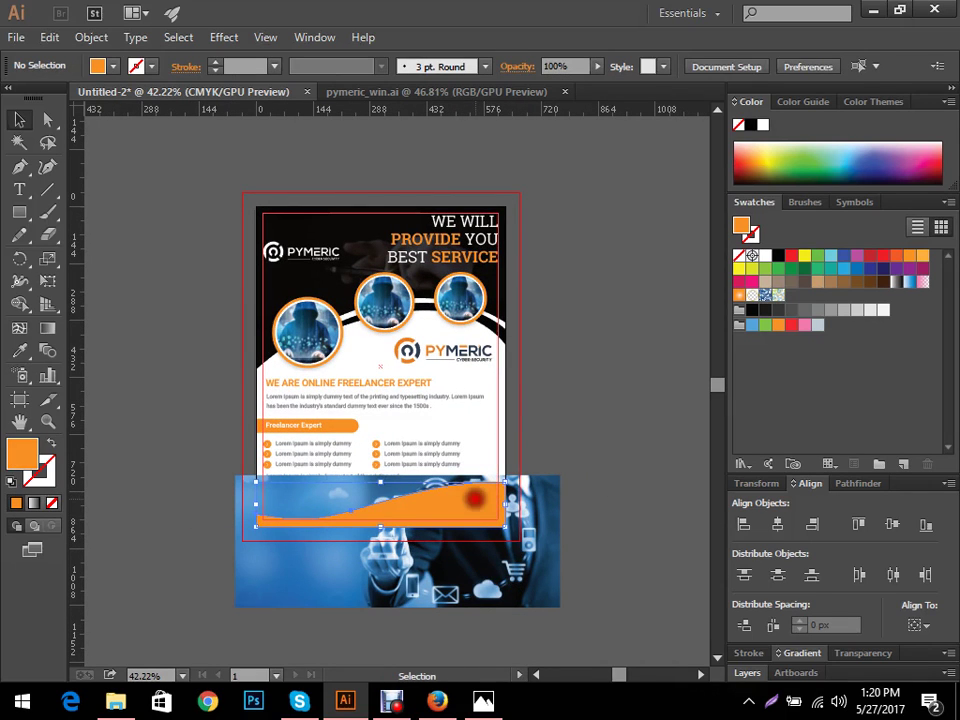
key(a)
click(400, 512)
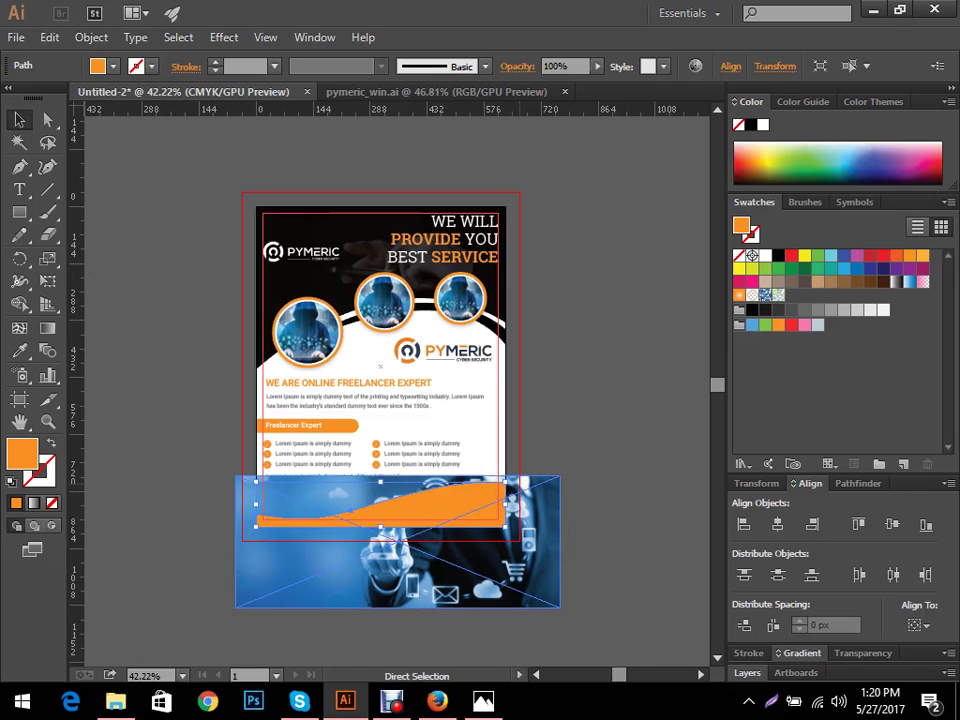
click(636, 418)
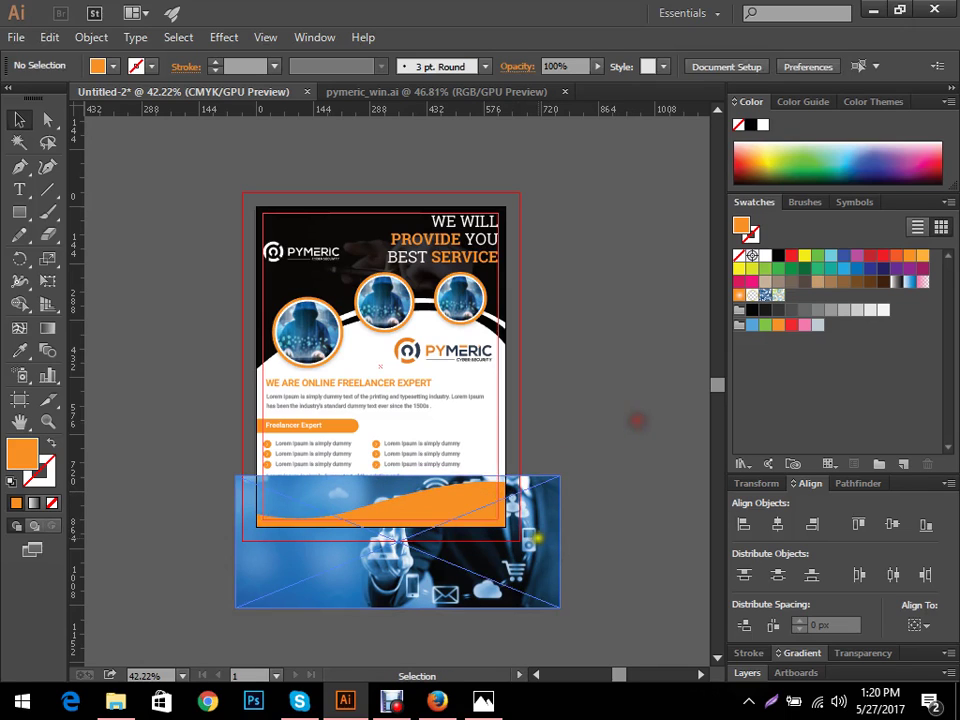
- Make a clipping mask from the IT picture and the front copy of the orange wave shape
click(497, 497)
shift+click(497, 497)
right_click(497, 497)
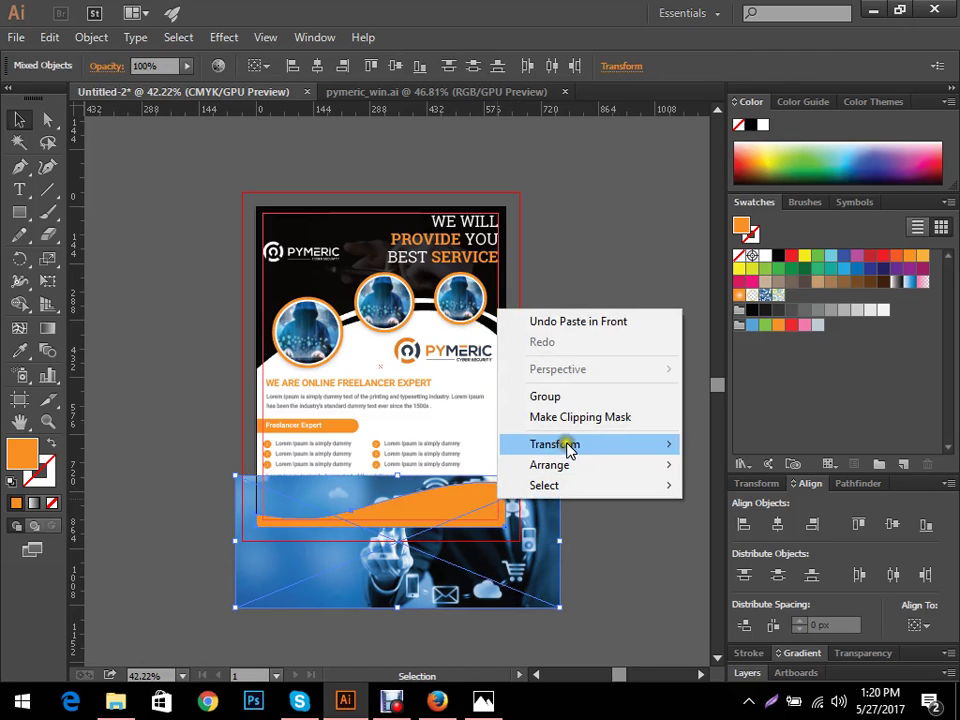
click(590, 418)
click(596, 486)
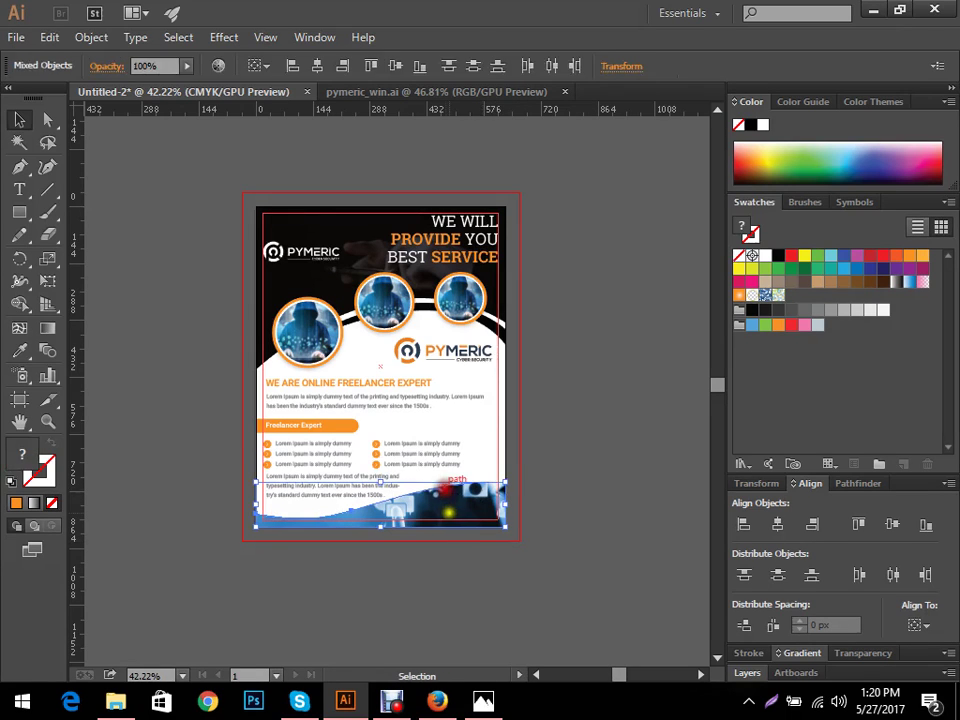
- Bring the remaining orange wave shape to the front, above the clipped IT picture
drag(231, 473, 600, 533)
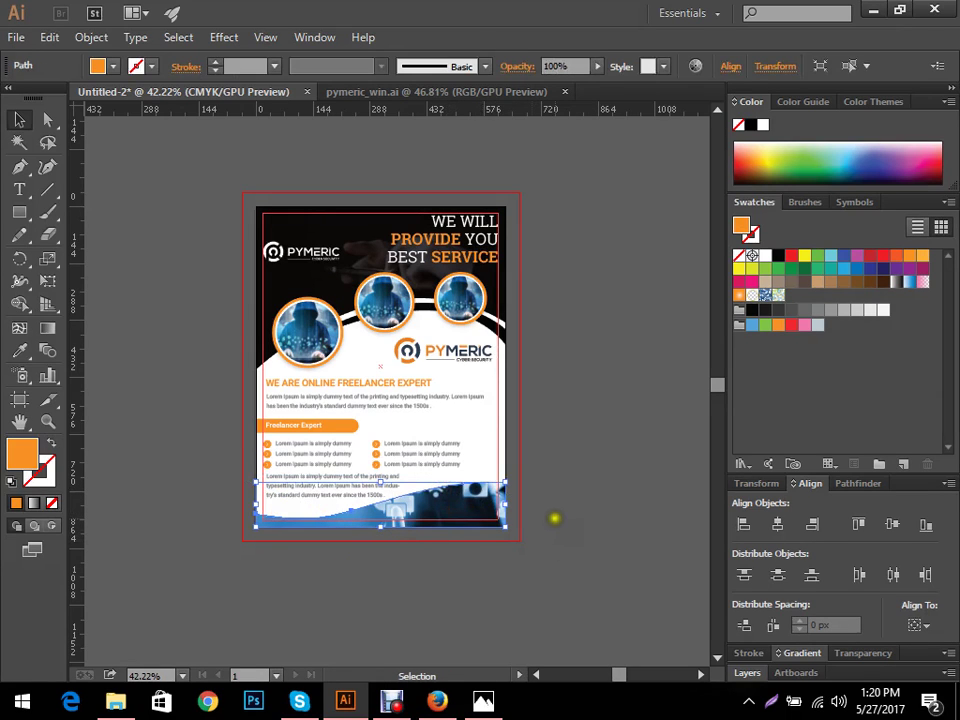
right_click(458, 505)
mouse_move(626, 480)
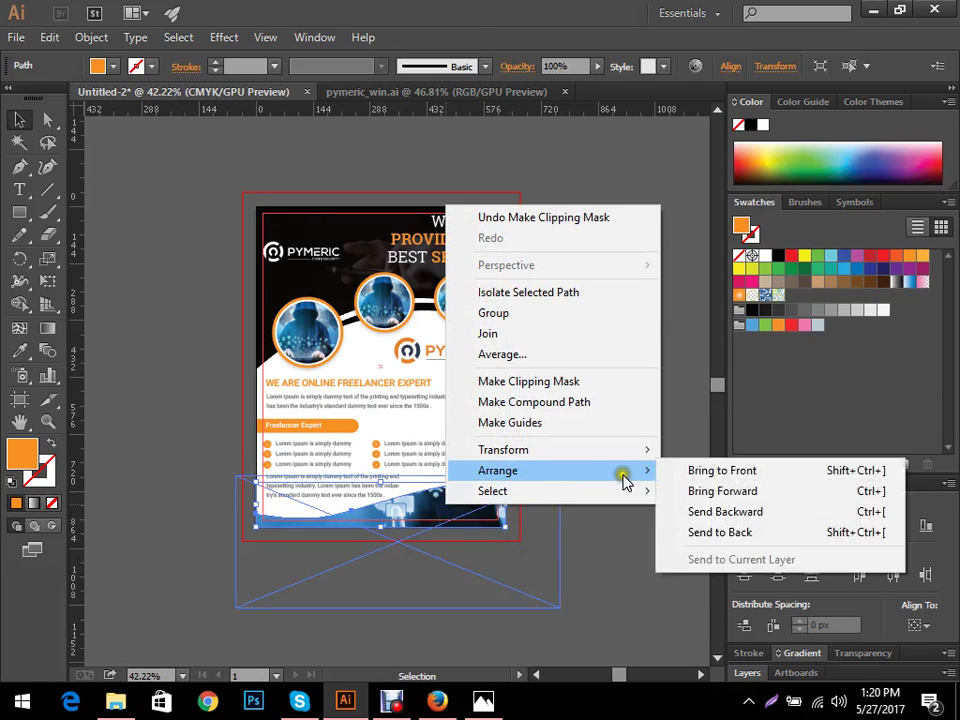
click(685, 472)
scroll(591, 523, up, 3)
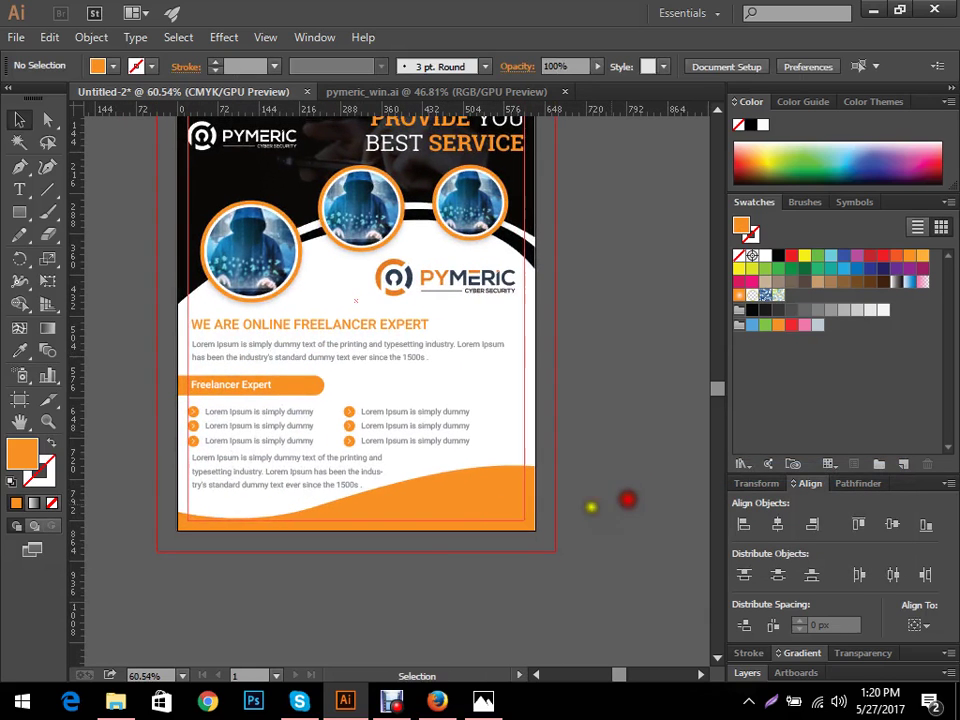
- Lower the orange wave shape's opacity to 75% so it overlays the clipped picture
double_click(22, 453)
click(491, 439)
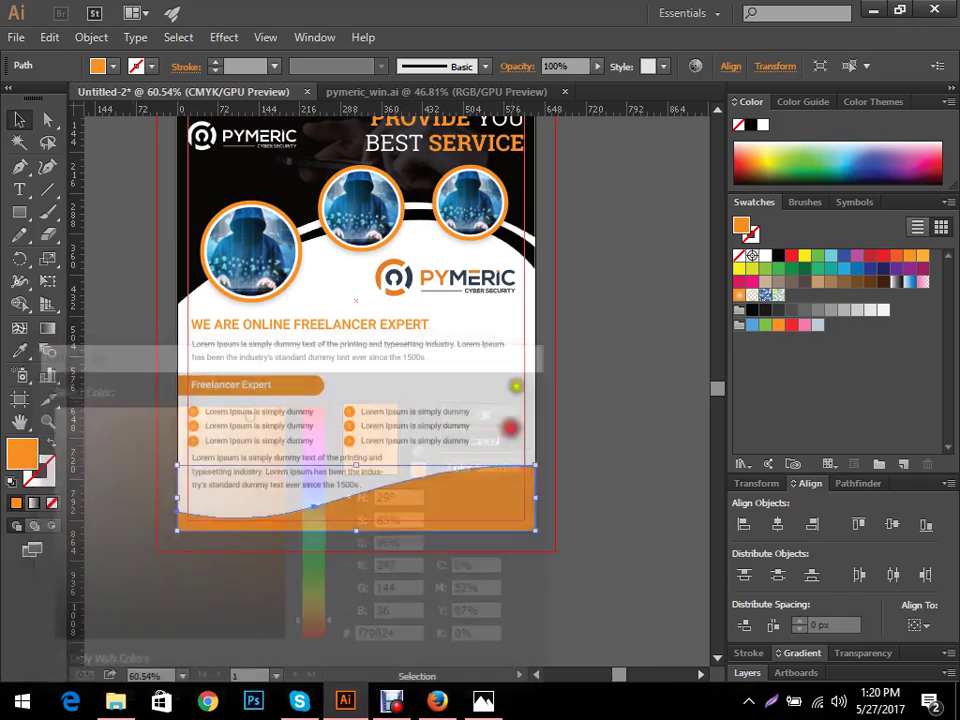
text(84)
key(Return)
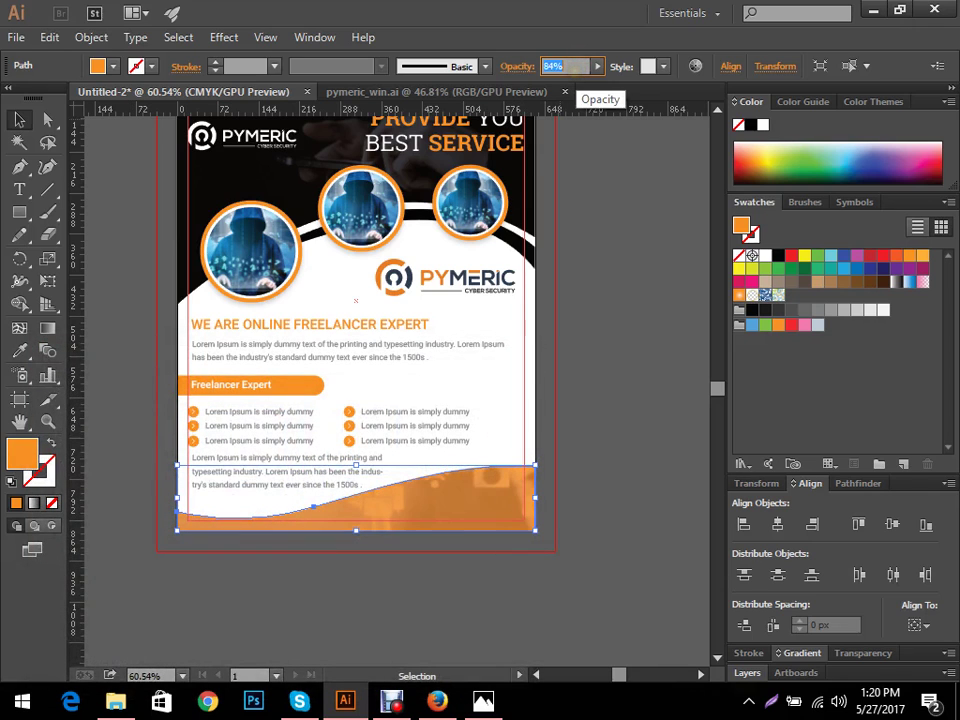
click(582, 390)
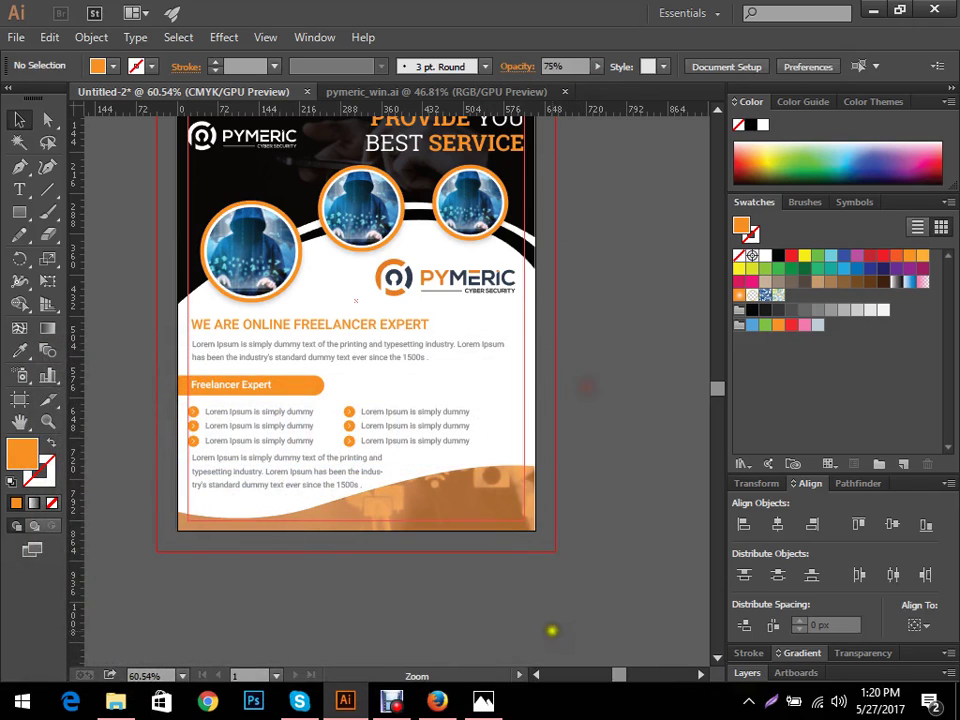
drag(551, 630, 512, 622)
drag(557, 589, 584, 410)
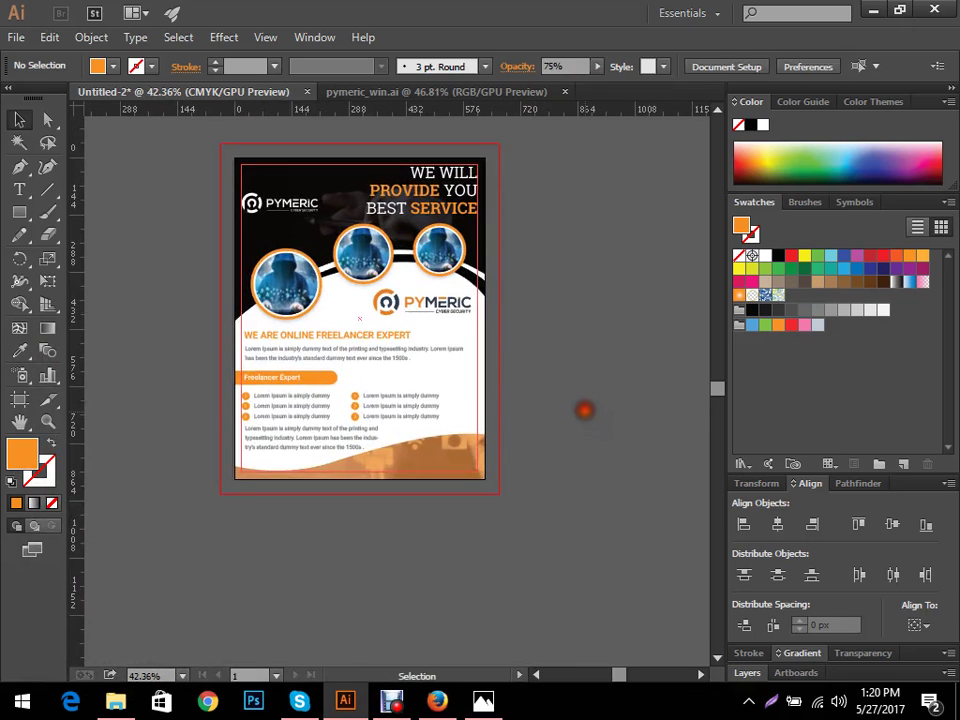
- Add a text line with the contact phone number just below the flyer
drag(367, 517, 502, 494)
drag(526, 417, 487, 518)
key(t)
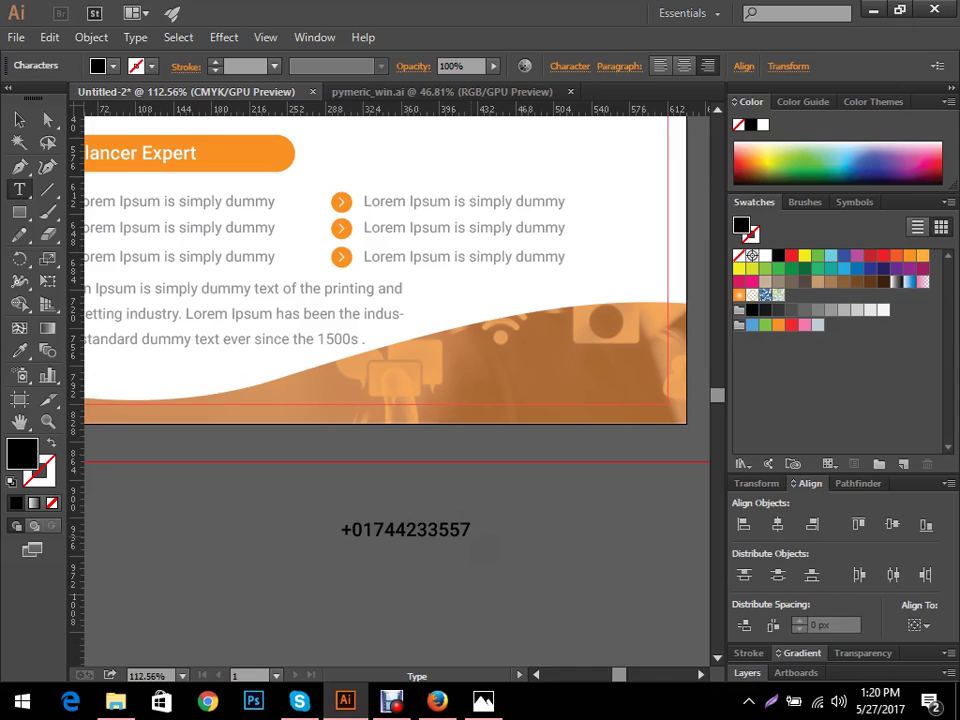
click(20, 119)
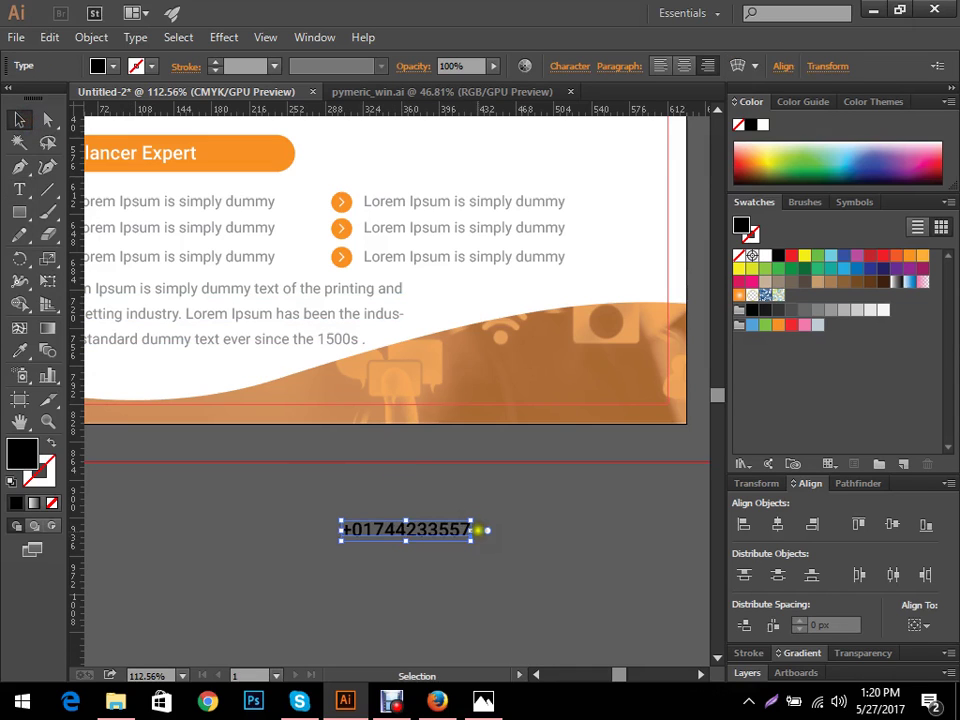
- Enlarge the phone number text and place it on the footer wave, ending at the flyer's right margin guide
drag(472, 529, 700, 530)
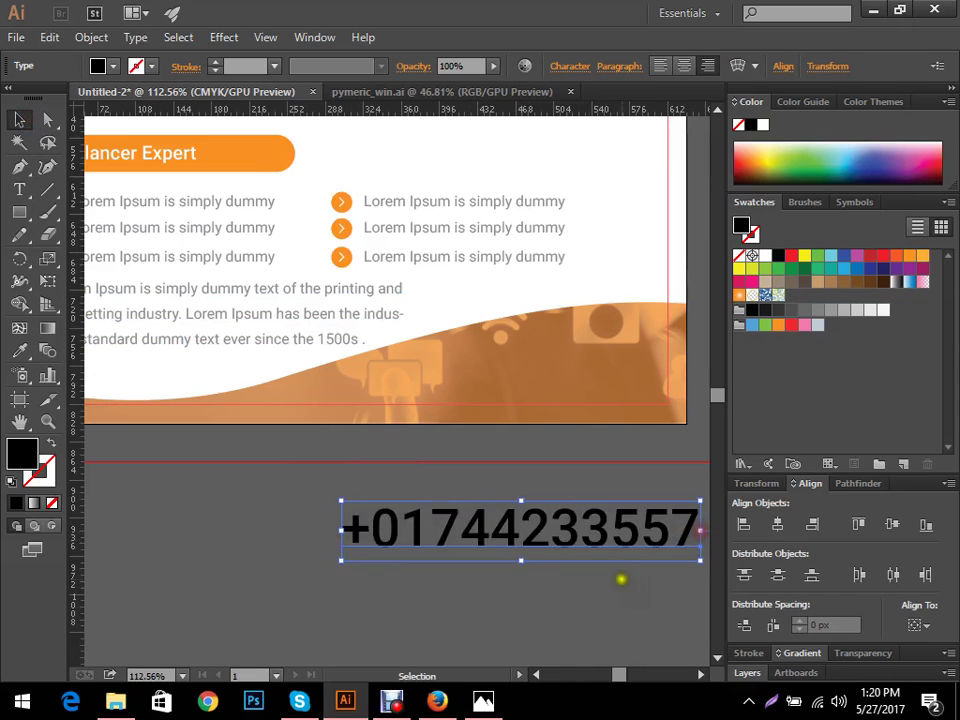
drag(621, 579, 457, 397)
drag(563, 393, 543, 393)
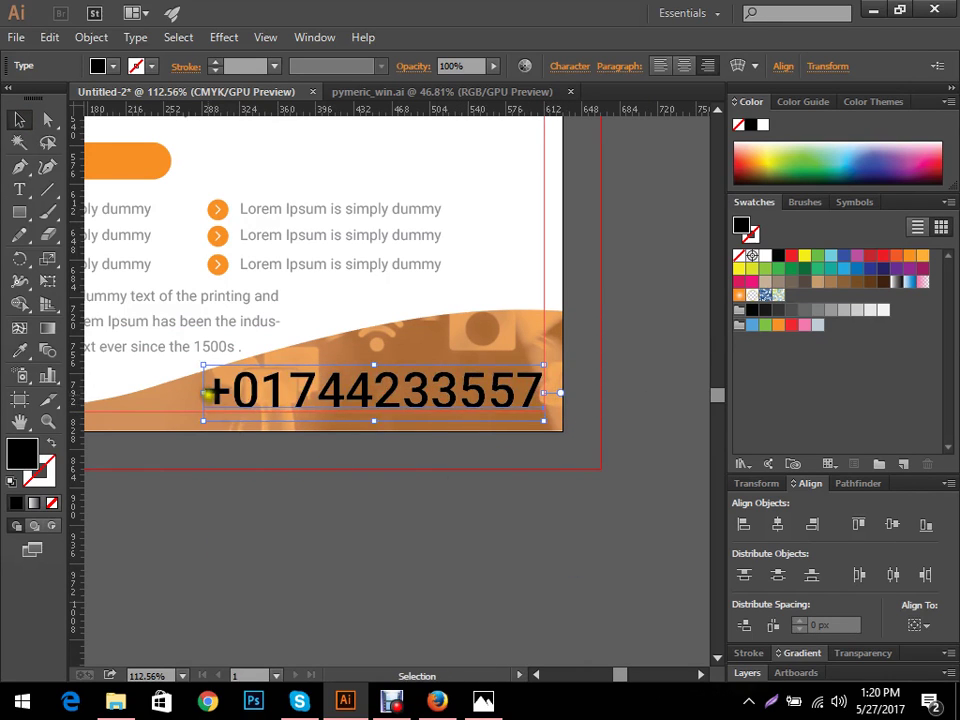
drag(204, 393, 230, 393)
click(386, 521)
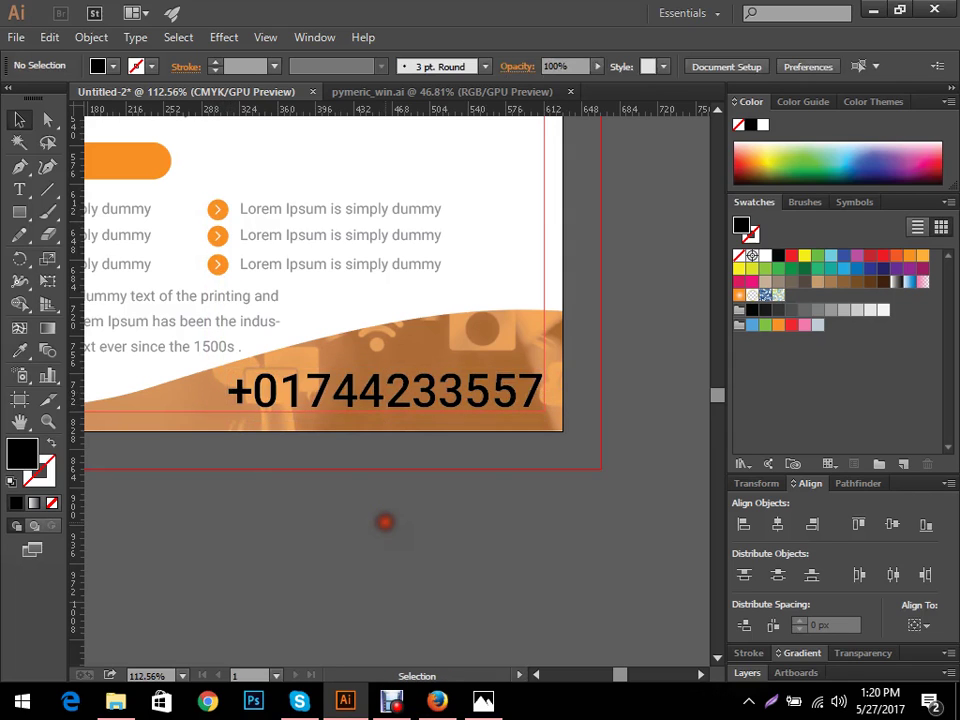
drag(336, 389, 334, 396)
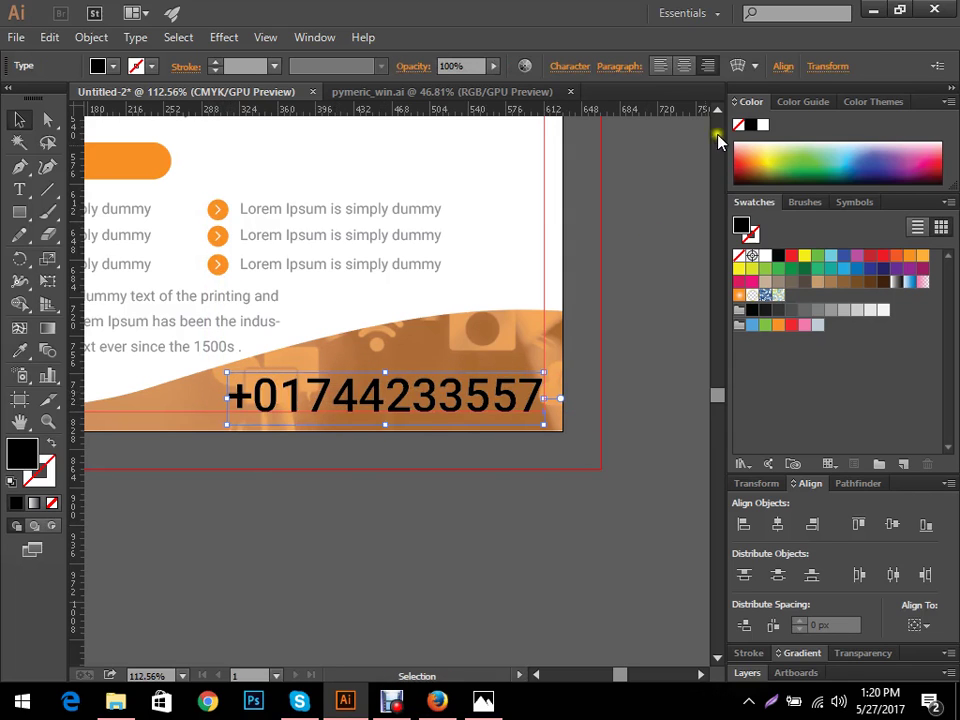
- Fill the phone number text with white
click(762, 125)
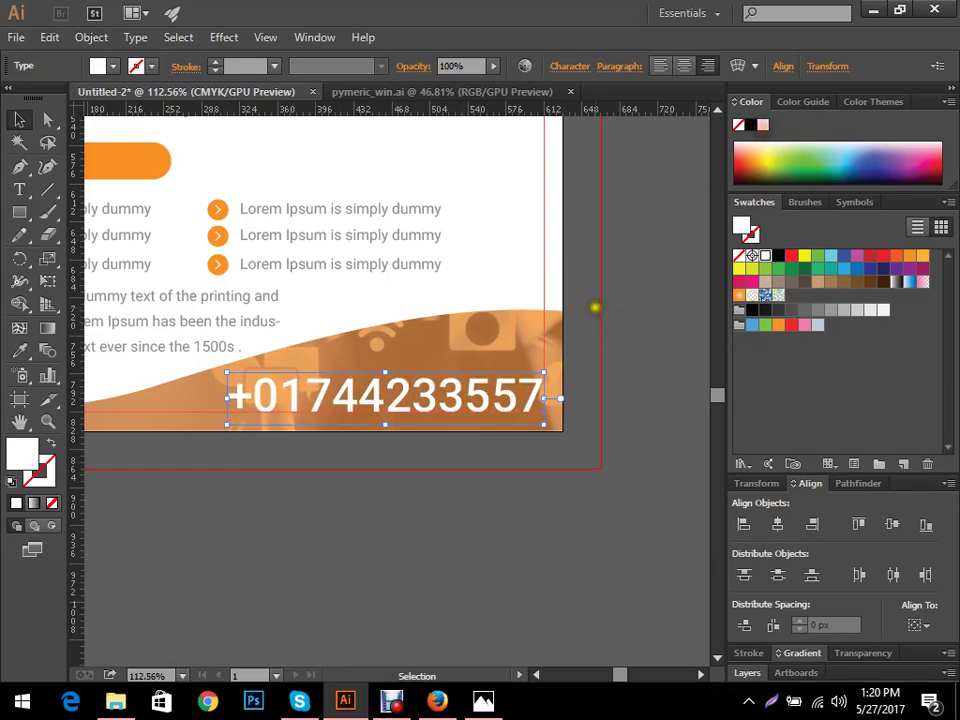
click(632, 512)
key(ctrl+0)
scroll(552, 580, up, 1)
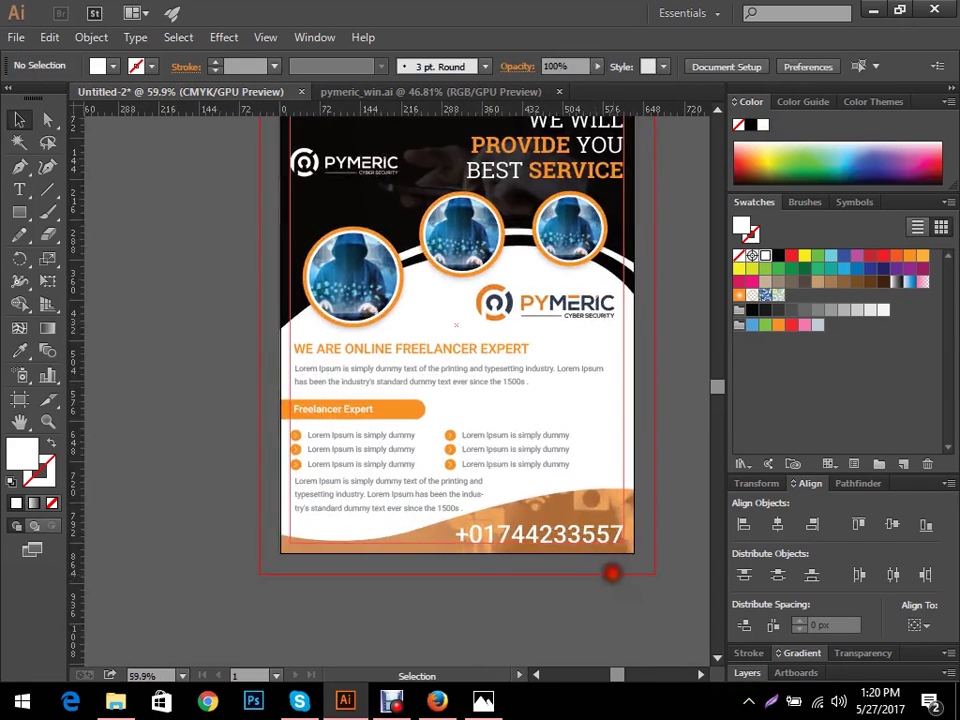
- Raise the orange footer wave's opacity to 88% and change its fill to black
scroll(552, 426, down, 2)
click(550, 430)
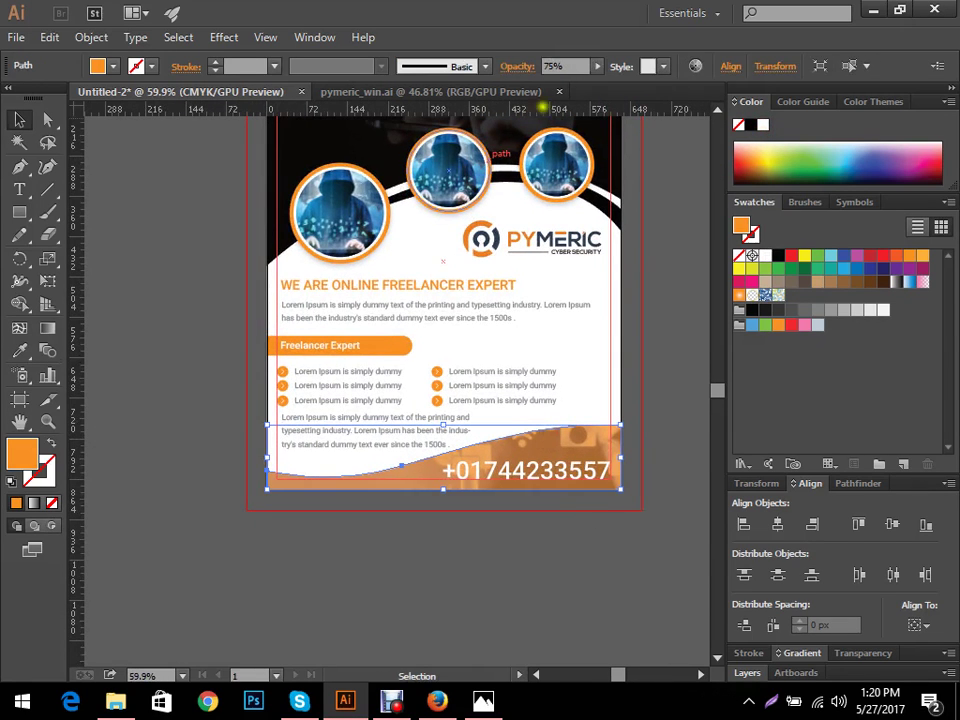
click(565, 67)
scroll(565, 67, up, 3)
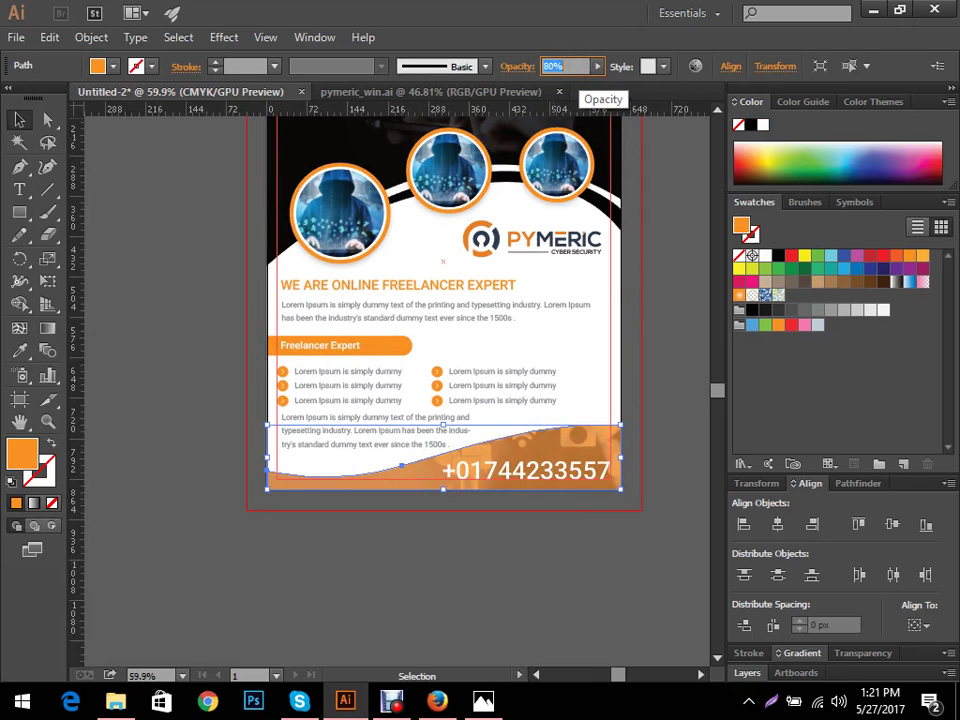
double_click(22, 453)
click(310, 478)
mouse_move(310, 485)
mouse_down()
mouse_move(21, 636)
mouse_move(94, 636)
mouse_move(66, 611)
mouse_move(48, 637)
mouse_up()
click(490, 413)
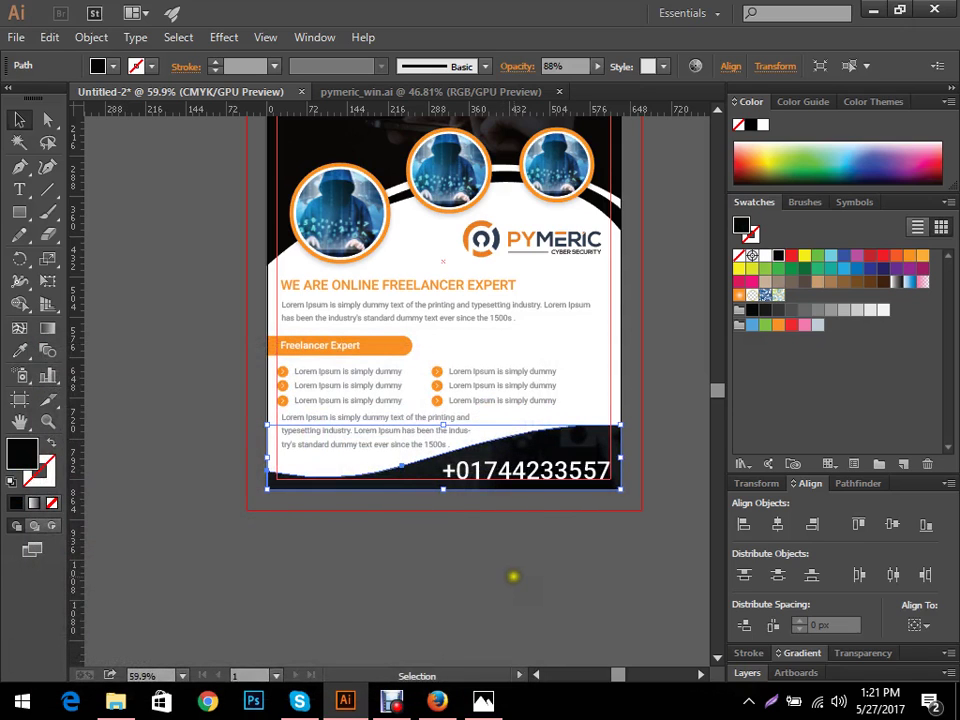
- Set the black footer wave's opacity to 79%
click(575, 64)
text(82)
key(Return)
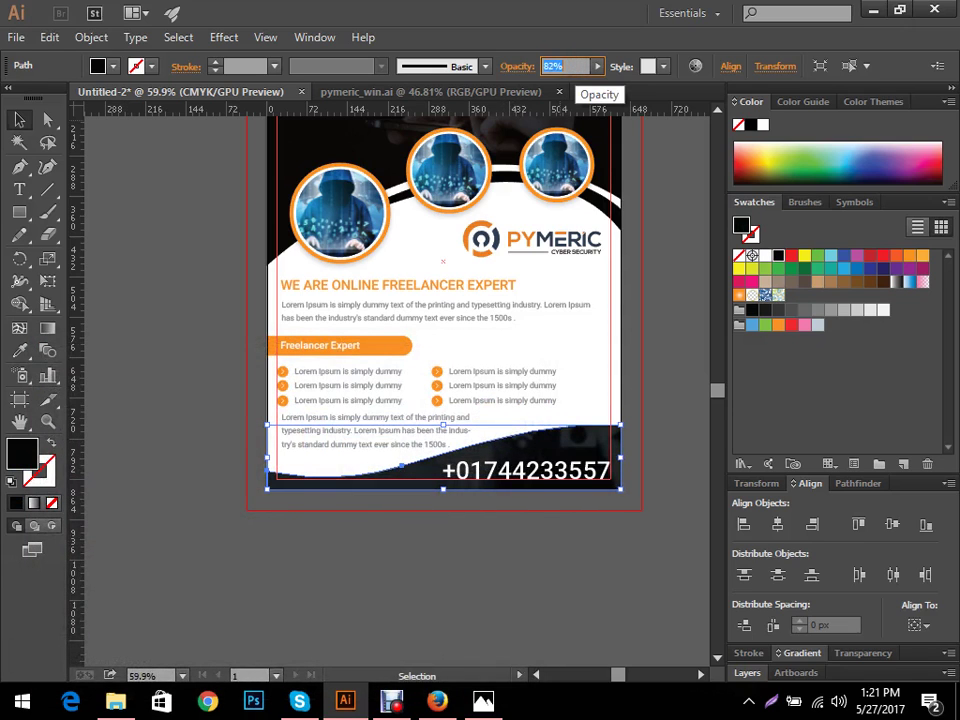
click(470, 547)
scroll(478, 540, down, 2)
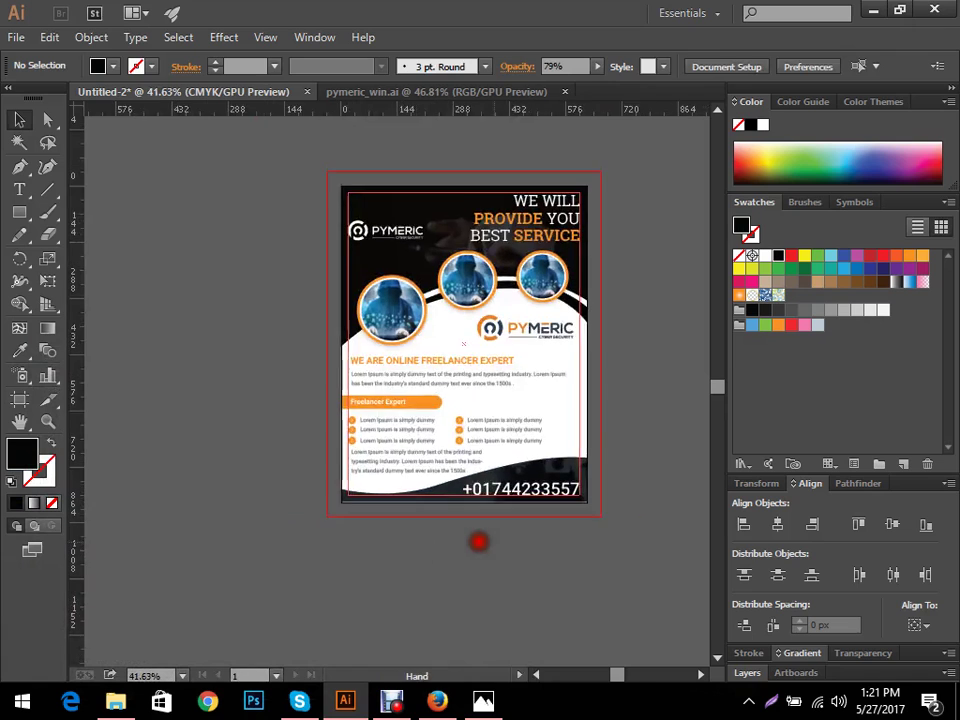
- Scale the phone number text down to about two thirds of its width, keeping it against the right margin guide
scroll(369, 532, right, 2)
scroll(369, 532, up, 3)
scroll(476, 484, left, 2)
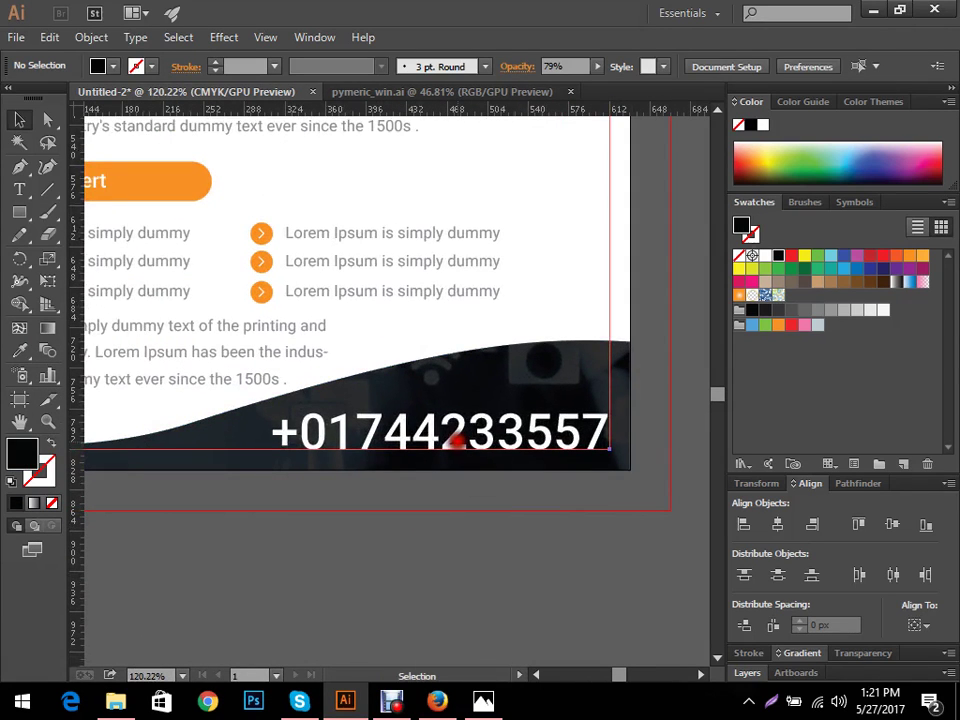
click(490, 437)
mouse_move(609, 462)
mouse_down()
mouse_move(580, 446)
mouse_move(566, 456)
mouse_move(603, 448)
mouse_move(593, 448)
mouse_up()
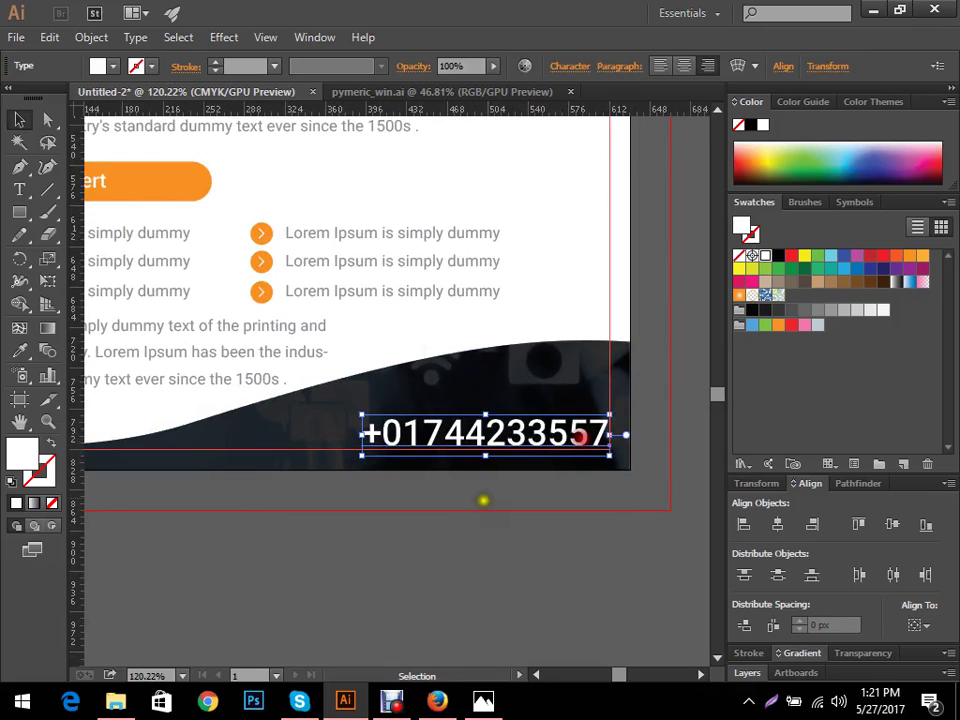
drag(364, 434, 396, 434)
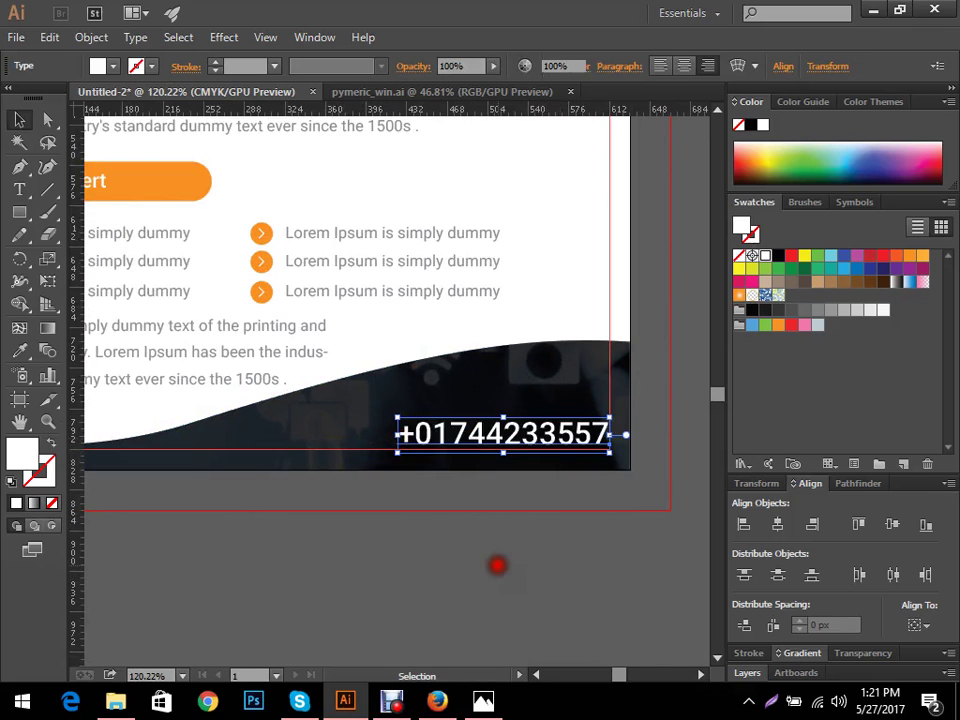
- Check the contact text in the reference flyer's footer in Photos, and return to the flyer in Illustrator
drag(497, 564, 450, 594)
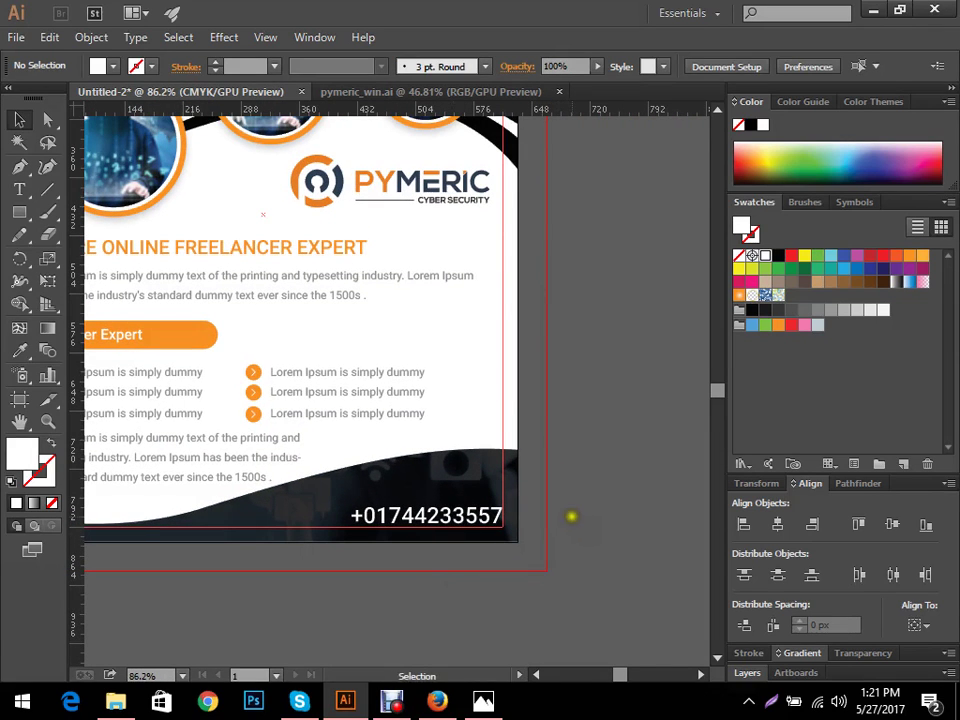
drag(580, 498, 686, 414)
drag(369, 555, 422, 566)
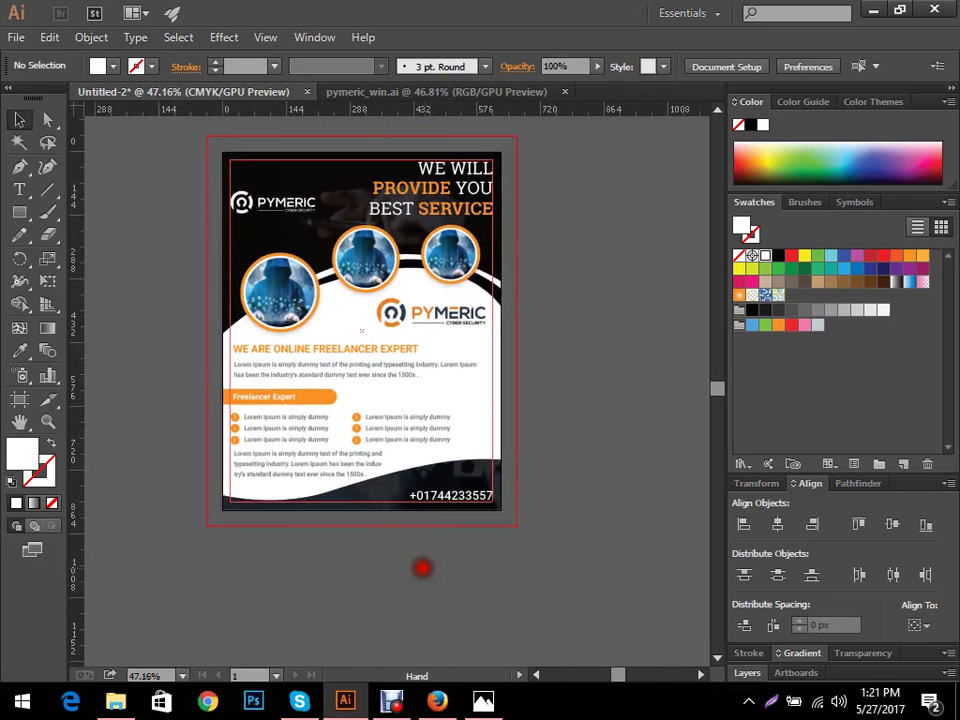
click(481, 698)
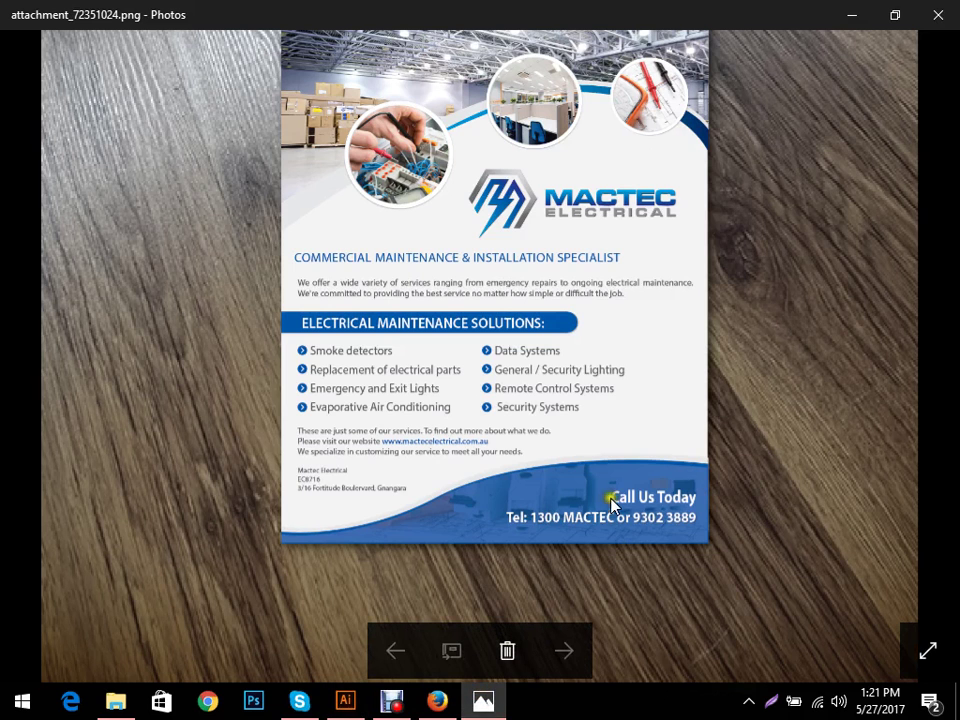
click(437, 700)
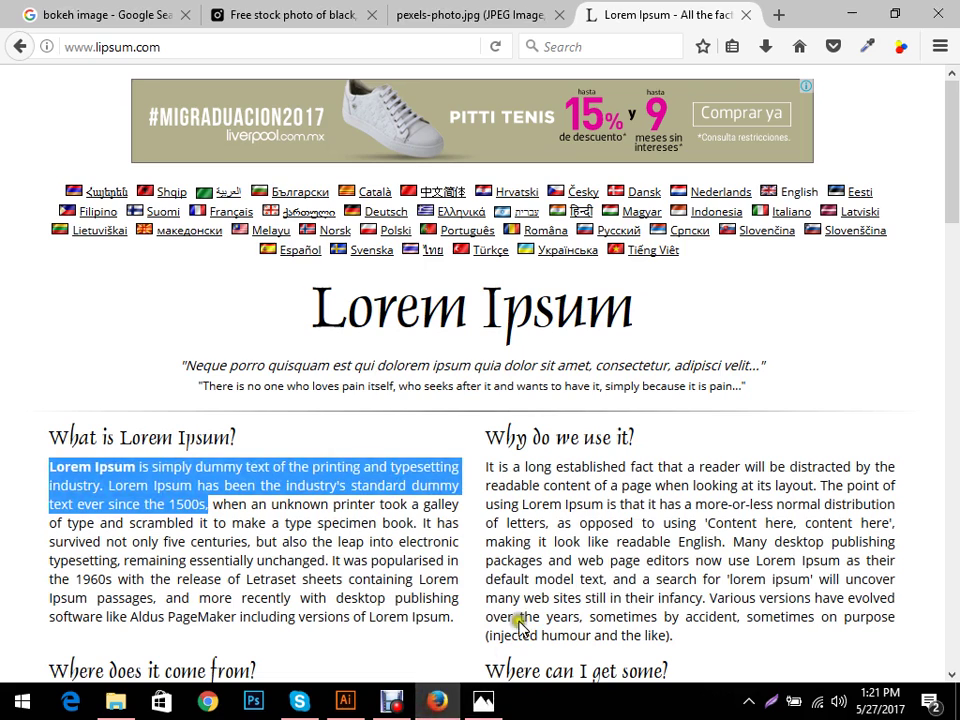
click(345, 702)
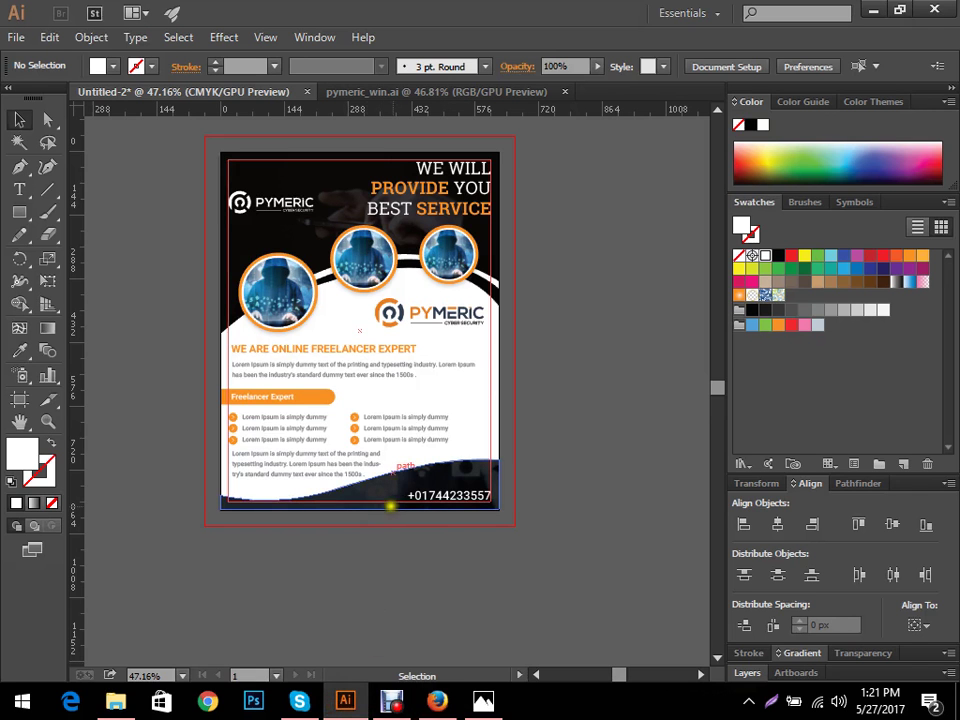